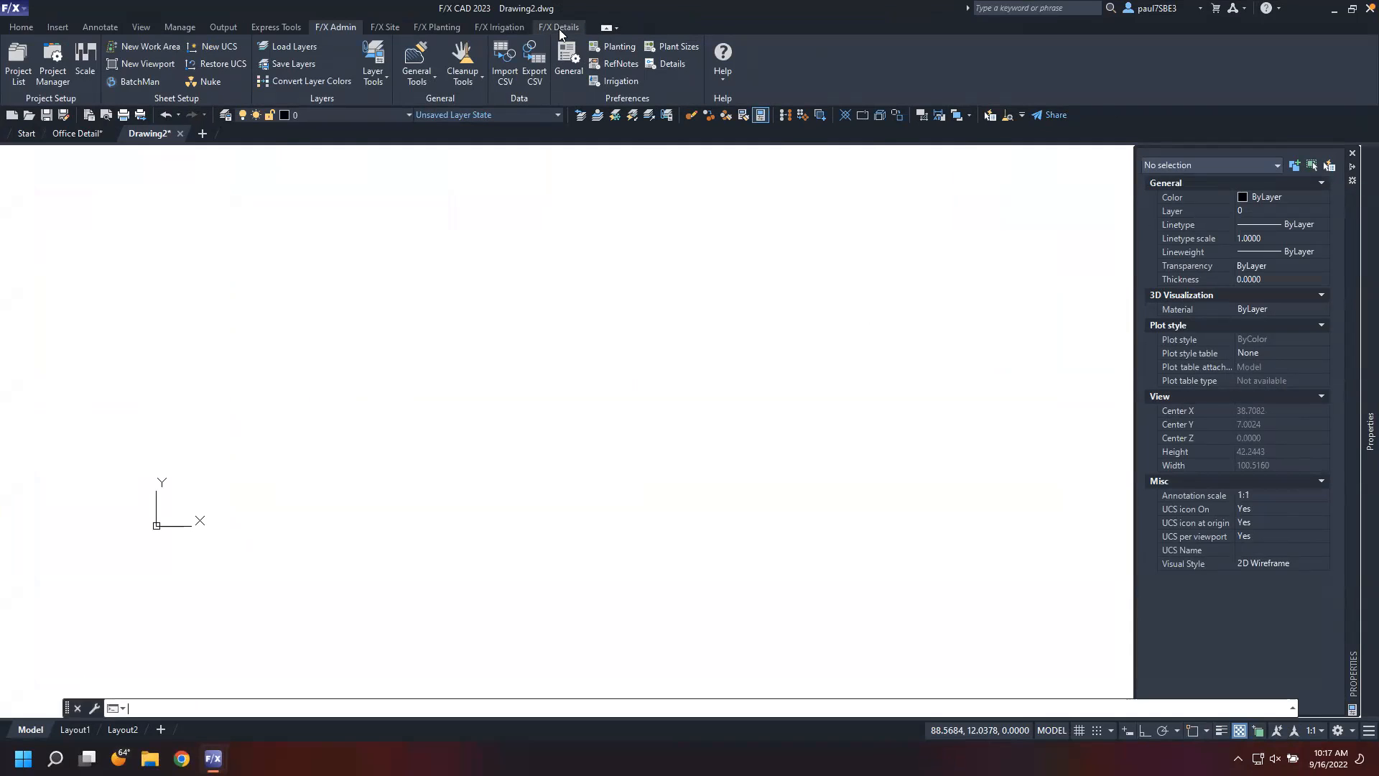
# Open the Detail Explorer and preview the Sidewalk Corner Handicap Ramp detail under F/X Detail Library Accessibility Ramps
pyautogui.click(569, 28)
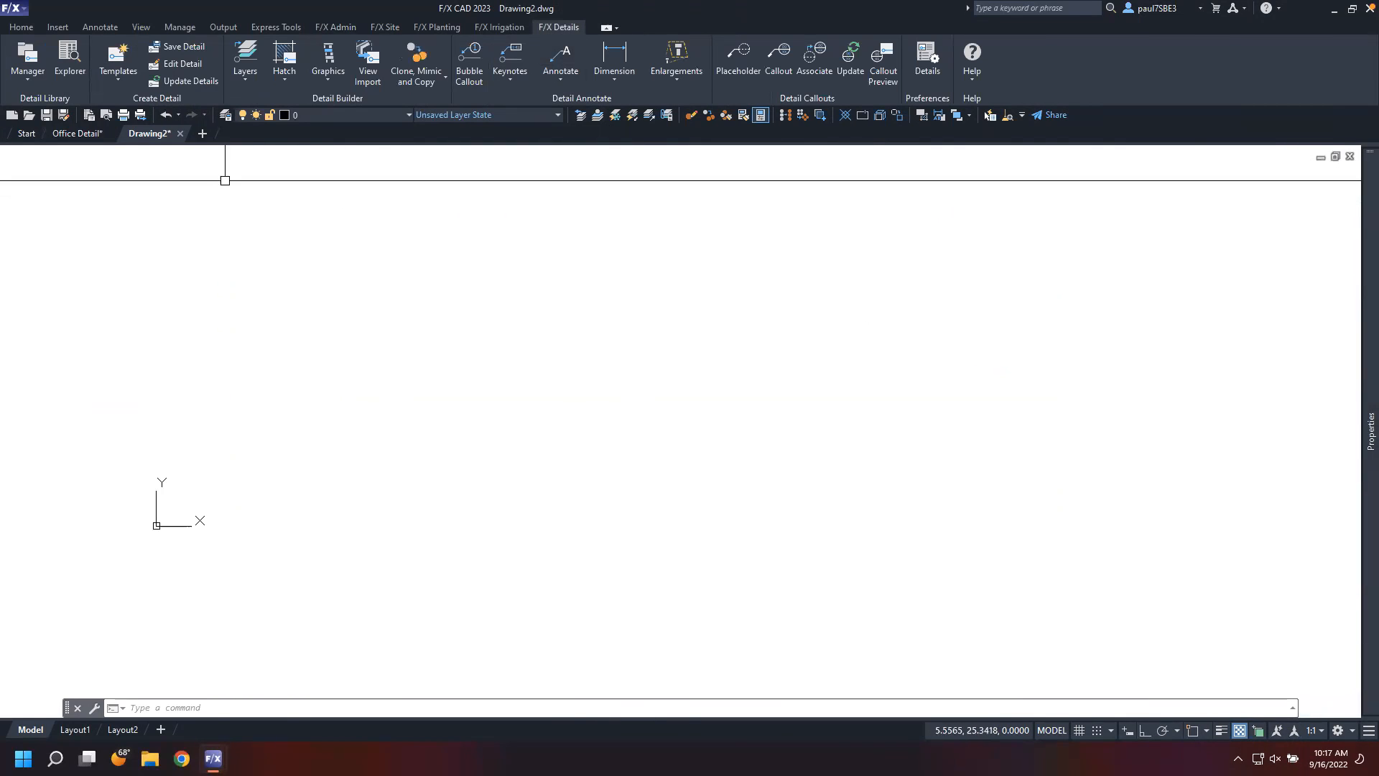
pyautogui.click(65, 58)
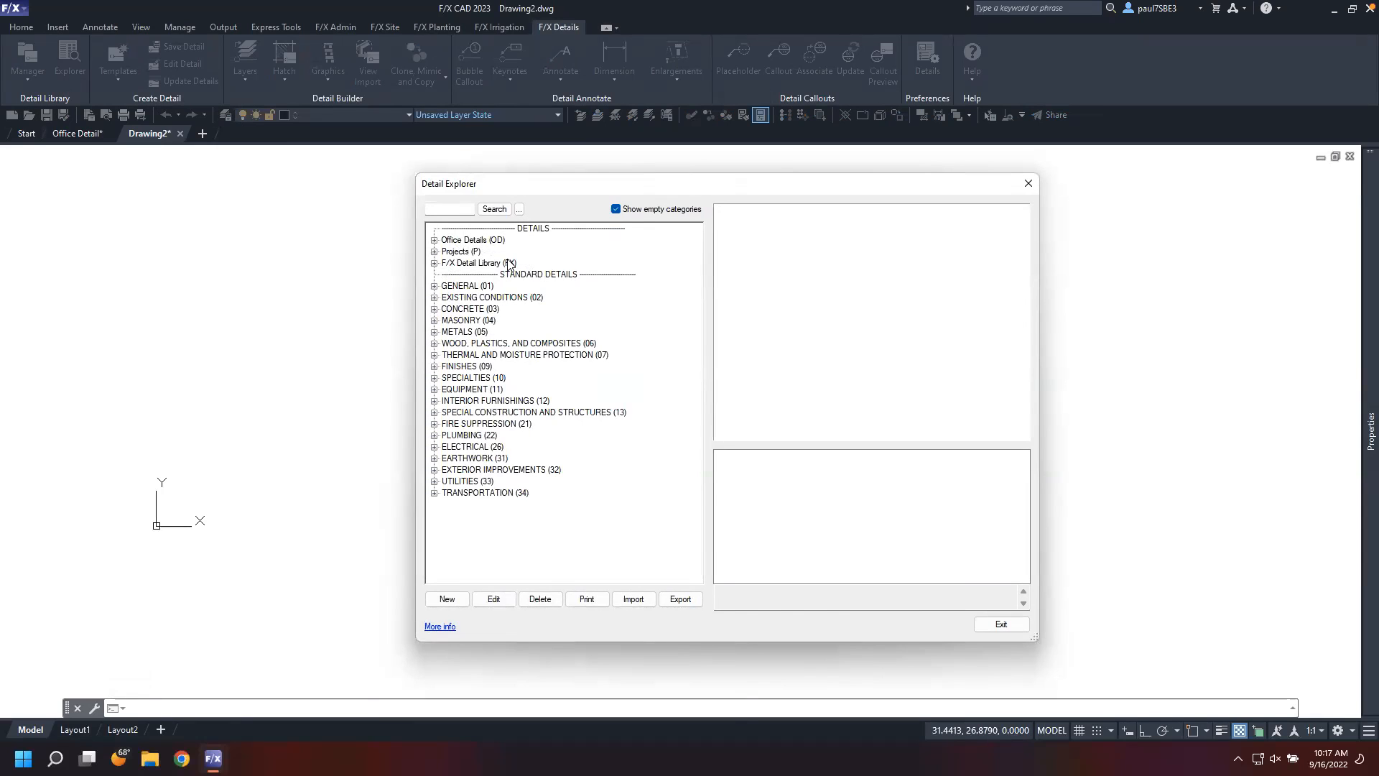
pyautogui.click(435, 263)
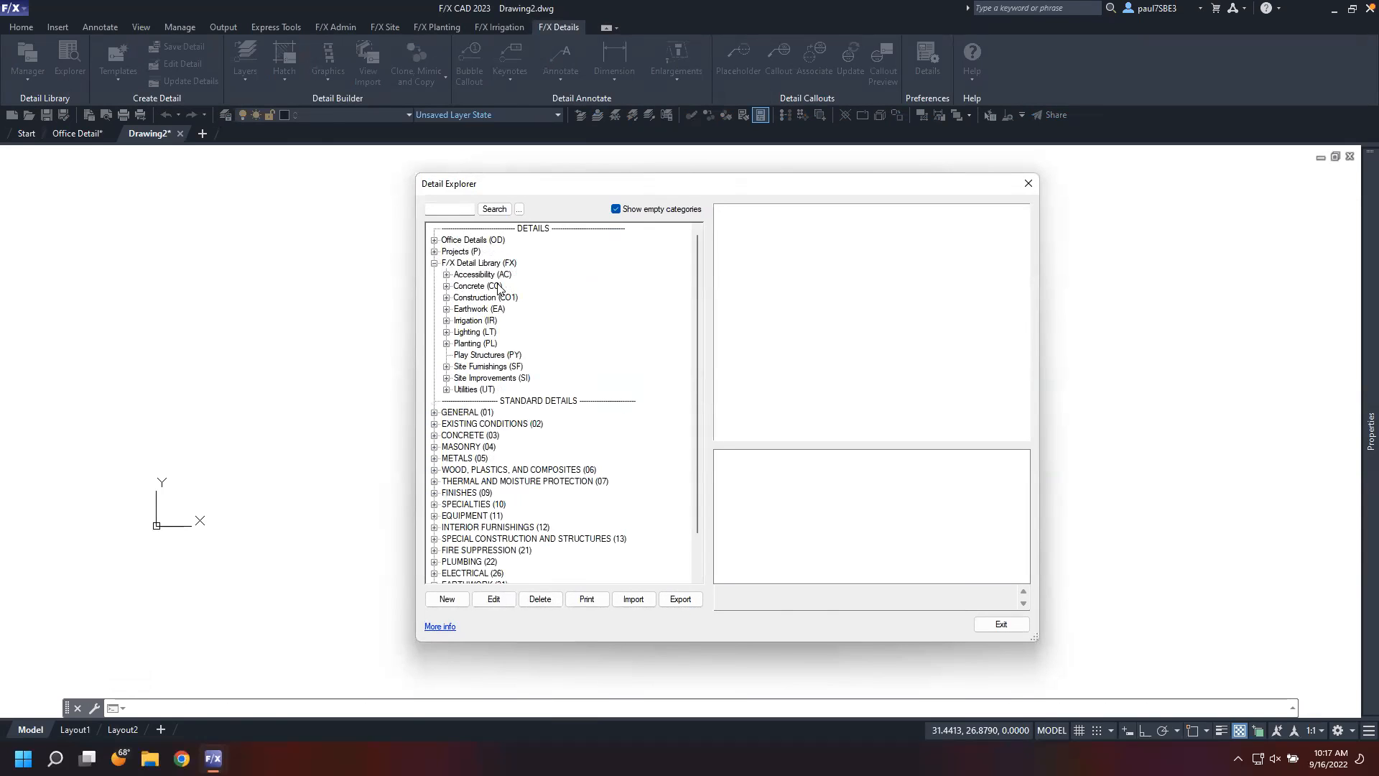
pyautogui.click(446, 275)
pyautogui.click(458, 285)
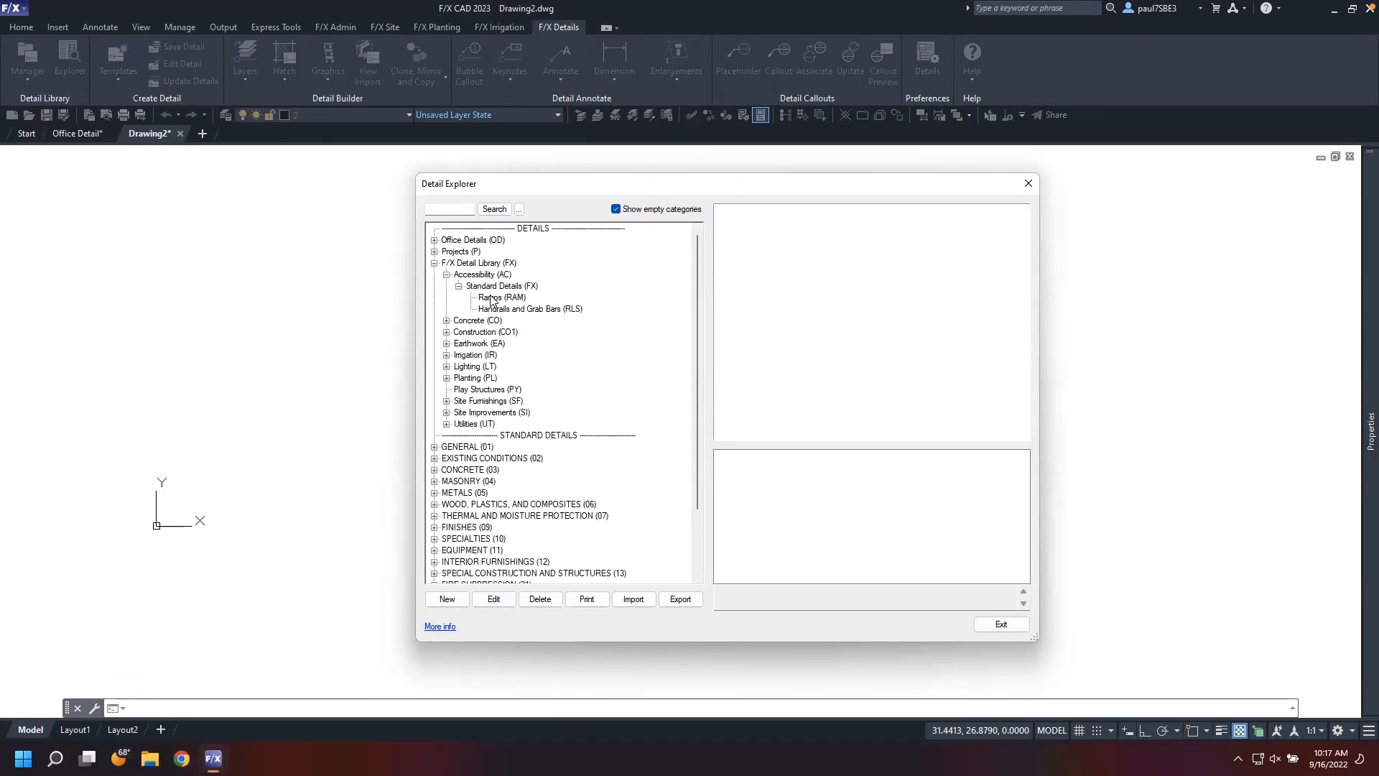
pyautogui.click(491, 297)
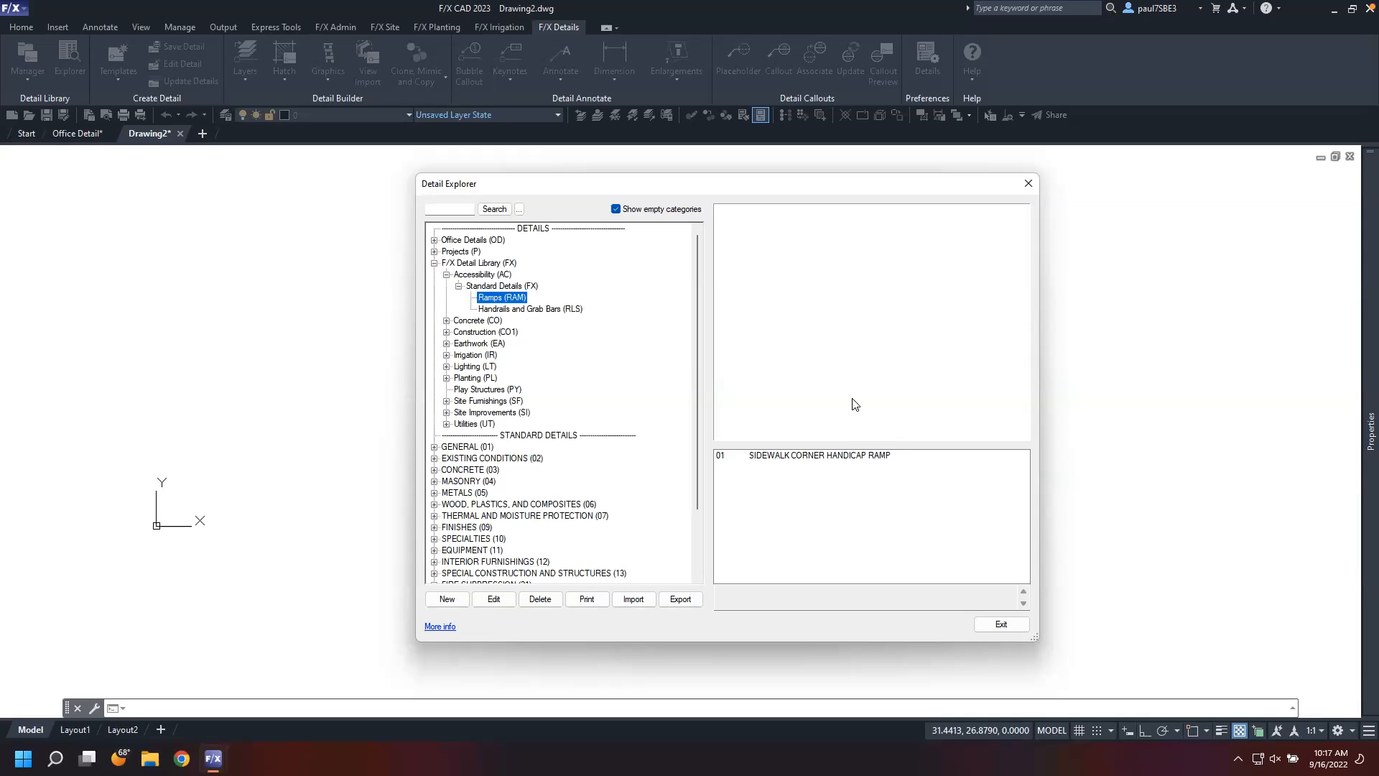
pyautogui.click(849, 457)
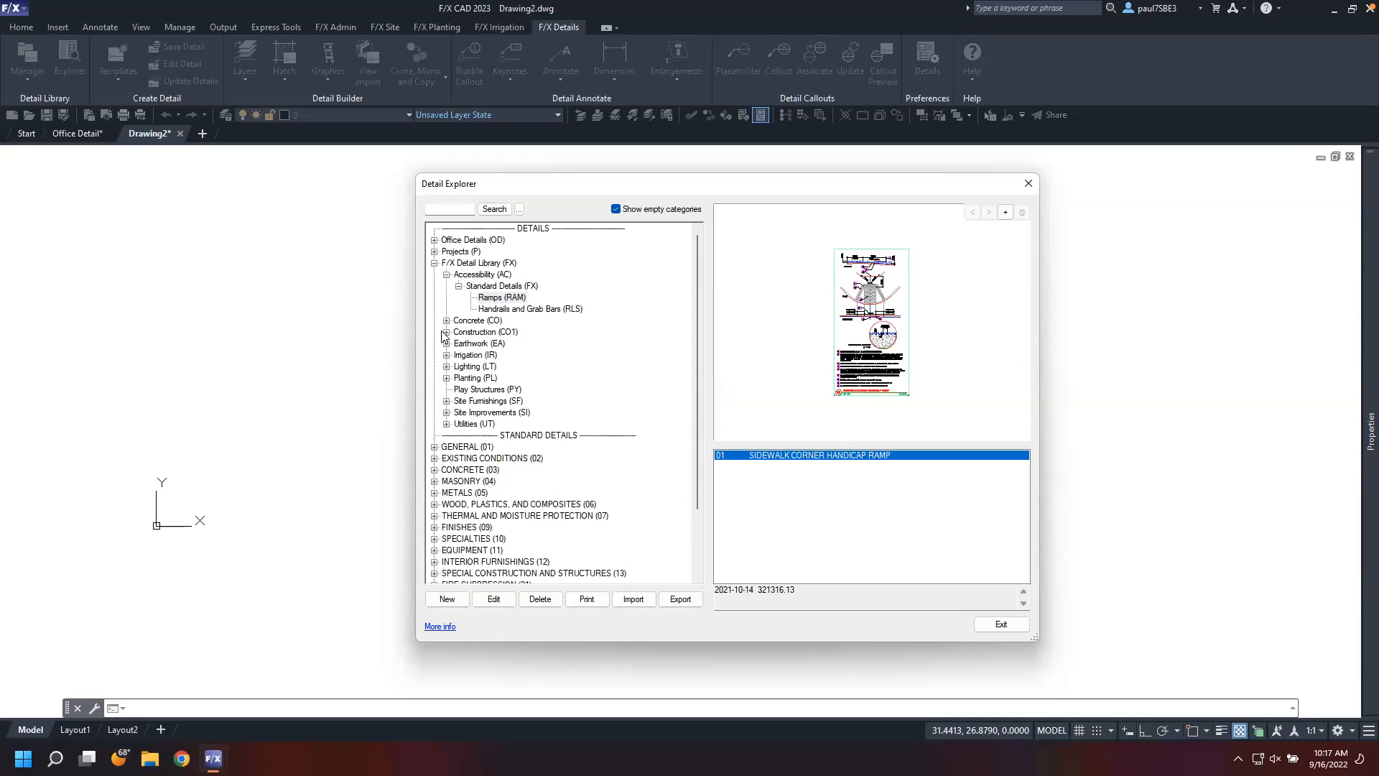
# Browse the Concrete Seating Wall standard details and preview the concrete seat retaining wall and concrete seat wall
pyautogui.click(433, 263)
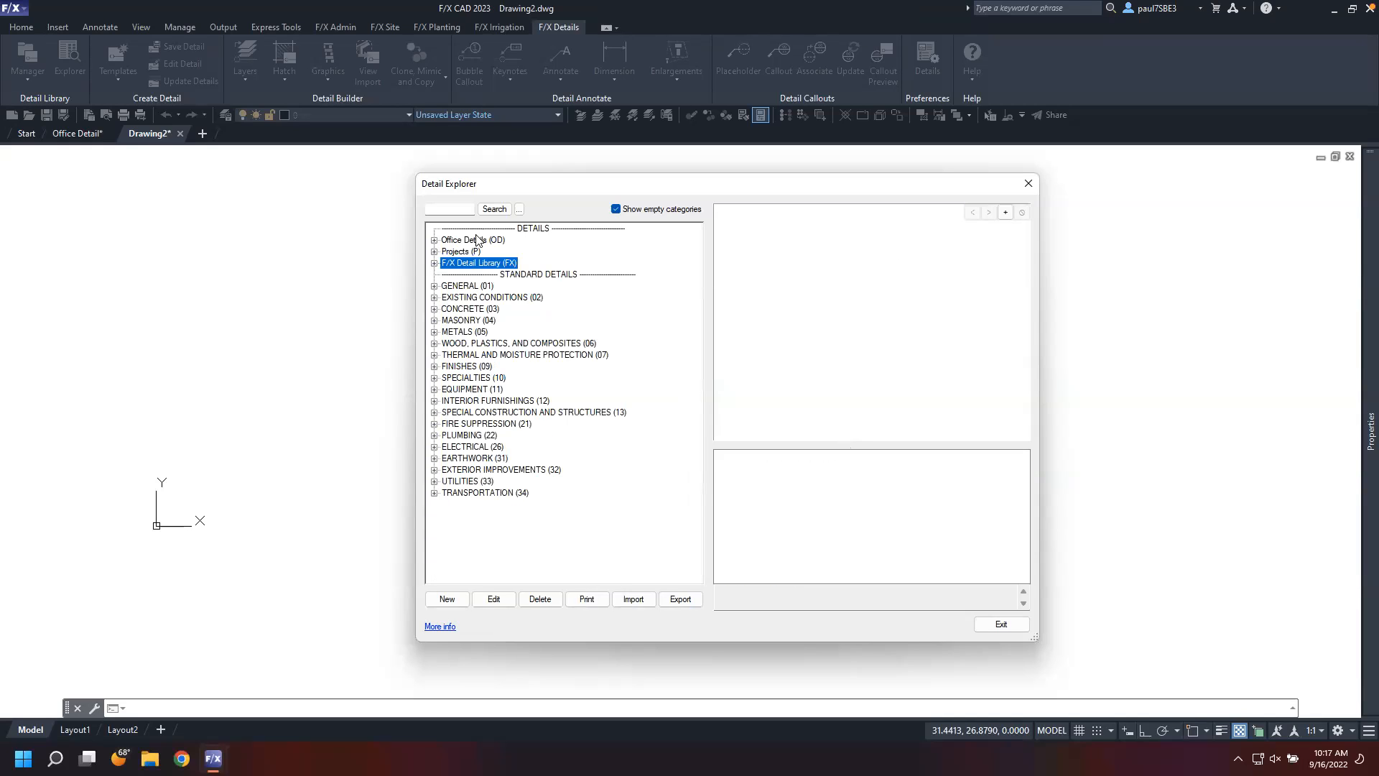
pyautogui.click(433, 262)
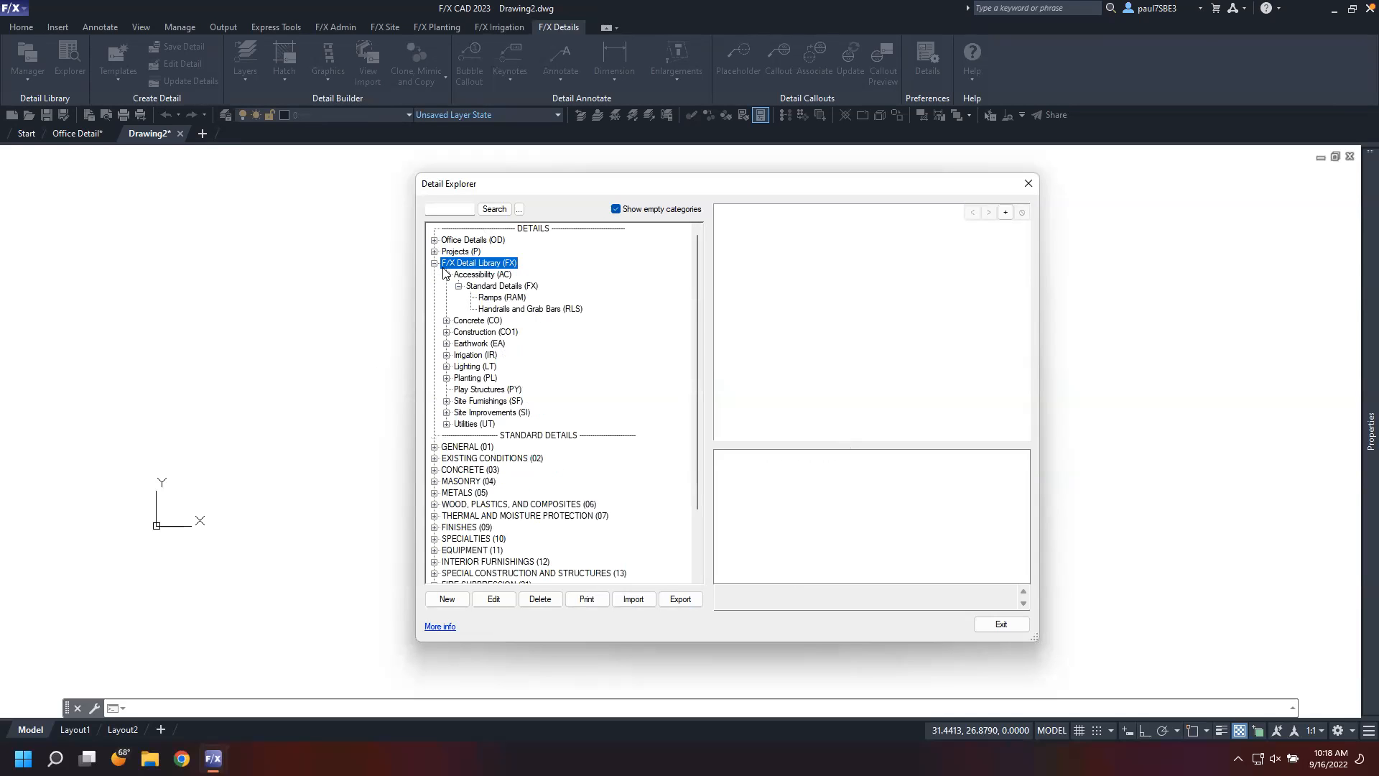
pyautogui.click(446, 274)
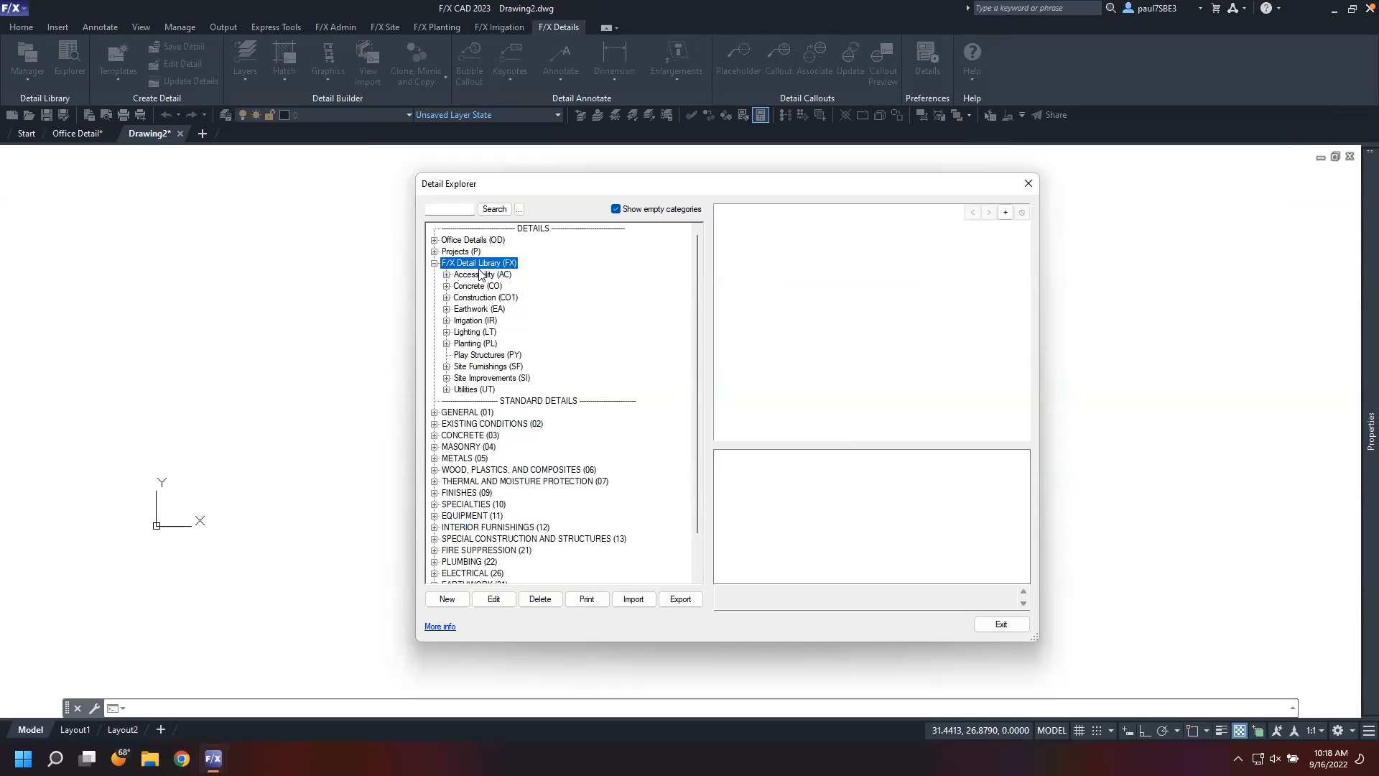
pyautogui.click(446, 286)
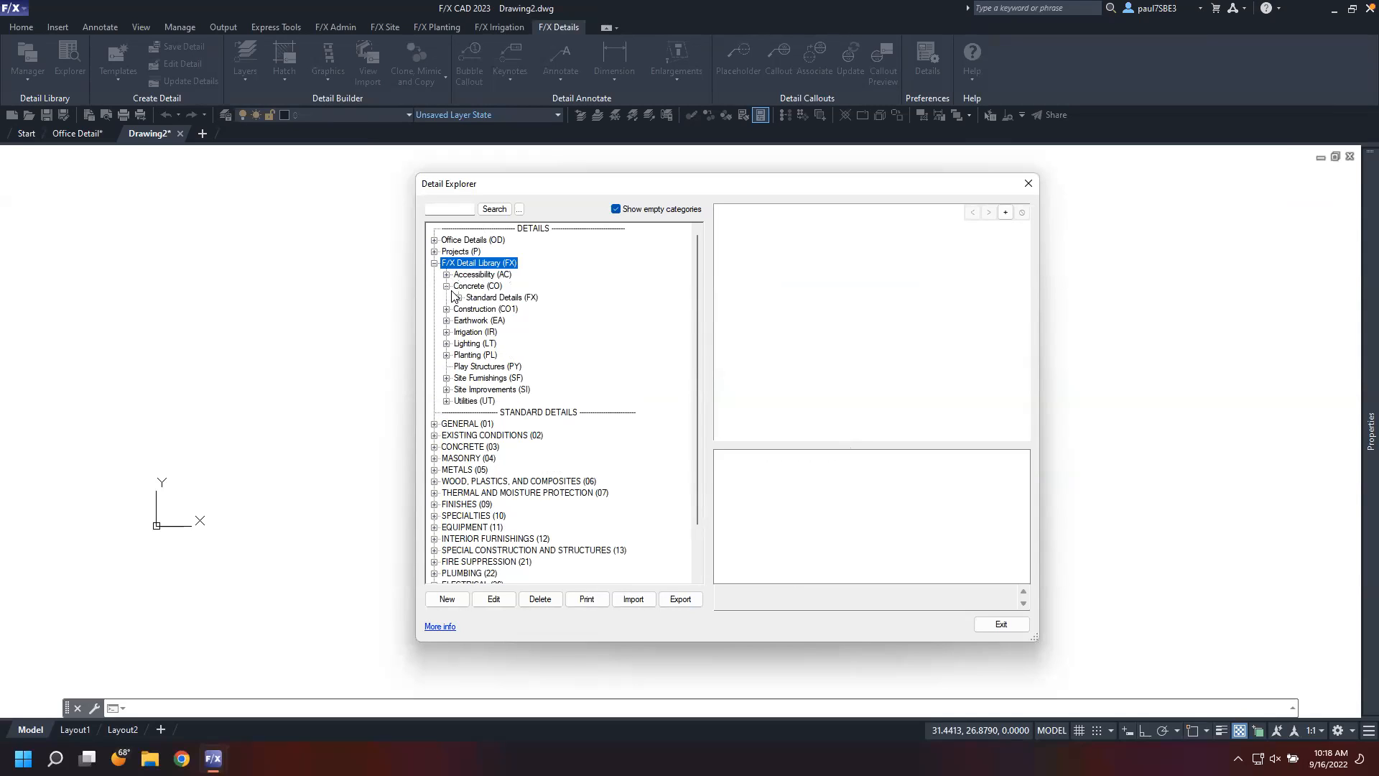
pyautogui.click(458, 297)
pyautogui.click(488, 310)
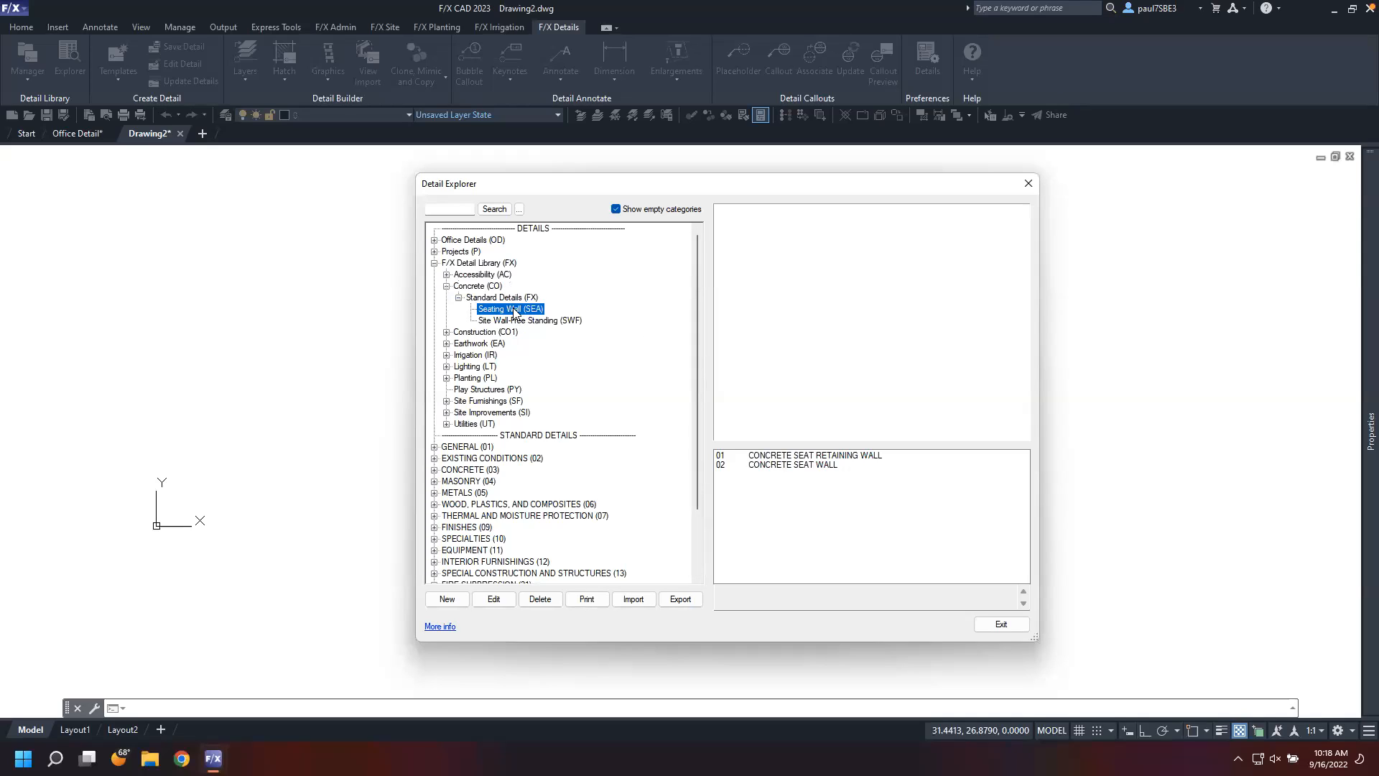
pyautogui.click(808, 457)
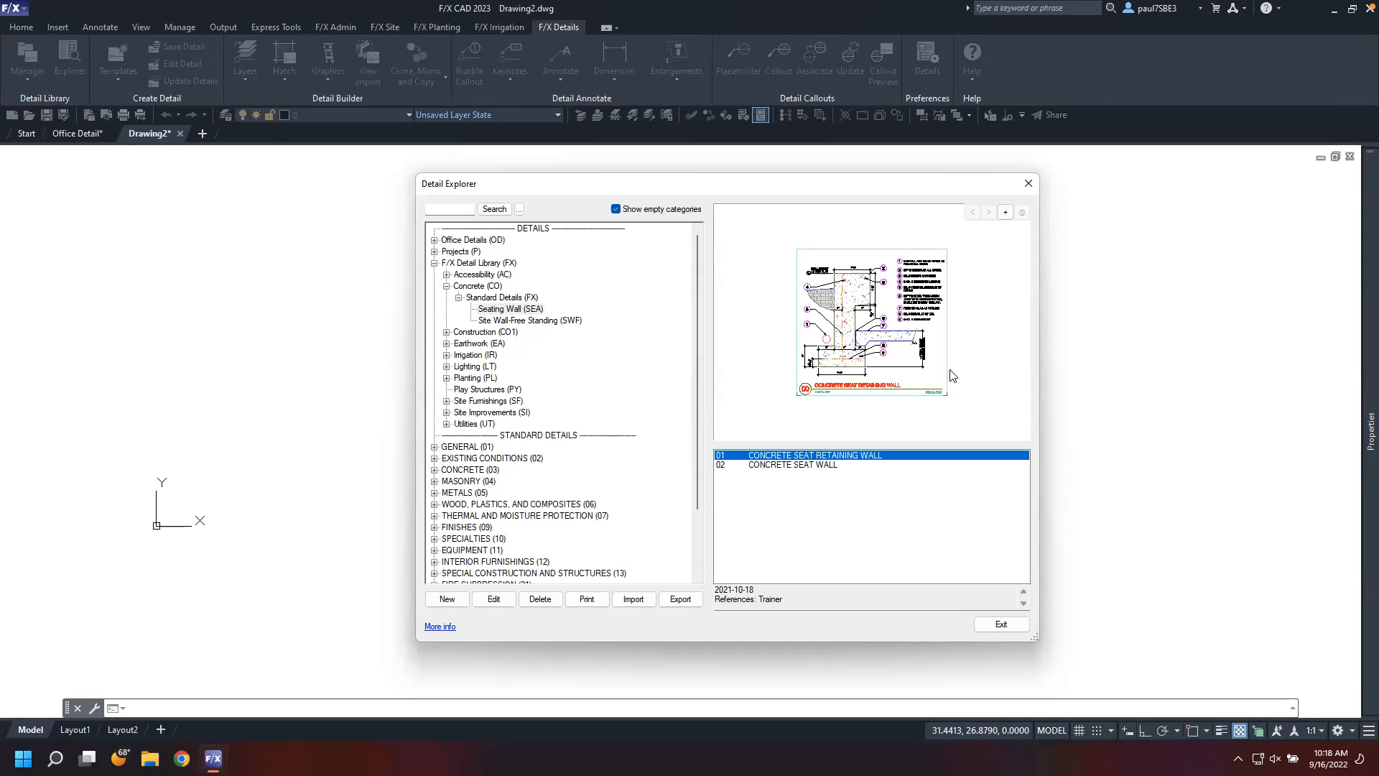
pyautogui.click(855, 465)
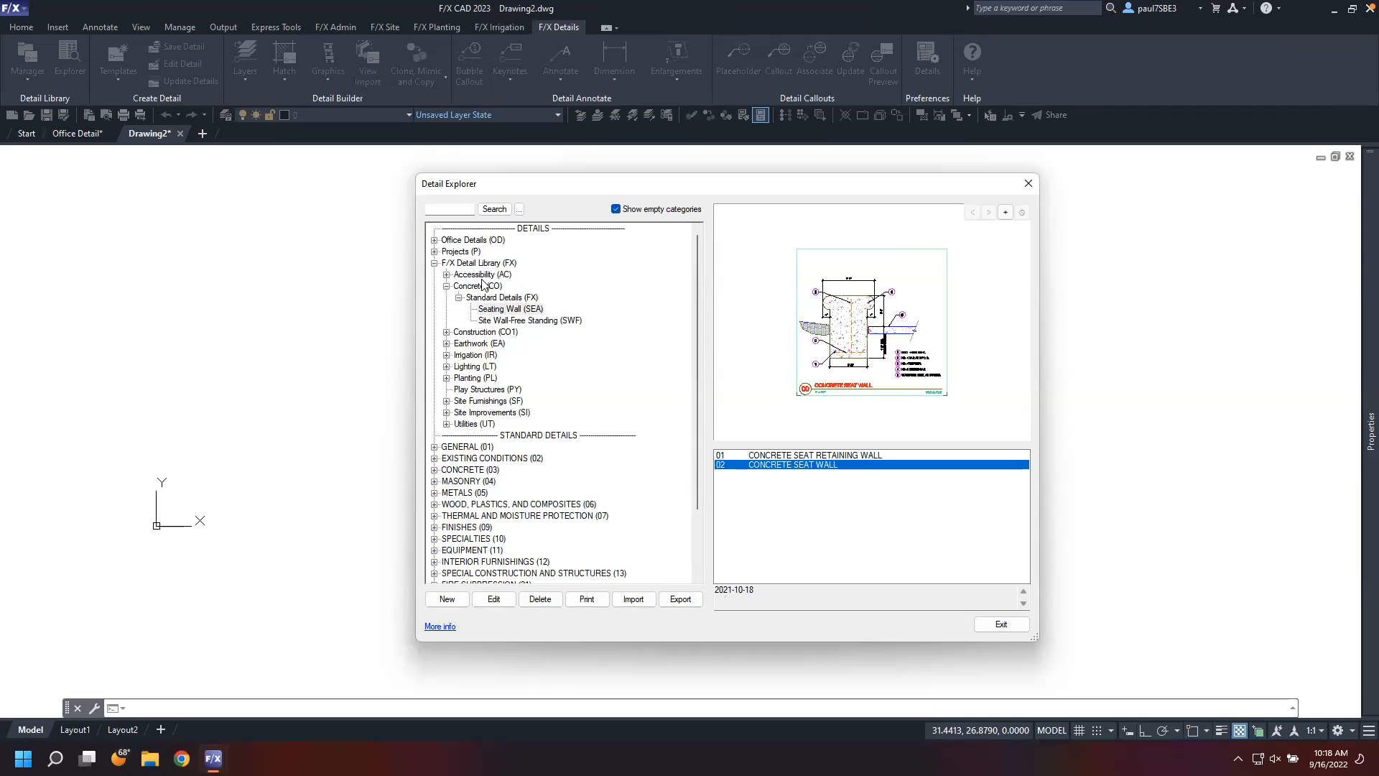
# Try to add a new Details category named Webinar with code WE, cancel it, and exit the Detail Explorer
pyautogui.click(434, 251)
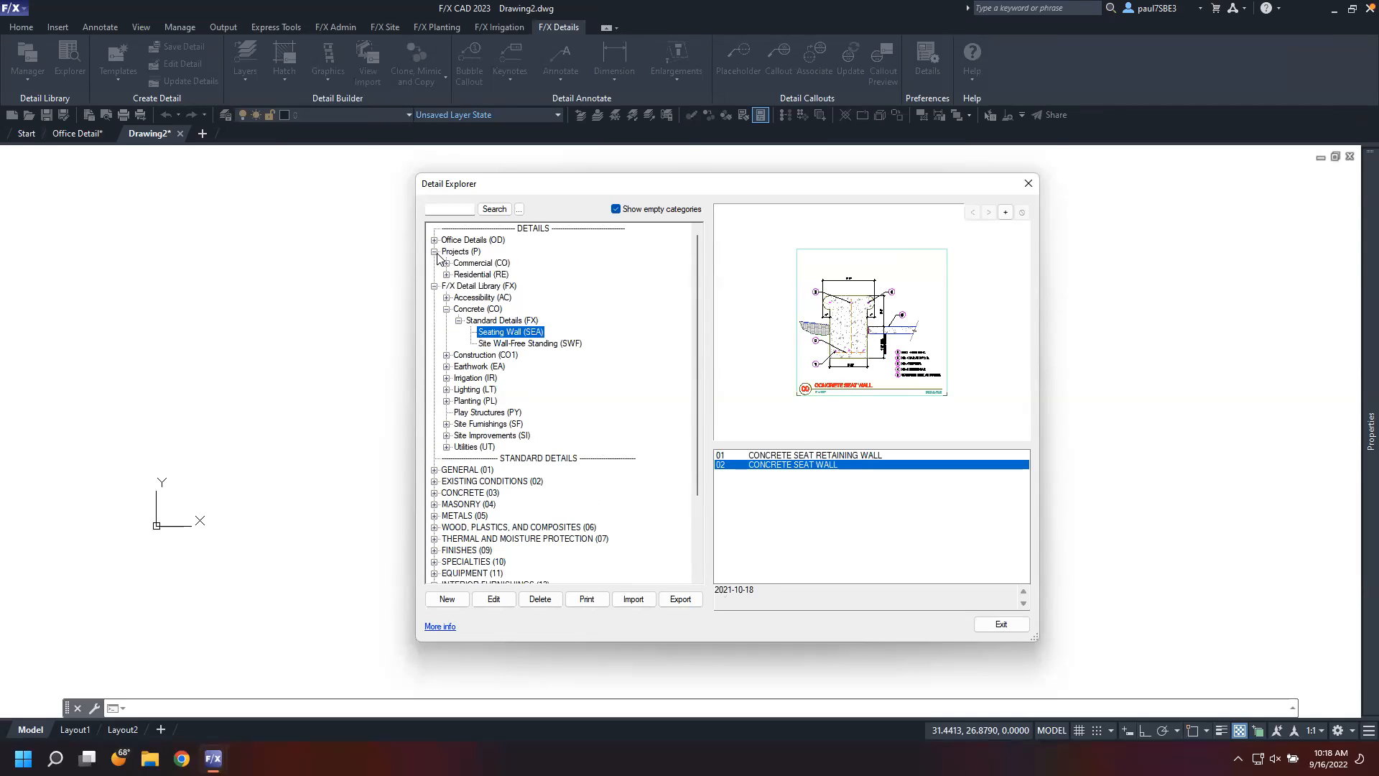
pyautogui.click(434, 240)
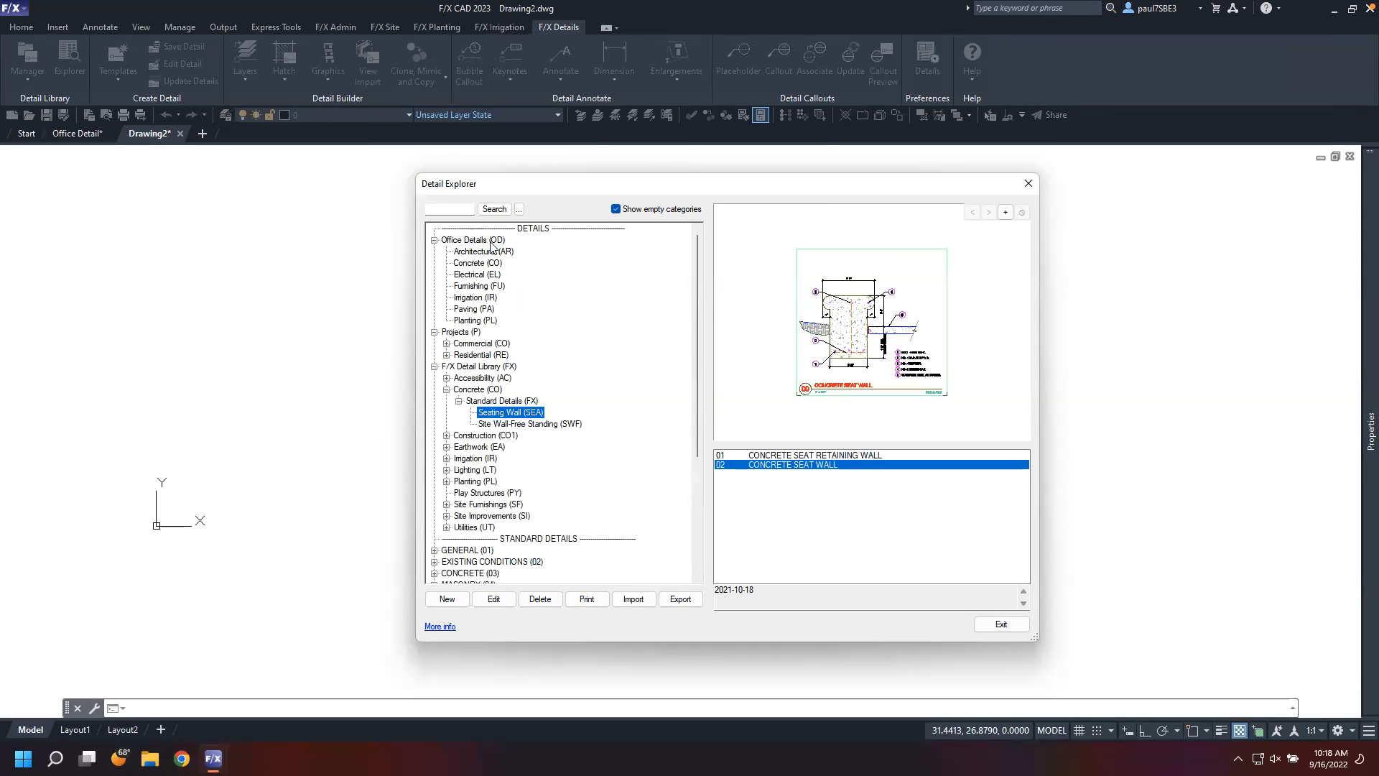
pyautogui.click(529, 230)
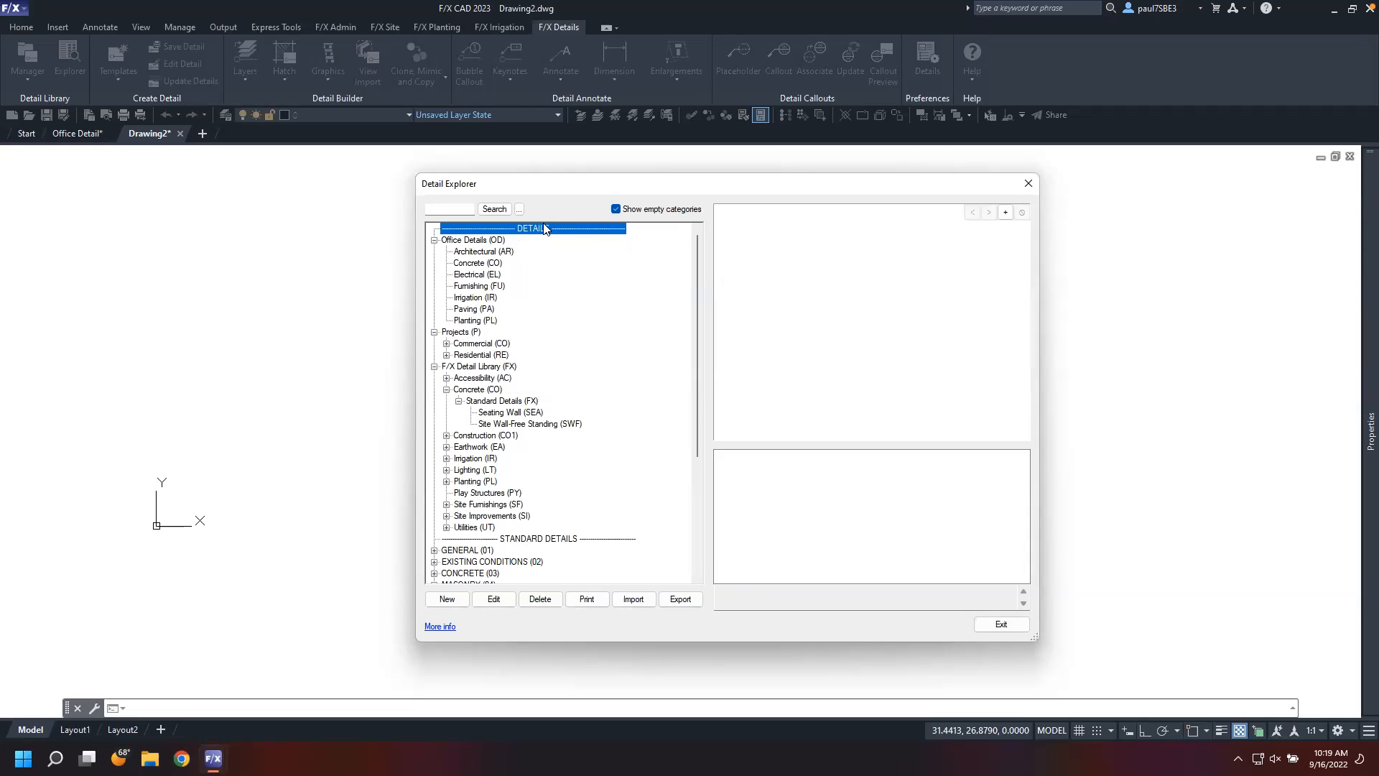
pyautogui.click(448, 599)
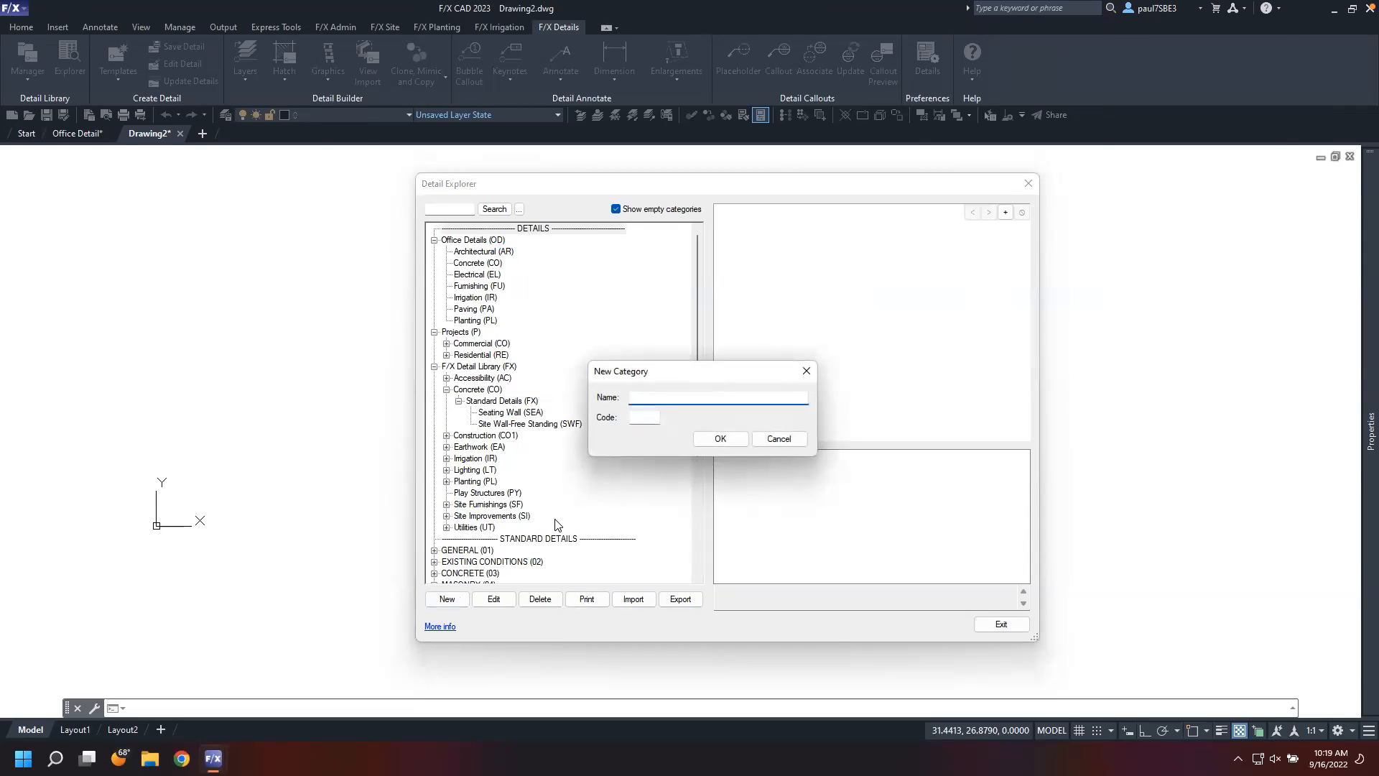
pyautogui.write('WEbinar')
pyautogui.click(640, 397)
pyautogui.press('BackSpace')
pyautogui.write('e')
pyautogui.click(719, 438)
pyautogui.click(720, 439)
pyautogui.write('WEB')
pyautogui.click(717, 439)
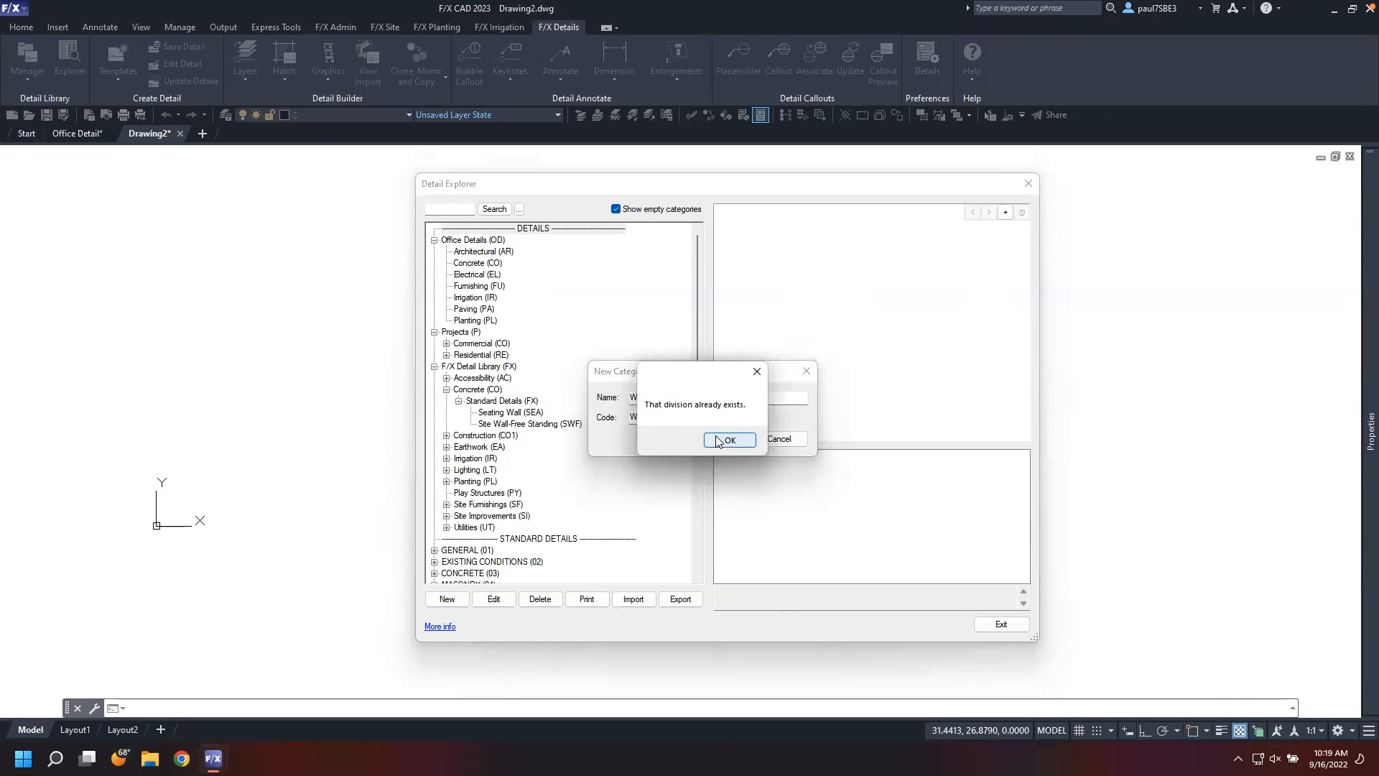
pyautogui.click(729, 439)
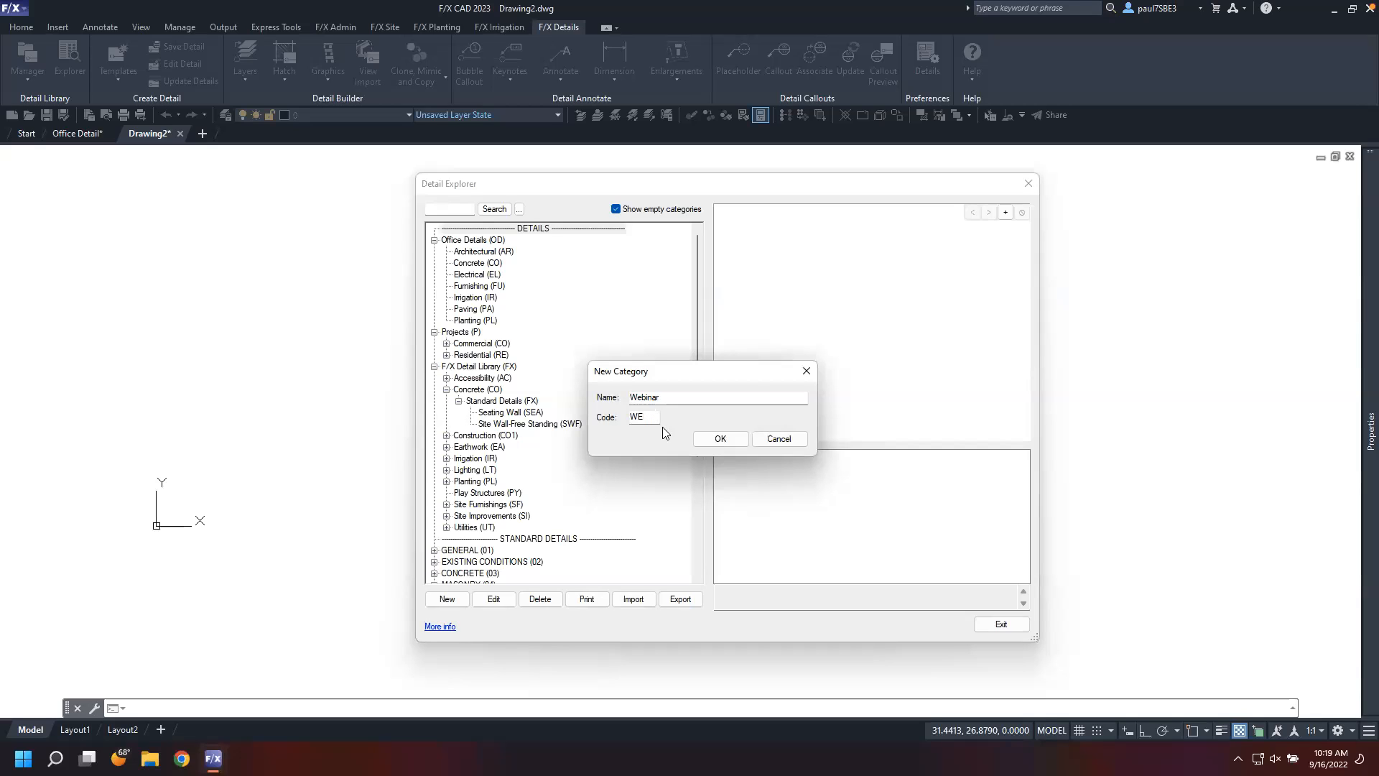
pyautogui.click(711, 443)
pyautogui.click(707, 442)
pyautogui.click(777, 438)
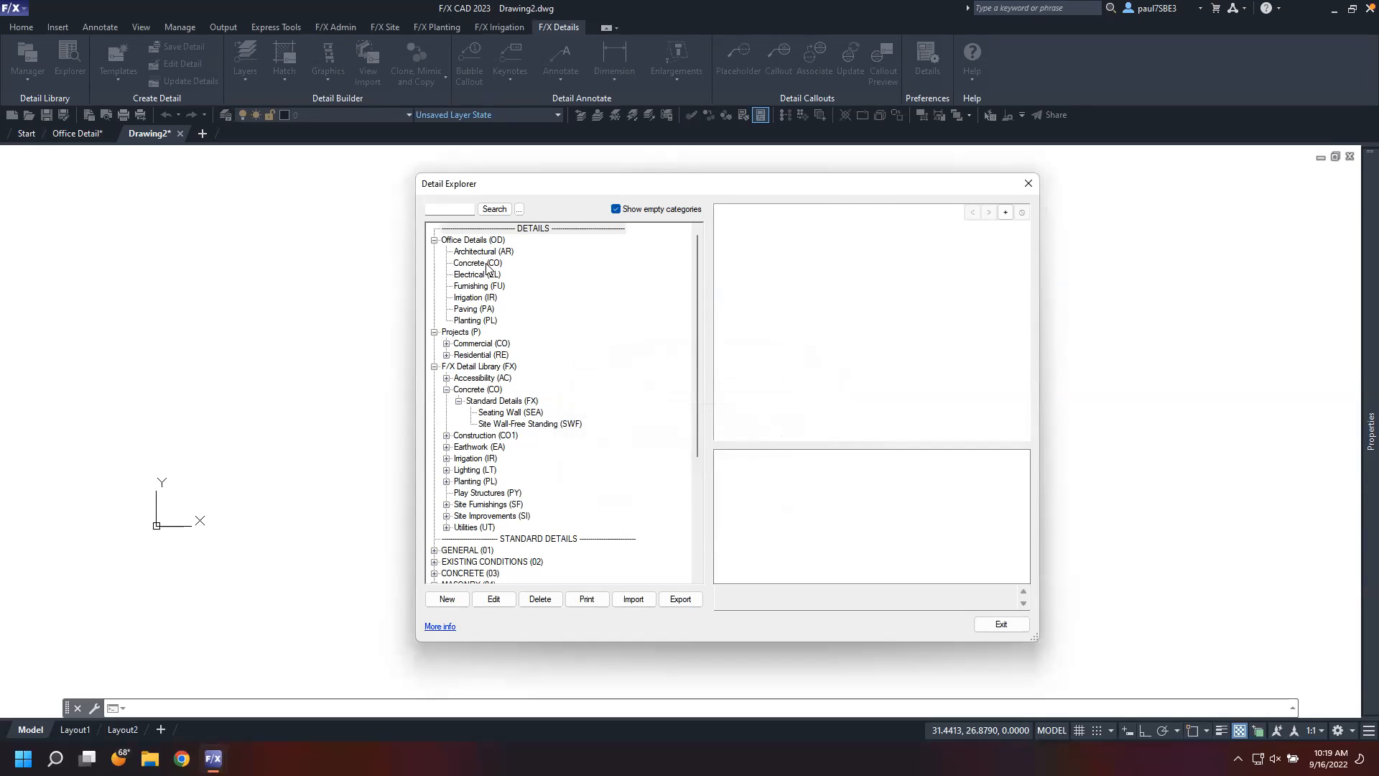
pyautogui.click(1001, 624)
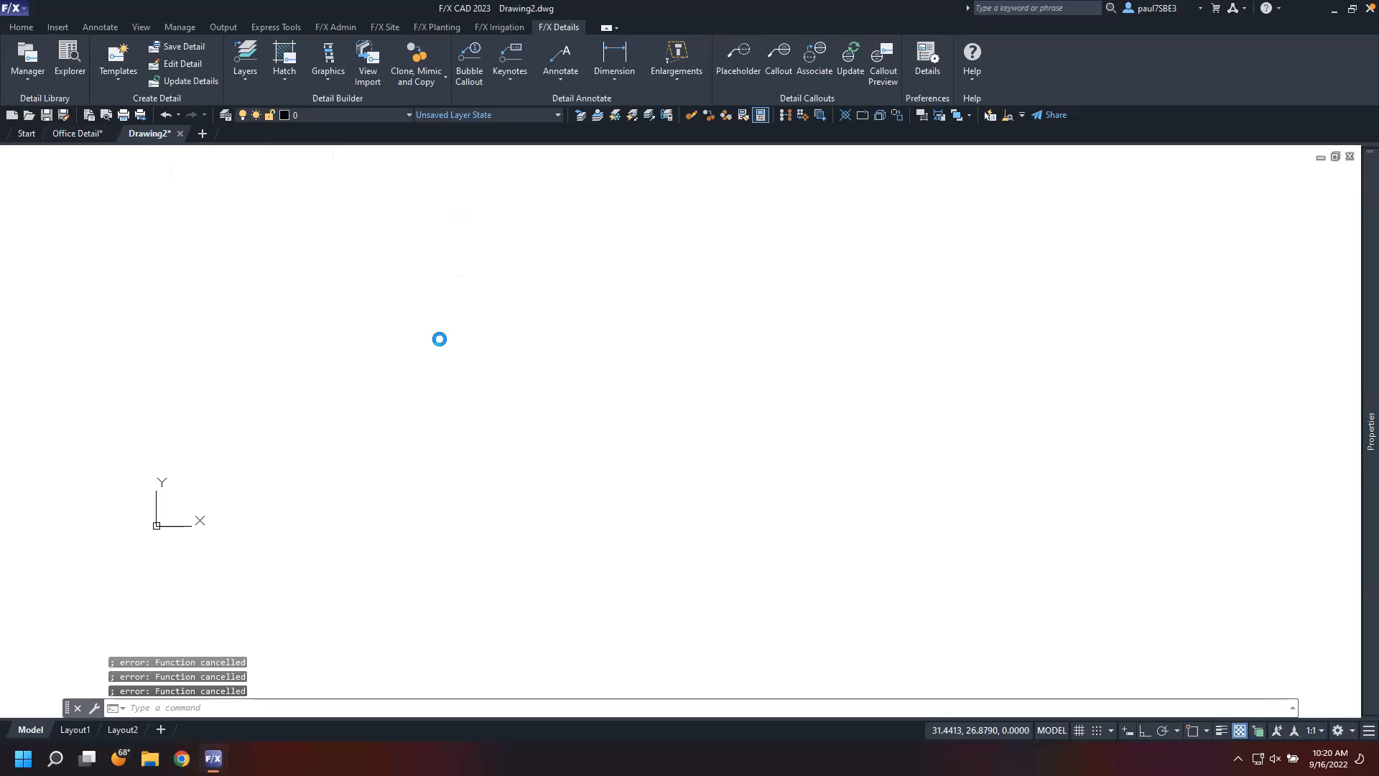
# Force-close the frozen CAD application through Task Manager and relaunch F/X CAD, closing the Drawing Recovery Manager
pyautogui.hotkey('ctrl', 'alt', 'Delete')
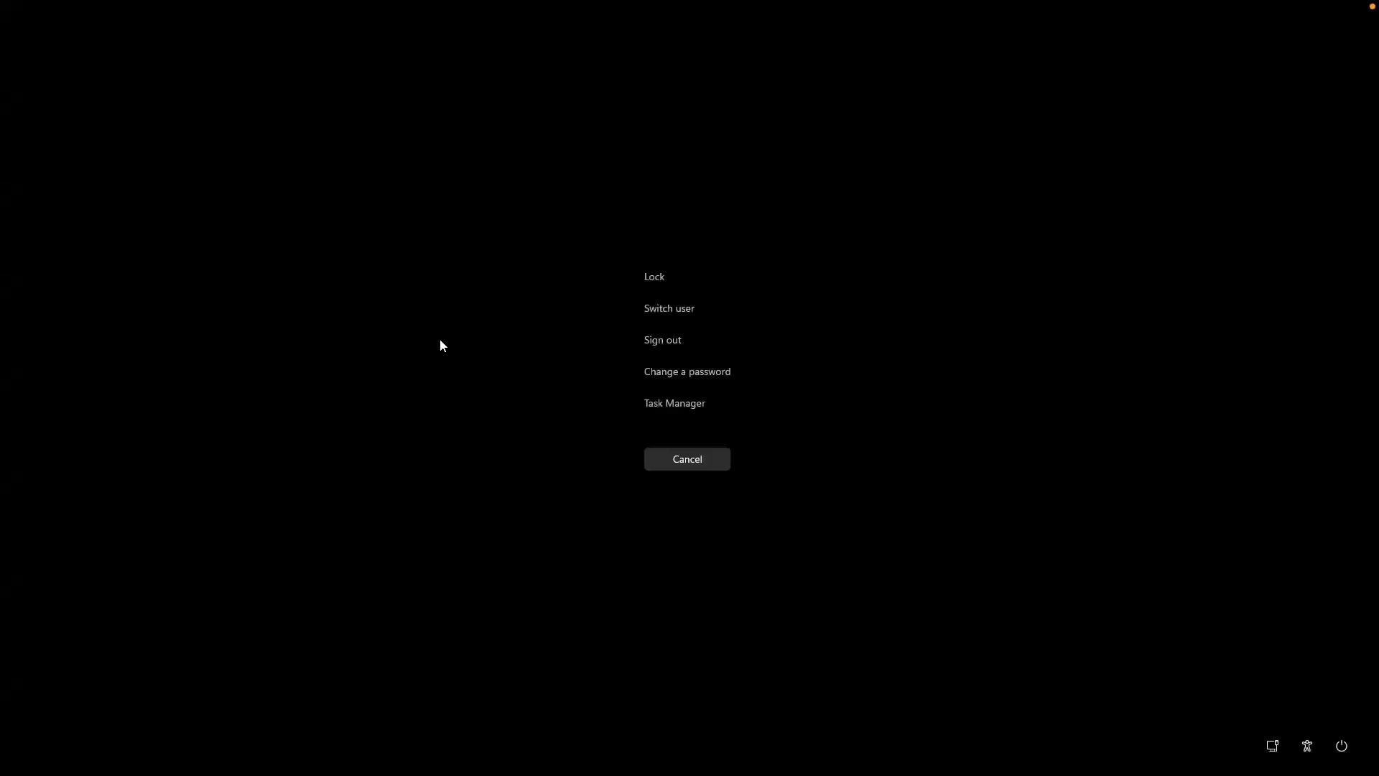
pyautogui.click(704, 407)
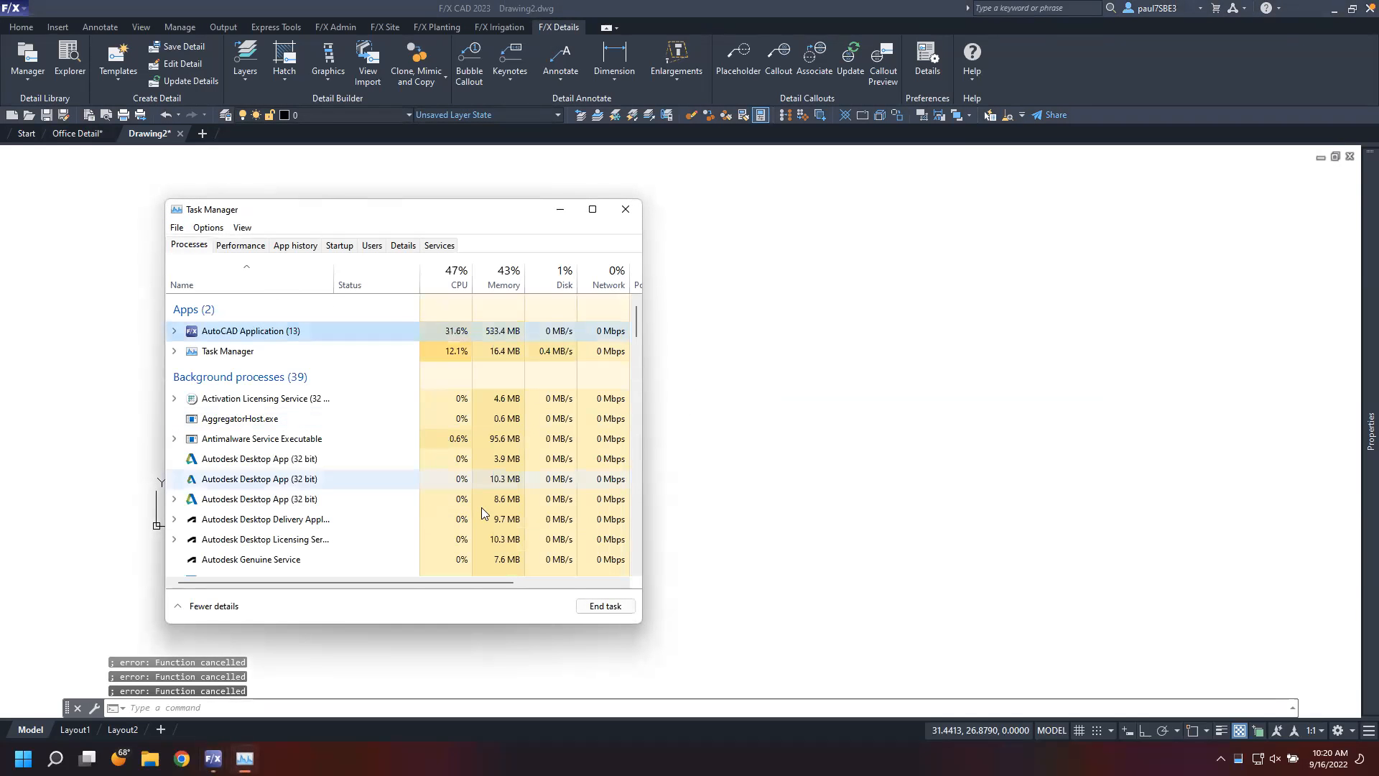
pyautogui.click(606, 605)
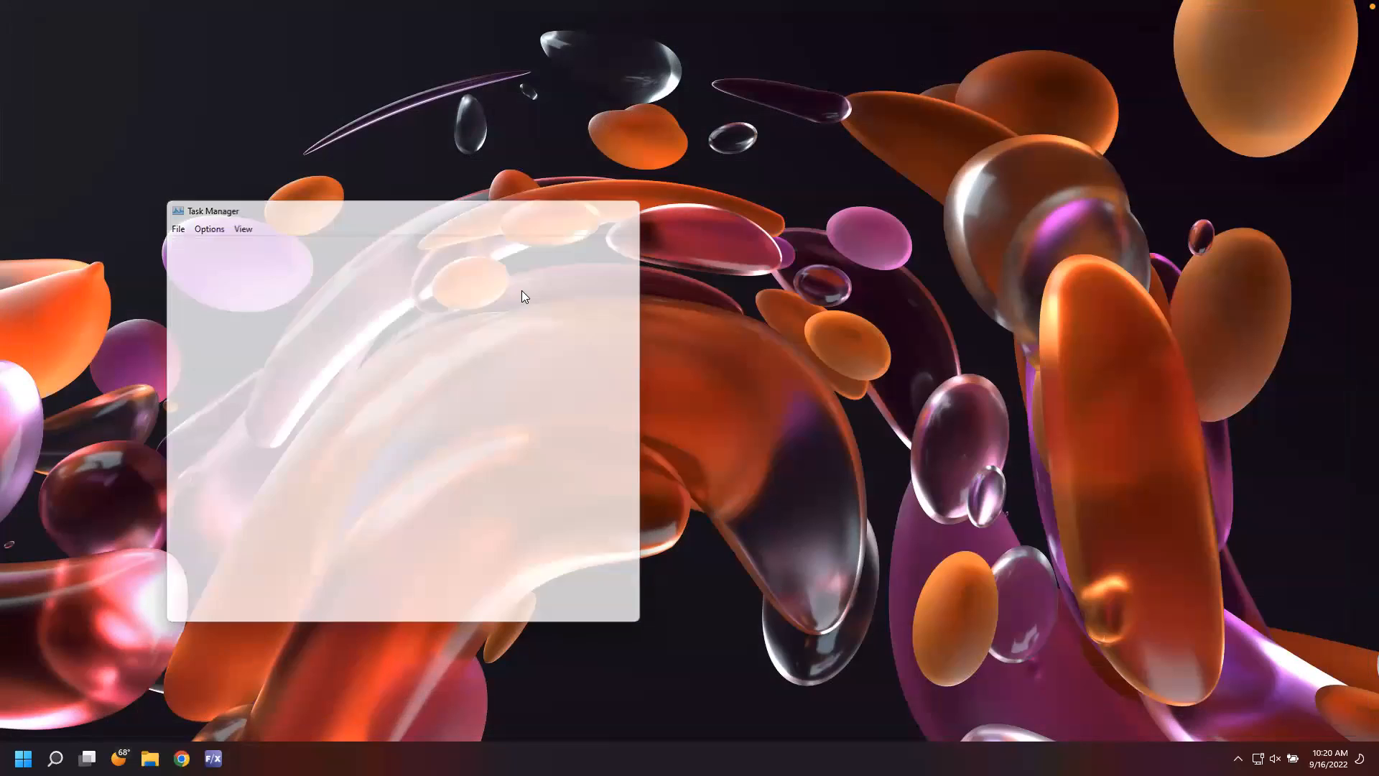
pyautogui.click(213, 757)
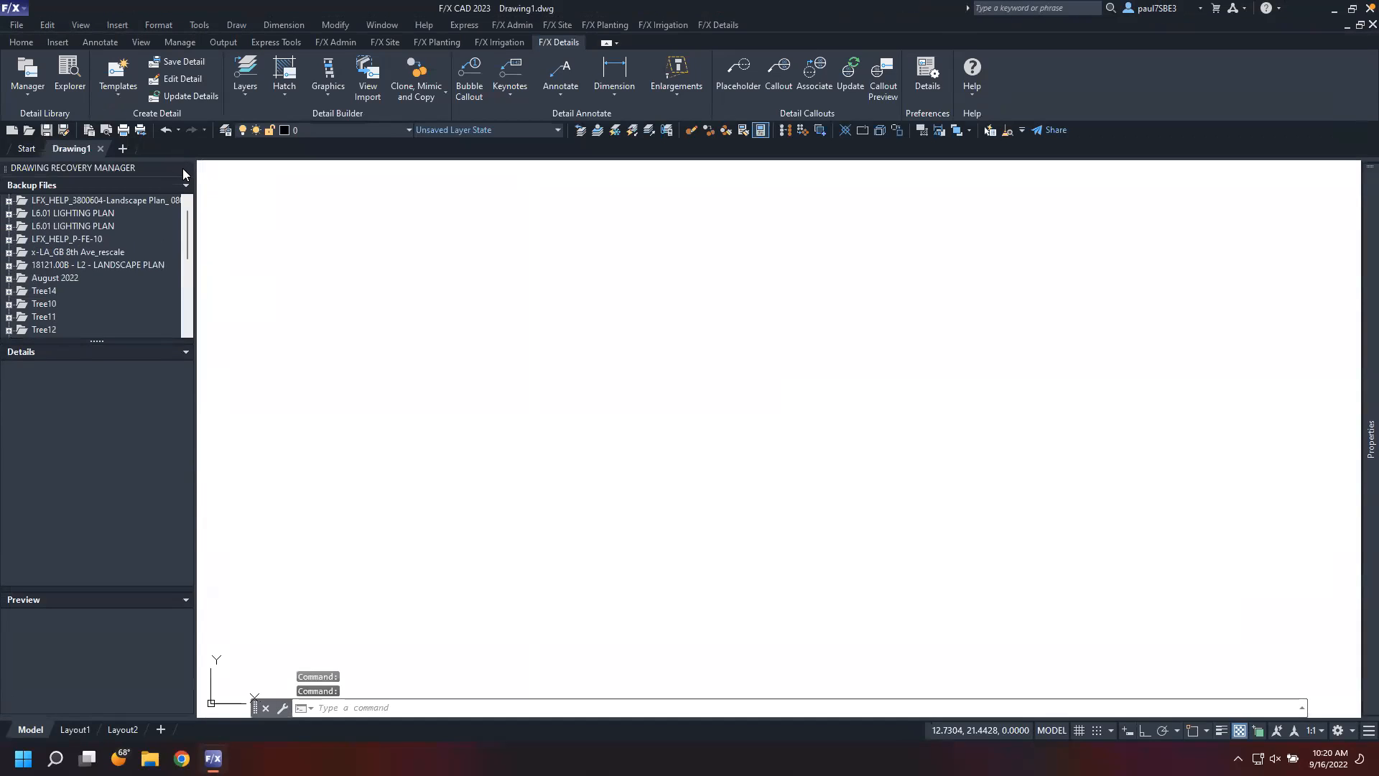
pyautogui.click(184, 170)
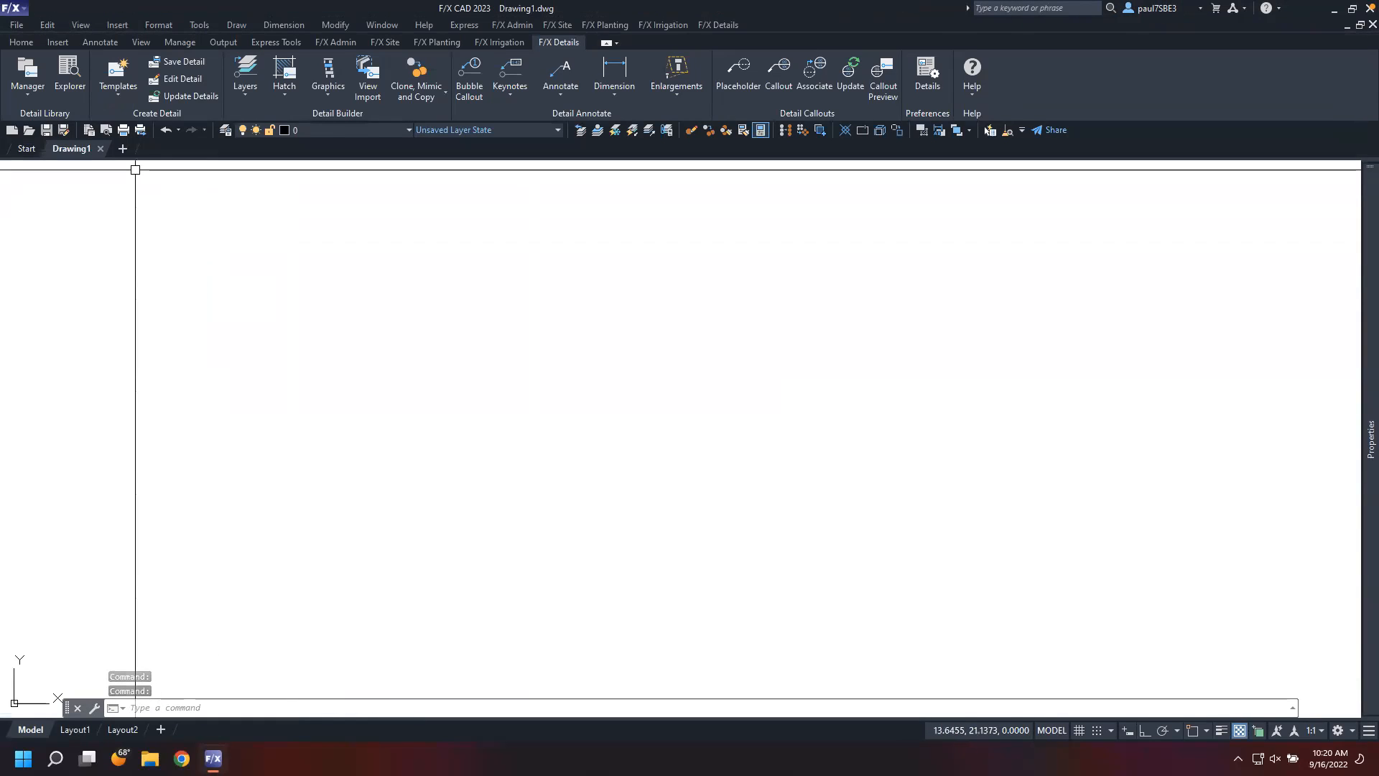
# Reopen the Detail Explorer, add a new Office Details category named webinar, and exit the explorer
pyautogui.click(69, 75)
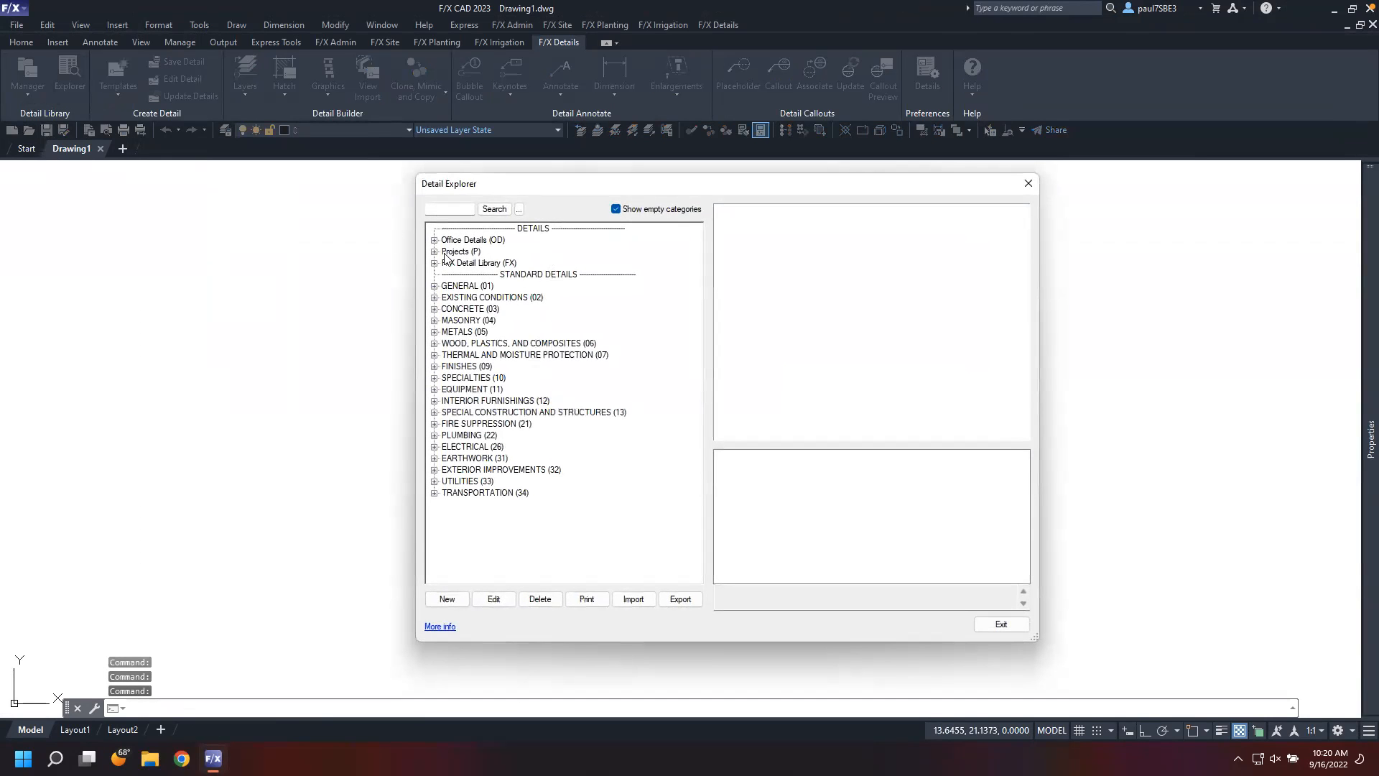
pyautogui.click(435, 240)
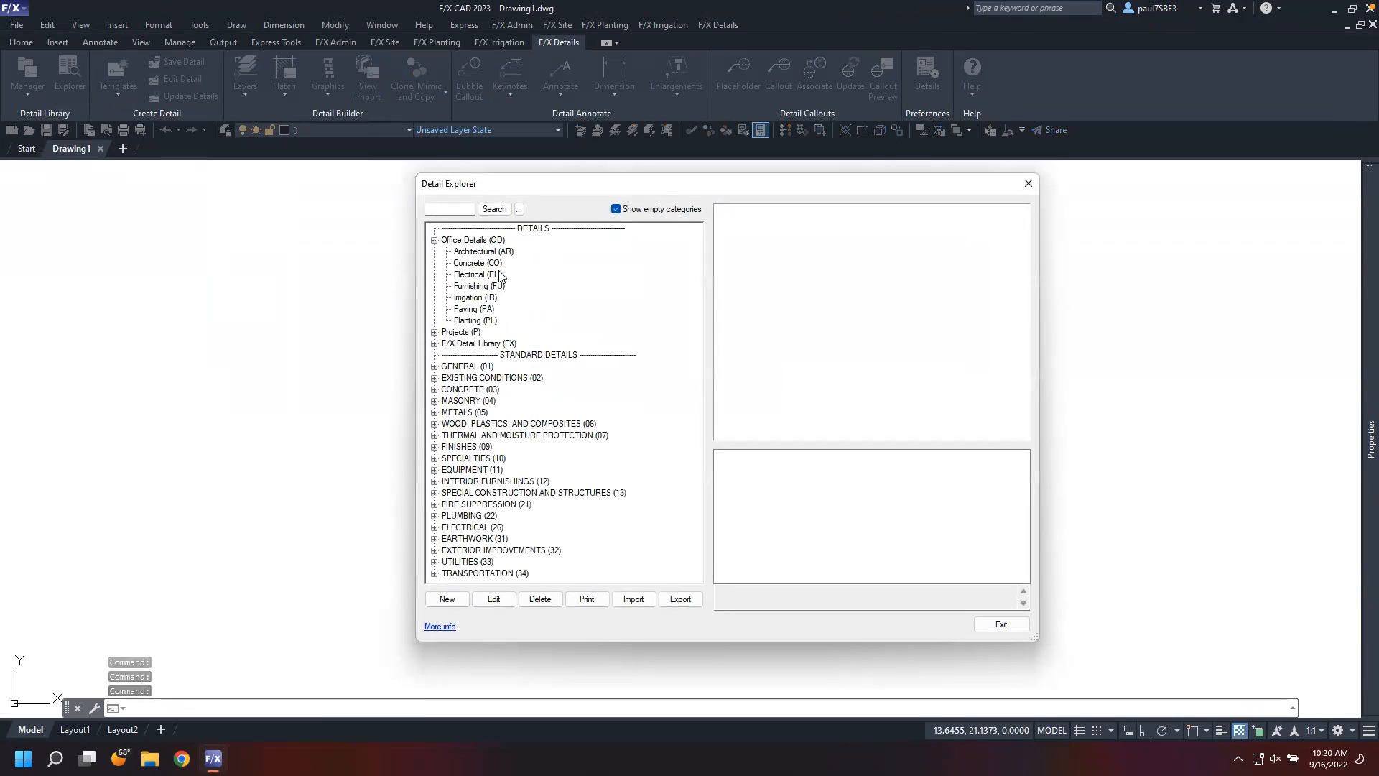
pyautogui.click(473, 240)
pyautogui.click(460, 603)
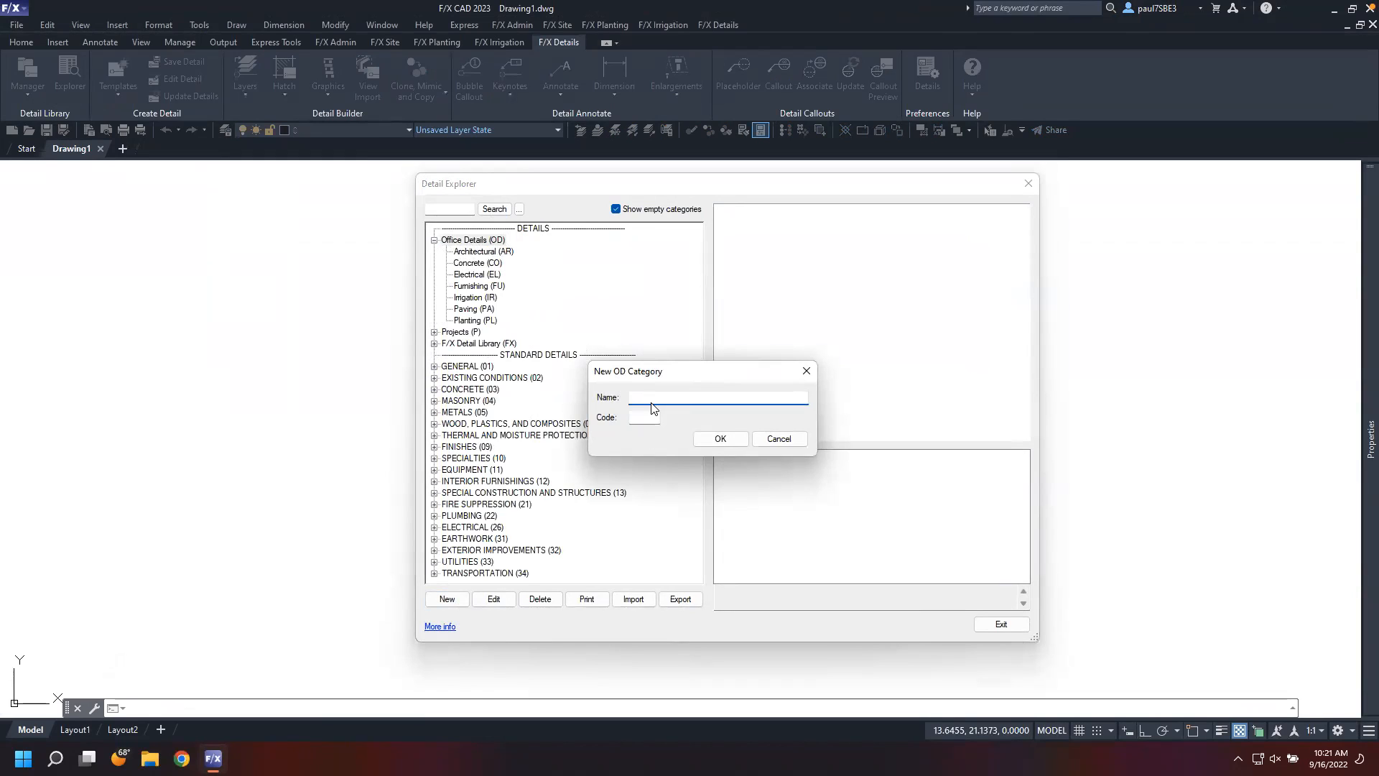
pyautogui.write('g')
pyautogui.press('BackSpace')
pyautogui.press('BackSpace')
pyautogui.write('webinar')
pyautogui.click(740, 440)
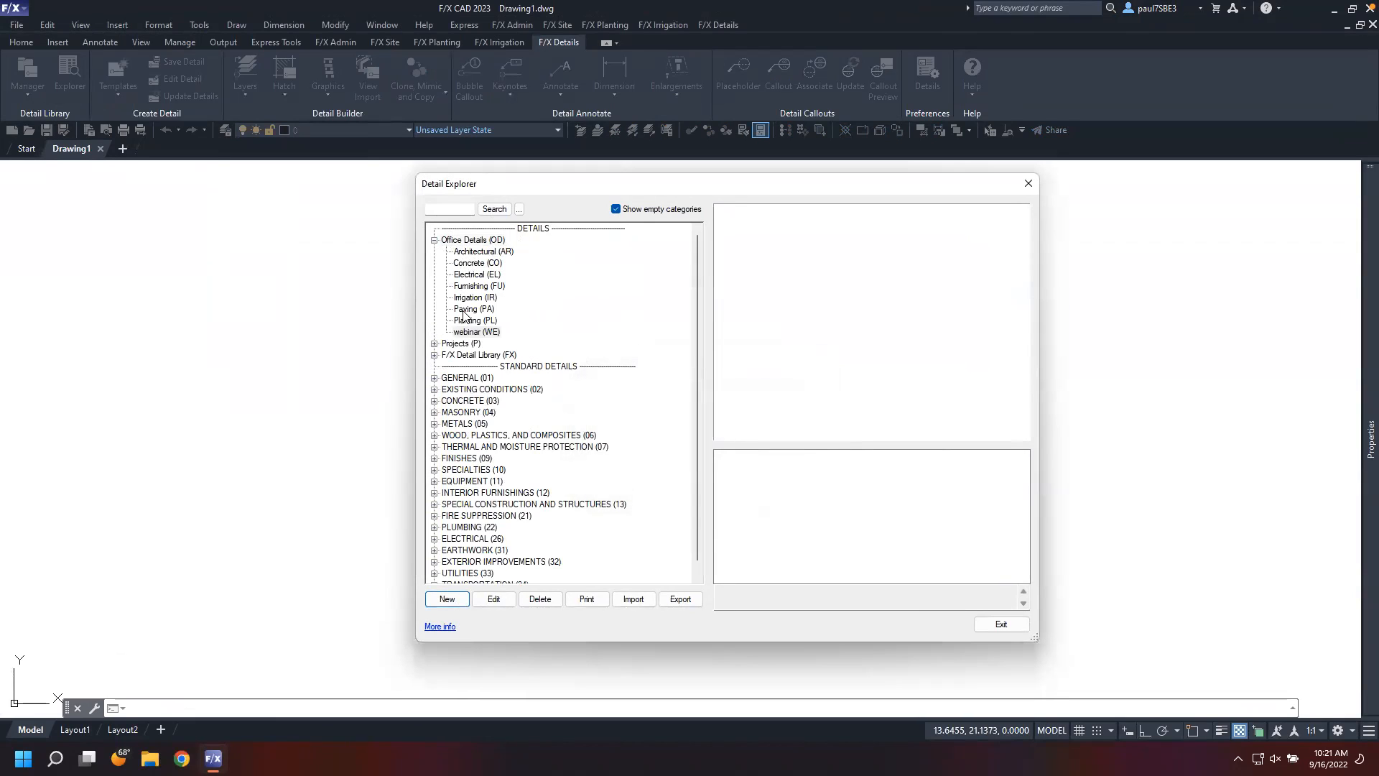
pyautogui.click(480, 331)
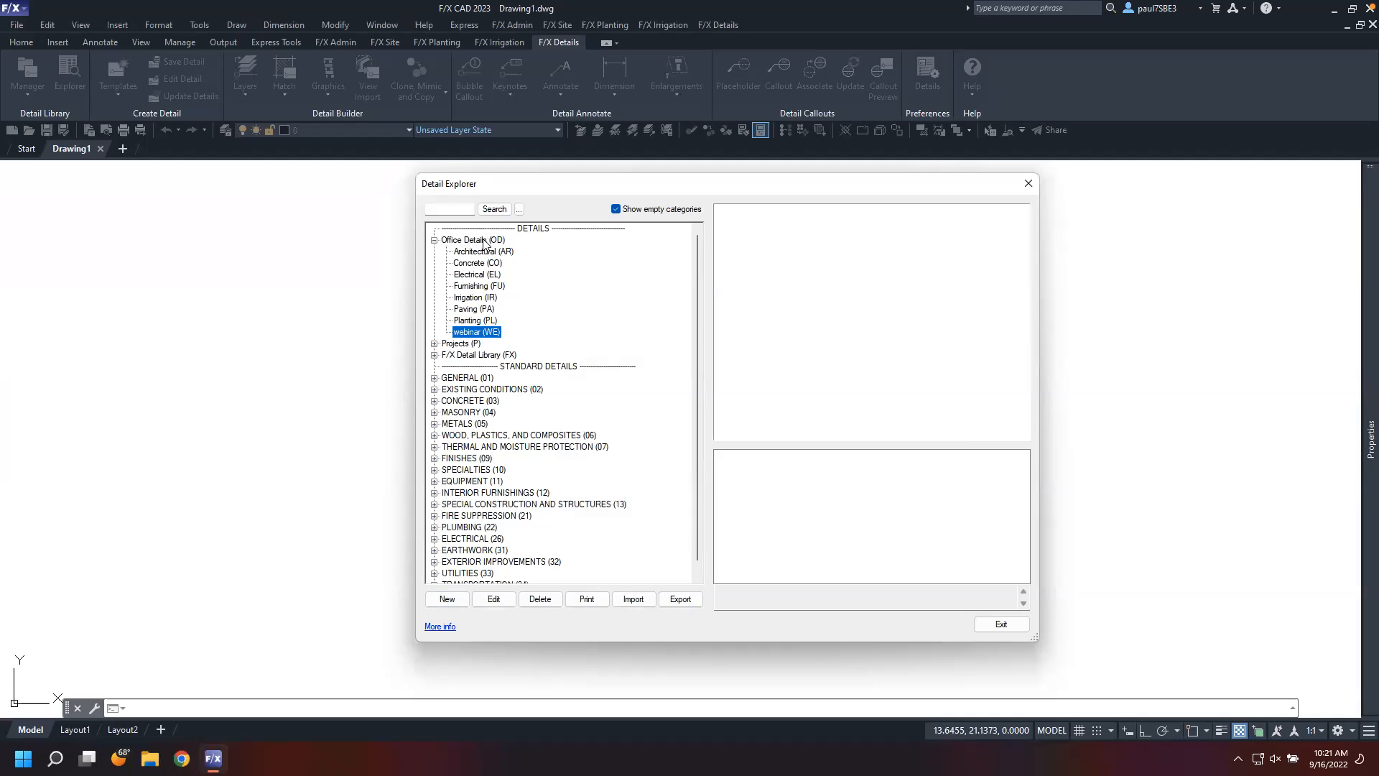
pyautogui.click(434, 241)
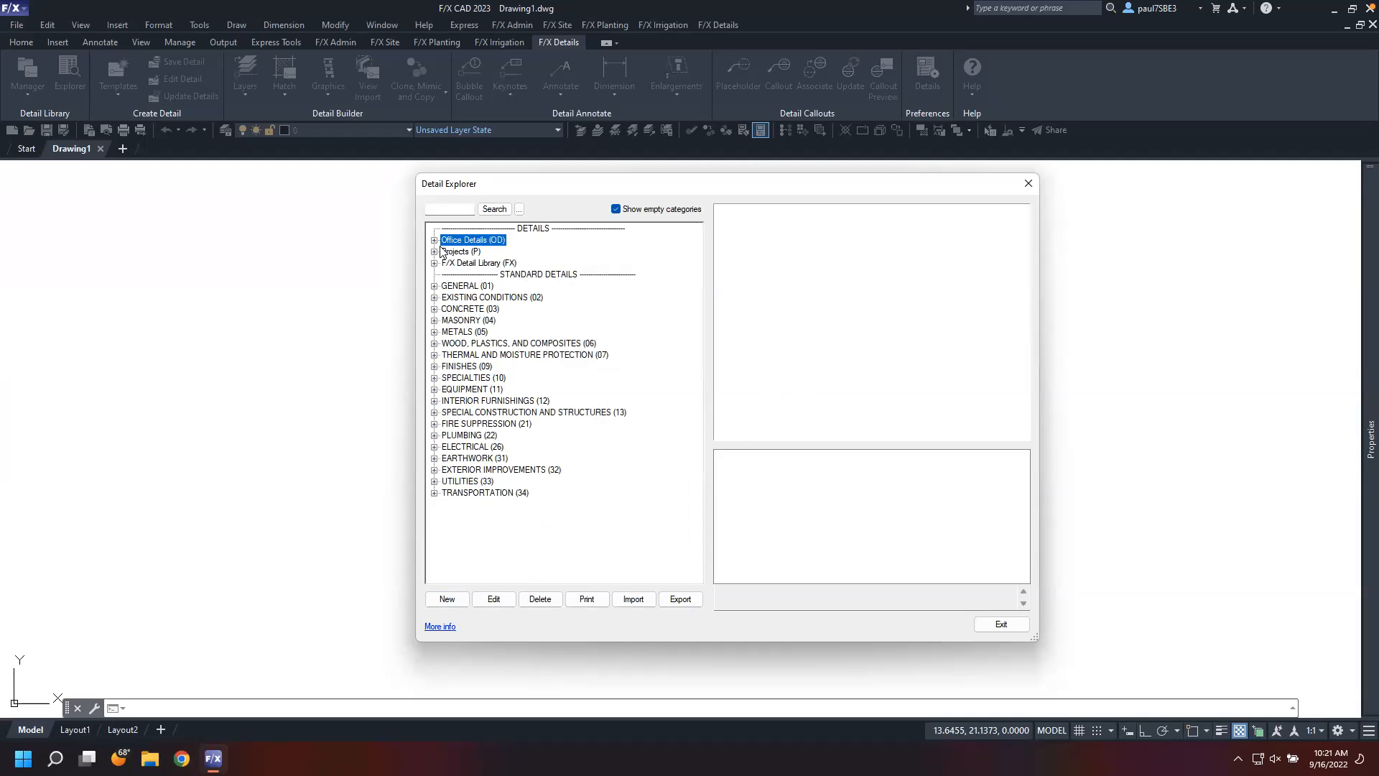
pyautogui.click(1001, 625)
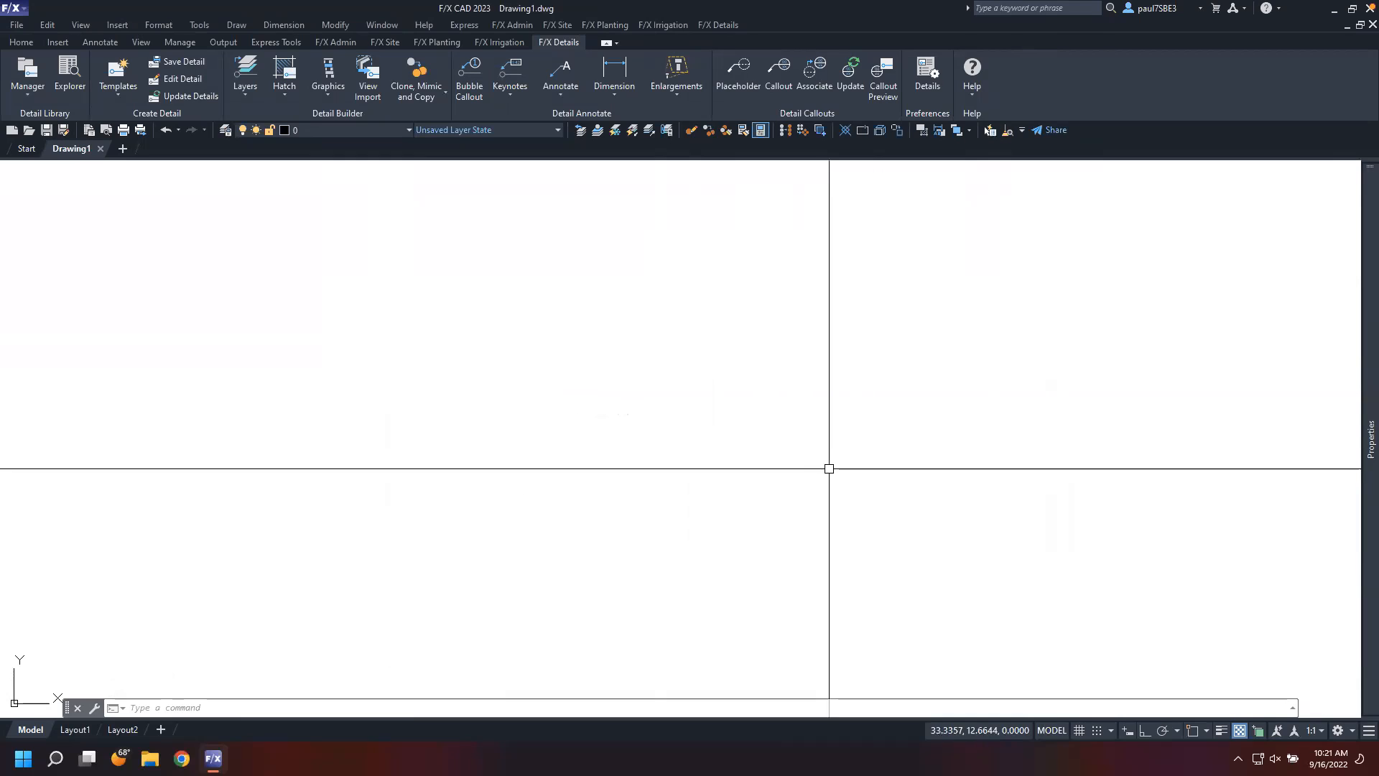
# Create a new Land F/X project numbered 0922 and named E Street Expansion
pyautogui.click(339, 44)
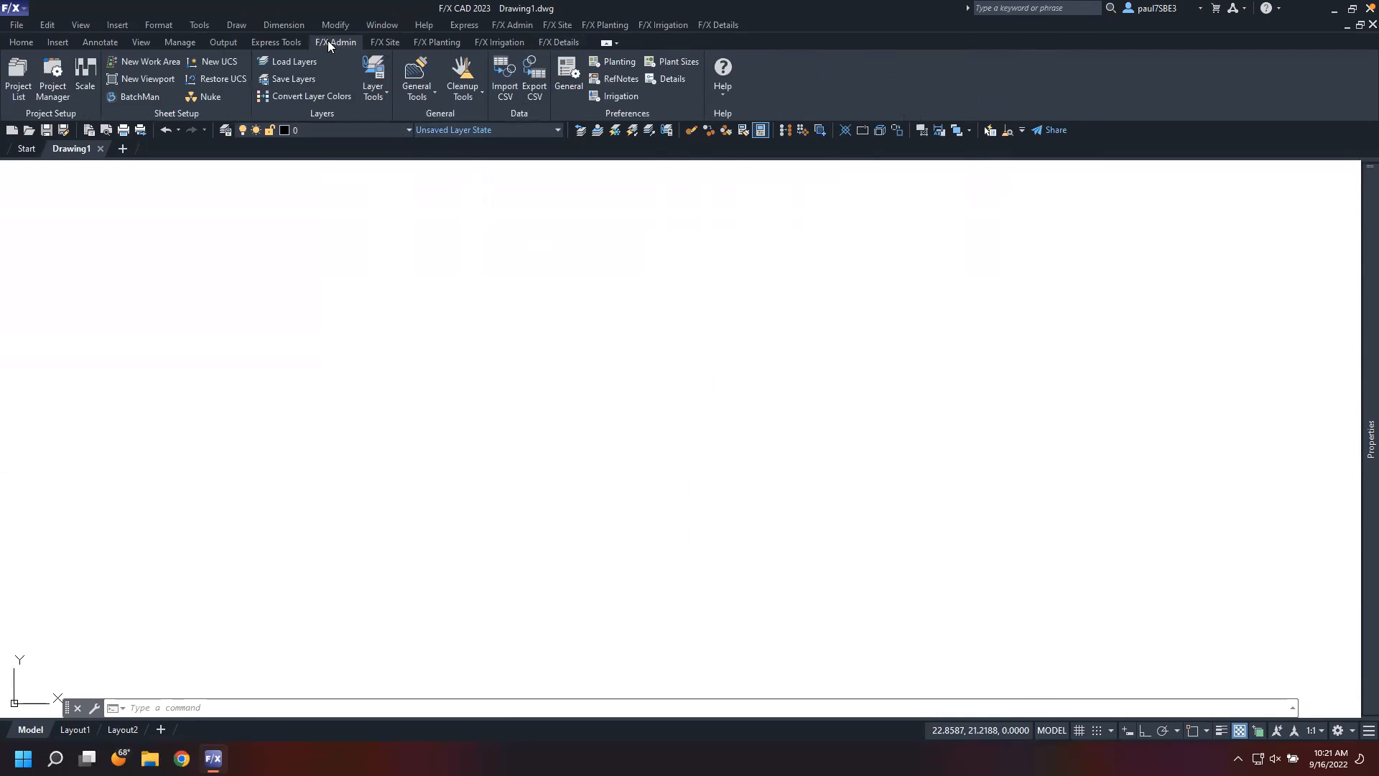
pyautogui.click(15, 75)
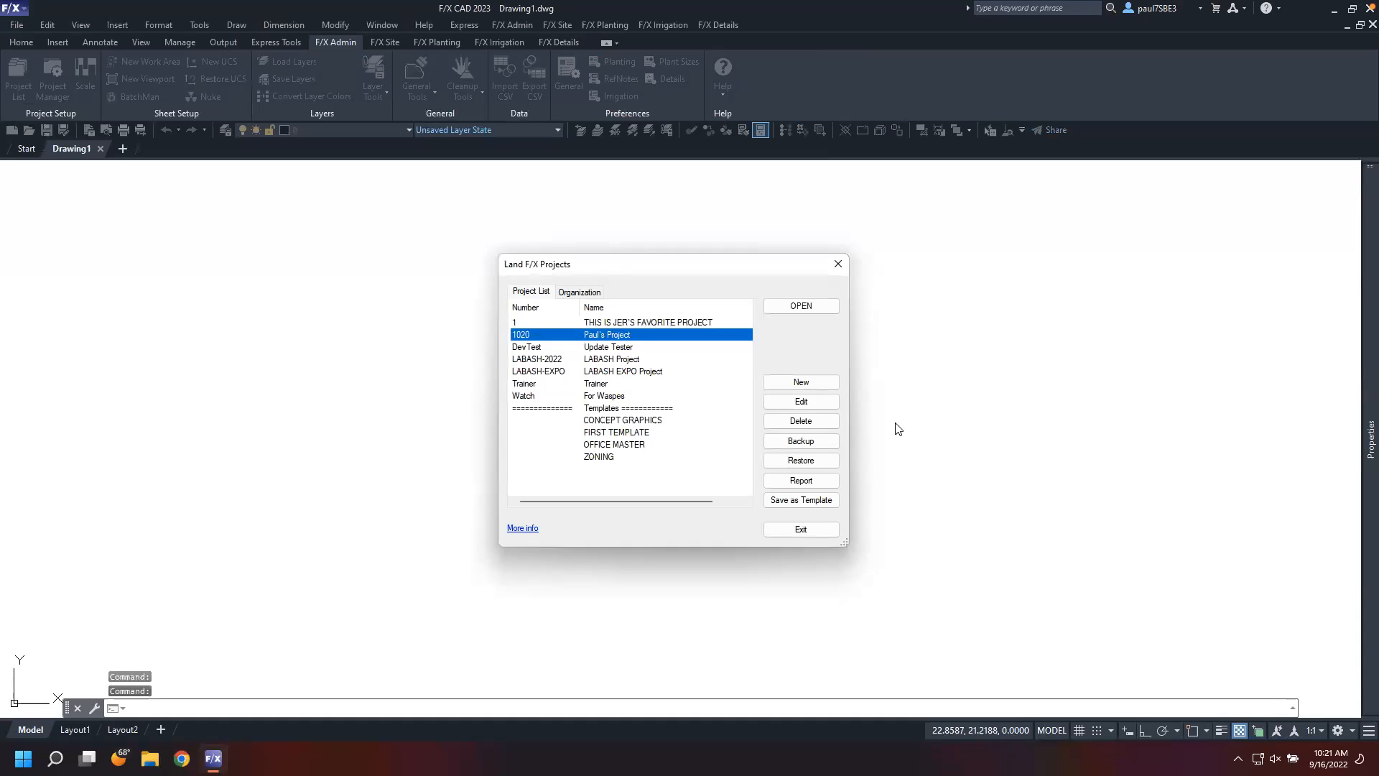
pyautogui.click(816, 390)
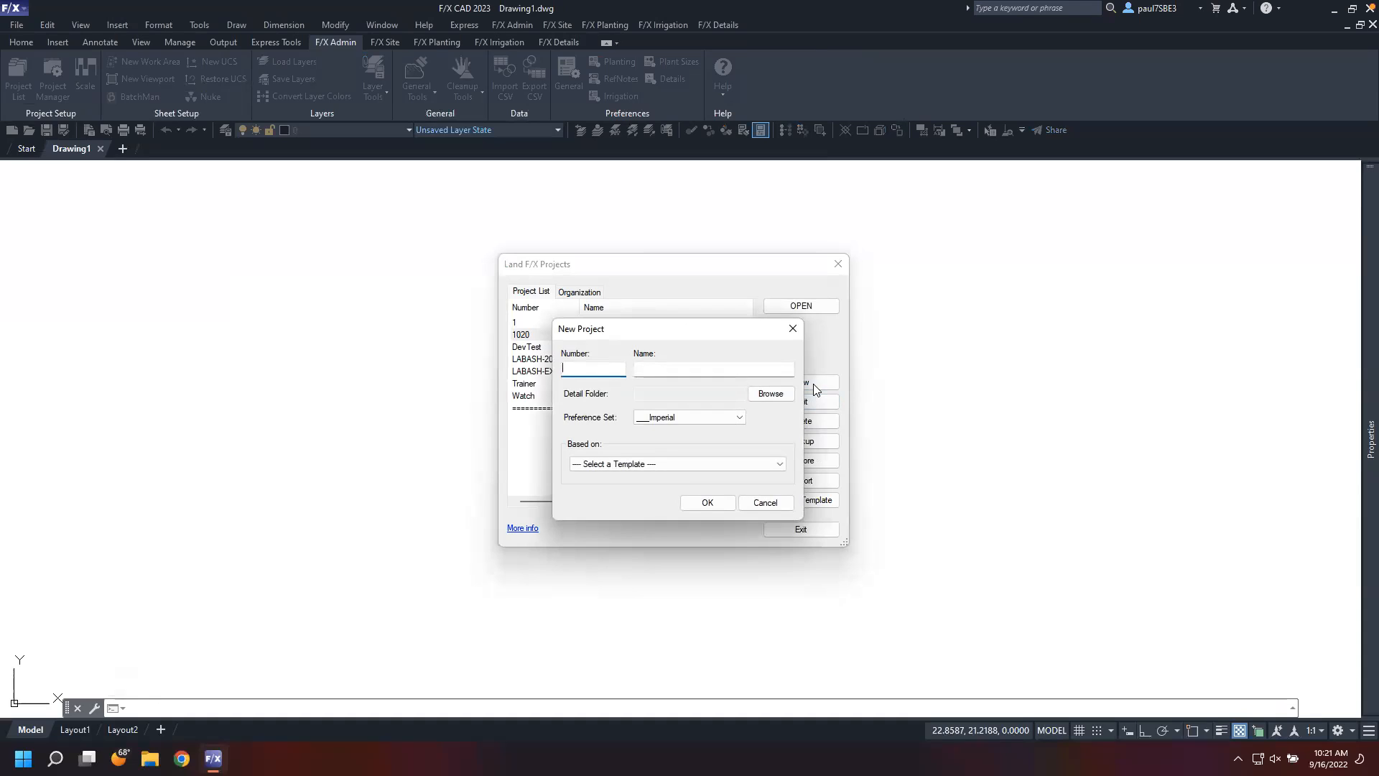
pyautogui.write('0922')
pyautogui.press('Tab')
pyautogui.write('E Street Expansion')
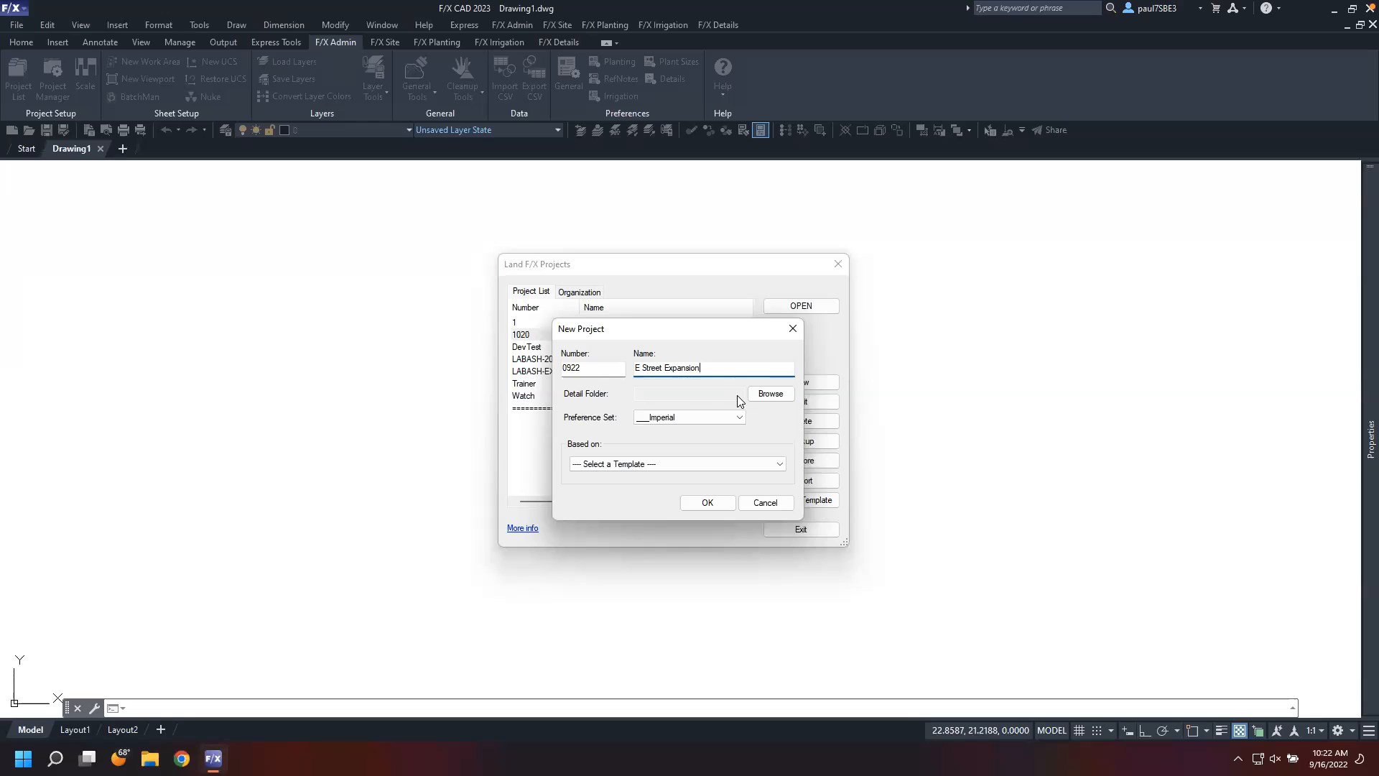
pyautogui.click(715, 505)
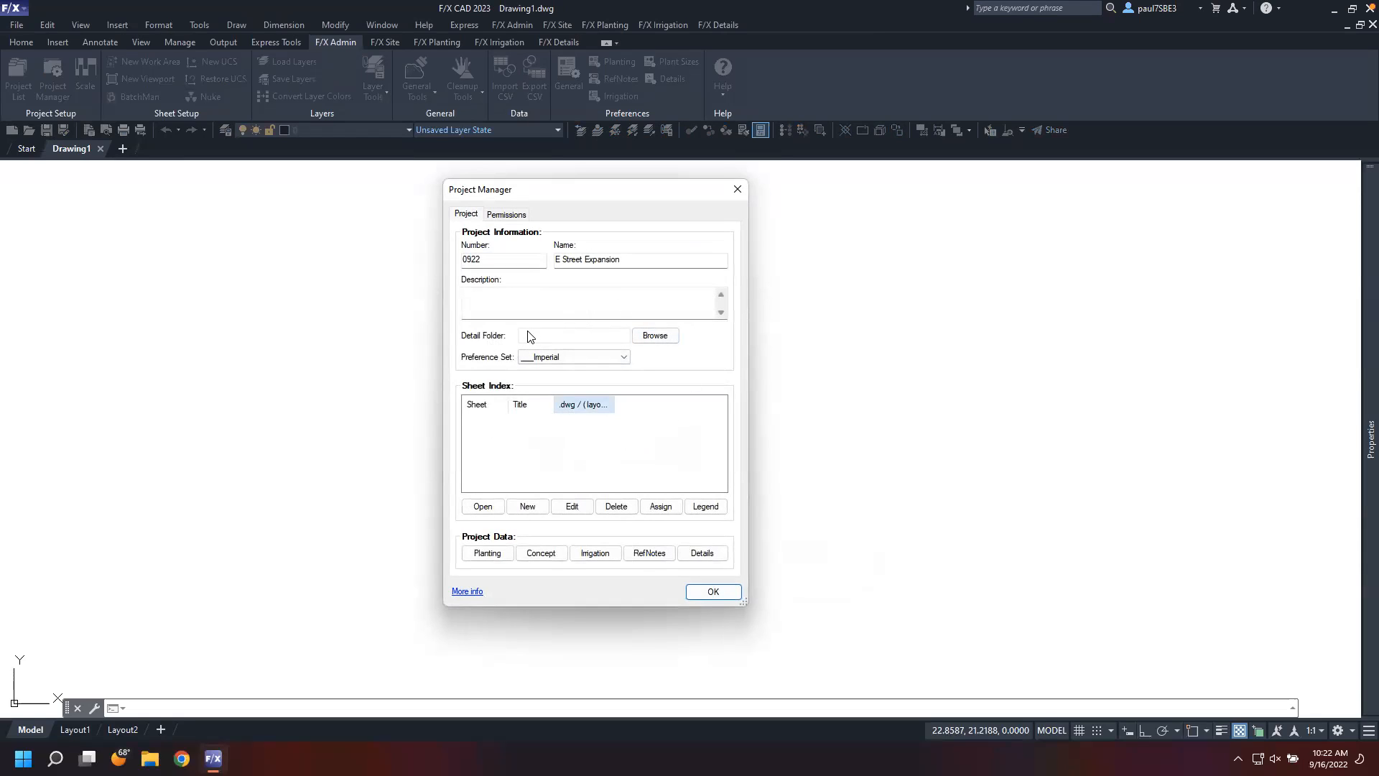
# Reopen the Project Manager, browse for a detail folder, and add a new client category with code HAR under Projects > Commercial
pyautogui.click(736, 189)
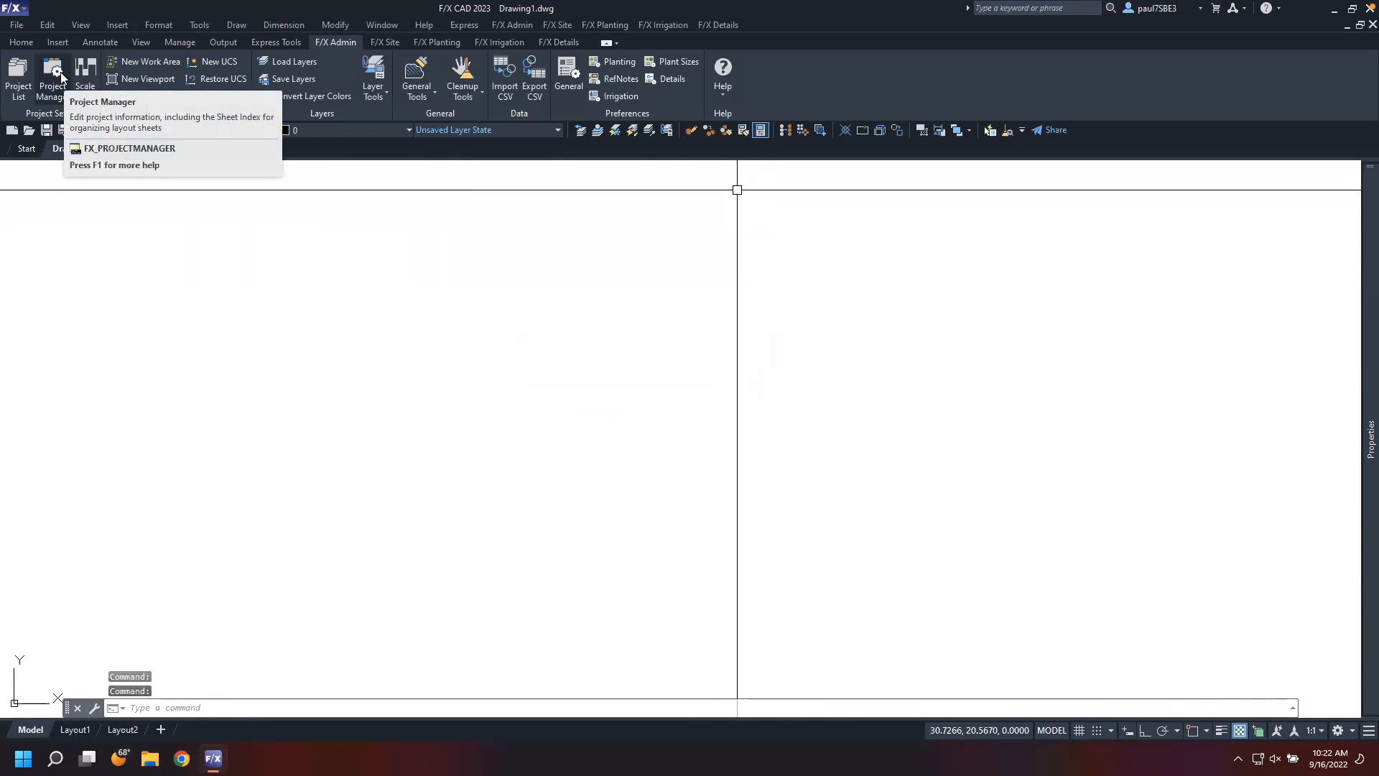
pyautogui.click(61, 72)
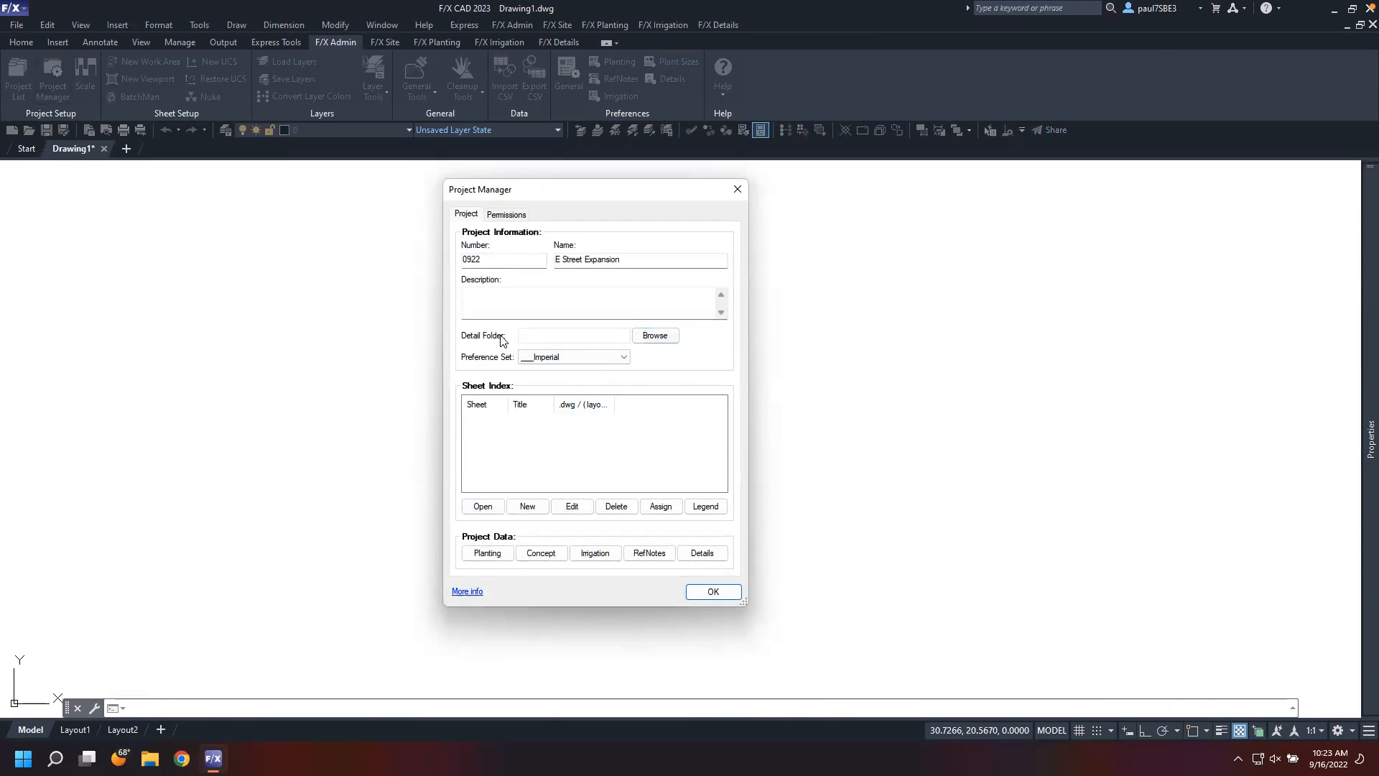
pyautogui.click(651, 336)
pyautogui.moveTo(728, 248); pyautogui.dragTo(865, 201)
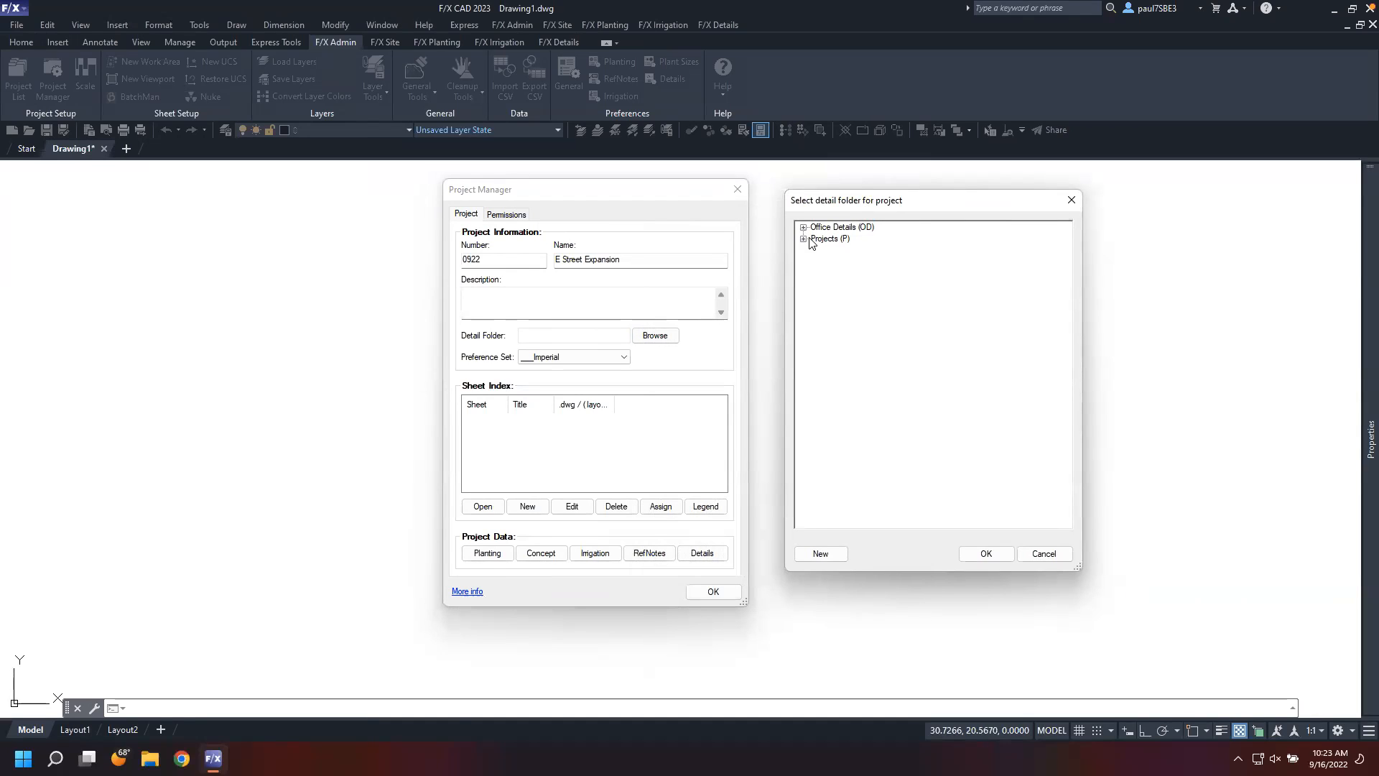
pyautogui.click(803, 238)
pyautogui.click(815, 250)
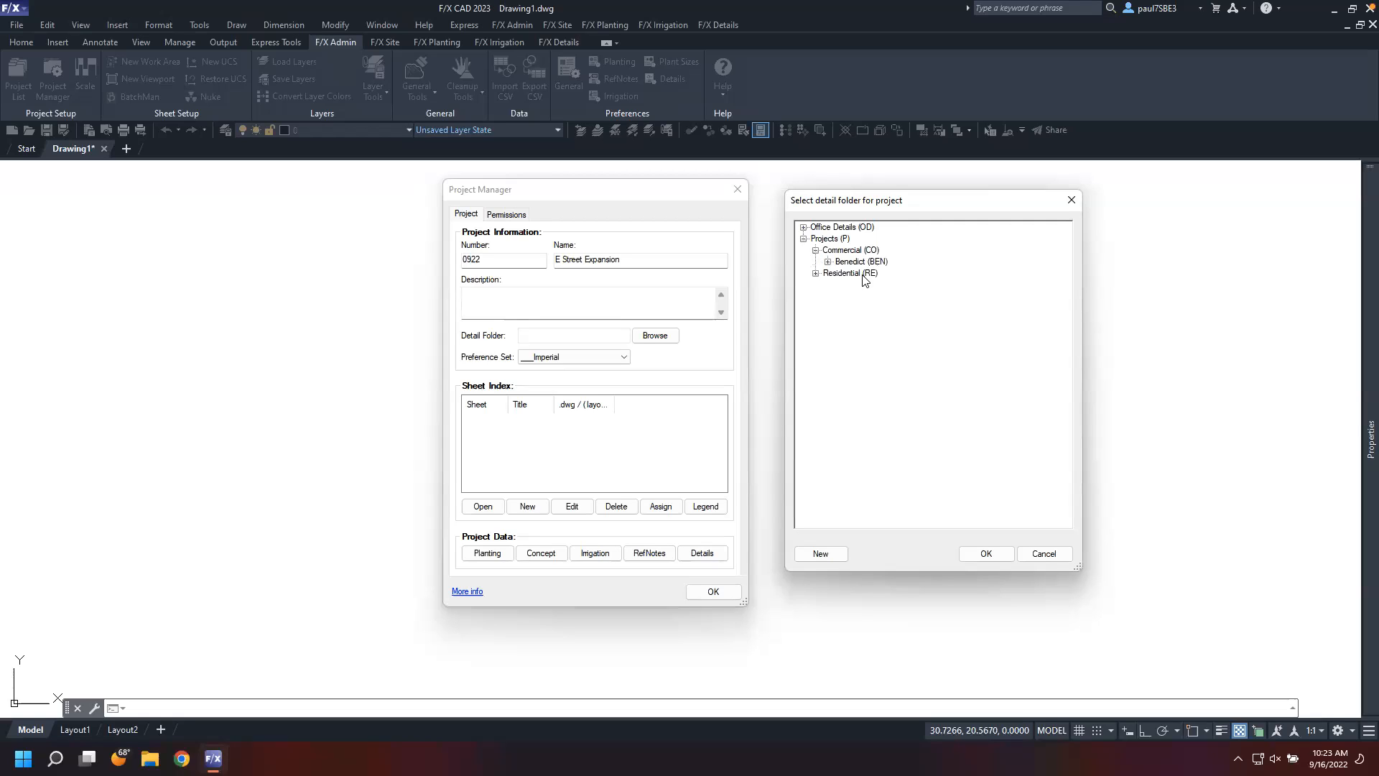
pyautogui.click(861, 252)
pyautogui.click(828, 262)
pyautogui.click(828, 261)
pyautogui.click(820, 554)
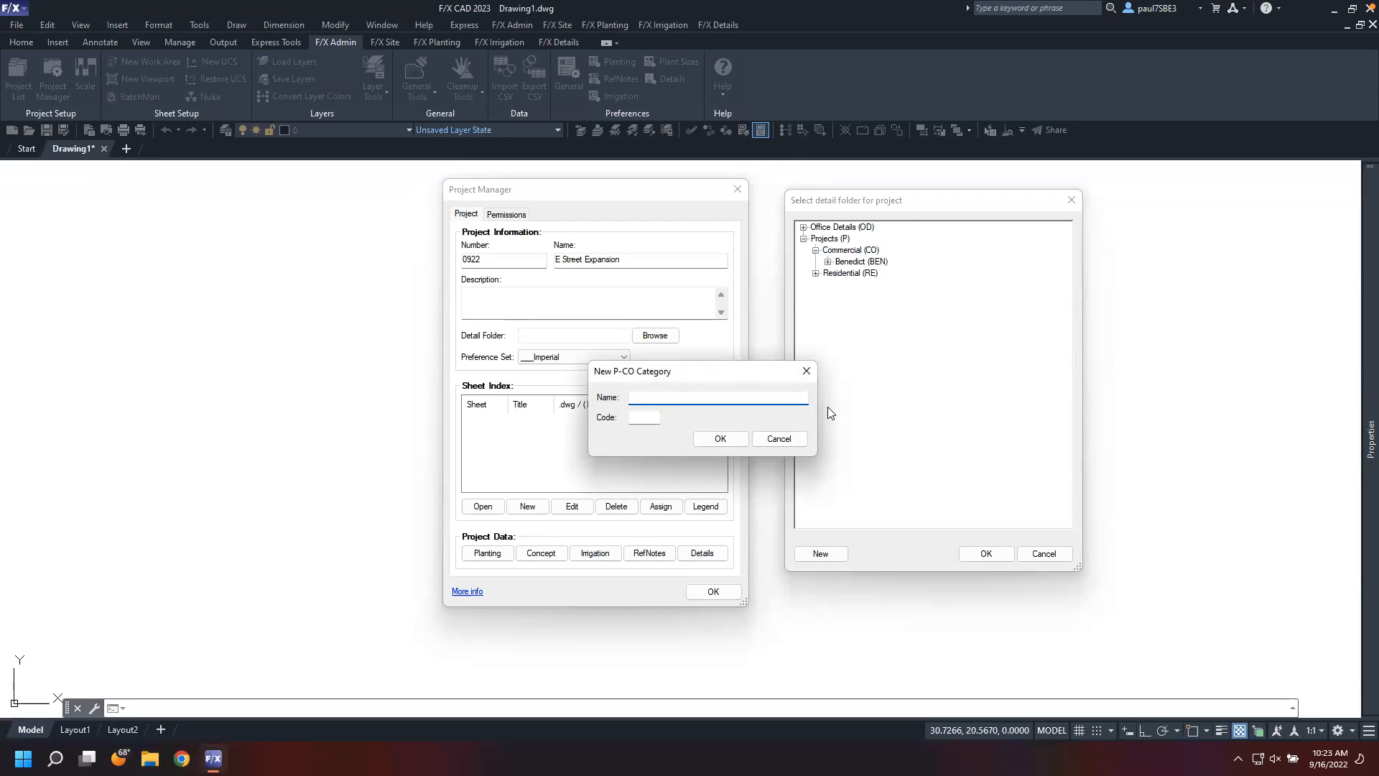
pyautogui.write('Harold')
pyautogui.click(720, 439)
pyautogui.click(864, 274)
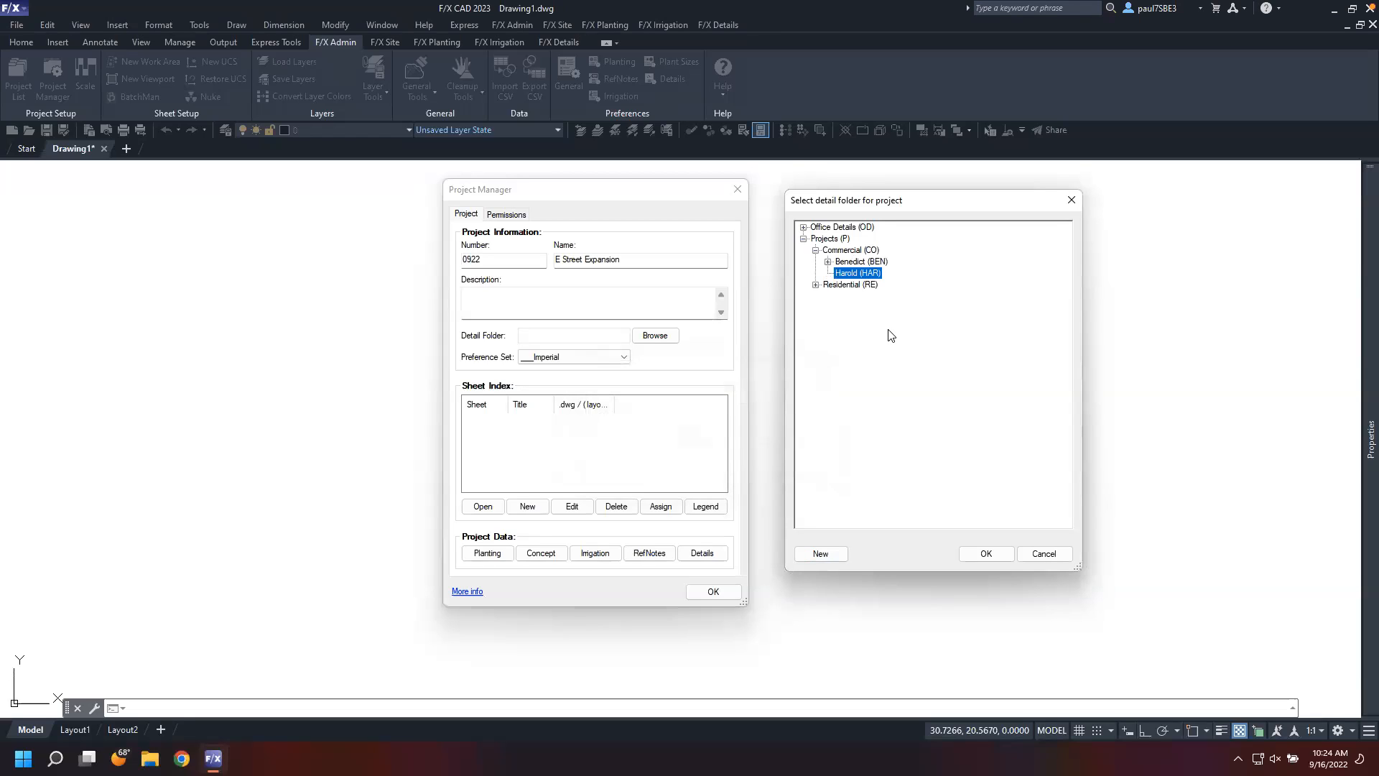
# Add an E Street Expansion subfolder with code 0922 under that client category, assign it as the project's detail folder, and close the Project Manager
pyautogui.click(822, 553)
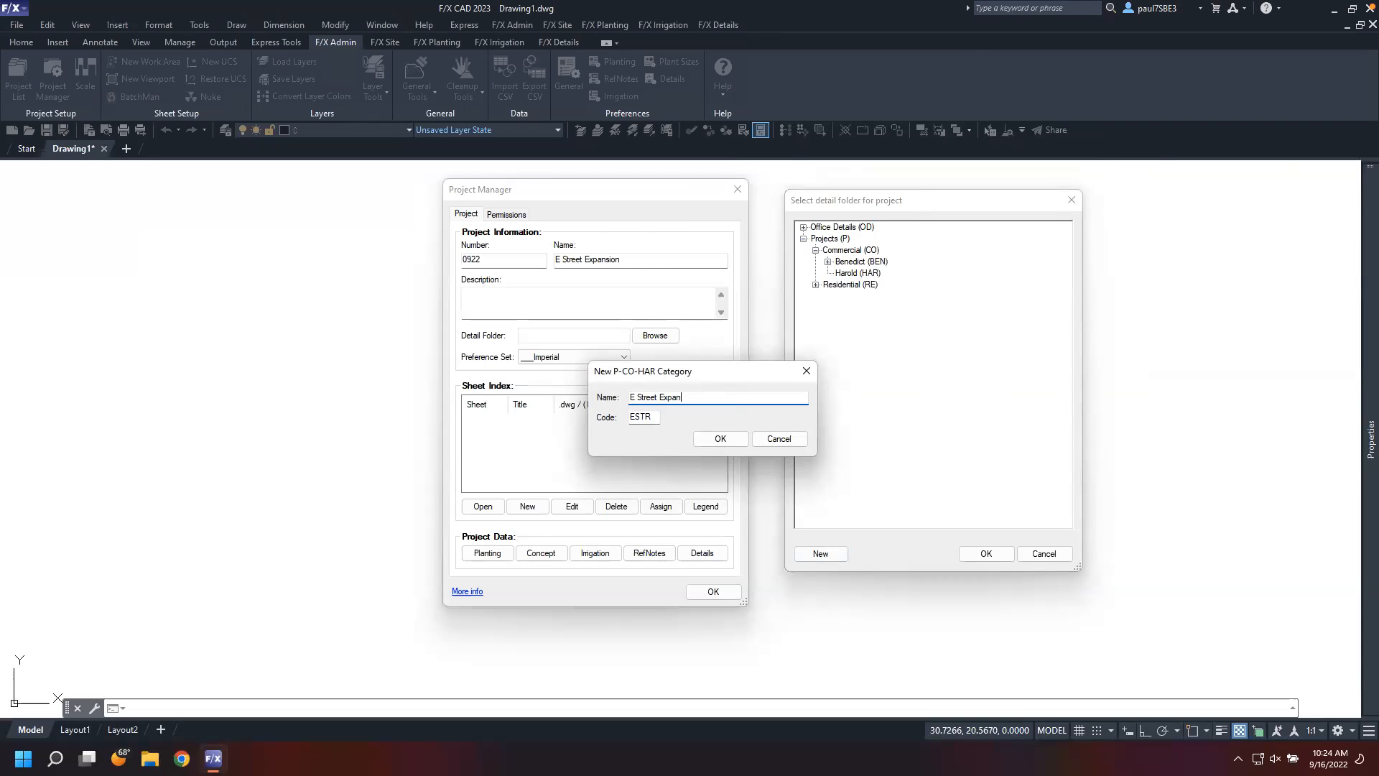
pyautogui.moveTo(651, 416); pyautogui.dragTo(623, 418)
pyautogui.write('0922')
pyautogui.click(729, 445)
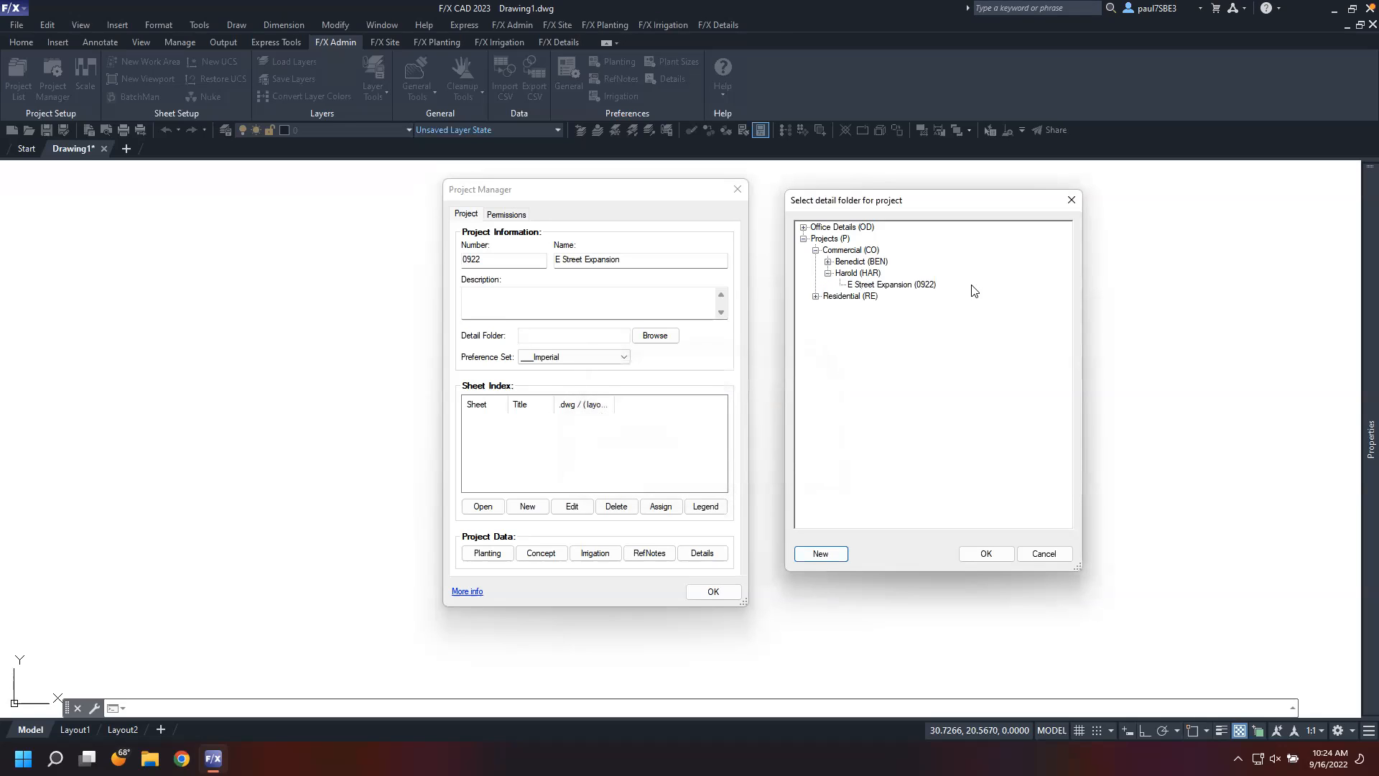
pyautogui.click(897, 285)
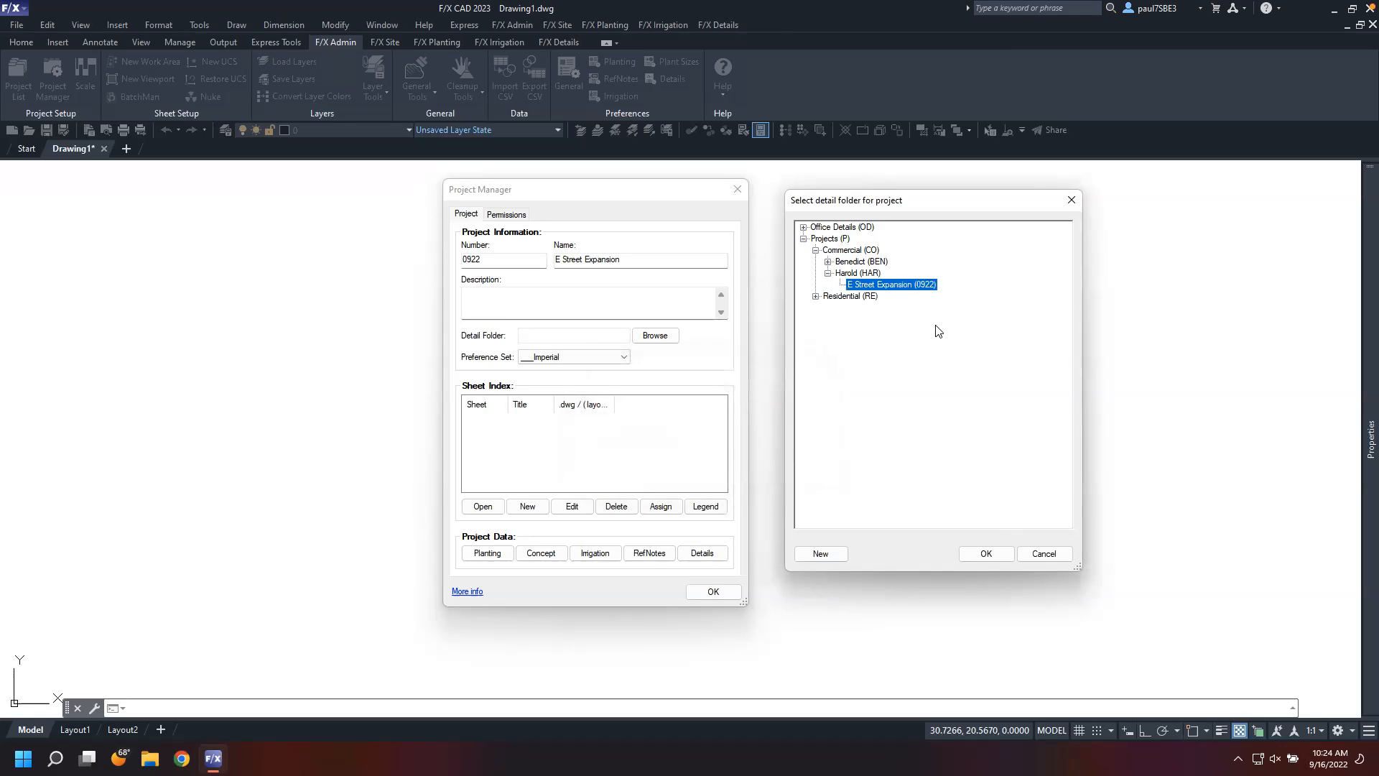
pyautogui.click(1041, 553)
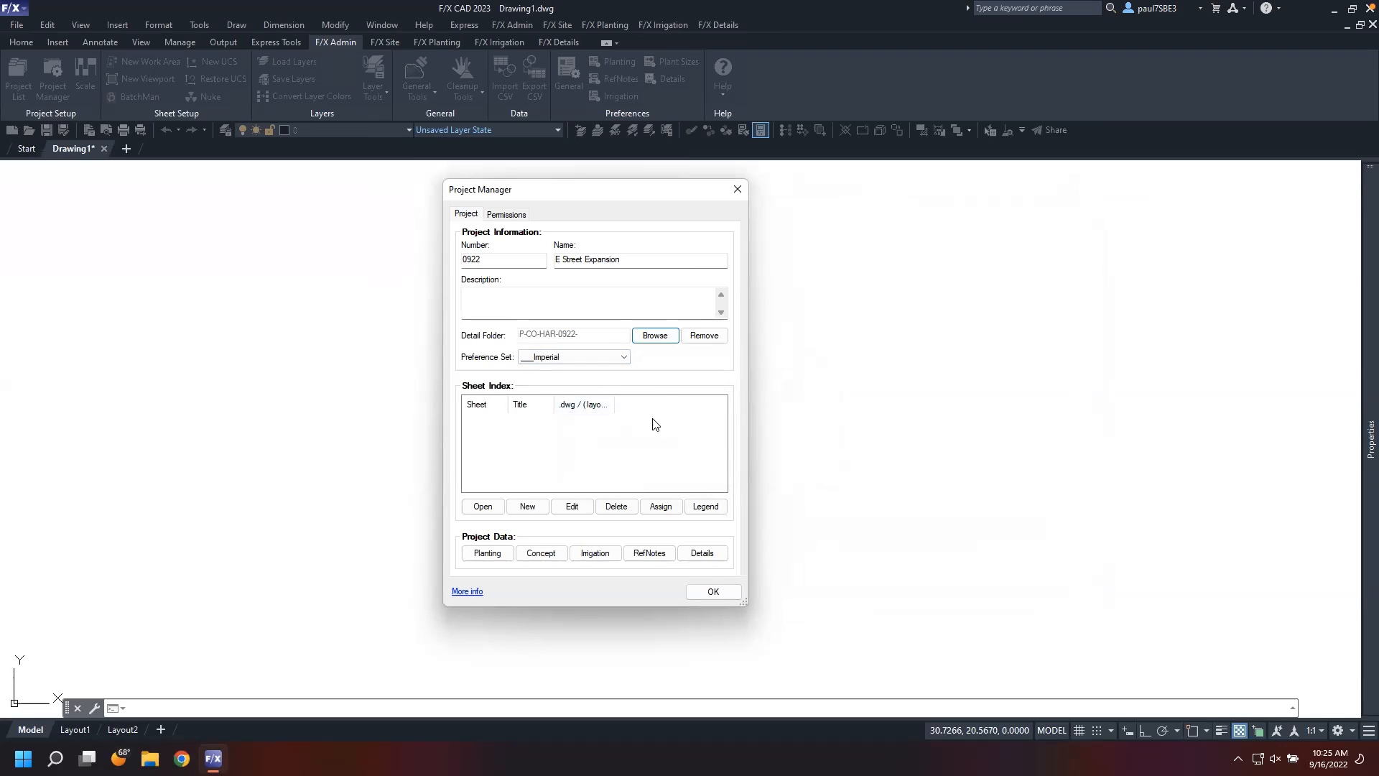
pyautogui.click(727, 592)
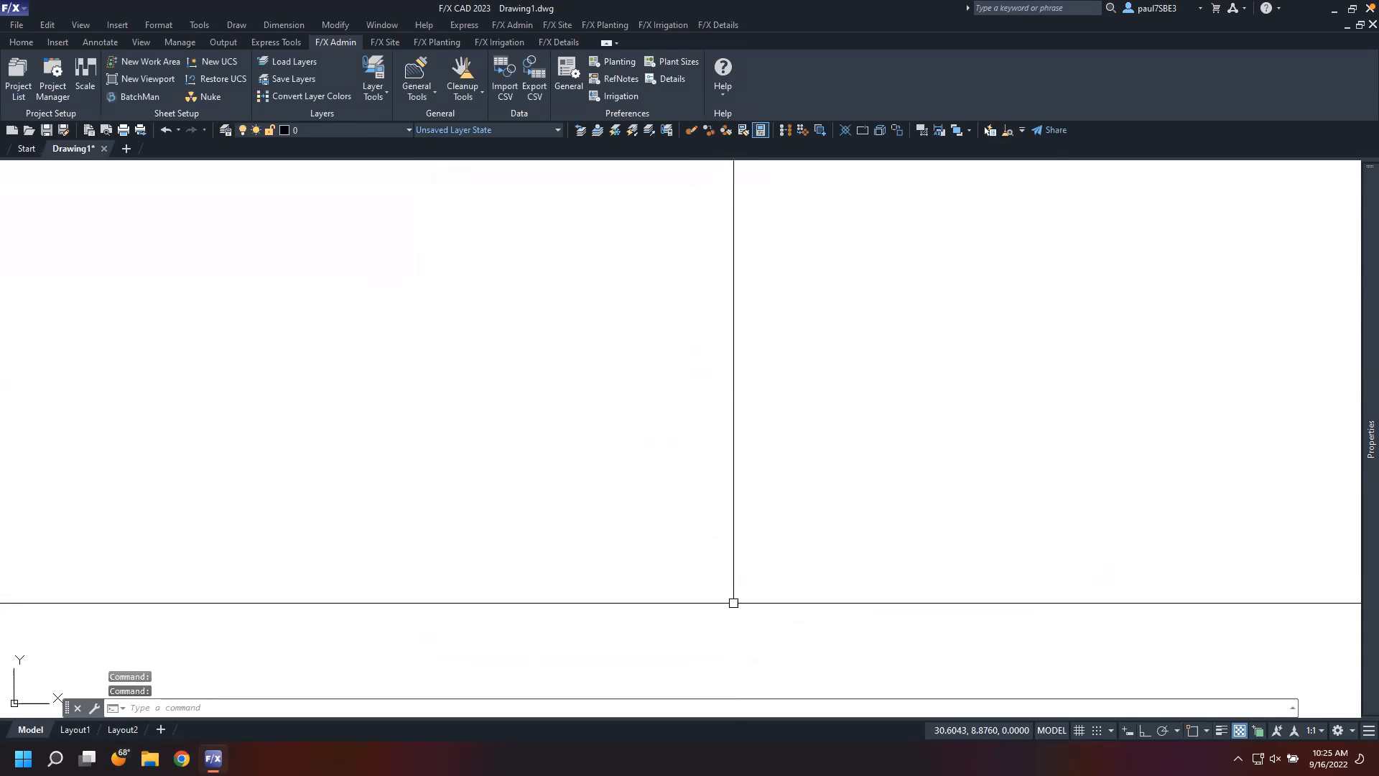
# Open the Detail Manager and add the concrete seat retaining wall and concrete seat wall details from F/X Concrete Seating Wall to the project
pyautogui.click(562, 41)
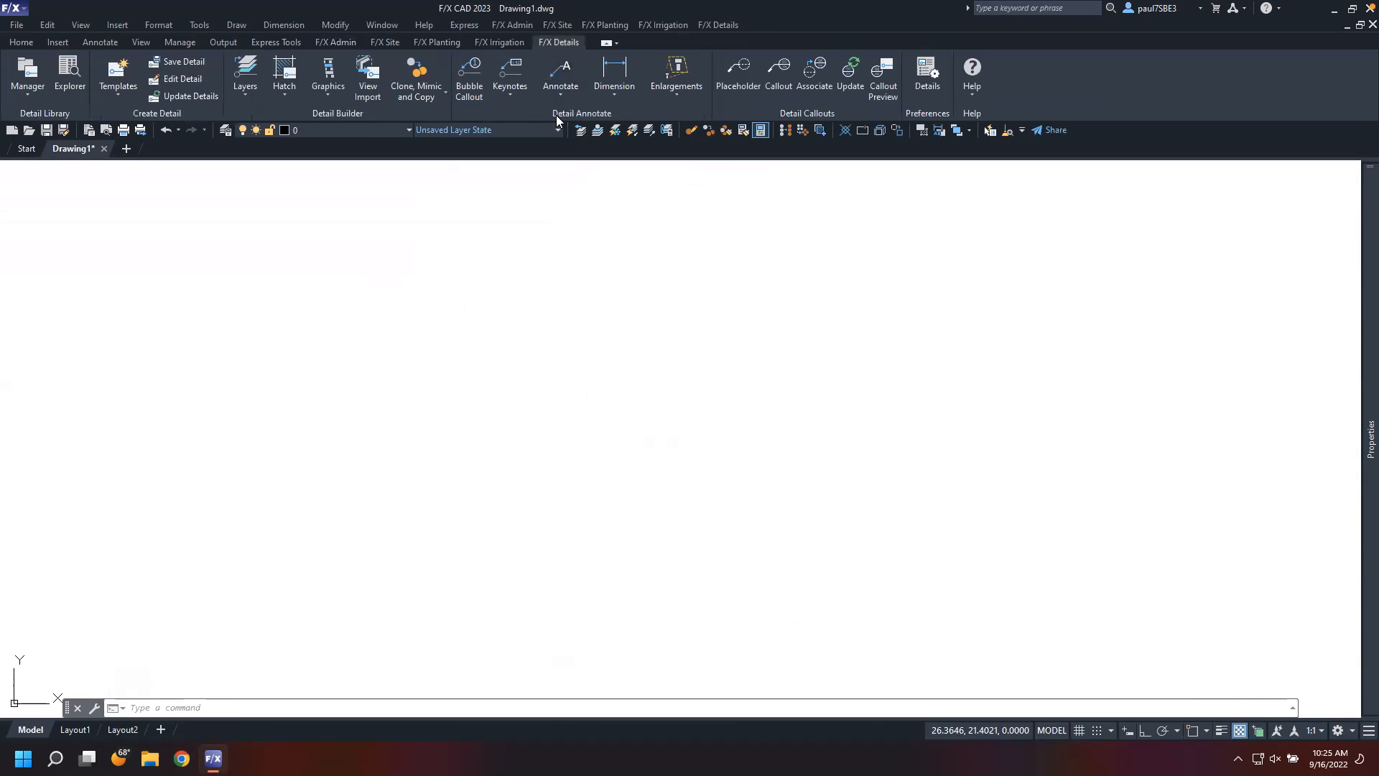
pyautogui.click(27, 72)
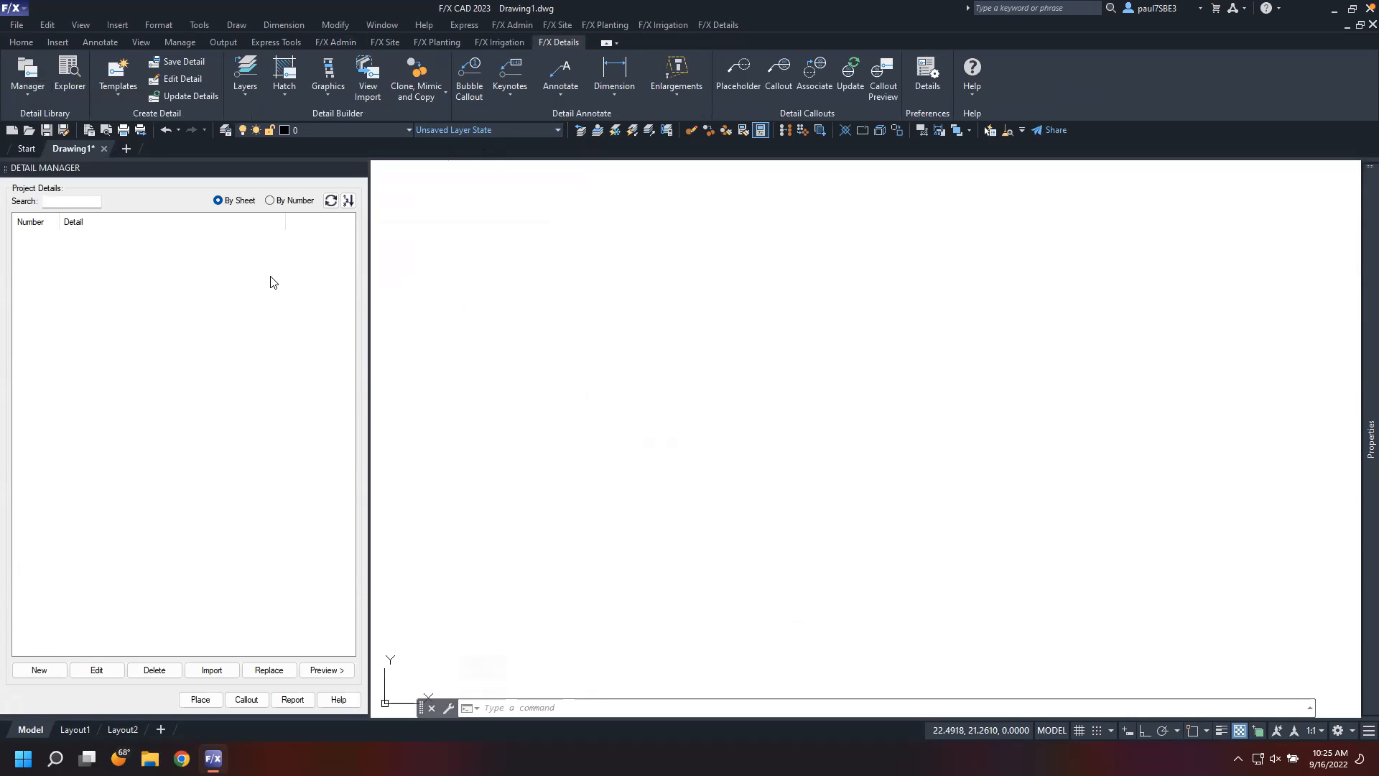
pyautogui.click(35, 672)
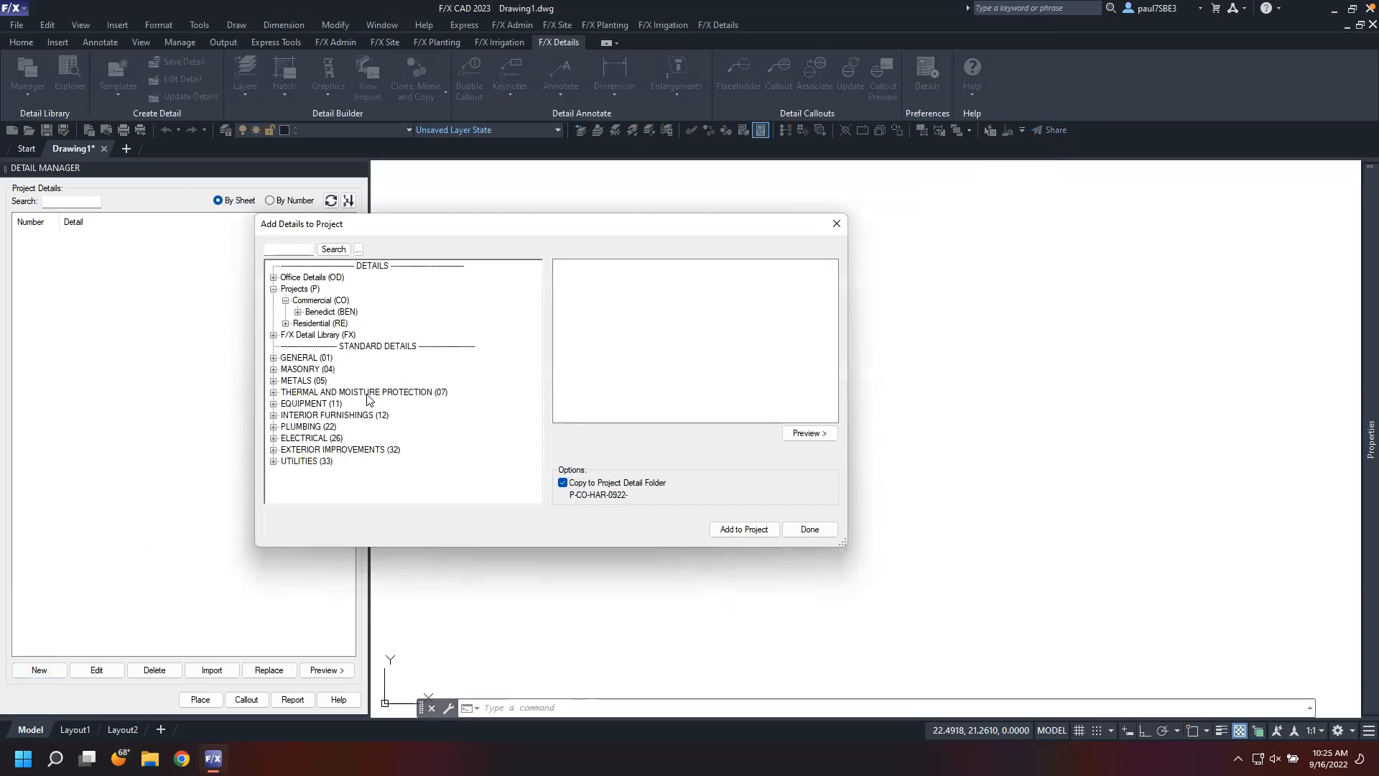
pyautogui.click(273, 289)
pyautogui.click(273, 300)
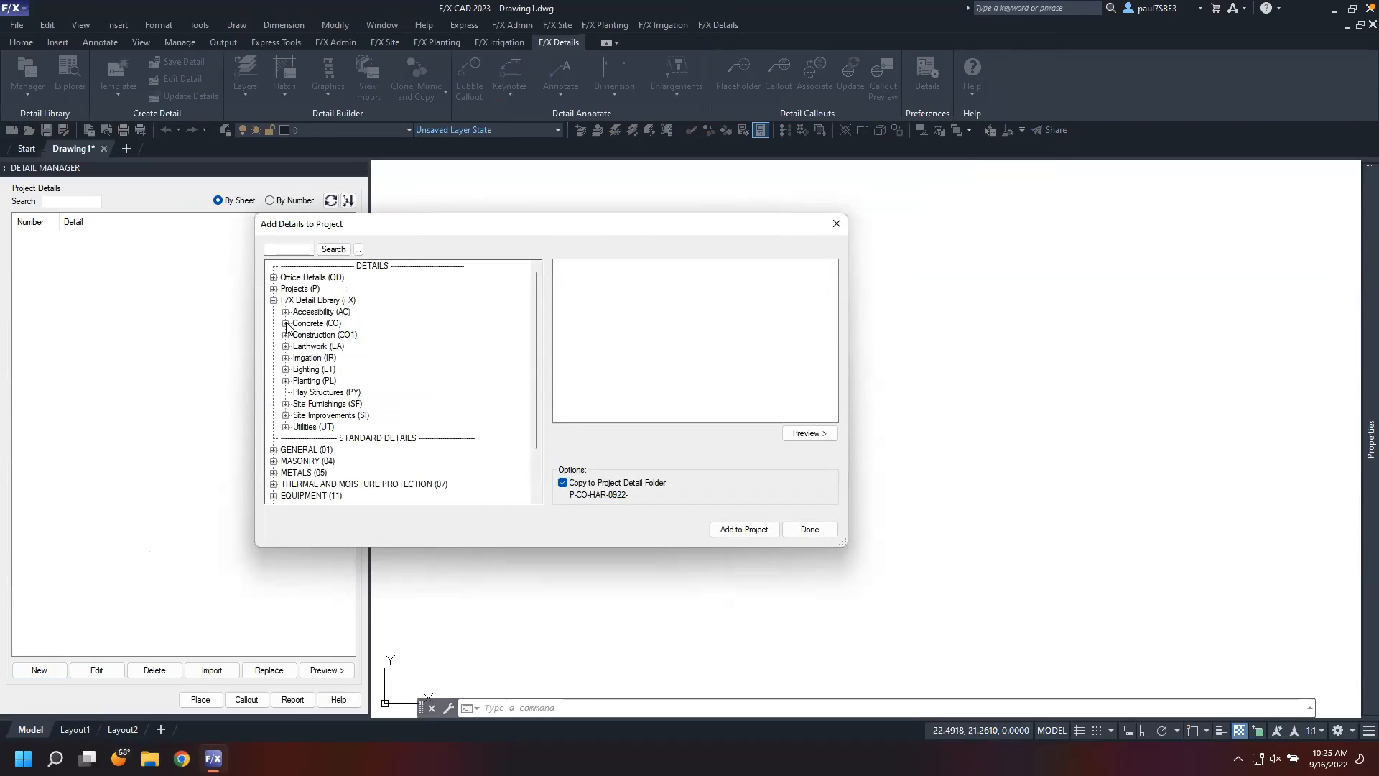
pyautogui.click(285, 323)
pyautogui.click(297, 335)
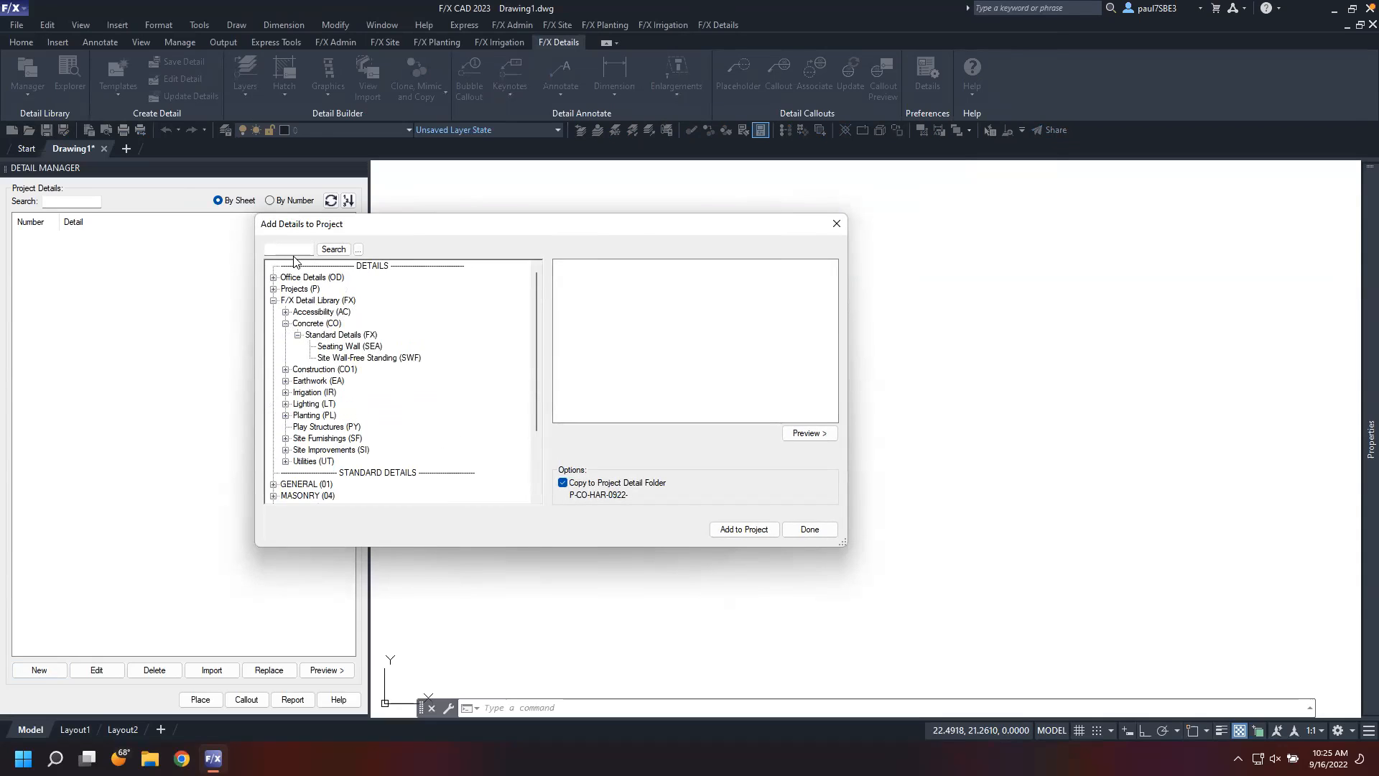
pyautogui.click(351, 346)
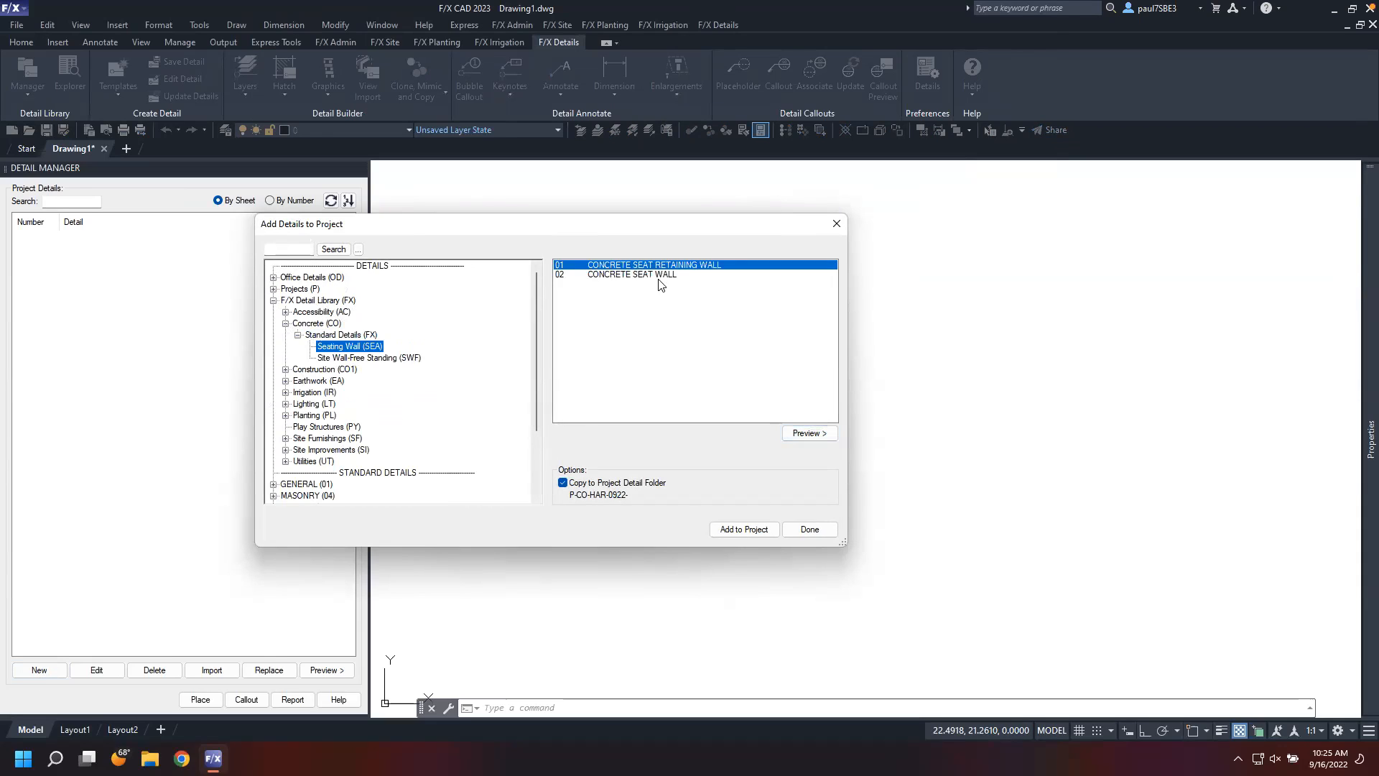
pyautogui.click(809, 433)
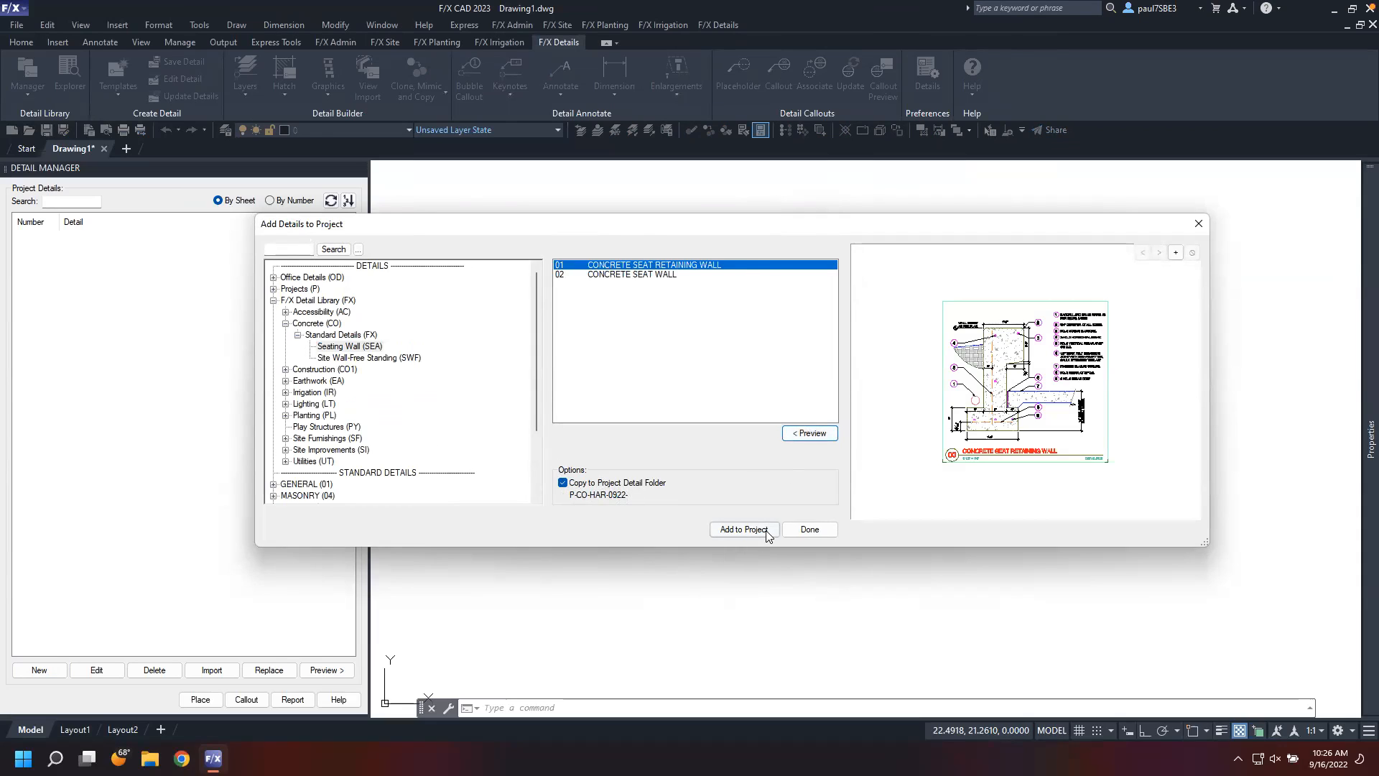
pyautogui.click(744, 529)
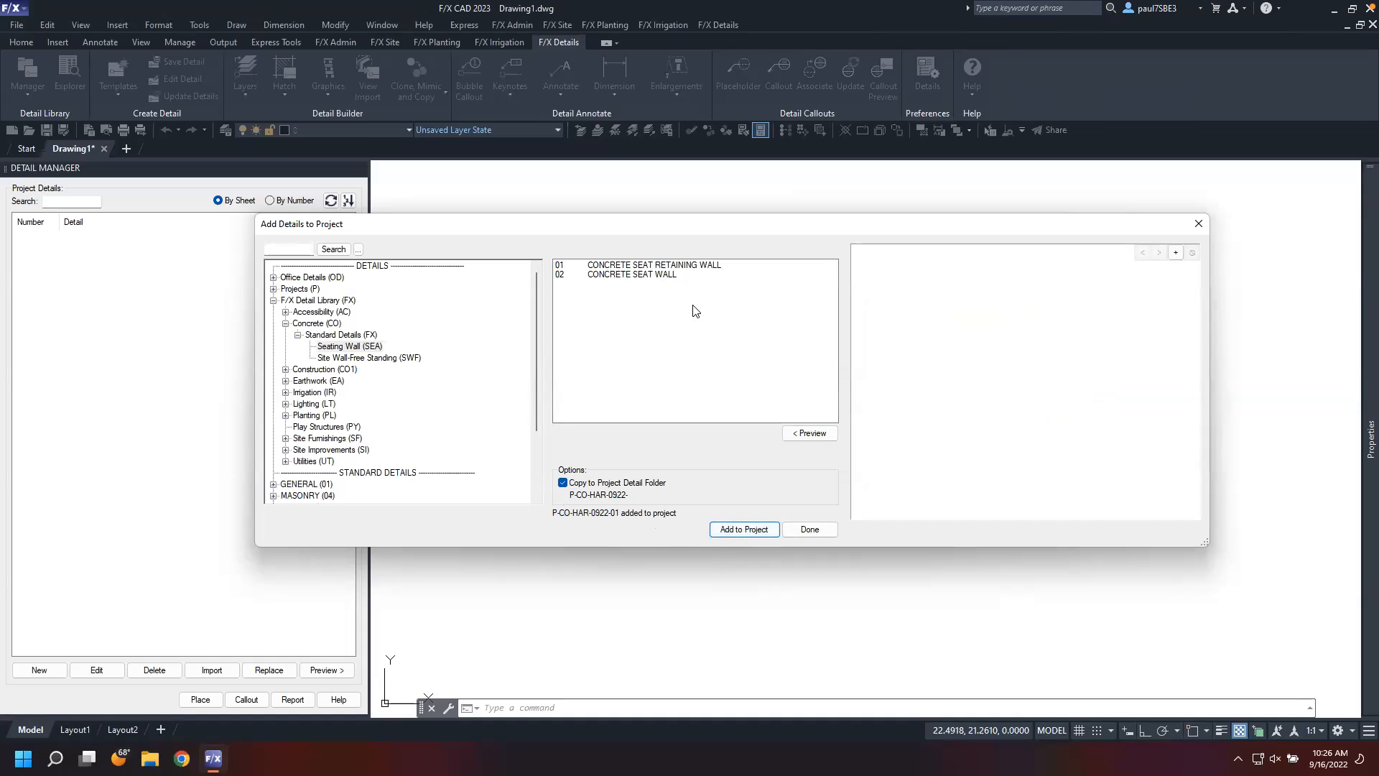
pyautogui.click(684, 276)
pyautogui.click(740, 528)
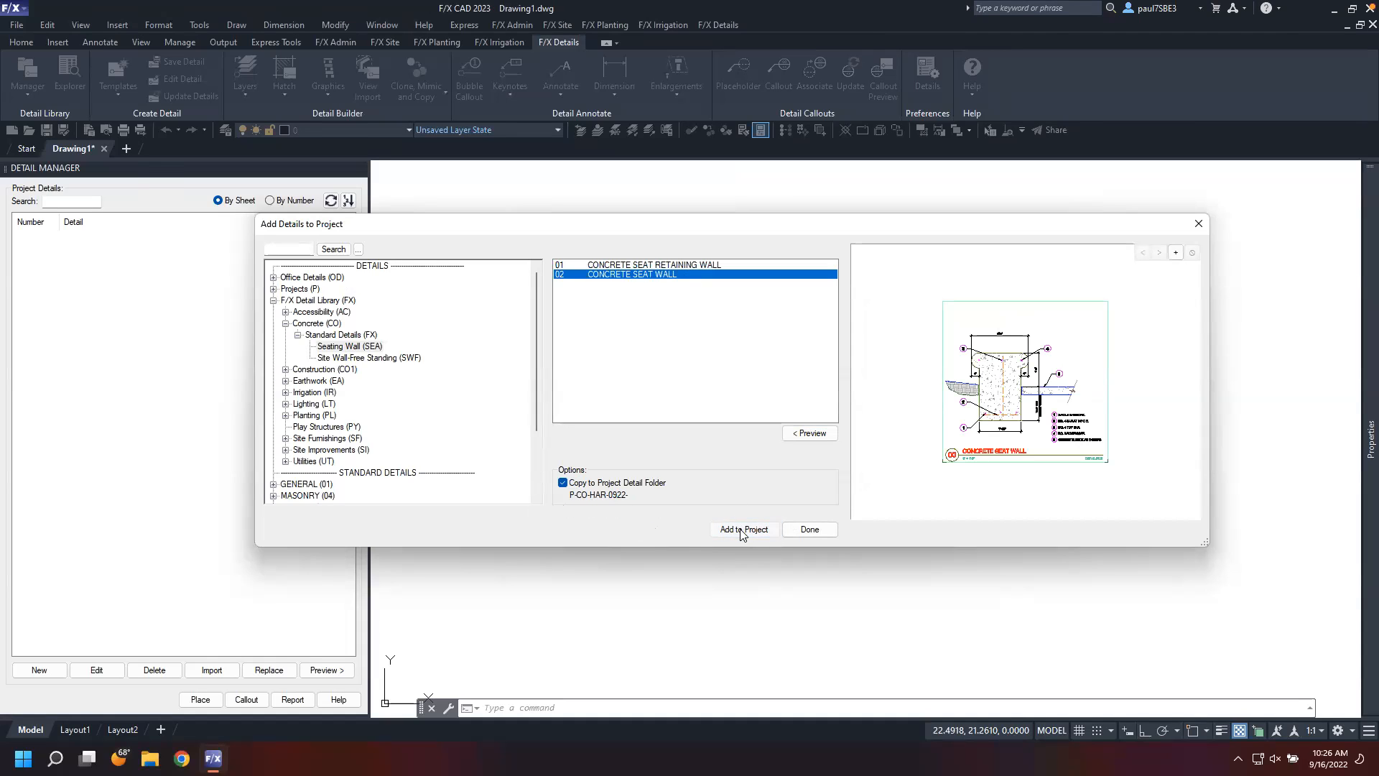
# Add the 4FT free standing concrete wall detail from Site Wall-Free Standing to the project and finish adding details
pyautogui.click(352, 358)
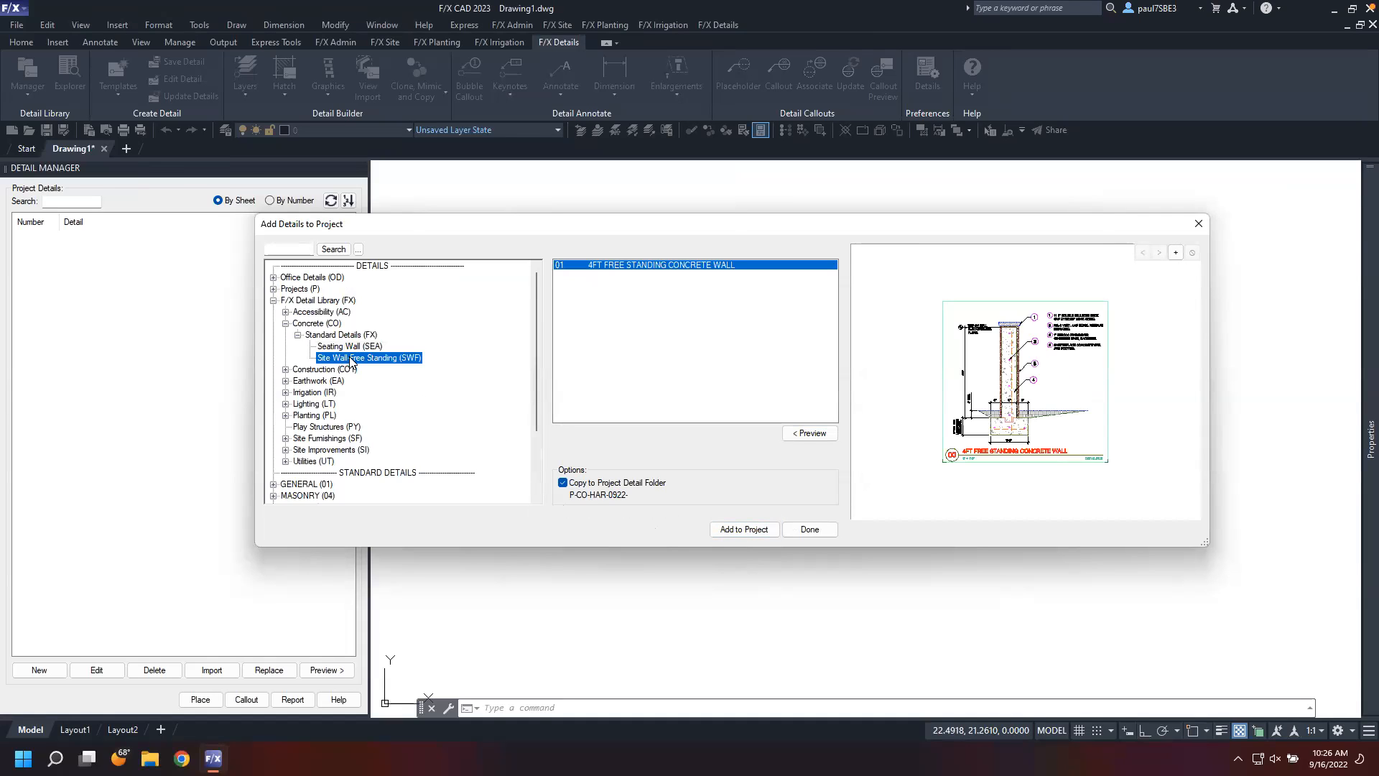
pyautogui.click(742, 529)
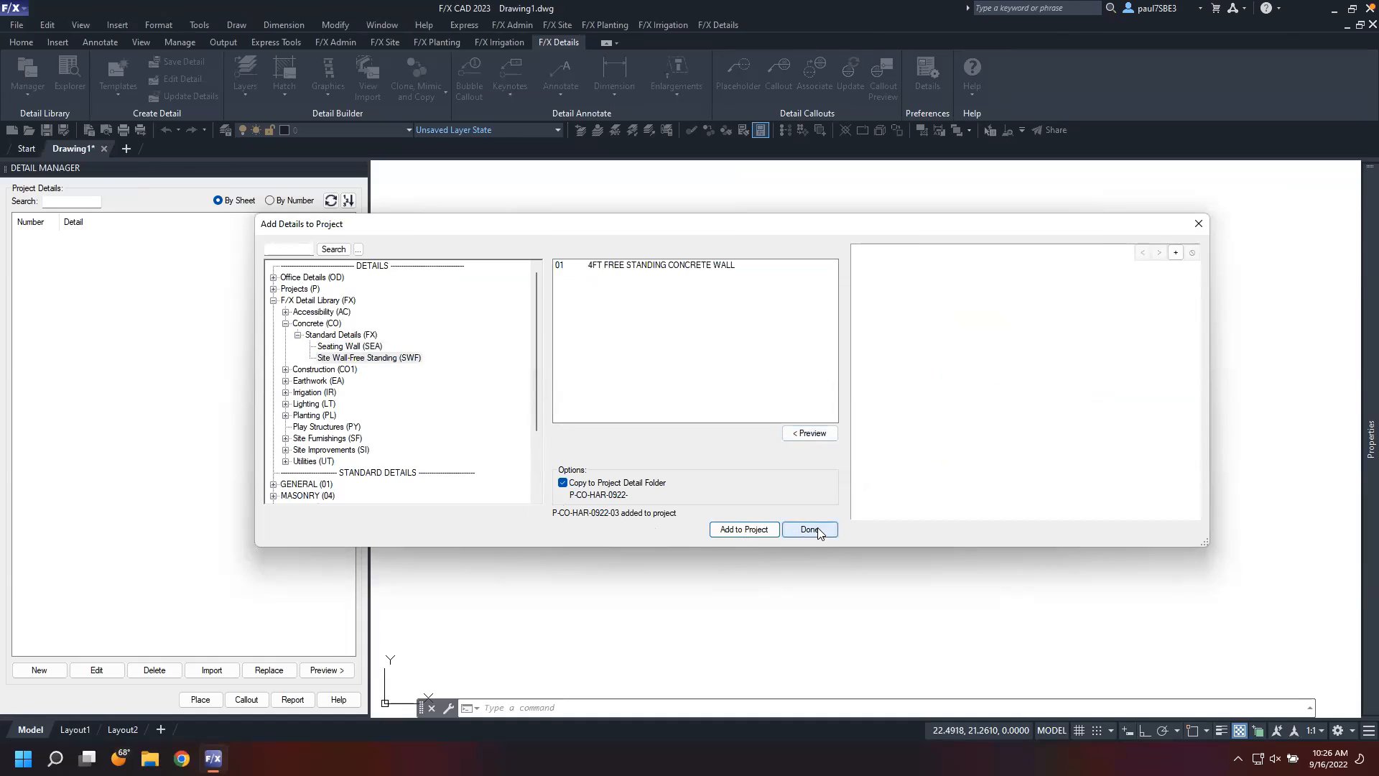
pyautogui.click(816, 530)
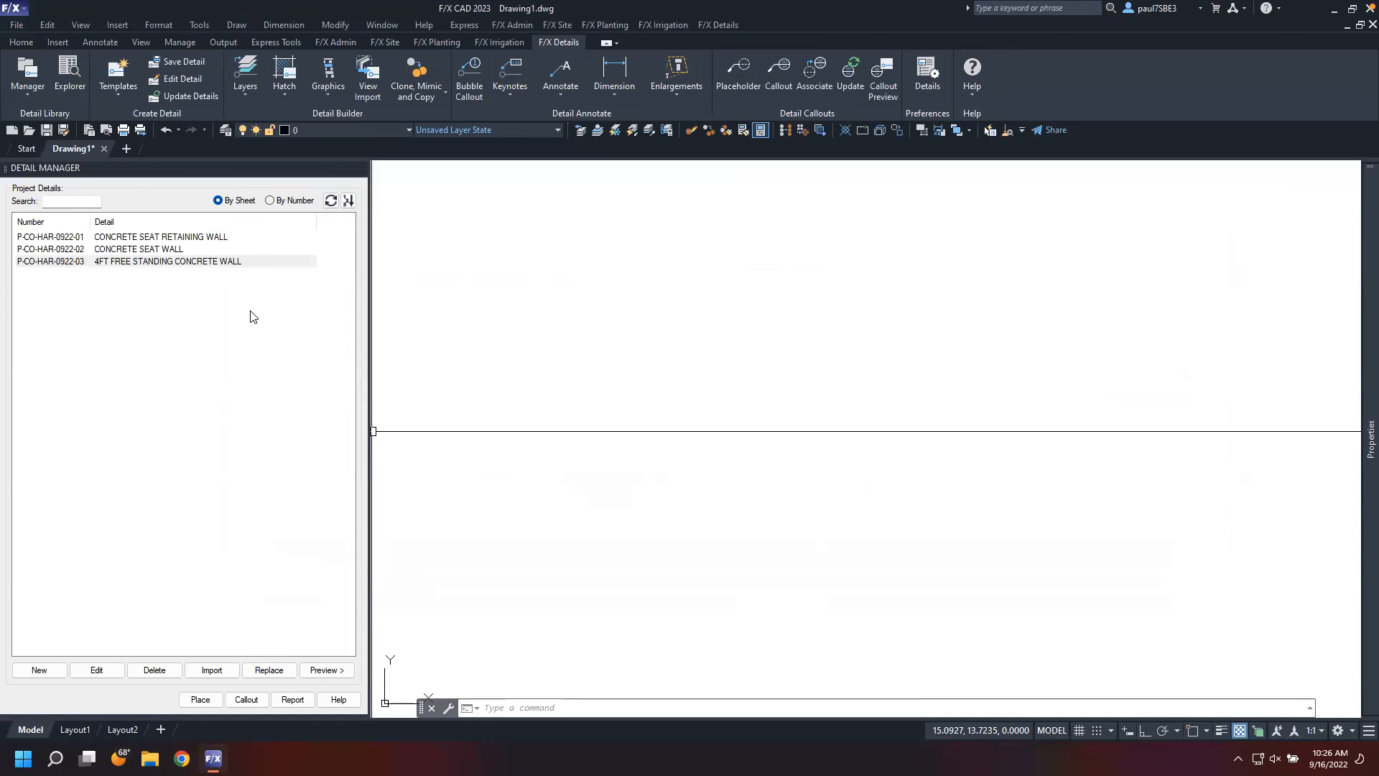
# Switch to Layout1 and delete its default viewport
pyautogui.click(74, 729)
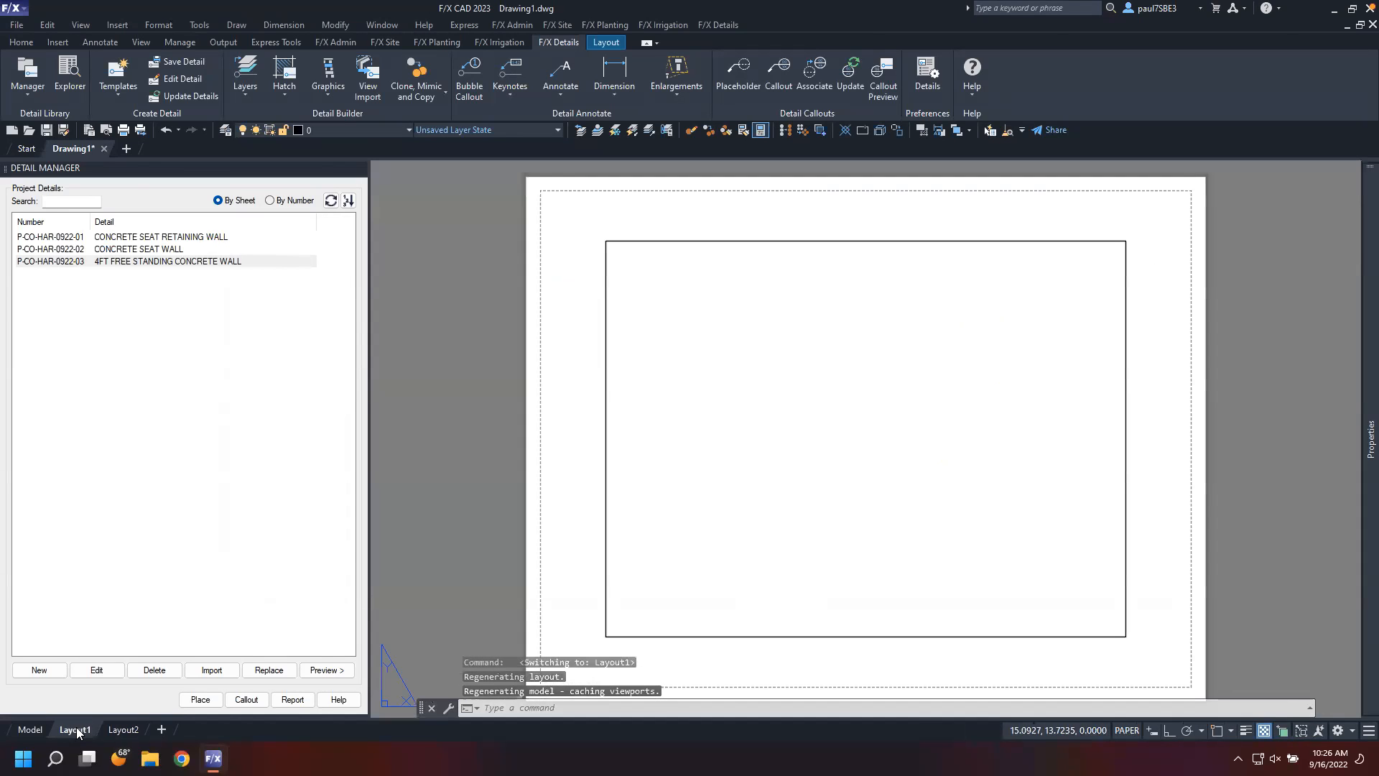
pyautogui.click(603, 456)
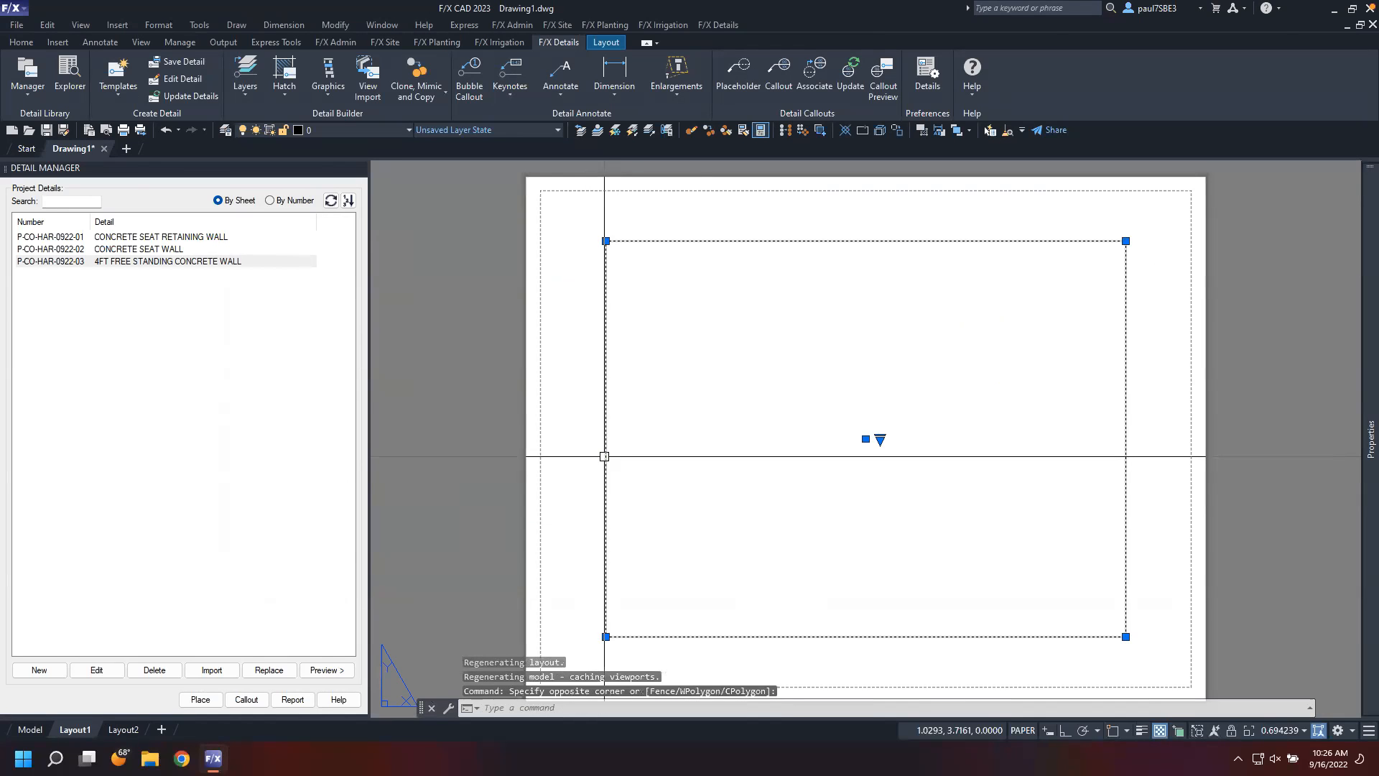
pyautogui.press('Delete')
pyautogui.moveTo(625, 459); pyautogui.dragTo(587, 441, button='middle')
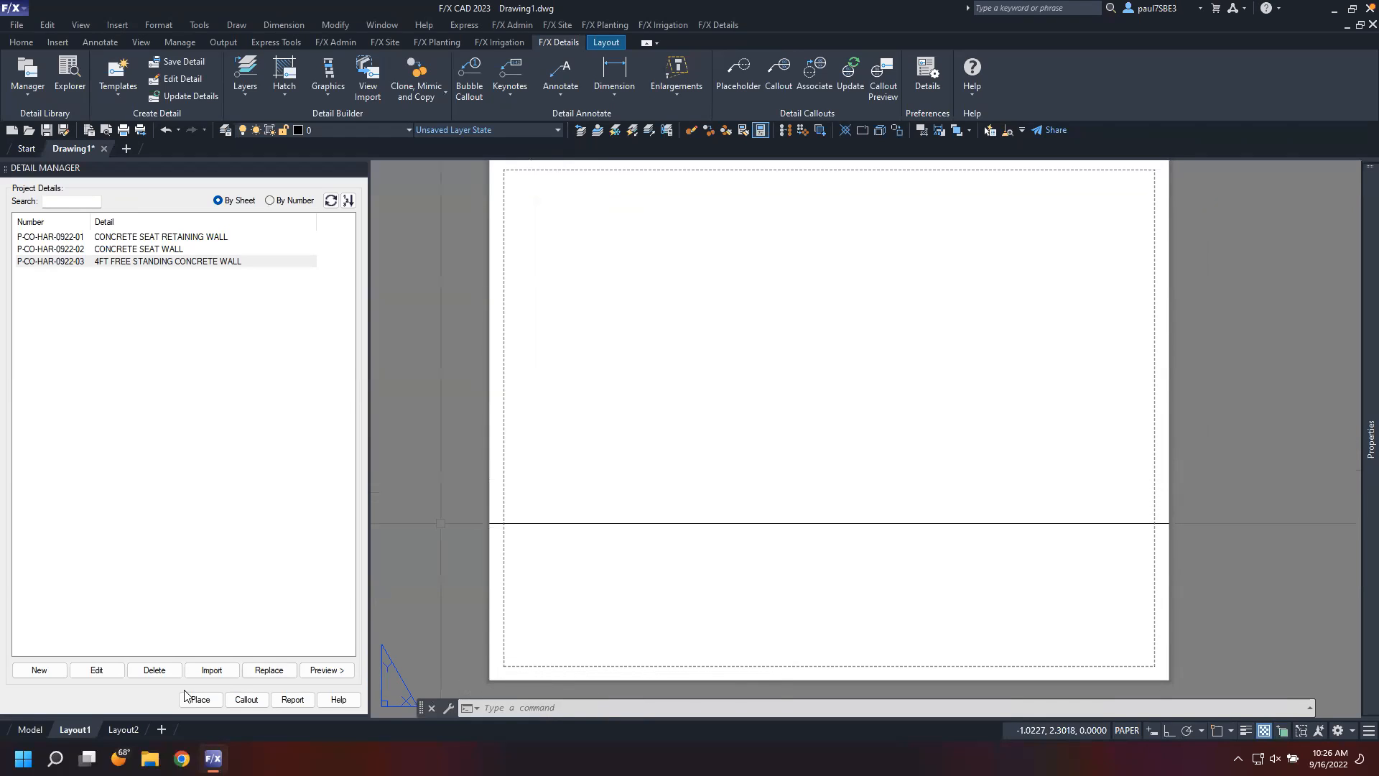
# Configure Layout1's page setup with the DWG To PDF.pc3 plotter, LFX-50percent.ctb plot style, and ARCH expand D (24.00 x 36.00 Inches) paper
pyautogui.rightClick(77, 729)
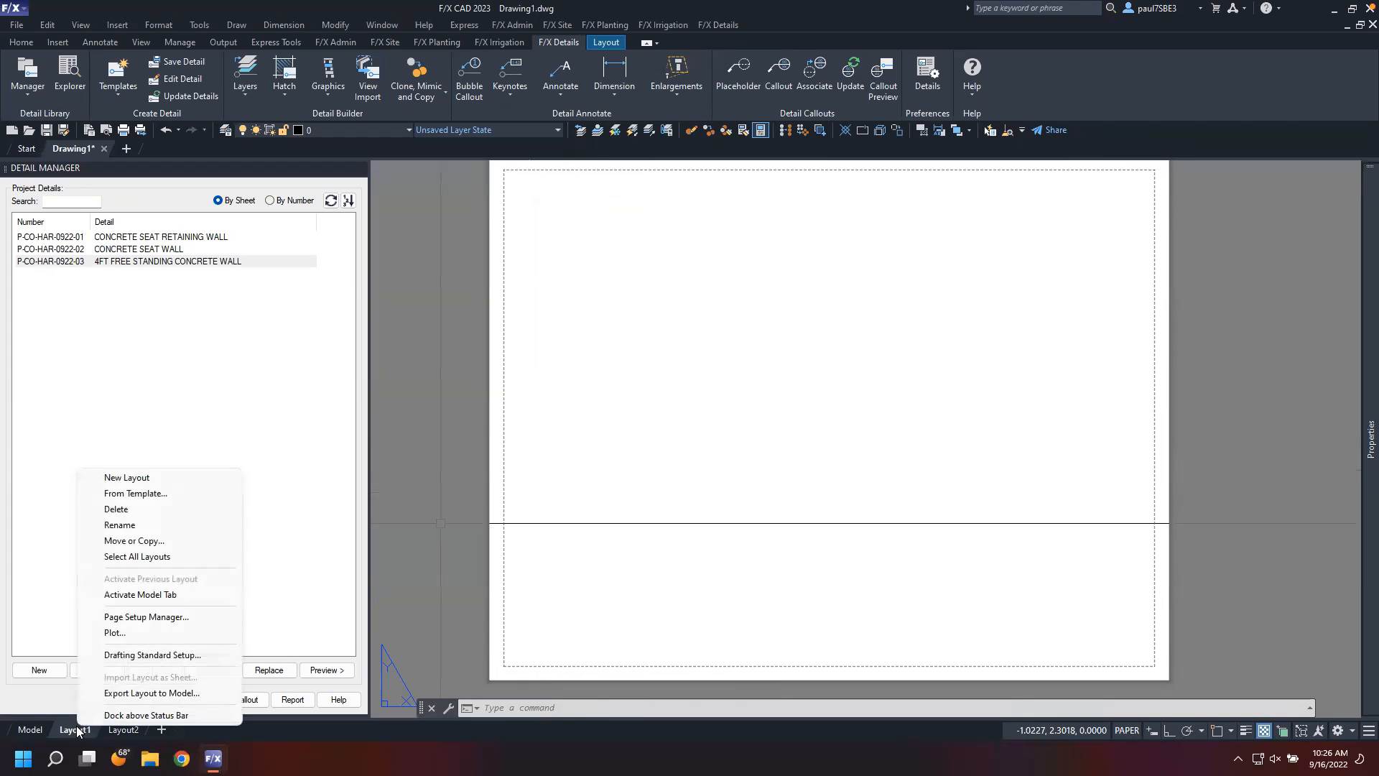
pyautogui.click(141, 619)
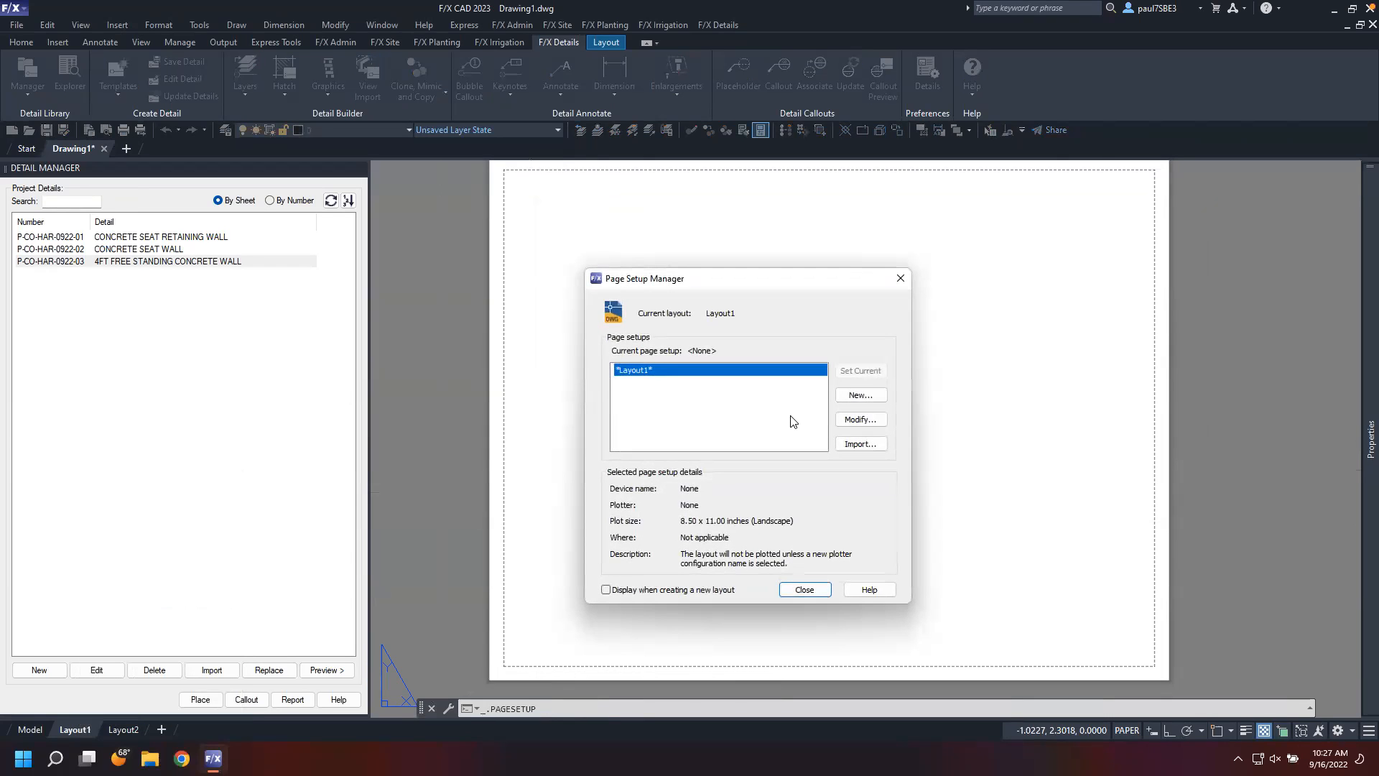
pyautogui.click(859, 419)
pyautogui.click(700, 342)
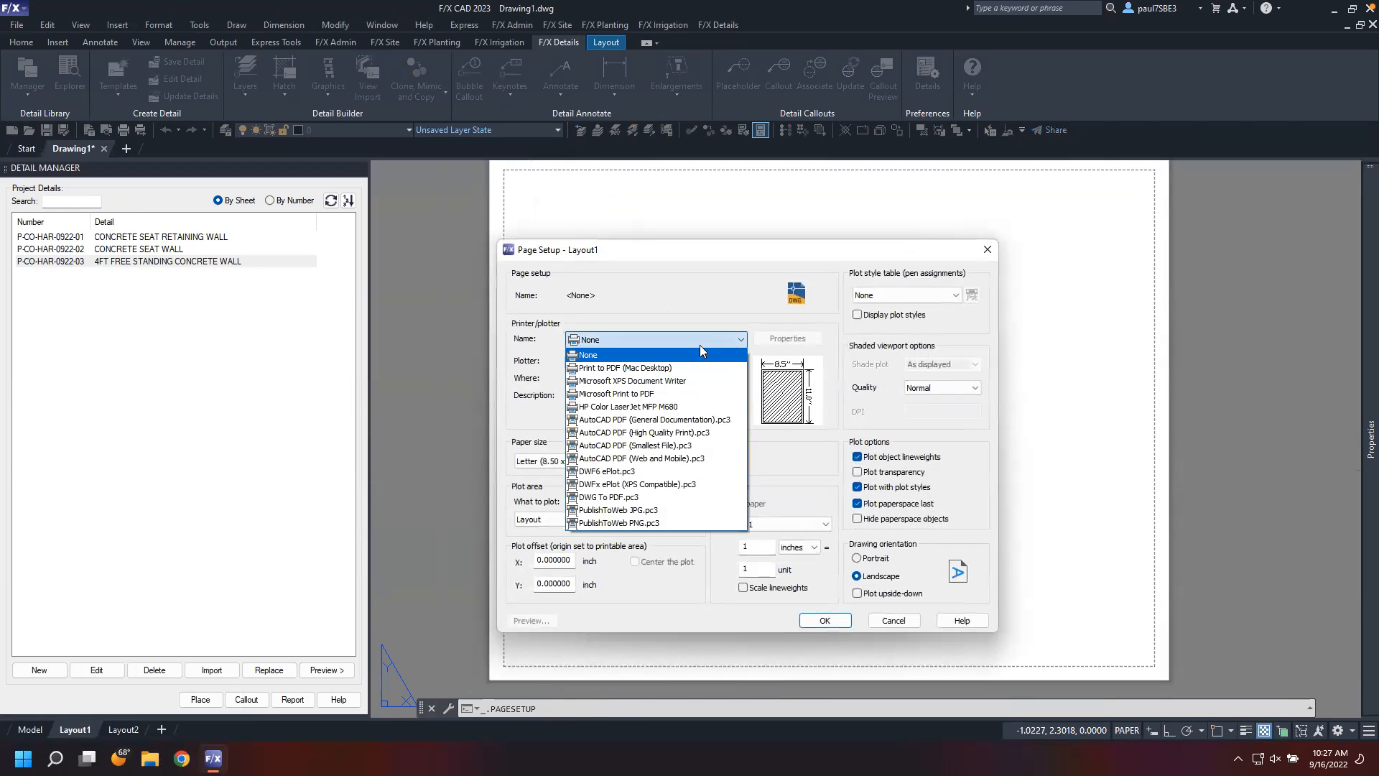
pyautogui.click(664, 497)
pyautogui.click(906, 296)
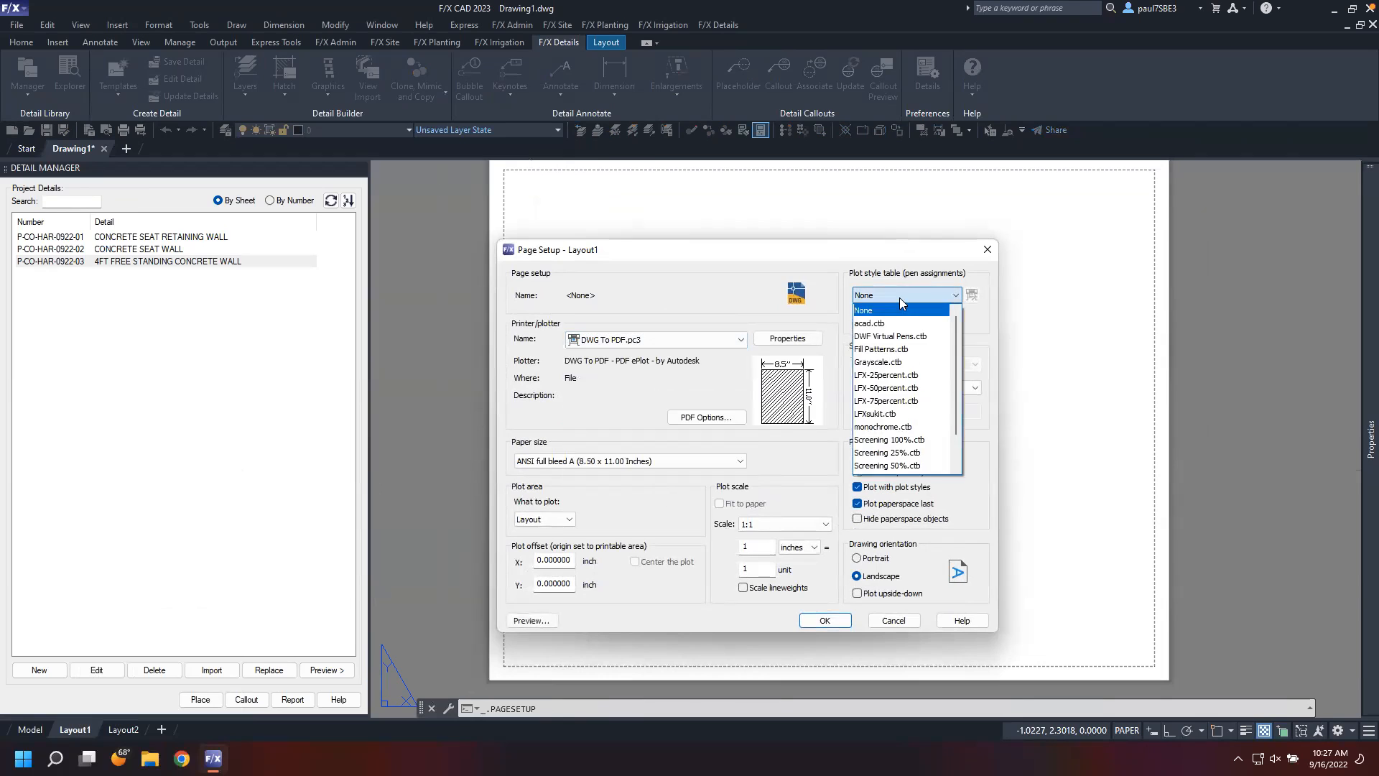
pyautogui.click(897, 389)
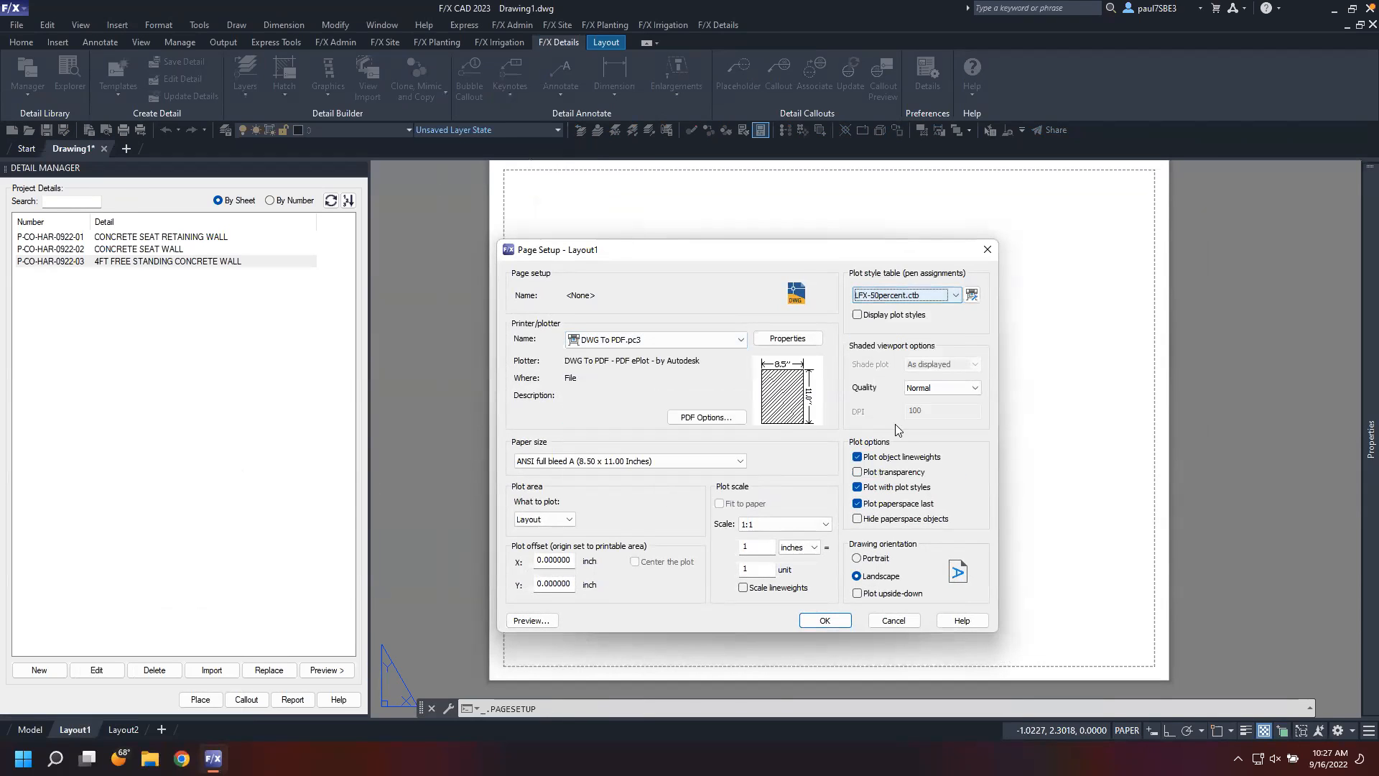
pyautogui.click(708, 461)
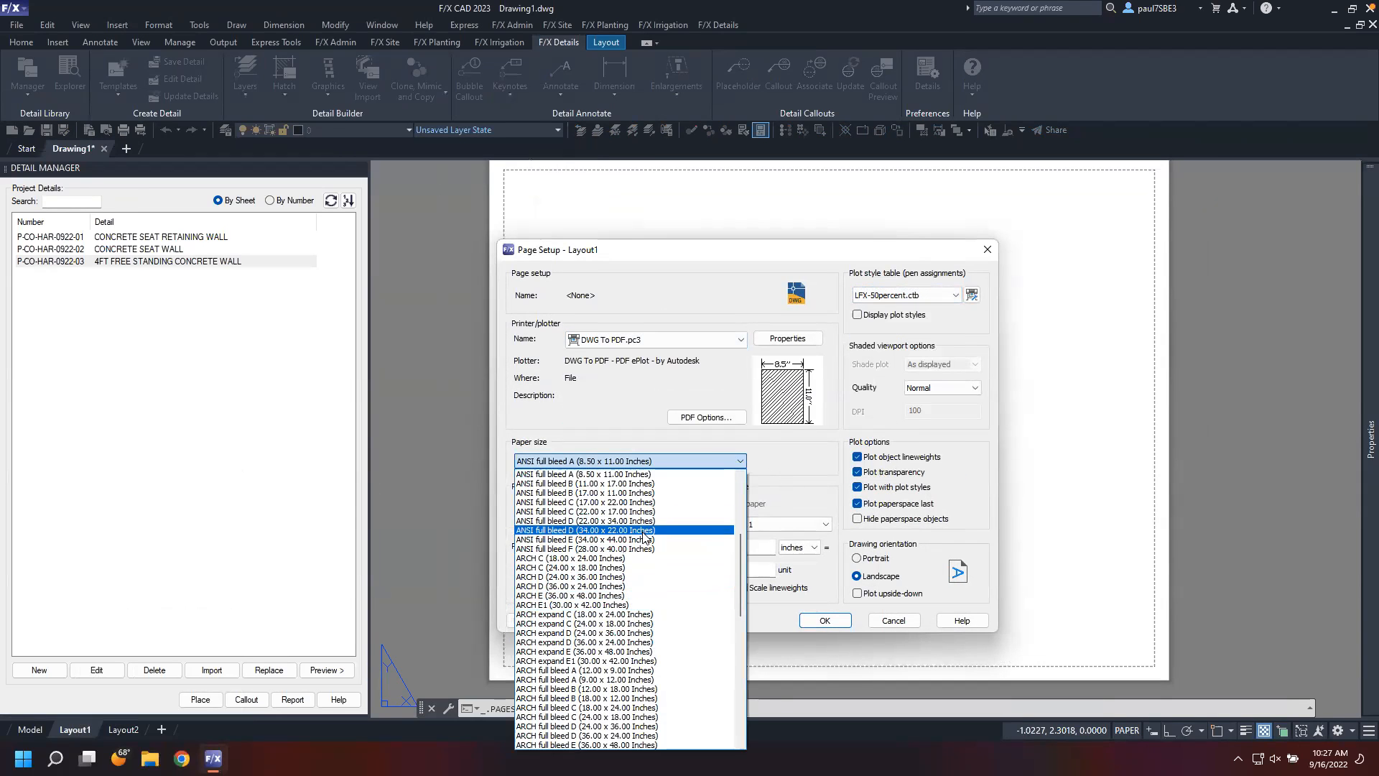
pyautogui.click(638, 633)
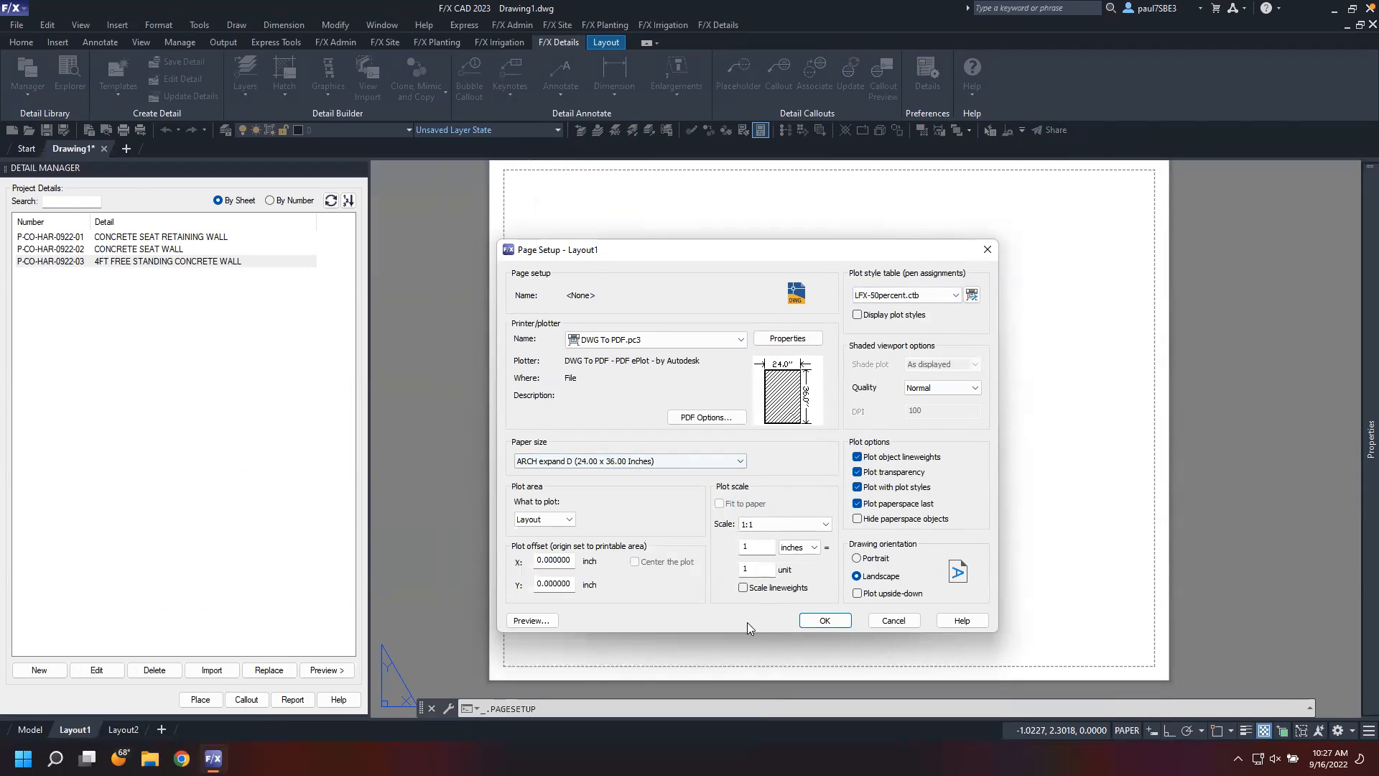
pyautogui.click(845, 622)
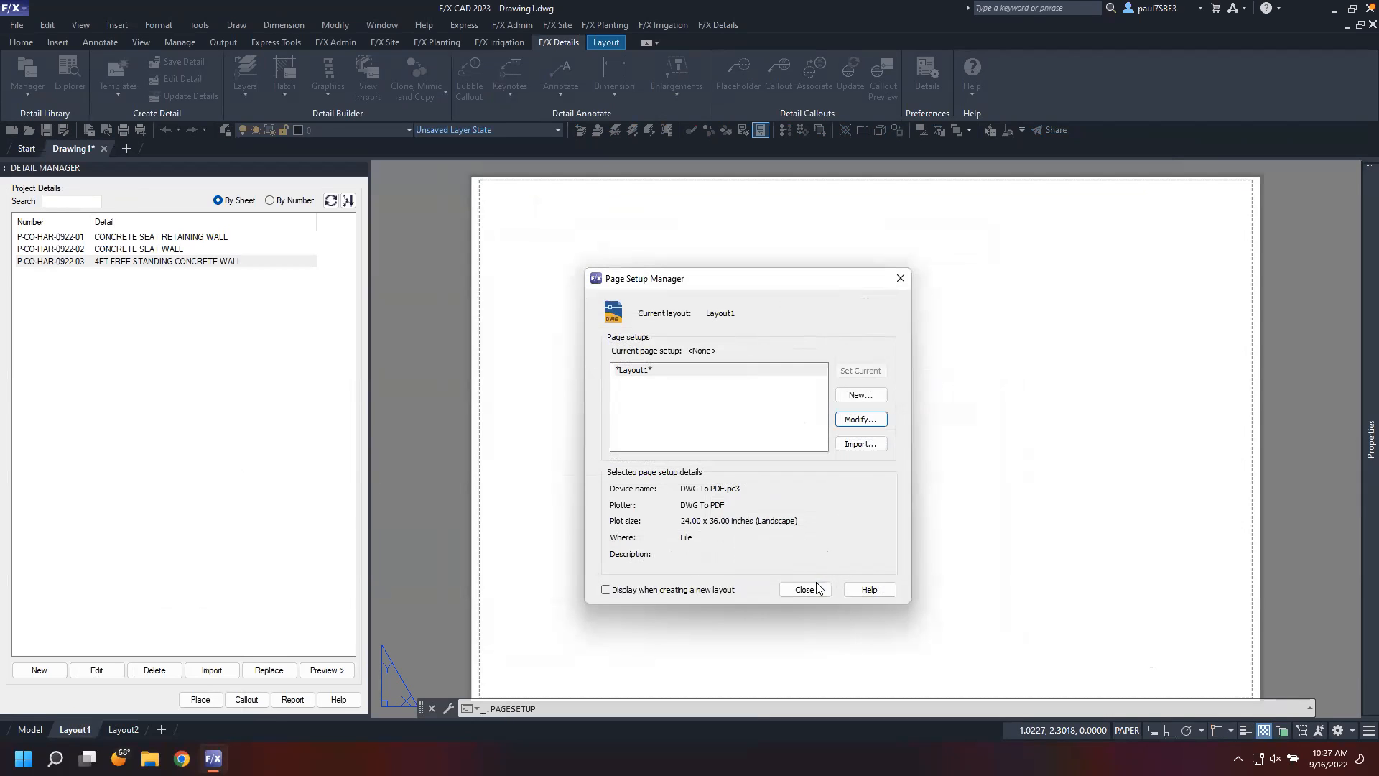
pyautogui.click(804, 588)
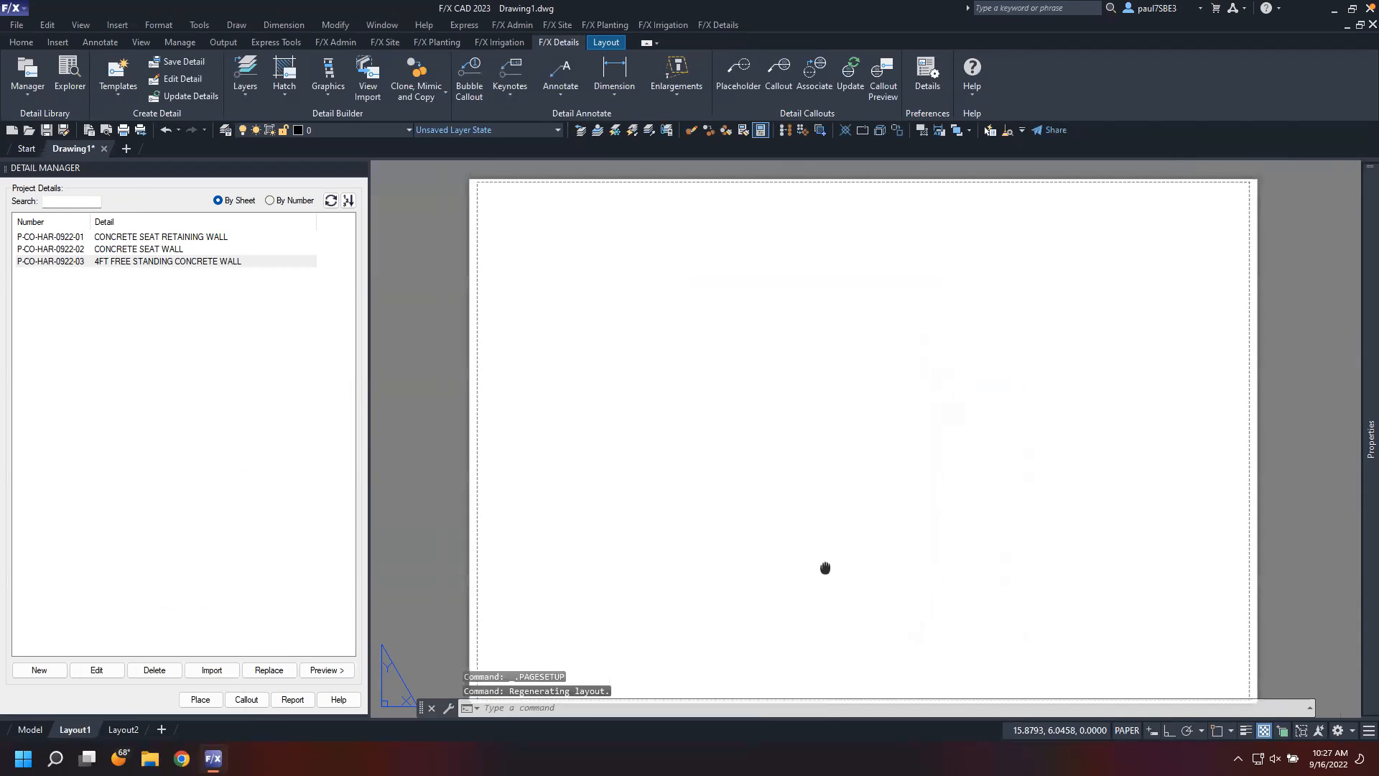
# Insert the TITLE title block from the User Defined discipline graphics, accepting the revision date prompts
pyautogui.scroll(2, 825, 545)
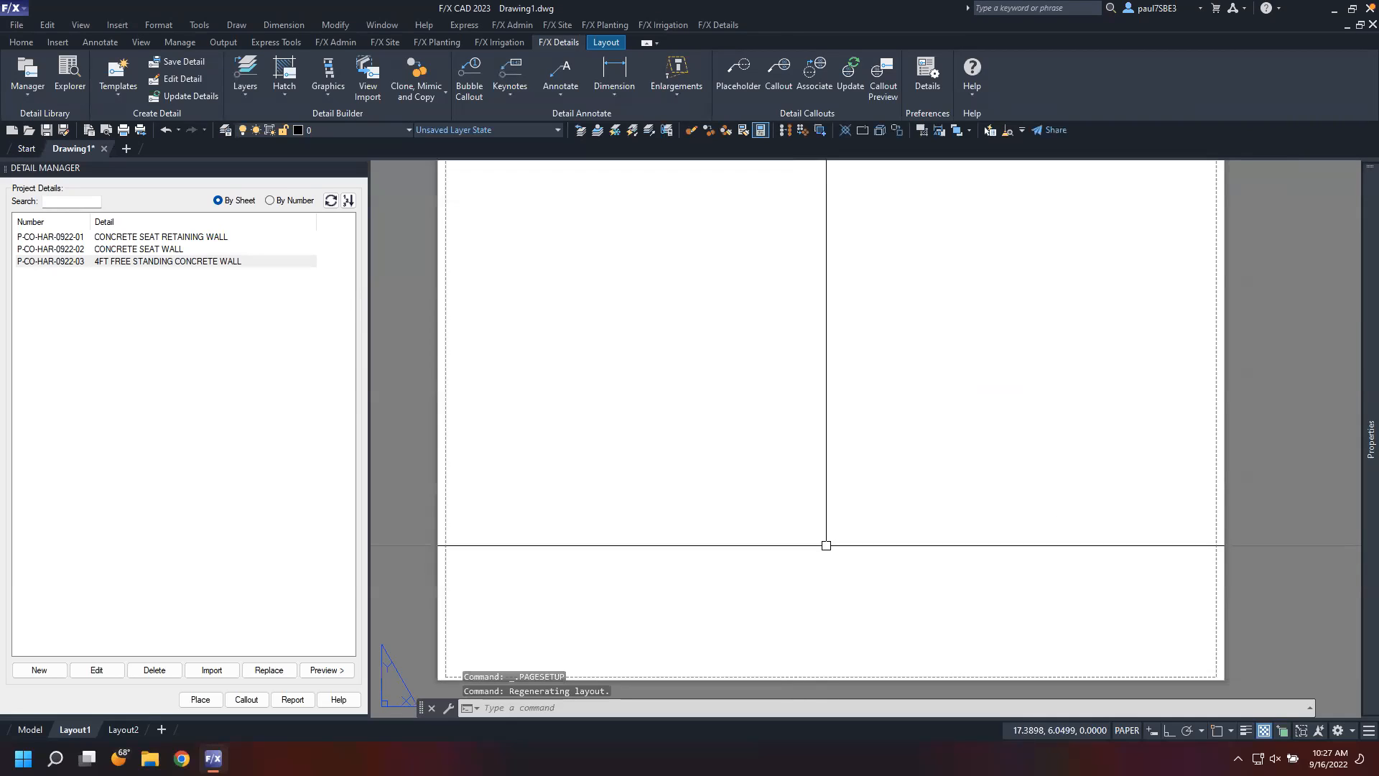
pyautogui.moveTo(825, 548); pyautogui.dragTo(822, 552, button='middle')
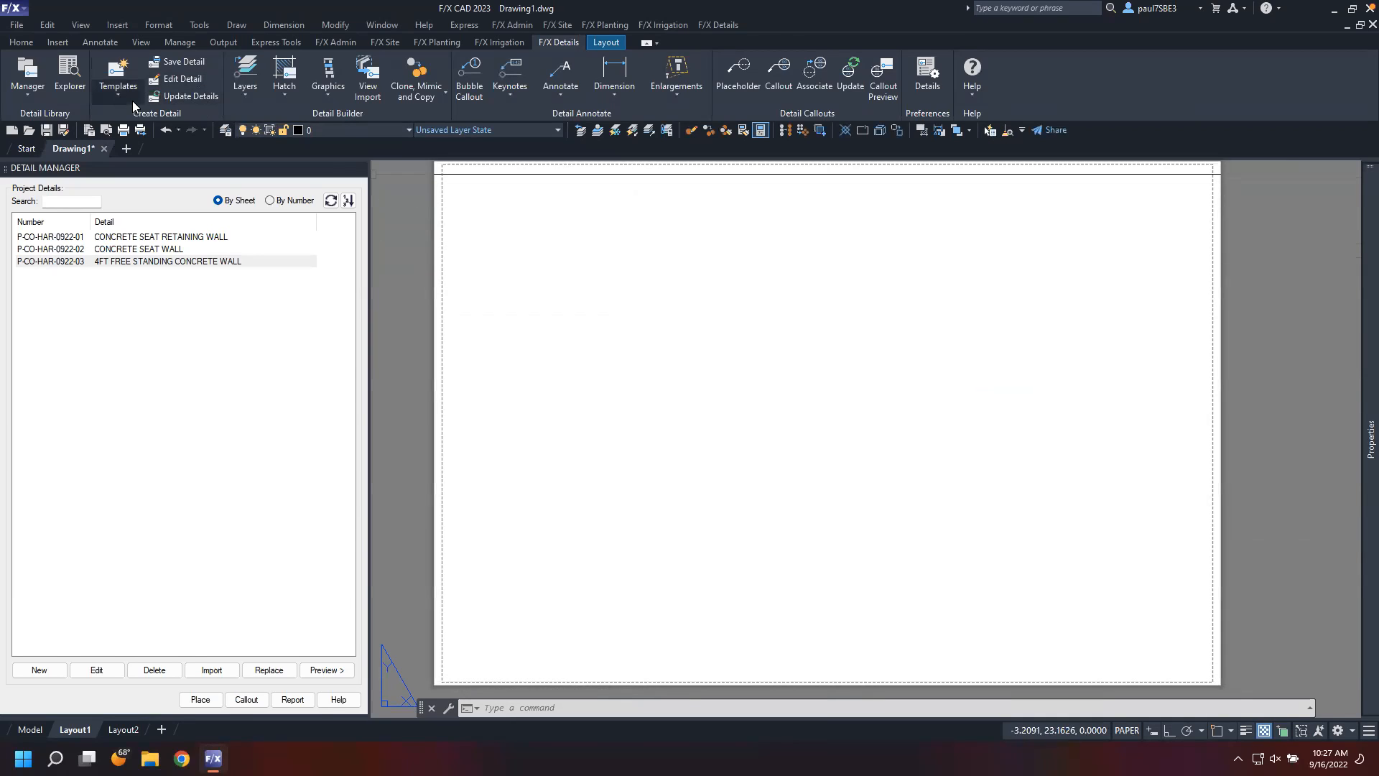
pyautogui.click(323, 99)
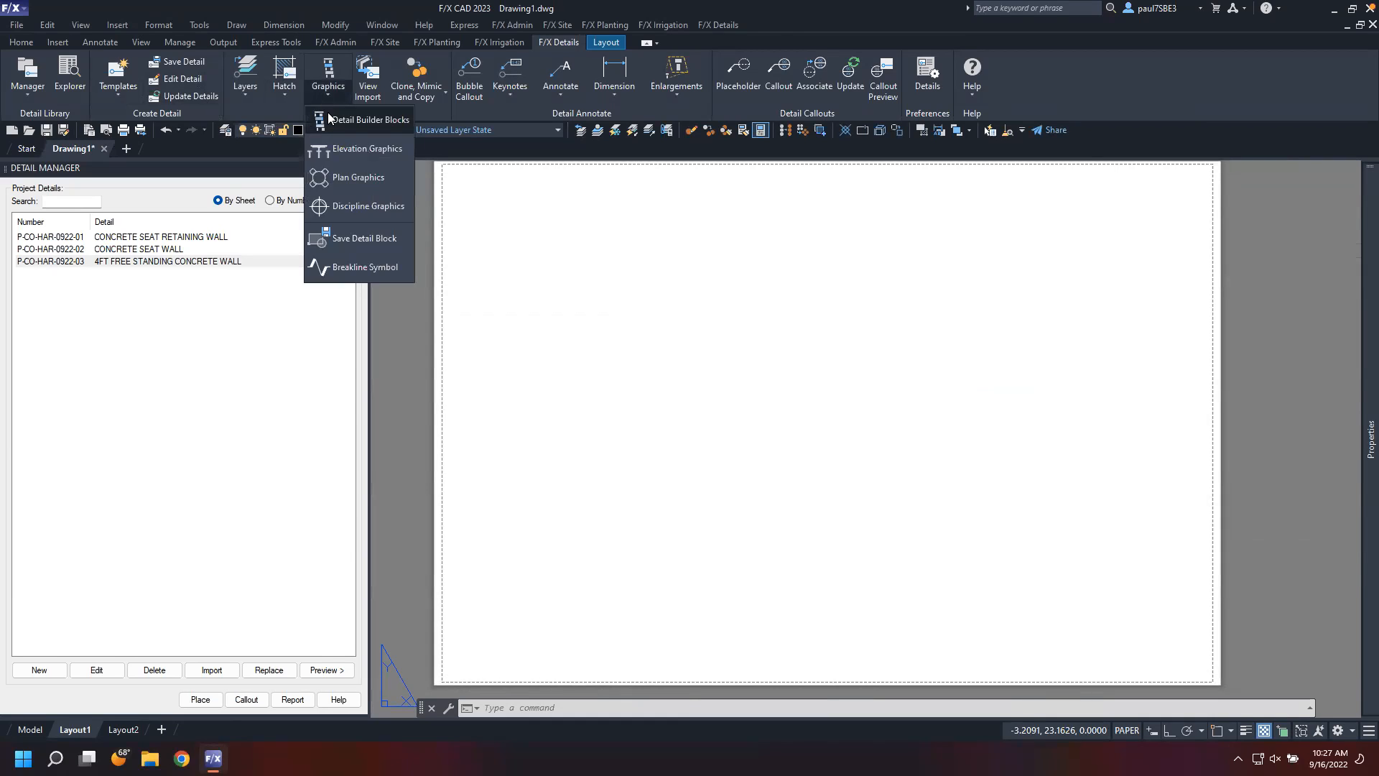
pyautogui.click(363, 206)
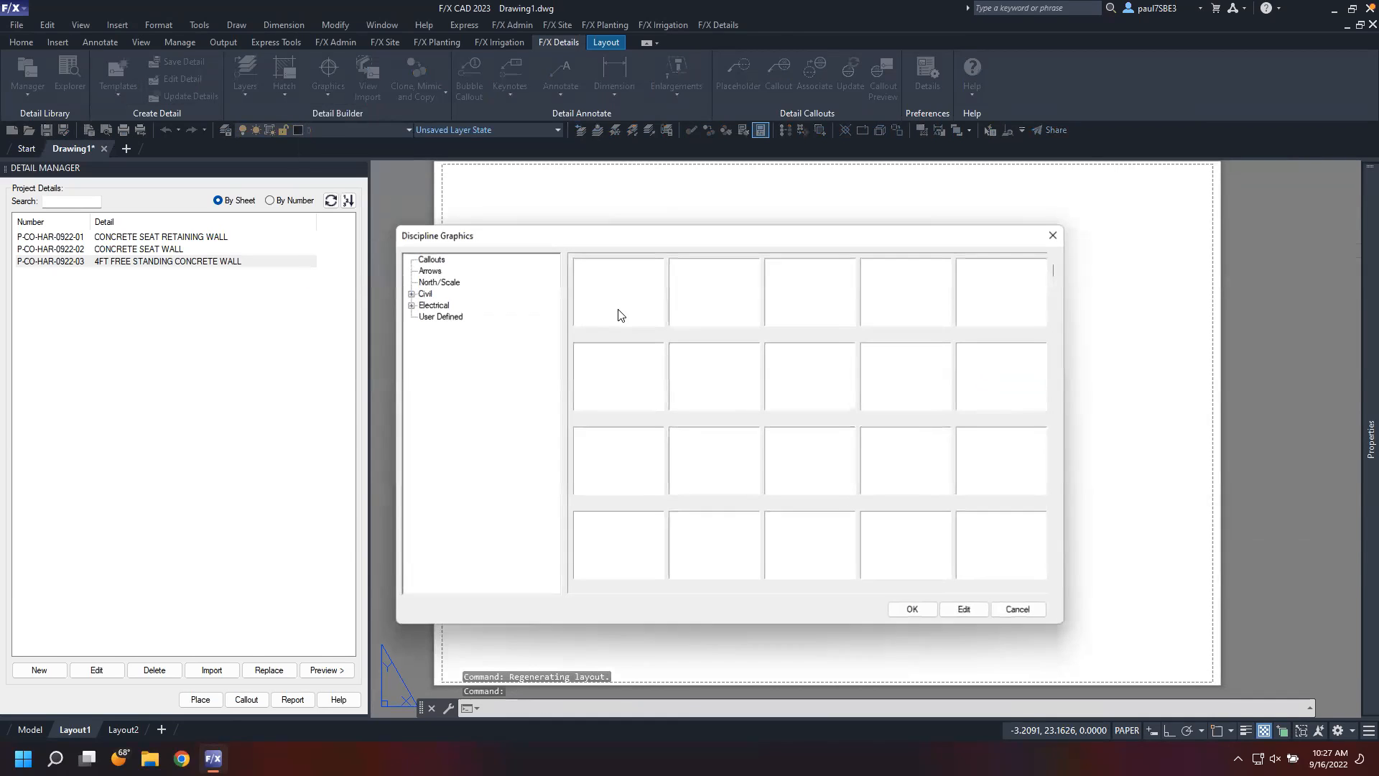
pyautogui.click(439, 316)
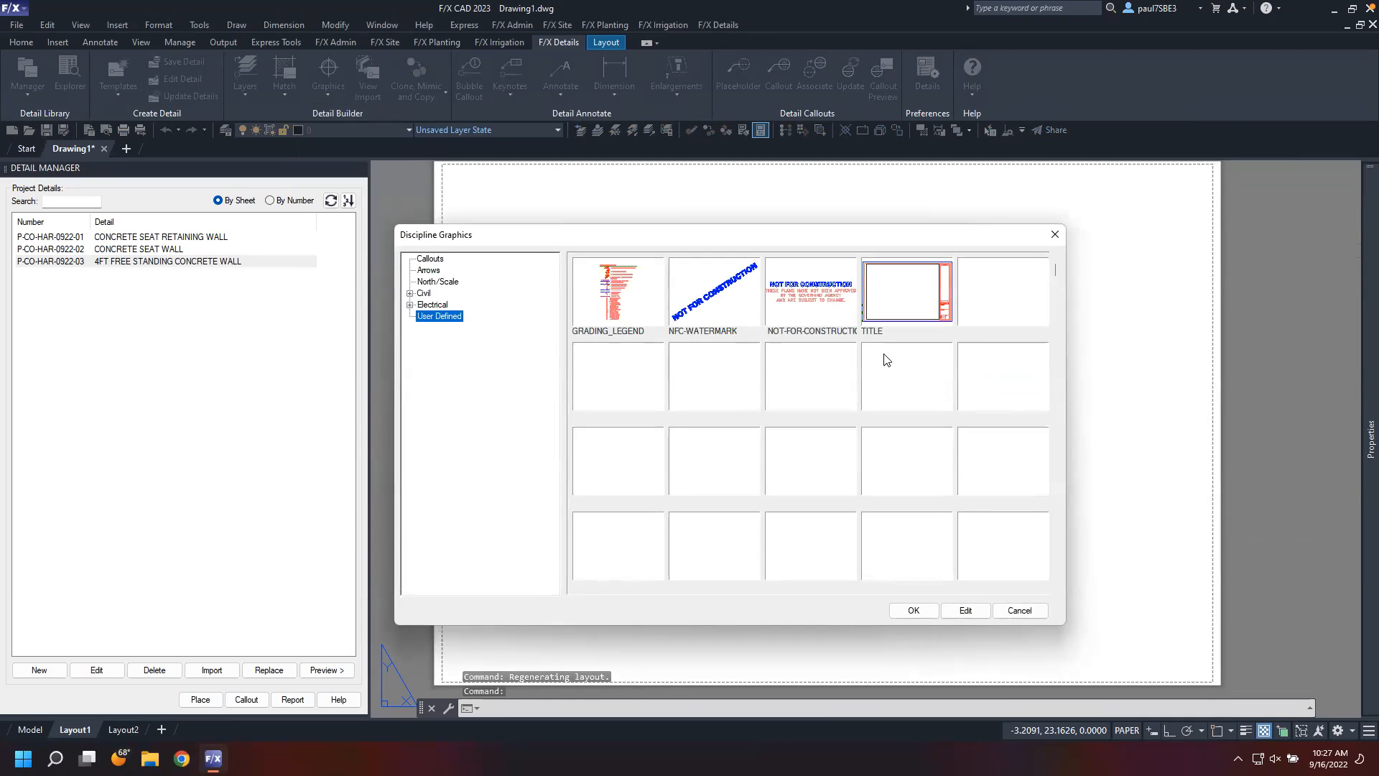
pyautogui.click(917, 298)
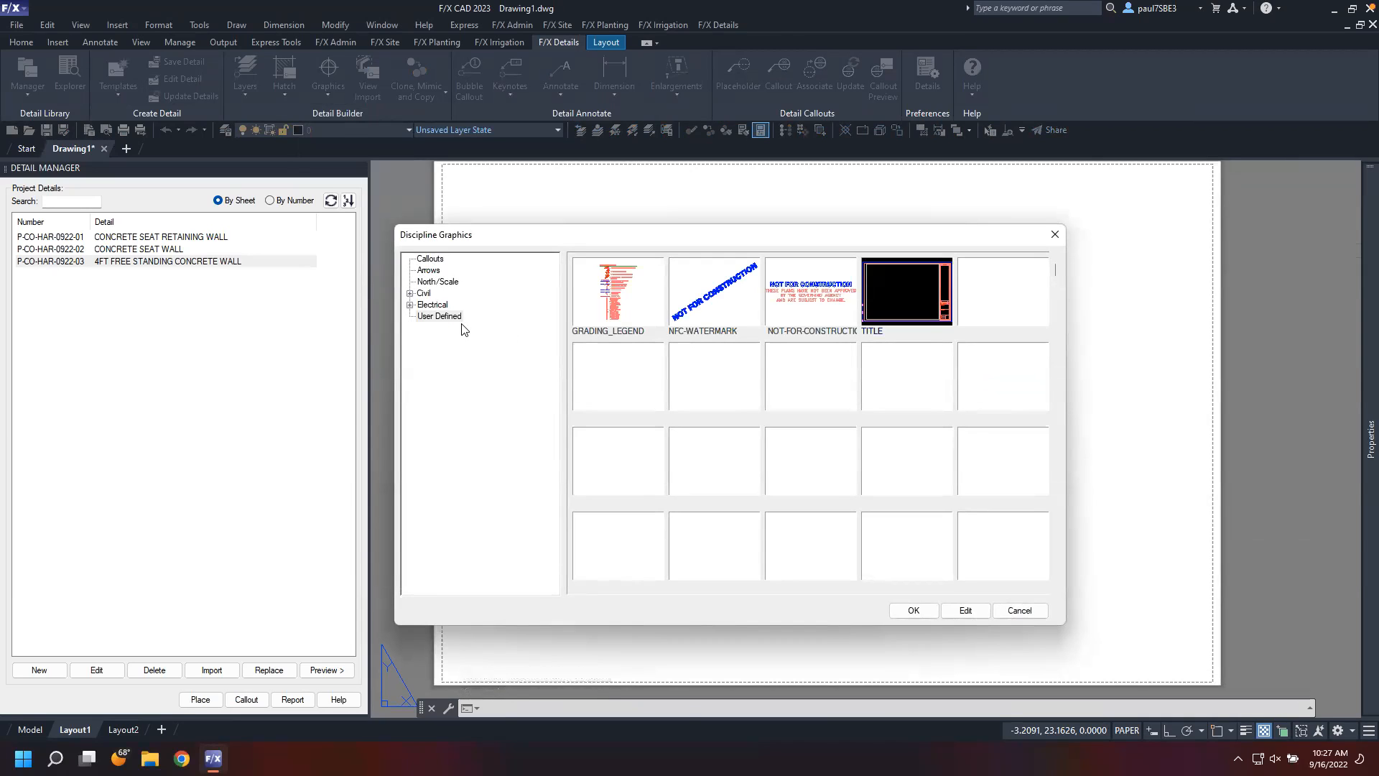
pyautogui.click(913, 610)
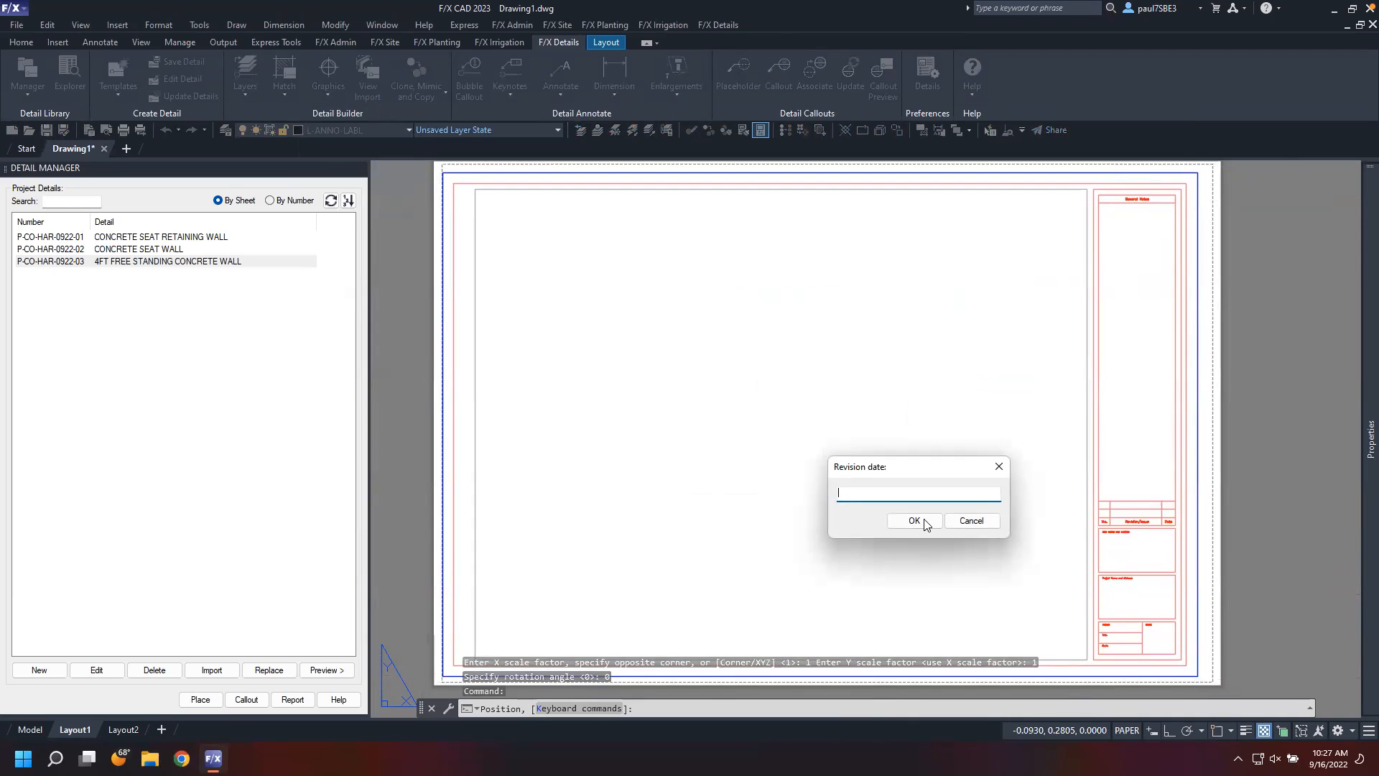
pyautogui.click(924, 523)
pyautogui.click(924, 523)
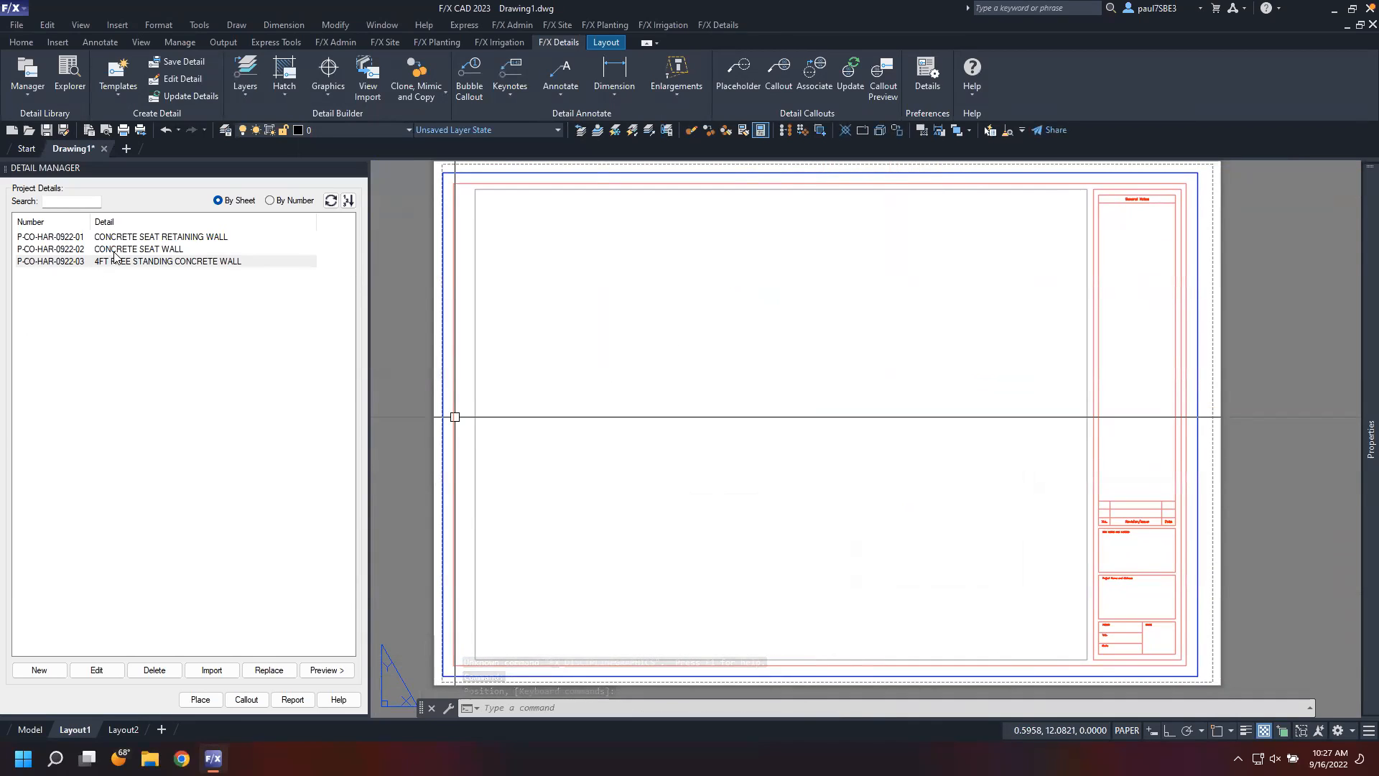
# Start placing the concrete seat retaining wall detail, creating a new sheet LD01 and renaming the layout to match
pyautogui.click(117, 239)
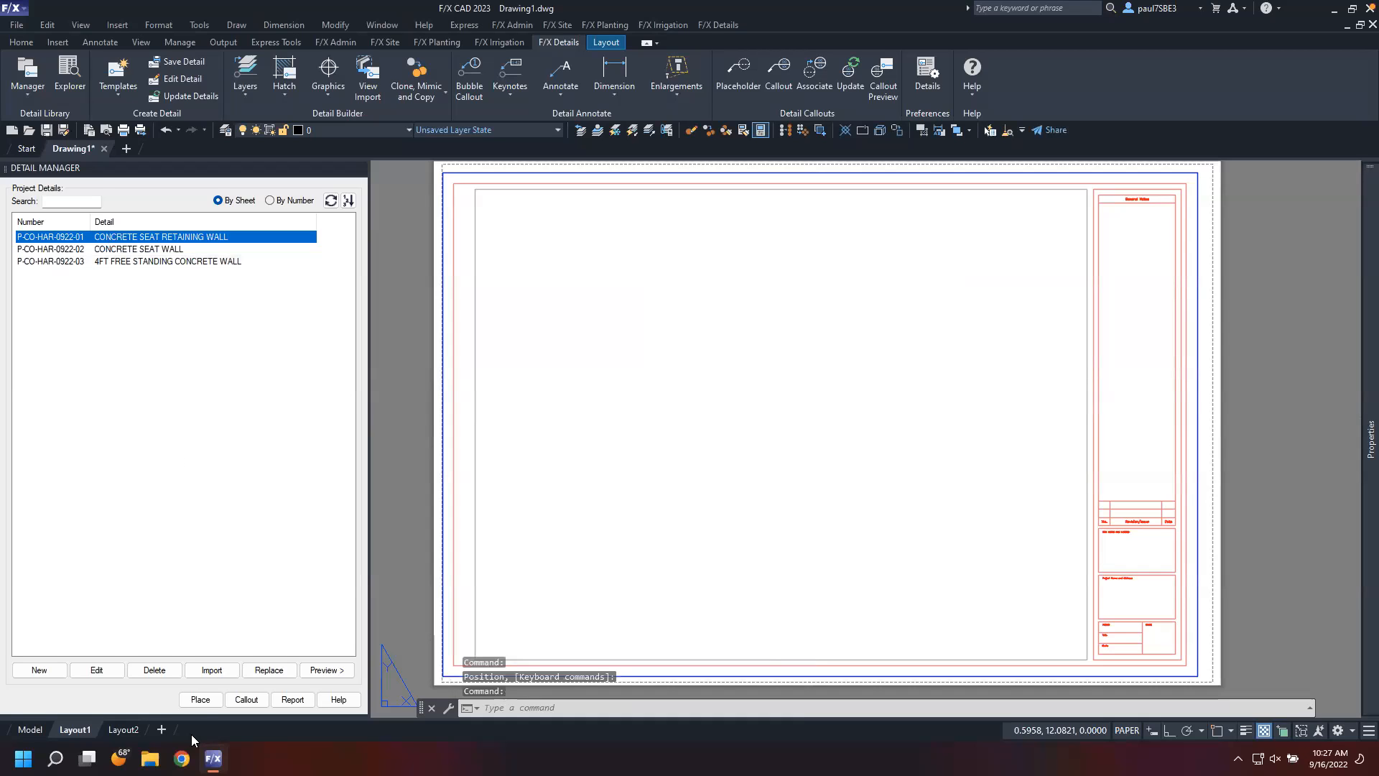
pyautogui.click(200, 699)
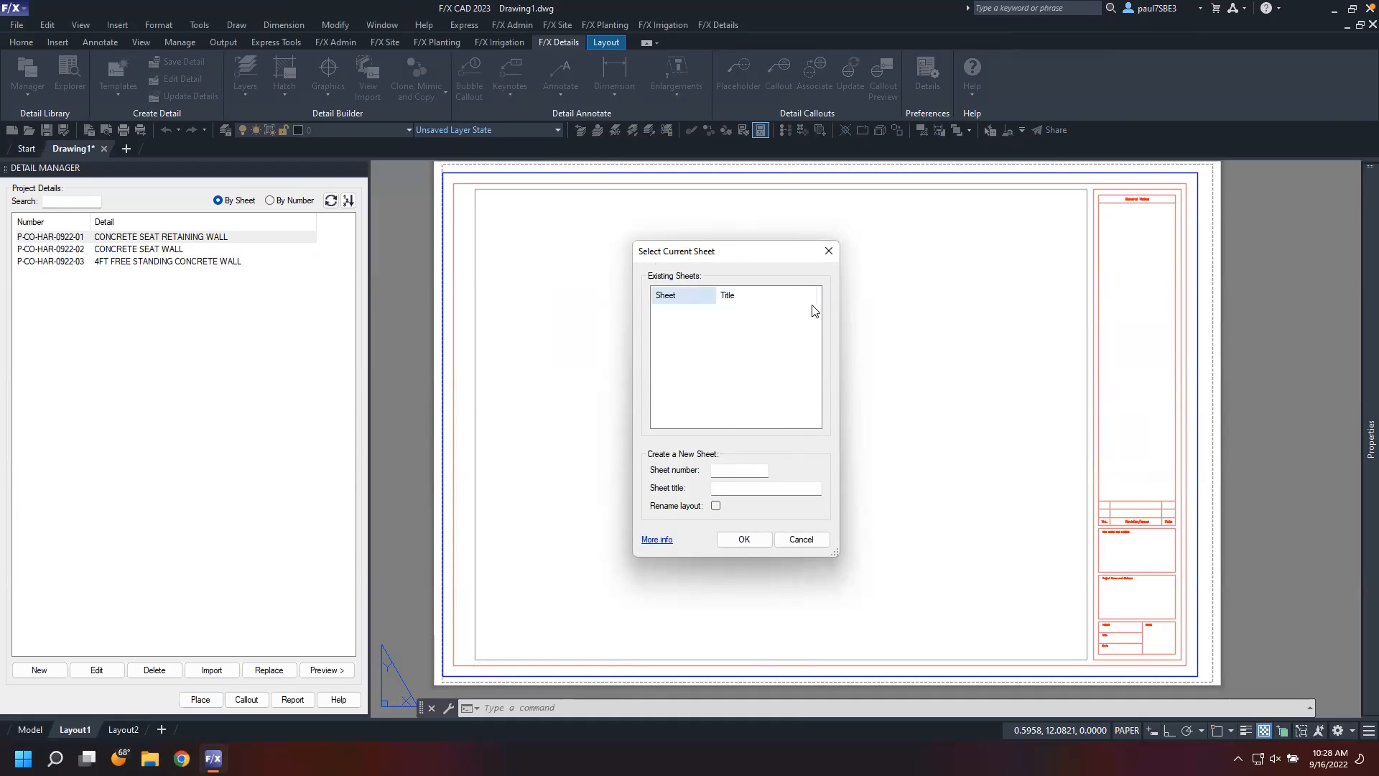
pyautogui.click(731, 474)
pyautogui.click(790, 488)
pyautogui.click(716, 507)
pyautogui.click(744, 539)
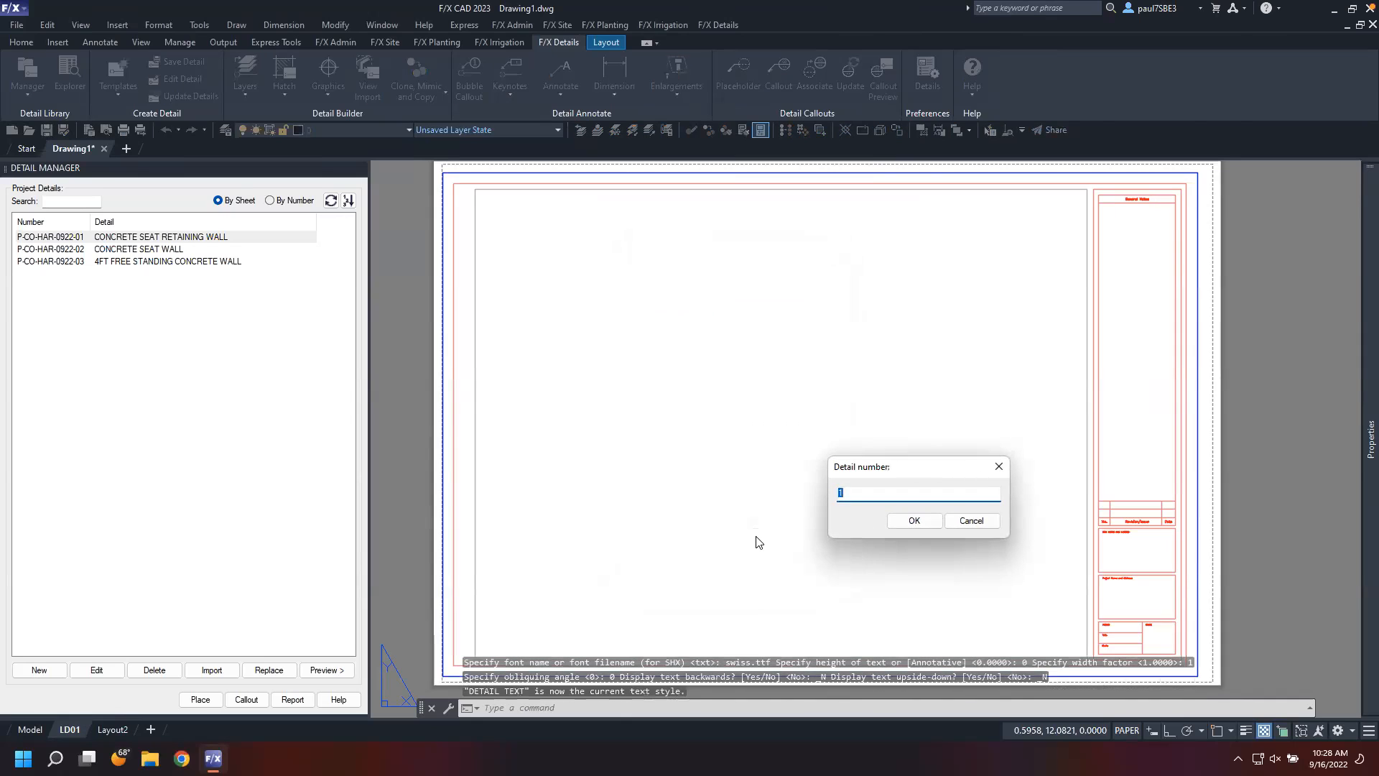
# Accept detail number 1 and place the detail in the sheet's upper-left corner
pyautogui.moveTo(877, 471); pyautogui.dragTo(669, 380)
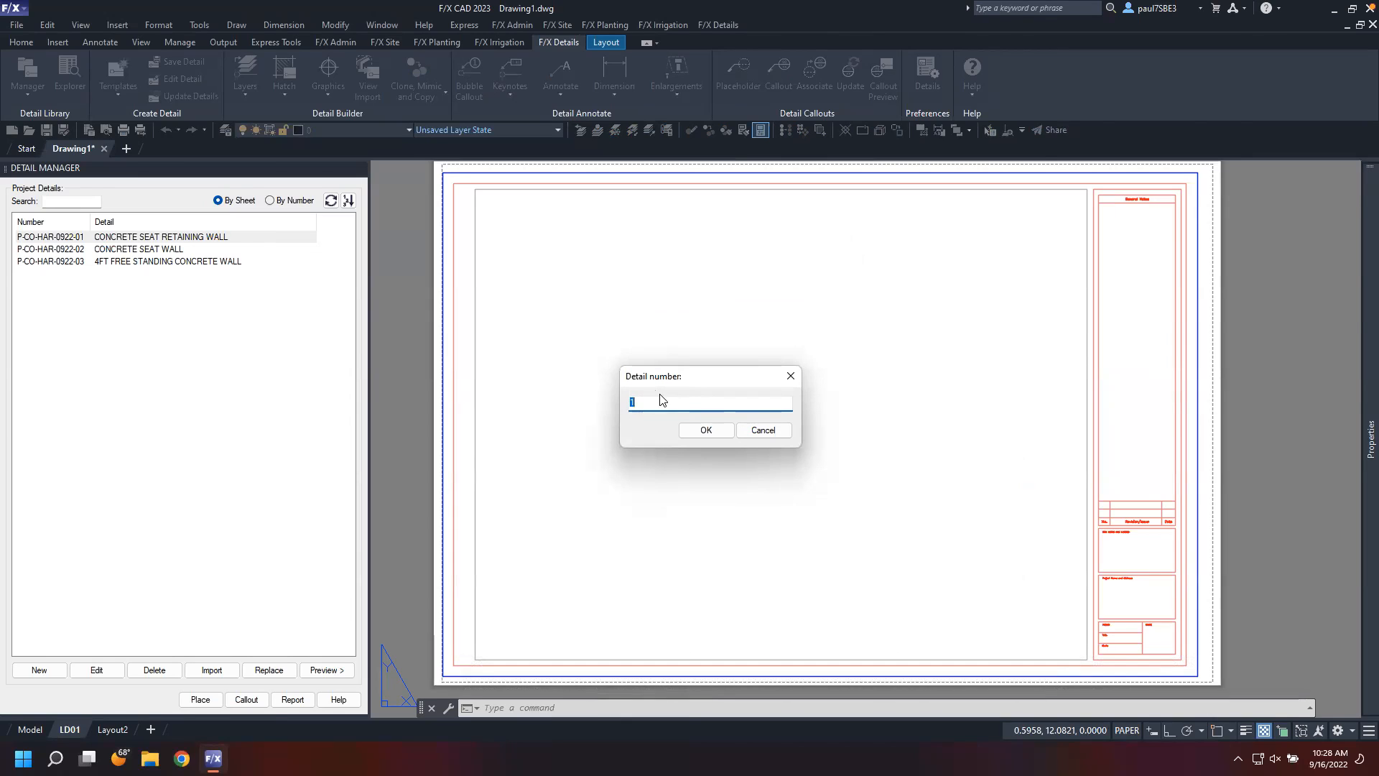
pyautogui.click(714, 435)
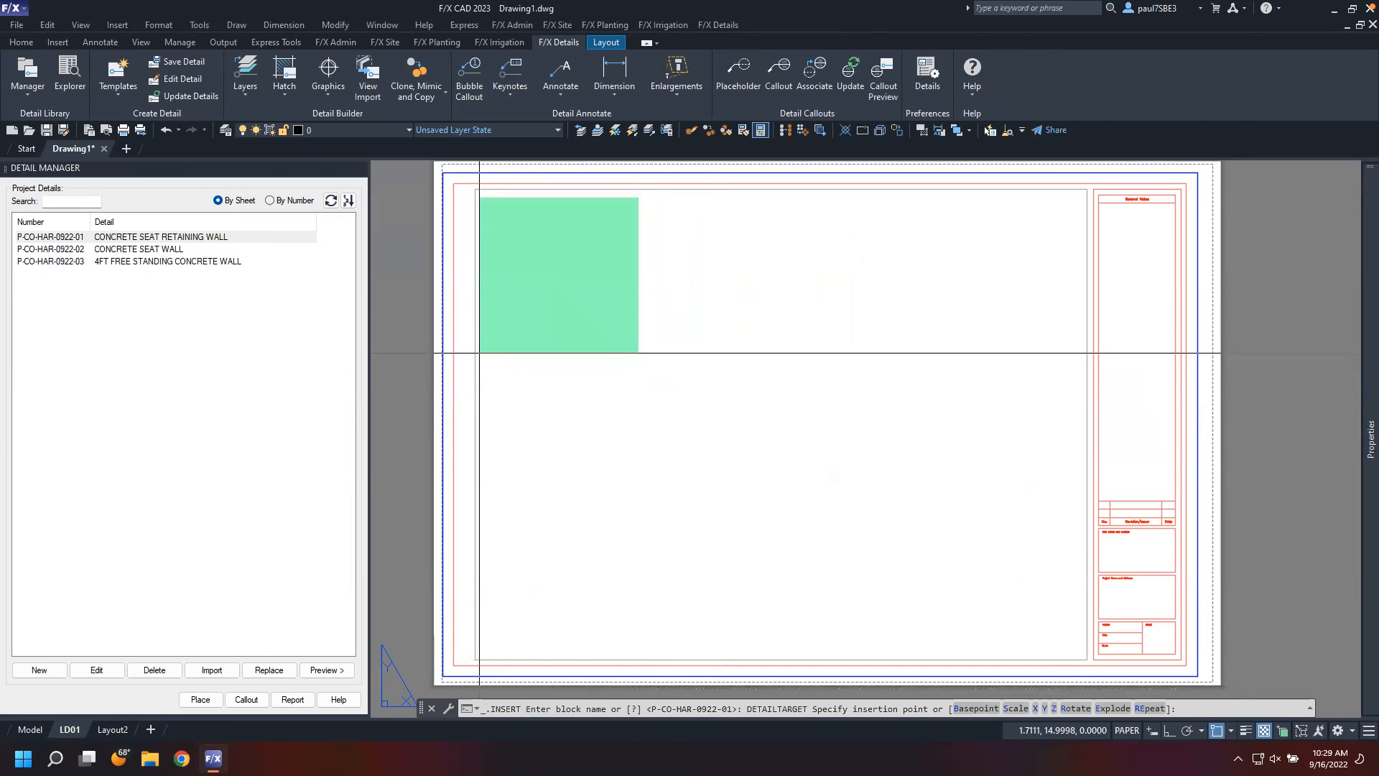
pyautogui.click(480, 357)
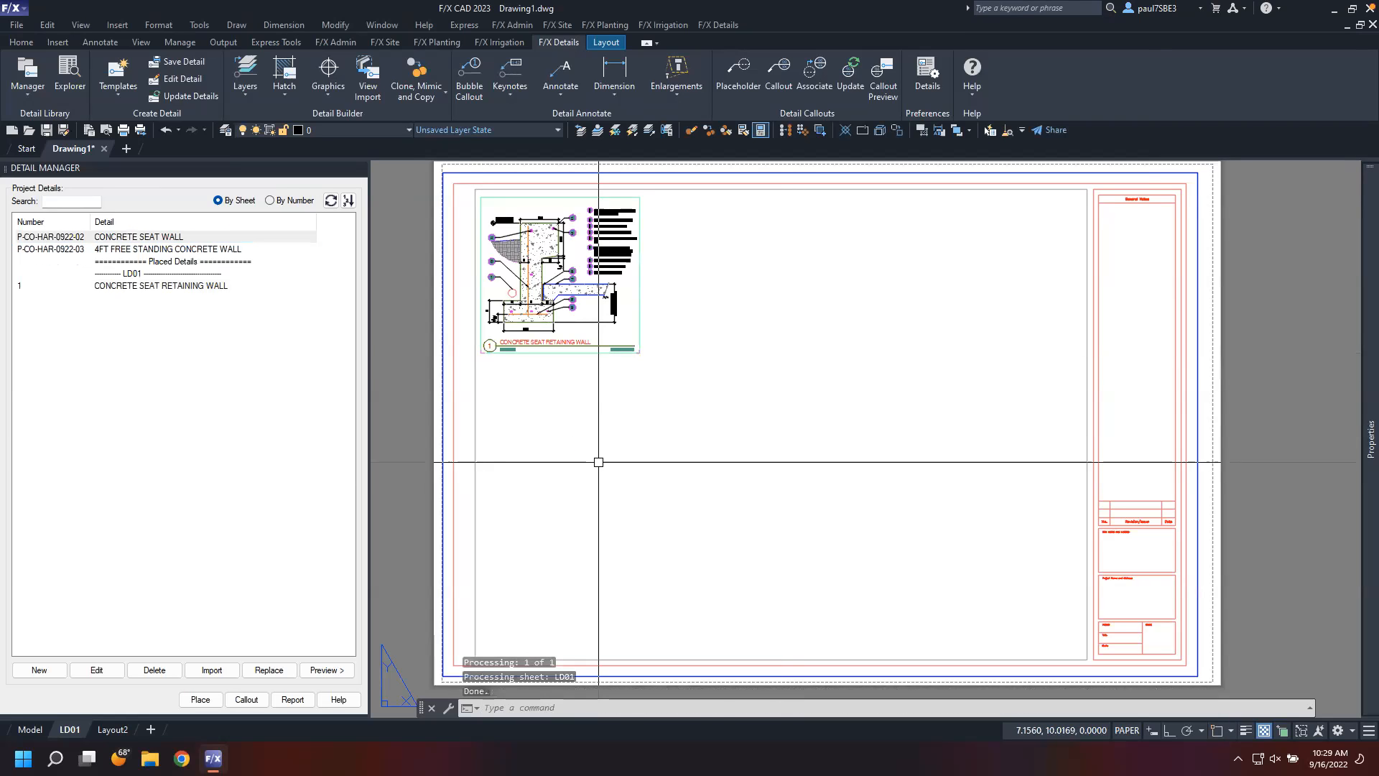
# Delete the placed concrete seat retaining wall detail and refresh the detail list
pyautogui.press('Escape')
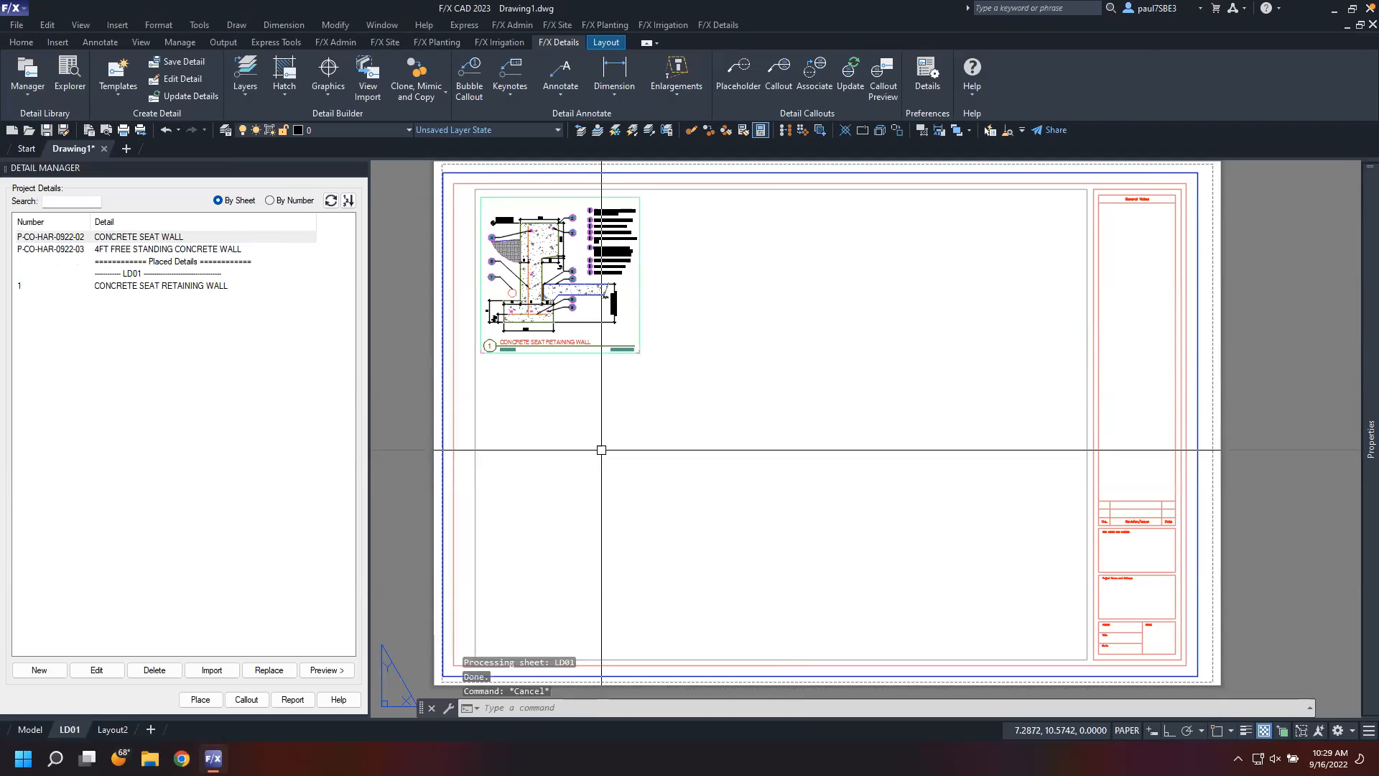
pyautogui.click(495, 271)
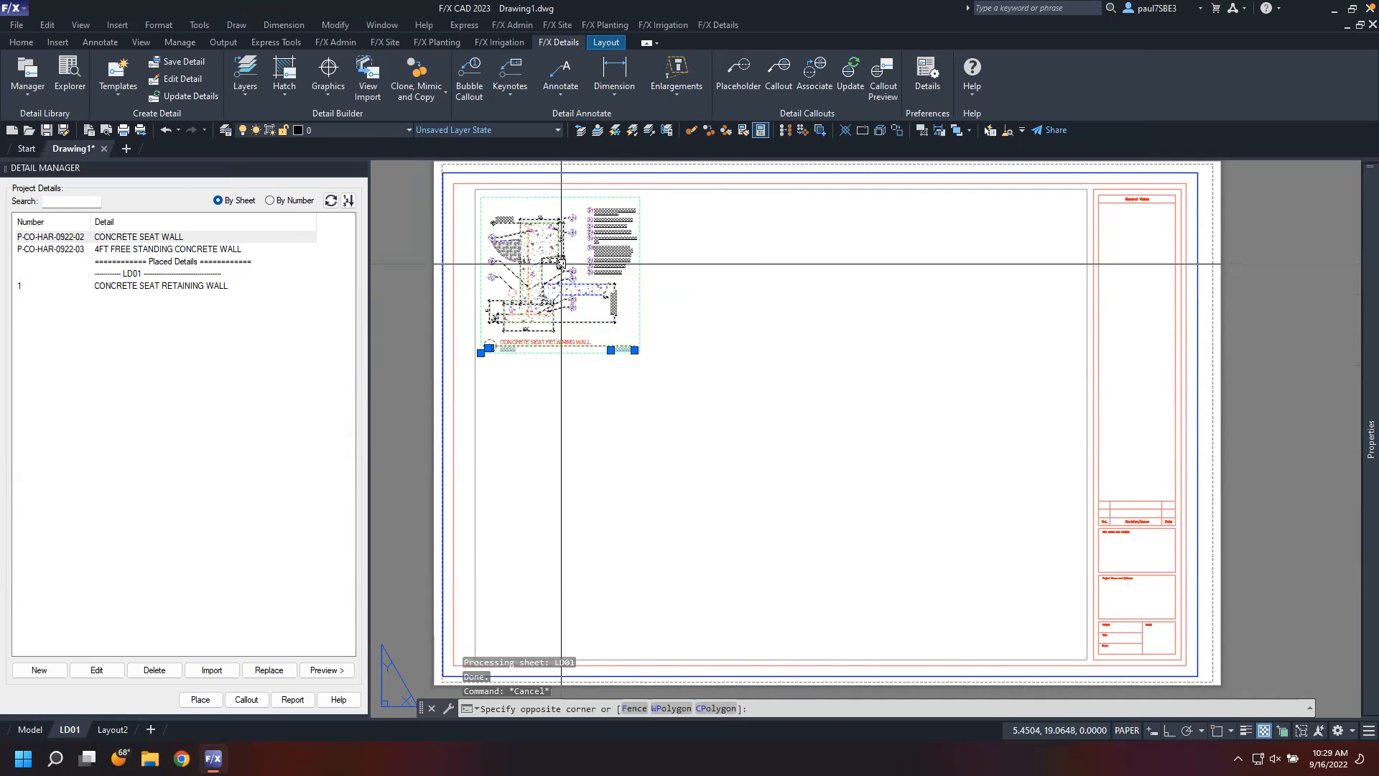
pyautogui.press('Escape')
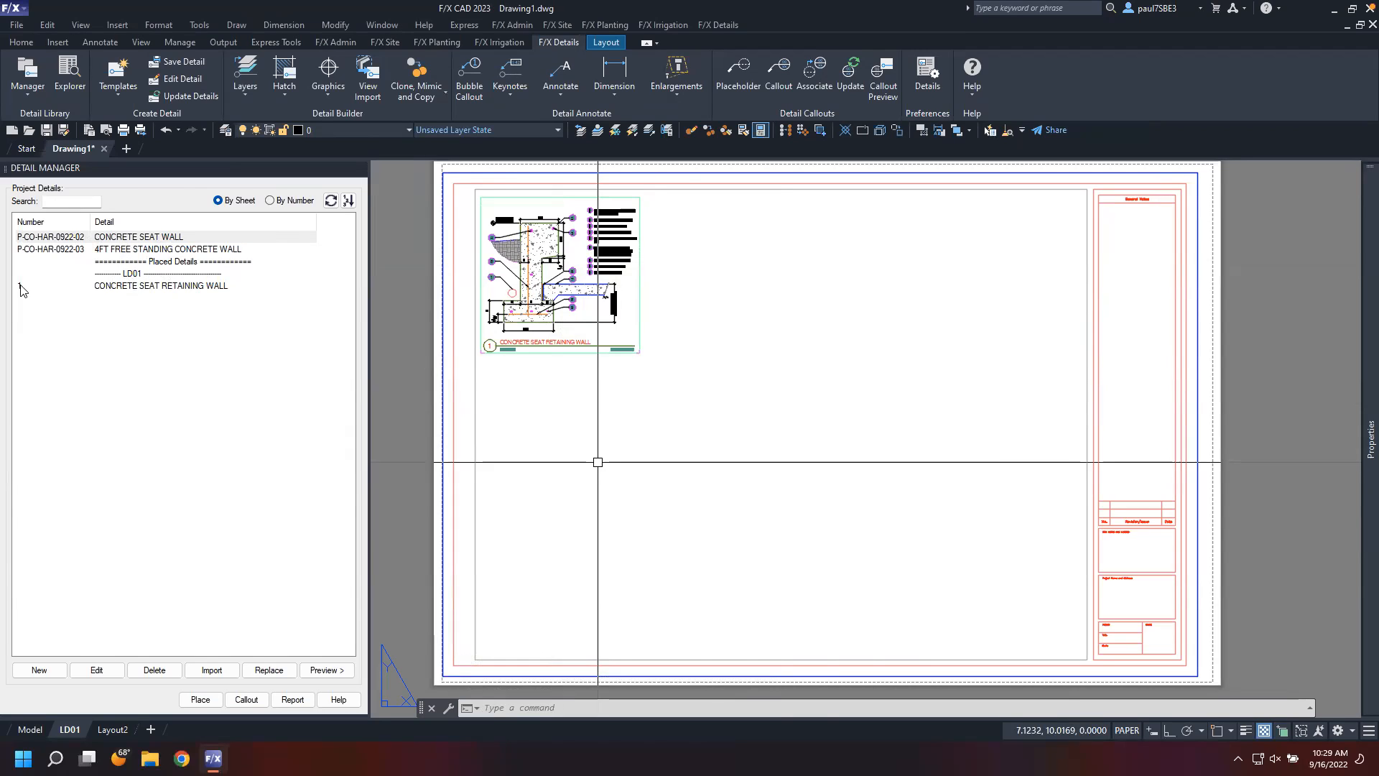
pyautogui.click(547, 346)
pyautogui.press('Delete')
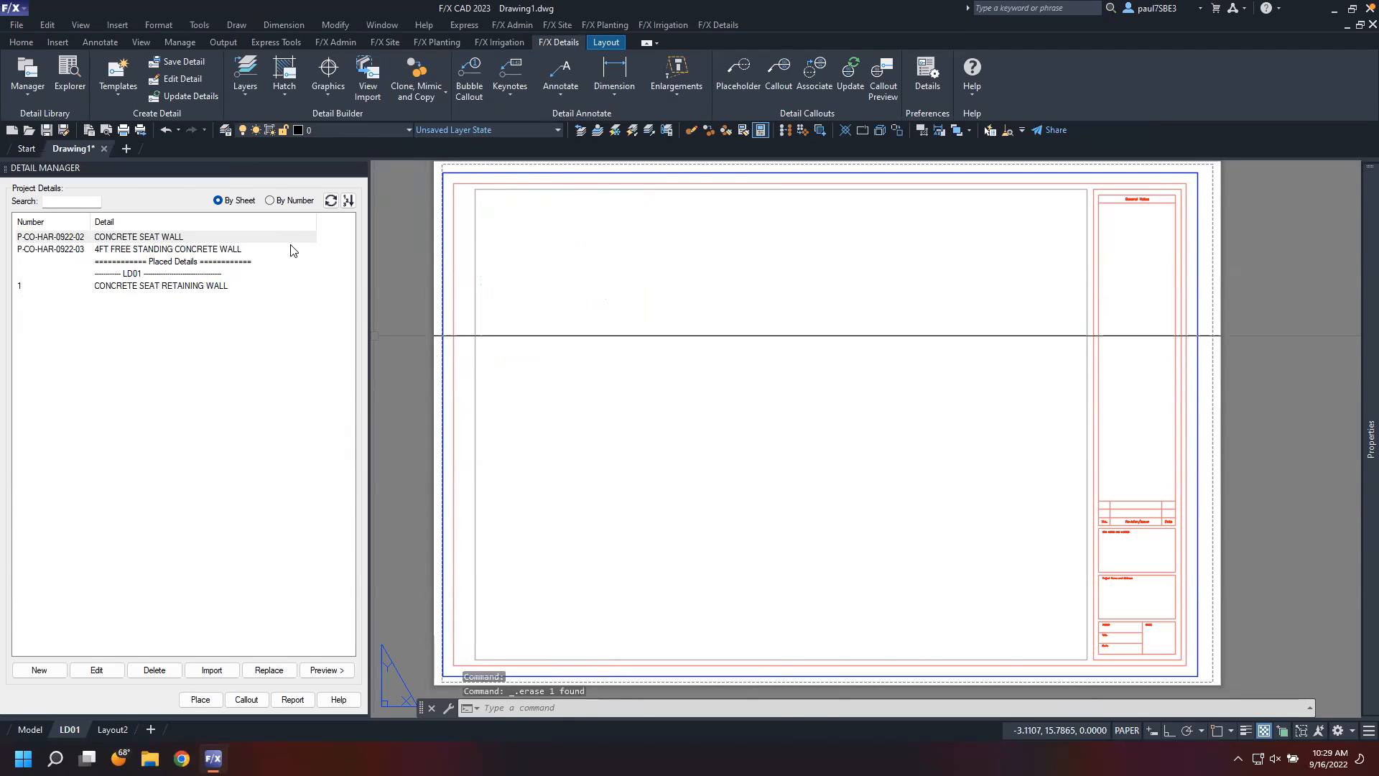
pyautogui.click(331, 201)
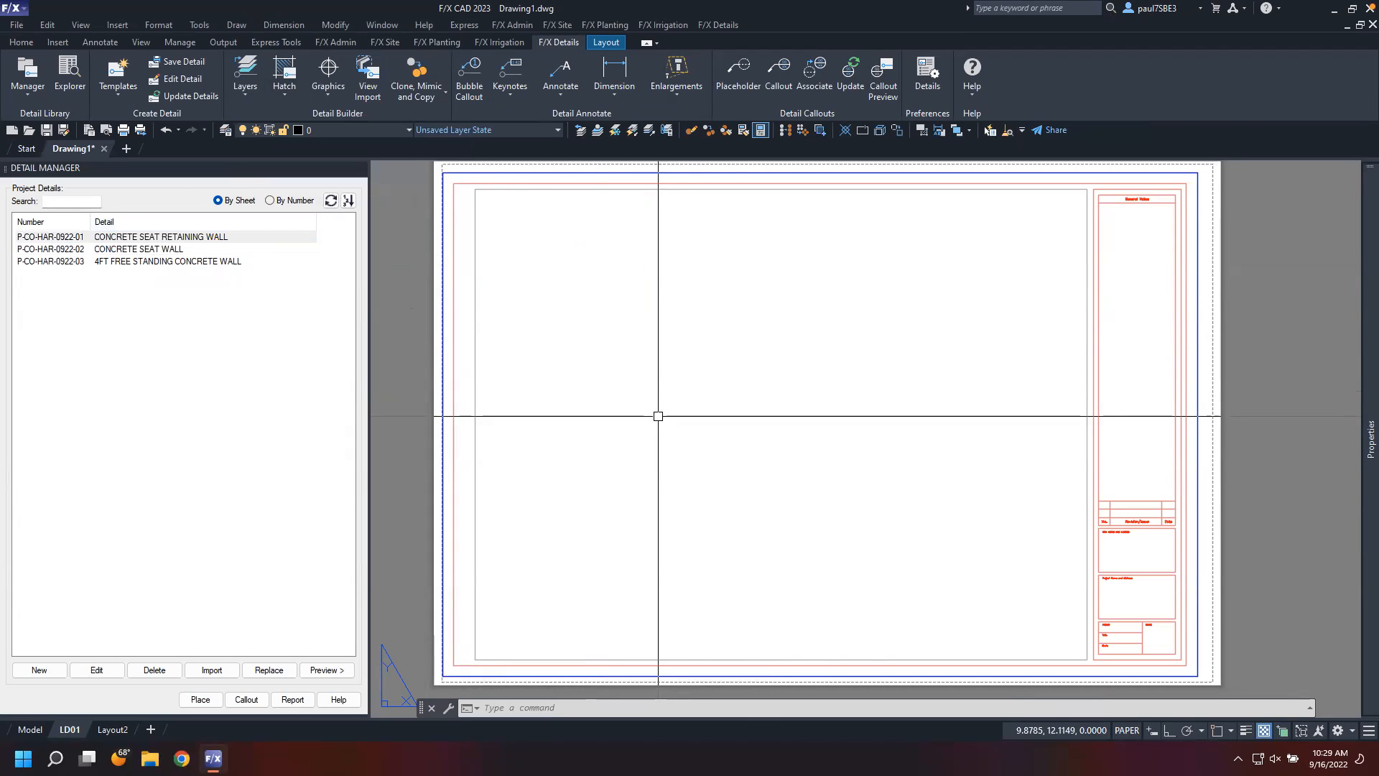
# Insert a sheet template grid spanning the drawing area from its upper-left to lower-right corner, with object snap off
pyautogui.click(119, 91)
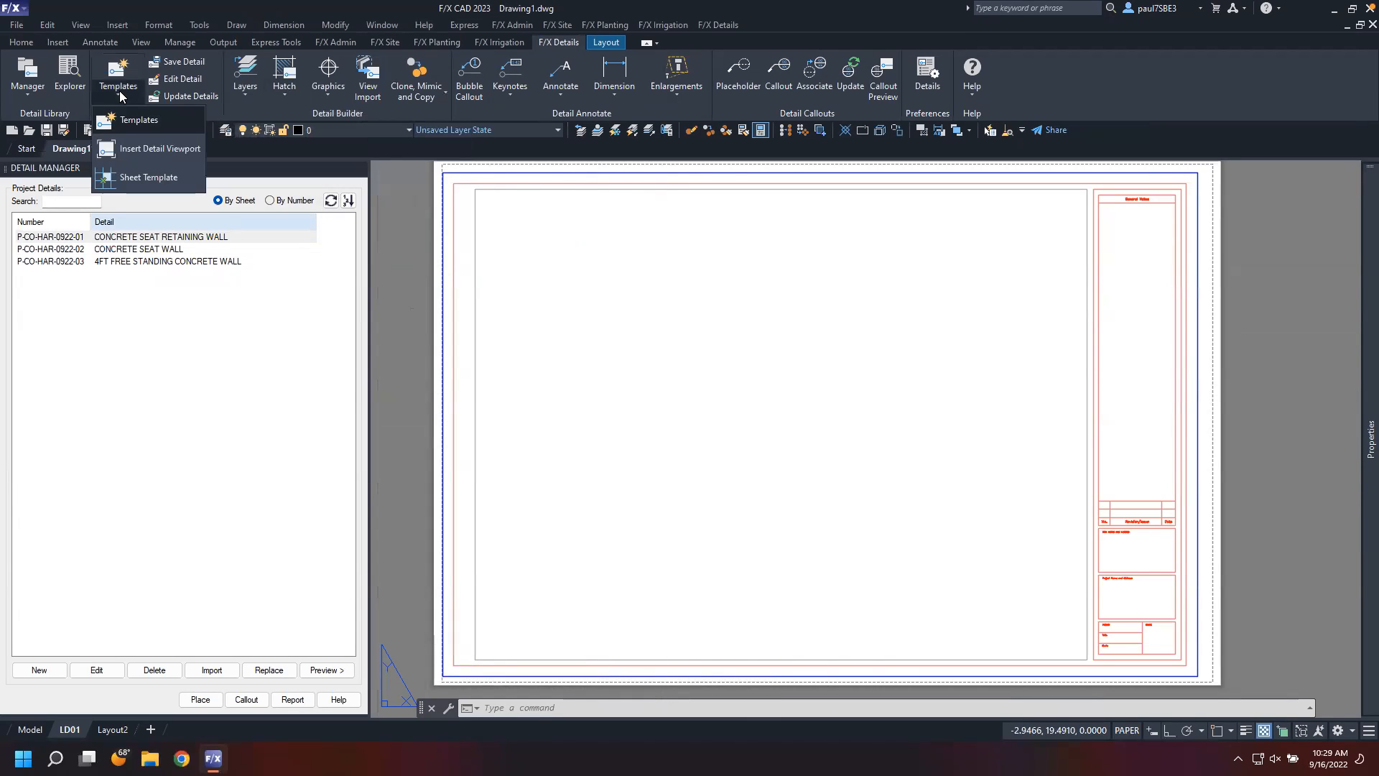
pyautogui.click(166, 190)
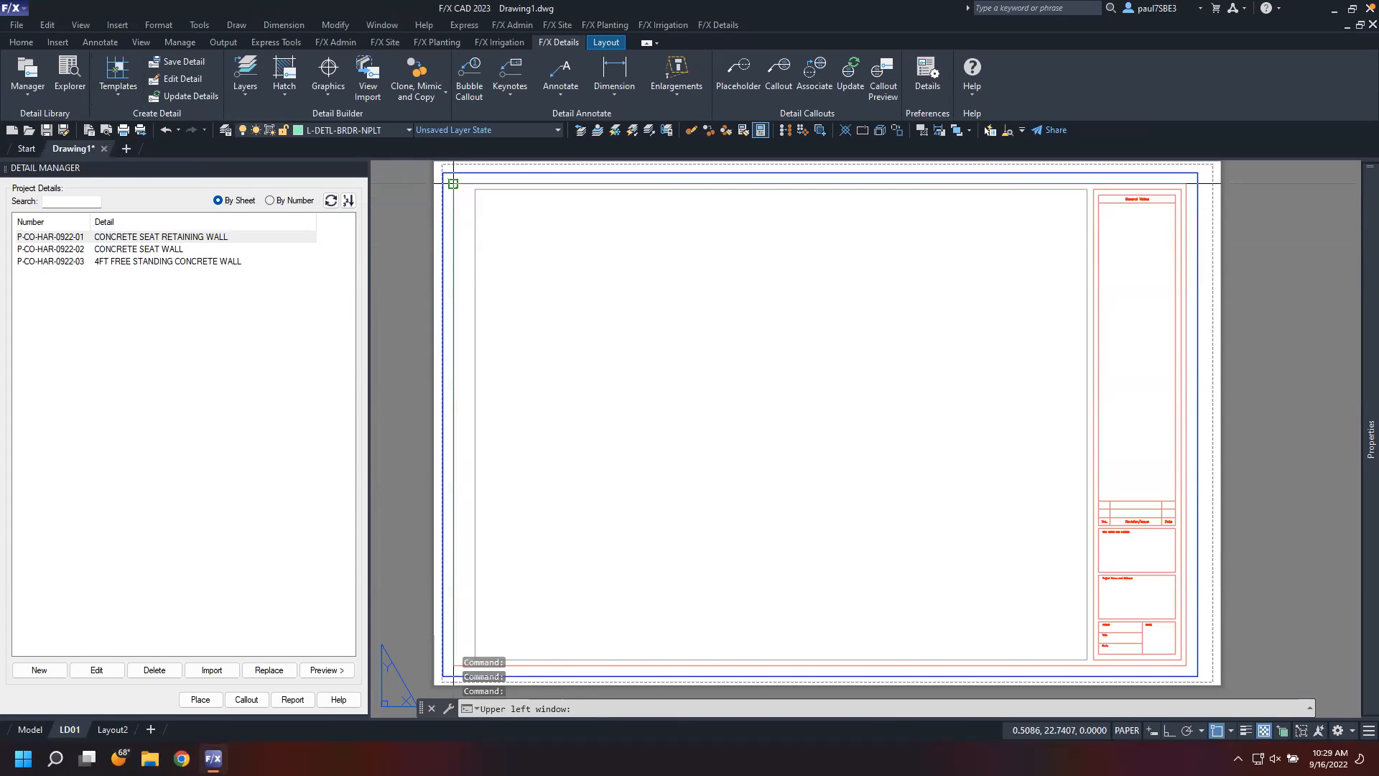
pyautogui.click(452, 184)
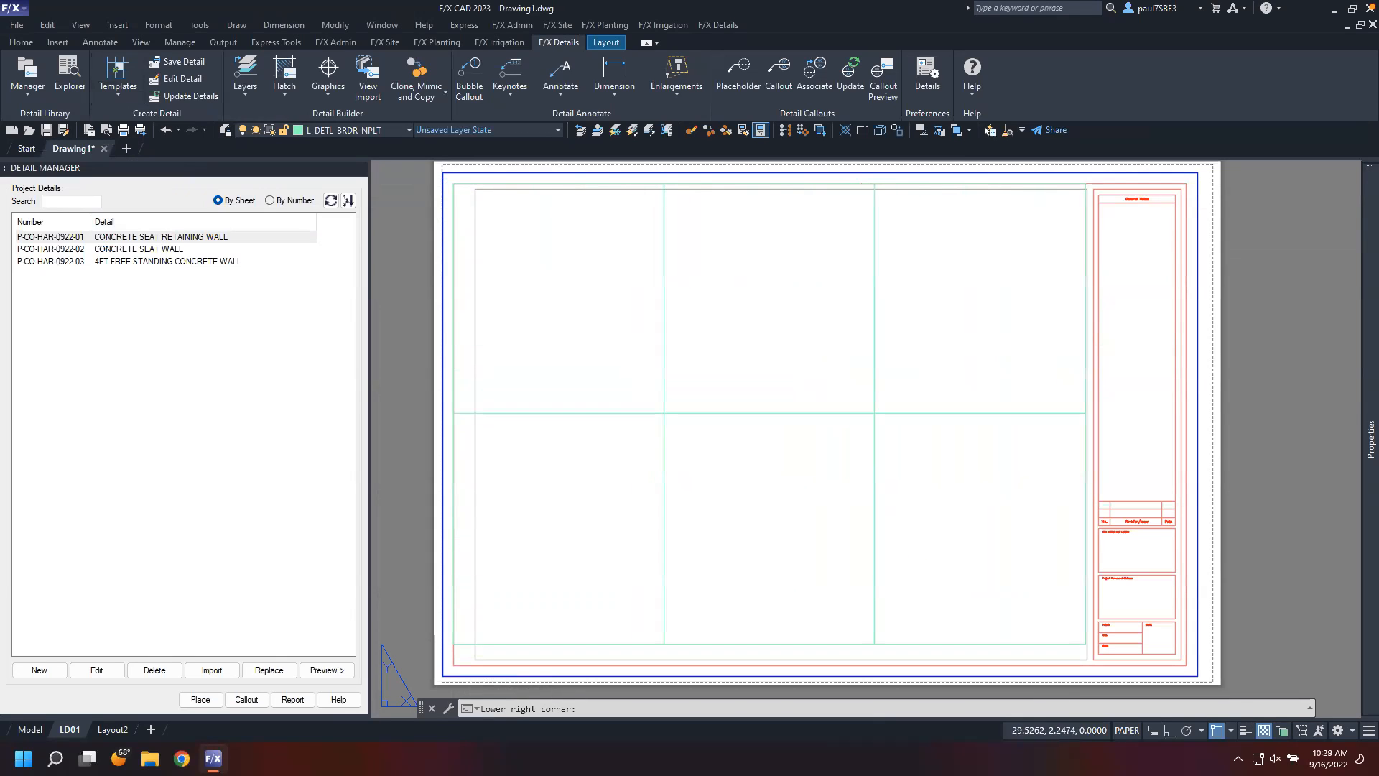
pyautogui.press('F3')
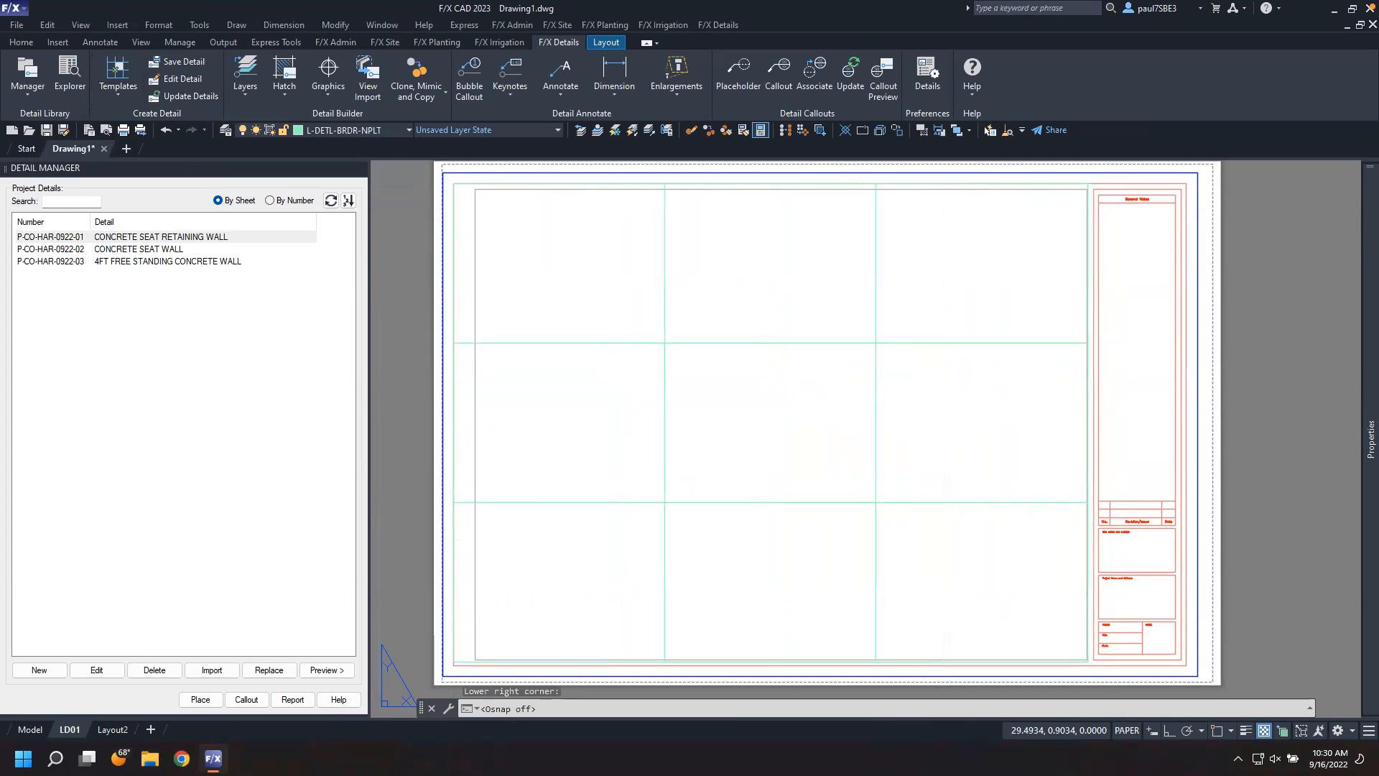
pyautogui.click(1089, 661)
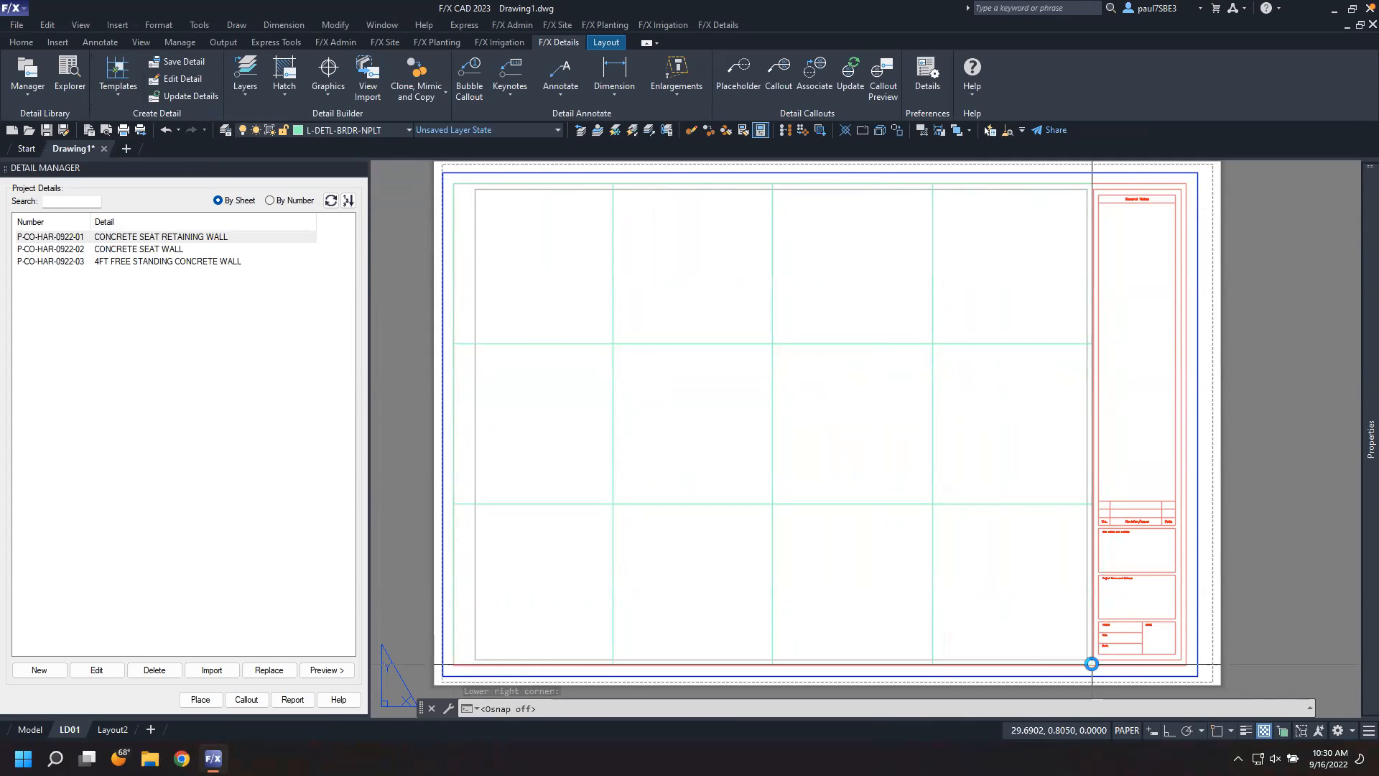
pyautogui.press('Escape')
pyautogui.press('Escape')
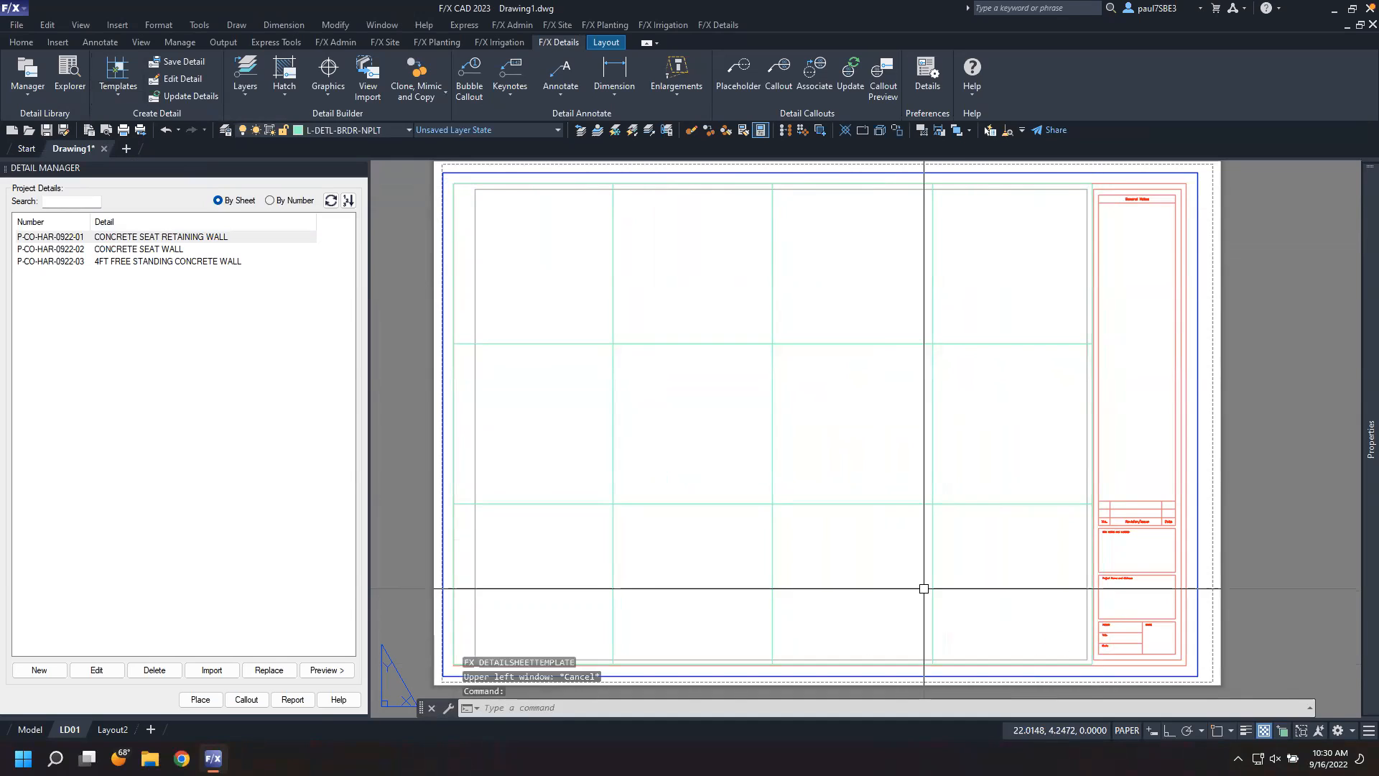
# Place the CONCRETE SEAT RETAINING WALL detail into the upper-left cell of the sheet grid
pyautogui.click(181, 237)
pyautogui.click(201, 697)
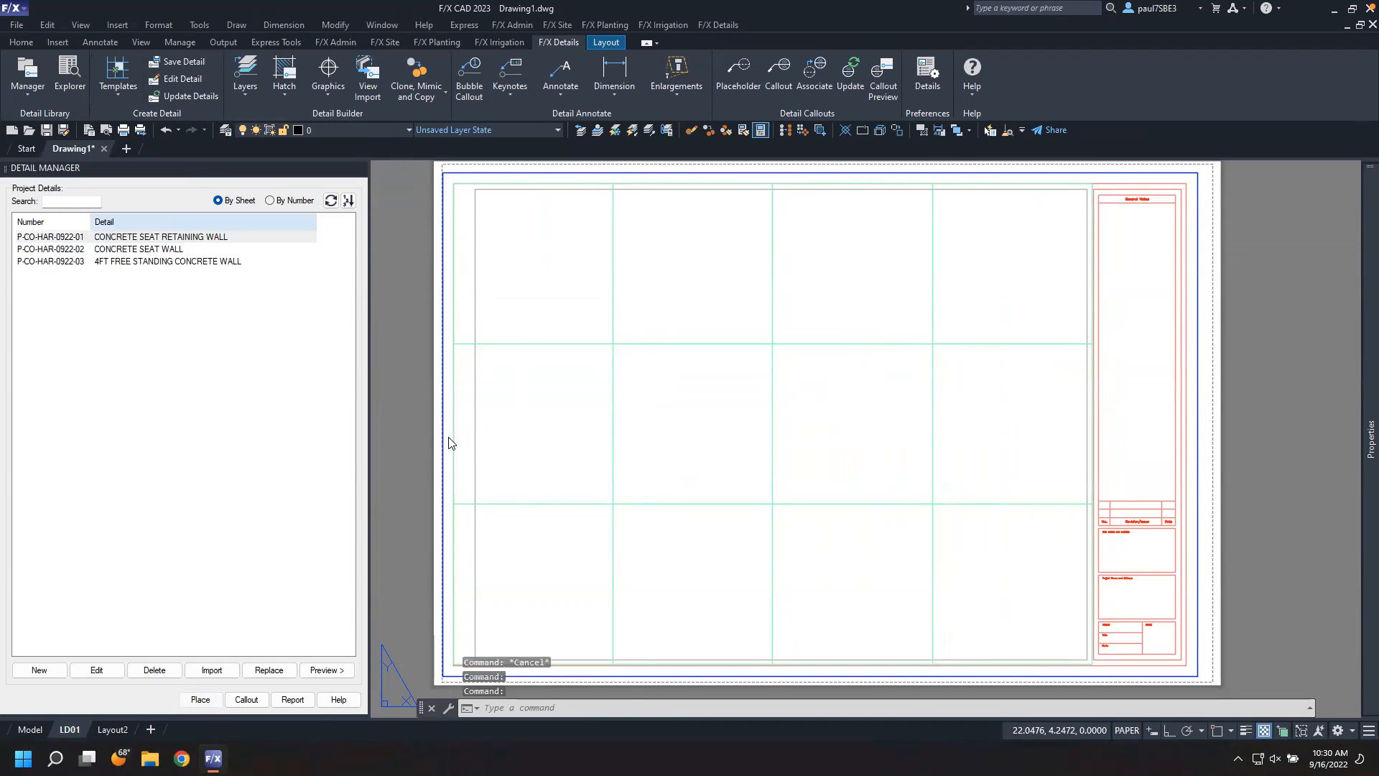
pyautogui.click(688, 432)
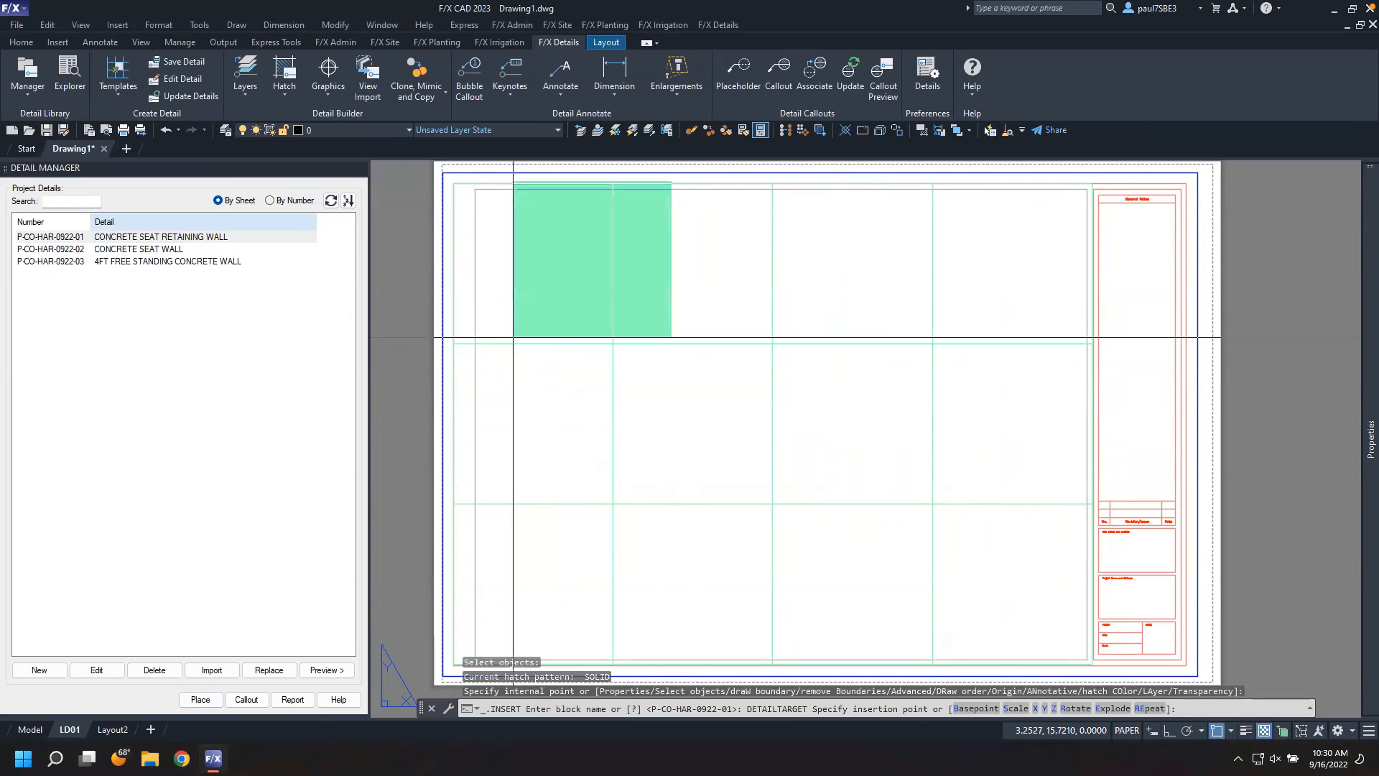
pyautogui.click(453, 343)
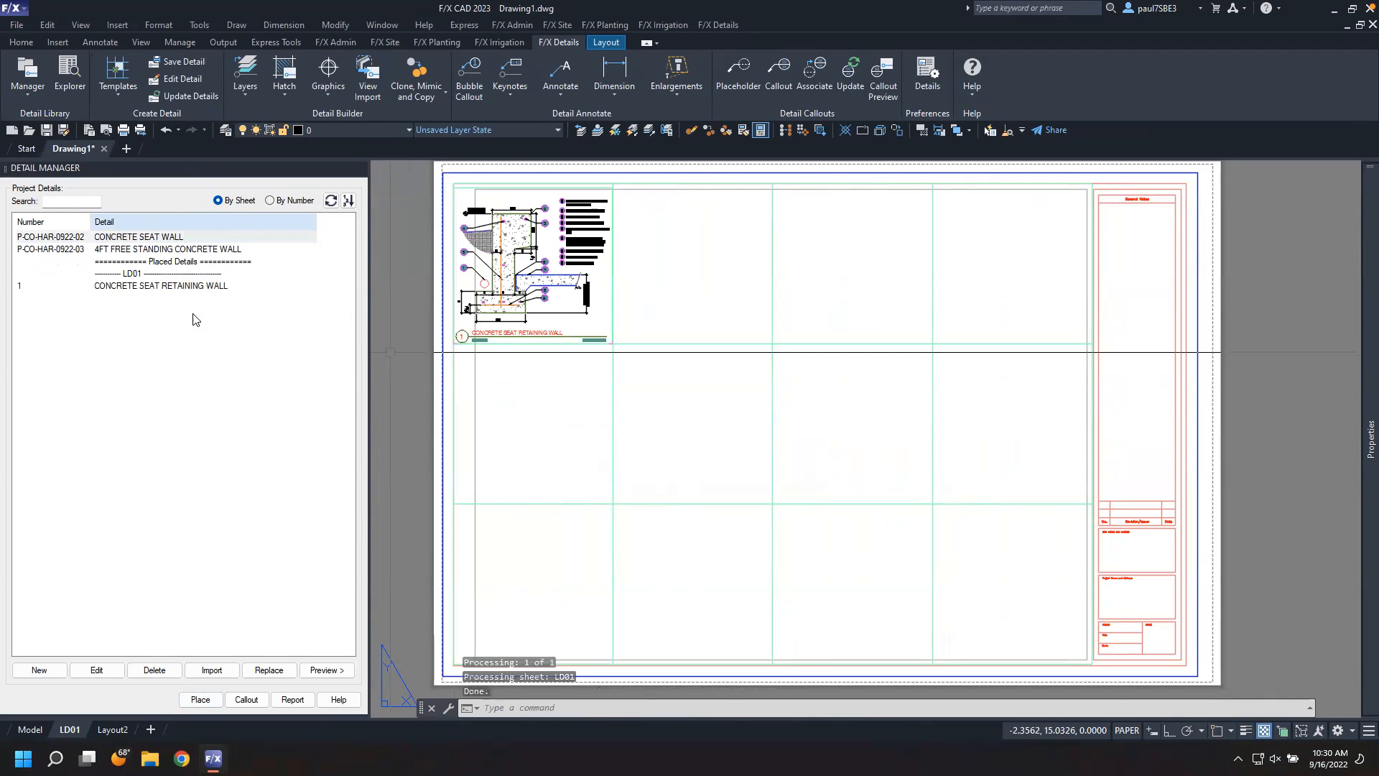
# Place the CONCRETE SEAT WALL and 4FT FREE STANDING CONCRETE WALL details into the second and third cells of the top row
pyautogui.click(151, 239)
pyautogui.click(214, 701)
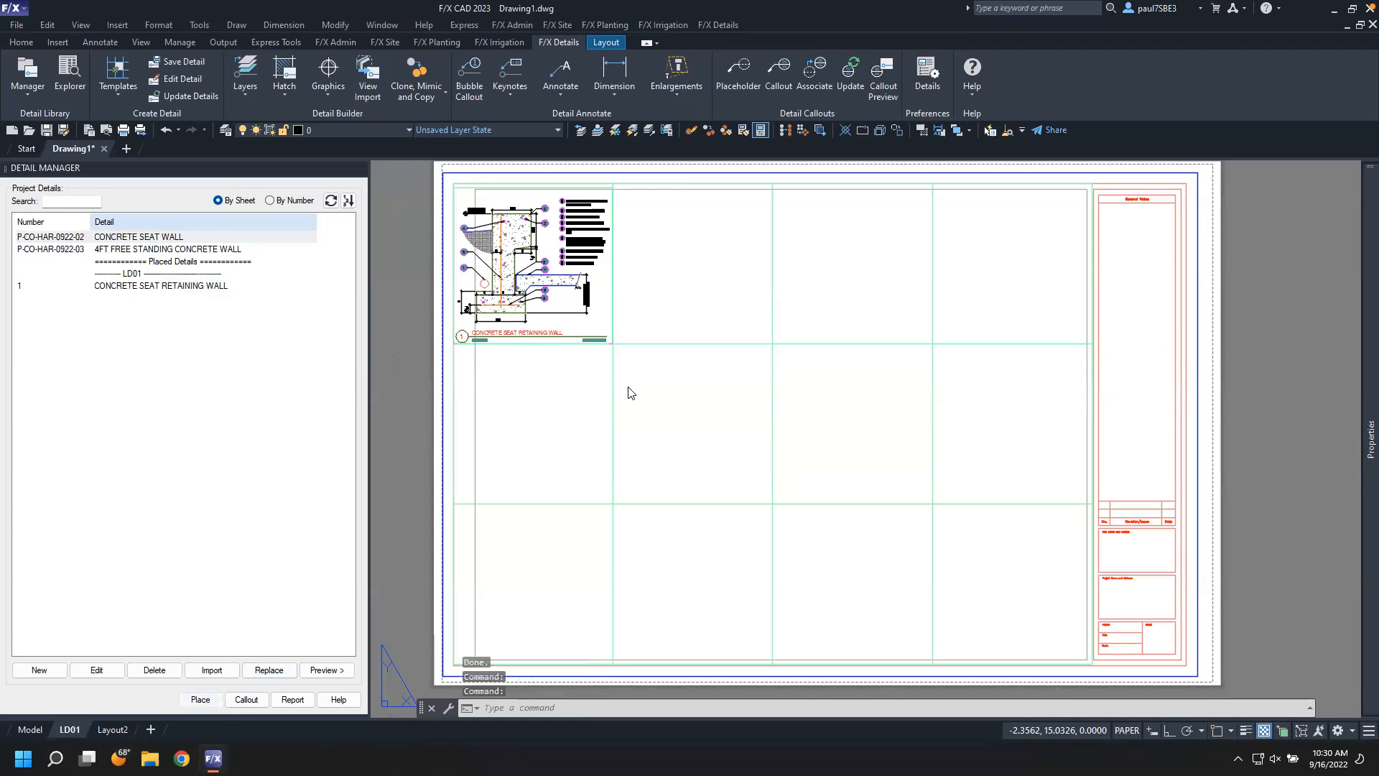
pyautogui.click(689, 431)
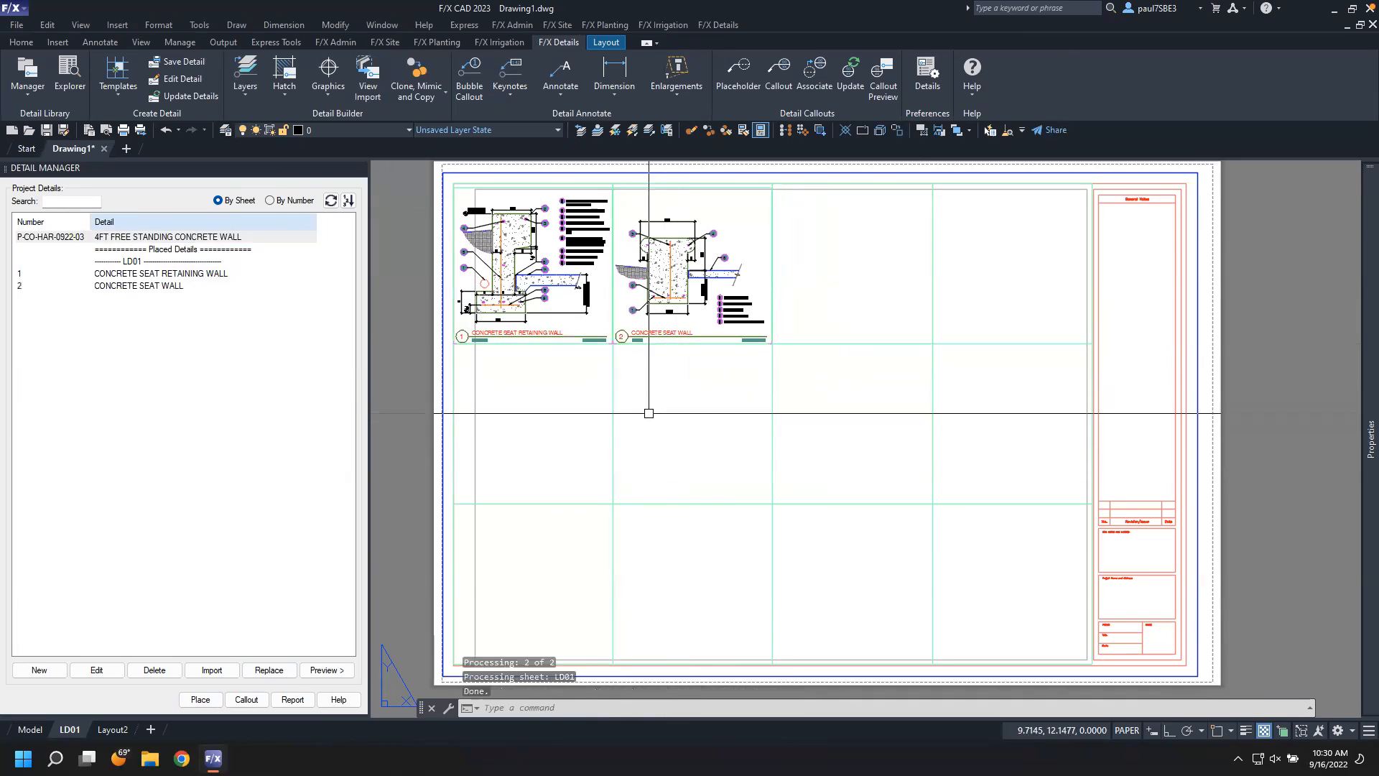
pyautogui.click(222, 695)
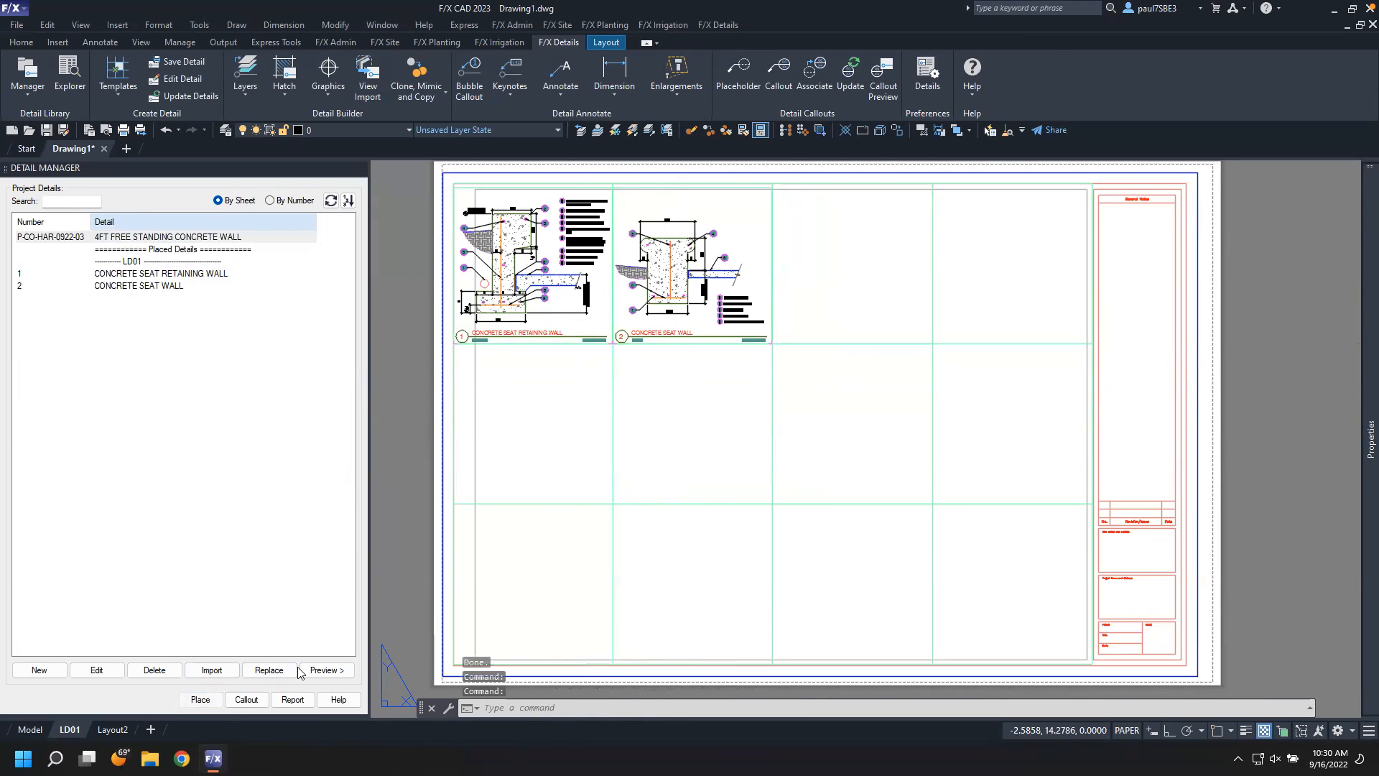
pyautogui.click(706, 431)
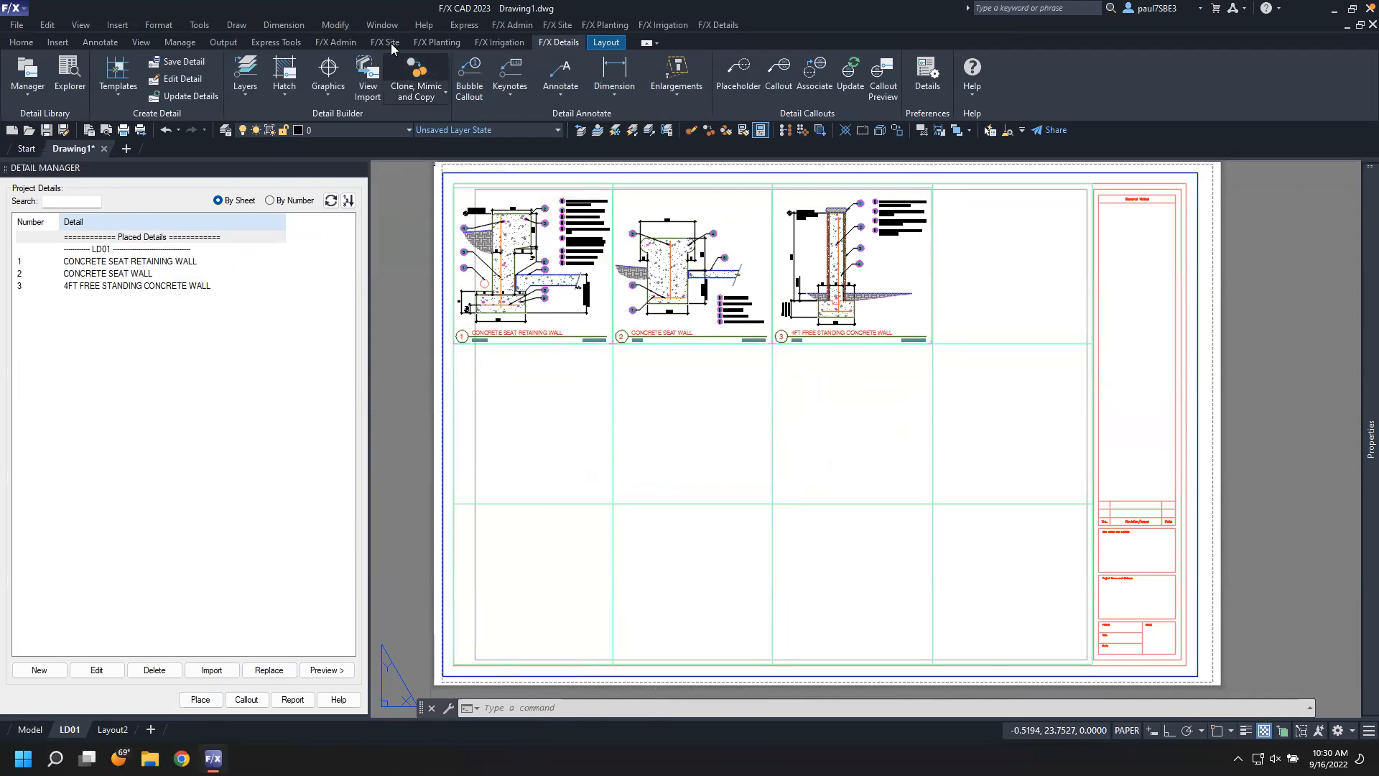
# In the Project Manager, add a new sheet LD02 titled Landscape Details 02 with layout renaming enabled
pyautogui.click(346, 45)
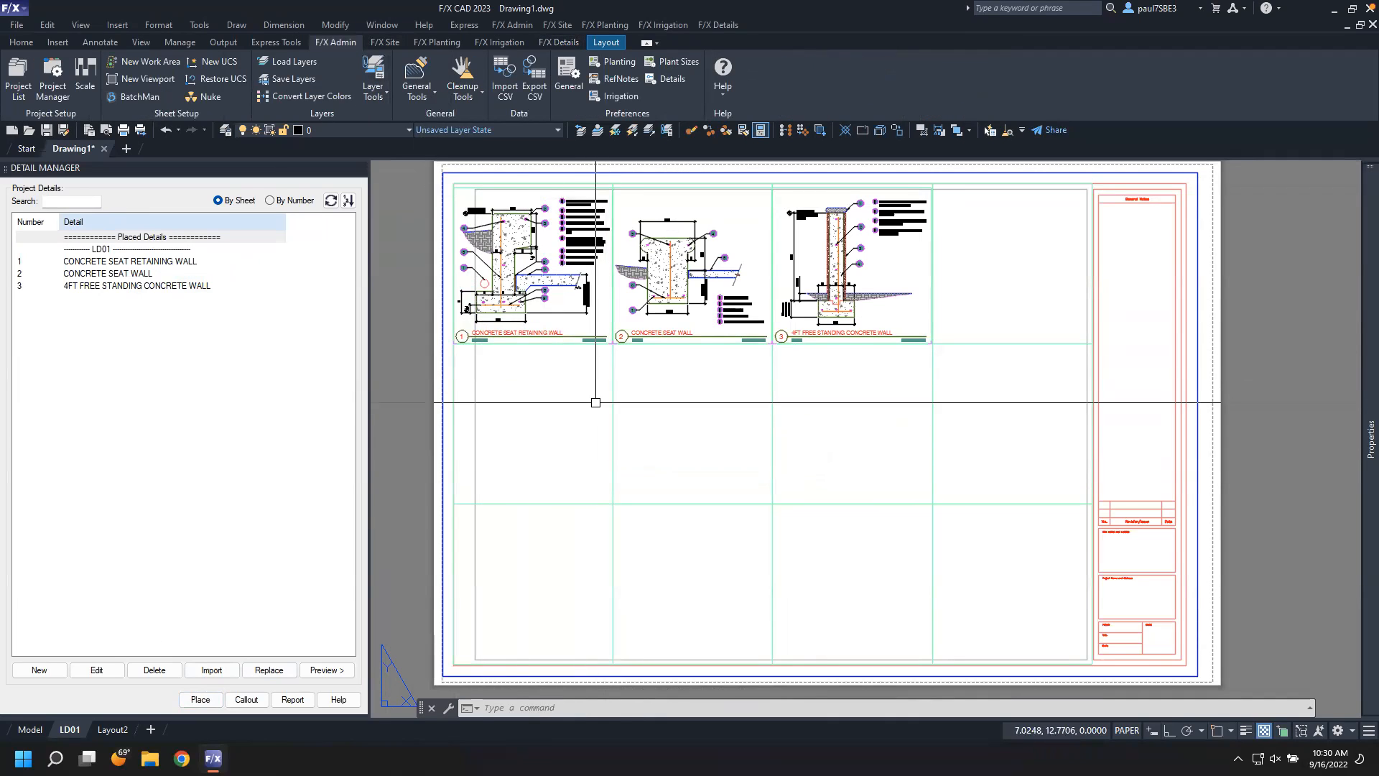
pyautogui.click(44, 75)
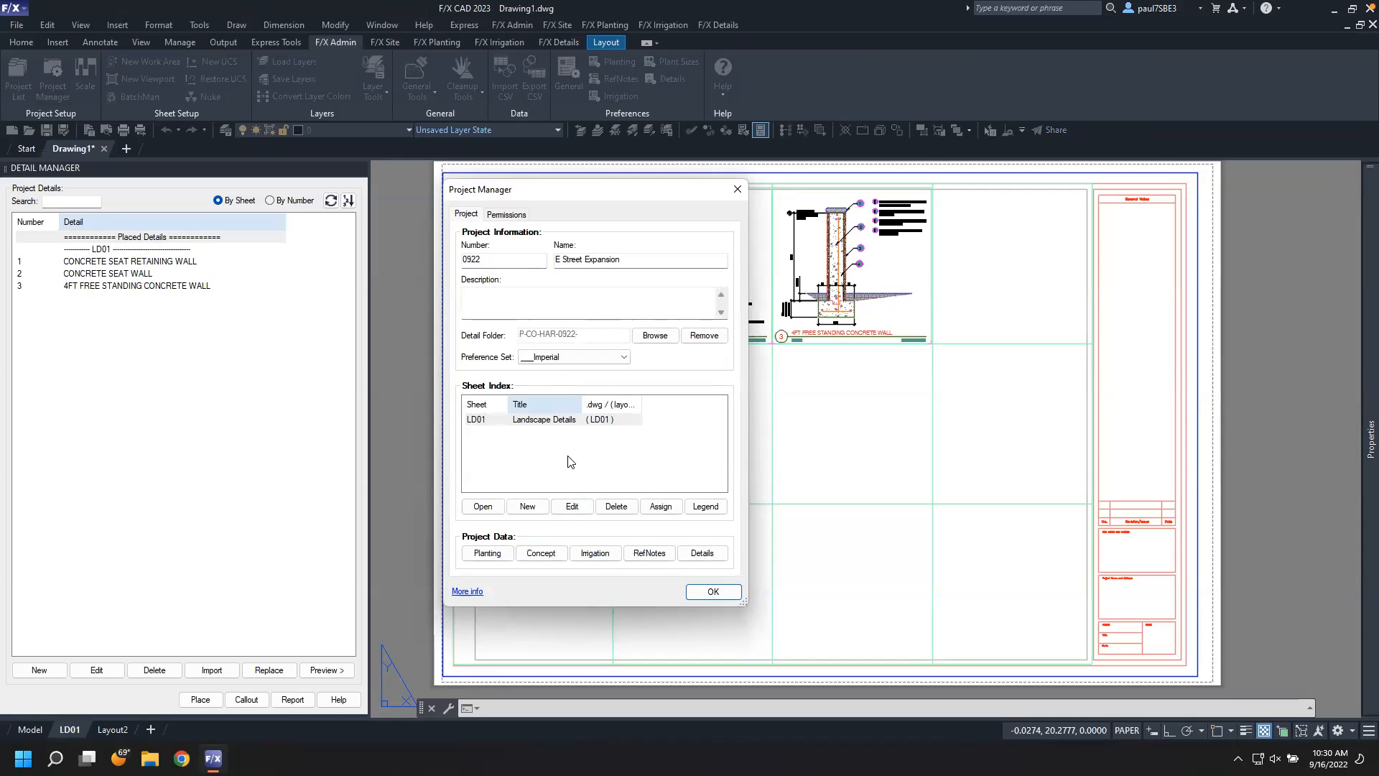
pyautogui.click(487, 424)
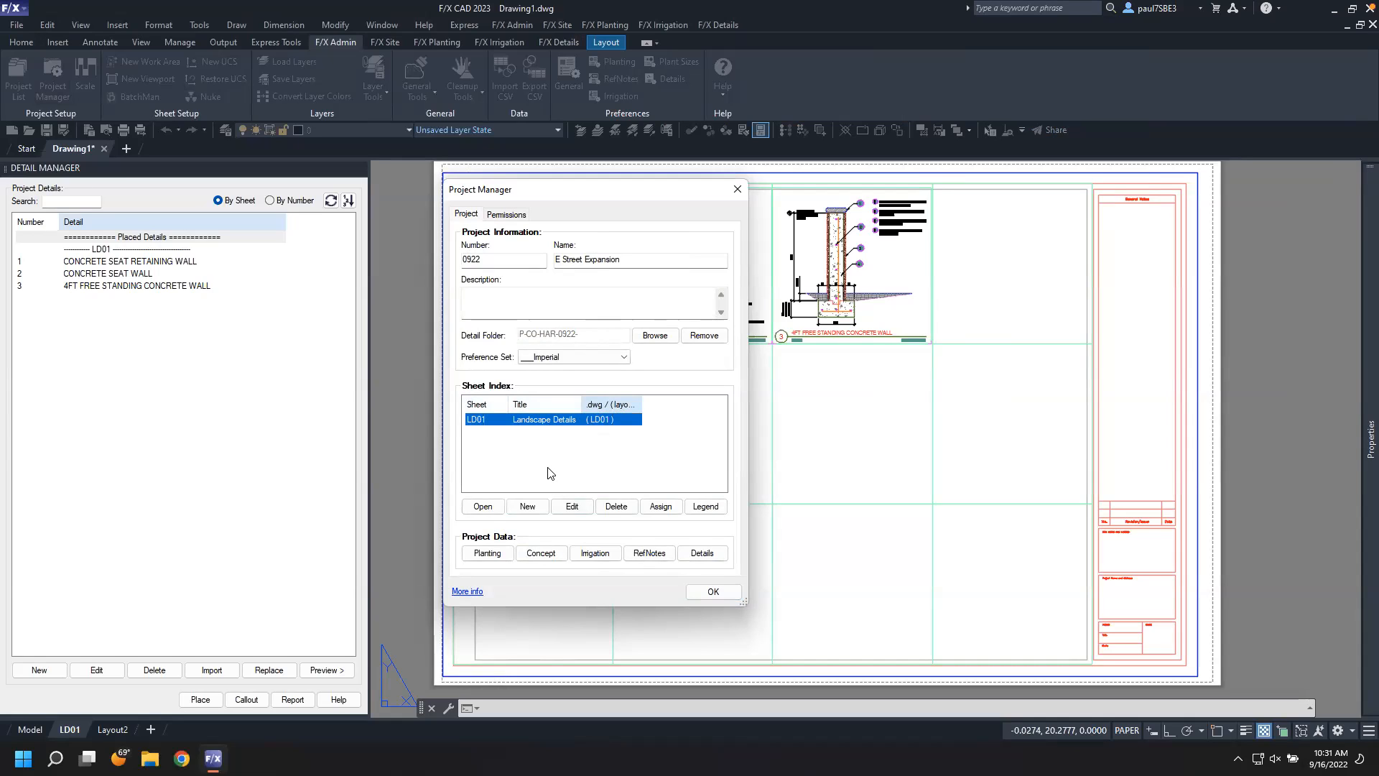
pyautogui.click(528, 506)
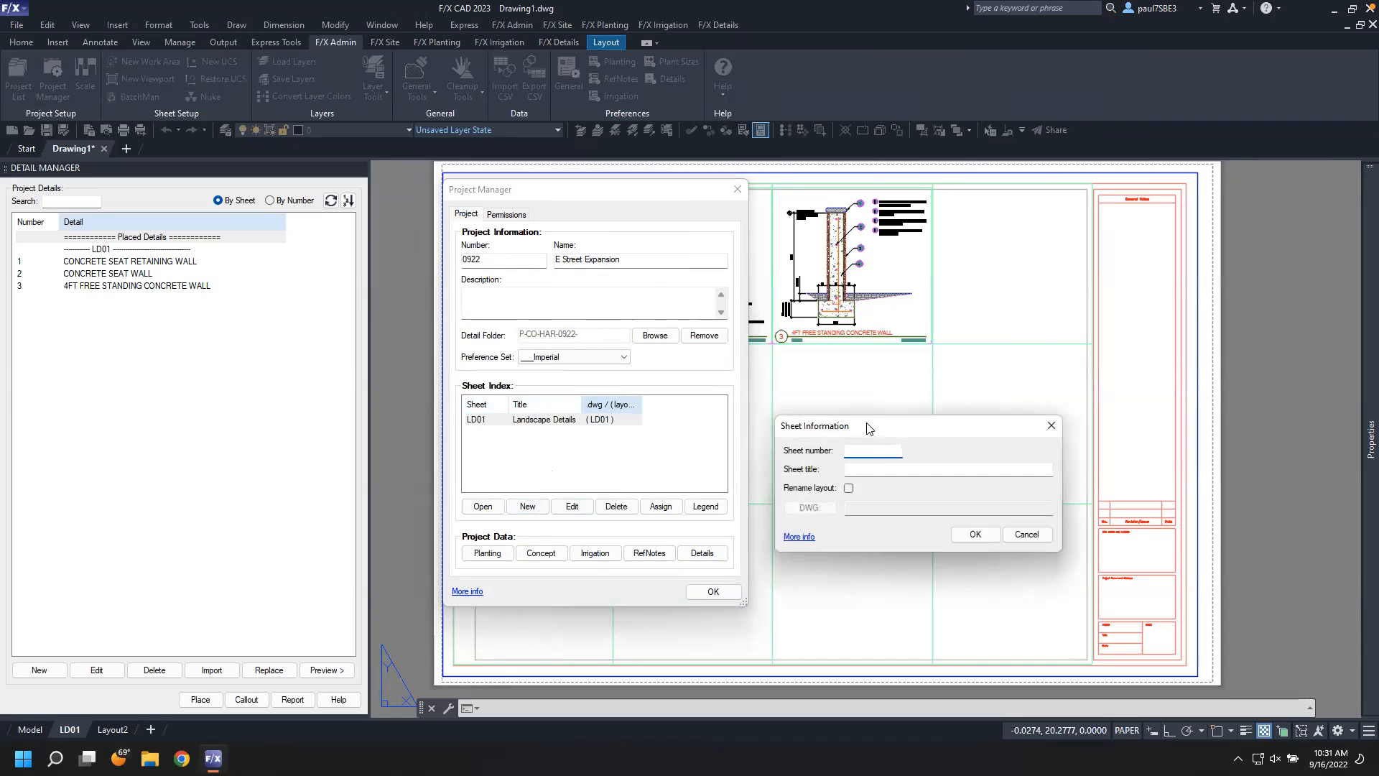
pyautogui.moveTo(867, 426); pyautogui.dragTo(747, 400)
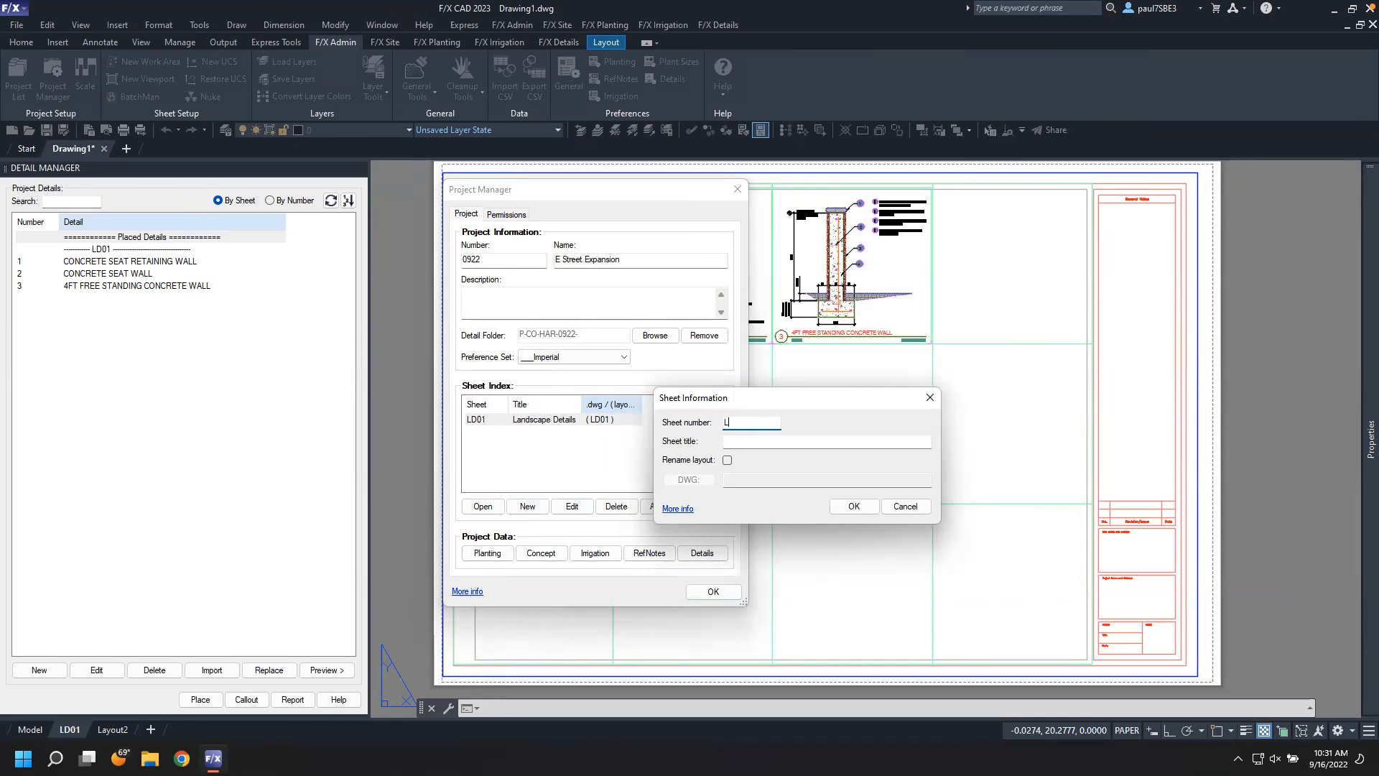
pyautogui.press('Tab')
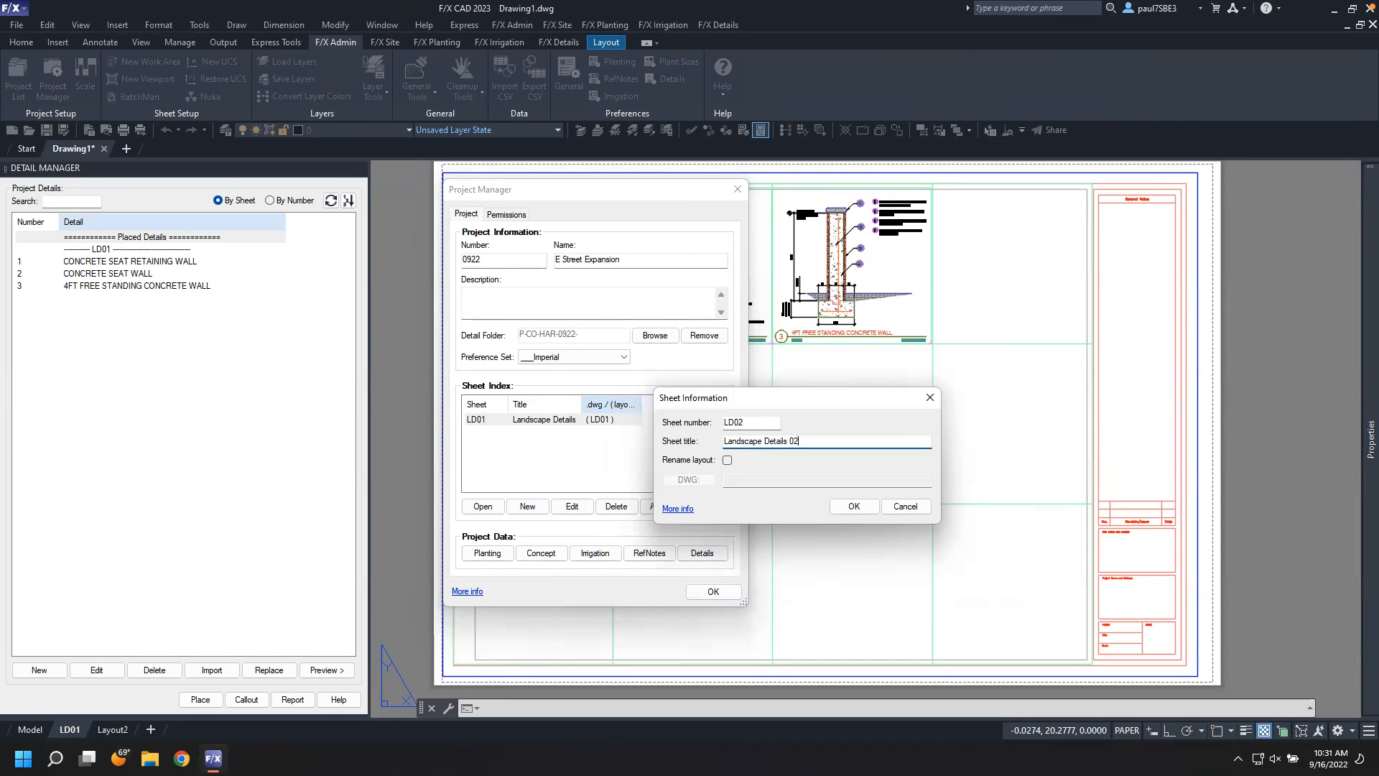
pyautogui.click(727, 460)
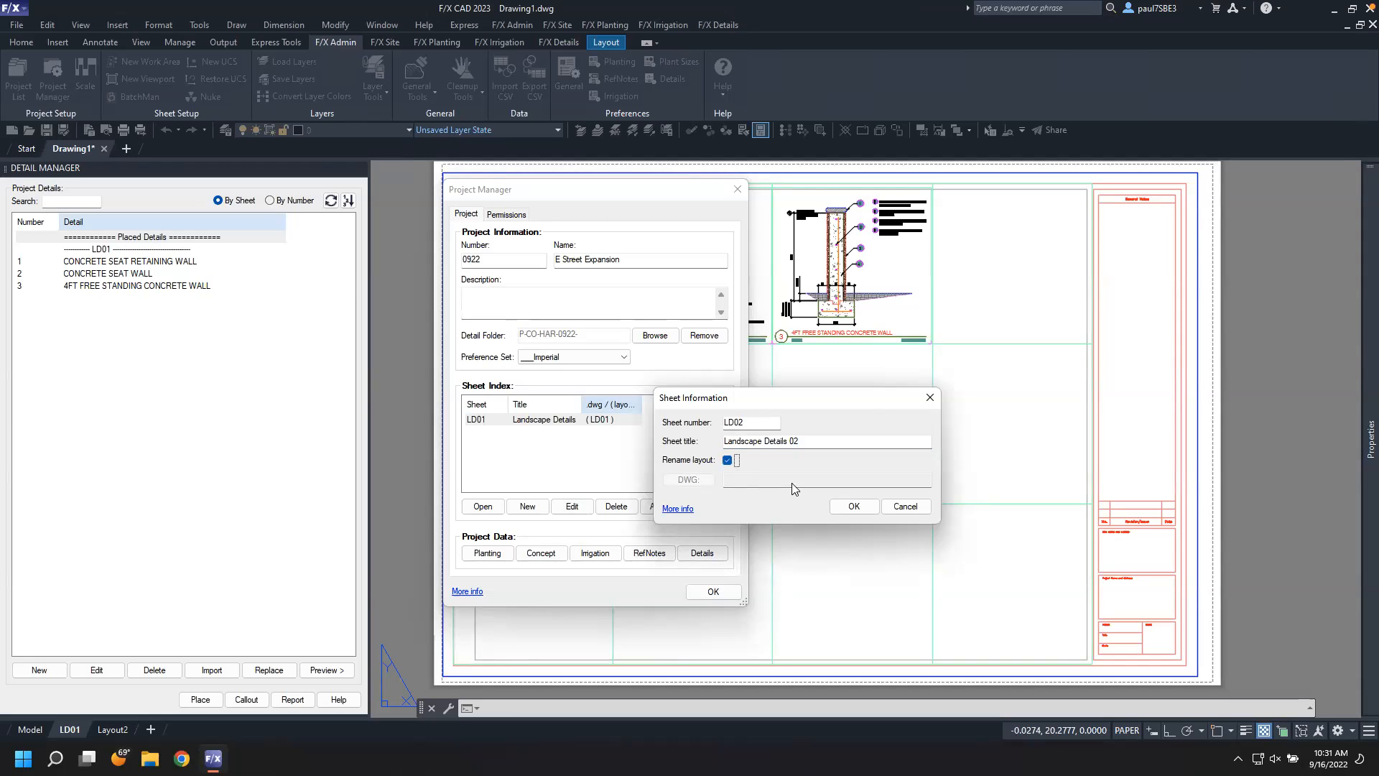
pyautogui.click(853, 506)
# Assign Layout2 to sheet LD02 and close the Project Manager
pyautogui.click(575, 432)
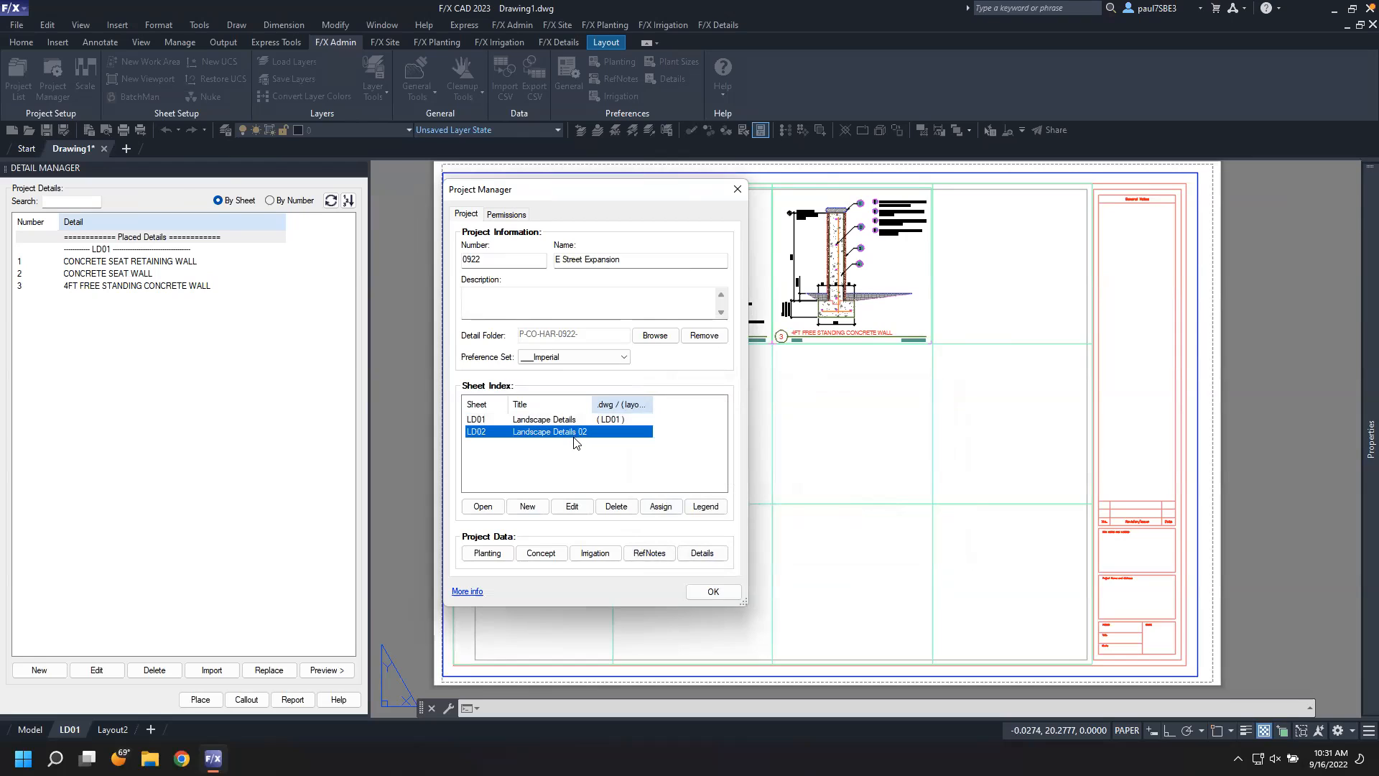
pyautogui.click(656, 510)
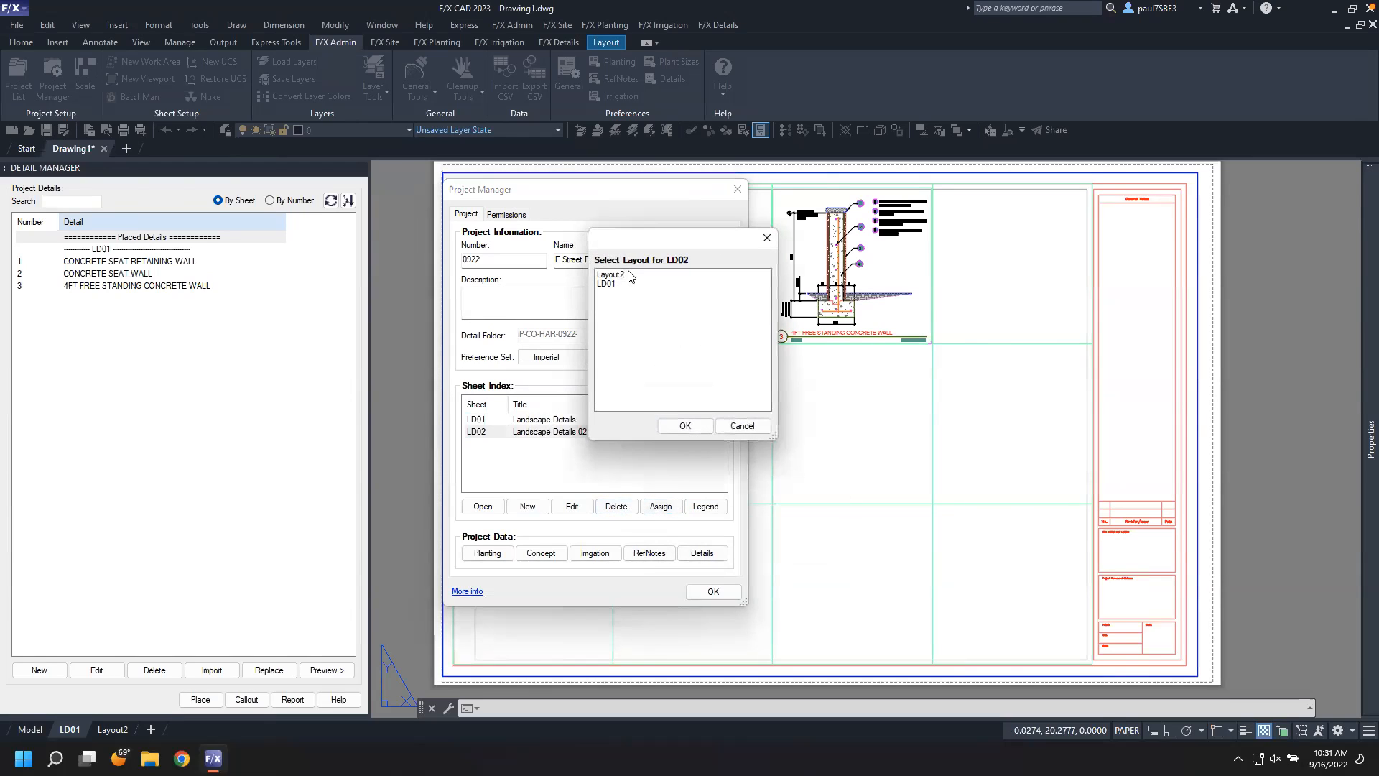
pyautogui.click(618, 275)
pyautogui.click(685, 426)
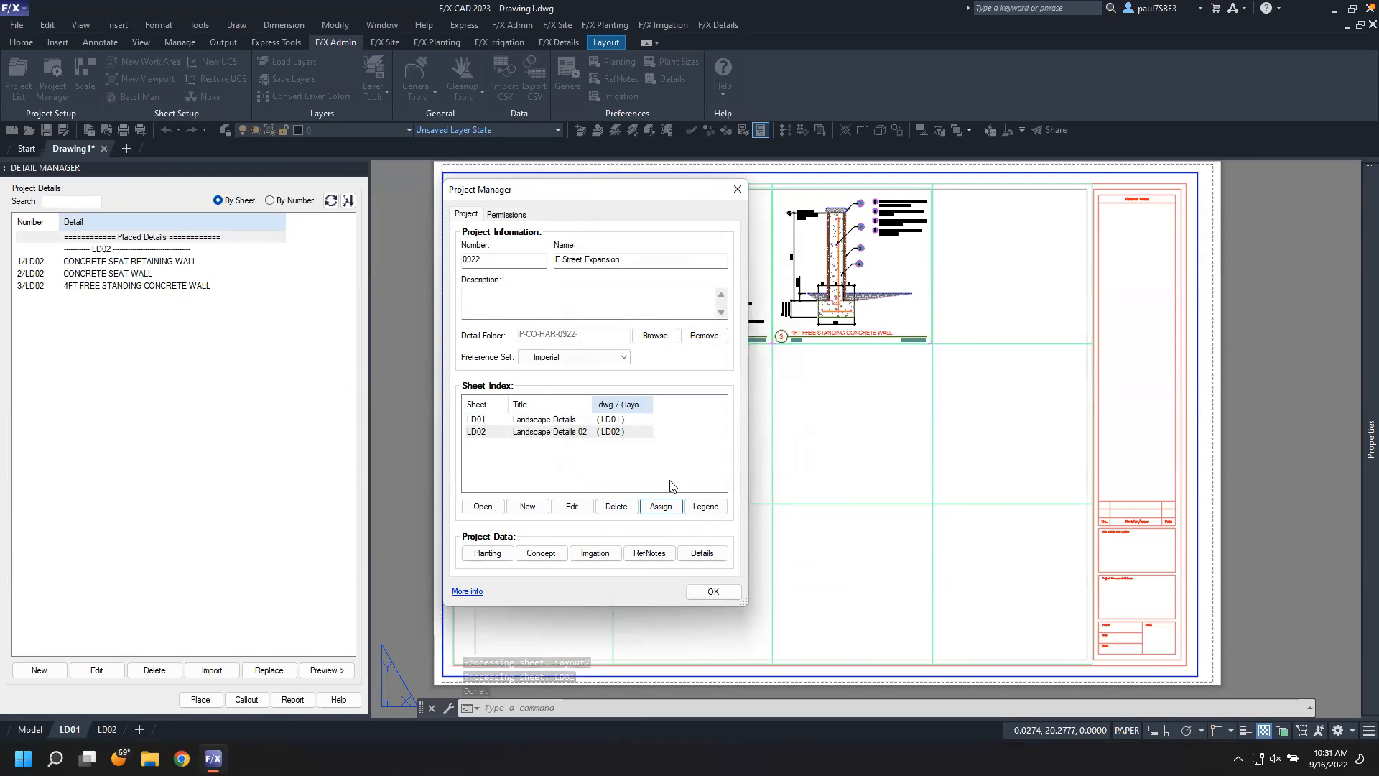
pyautogui.click(711, 591)
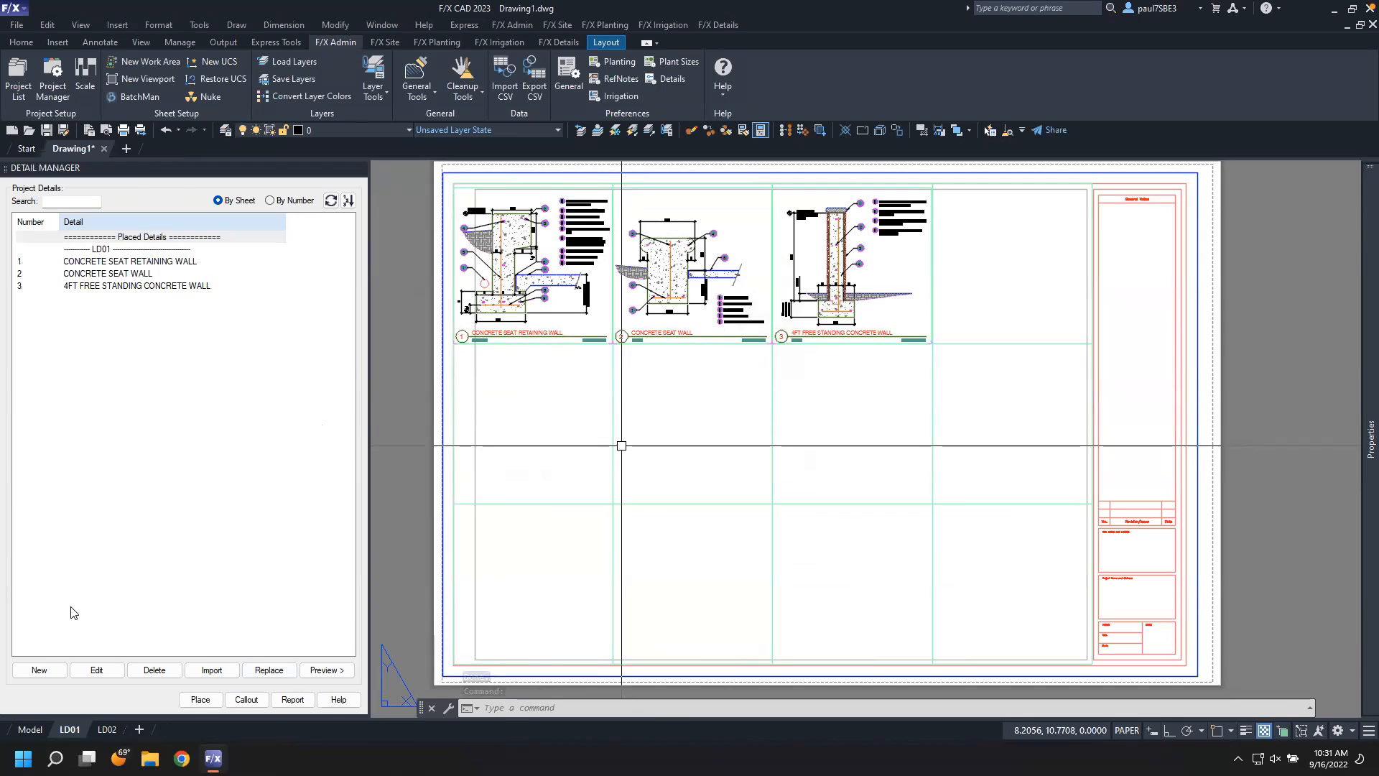
# Open the Detail Explorer and browse to the E Street Expansion (0922) project folder under Projects, Commercial, Harold
pyautogui.click(57, 669)
pyautogui.click(559, 43)
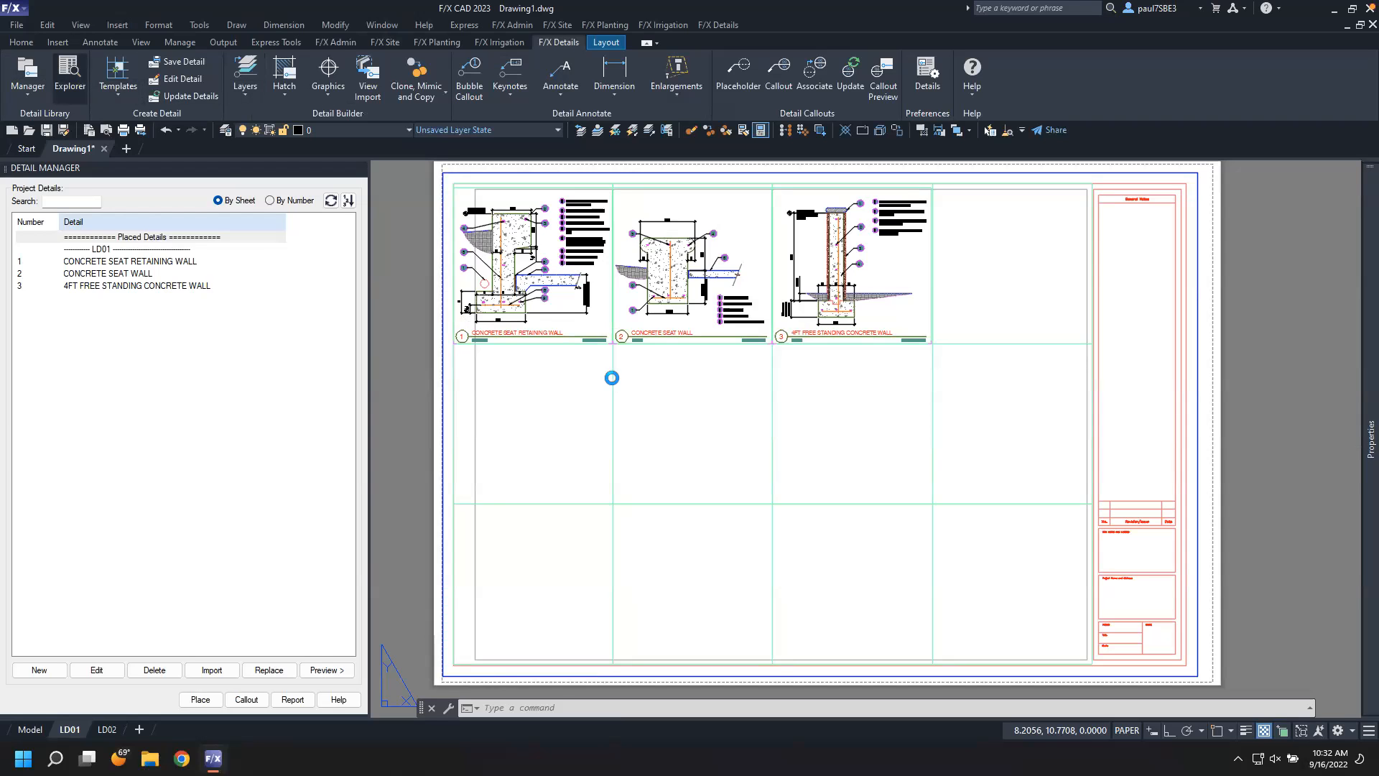
pyautogui.click(457, 297)
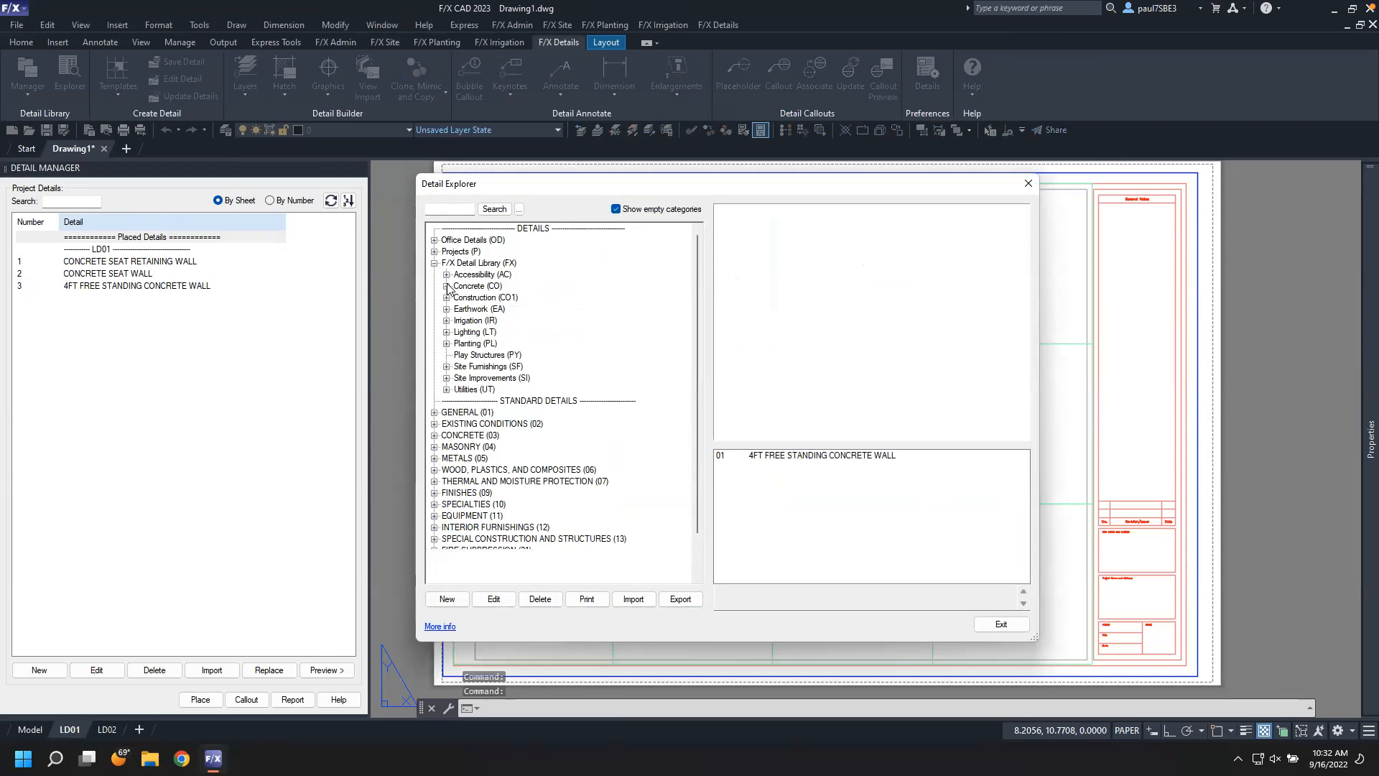
pyautogui.click(446, 286)
pyautogui.click(434, 263)
pyautogui.click(434, 252)
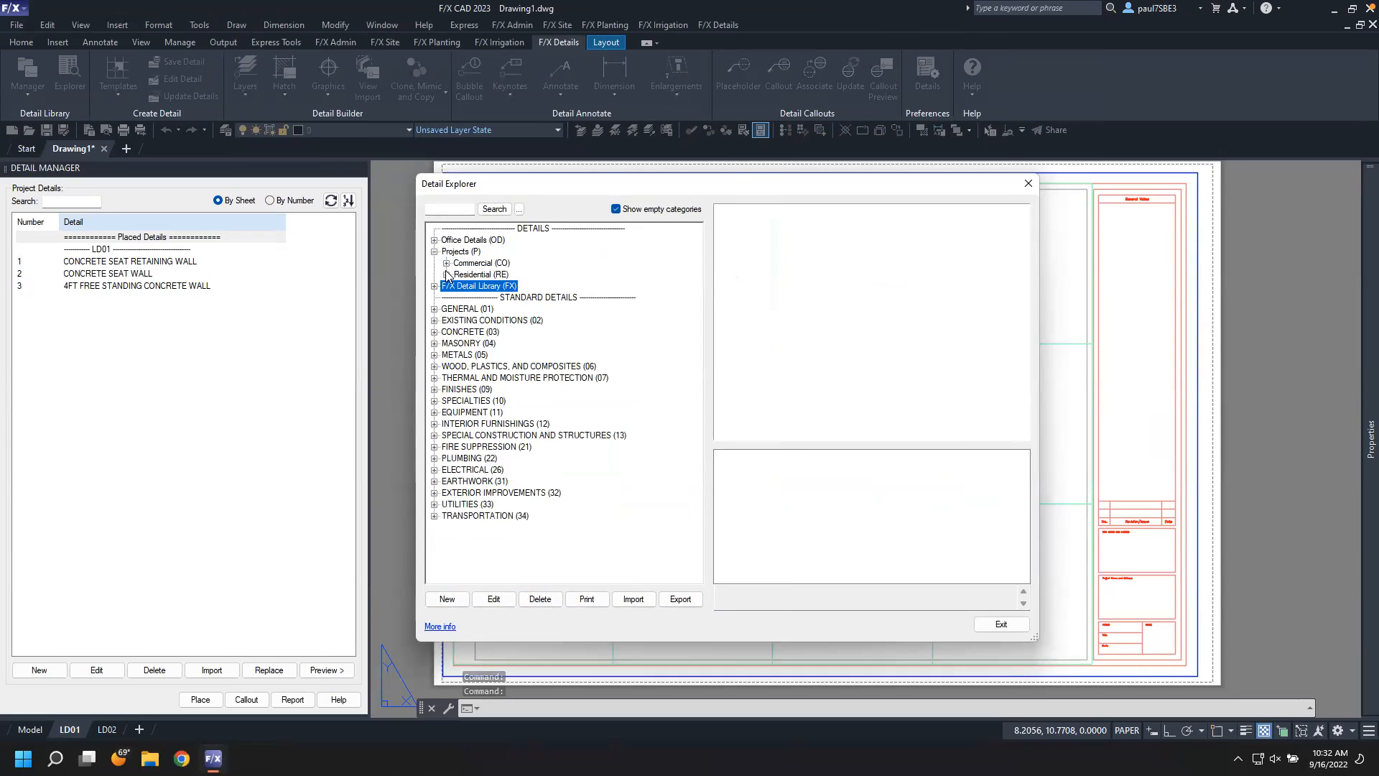
pyautogui.click(446, 263)
pyautogui.click(458, 286)
pyautogui.click(492, 297)
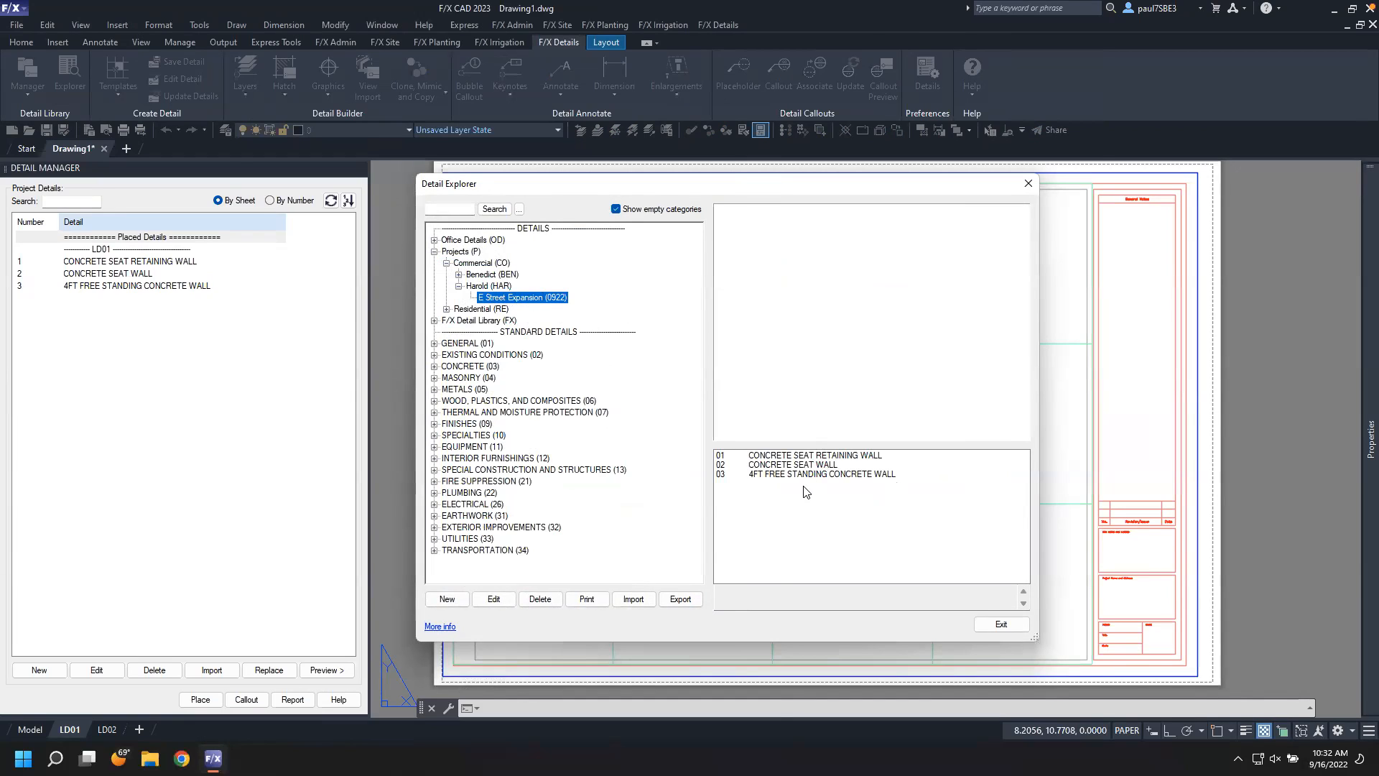
# Copy the IRRIGATION BUBBLER (2) W/ LAYOUT detail from the library's Irrigation Bubblers standard details into the E Street Expansion (0922) project
pyautogui.click(435, 321)
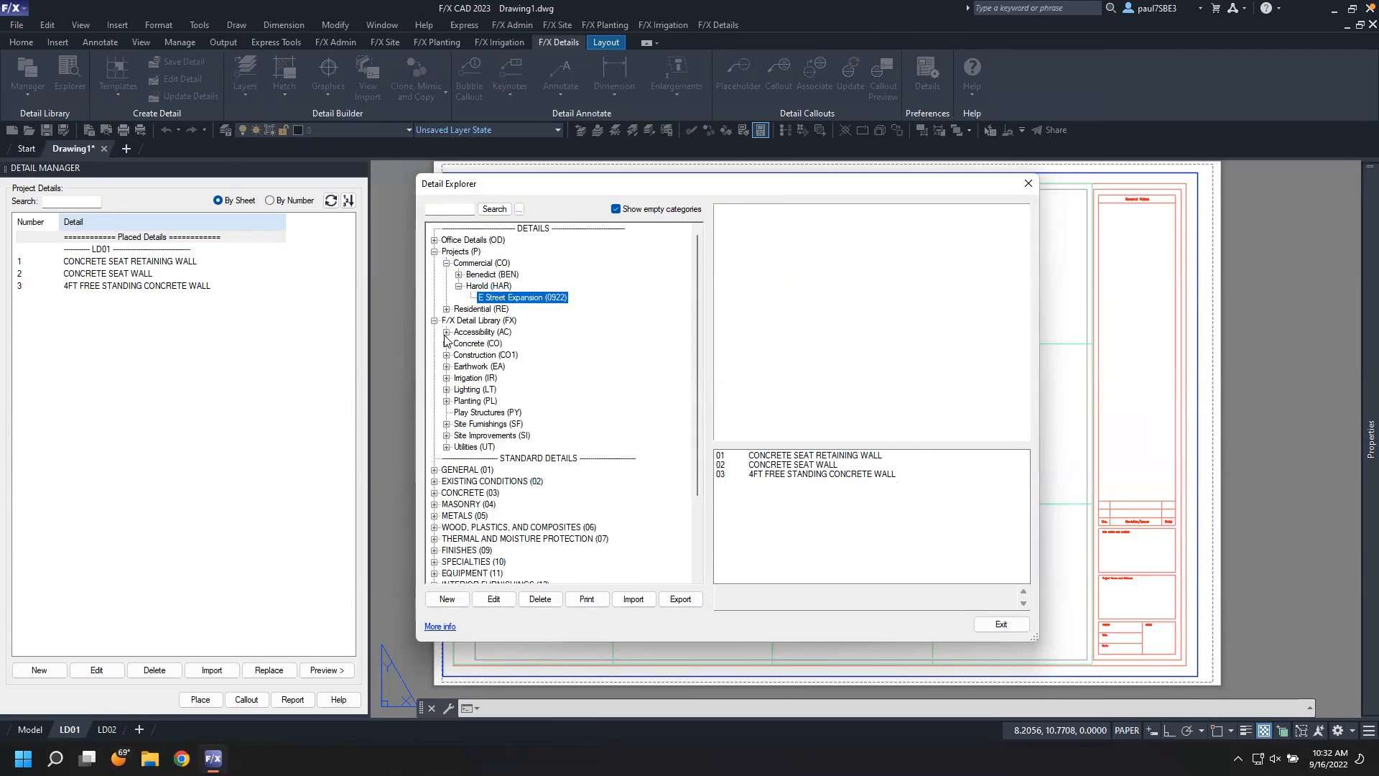
pyautogui.click(446, 379)
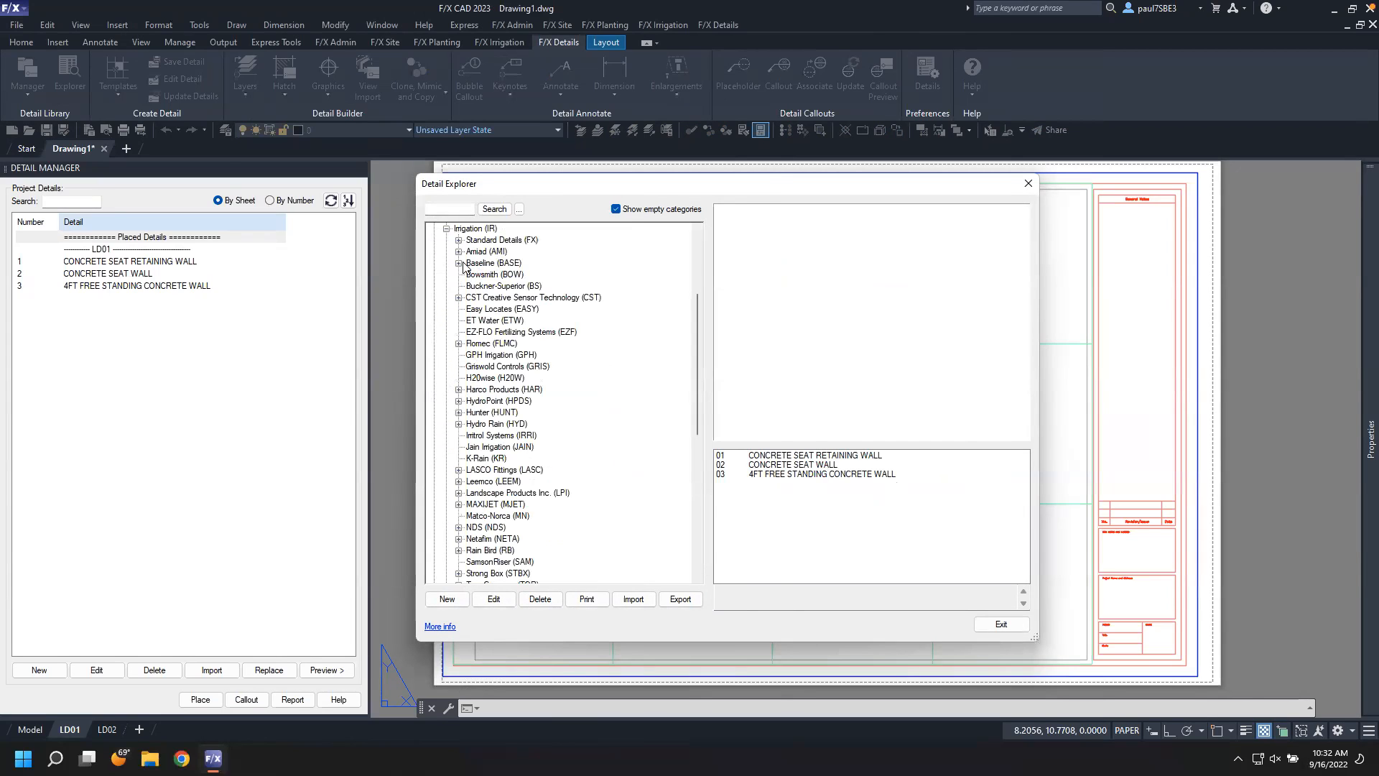
pyautogui.click(458, 240)
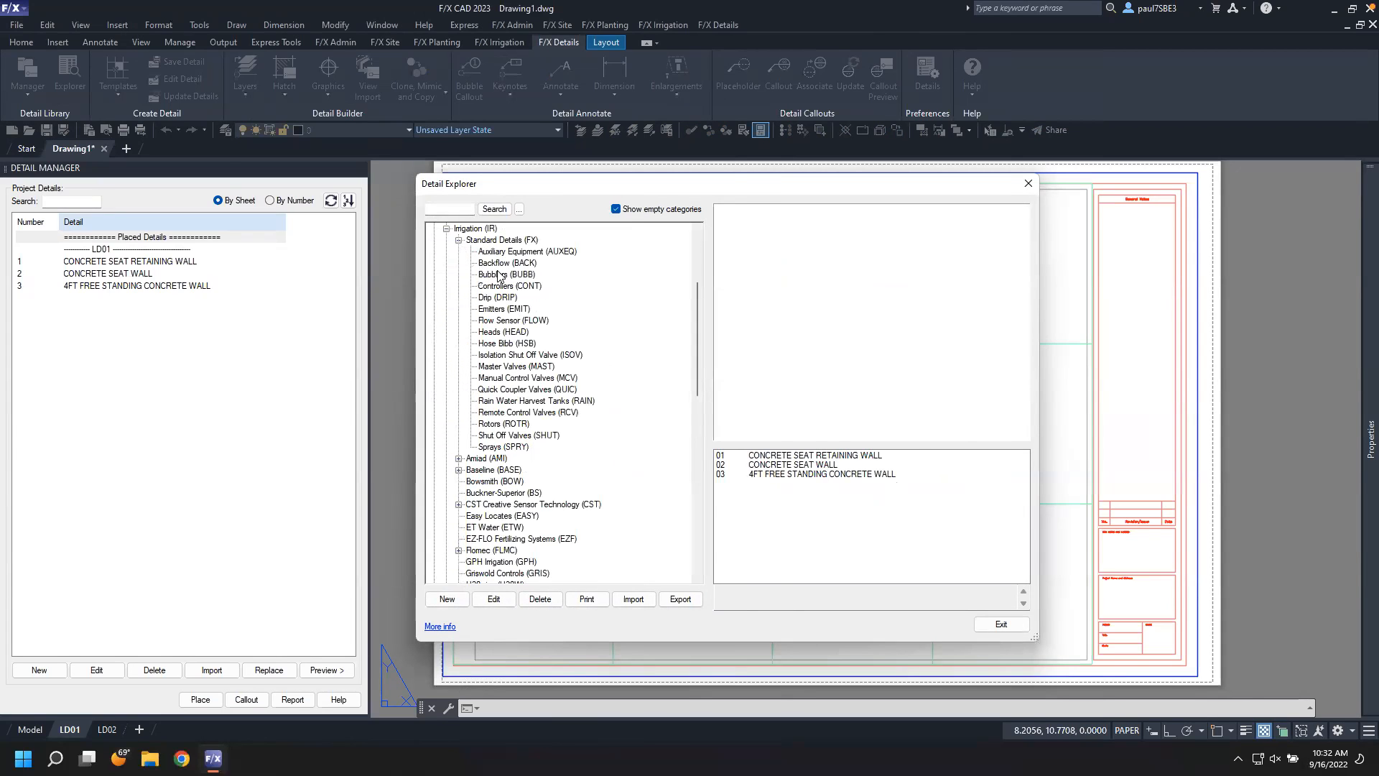
pyautogui.scroll(2, 542, 346)
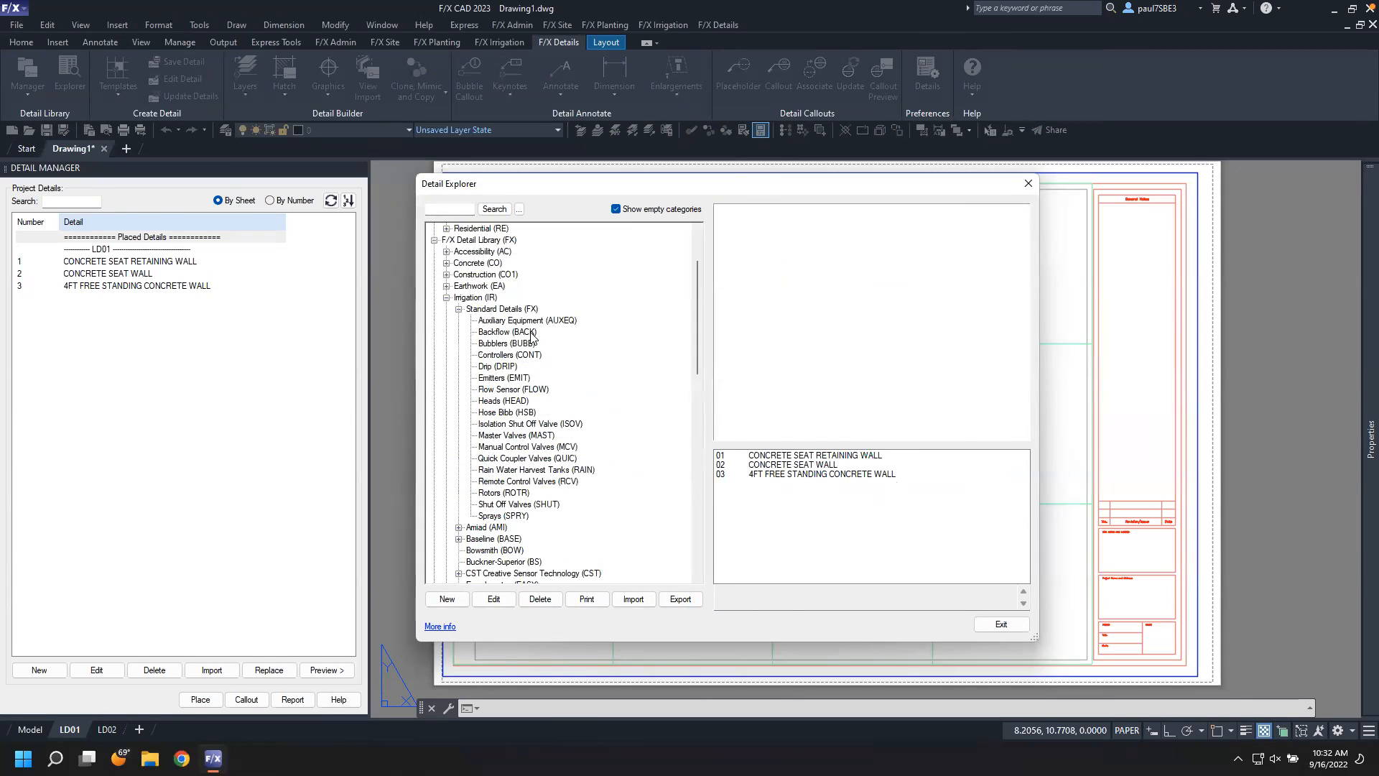
pyautogui.click(522, 344)
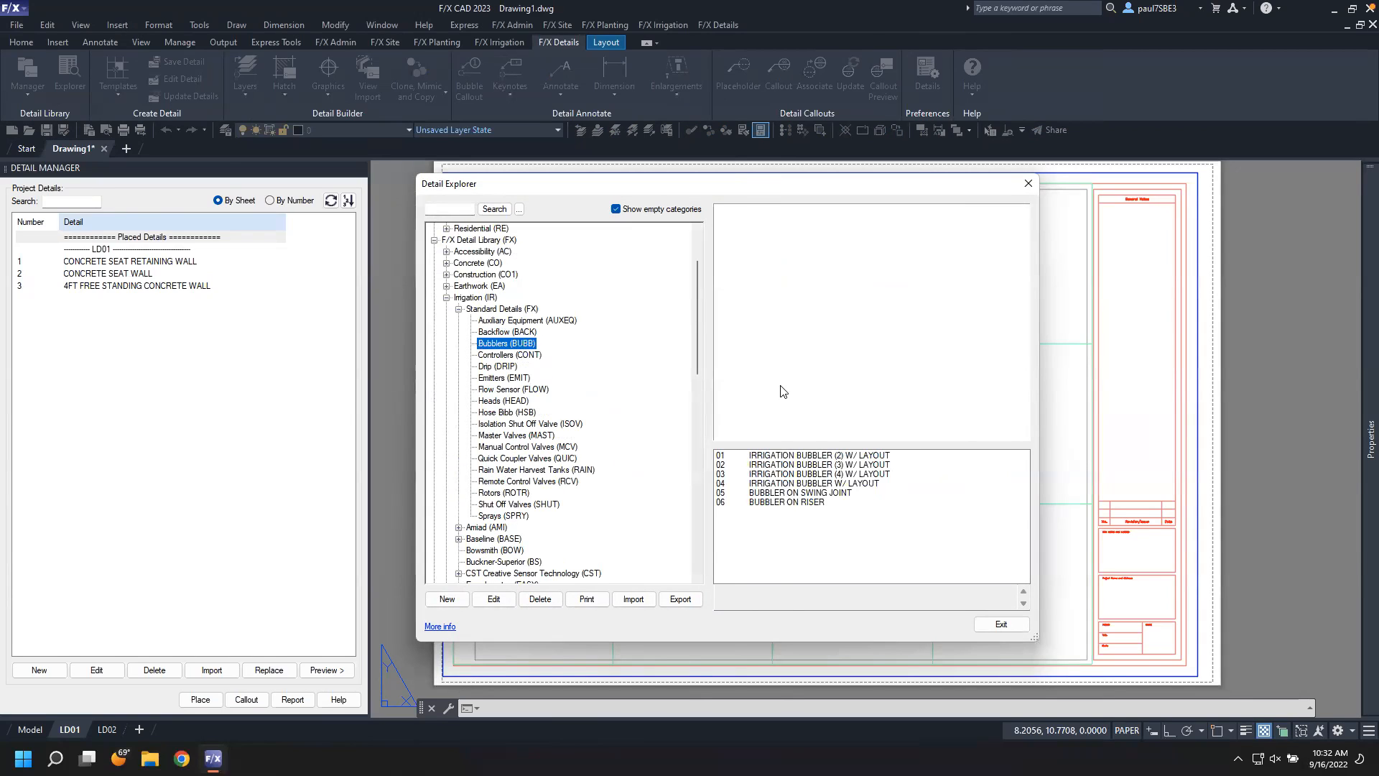
pyautogui.click(812, 456)
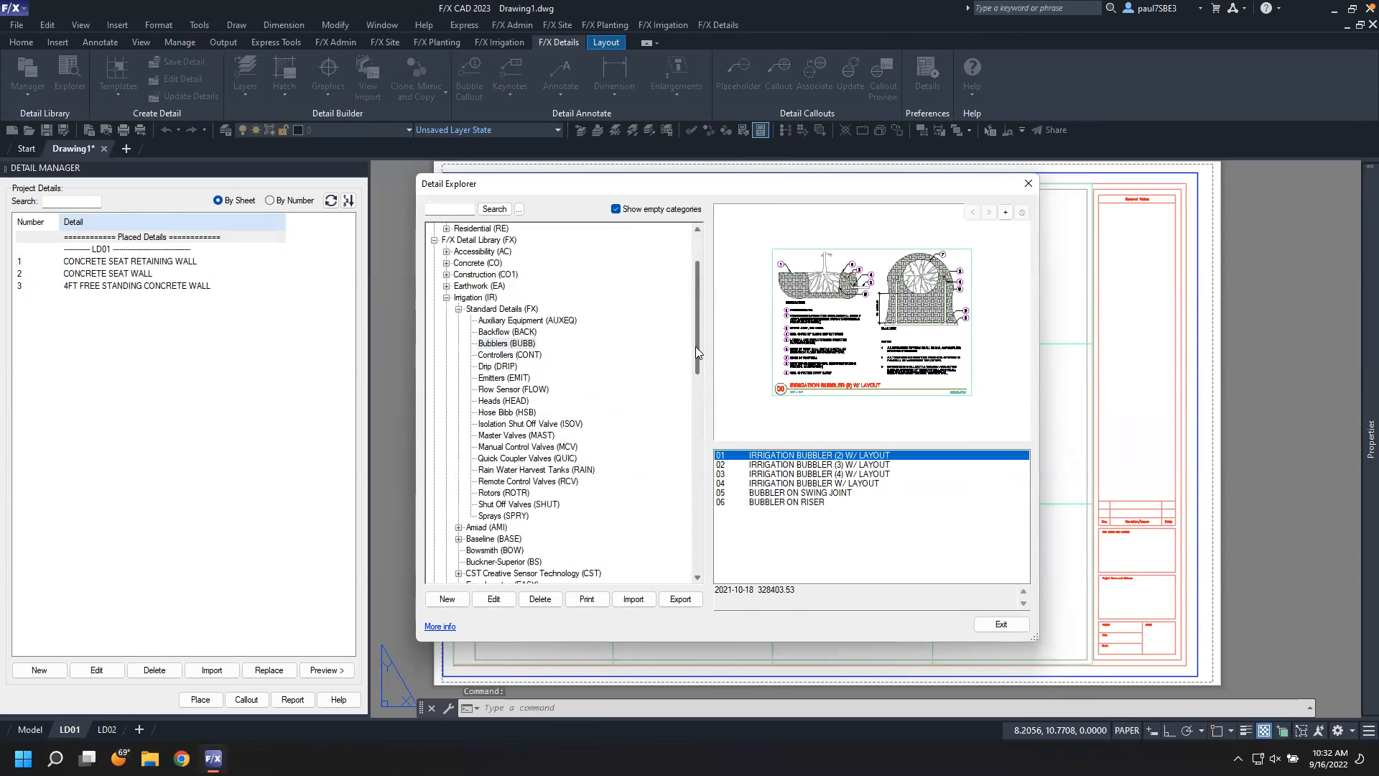
pyautogui.scroll(3, 695, 346)
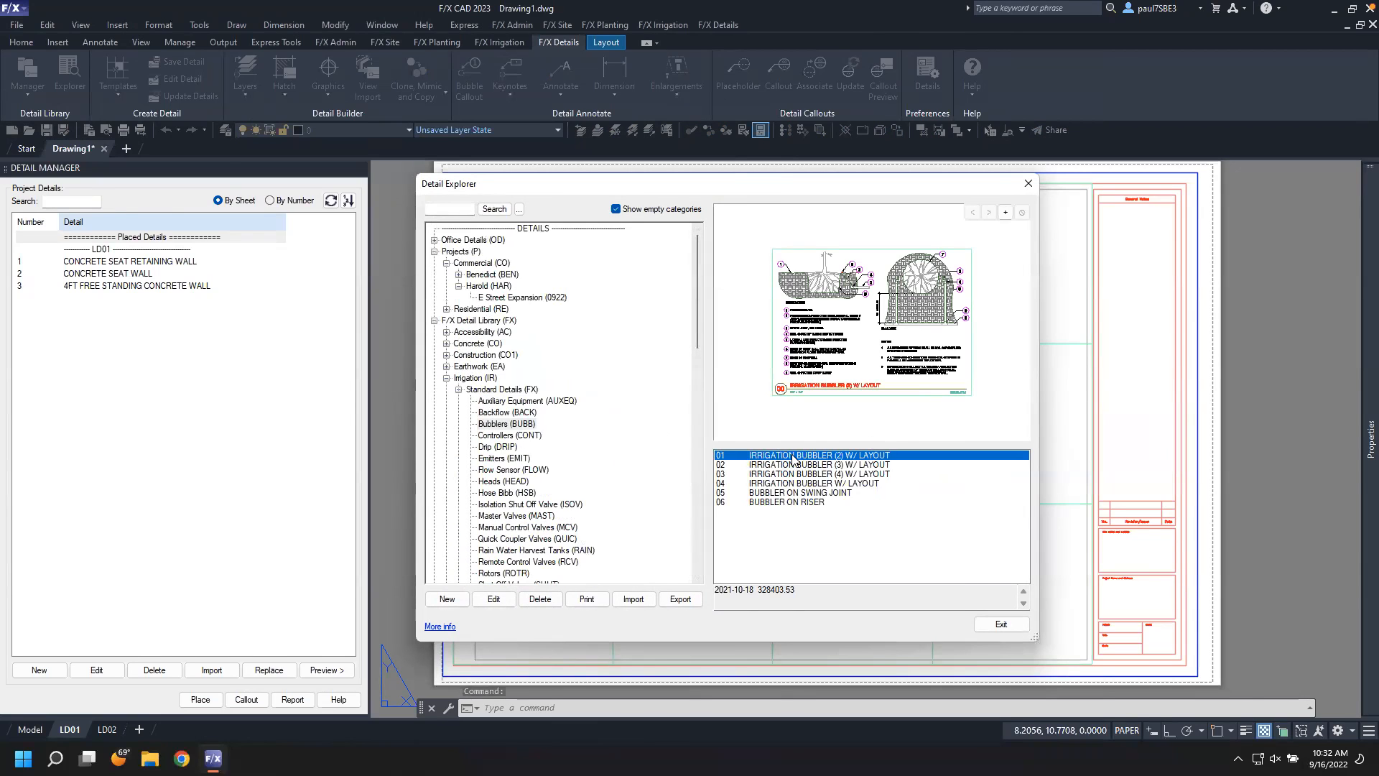
pyautogui.moveTo(791, 455); pyautogui.dragTo(550, 301)
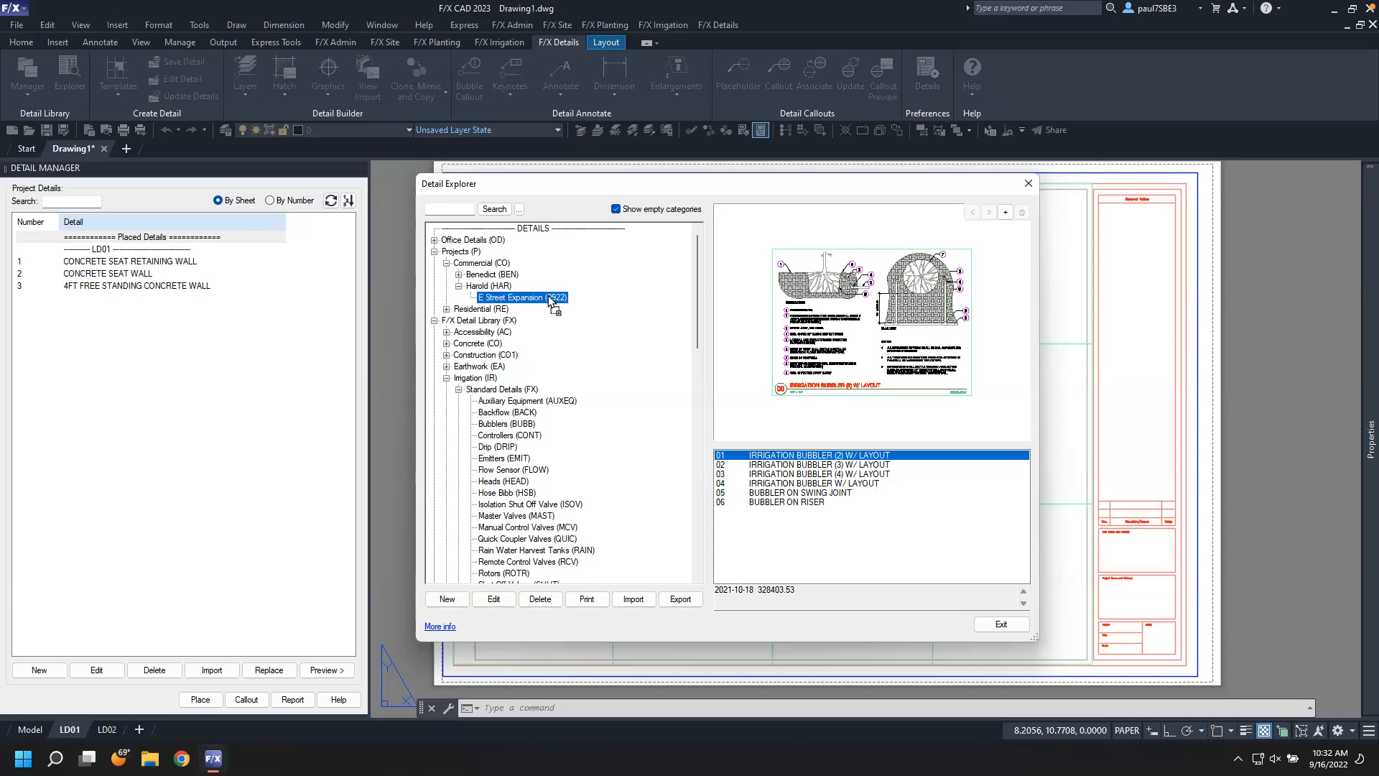
pyautogui.moveTo(551, 300); pyautogui.dragTo(551, 300)
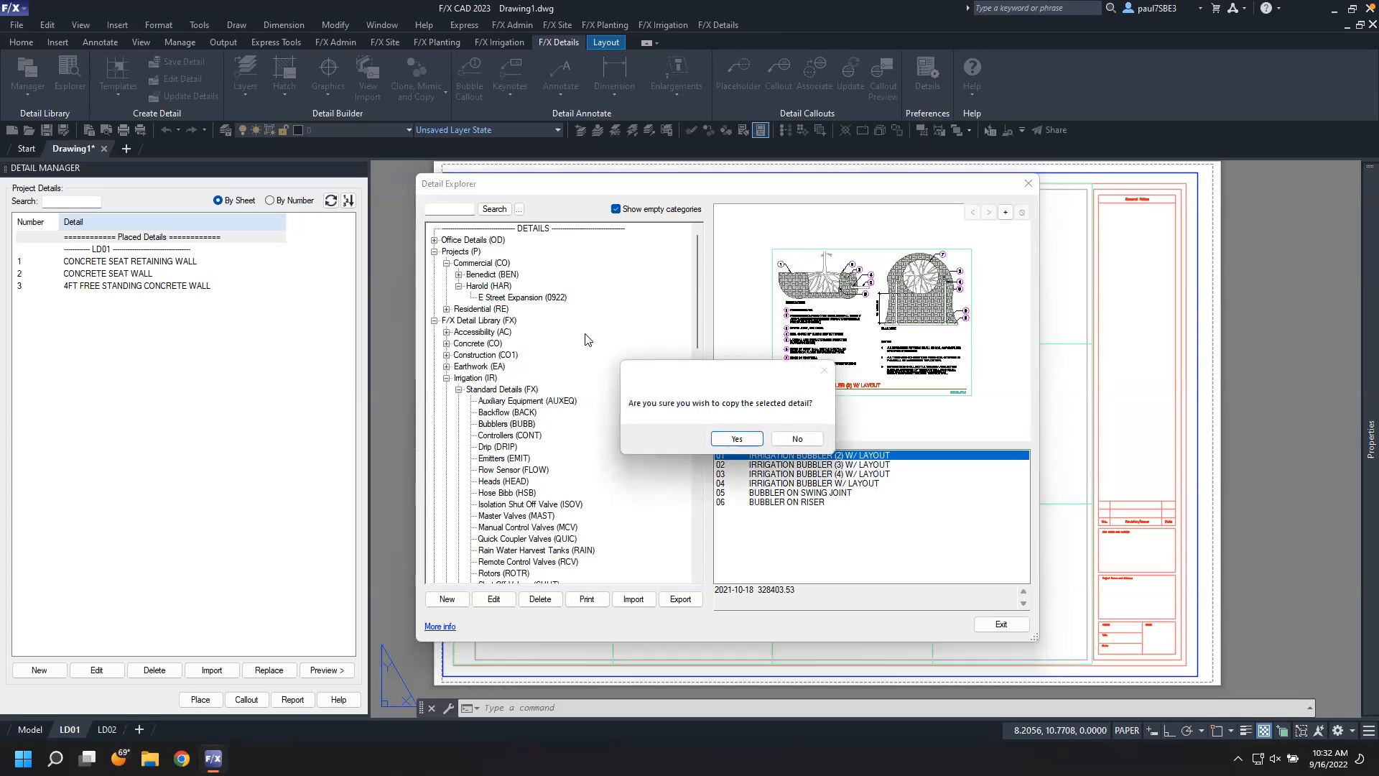
pyautogui.click(744, 438)
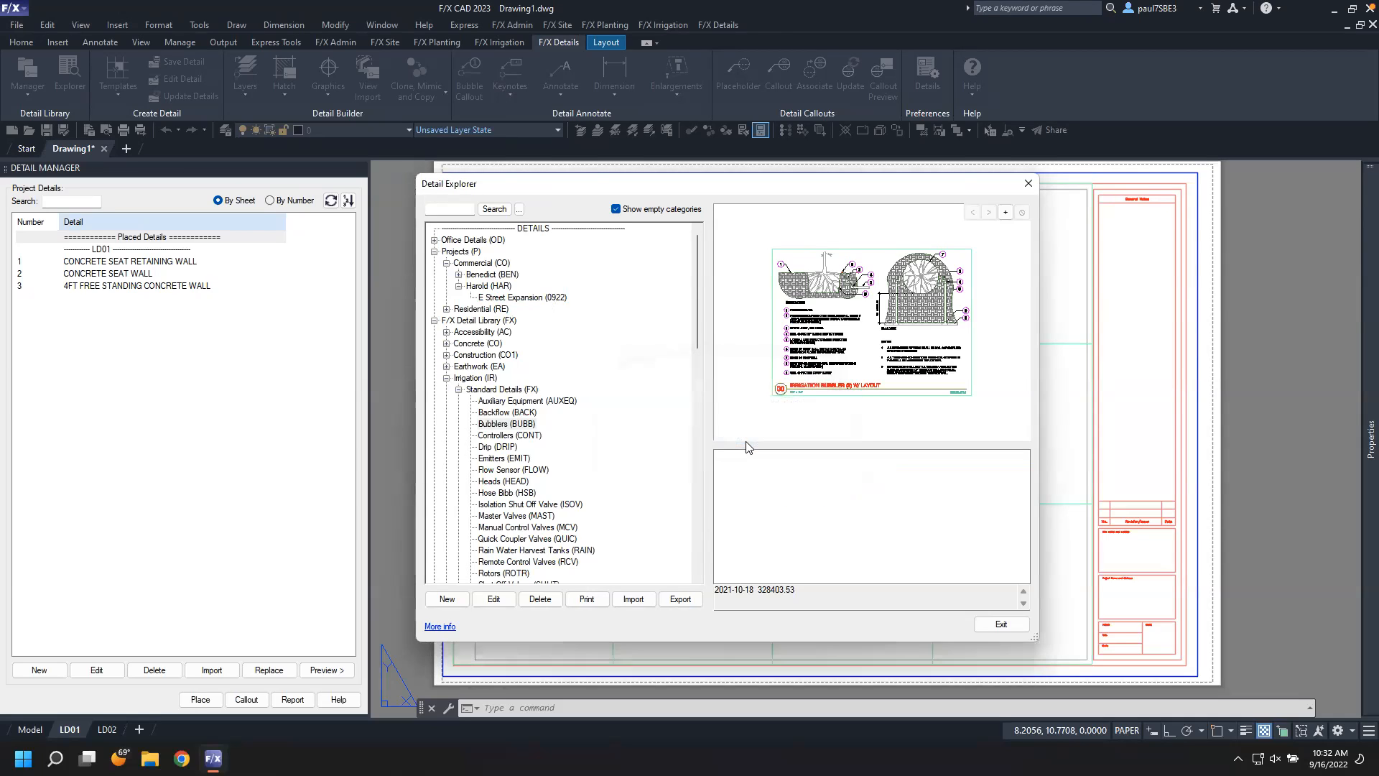
# Review the E Street Expansion project's detail list, select the bubbler detail, and close the Detail Explorer
pyautogui.click(560, 300)
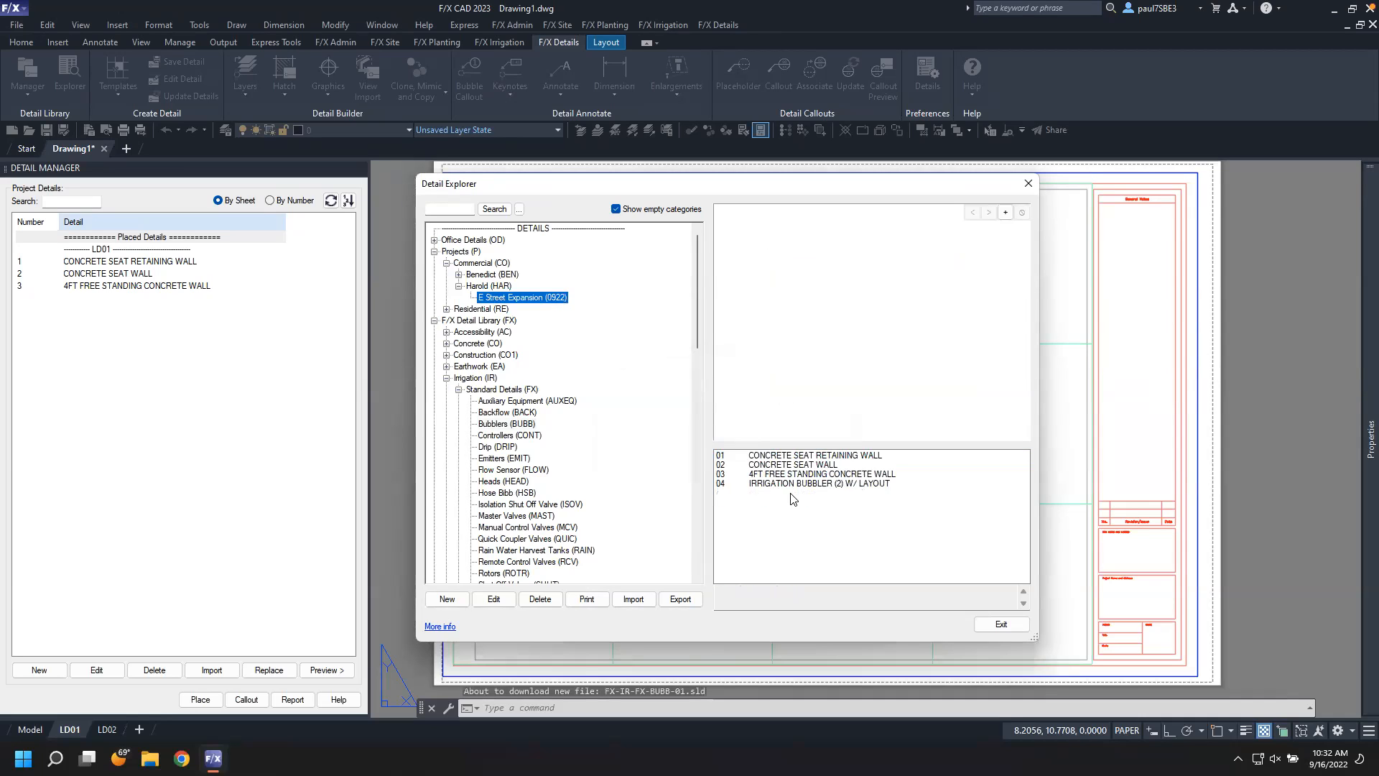
pyautogui.click(794, 483)
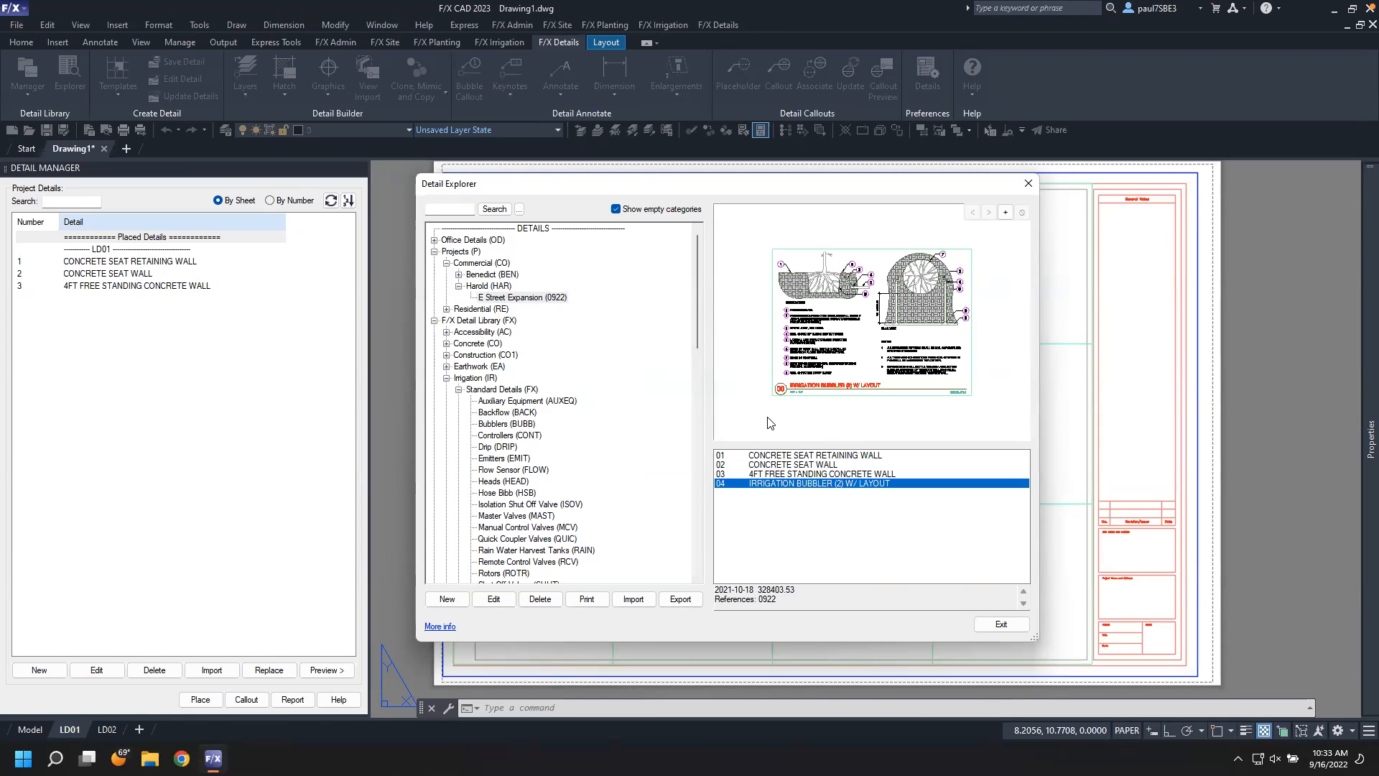
pyautogui.click(1000, 622)
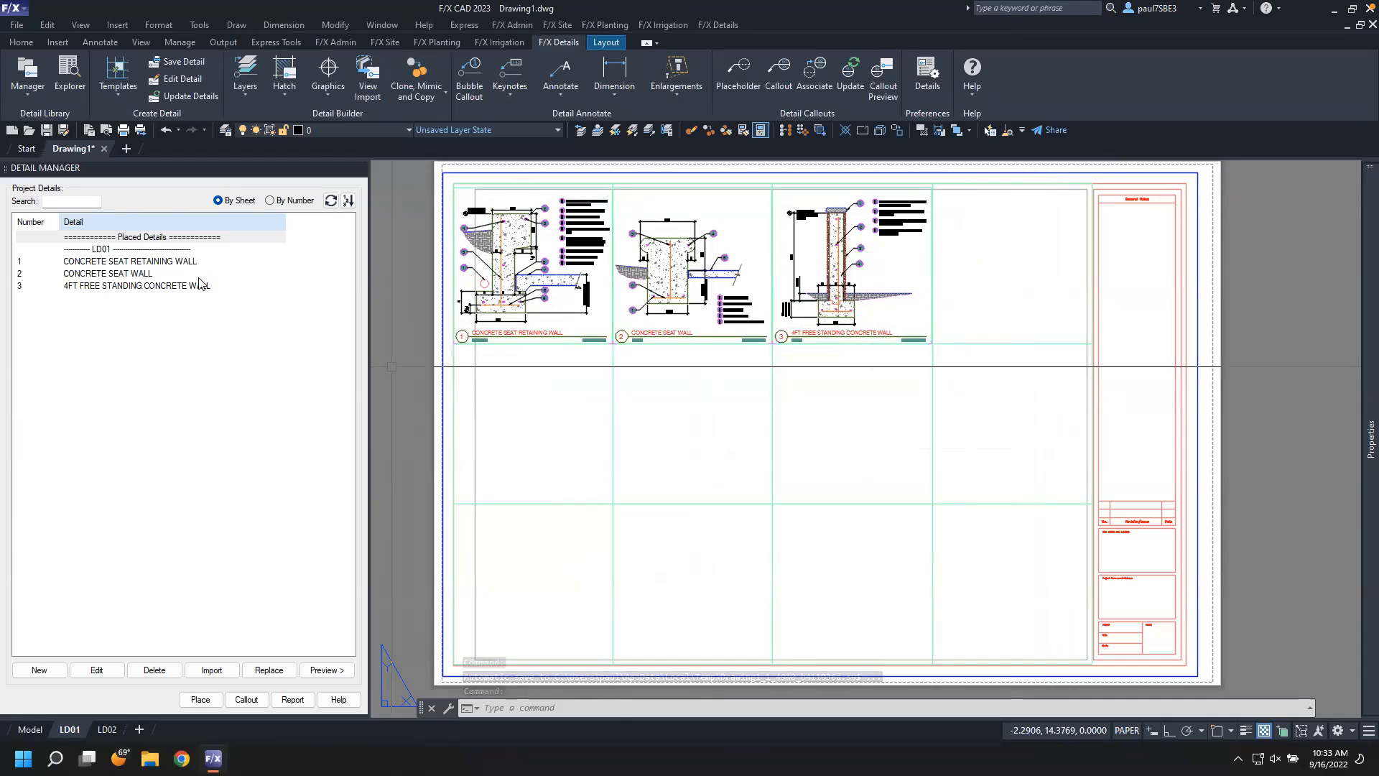
# Refresh the Detail Manager's project detail list and select the IRRIGATION BUBBLER (2) W/ LAYOUT detail
pyautogui.click(331, 201)
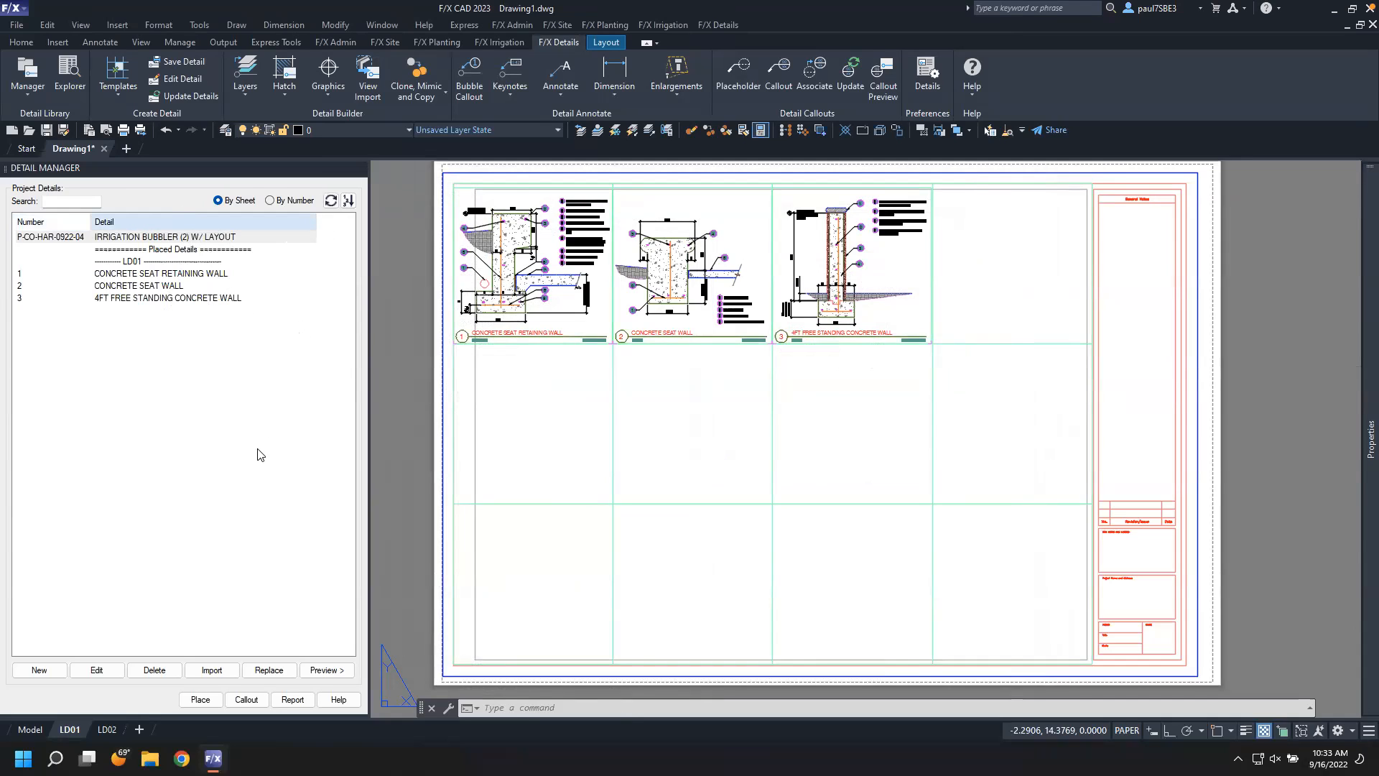
pyautogui.click(180, 237)
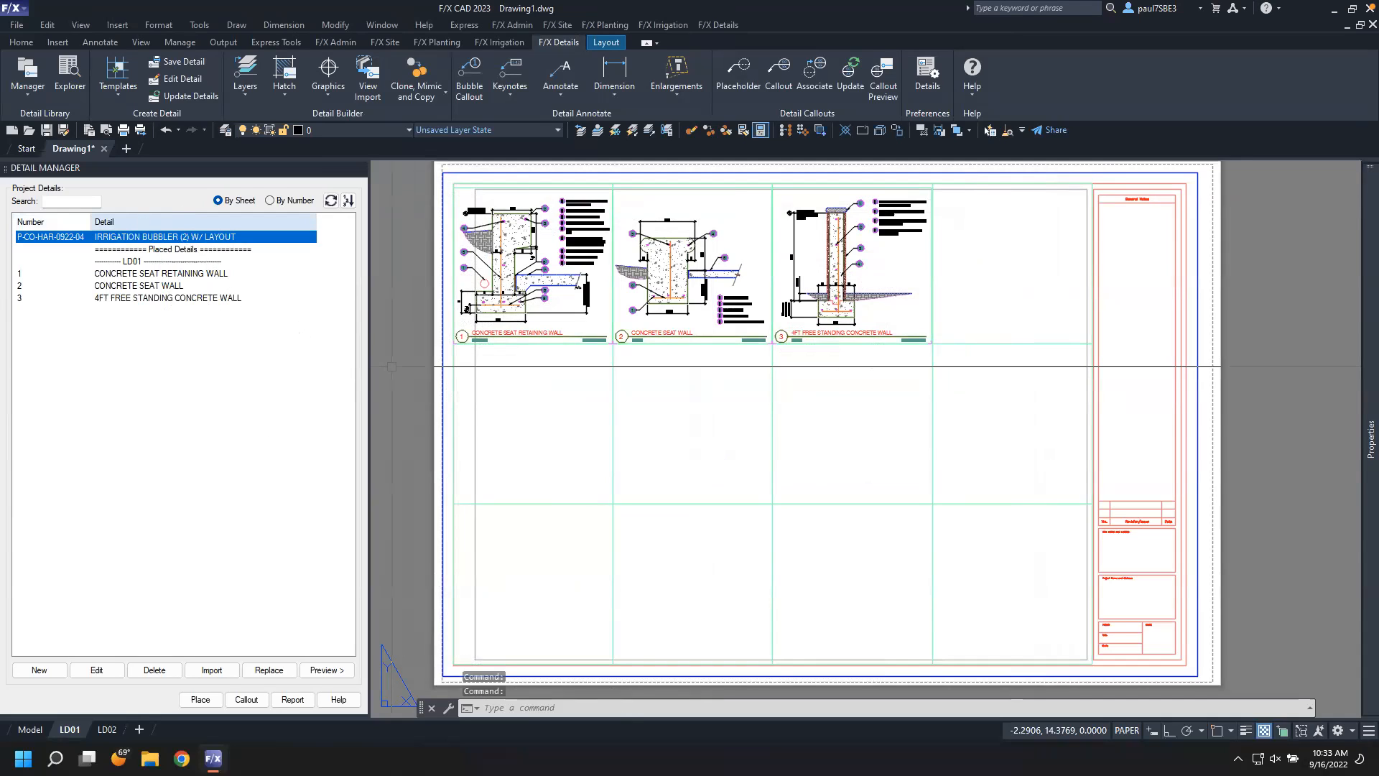
pyautogui.press('Escape')
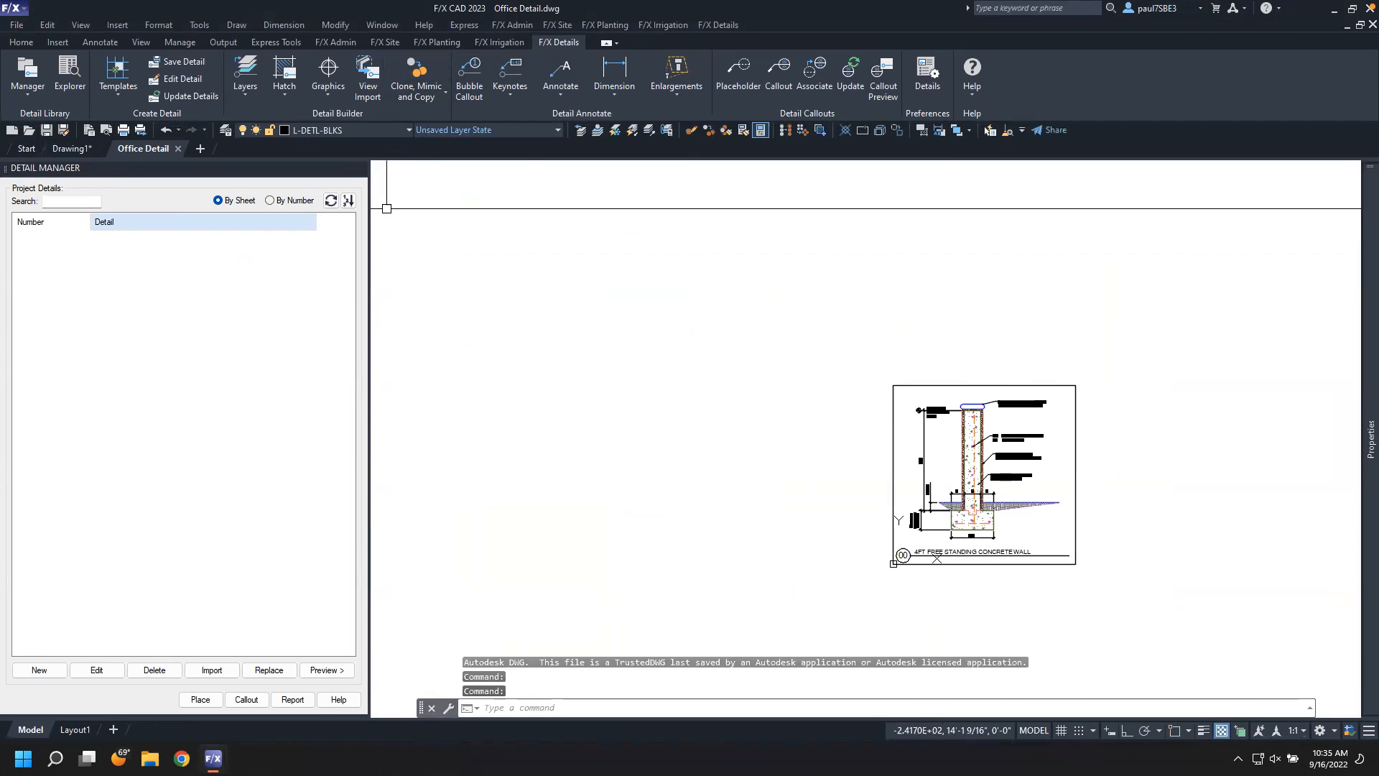
# Zoom into the 4FT FREE STANDING CONCRETE WALL detail and inspect the brick cap leader's properties
pyautogui.scroll(4, 888, 563)
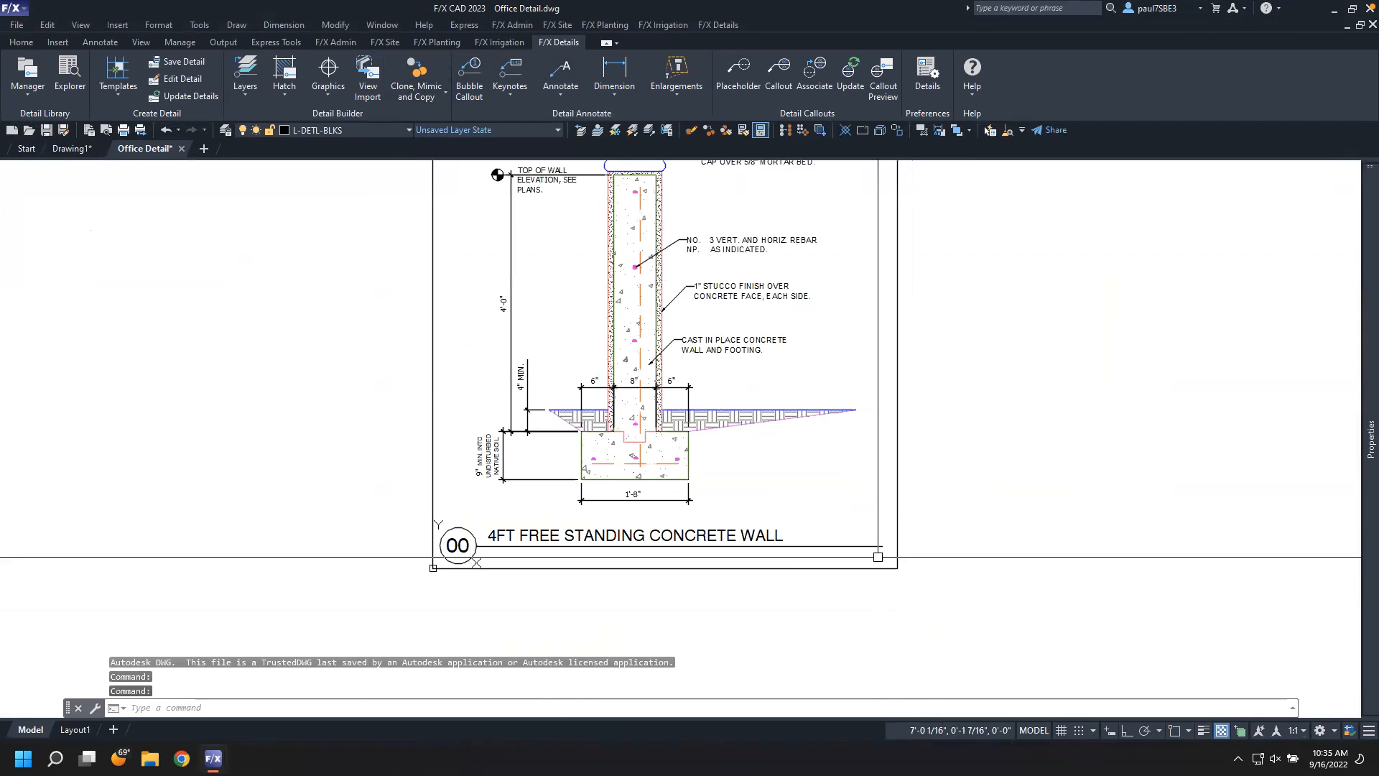
pyautogui.moveTo(782, 476); pyautogui.dragTo(782, 547, button='middle')
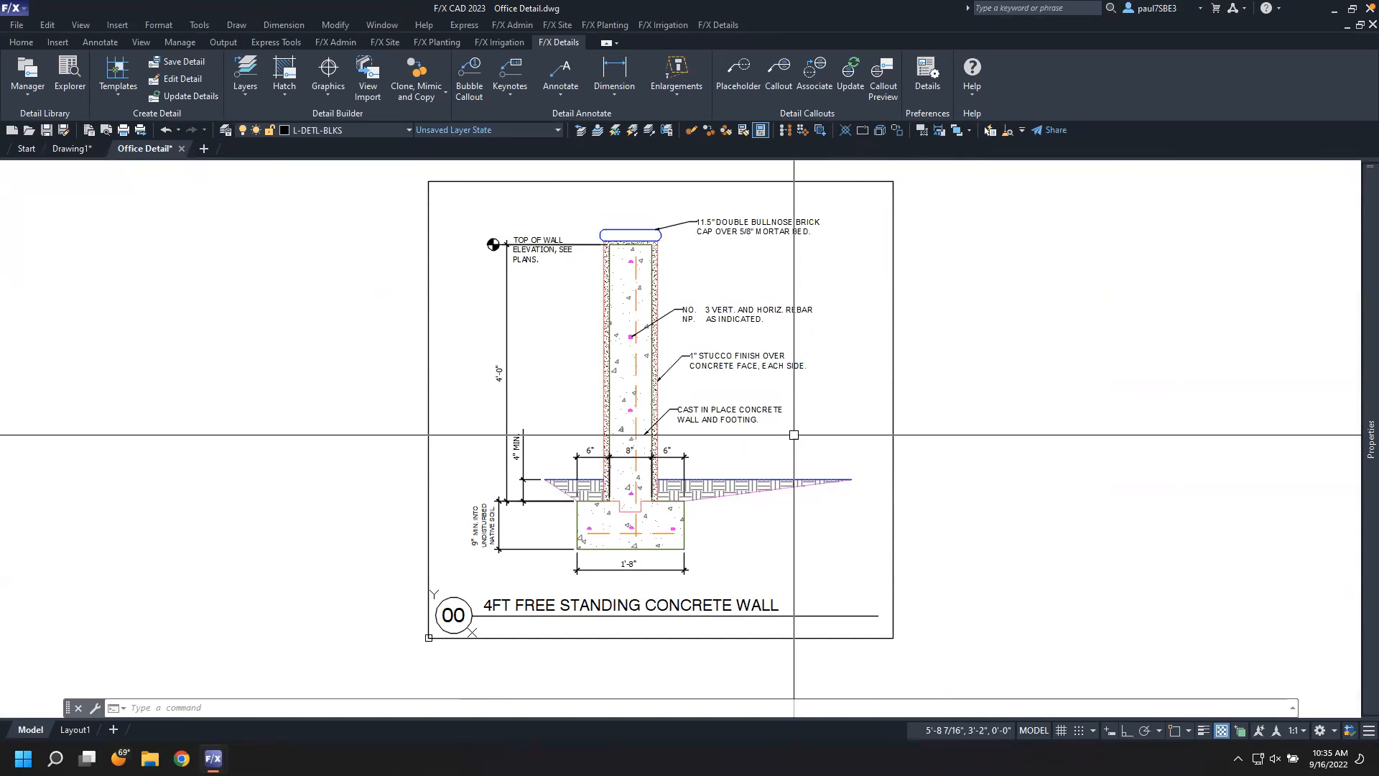
pyautogui.click(744, 224)
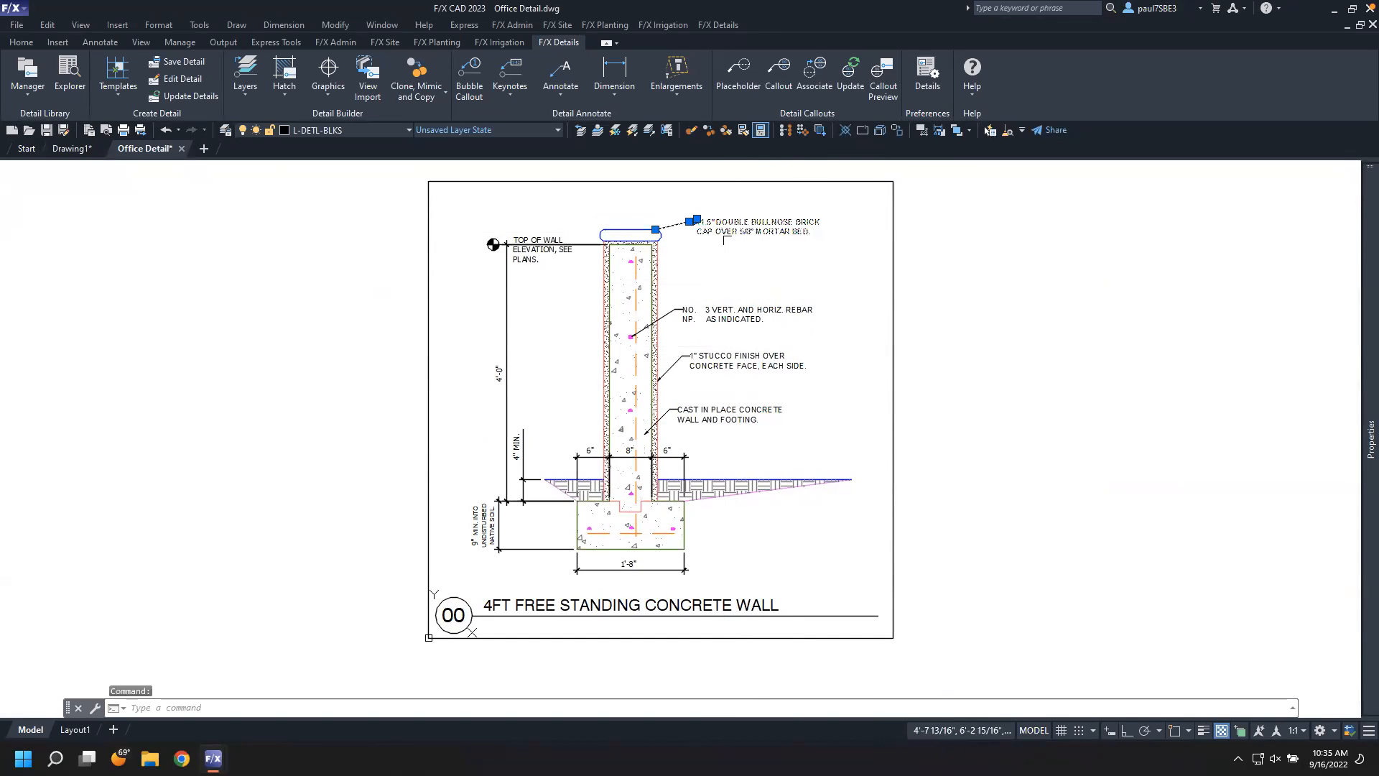
pyautogui.hotkey('ctrl', '1')
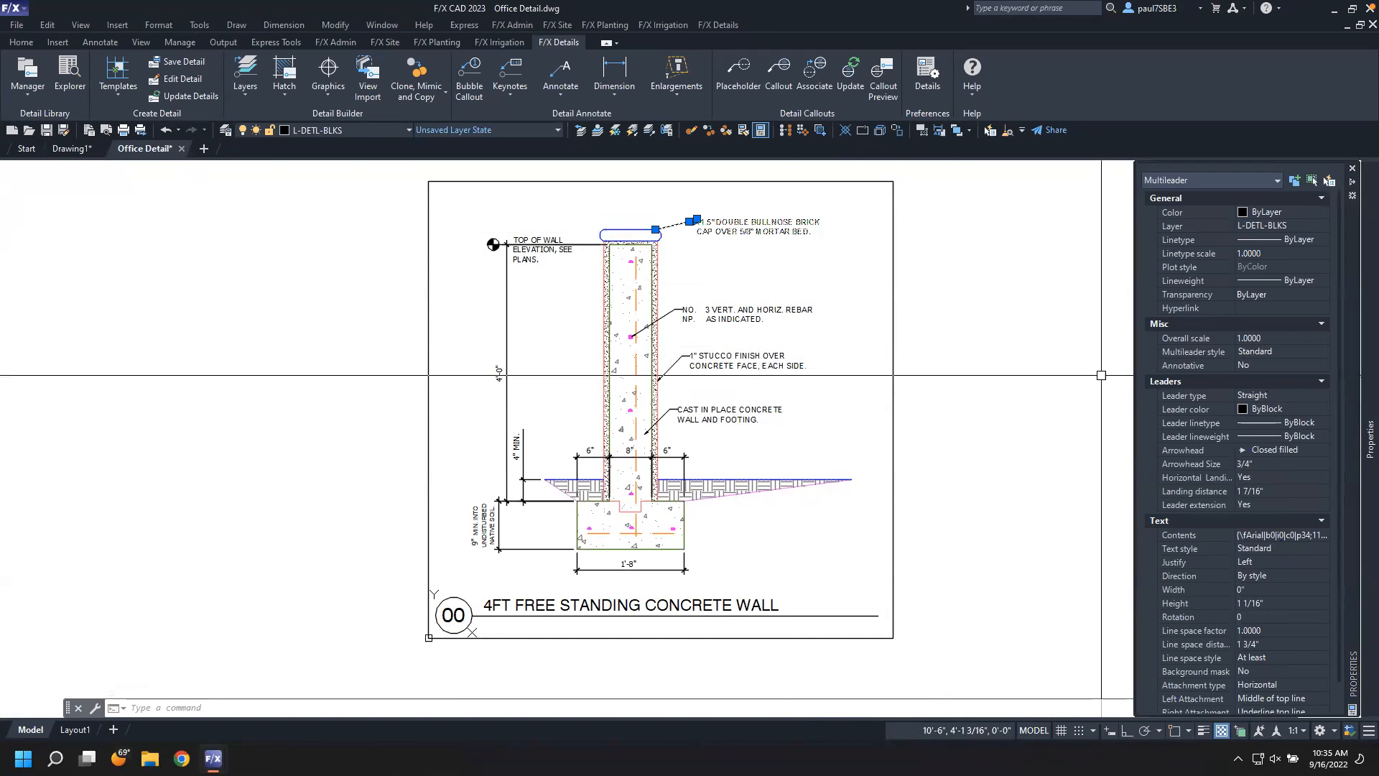
pyautogui.press('Escape')
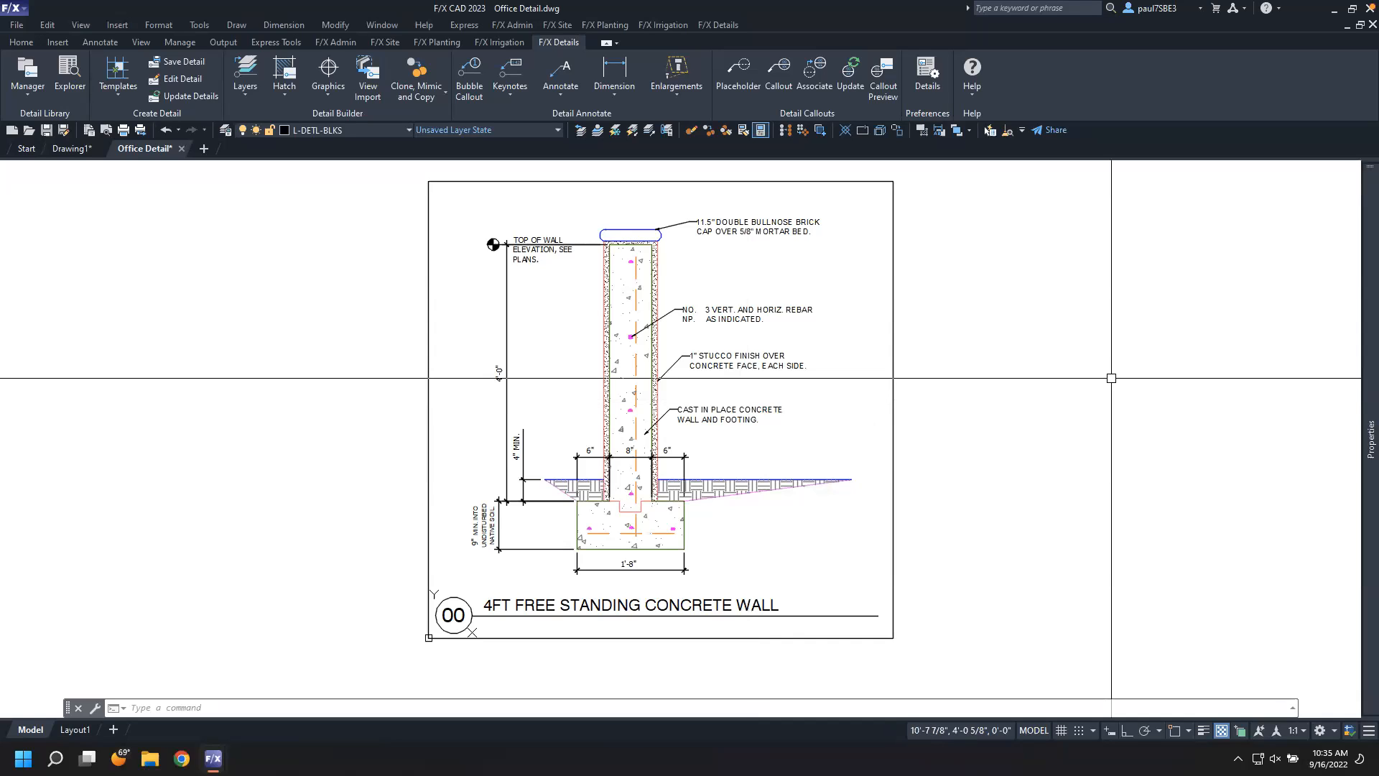
pyautogui.click(941, 414)
pyautogui.press('Escape')
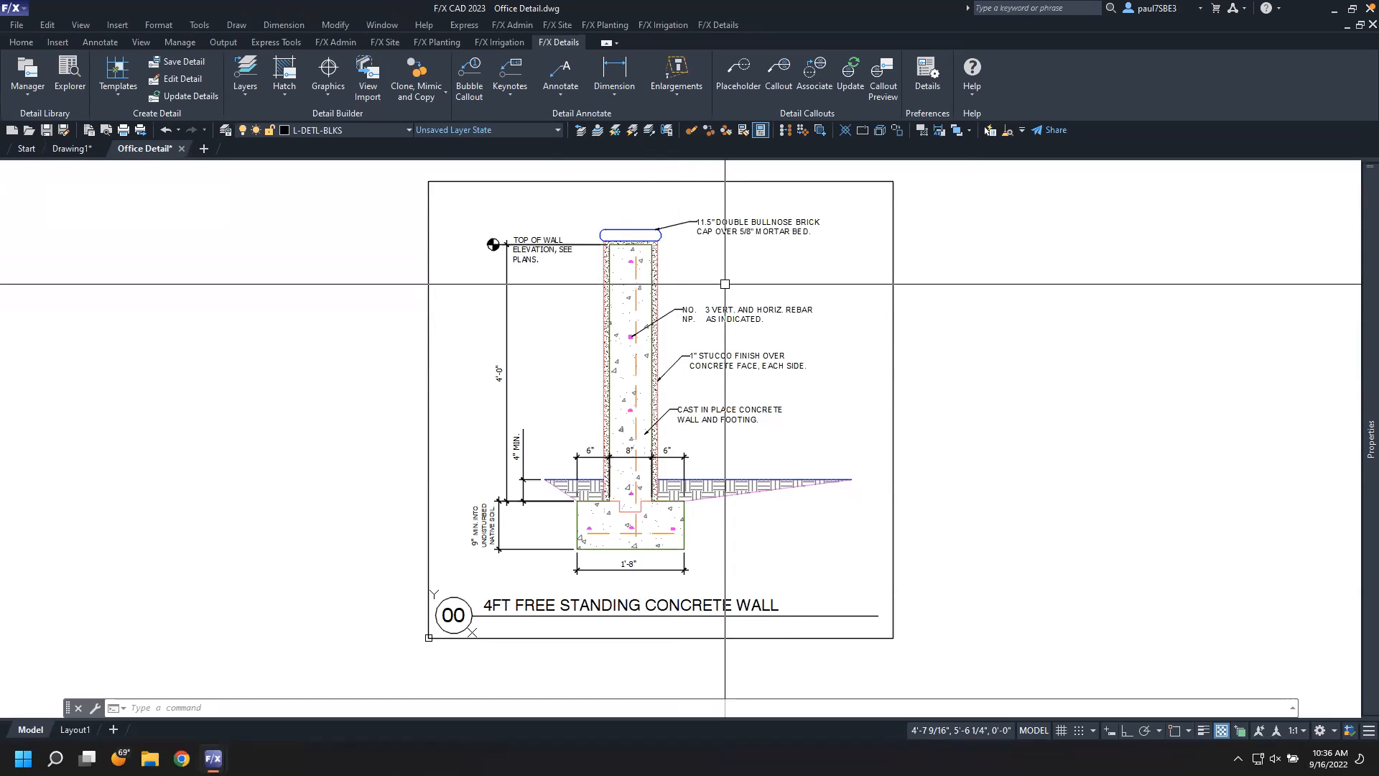
# Open the drawing units settings and close them without changes
pyautogui.write('UN')
pyautogui.press('Return')
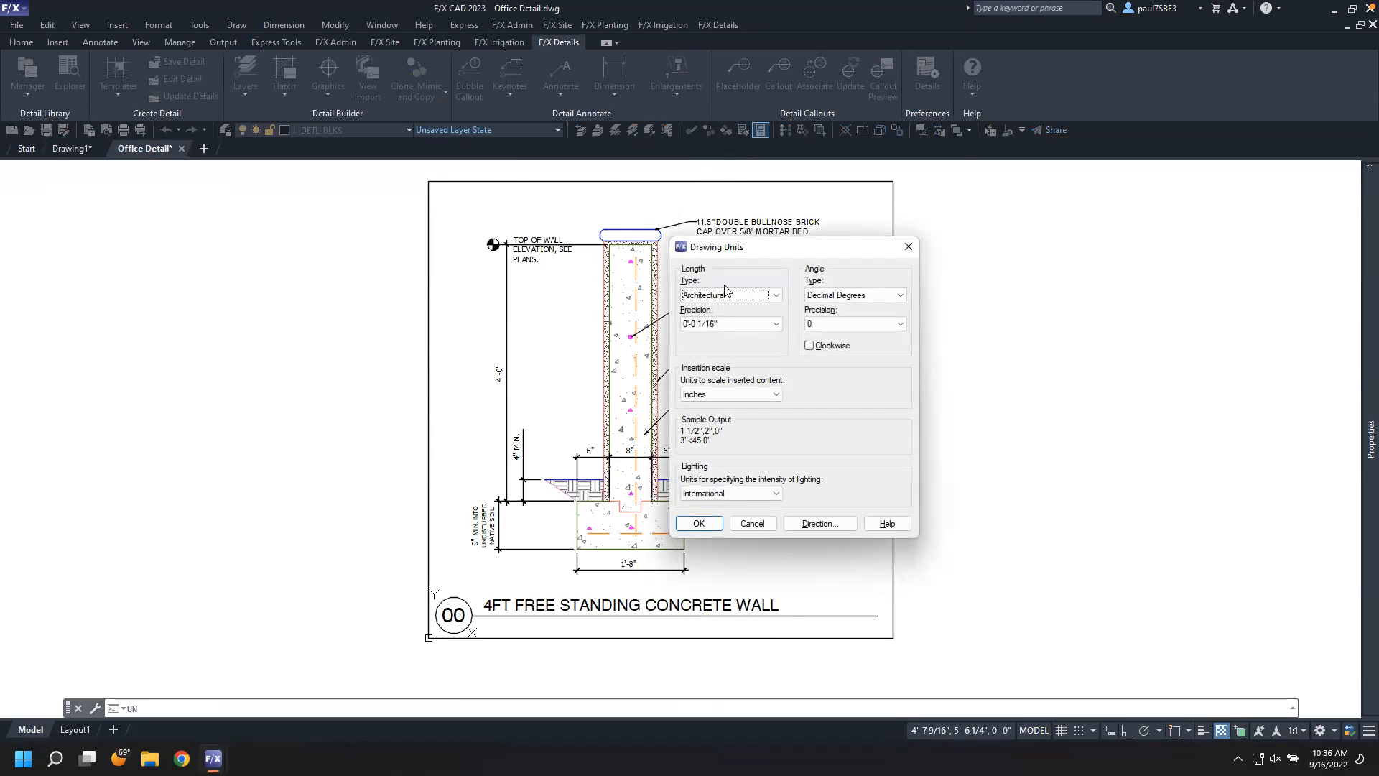
pyautogui.click(765, 527)
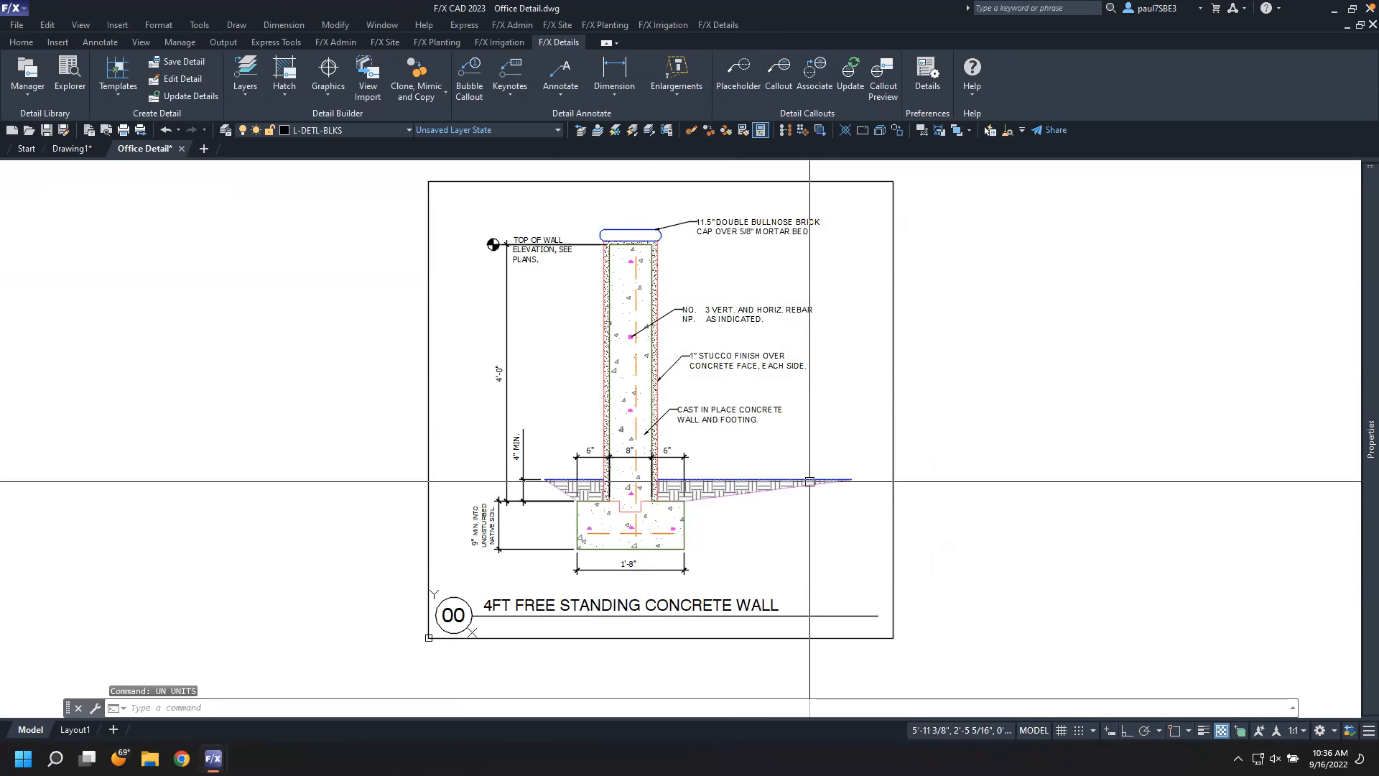
# Measure the distance from the footing's left edge to the wall face with the Distance command
pyautogui.scroll(5, 705, 470)
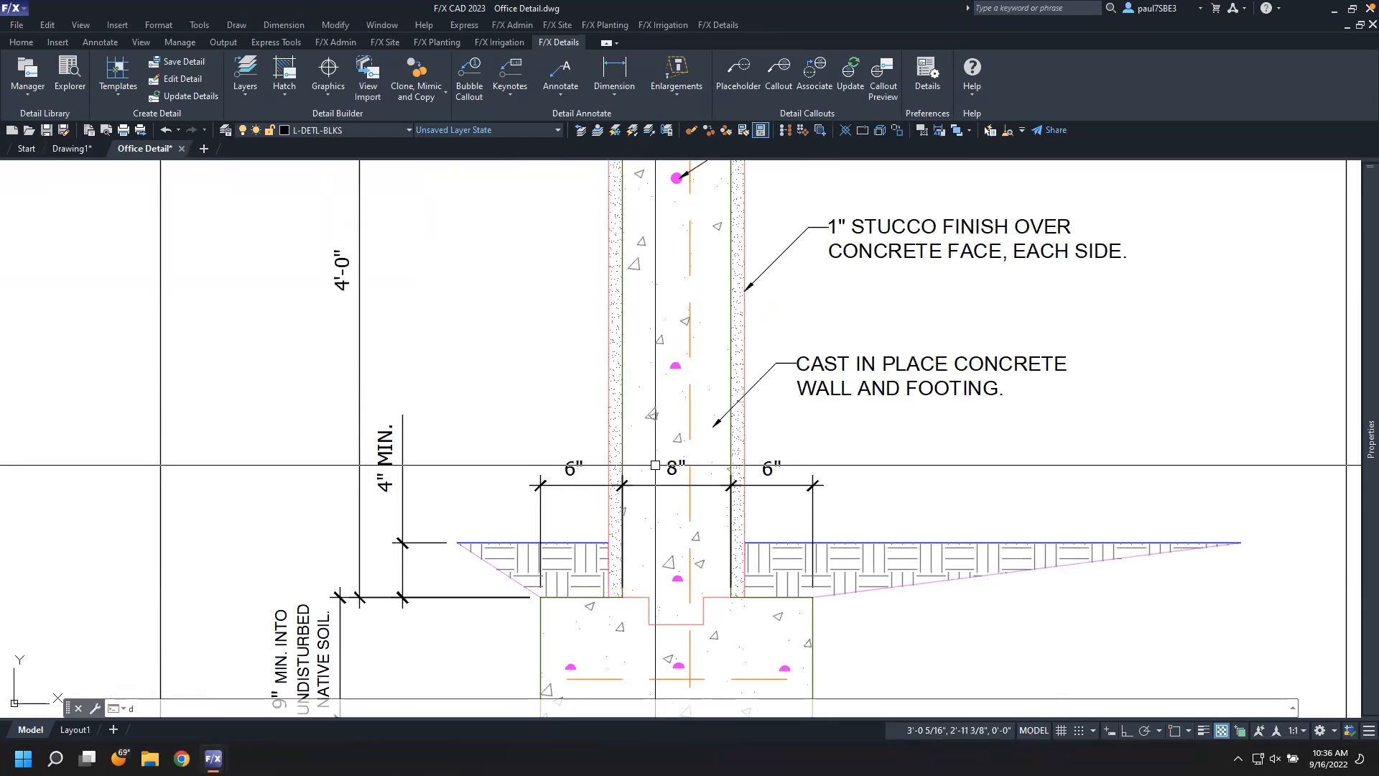
pyautogui.write('di')
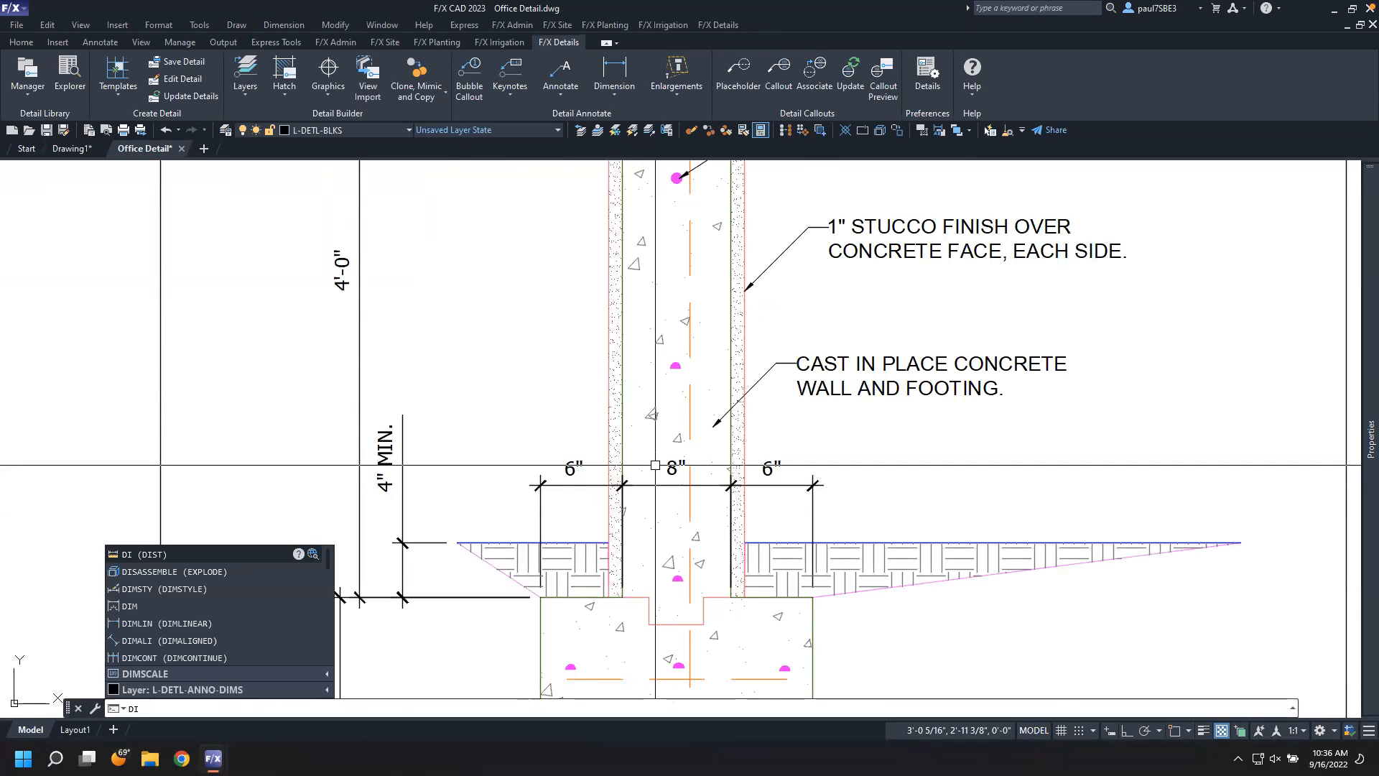
pyautogui.press('Return')
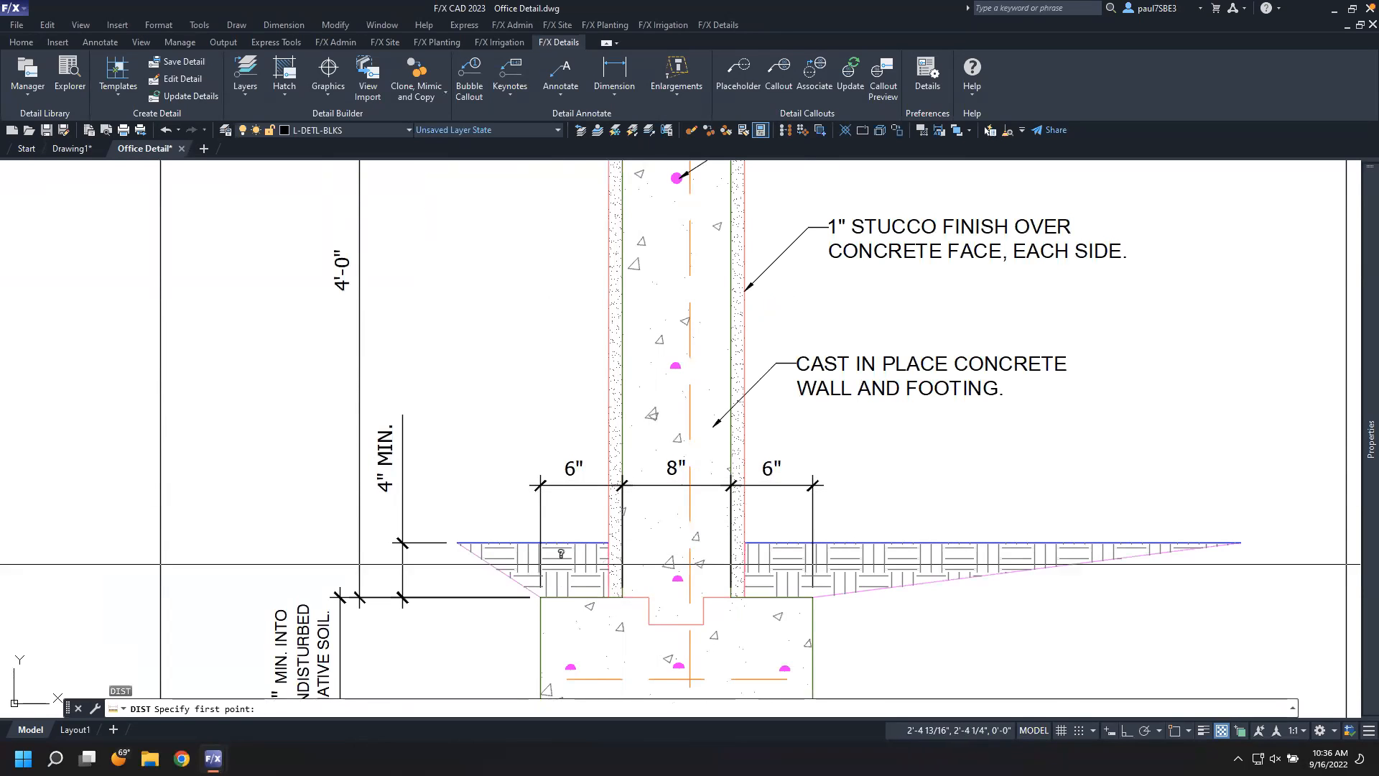
pyautogui.press('F3')
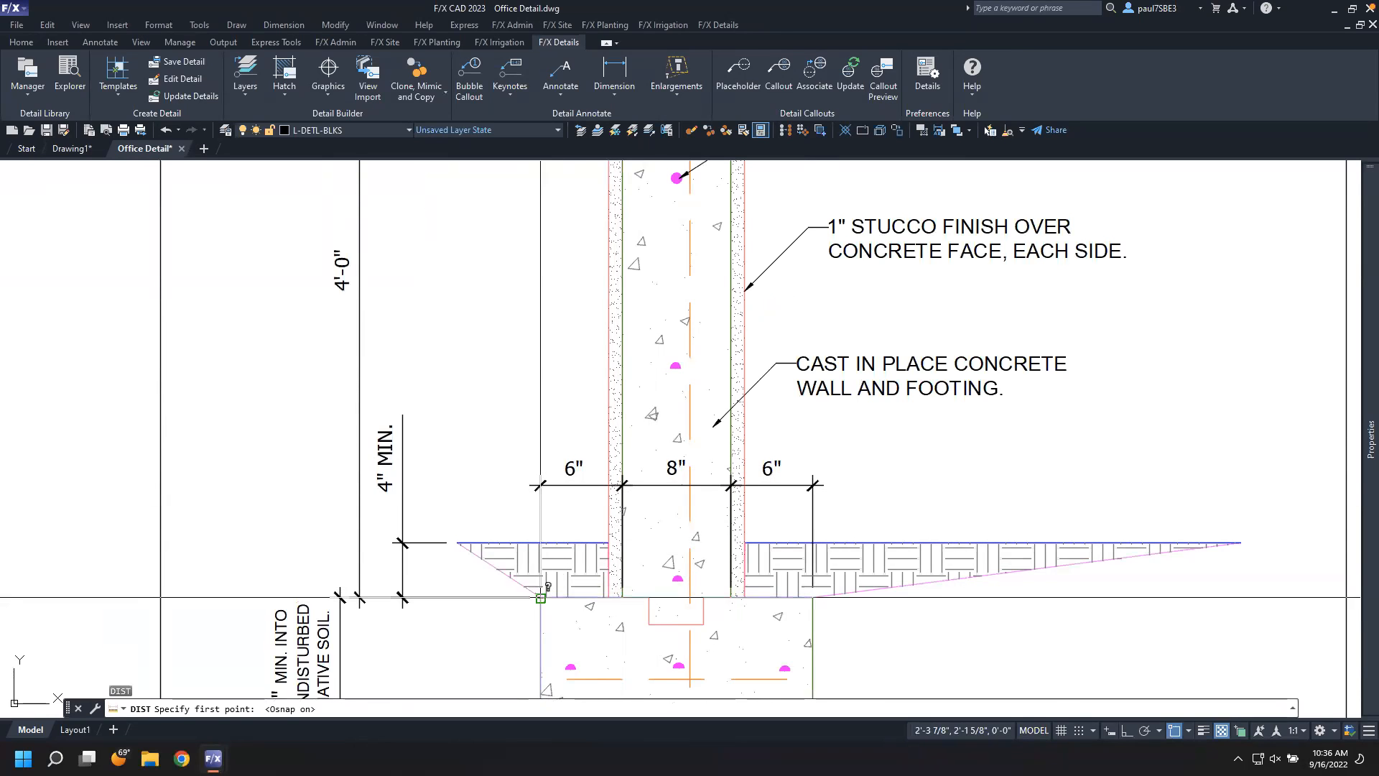
pyautogui.click(541, 597)
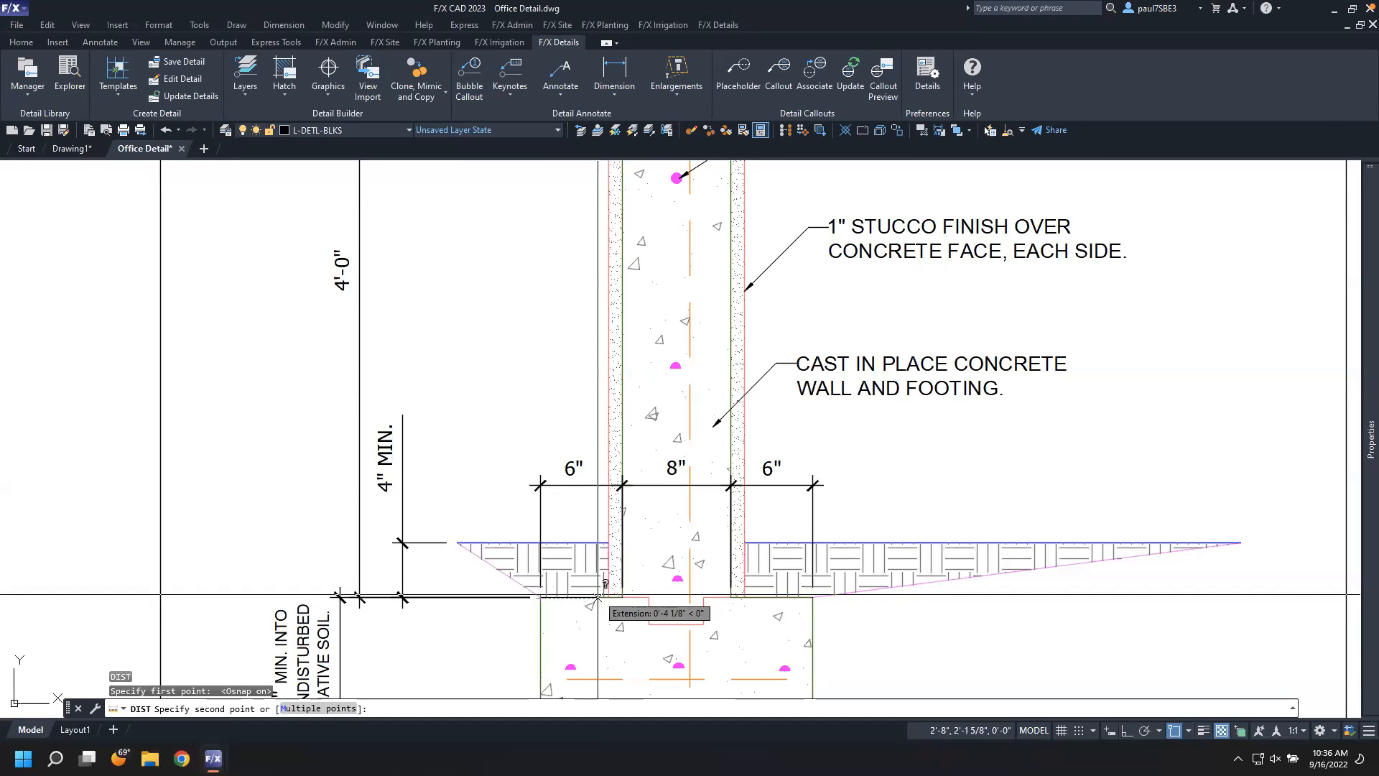
pyautogui.click(622, 597)
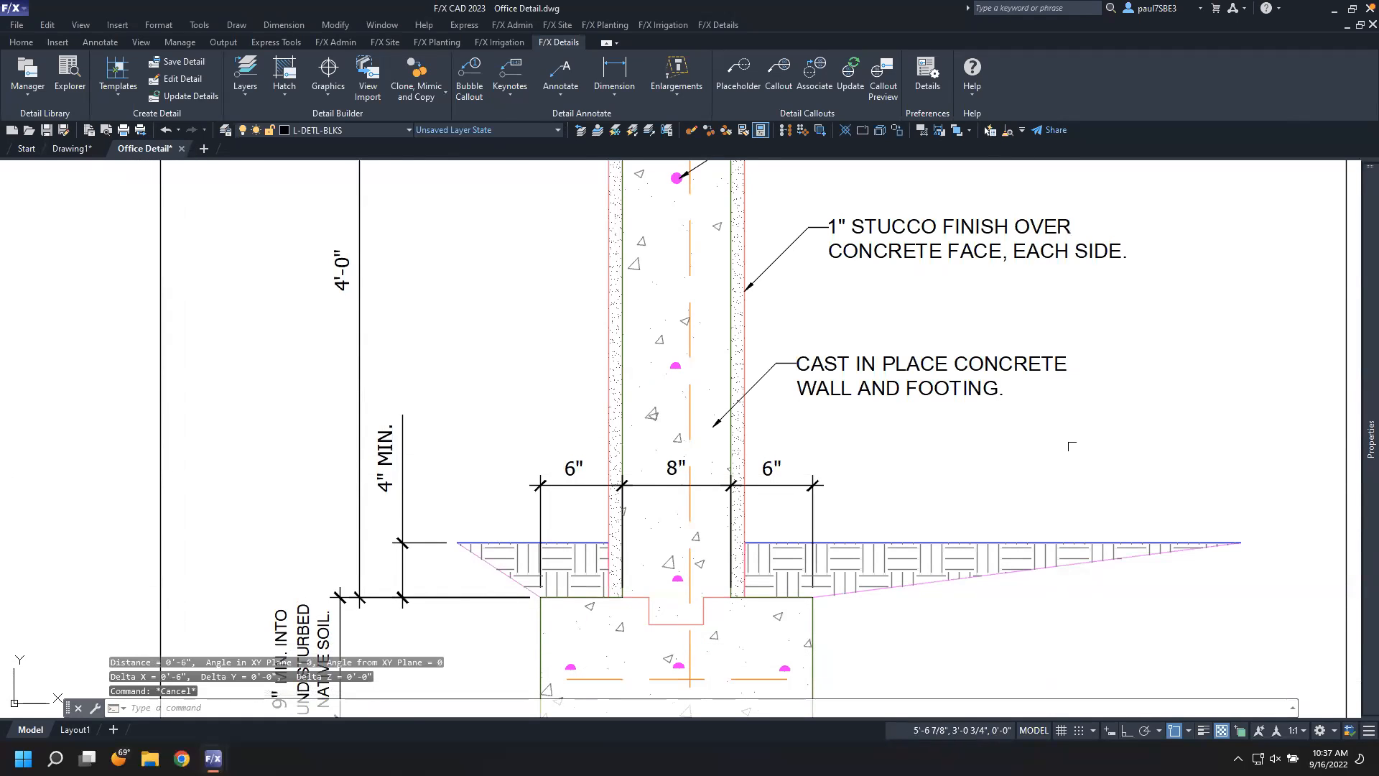
# Move the detail's border and title away to the right of the wall drawing
pyautogui.scroll(-4, 1057, 453)
pyautogui.moveTo(1056, 453); pyautogui.dragTo(843, 457, button='middle')
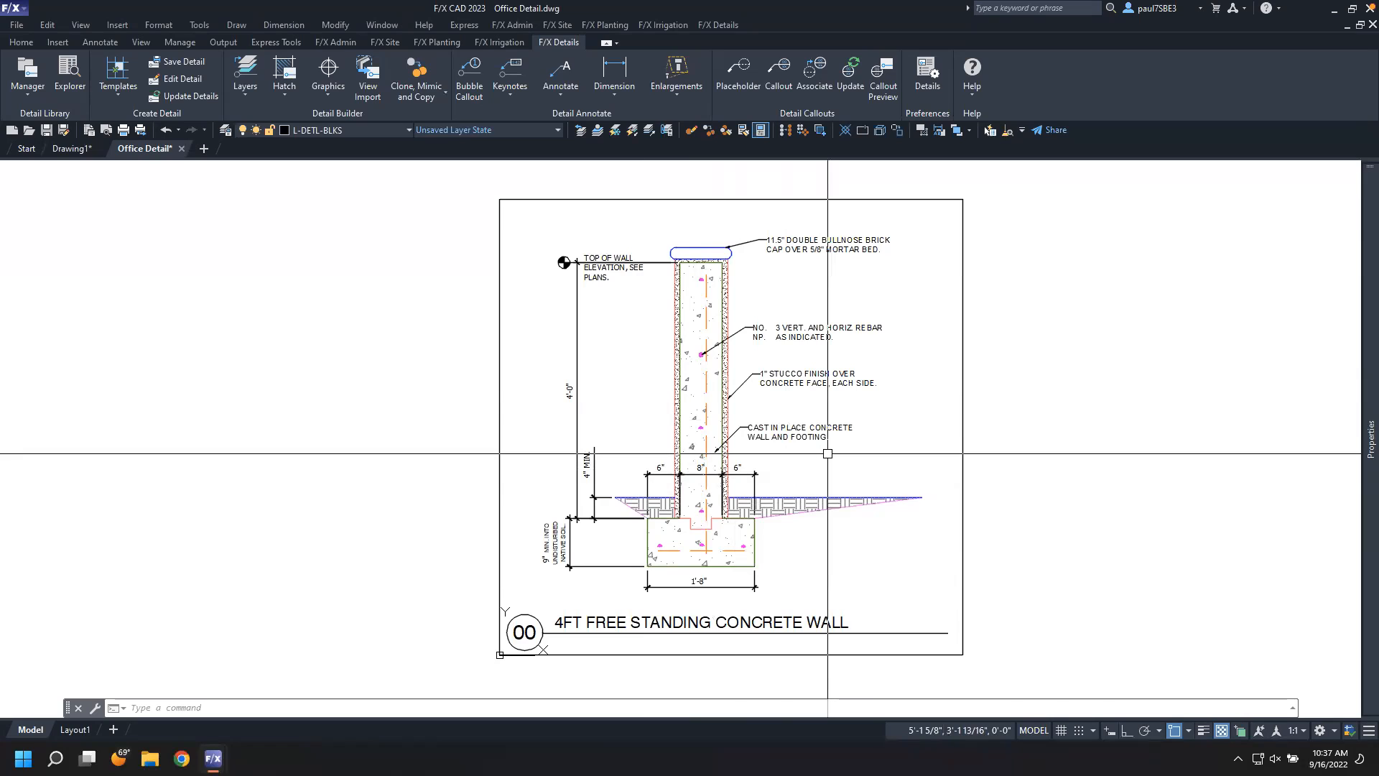
pyautogui.click(1034, 668)
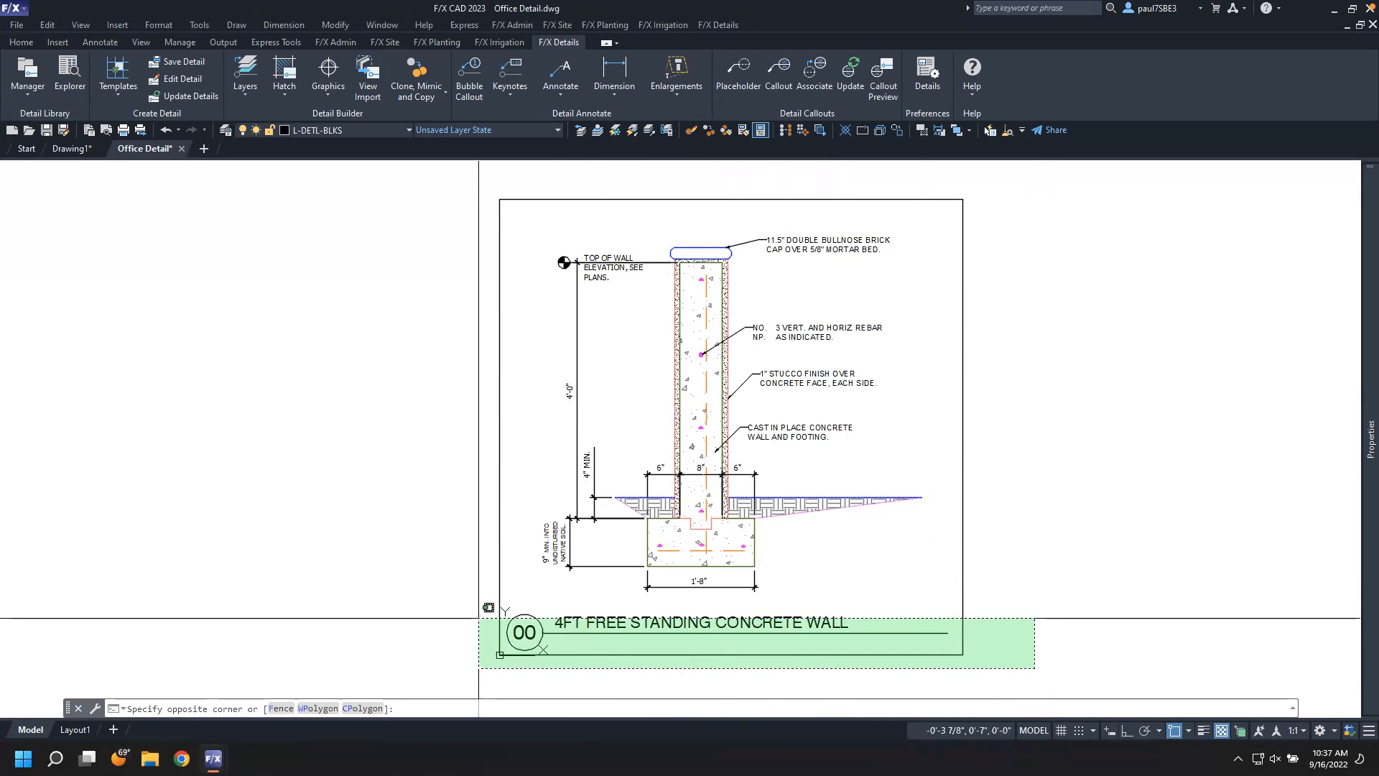
pyautogui.click(480, 611)
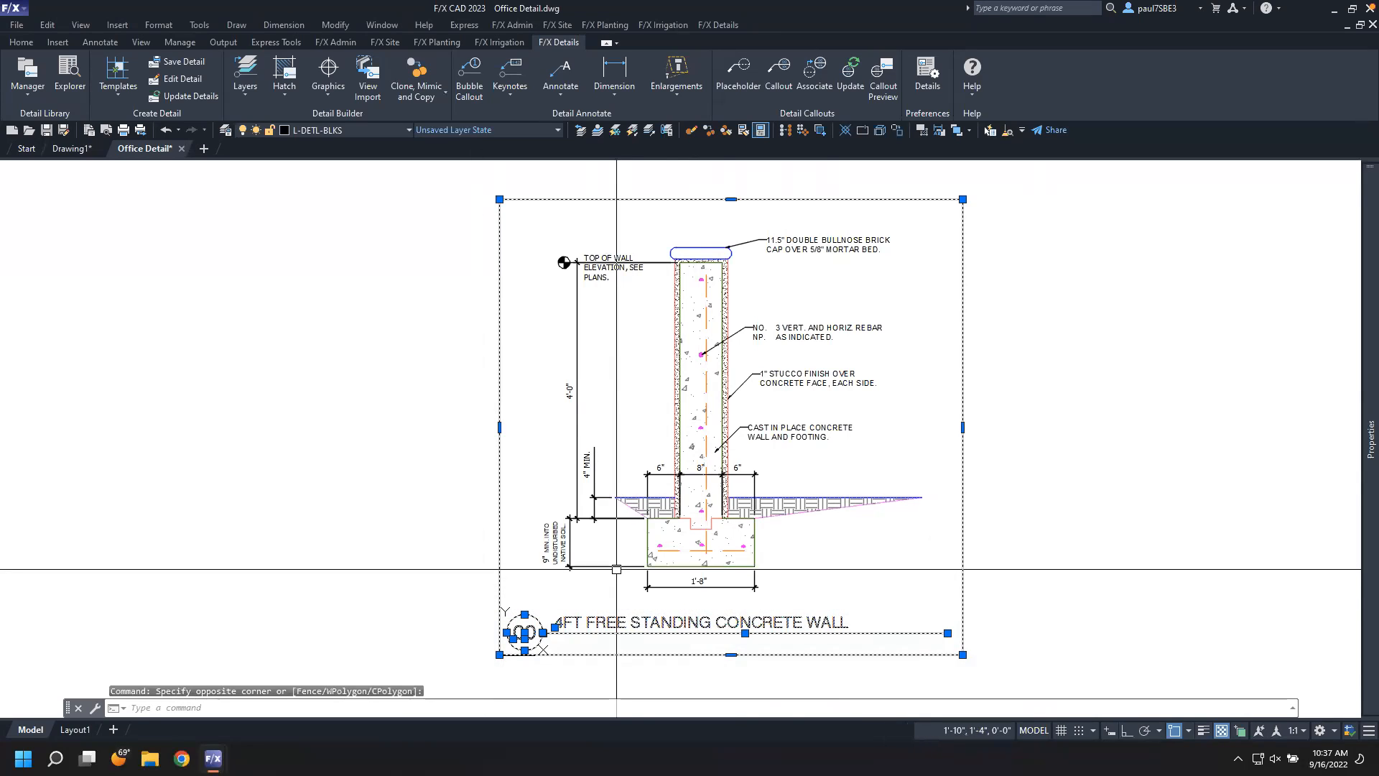
pyautogui.write('m')
pyautogui.press('Return')
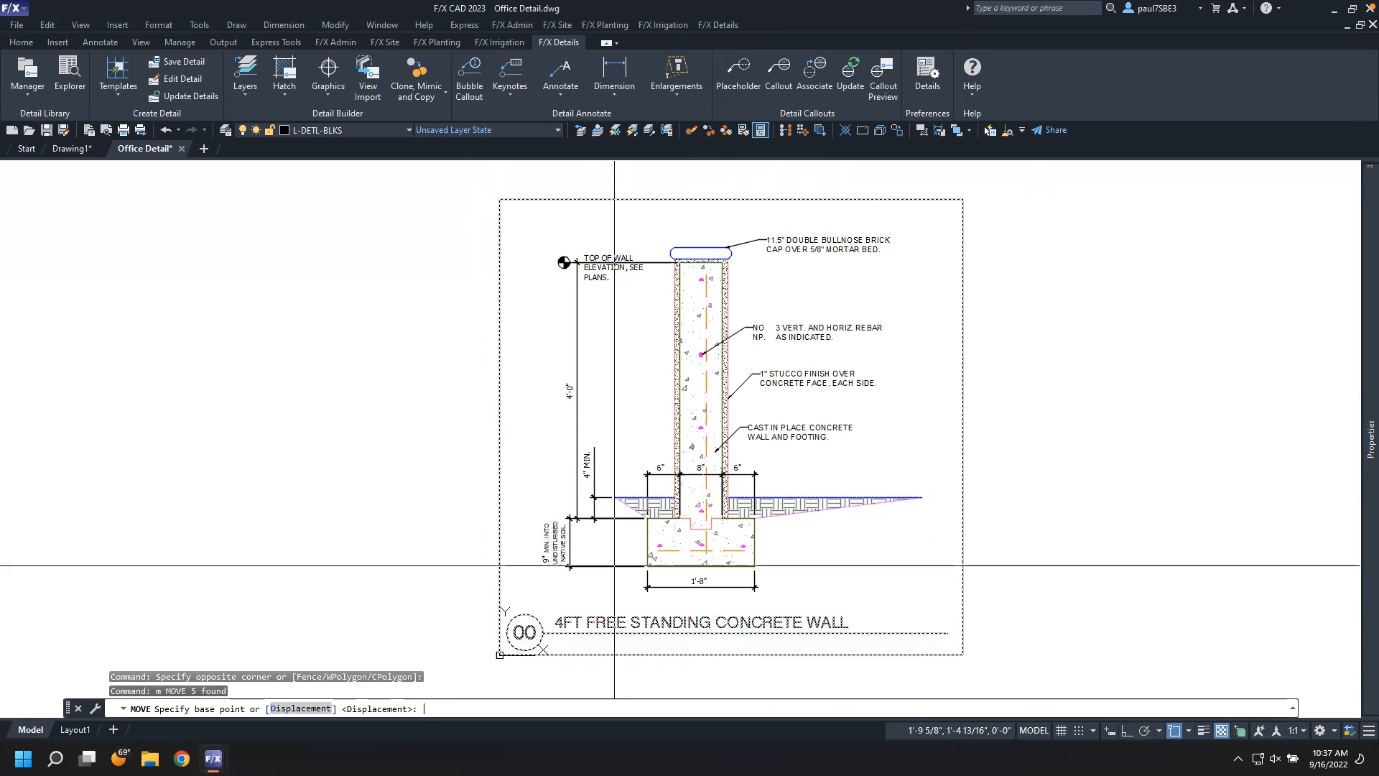
pyautogui.click(806, 552)
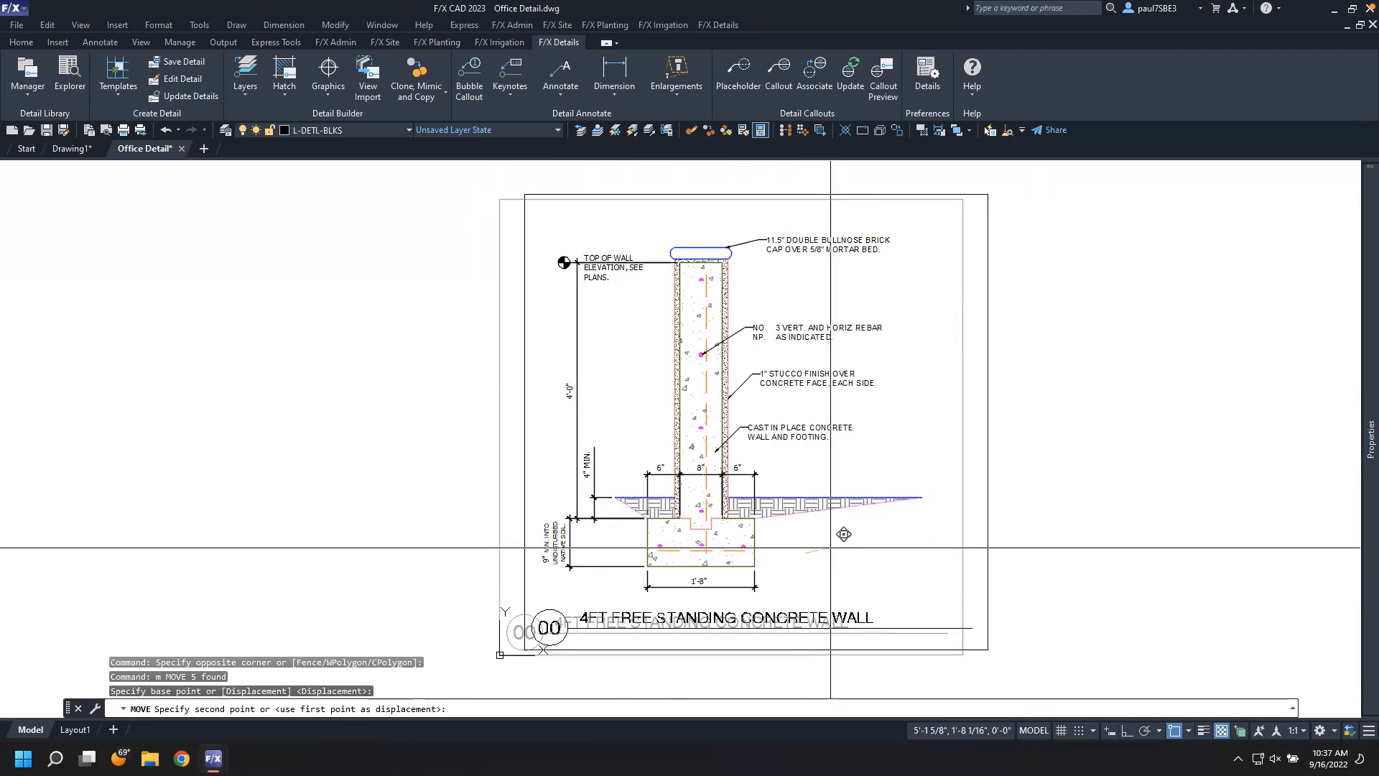
pyautogui.moveTo(1185, 508); pyautogui.dragTo(899, 529, button='middle')
pyautogui.scroll(-3, 898, 524)
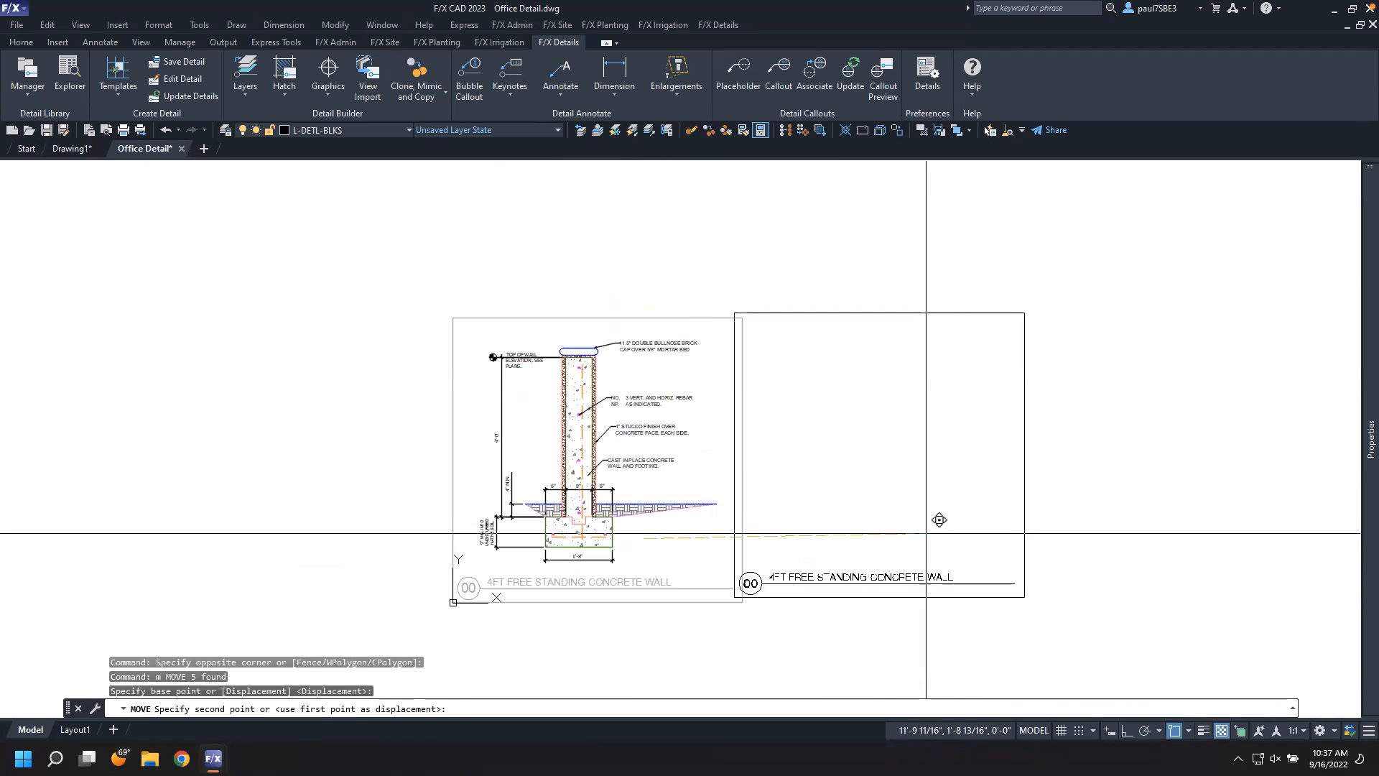
pyautogui.click(1024, 534)
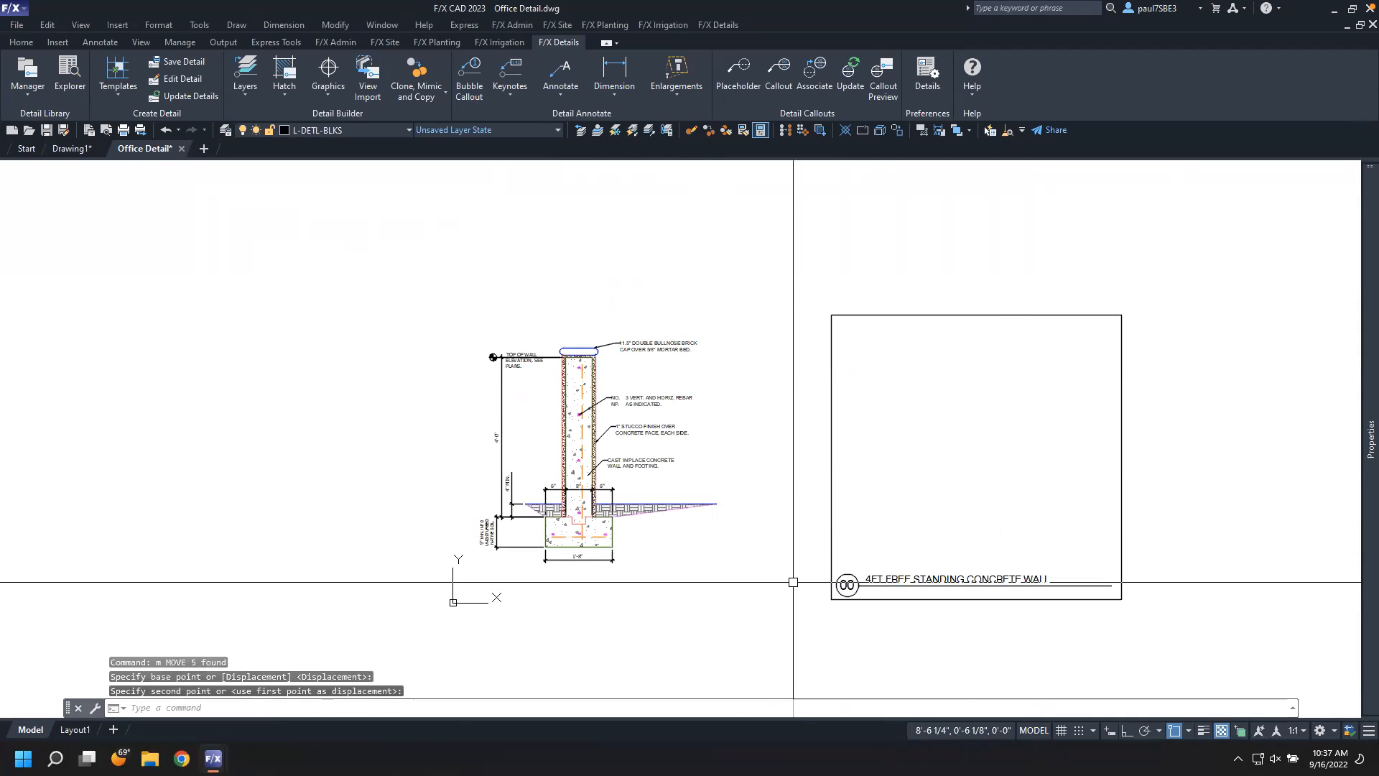
pyautogui.scroll(2, 545, 539)
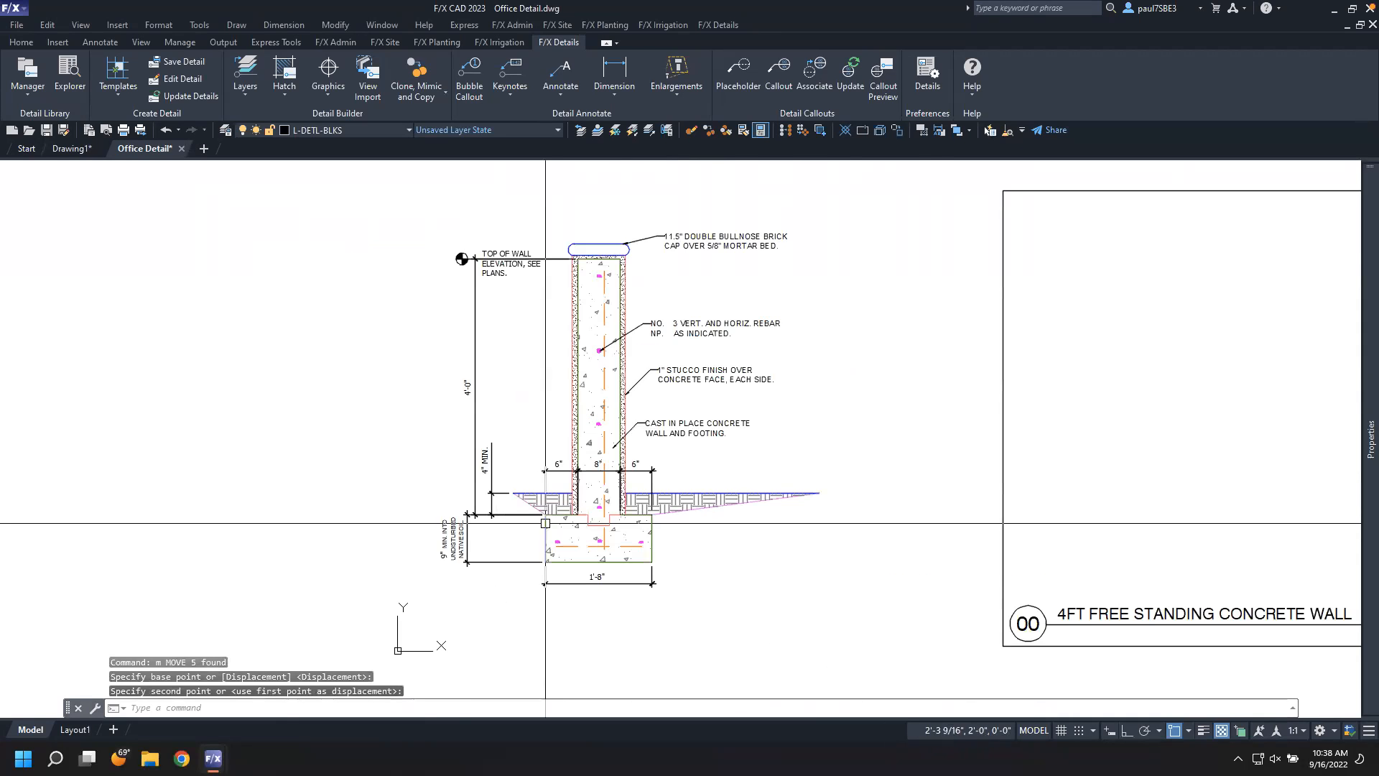
pyautogui.moveTo(554, 529); pyautogui.dragTo(544, 551, button='middle')
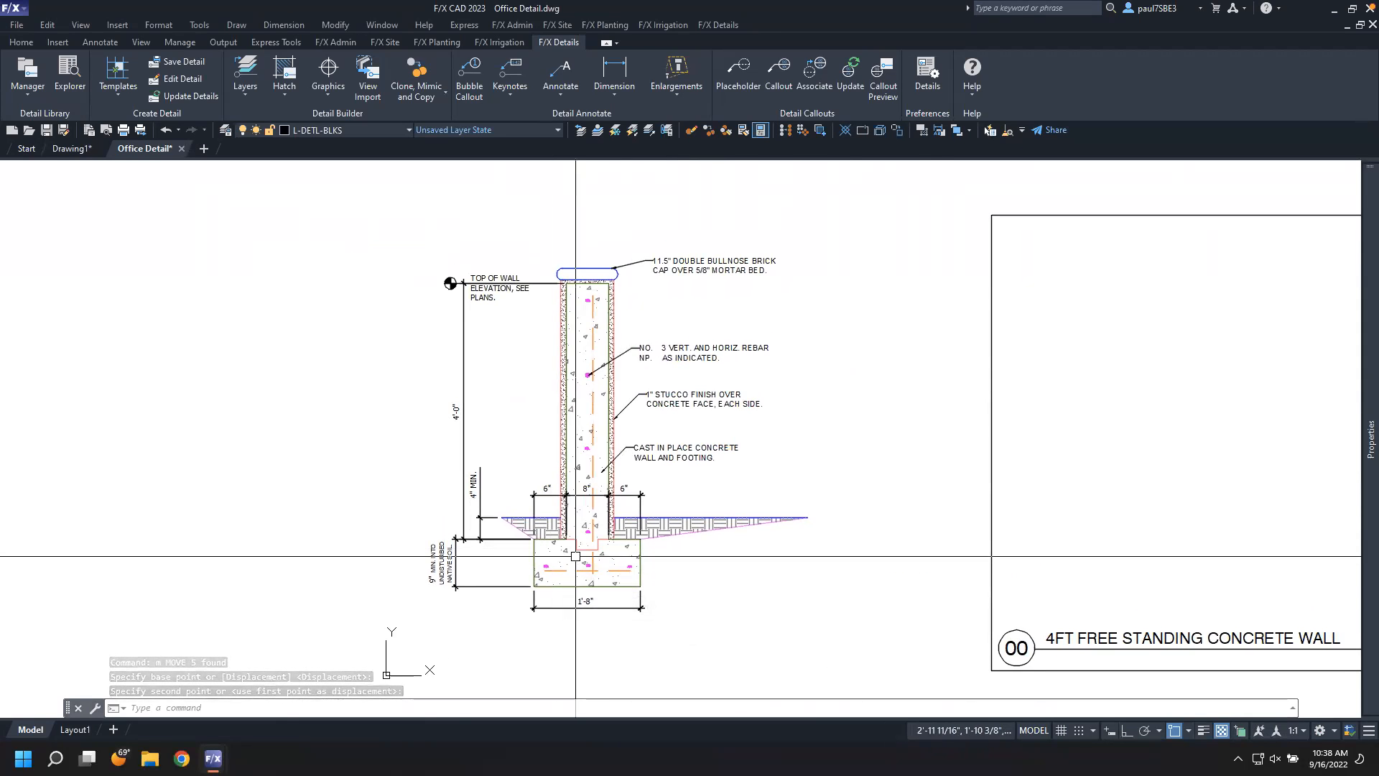
# Start inserting a 1A detail template at 1 1/2" = 1'-0" scale
pyautogui.click(114, 95)
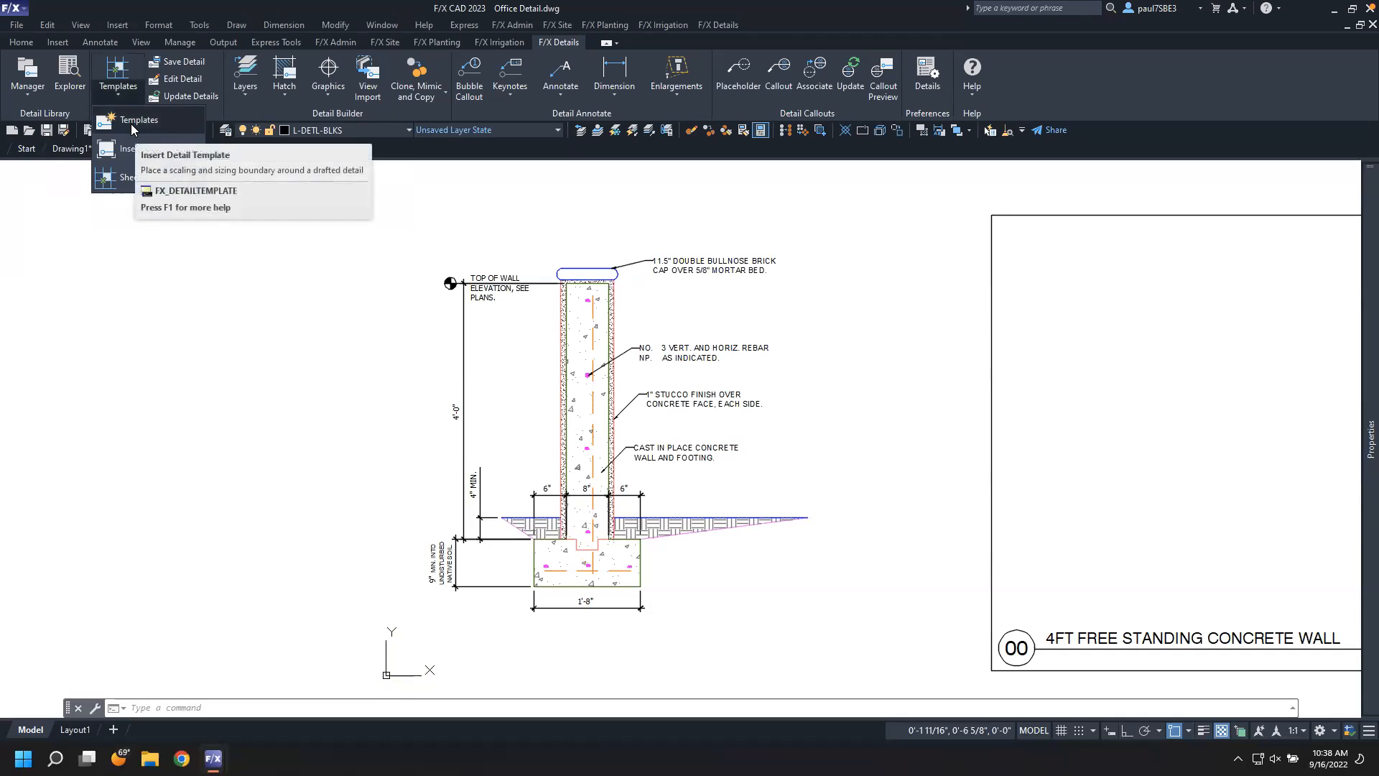
pyautogui.click(132, 123)
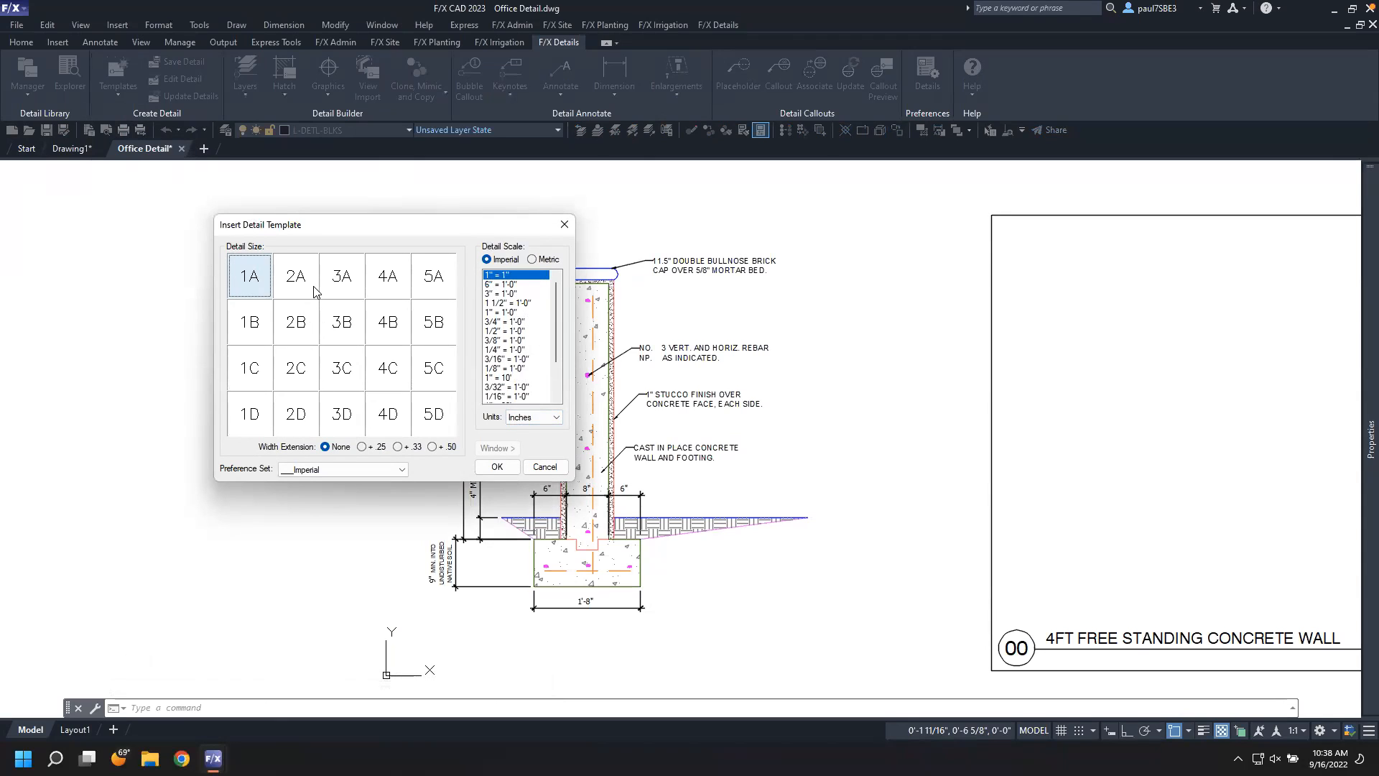
pyautogui.click(507, 303)
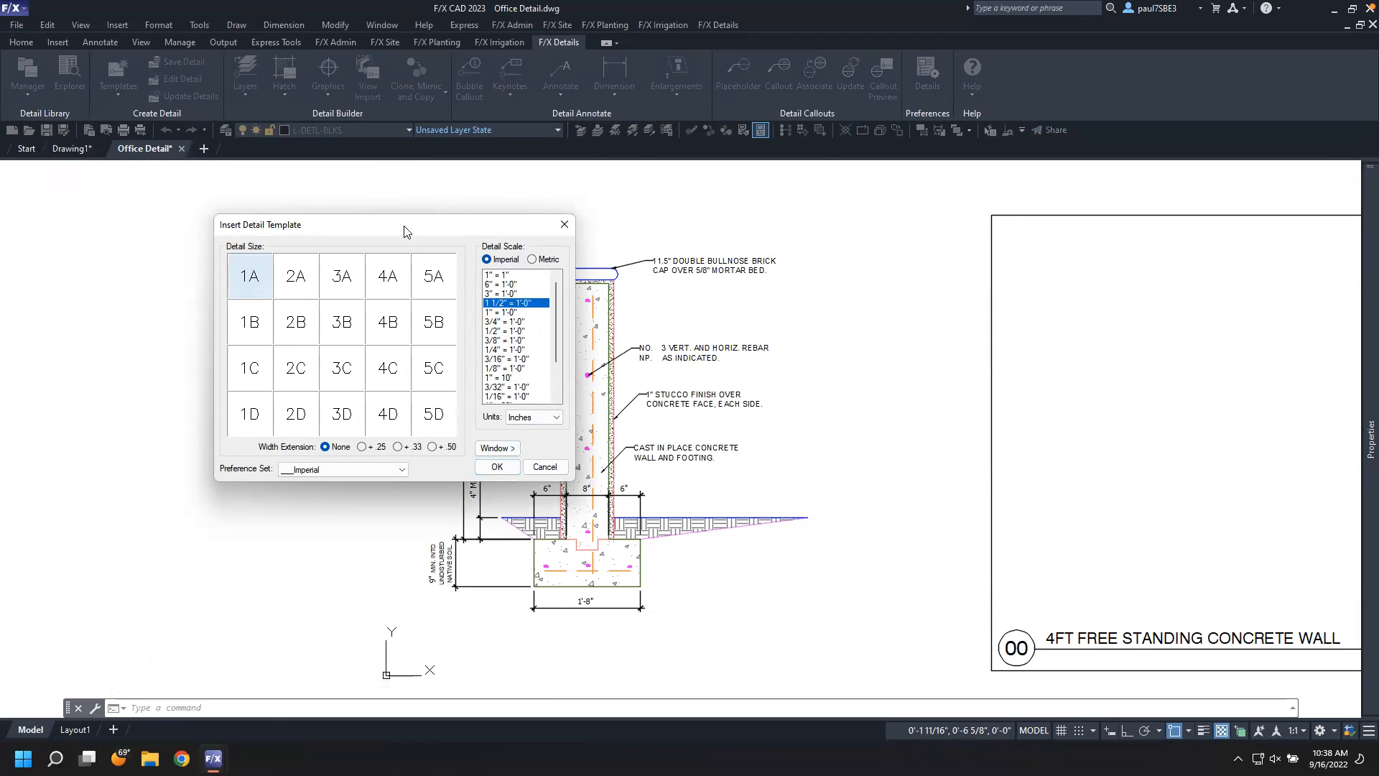
pyautogui.click(499, 467)
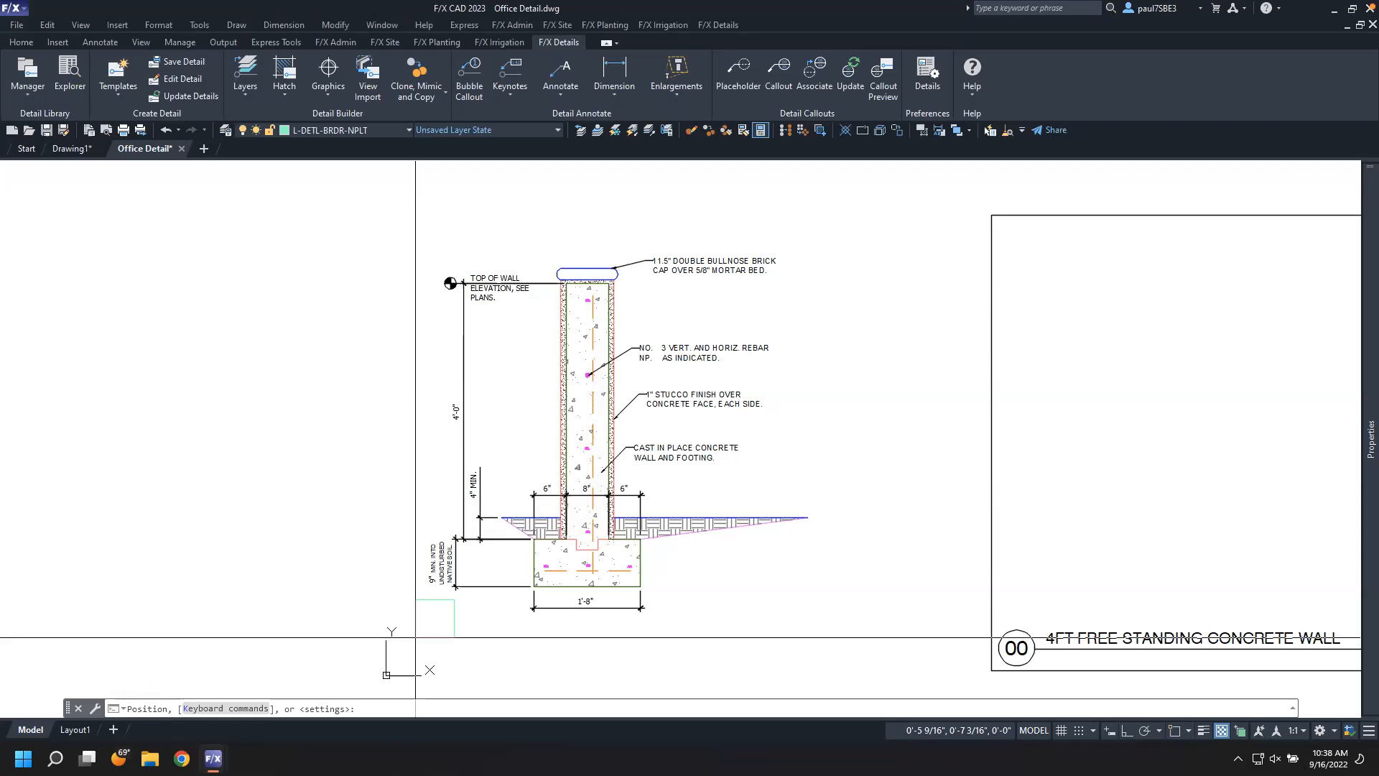
# Adjust the detail template's scale to 1" = 1'-0" and place it with its lower-left corner just below-left of the wall drawing
pyautogui.press('k')
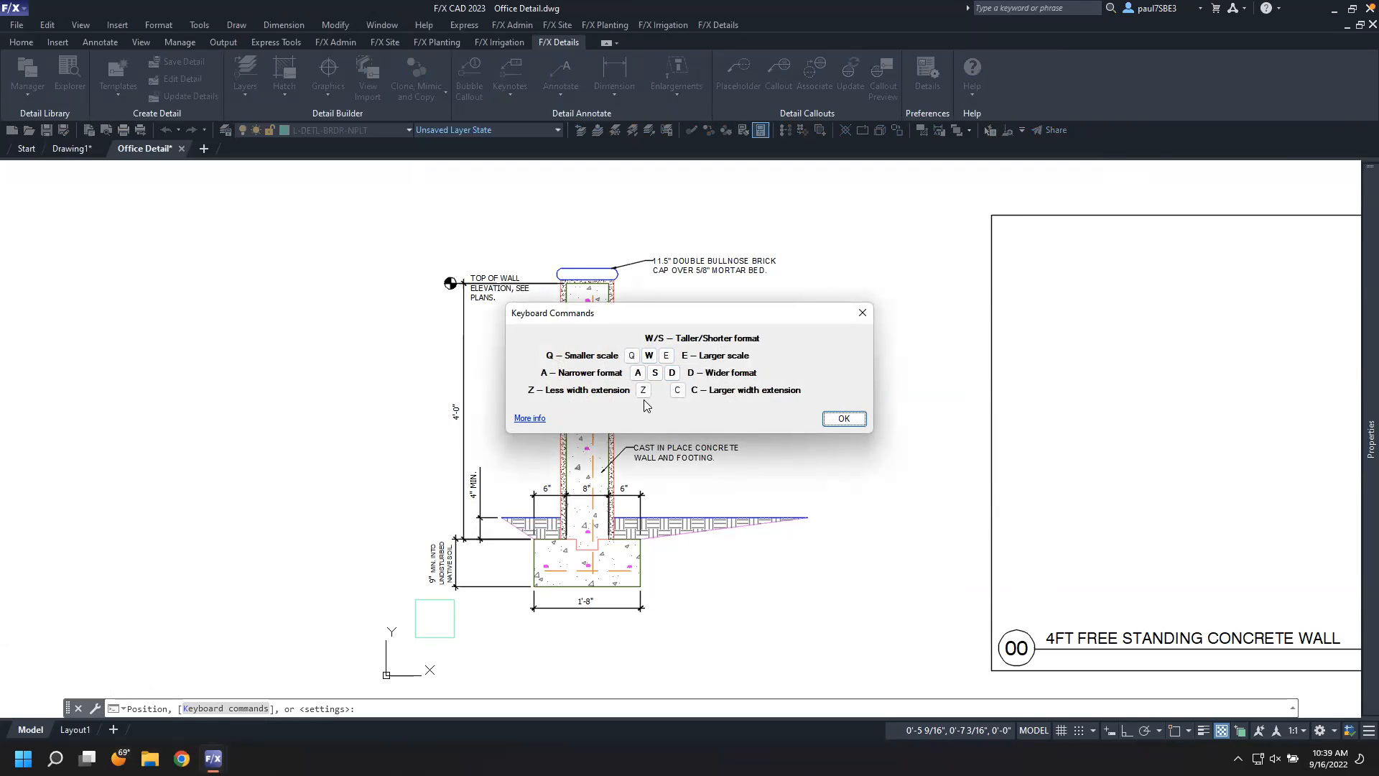
pyautogui.click(843, 420)
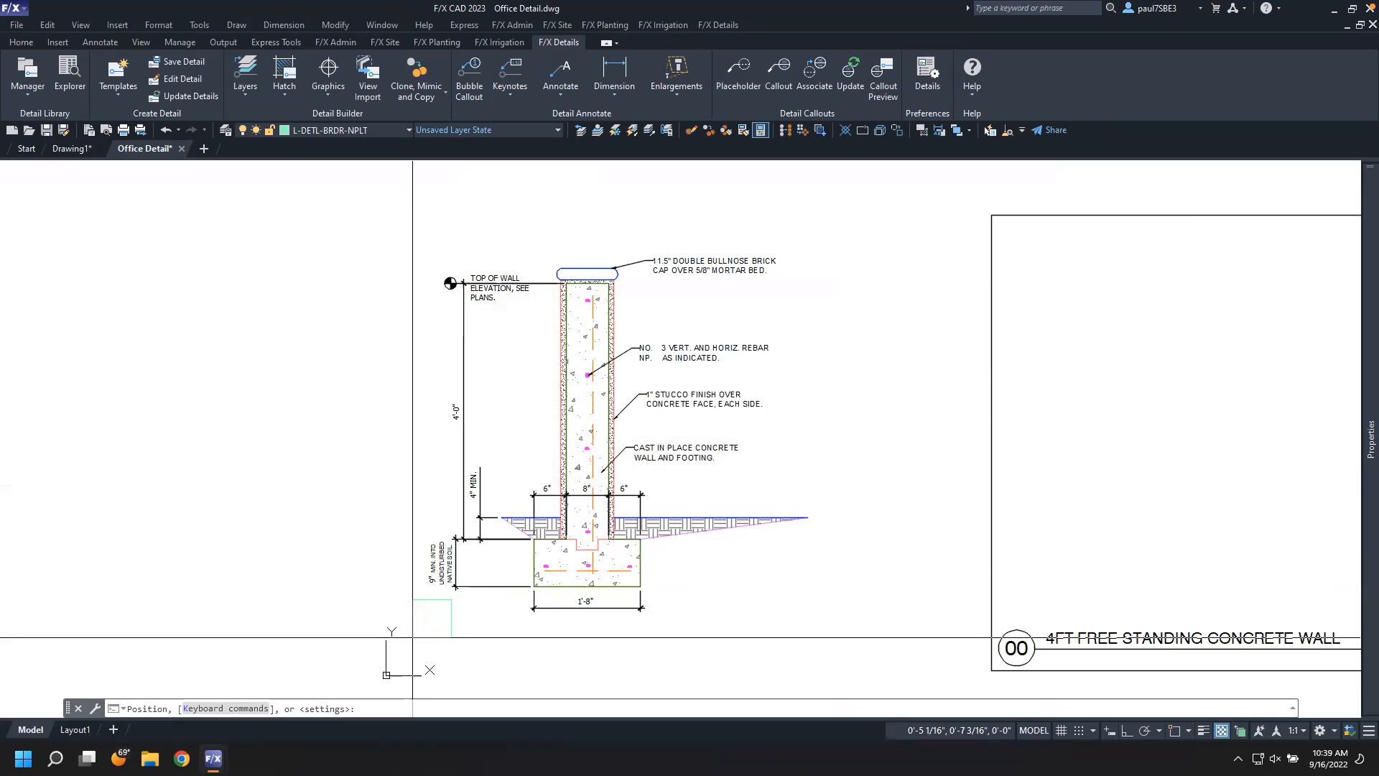
pyautogui.press('a')
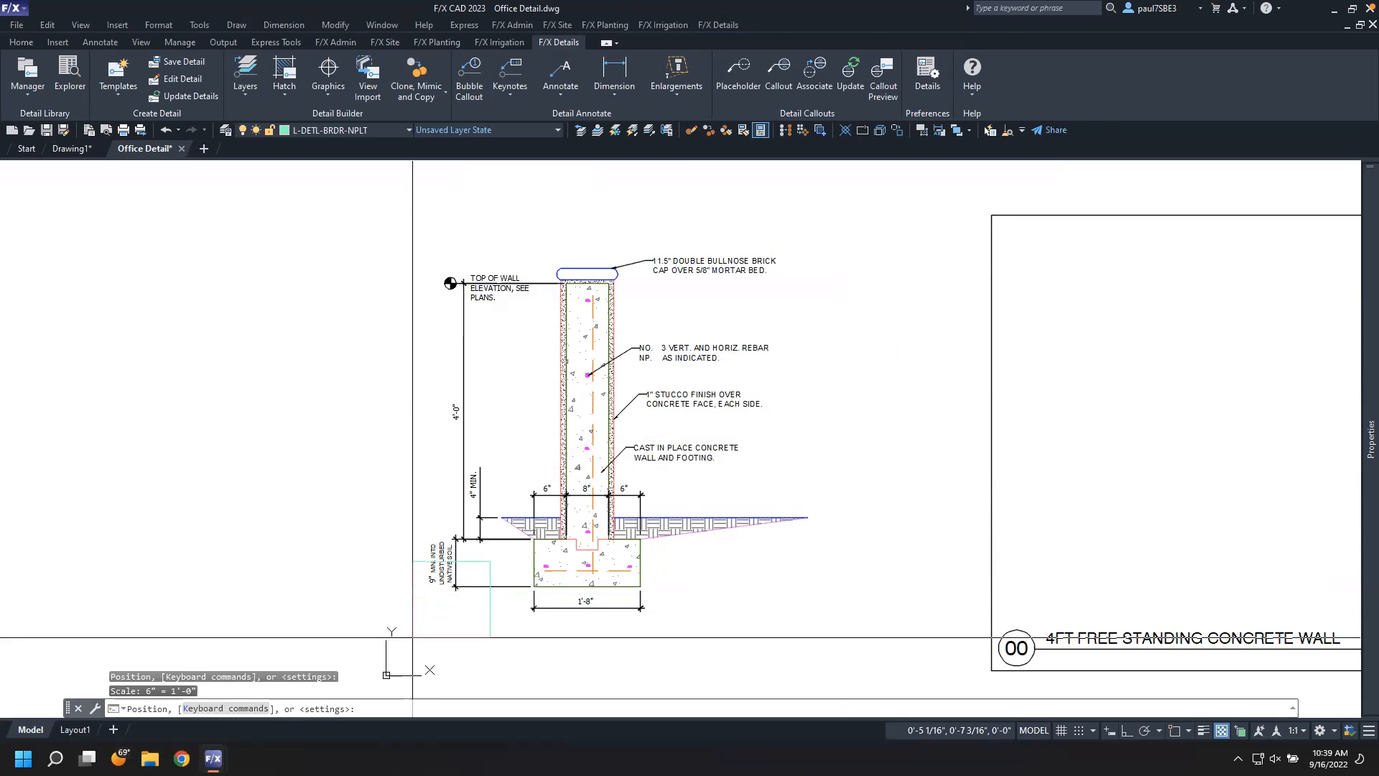
pyautogui.press('a')
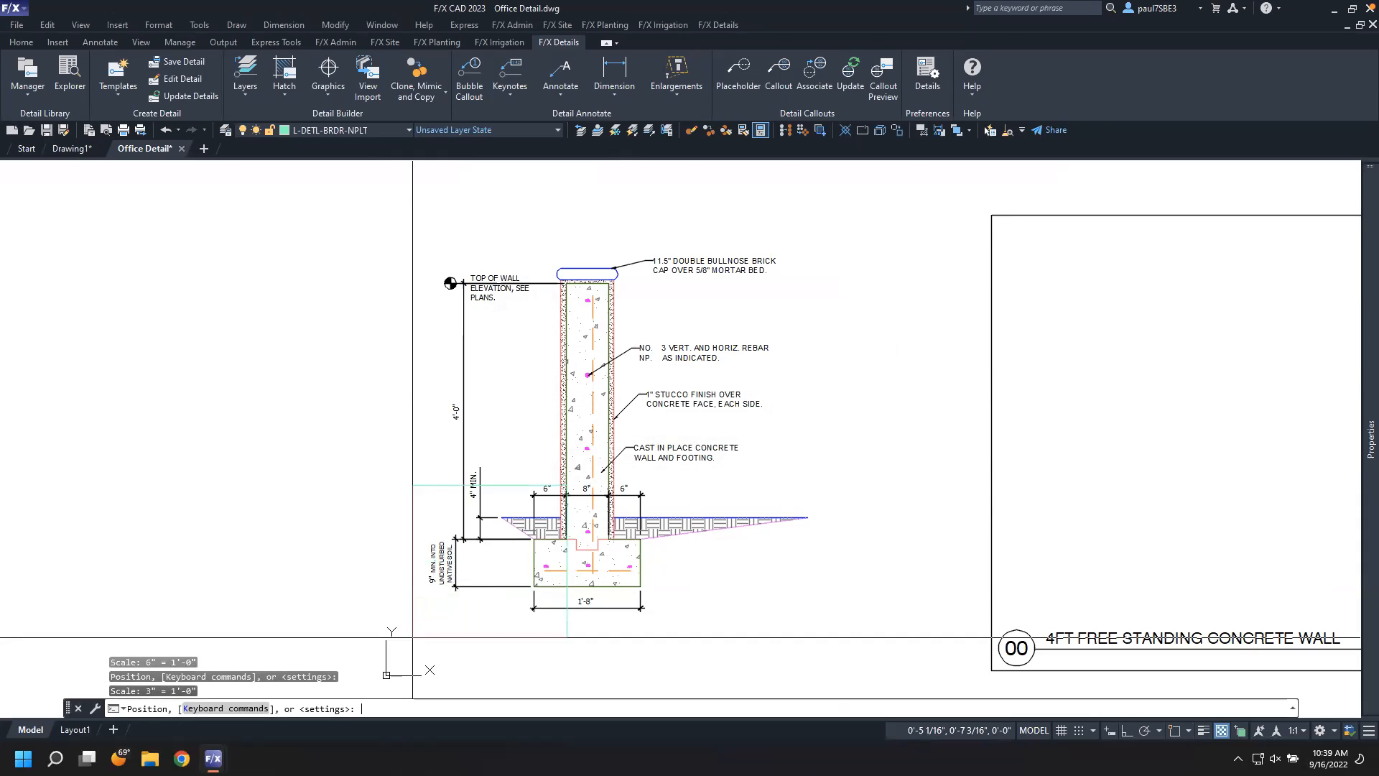
pyautogui.press('+')
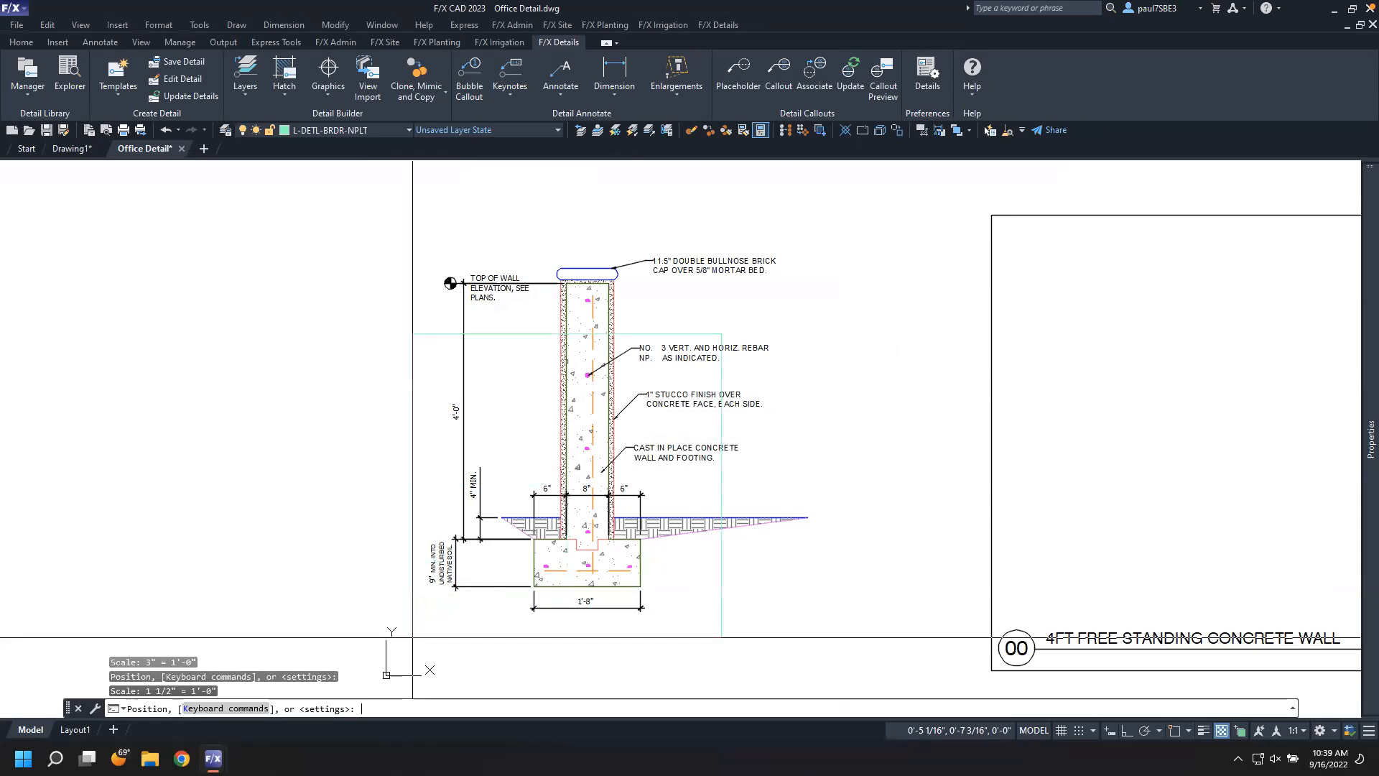
pyautogui.press('+')
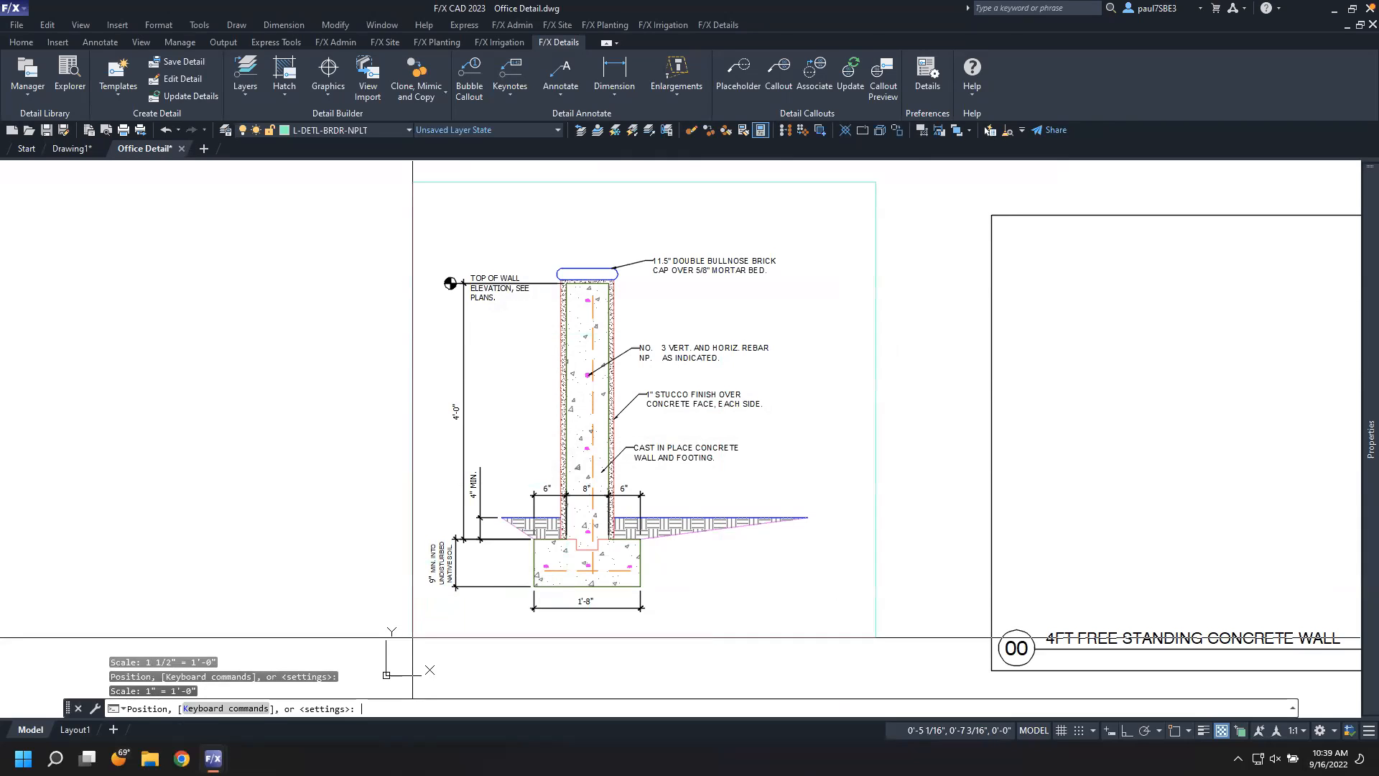
pyautogui.moveTo(402, 652); pyautogui.dragTo(402, 619, button='middle')
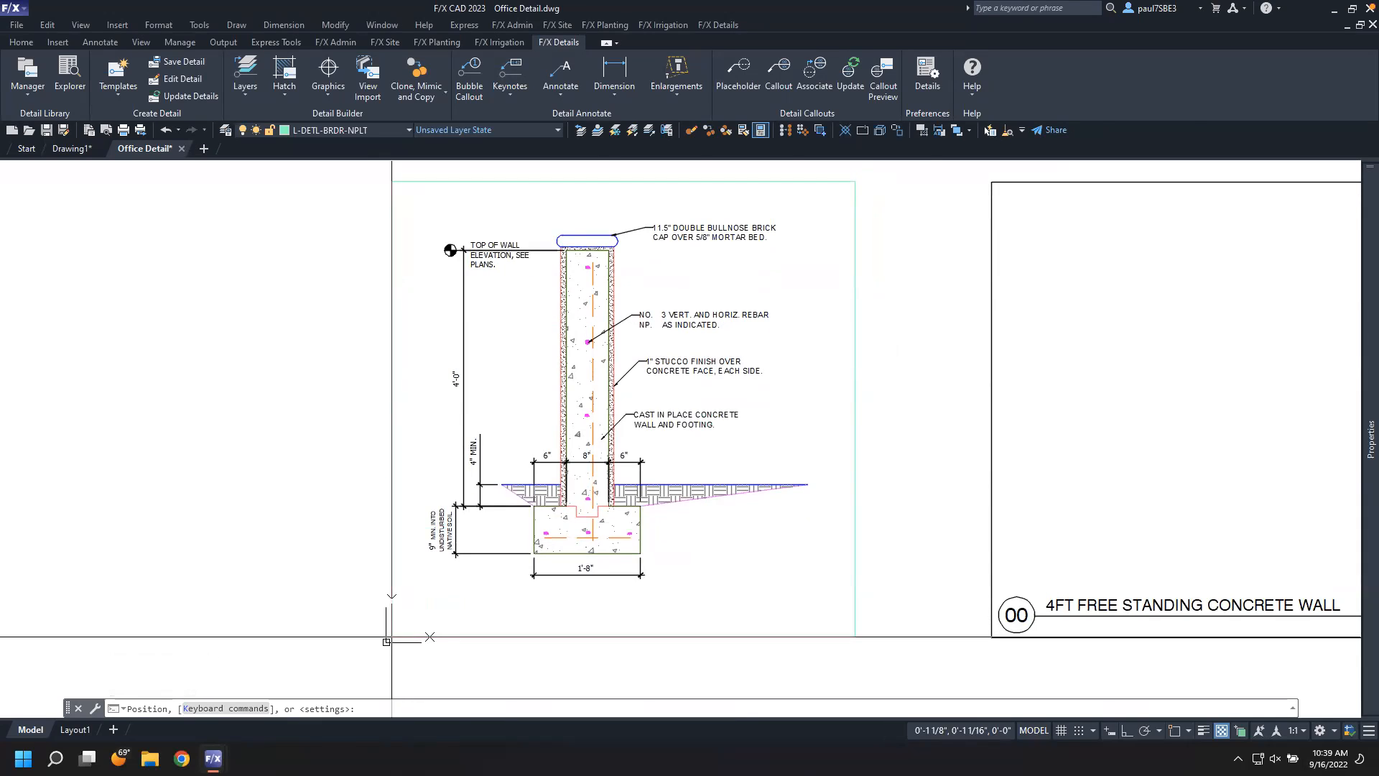
pyautogui.click(388, 637)
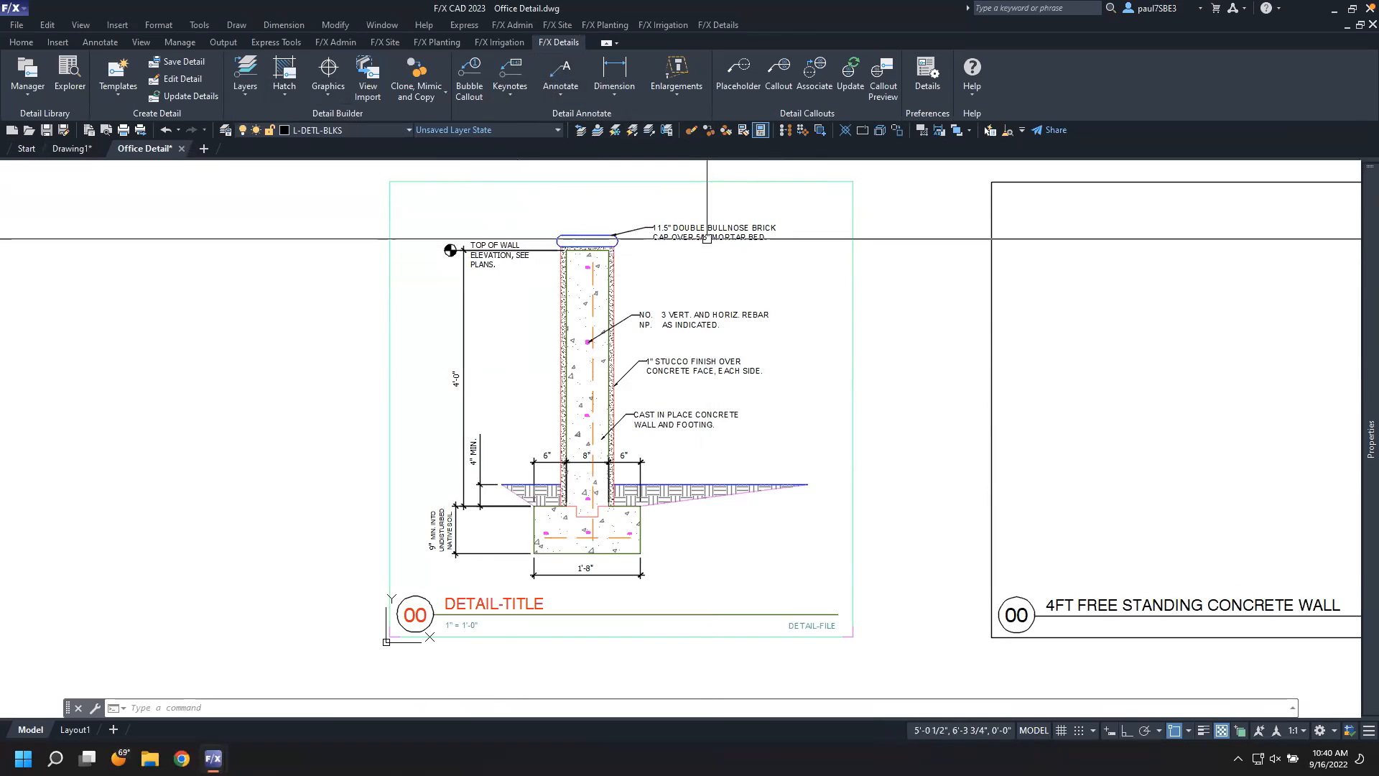
# Add a detail leader with text reading "Reference", its arrow pointing at the wall's upper stem below the brick cap
pyautogui.click(626, 231)
pyautogui.press('Escape')
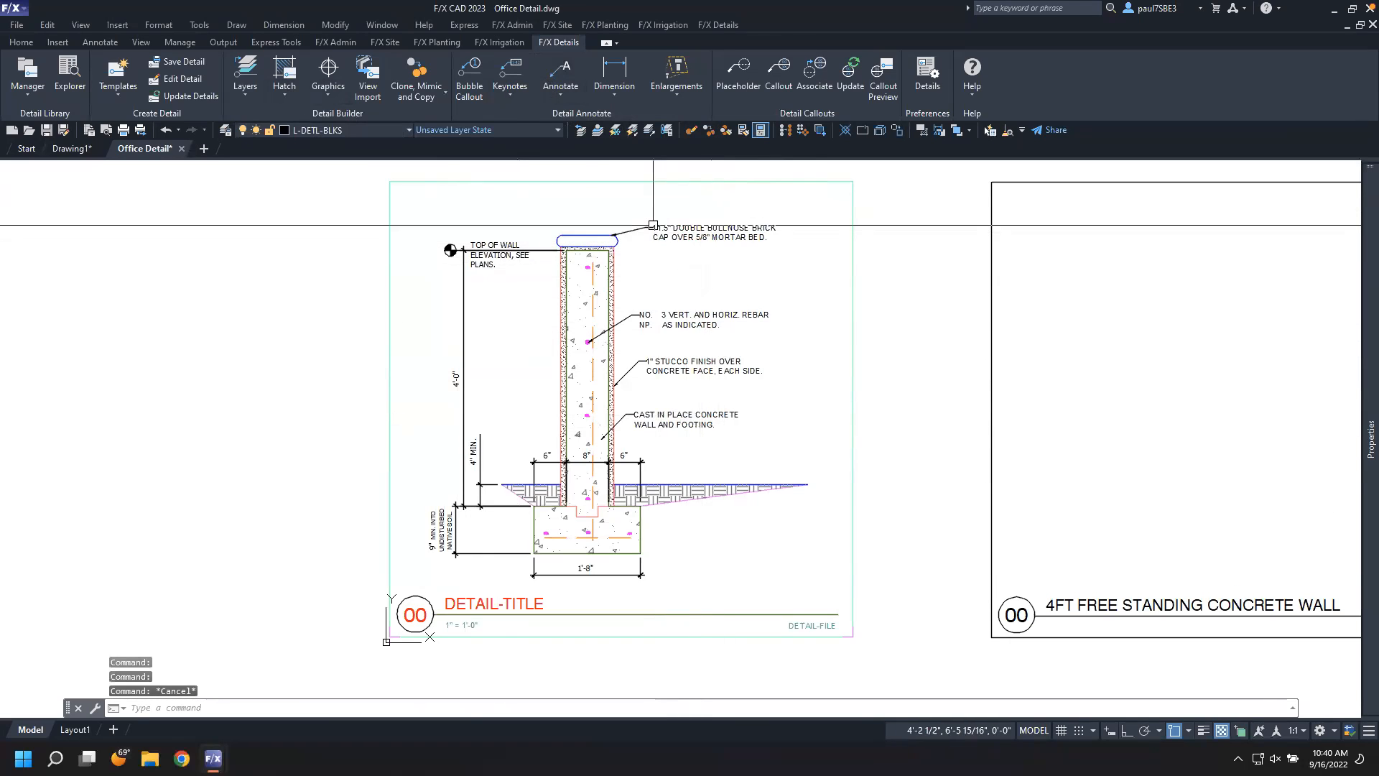
pyautogui.click(547, 94)
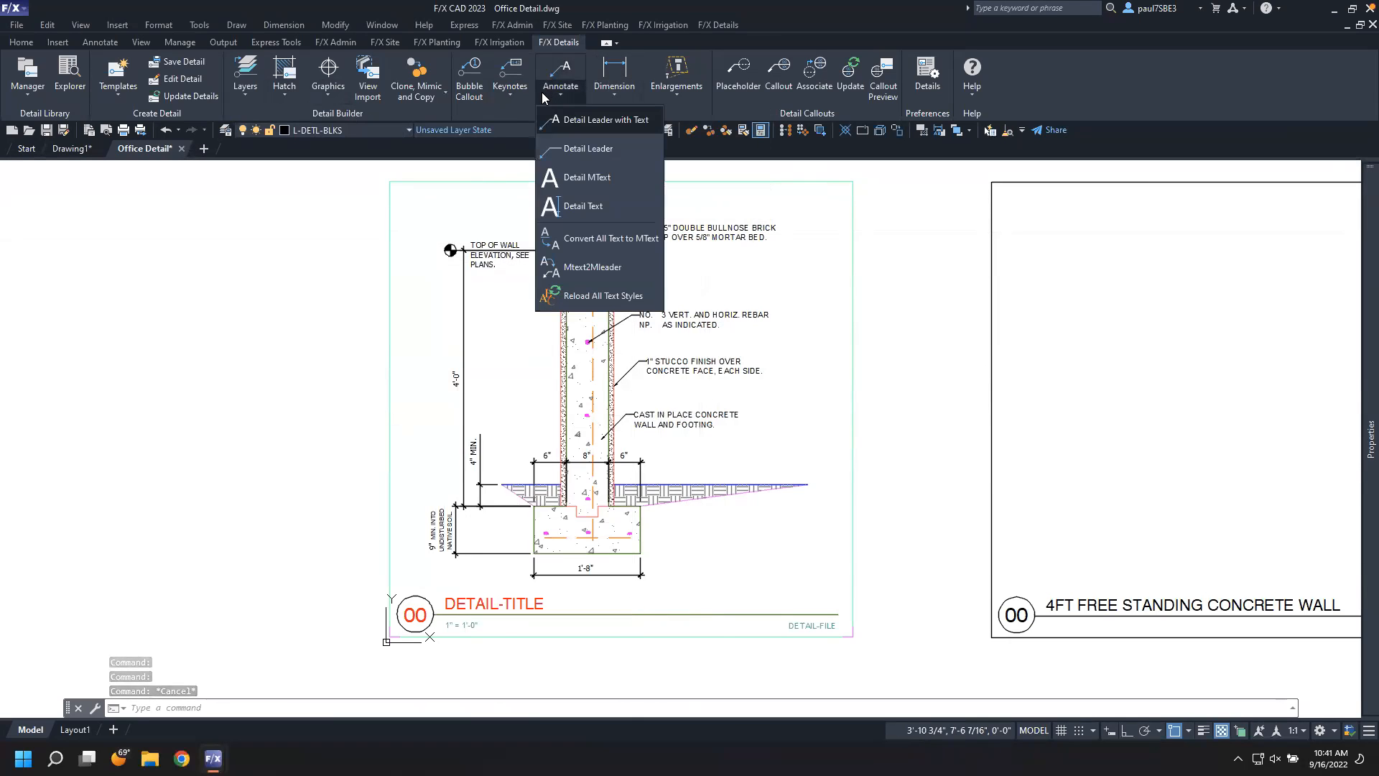
pyautogui.click(596, 120)
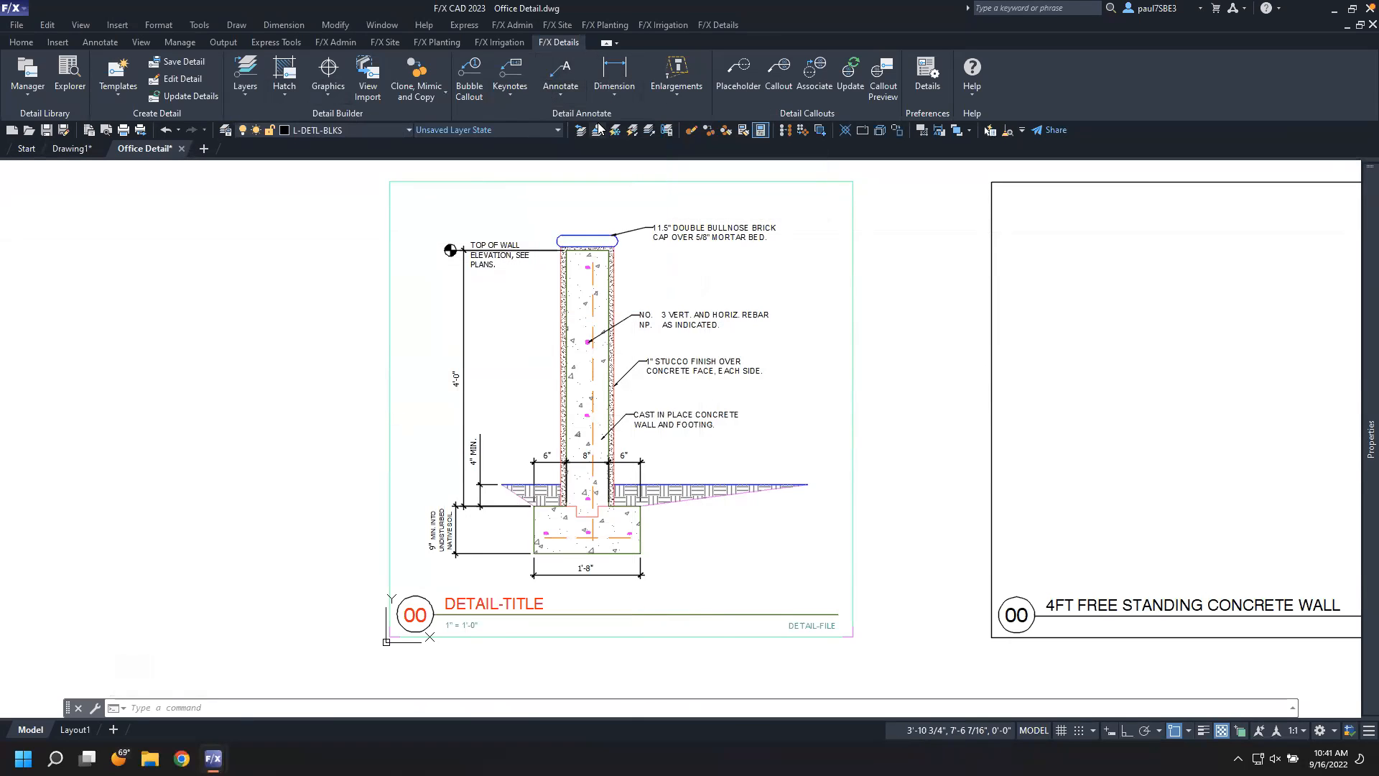
pyautogui.click(645, 284)
pyautogui.press('F8')
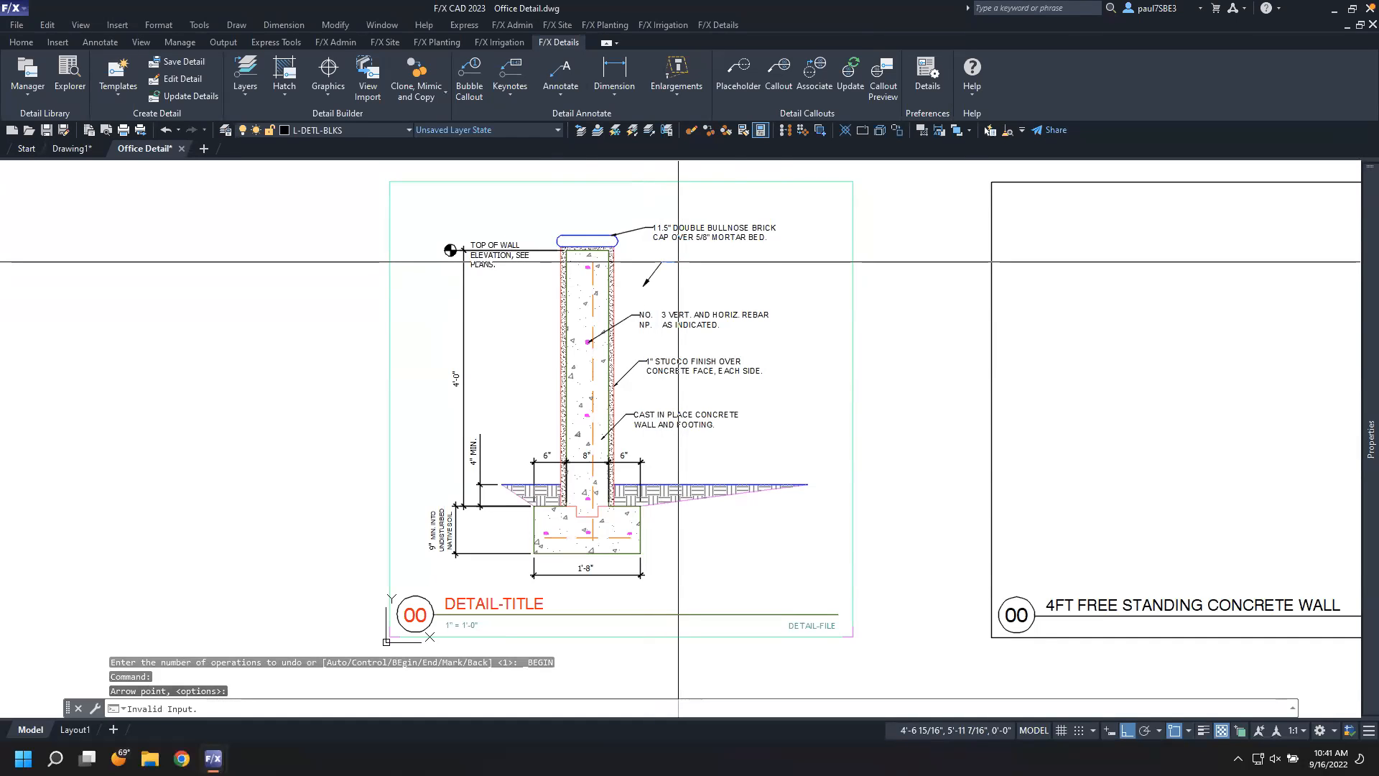
pyautogui.click(678, 262)
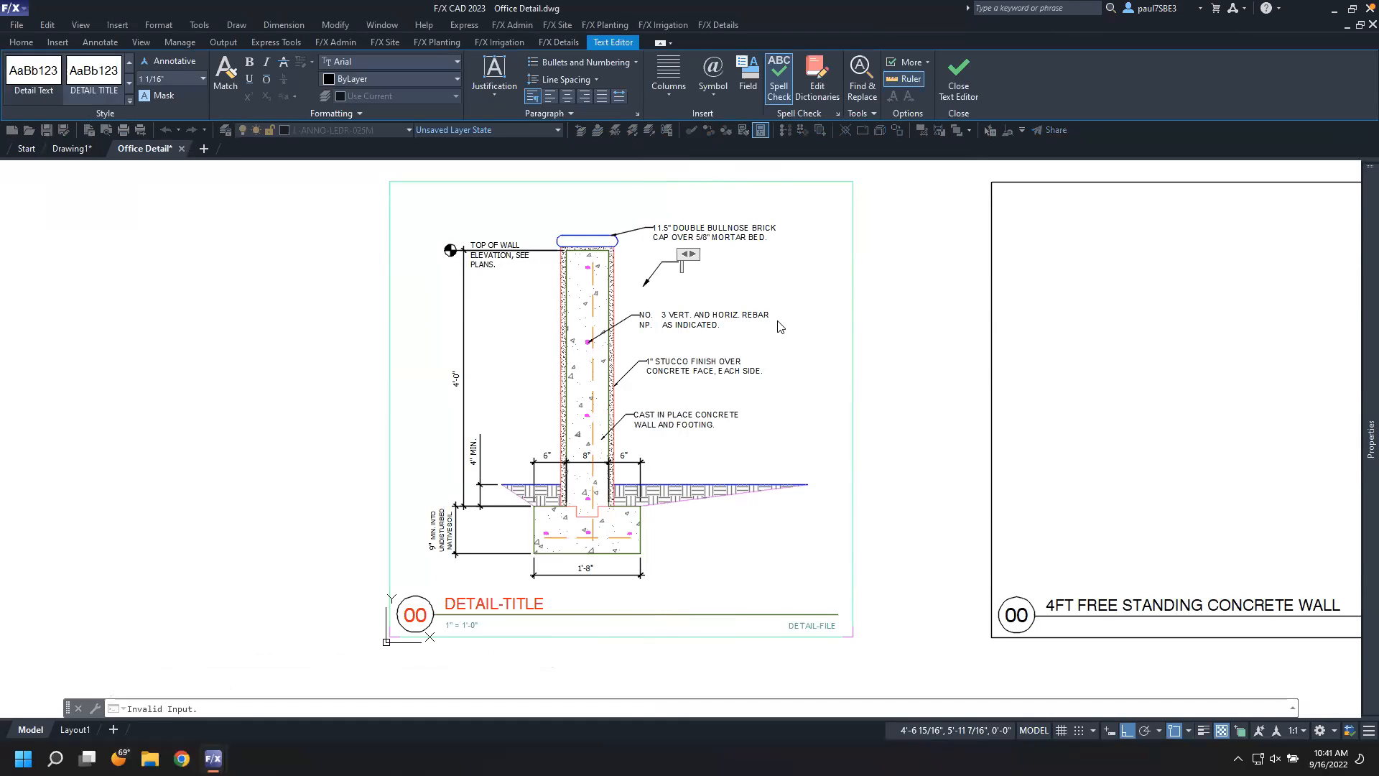
pyautogui.write('Reference')
pyautogui.click(808, 280)
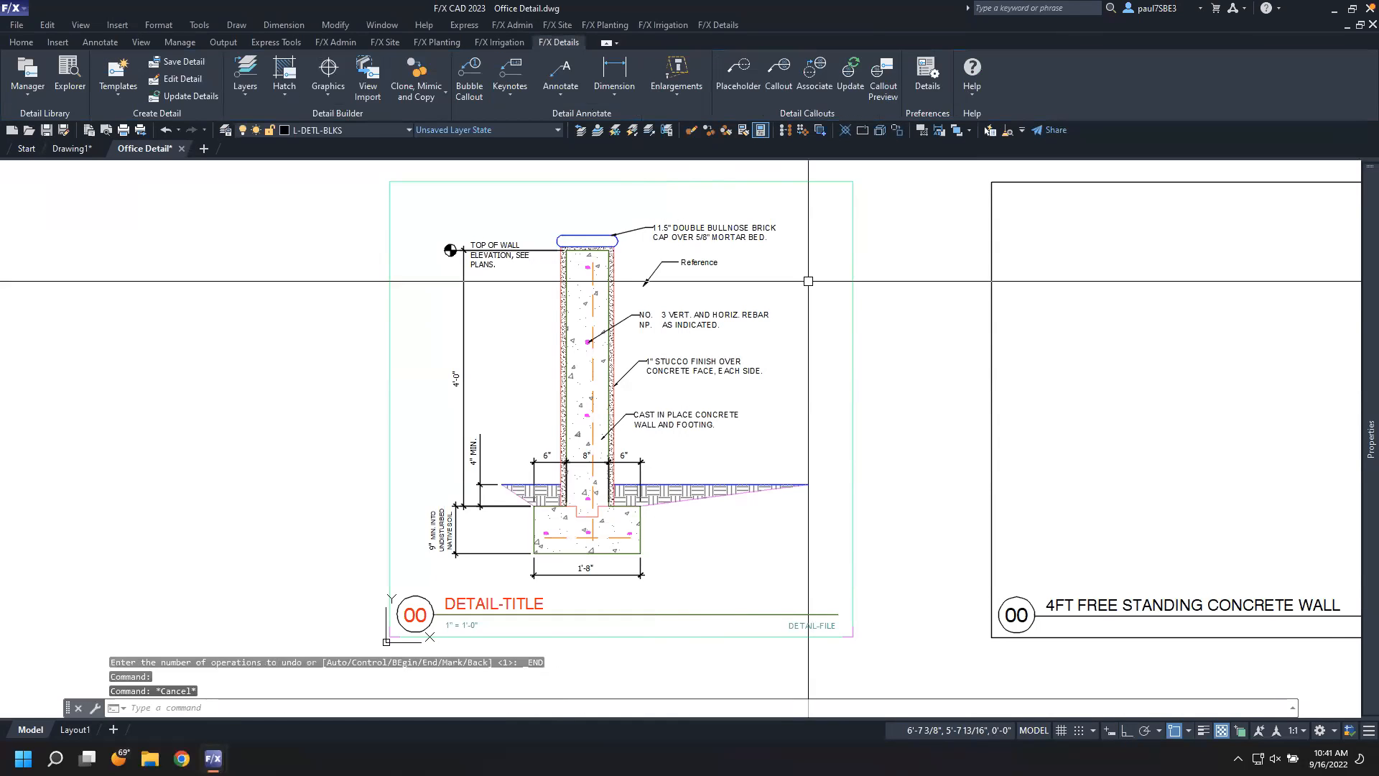
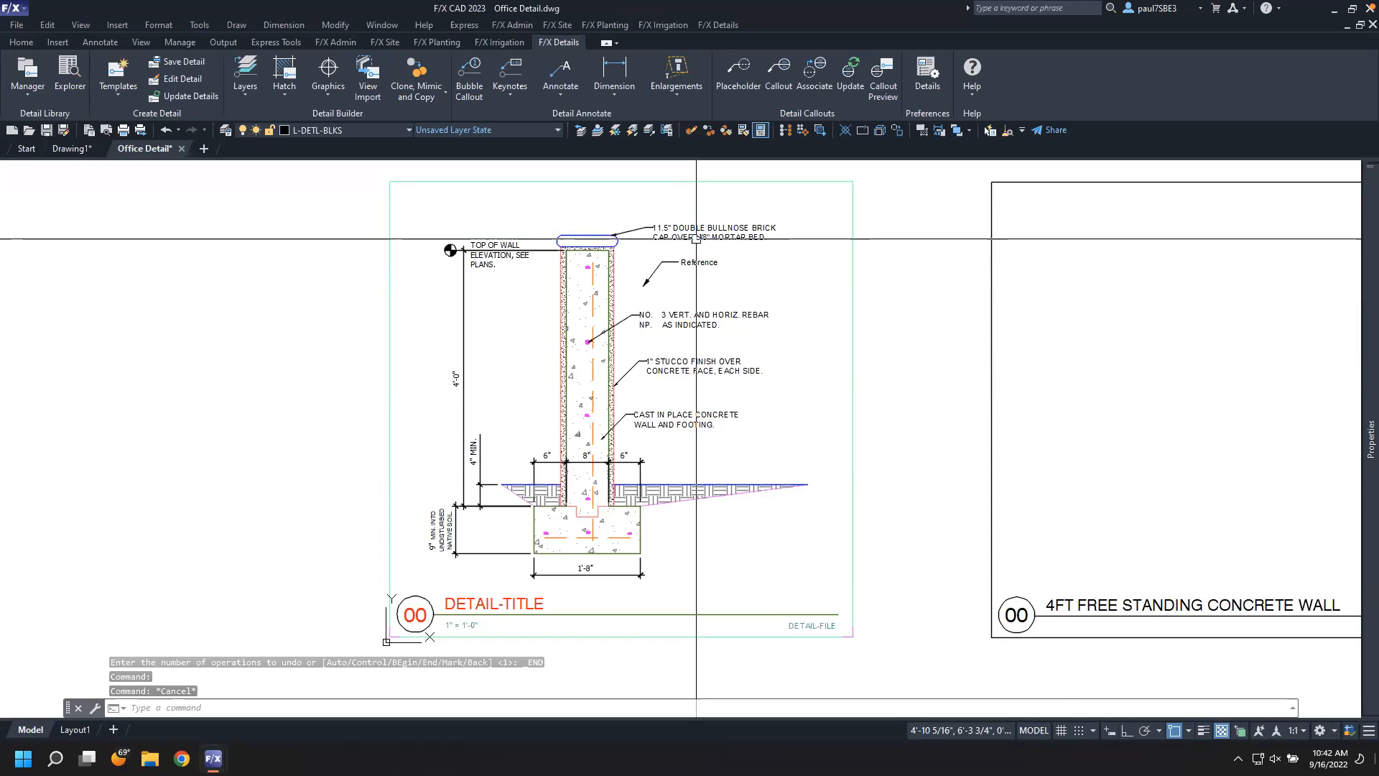
# End the frozen F/X CAD session from Task Manager, discarding unsaved changes, and relaunch F/X CAD
pyautogui.hotkey('ctrl', 'alt', 'Delete')
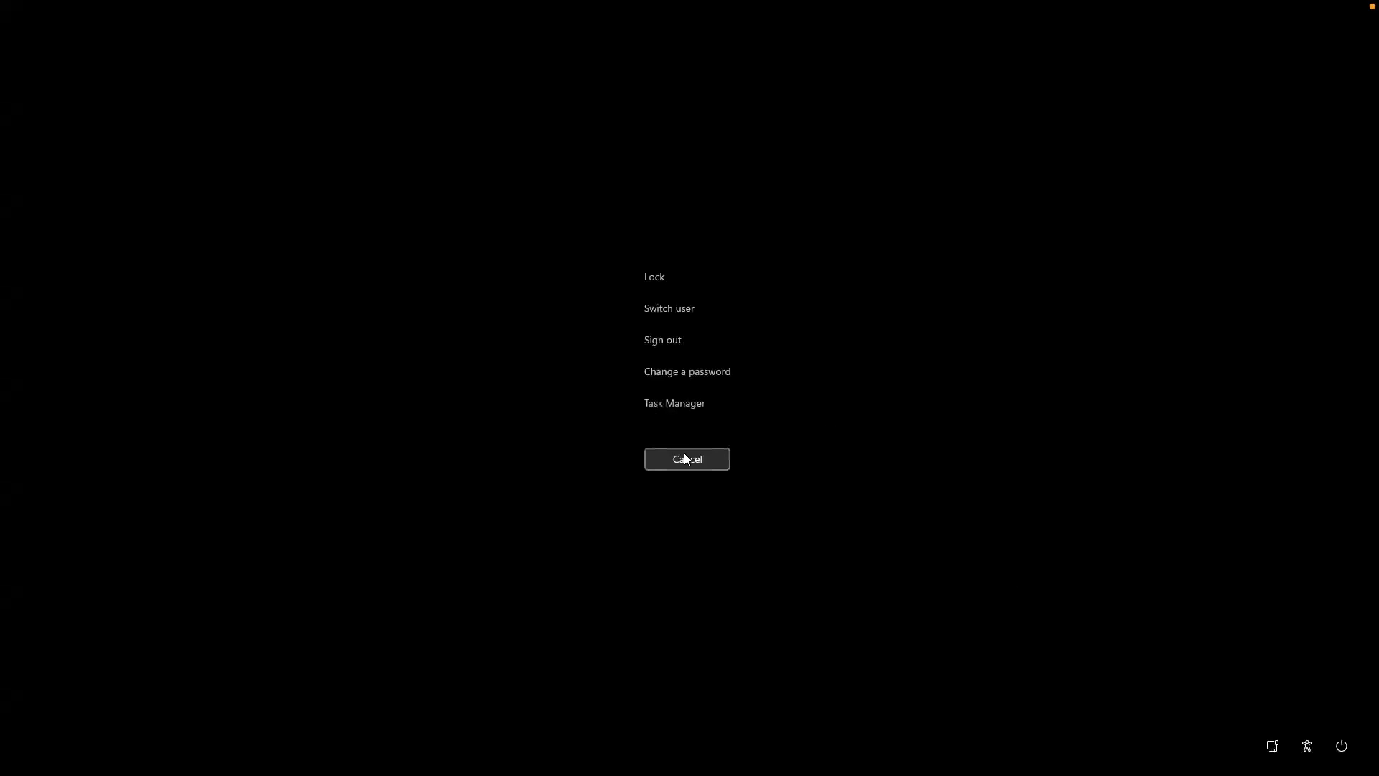
pyautogui.click(684, 411)
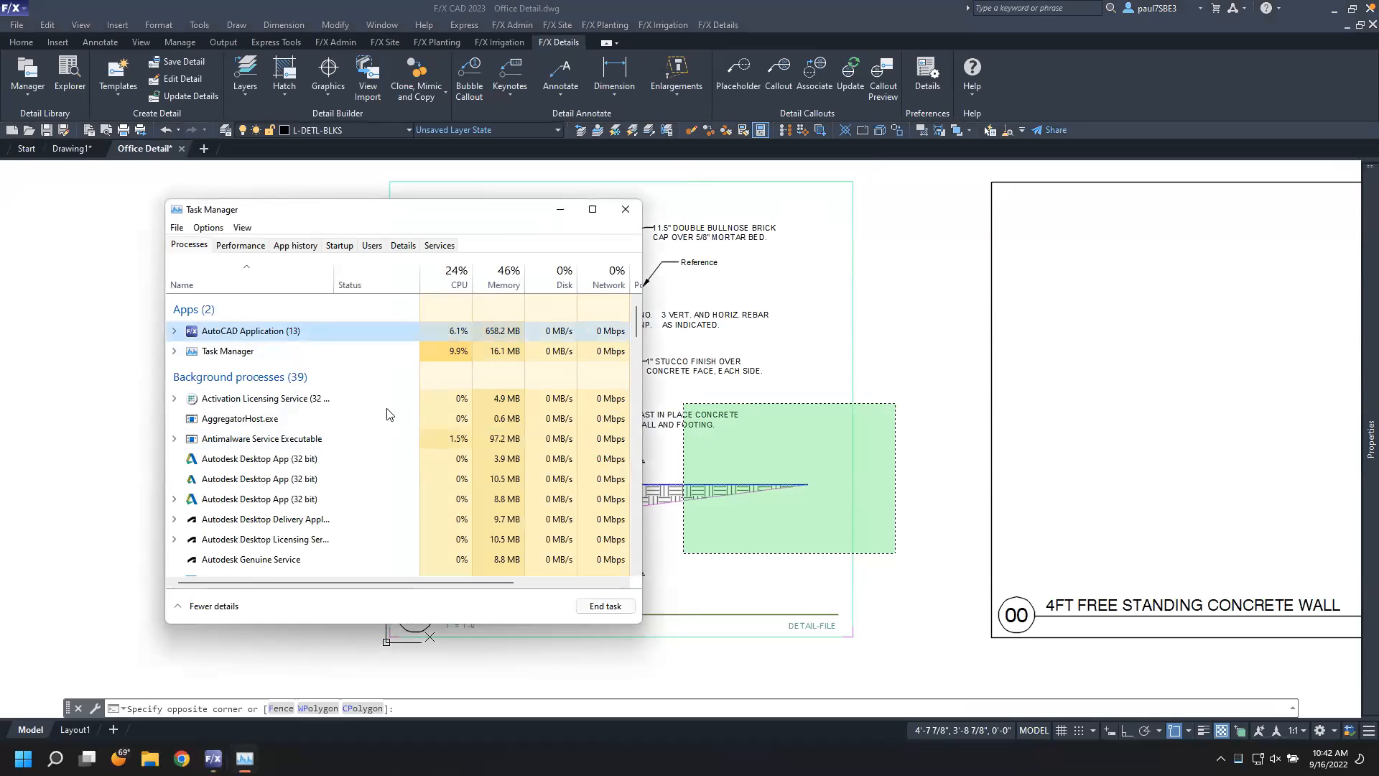
pyautogui.click(606, 605)
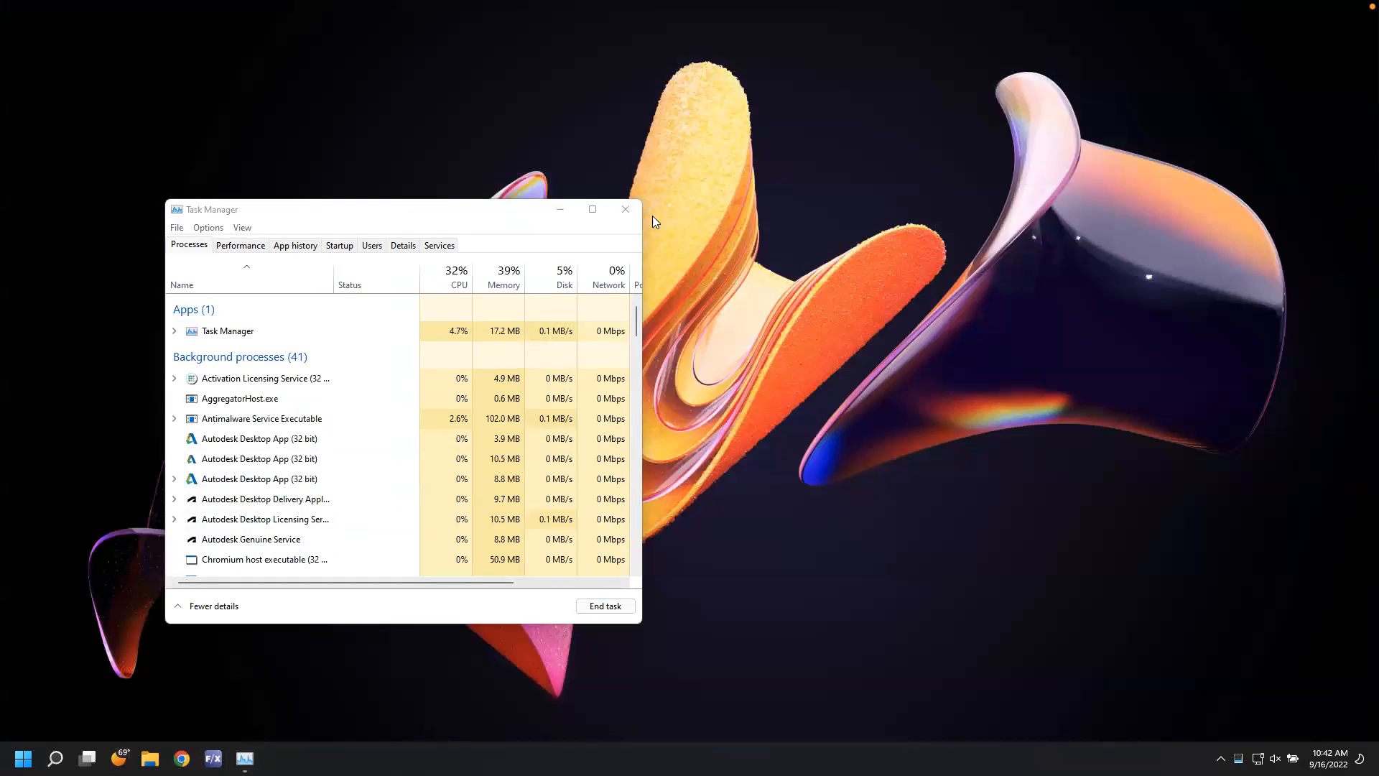
pyautogui.click(625, 209)
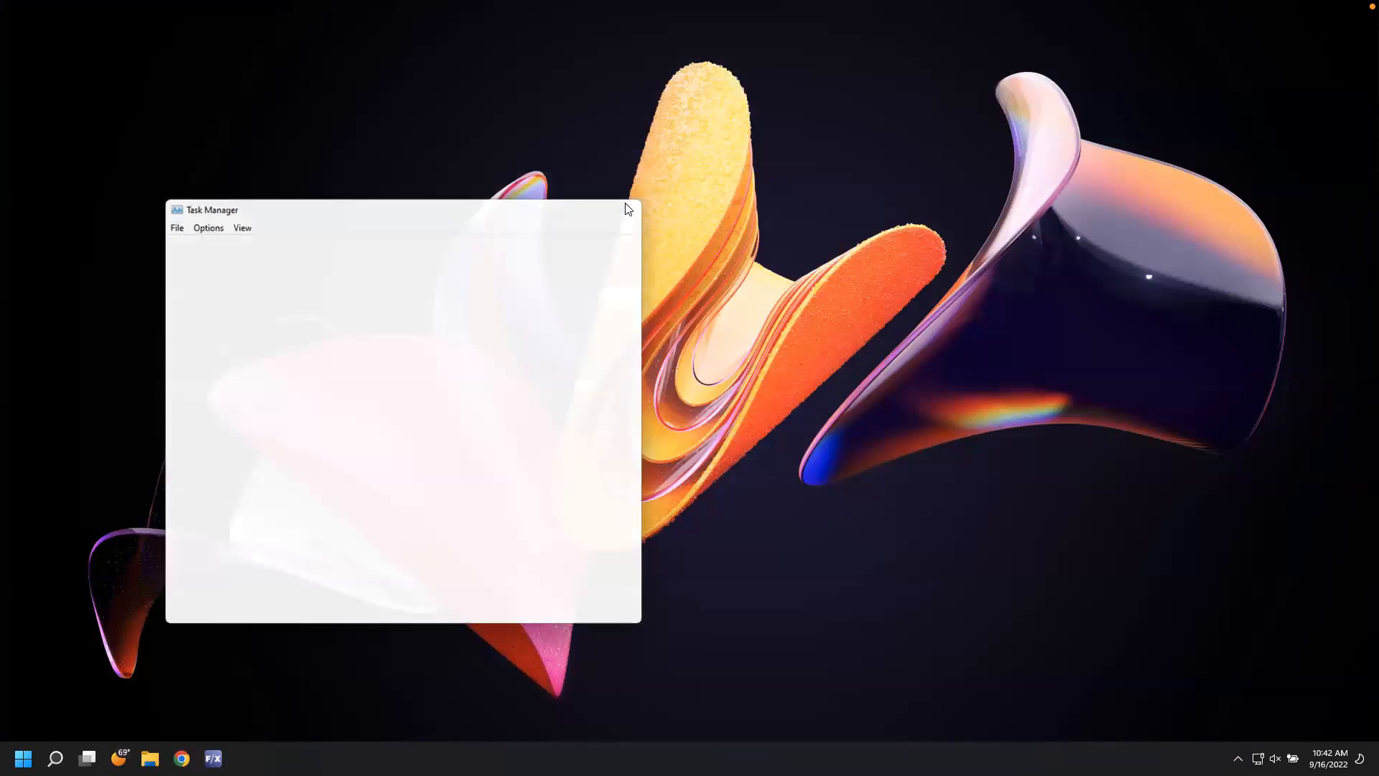
pyautogui.click(214, 759)
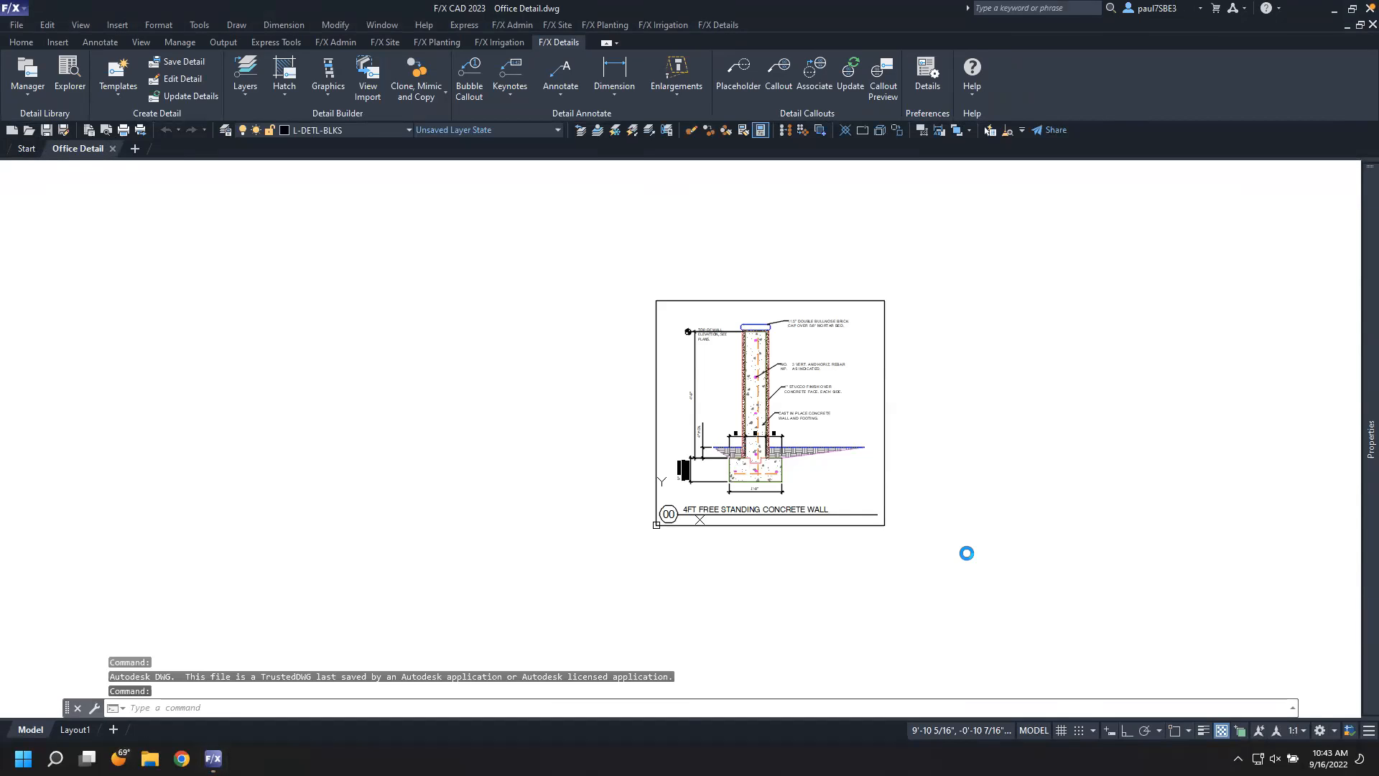
# Delete the old detail border and title block surrounding the wall drawing
pyautogui.click(902, 548)
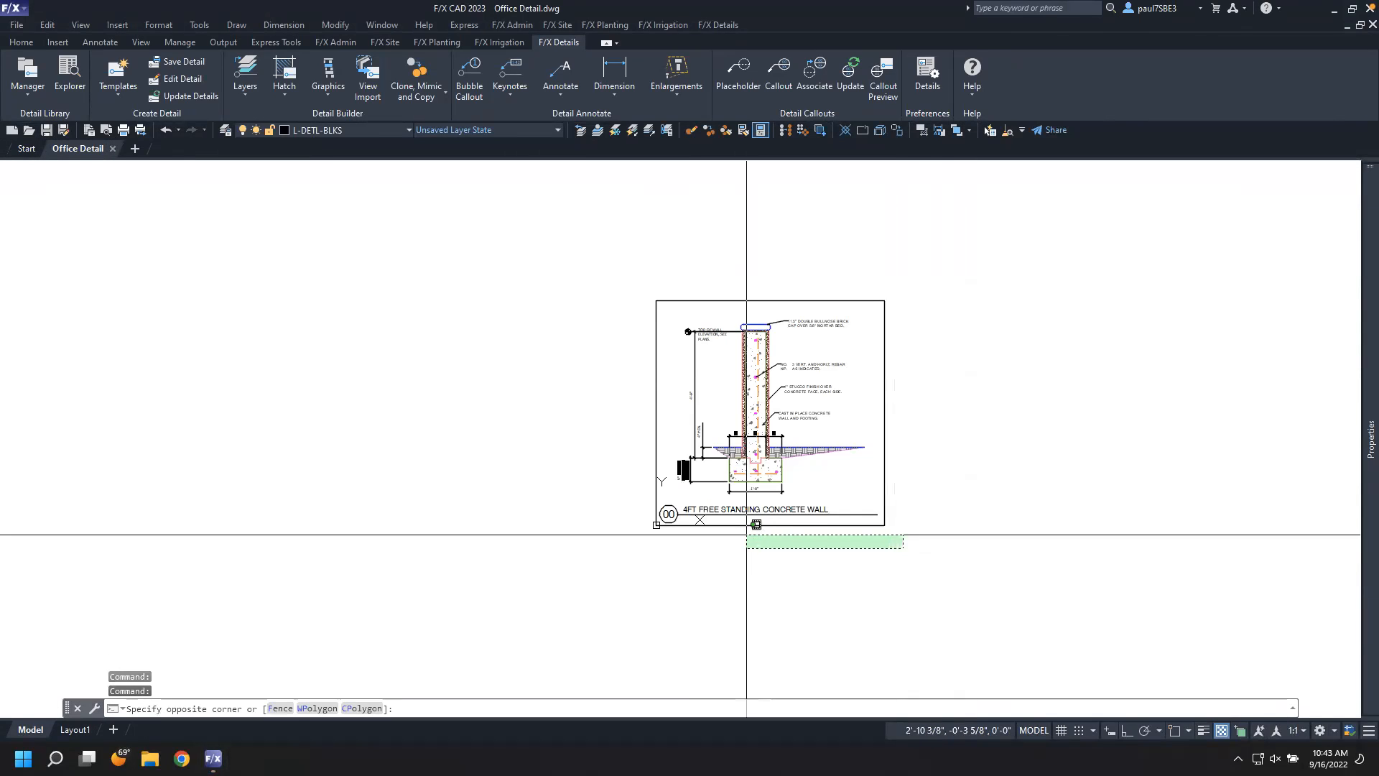
pyautogui.click(588, 495)
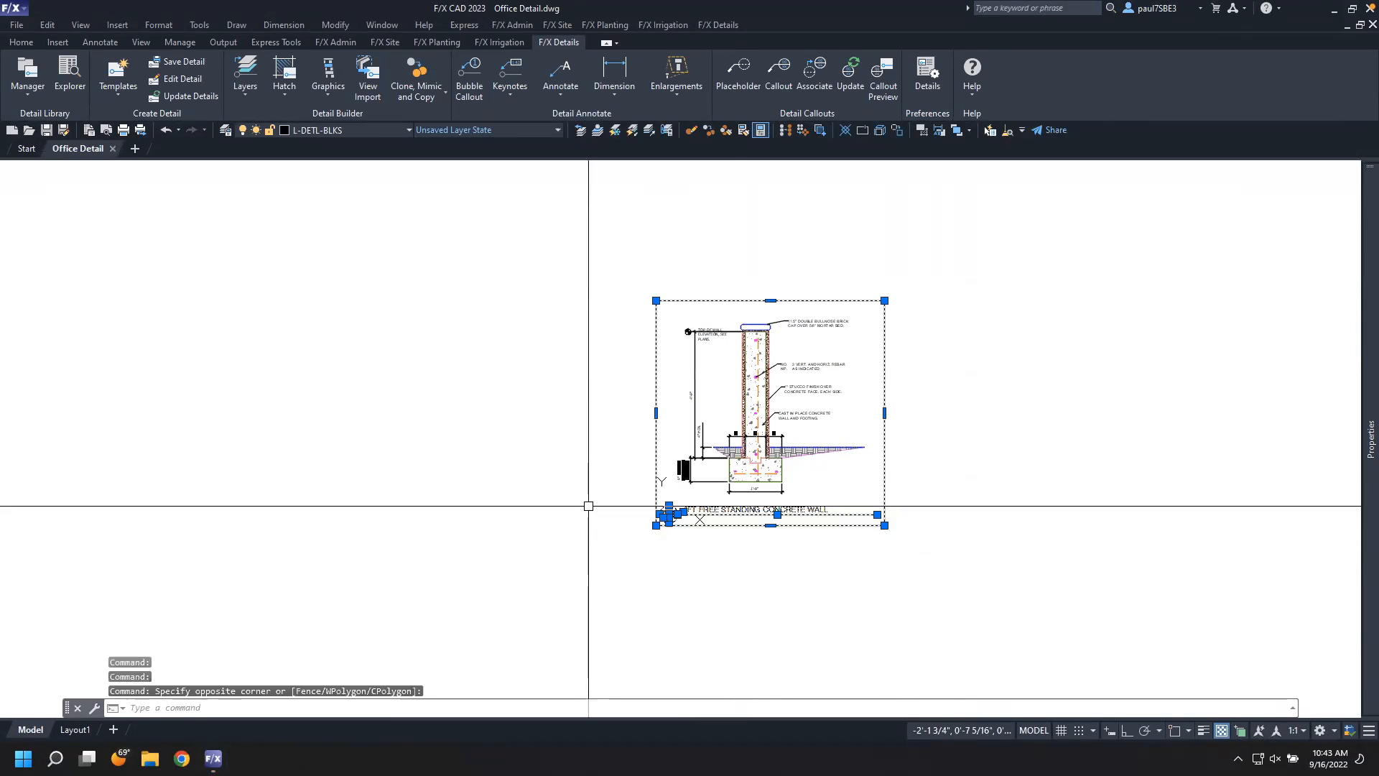
pyautogui.press('Delete')
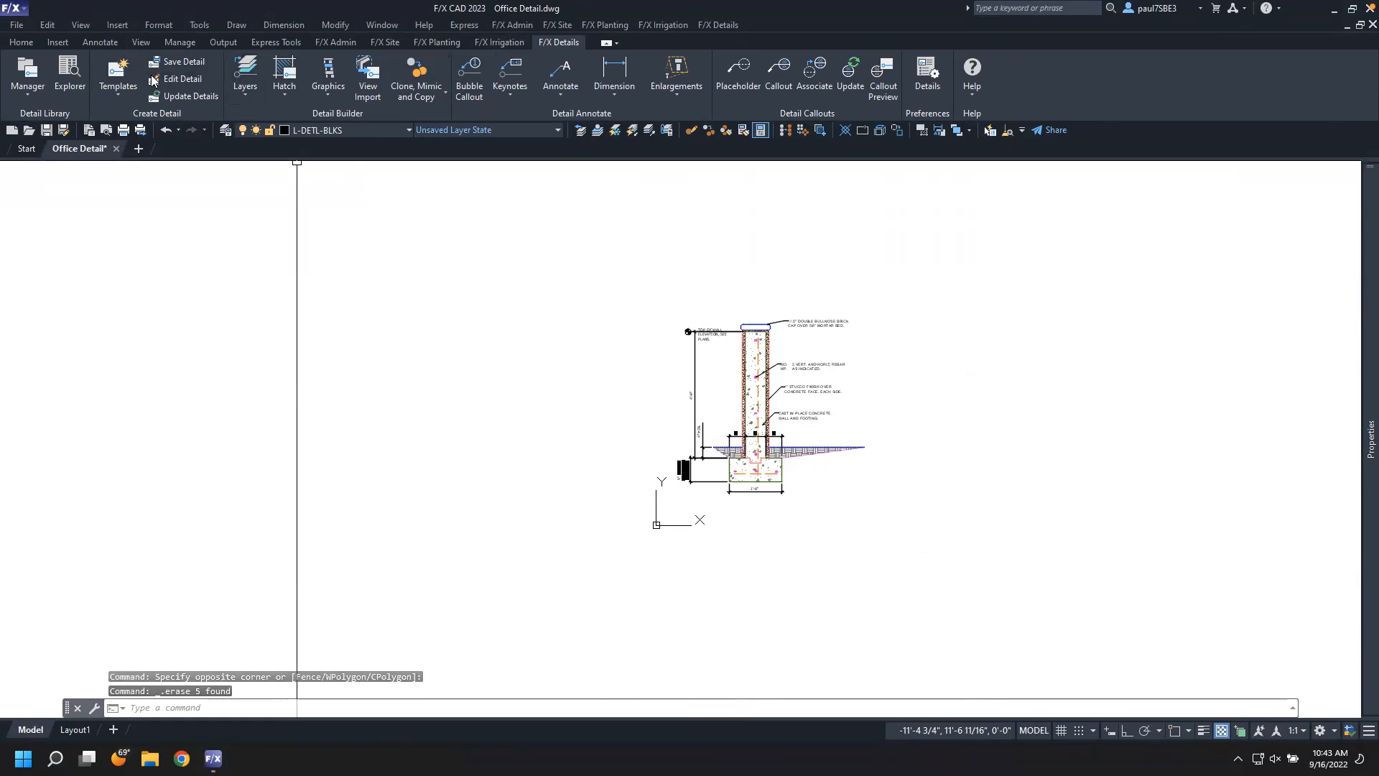
# Insert a 1A detail template at 1" = 1'-0" scale with its lower-left corner just below-left of the wall drawing
pyautogui.click(112, 69)
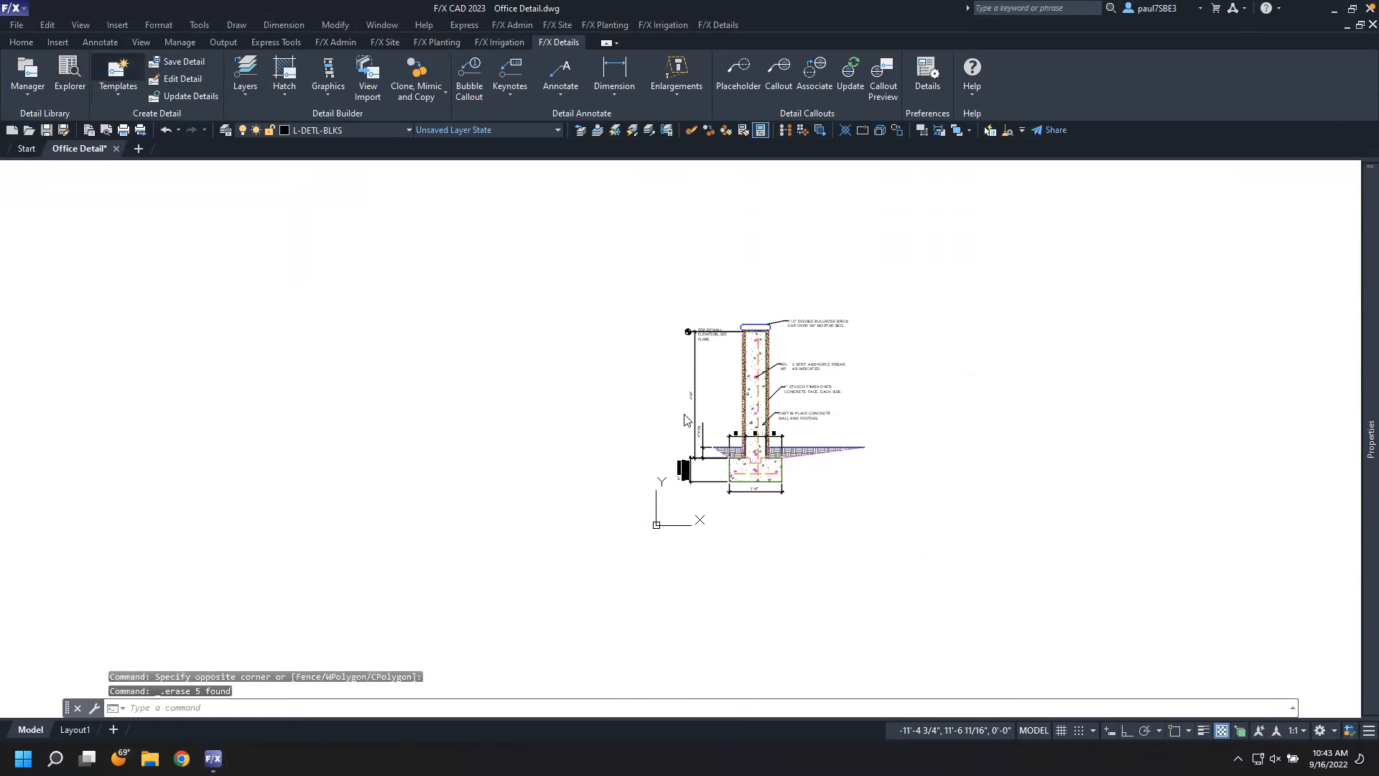
pyautogui.click(507, 311)
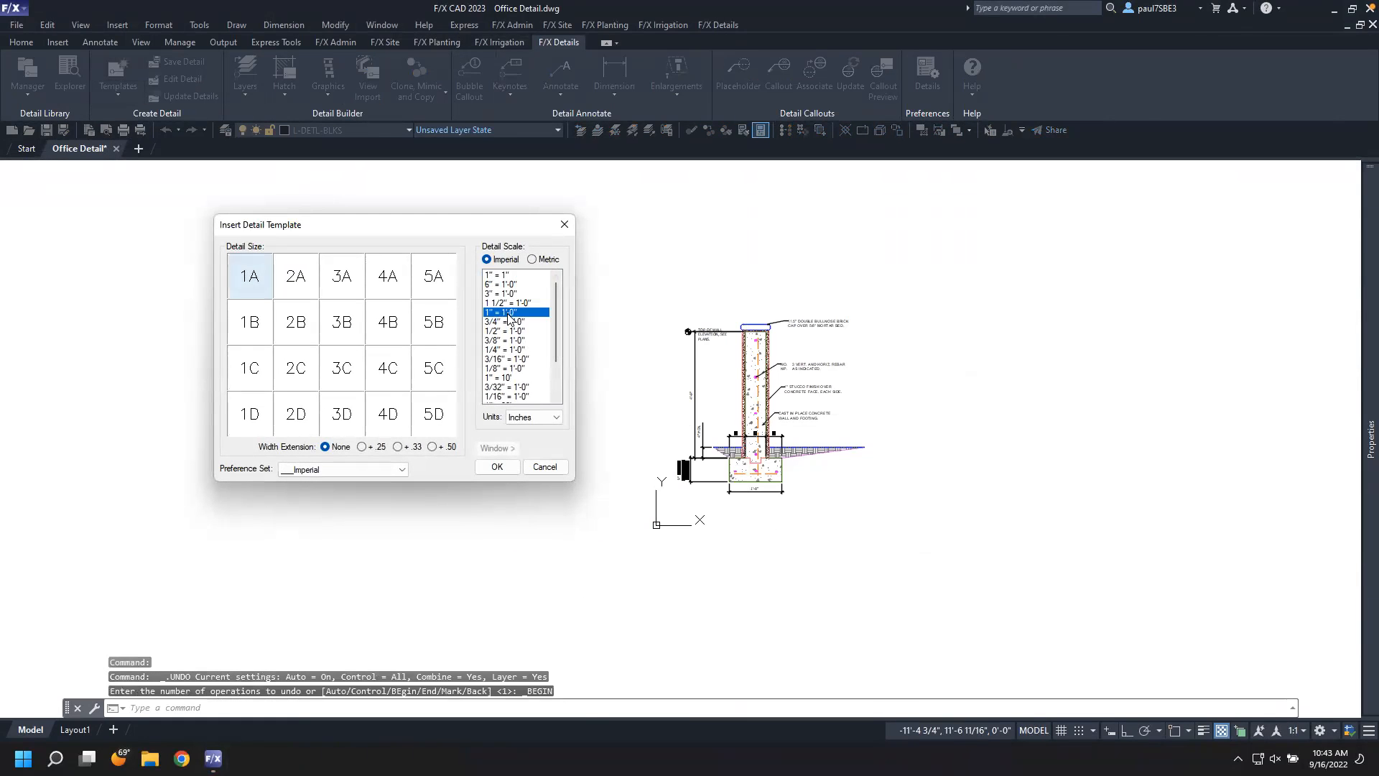
pyautogui.click(497, 467)
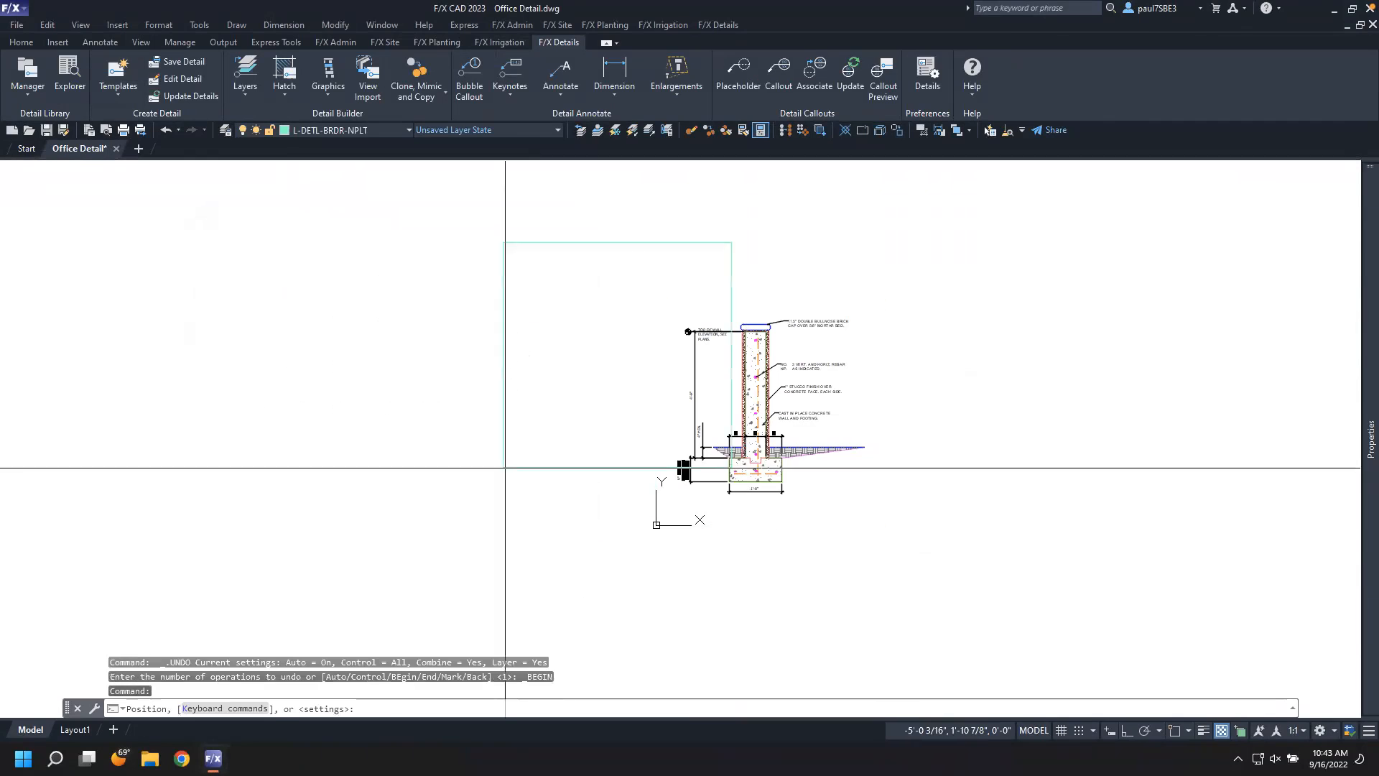
pyautogui.click(660, 517)
# Add a leader reading "Reference" with its arrow on the wall stem just below the brick cap
pyautogui.scroll(4, 794, 460)
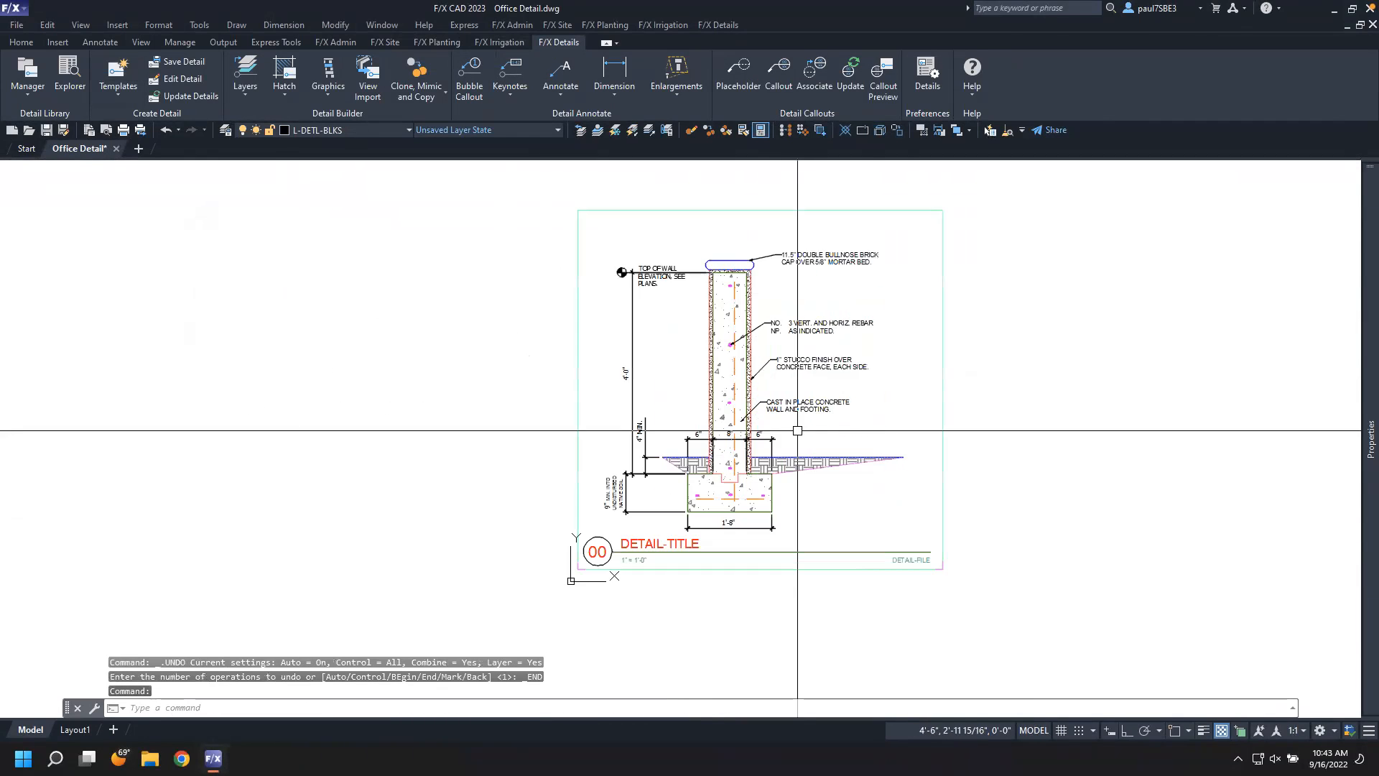
pyautogui.moveTo(797, 430); pyautogui.dragTo(747, 476, button='middle')
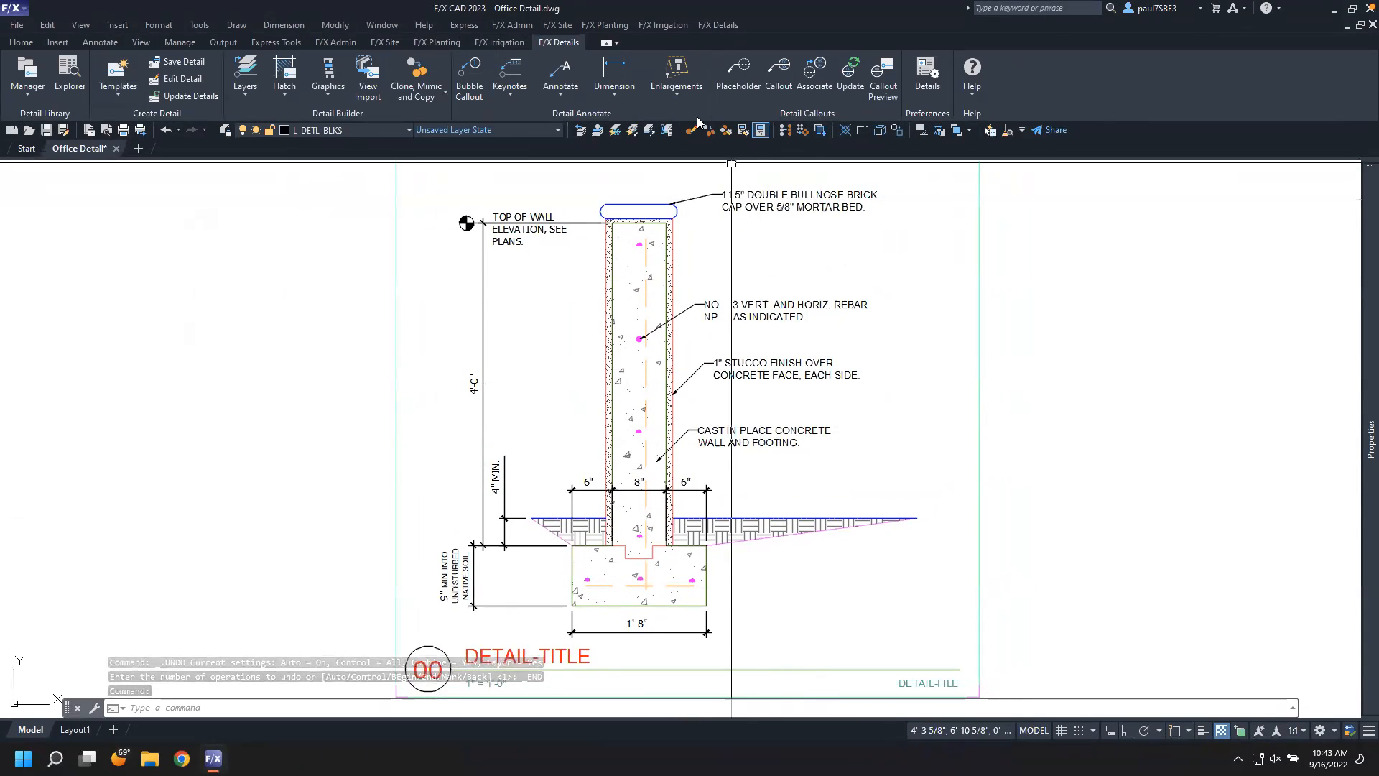
pyautogui.click(552, 83)
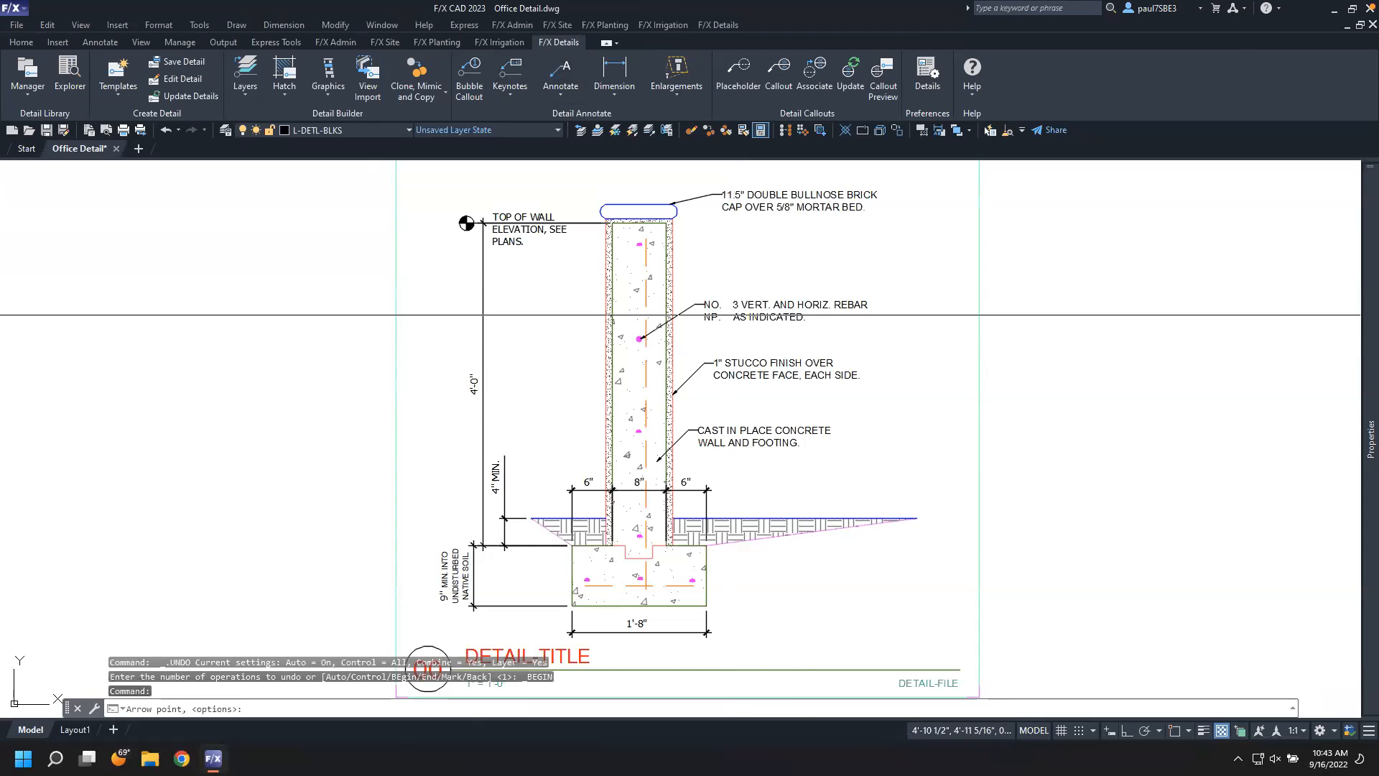
pyautogui.click(713, 278)
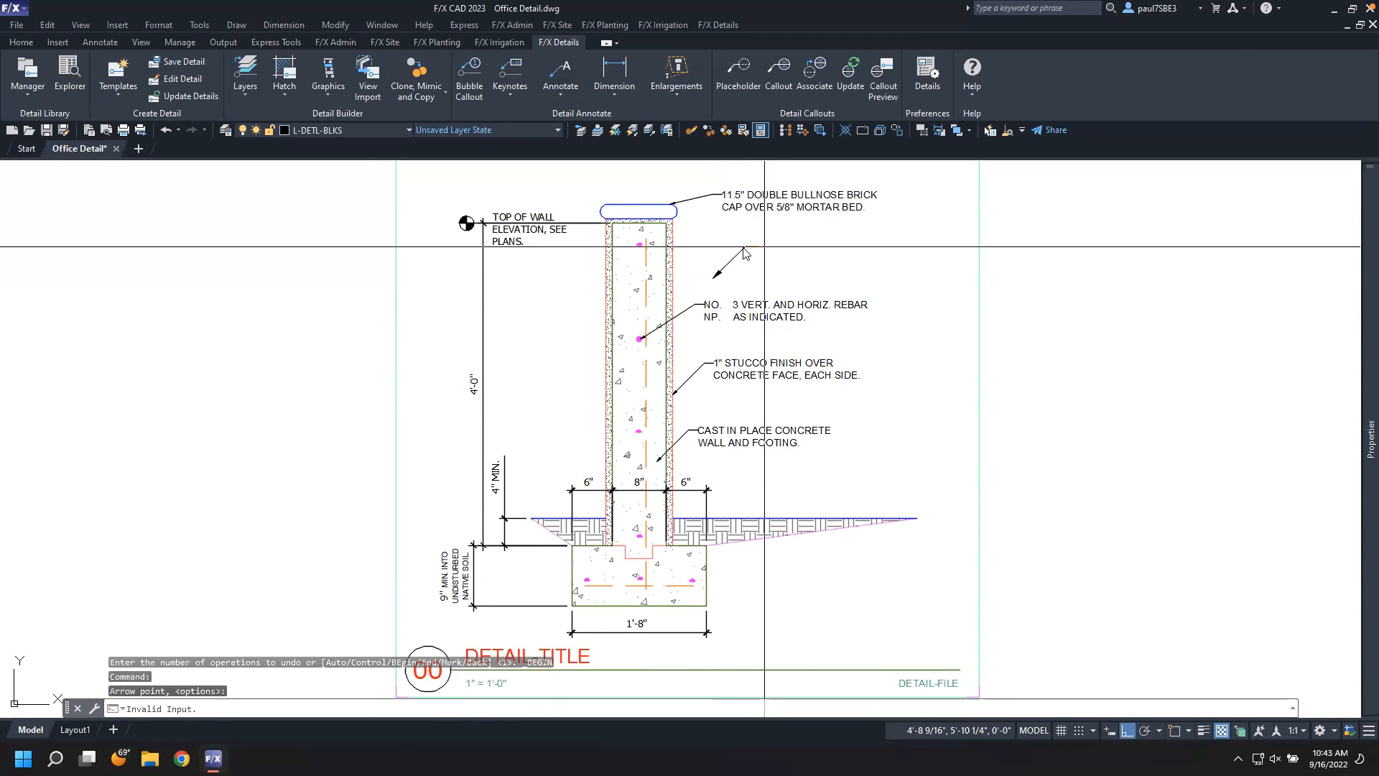
pyautogui.click(765, 246)
pyautogui.write('Reference')
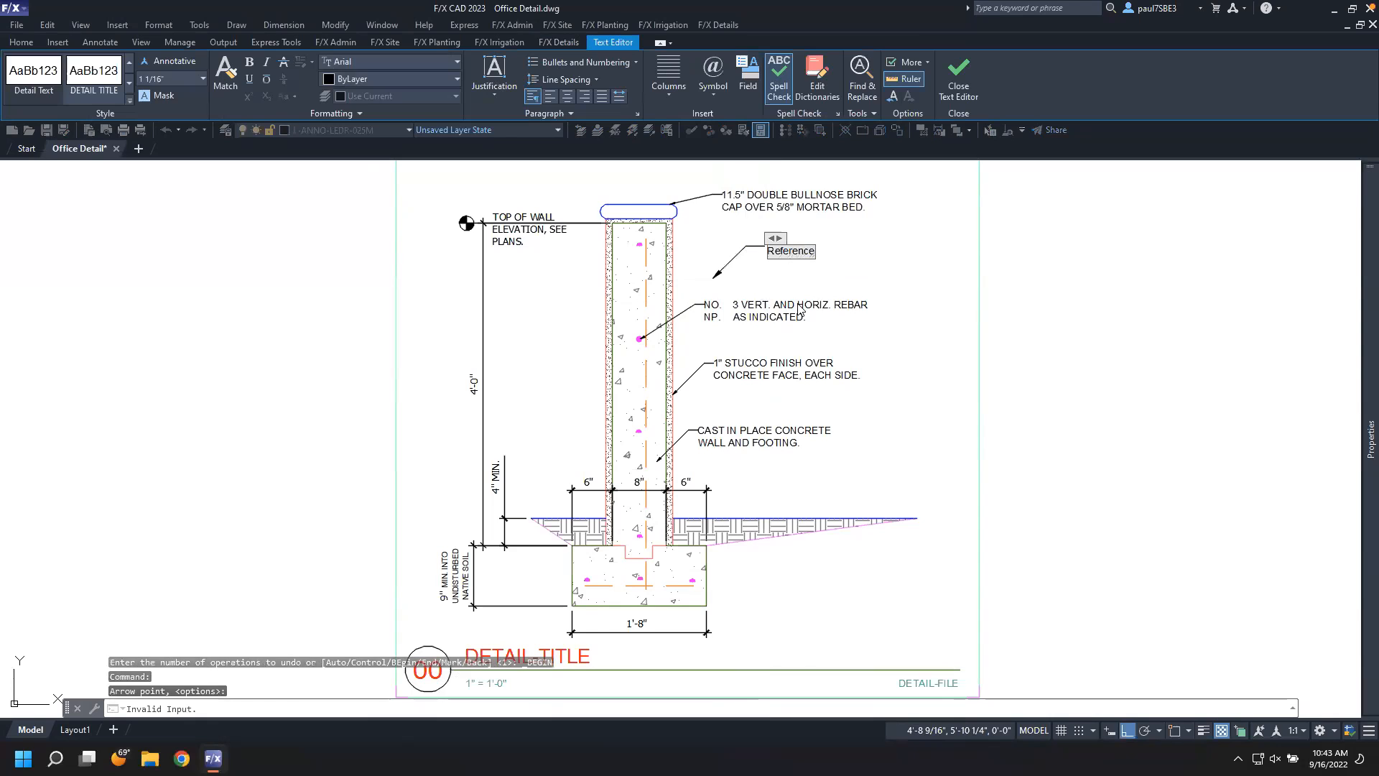
pyautogui.press('Escape')
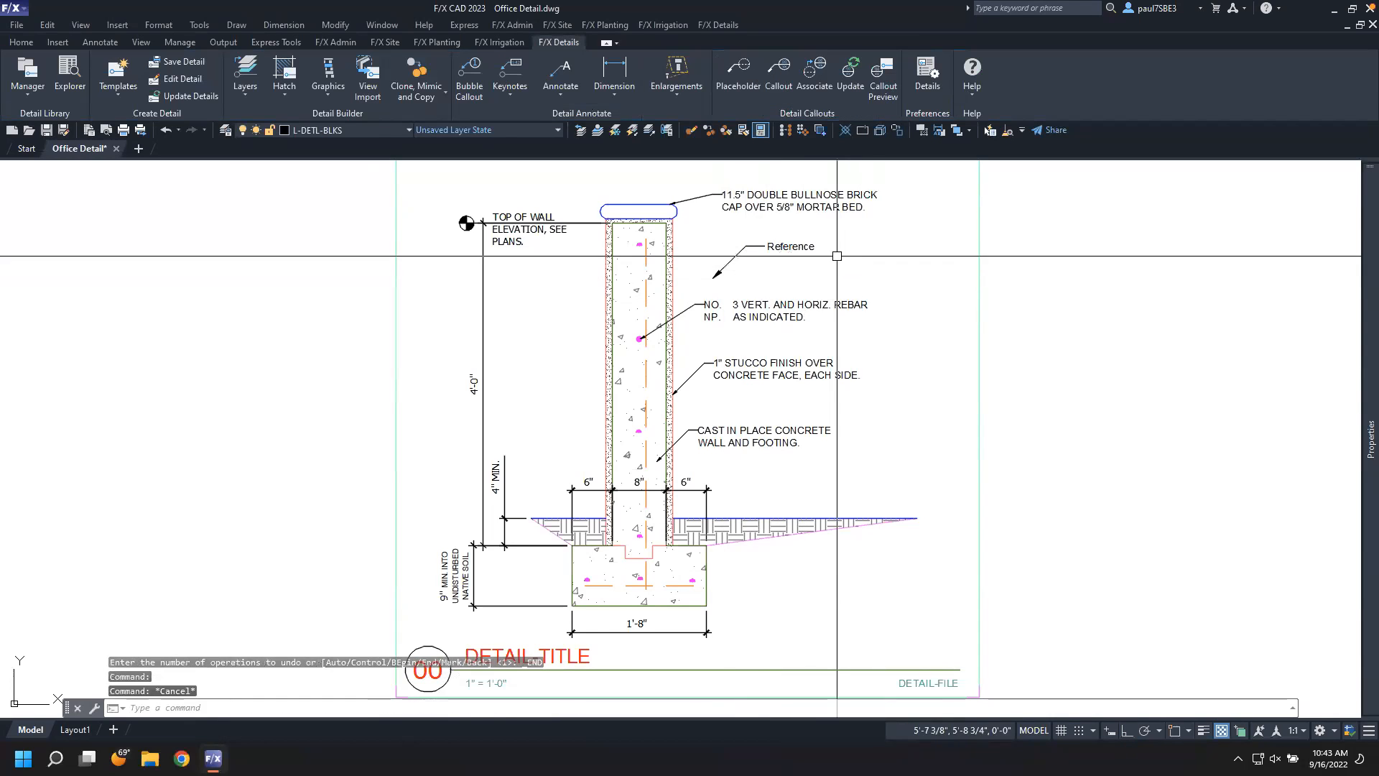
# Match the Reference leader's properties onto the other callout leaders along the wall
pyautogui.moveTo(814, 255); pyautogui.dragTo(803, 286, button='middle')
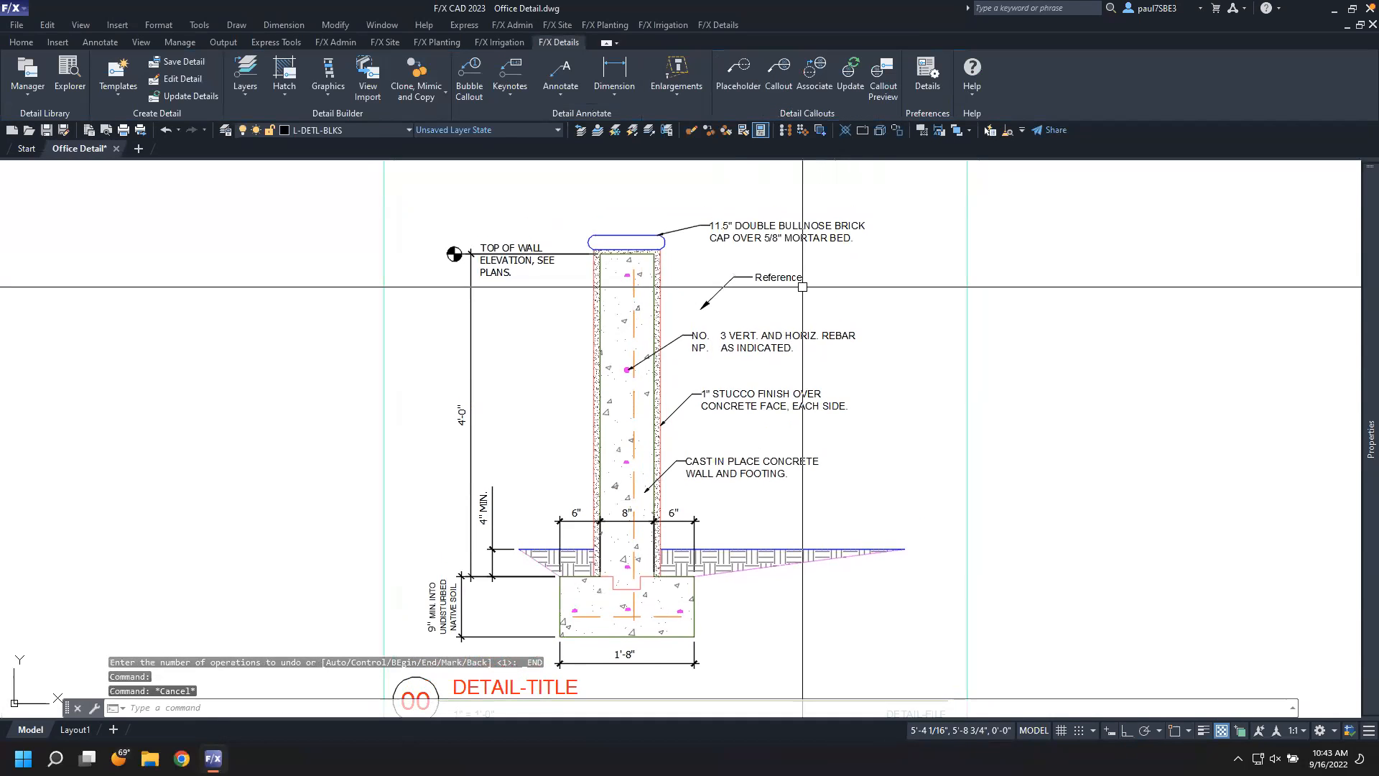
pyautogui.click(801, 277)
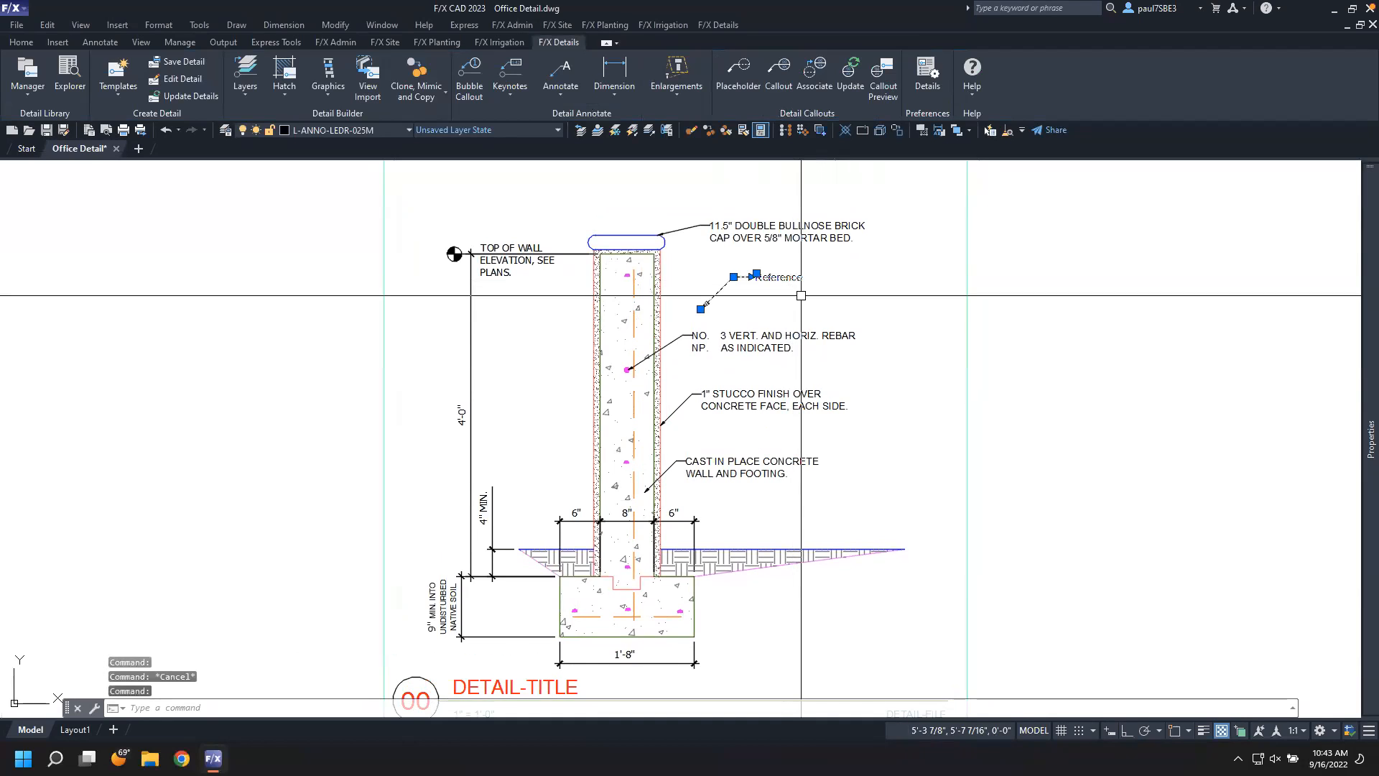
pyautogui.press('Escape')
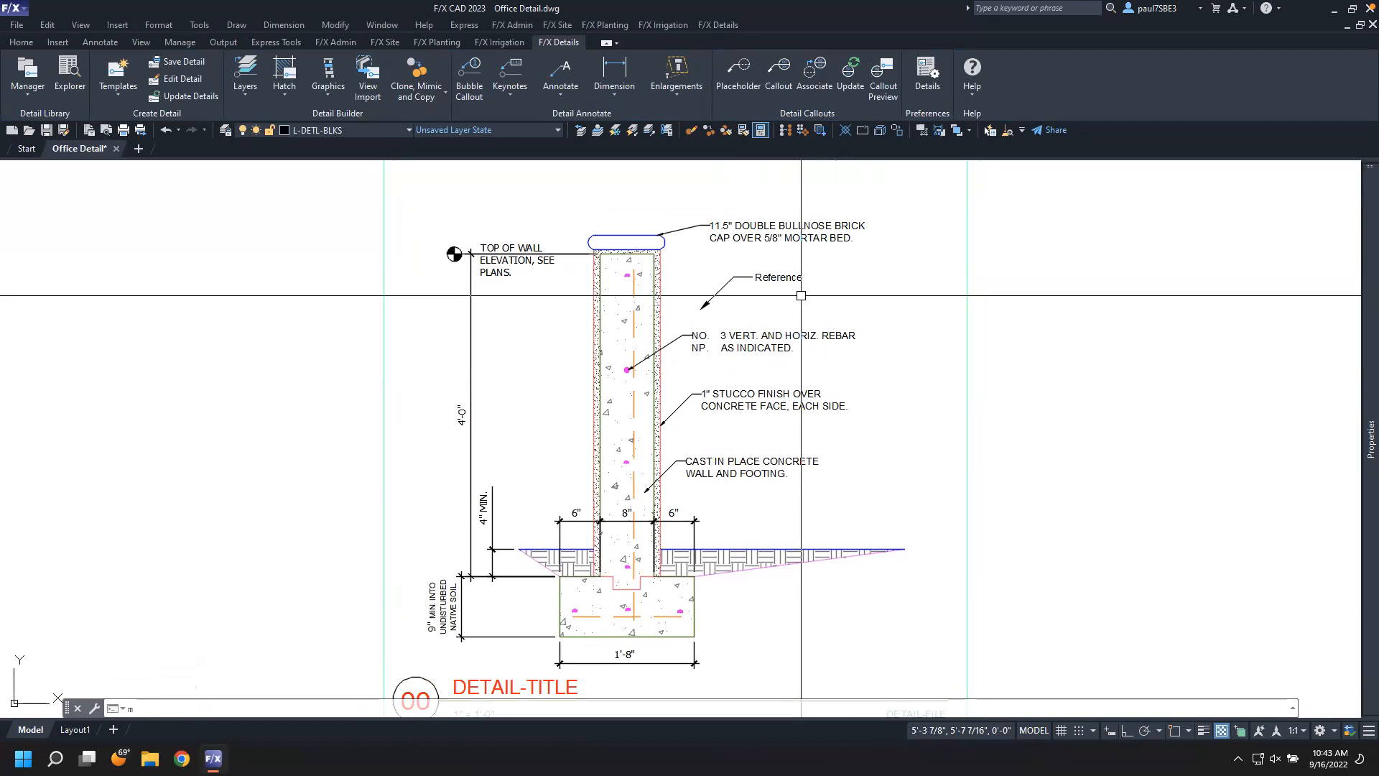
pyautogui.write('a')
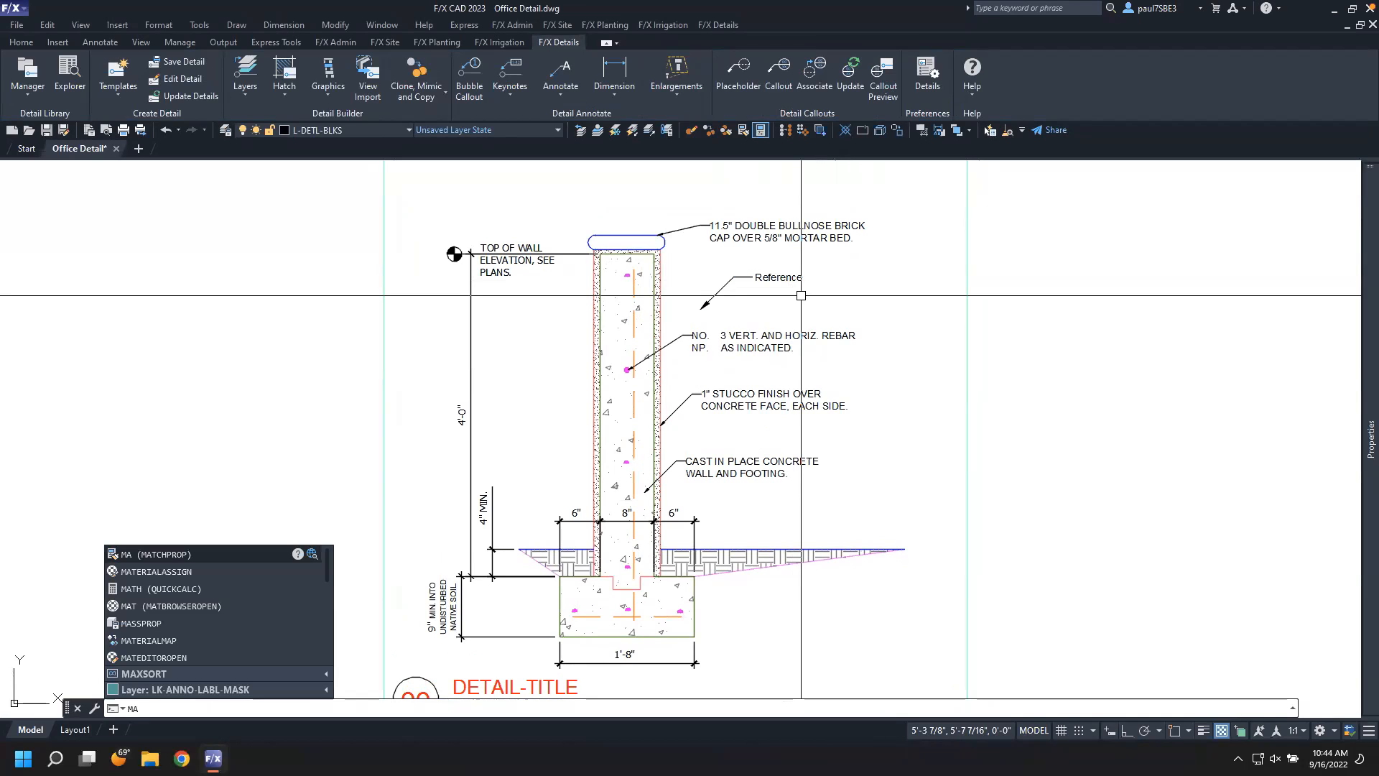
pyautogui.press('Return')
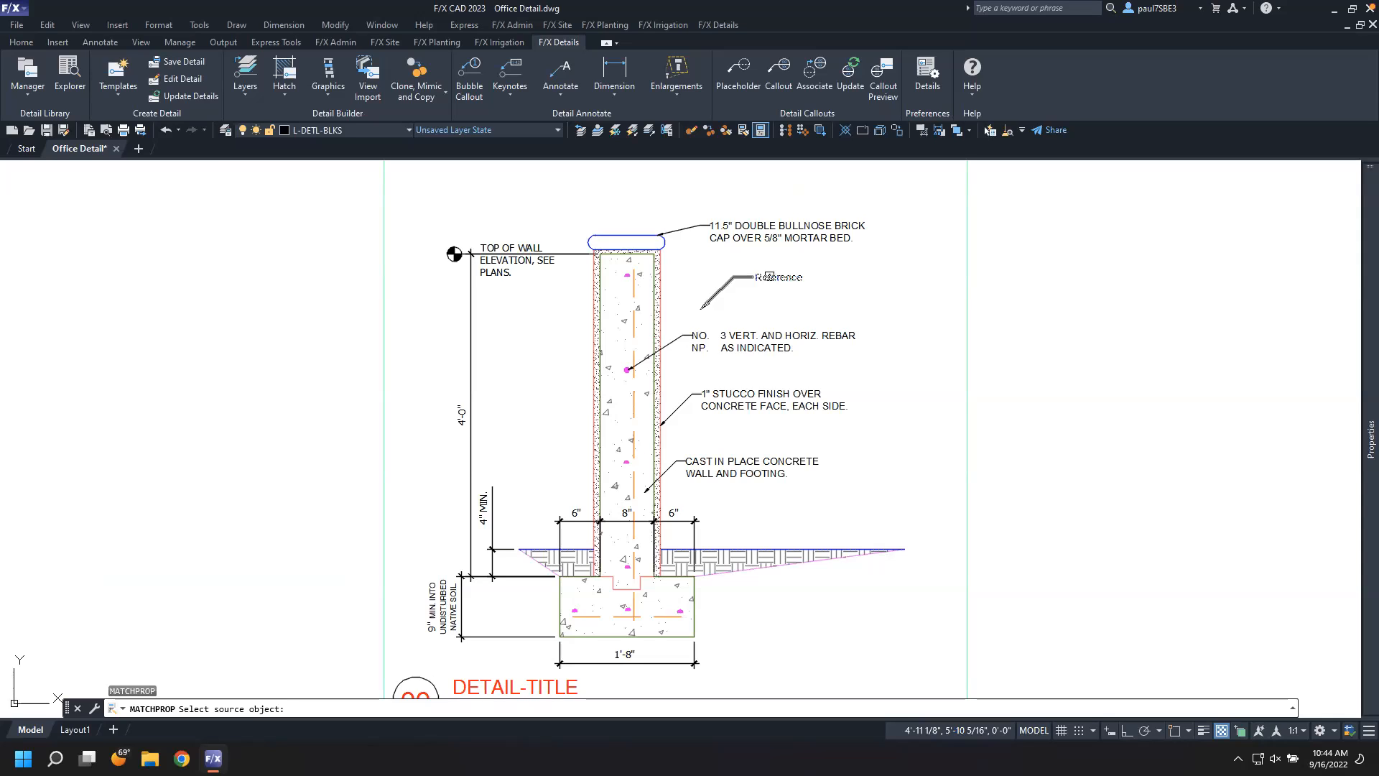
pyautogui.click(769, 276)
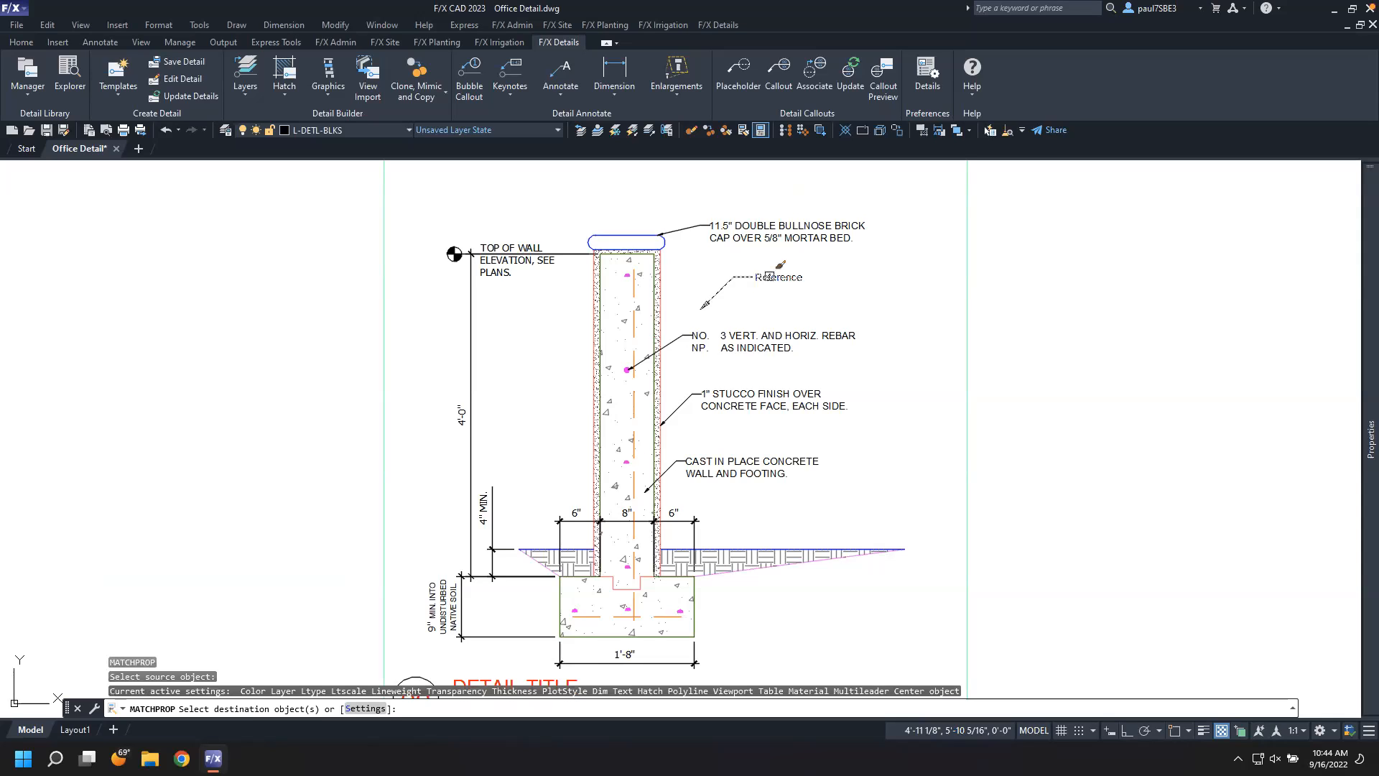
pyautogui.click(831, 224)
pyautogui.click(821, 306)
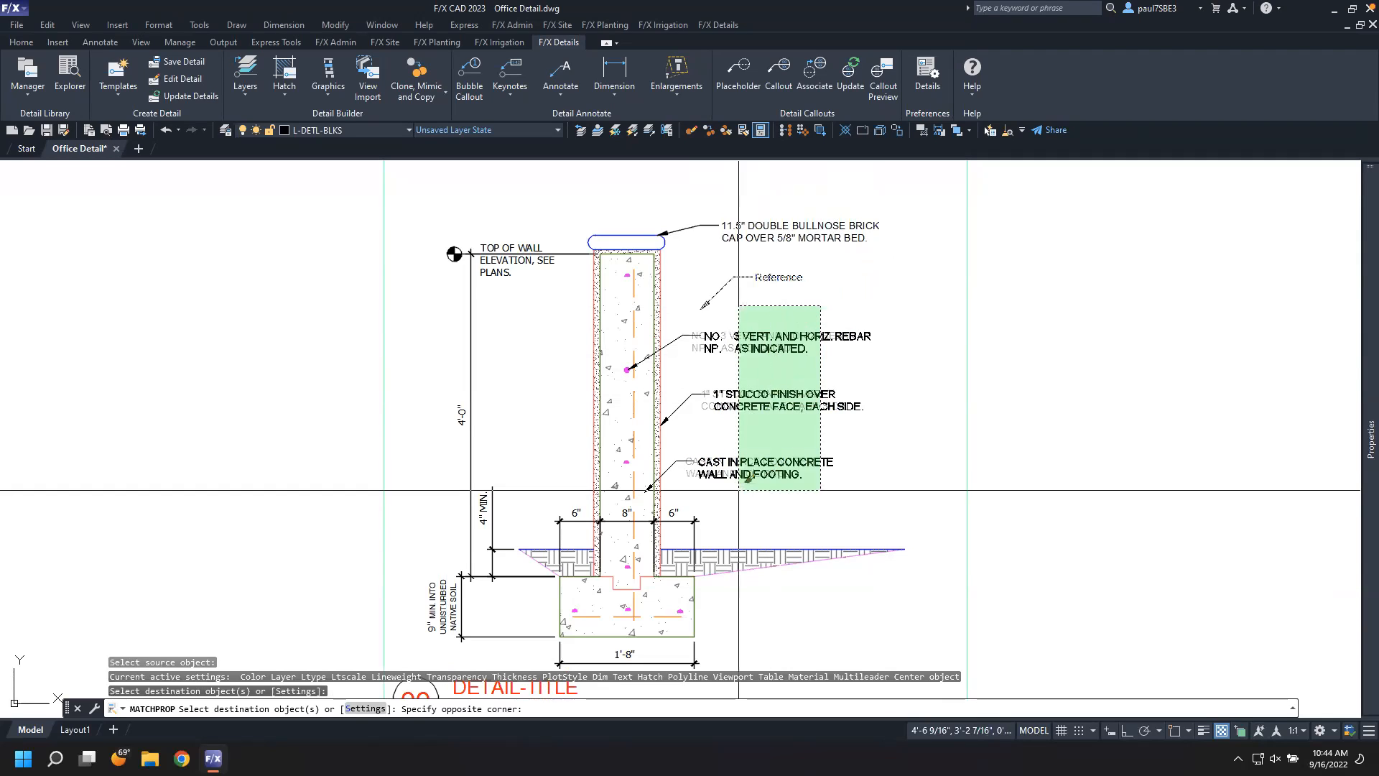
pyautogui.click(746, 476)
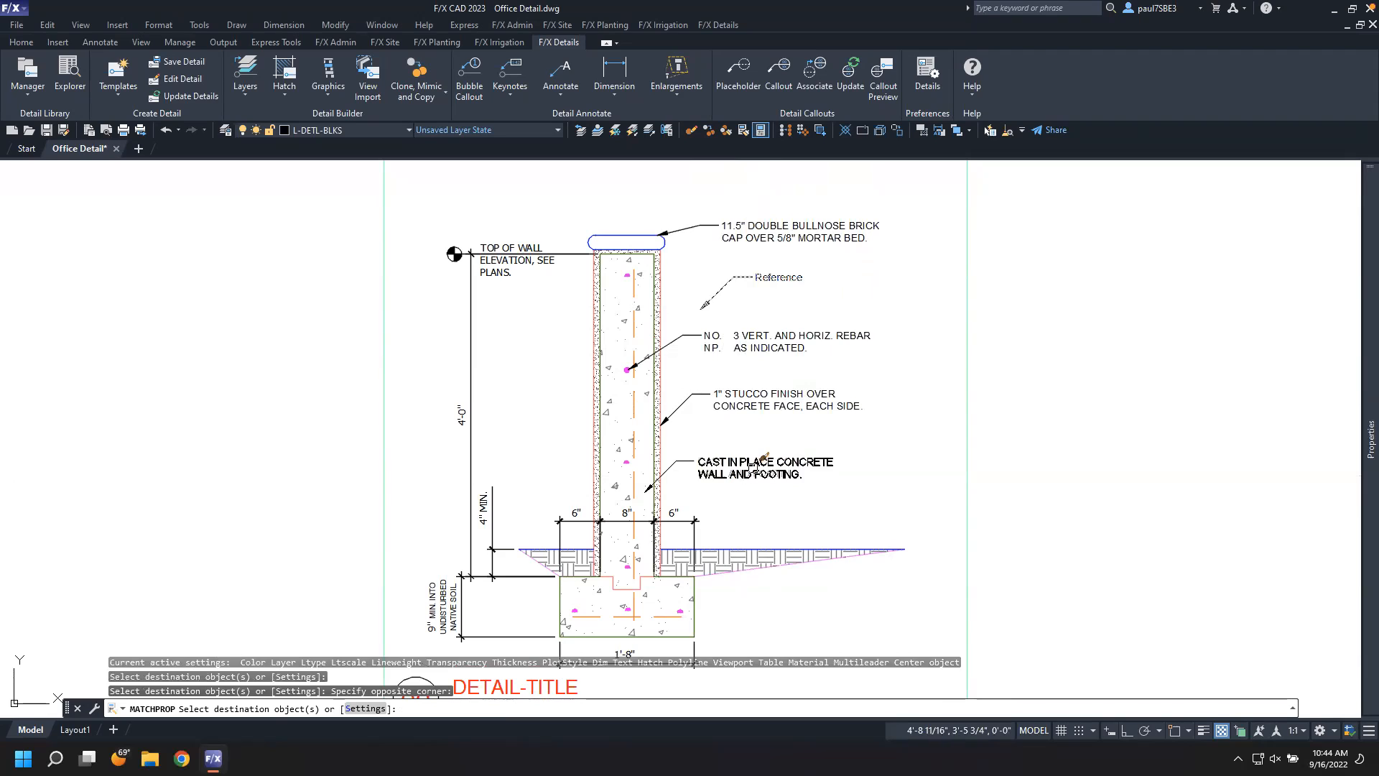
pyautogui.press('Escape')
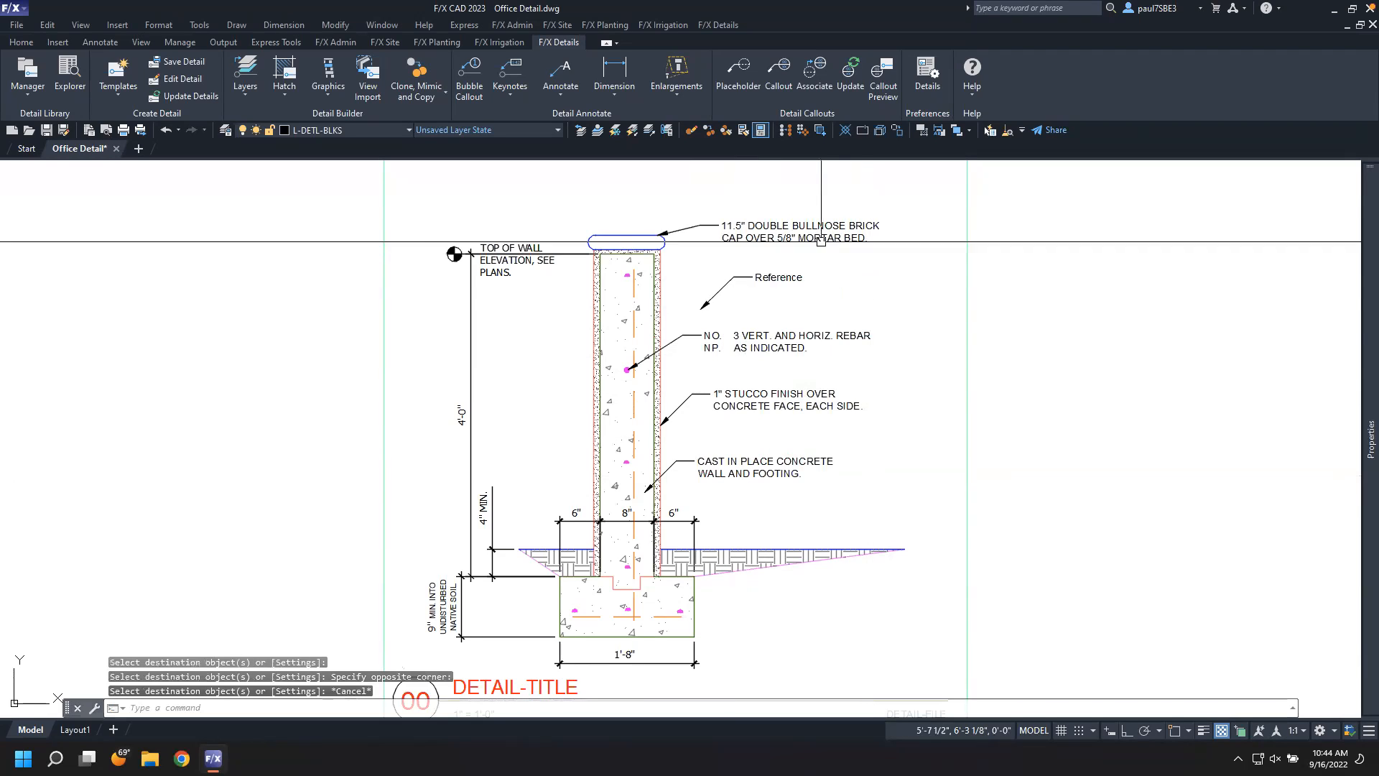
# Delete the Reference leader
pyautogui.click(747, 279)
pyautogui.click(746, 275)
pyautogui.press('Delete')
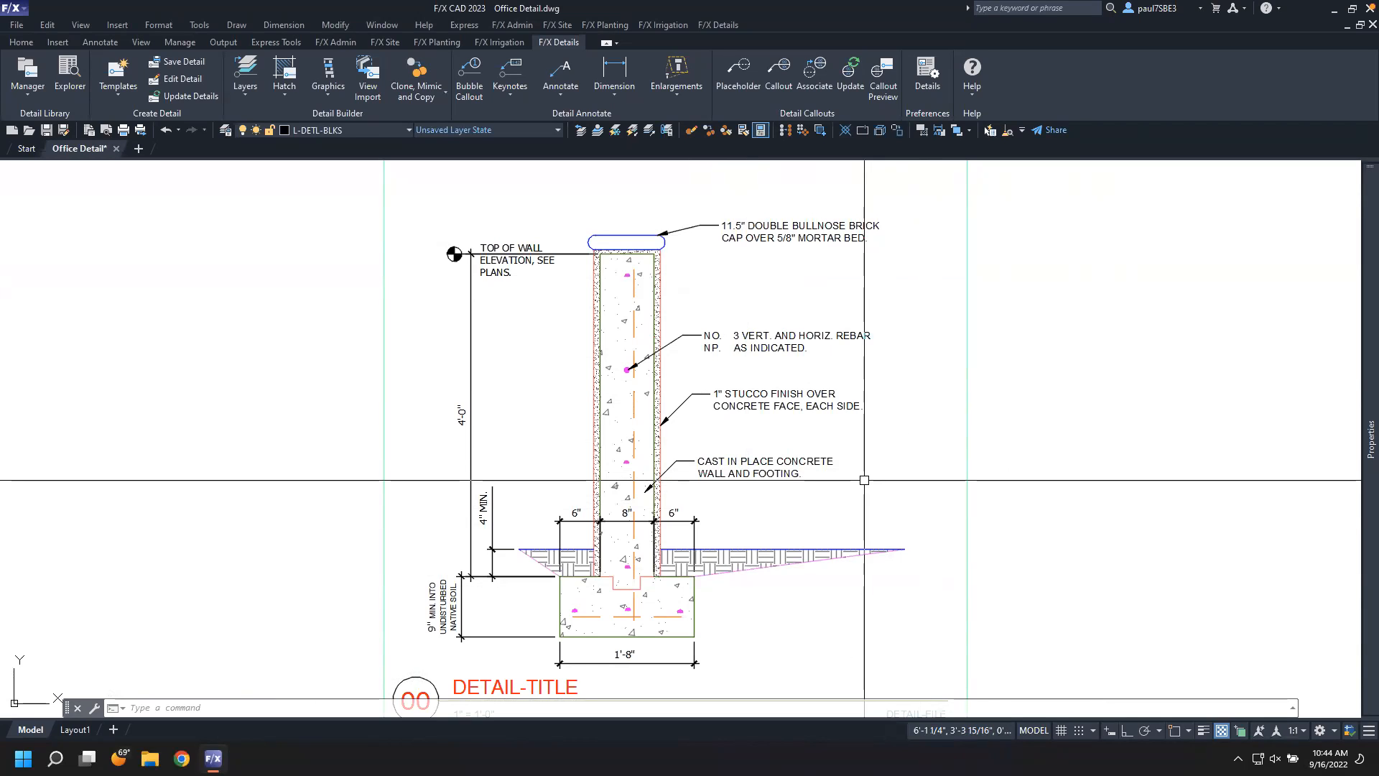
# Inspect the properties of the rebar callout leader
pyautogui.click(783, 334)
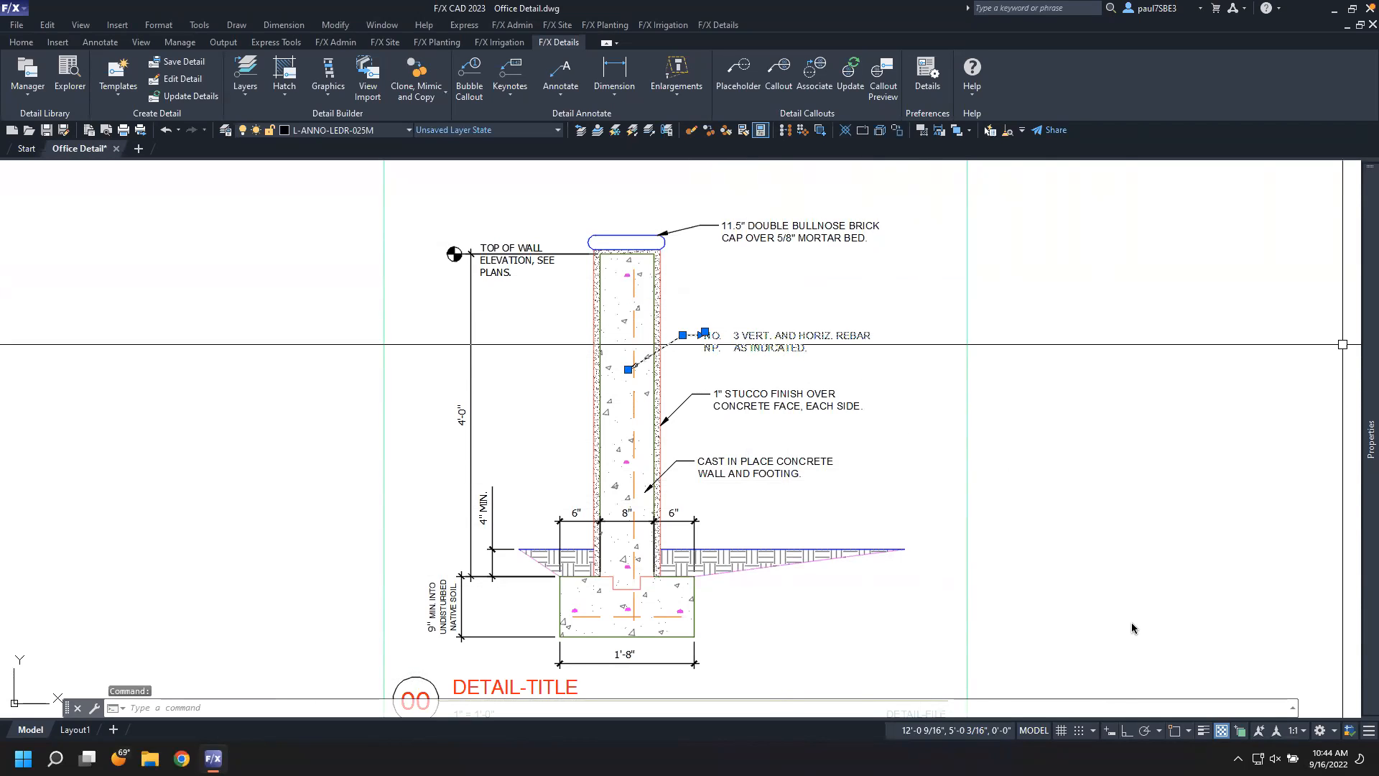
pyautogui.moveTo(1369, 374)
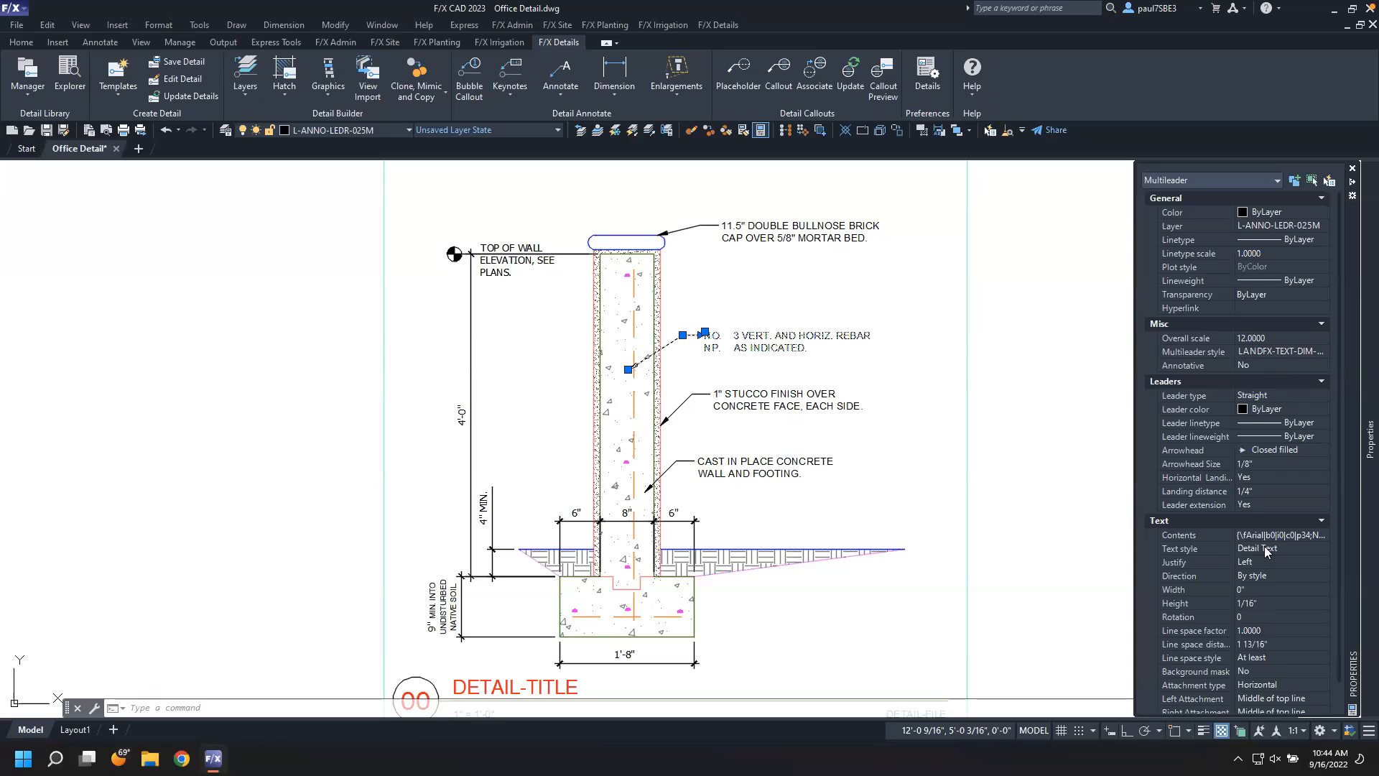
pyautogui.press('Escape')
pyautogui.press('Escape')
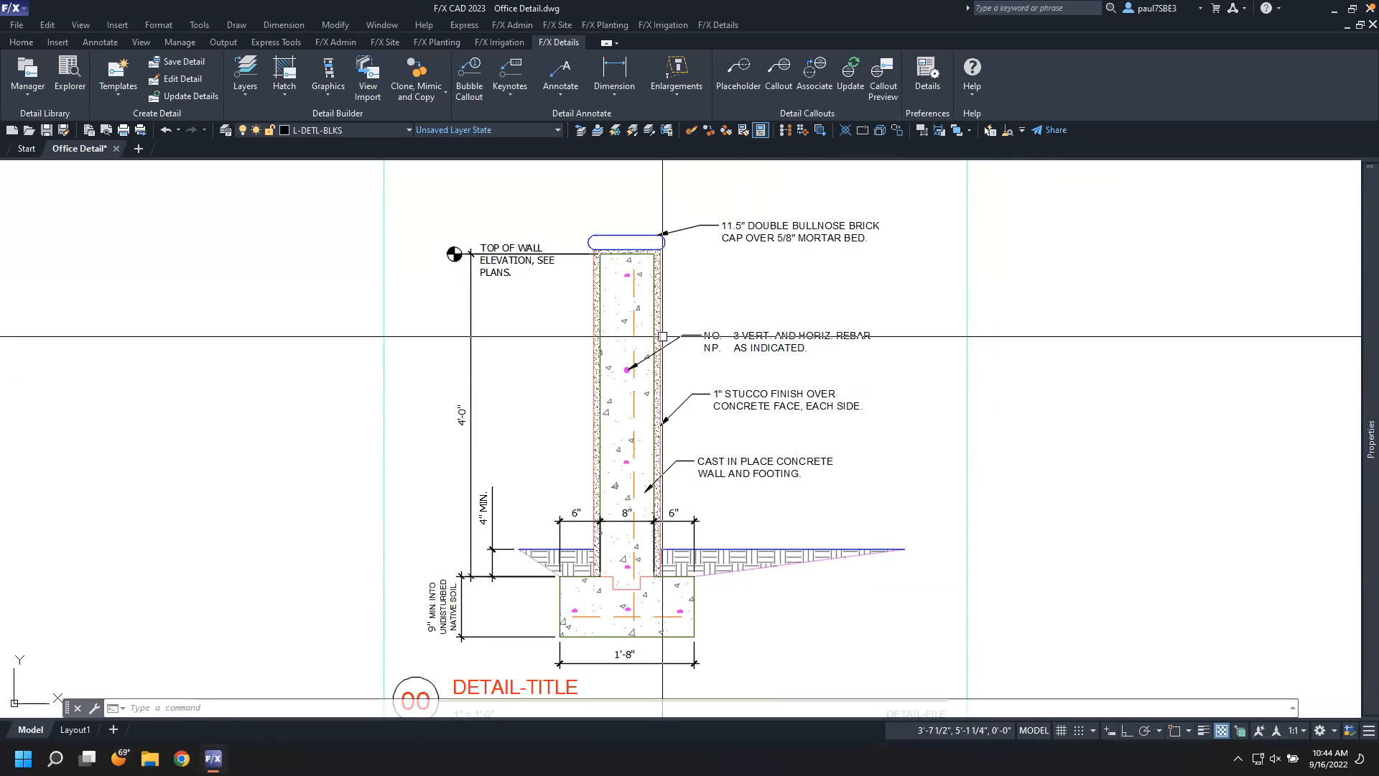
# Place a linear dimension about 1'-8½" long to the right of the wall's upper stem
pyautogui.click(614, 72)
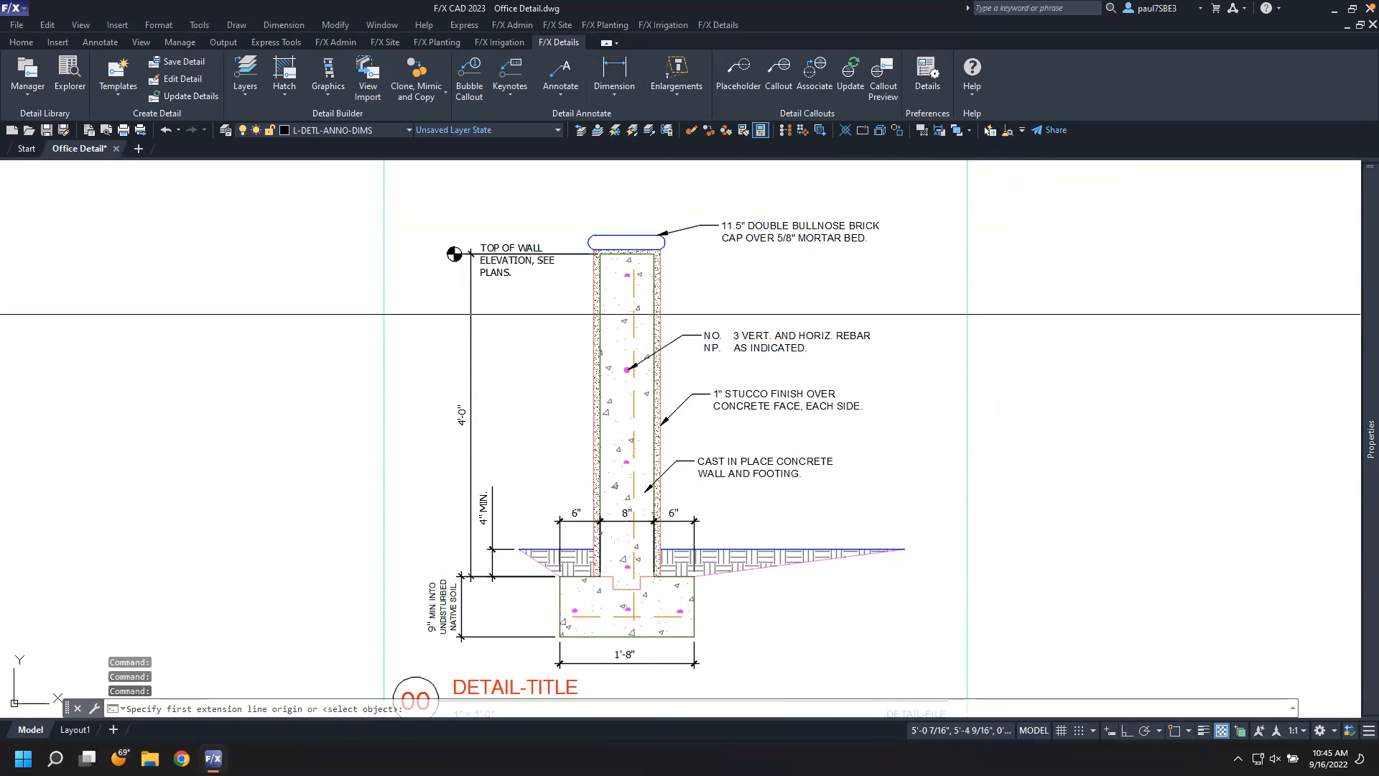
pyautogui.click(471, 300)
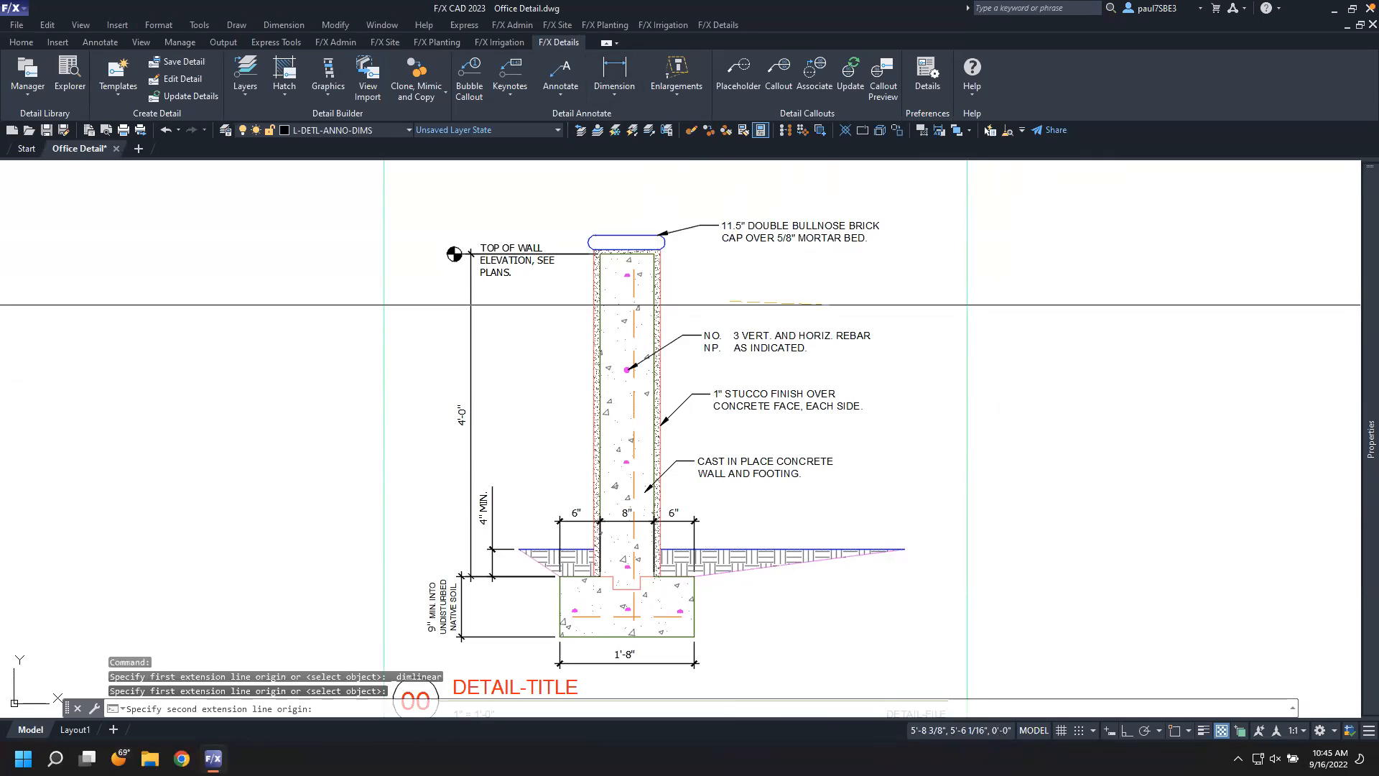
pyautogui.click(854, 300)
pyautogui.click(807, 290)
# Match the new dimension's properties onto the wall's 4" MIN., 6", 8" and 9" MIN. dimensions
pyautogui.write('ma')
pyautogui.press('Return')
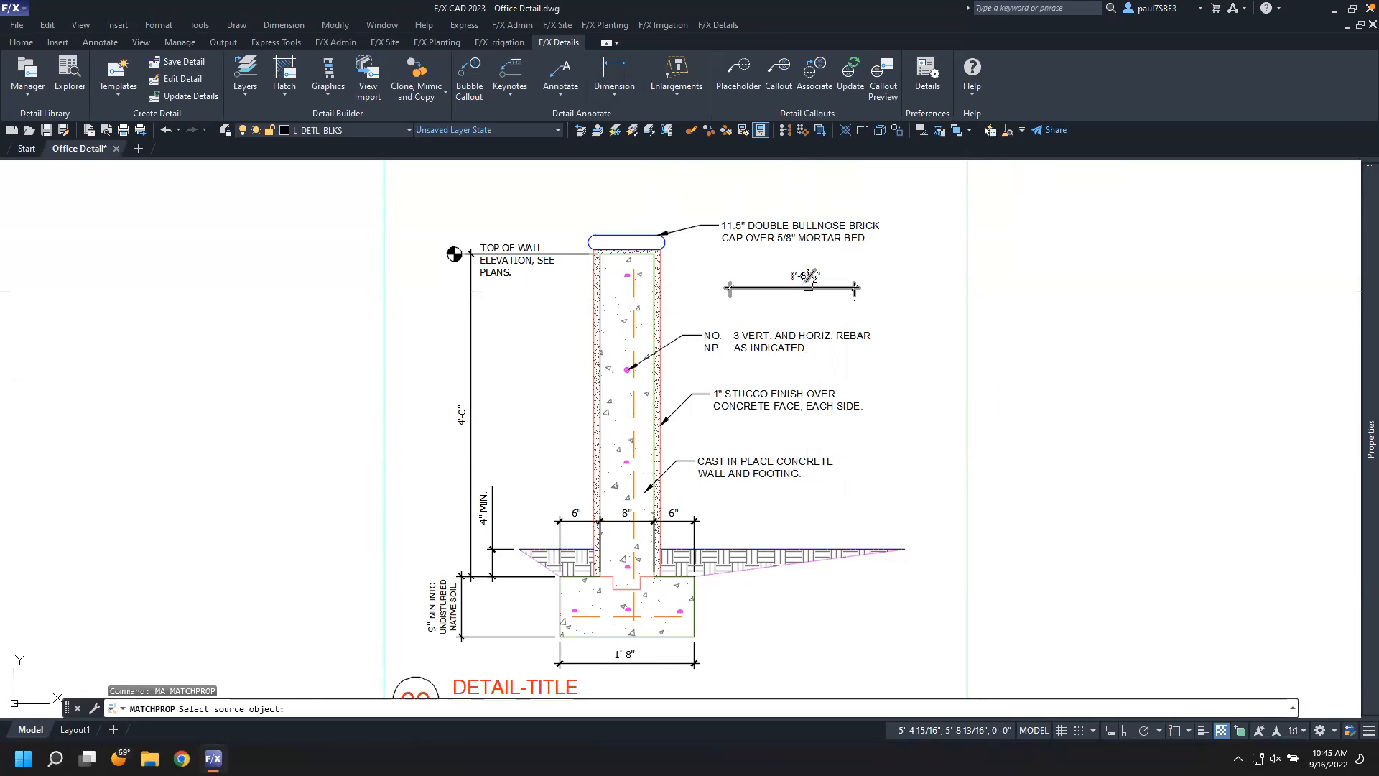
pyautogui.click(808, 285)
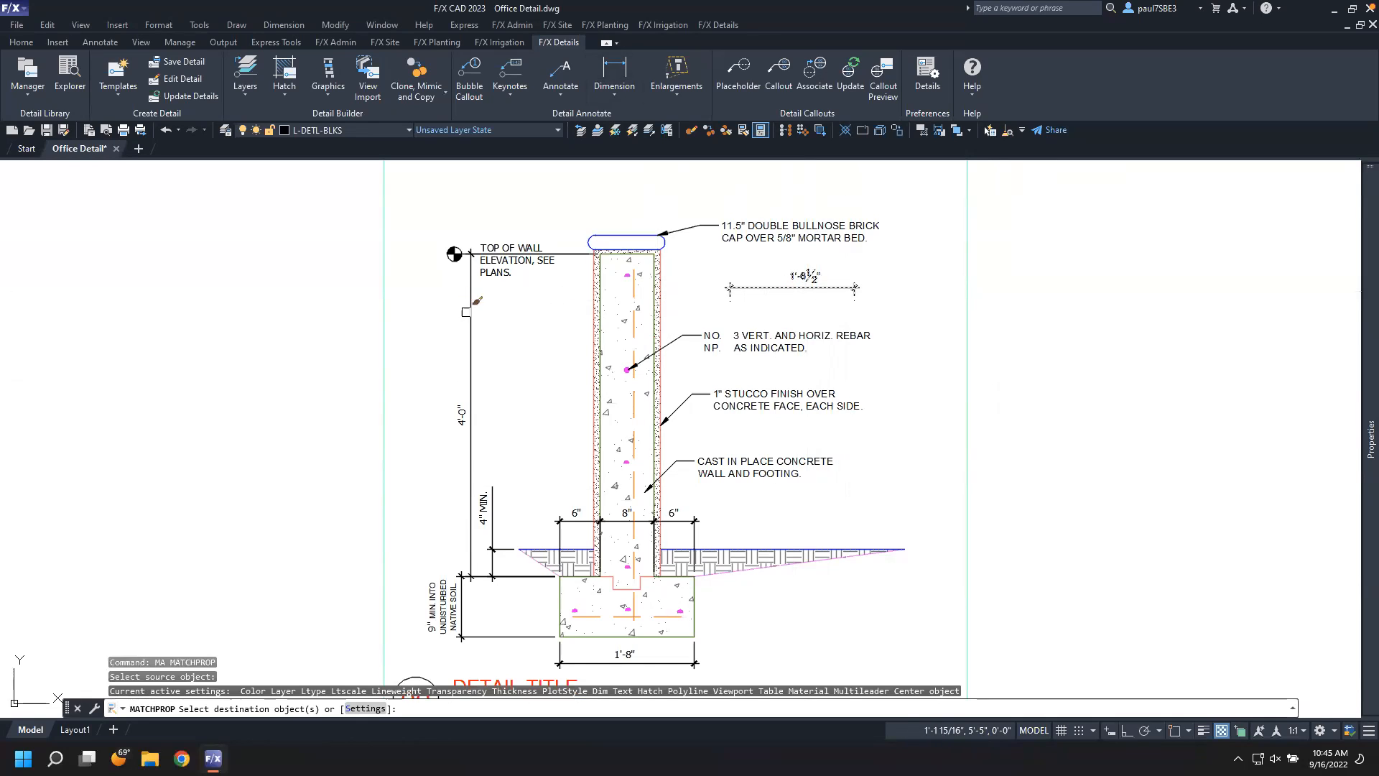
pyautogui.click(507, 470)
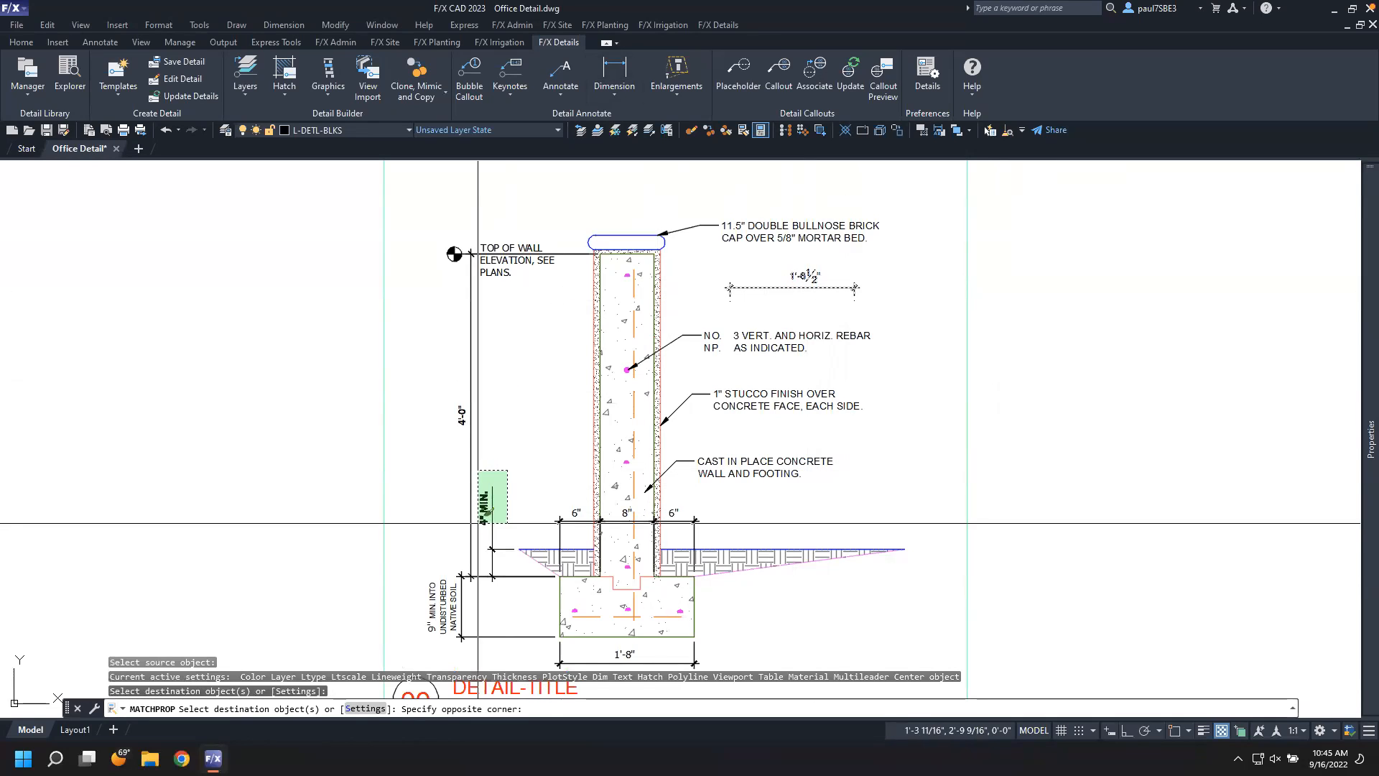
pyautogui.click(477, 523)
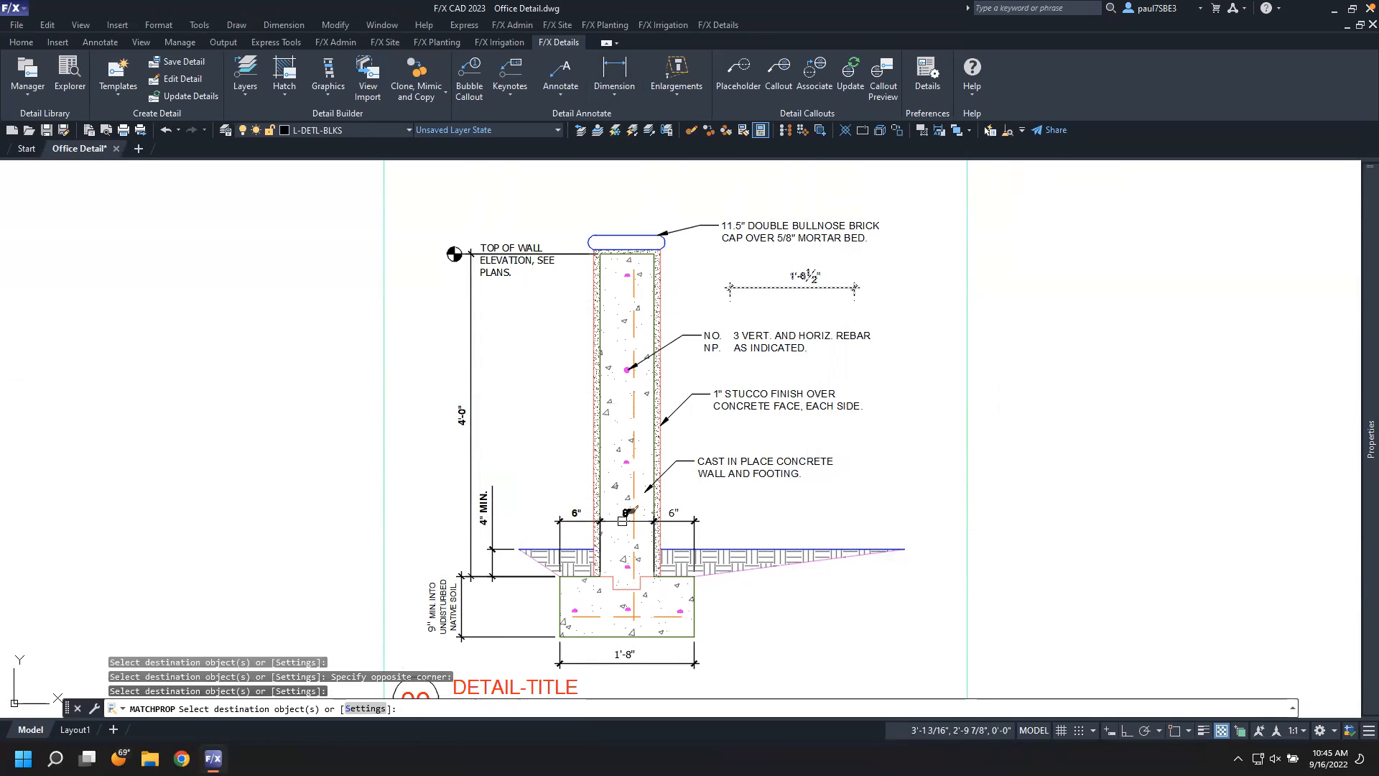
pyautogui.click(622, 520)
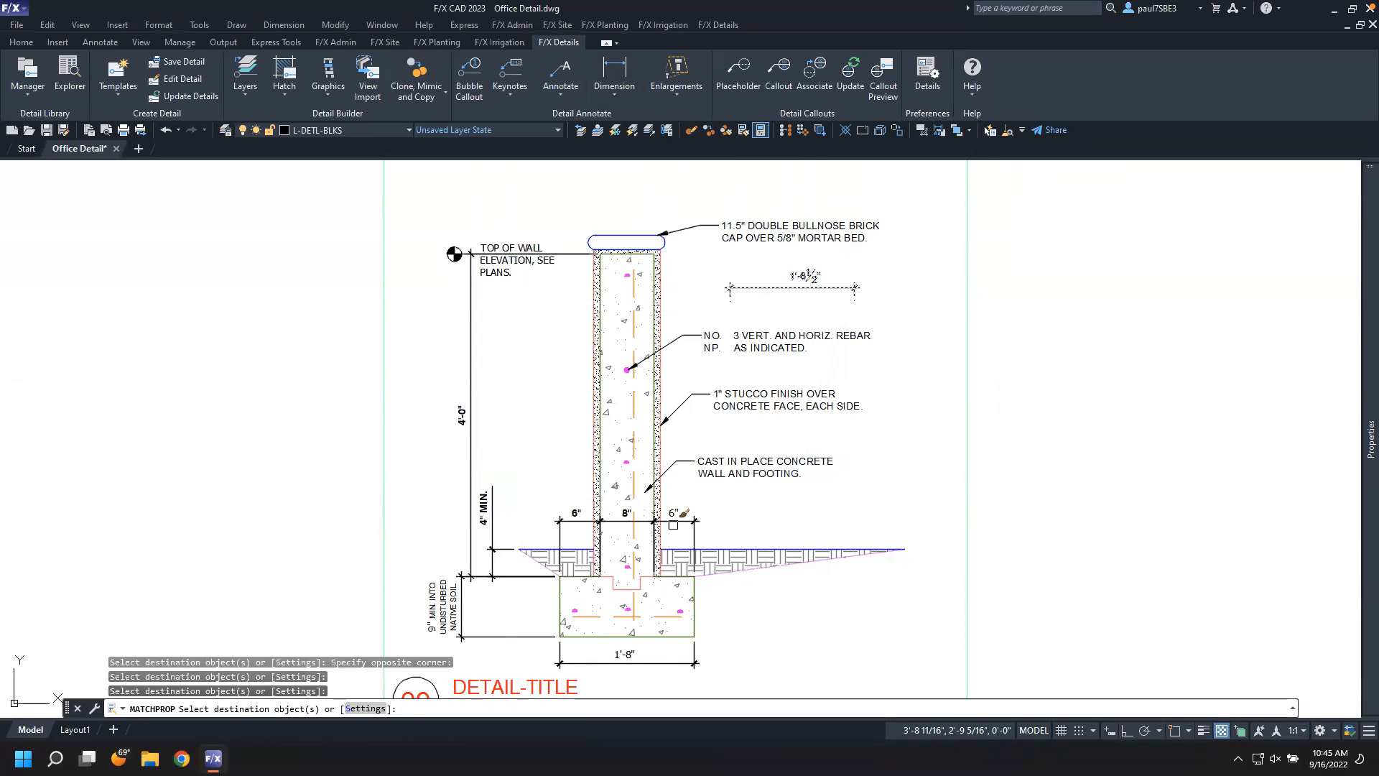
pyautogui.click(508, 649)
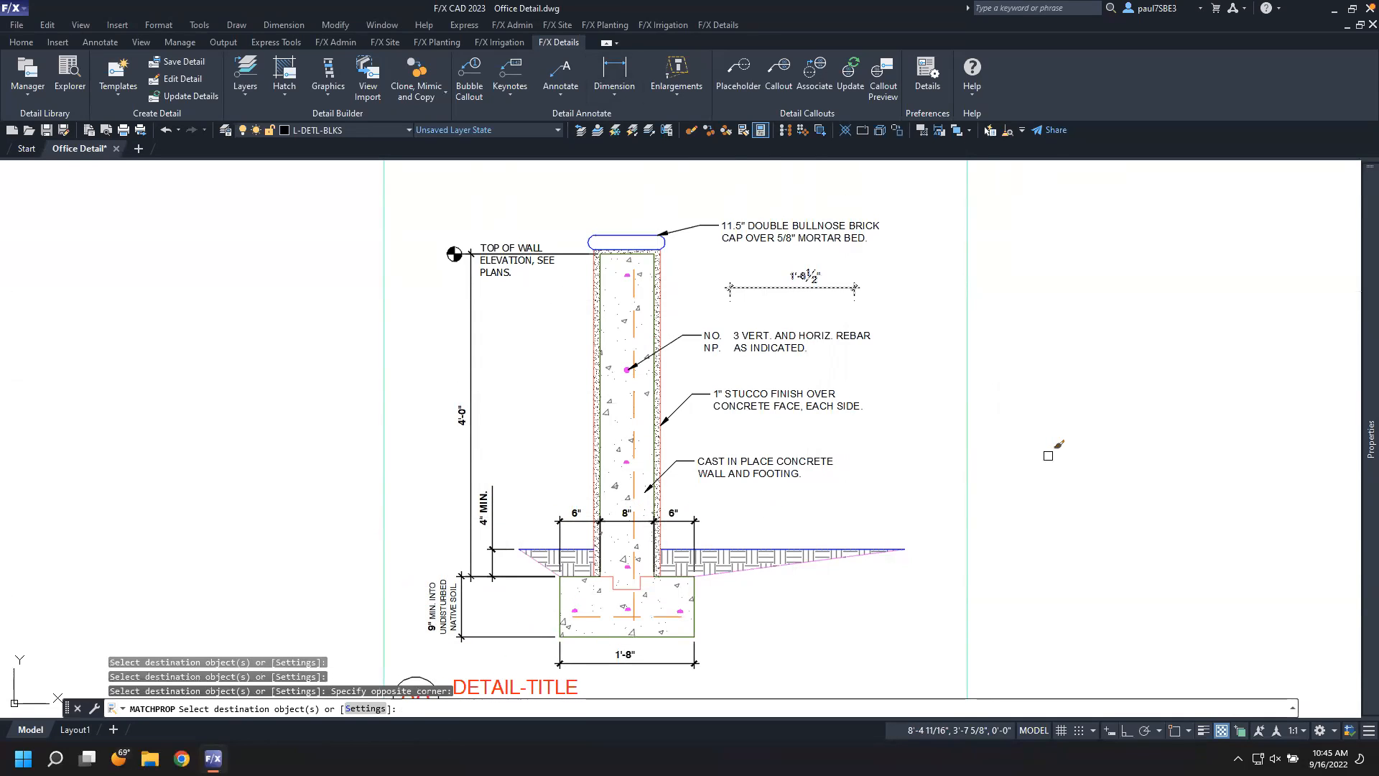
pyautogui.press('Escape')
pyautogui.press('Escape')
# Delete the sample 1'-8½" dimension beside the wall
pyautogui.click(835, 308)
pyautogui.click(770, 257)
pyautogui.press('Delete')
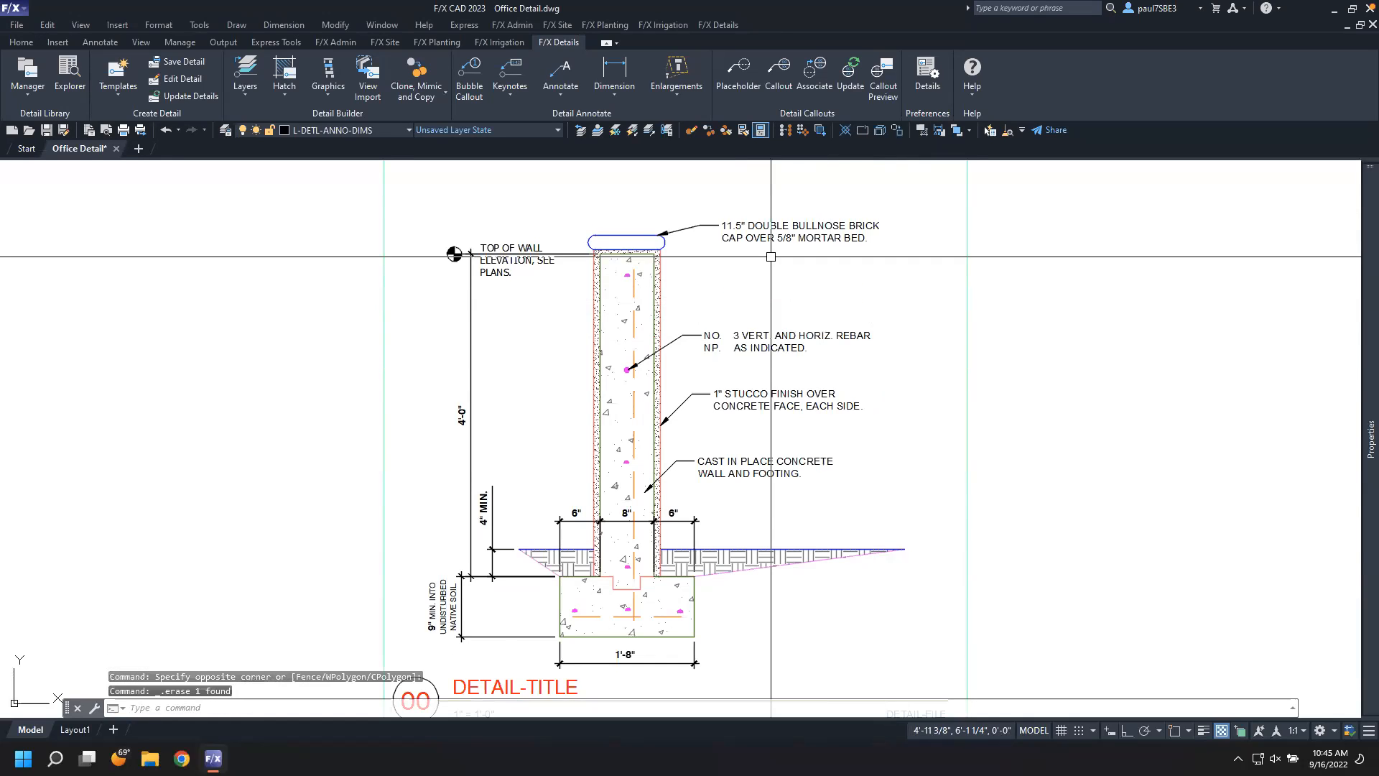
pyautogui.moveTo(805, 316); pyautogui.dragTo(808, 301, button='middle')
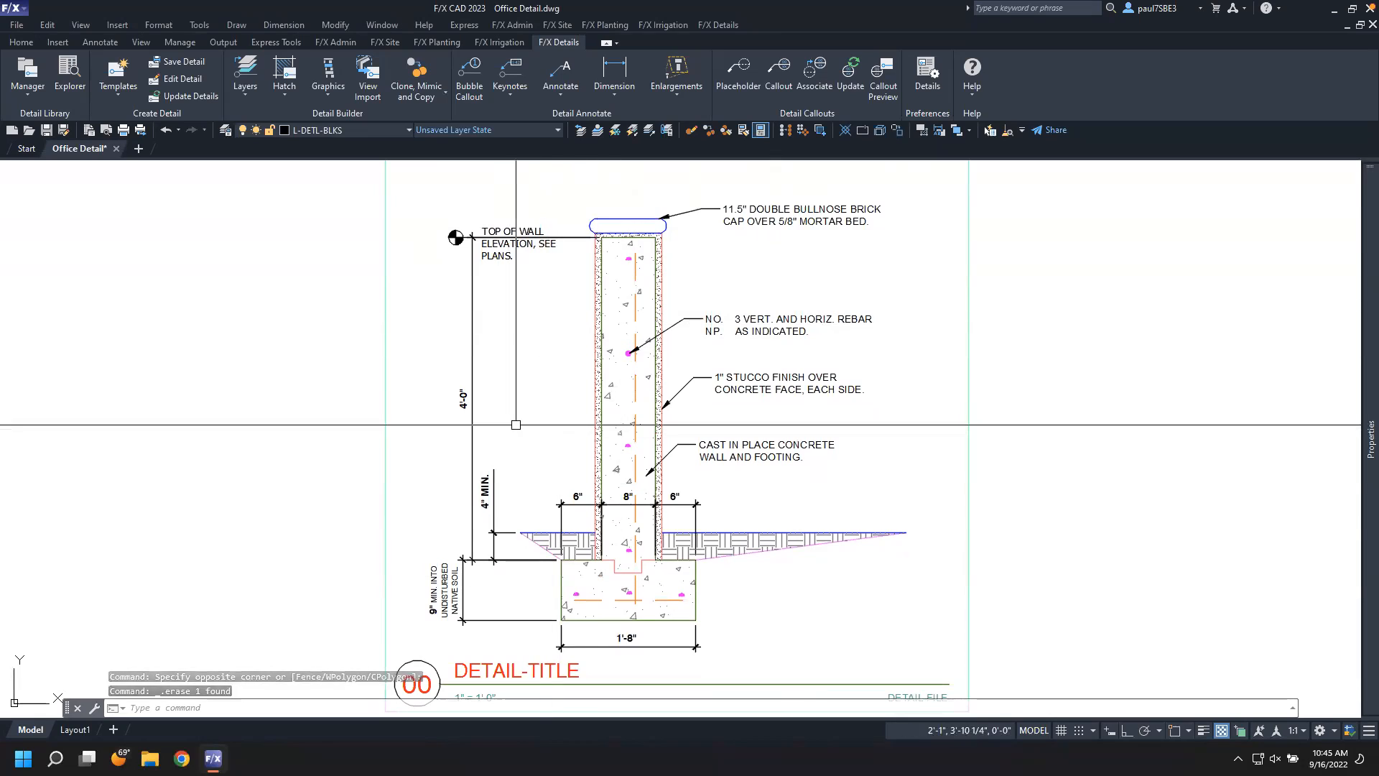
pyautogui.click(563, 89)
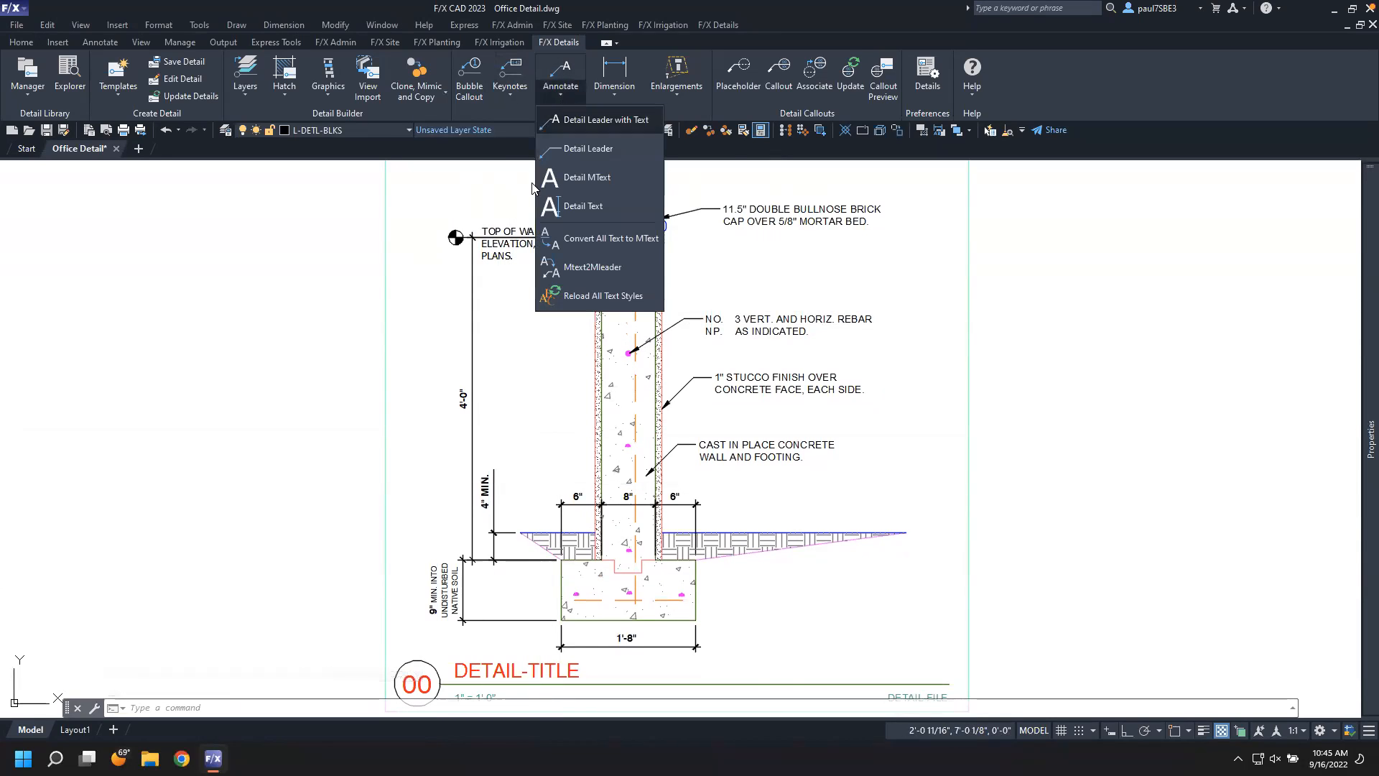
pyautogui.click(565, 178)
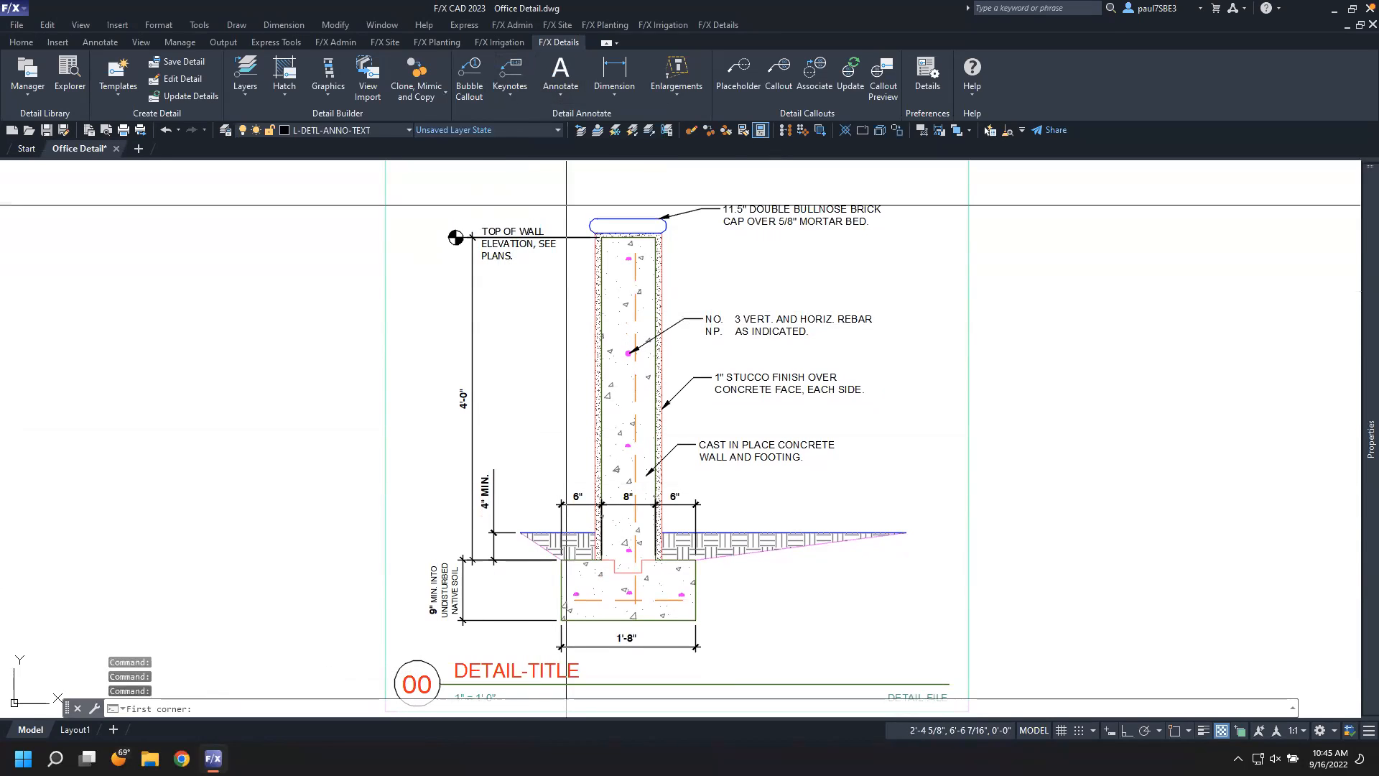
pyautogui.press('Escape')
# Inspect the properties of the TOP OF WALL callout text
pyautogui.click(518, 230)
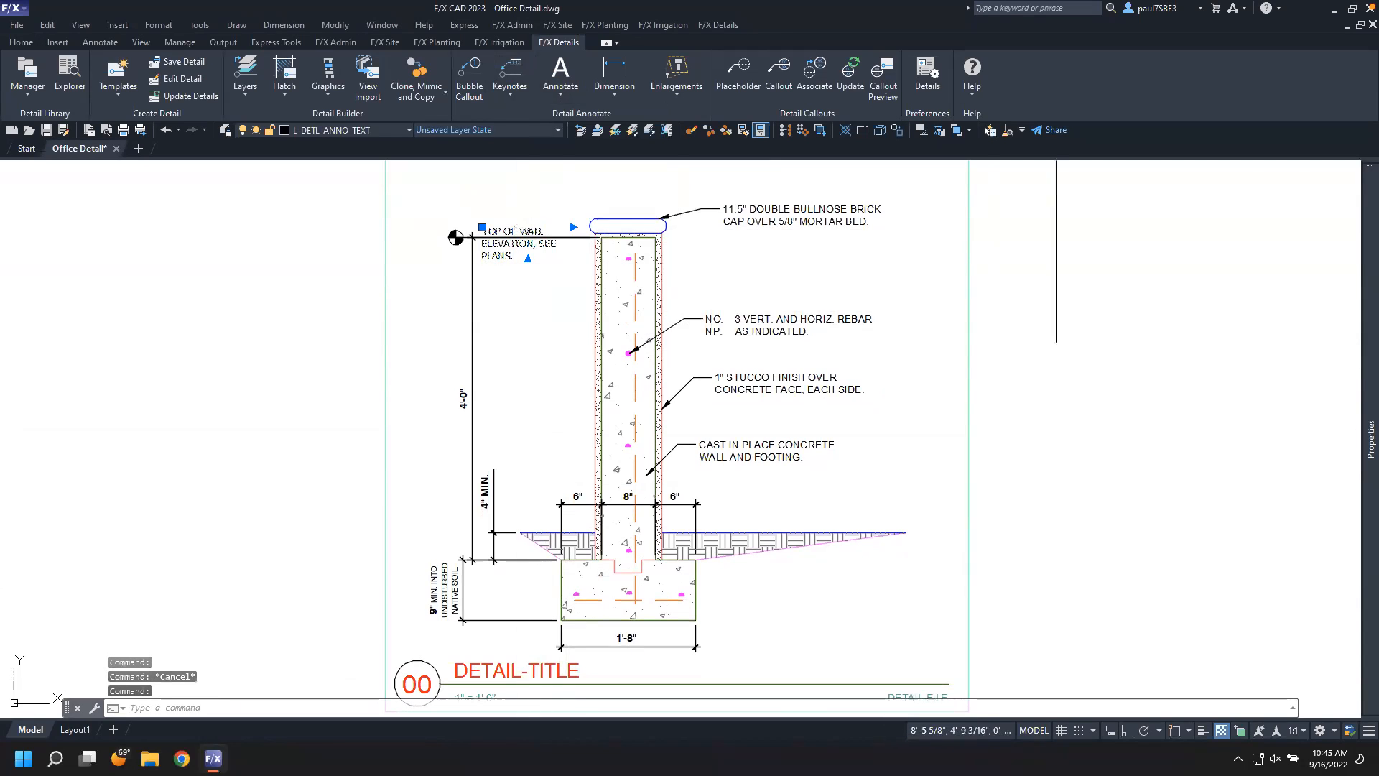
pyautogui.hotkey('ctrl', '1')
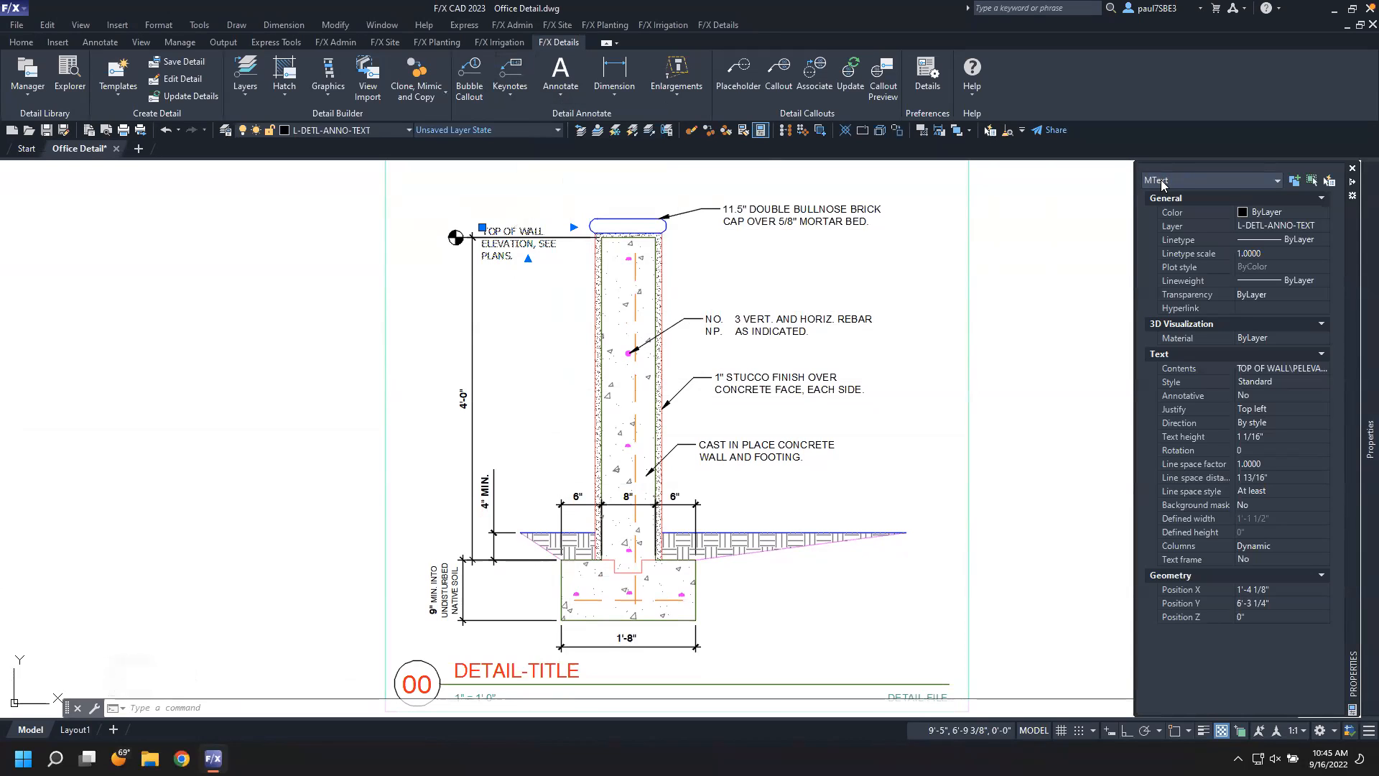
pyautogui.press('Escape')
# Place a Detail MText reference note above the TOP OF WALL callout
pyautogui.click(555, 95)
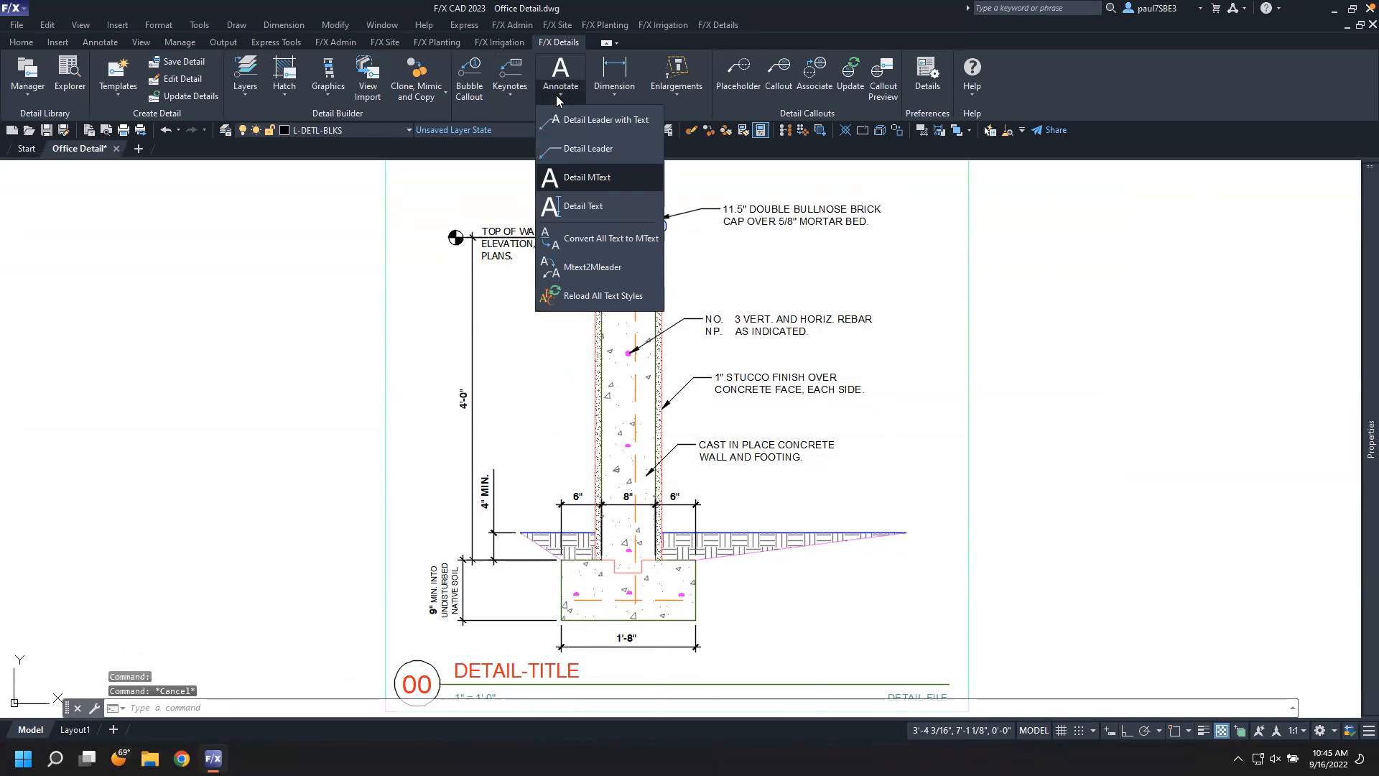
pyautogui.click(579, 180)
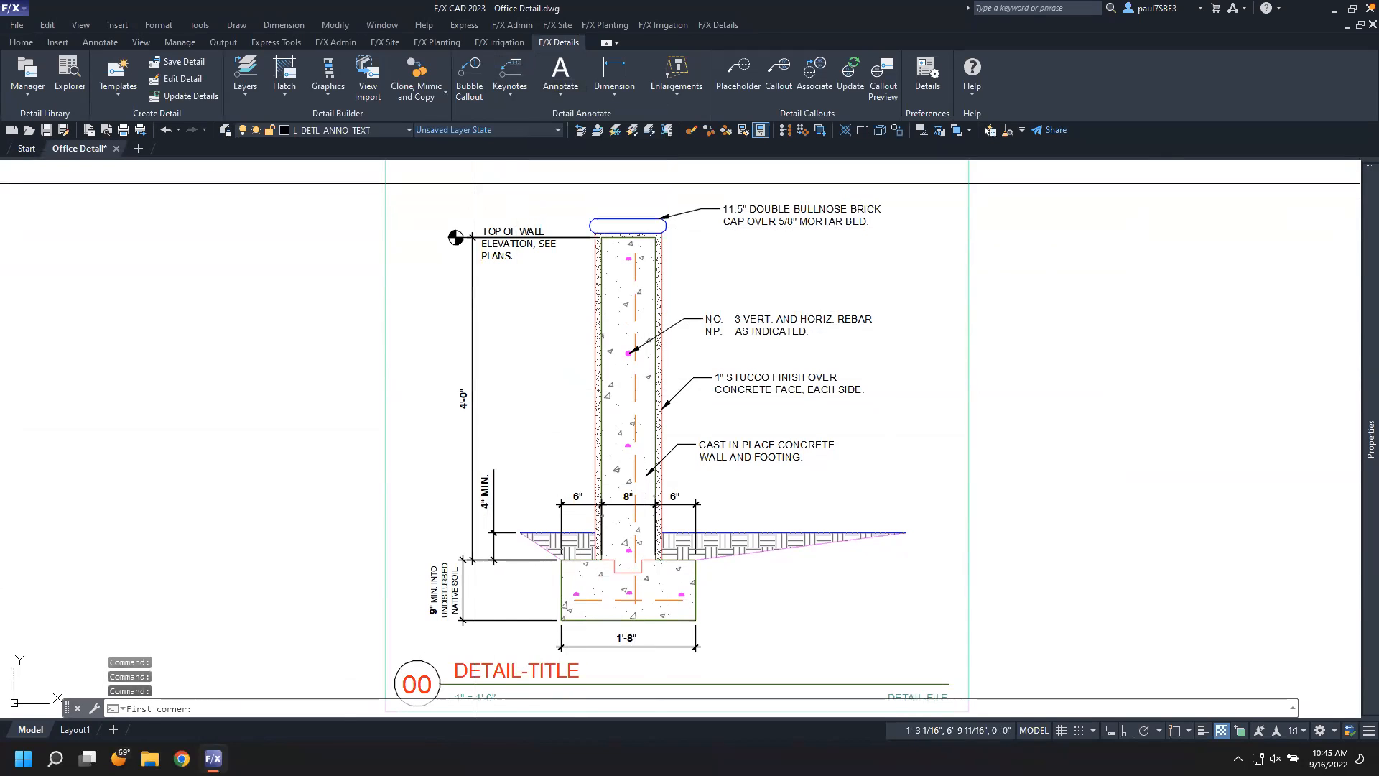
pyautogui.click(477, 187)
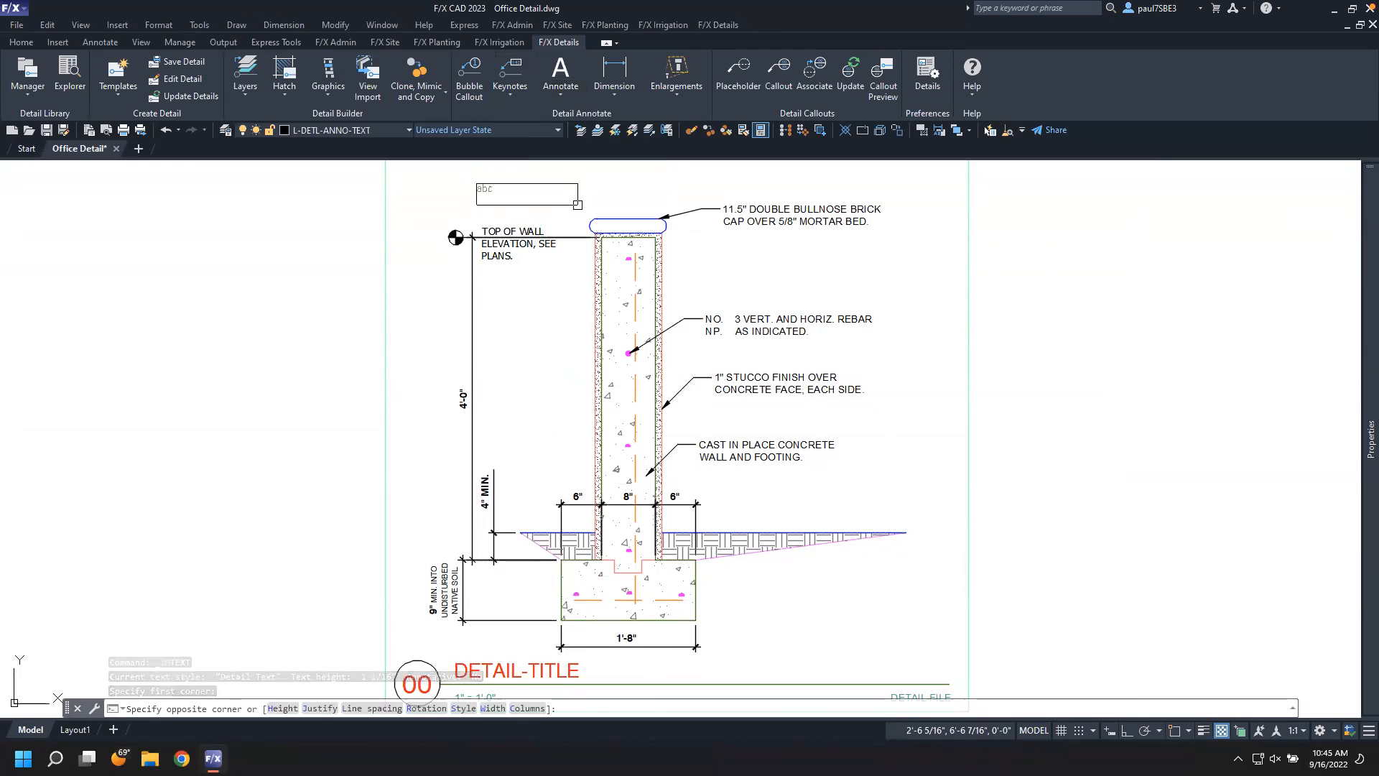
pyautogui.click(580, 209)
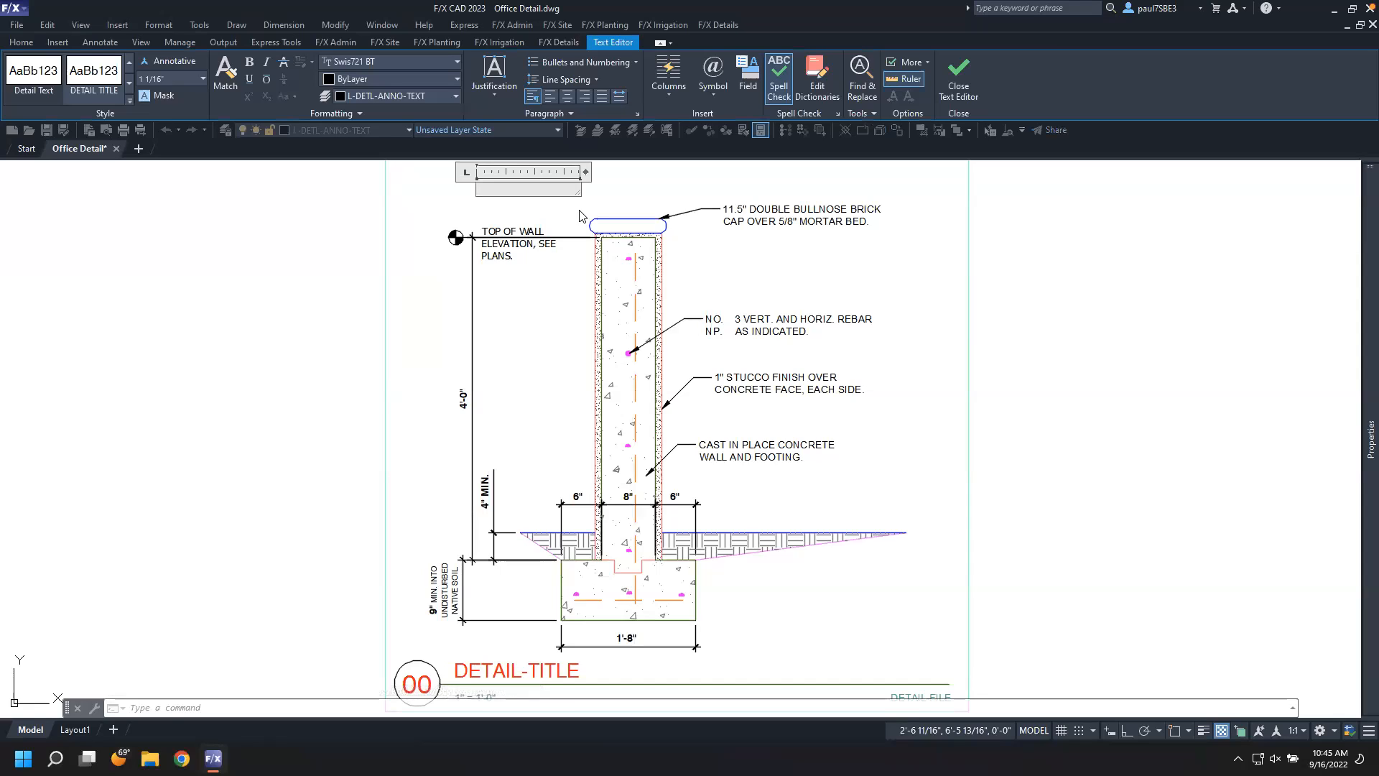
pyautogui.write('top')
pyautogui.press('Escape')
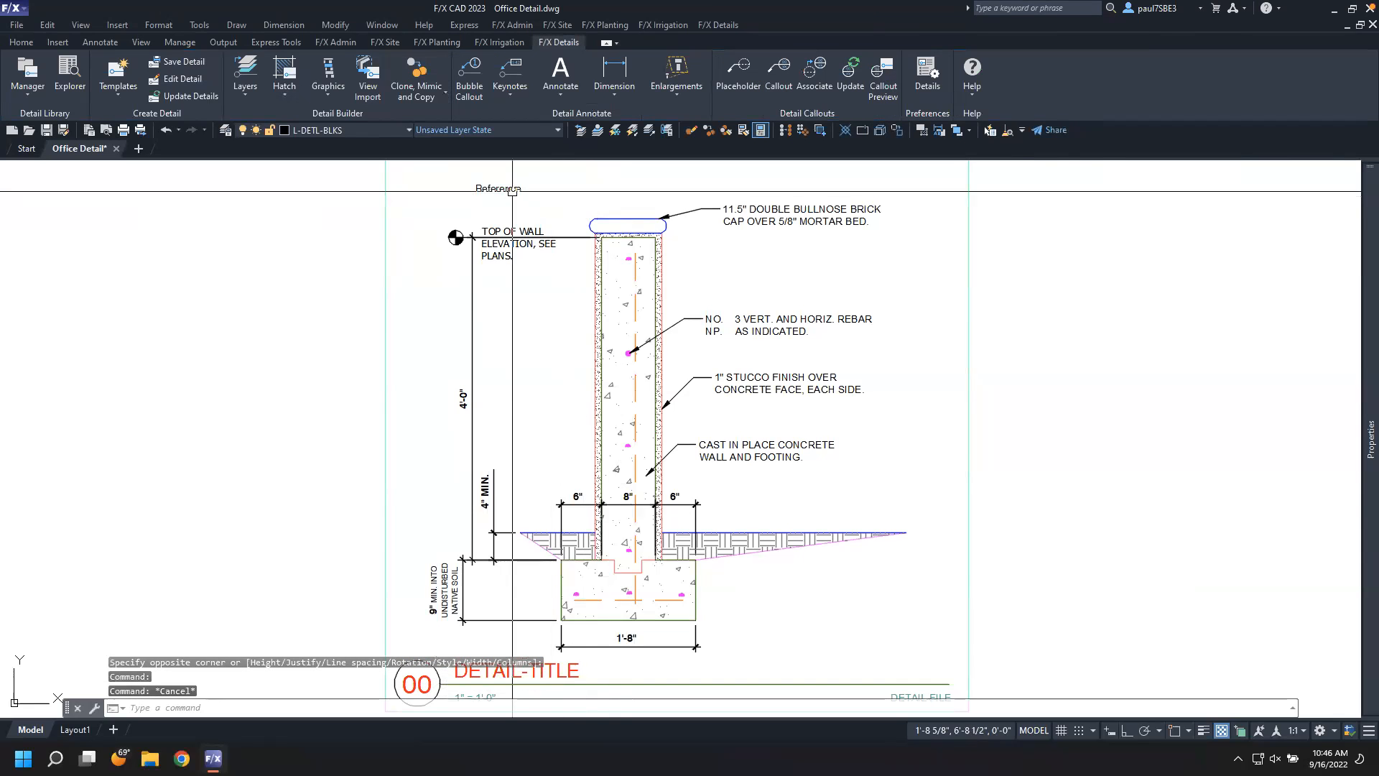
# Match the reference note's properties onto the TOP OF WALL callout text
pyautogui.click(512, 191)
pyautogui.write('ma')
pyautogui.press('Return')
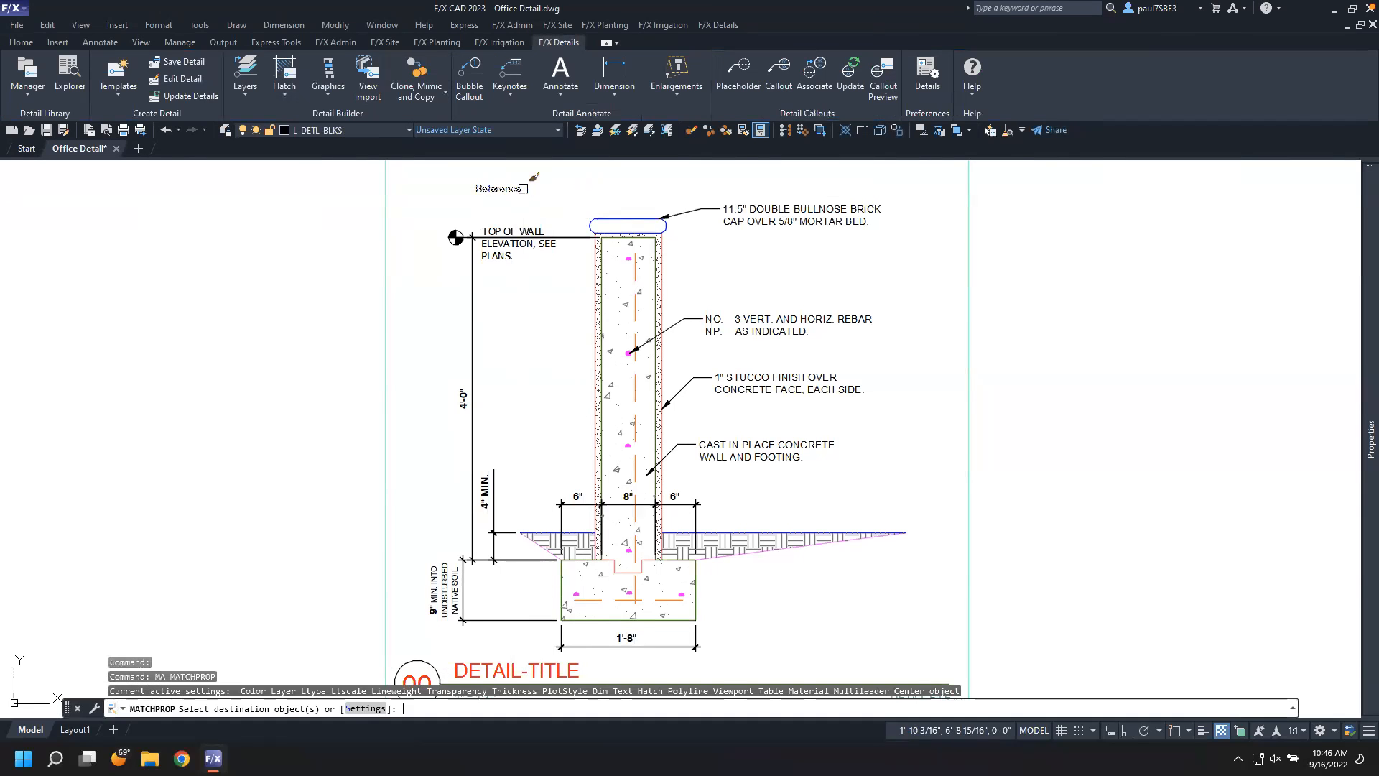
pyautogui.click(521, 229)
pyautogui.press('Escape')
# Delete the reference note above the wall
pyautogui.click(543, 199)
pyautogui.click(494, 187)
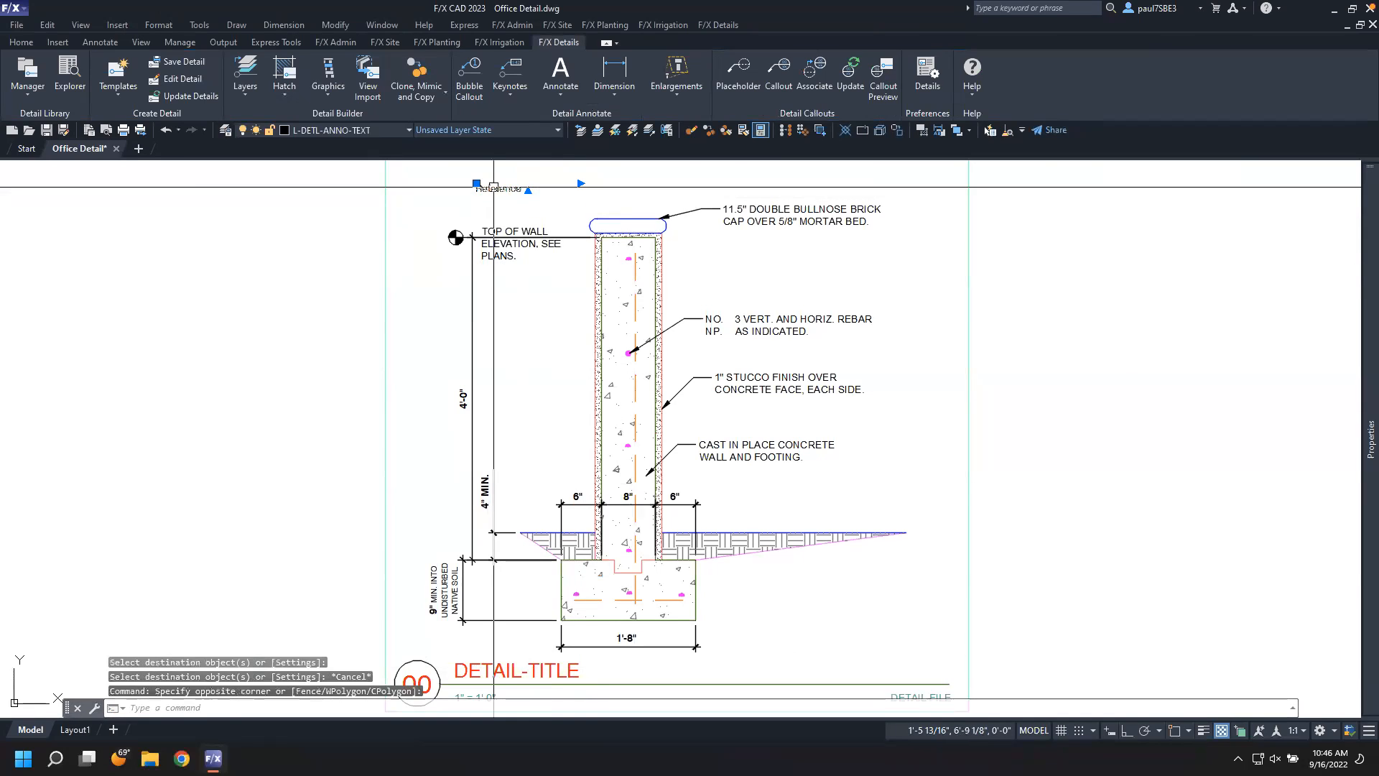
pyautogui.press('Delete')
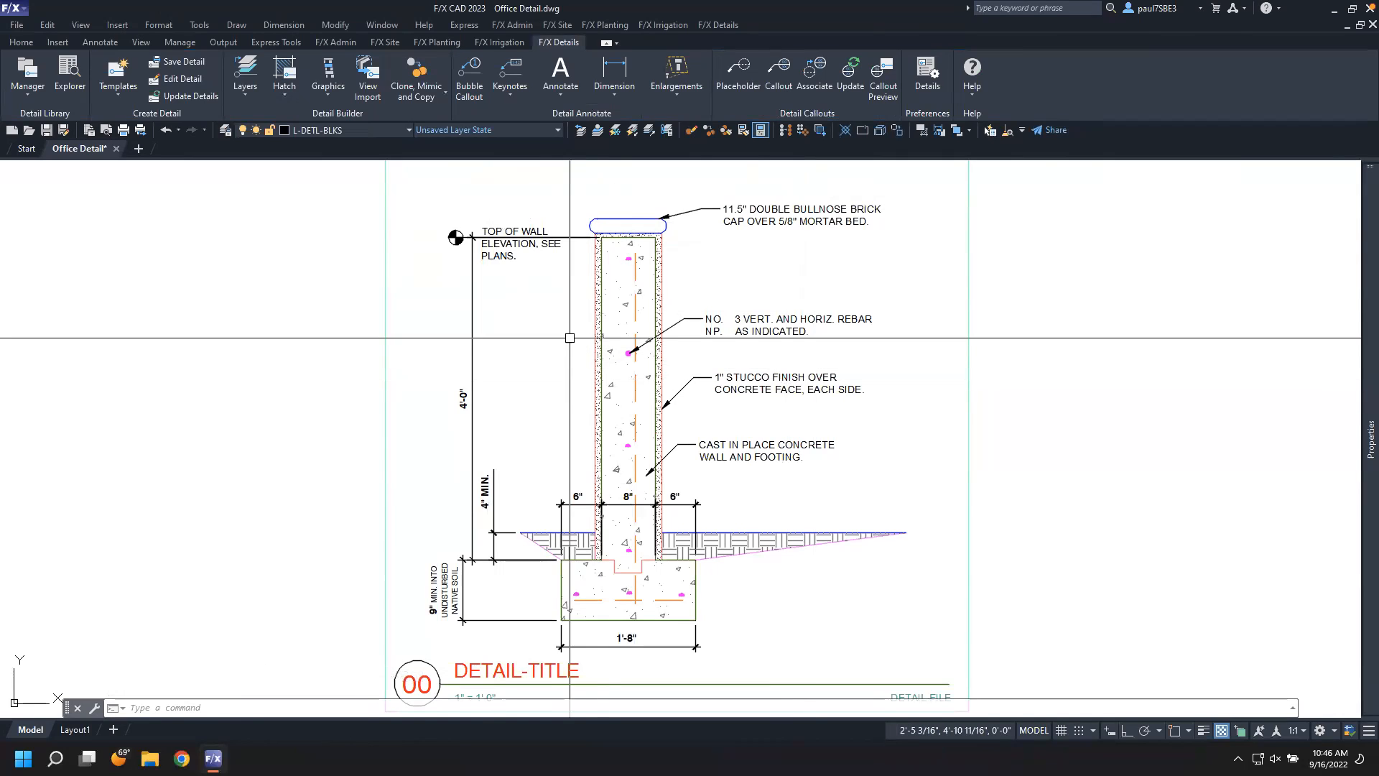
# Hatch the bullnose brick cap with the MSRY_COMMON_BRICK pattern
pyautogui.click(280, 68)
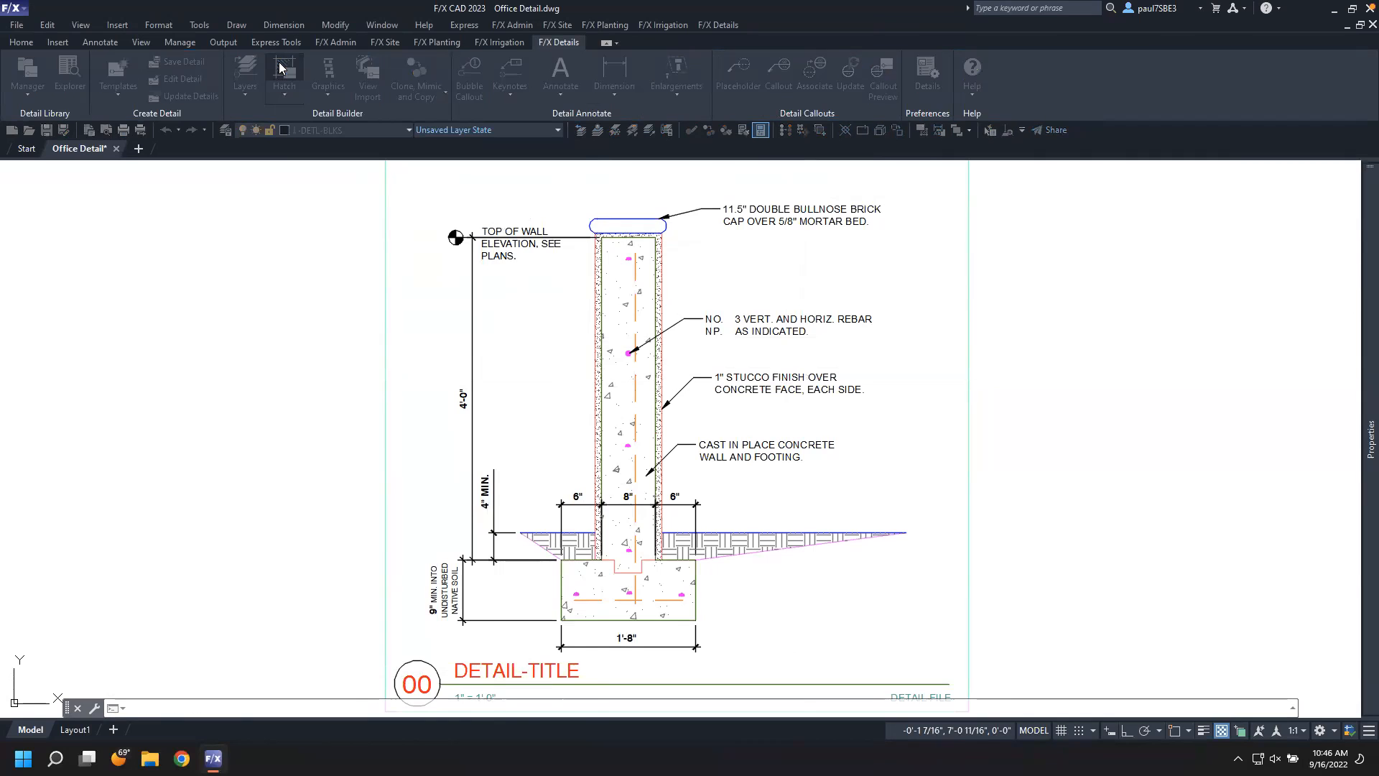
pyautogui.moveTo(655, 181); pyautogui.dragTo(923, 186)
pyautogui.click(826, 283)
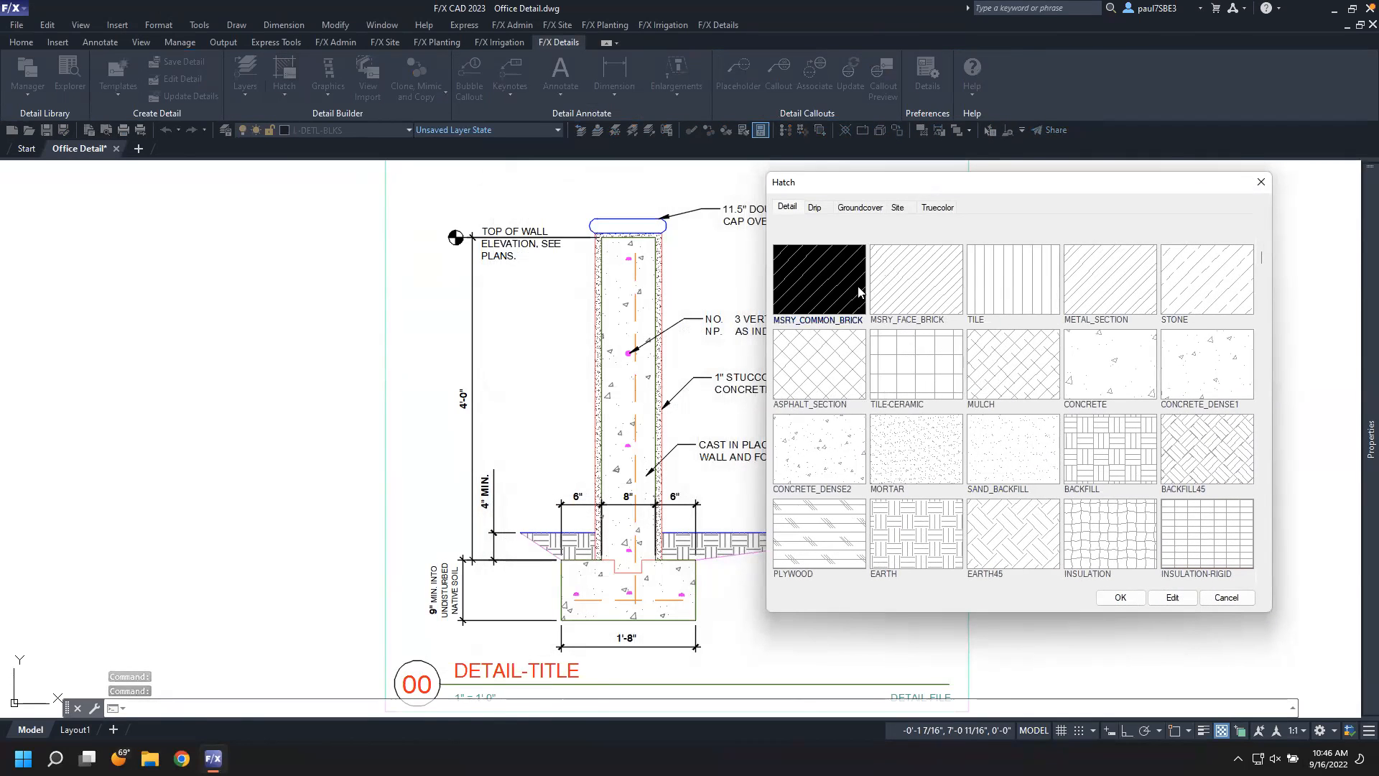
pyautogui.click(1122, 598)
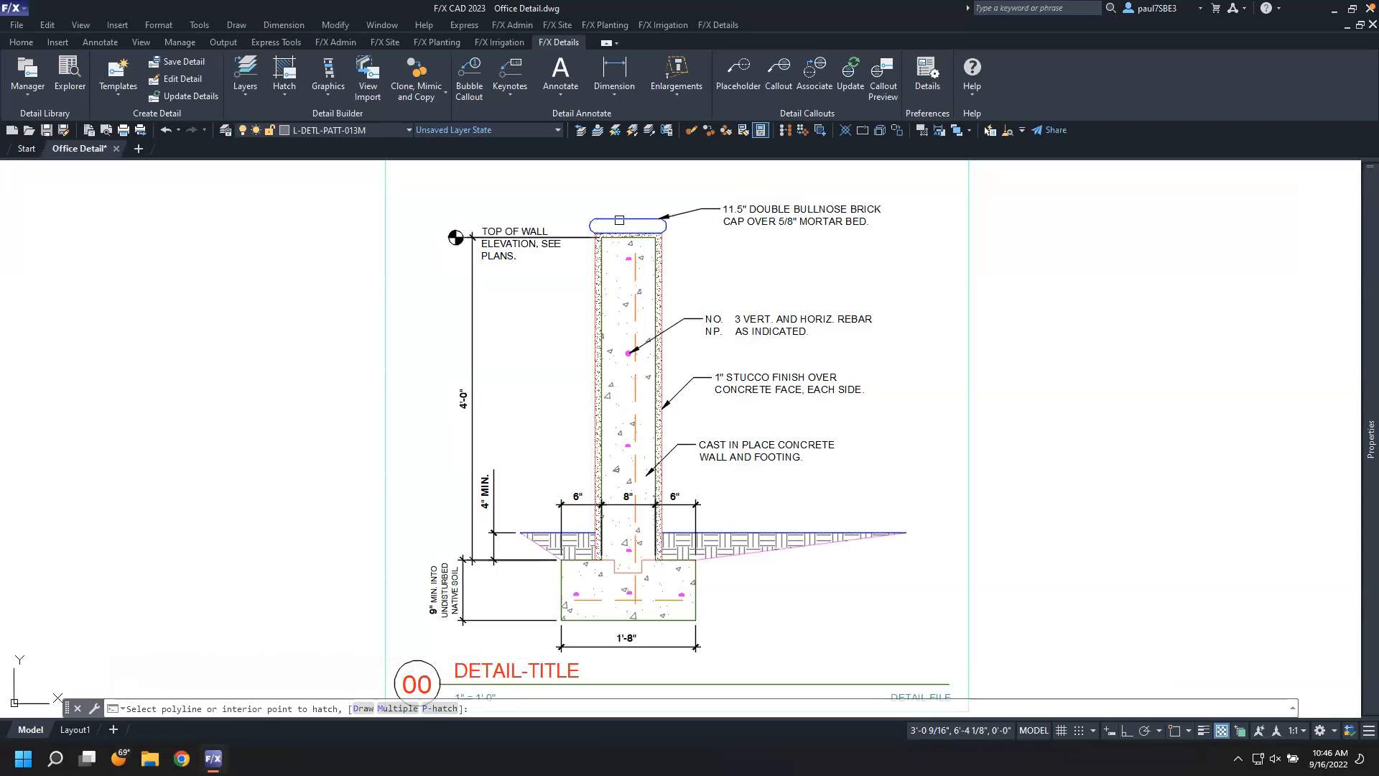
pyautogui.click(619, 218)
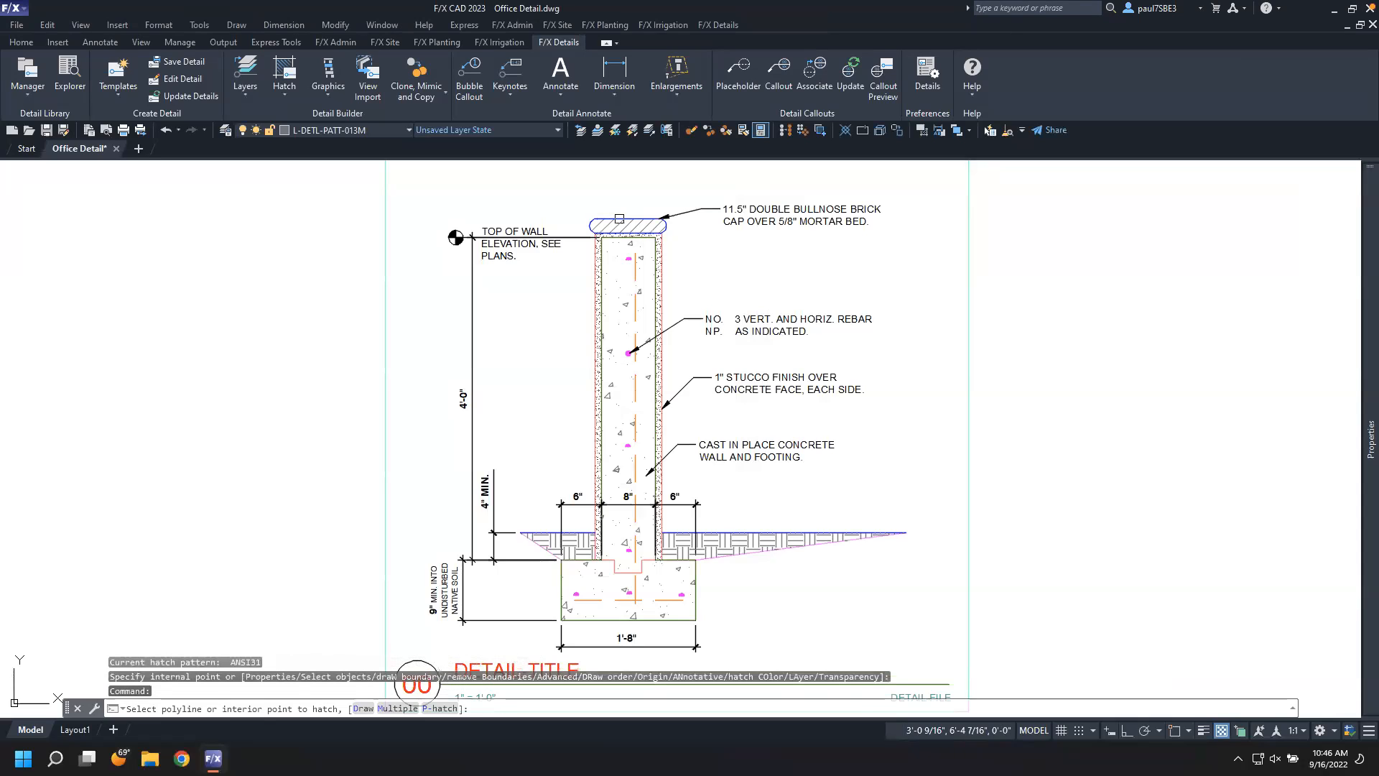
pyautogui.press('Return')
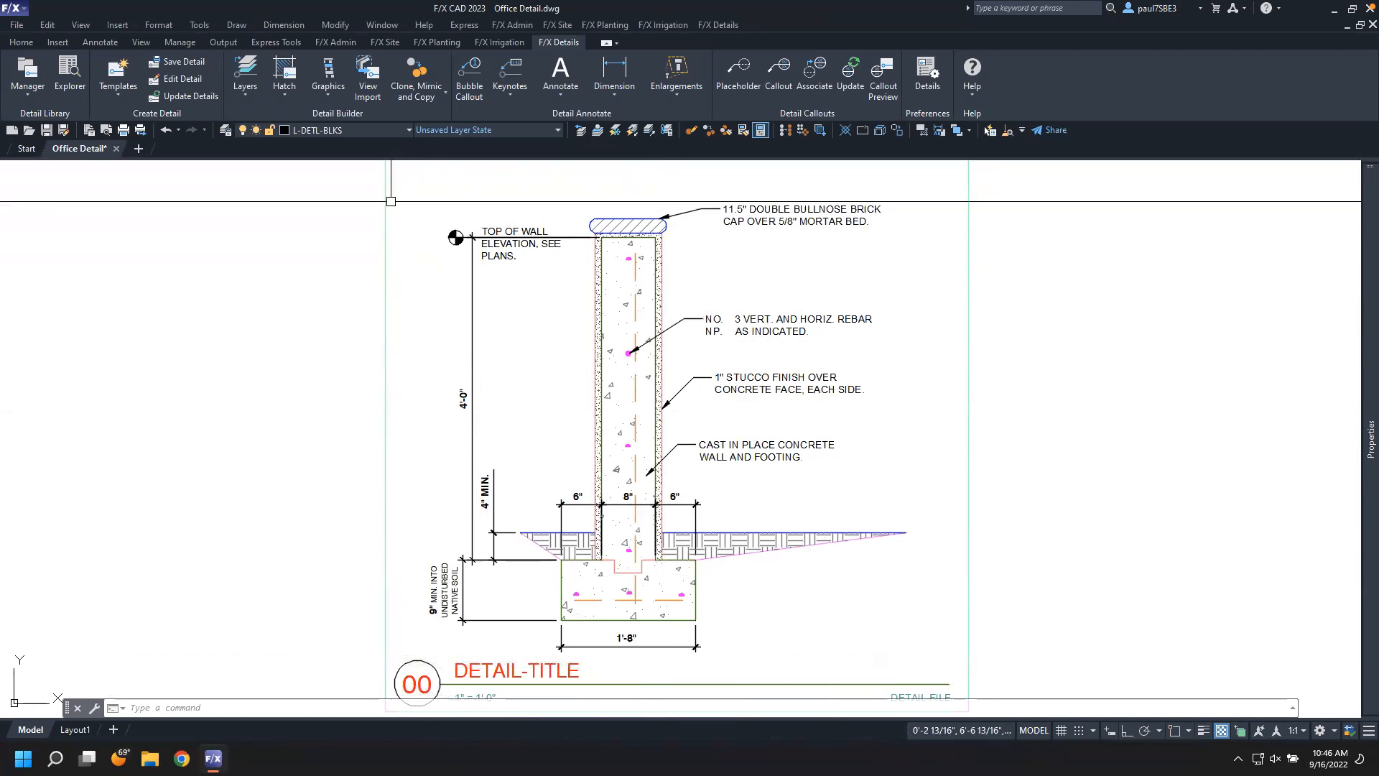
# Draw a small sample hatch with the CONCRETE_DENSE1 pattern to the left of the wall
pyautogui.click(285, 75)
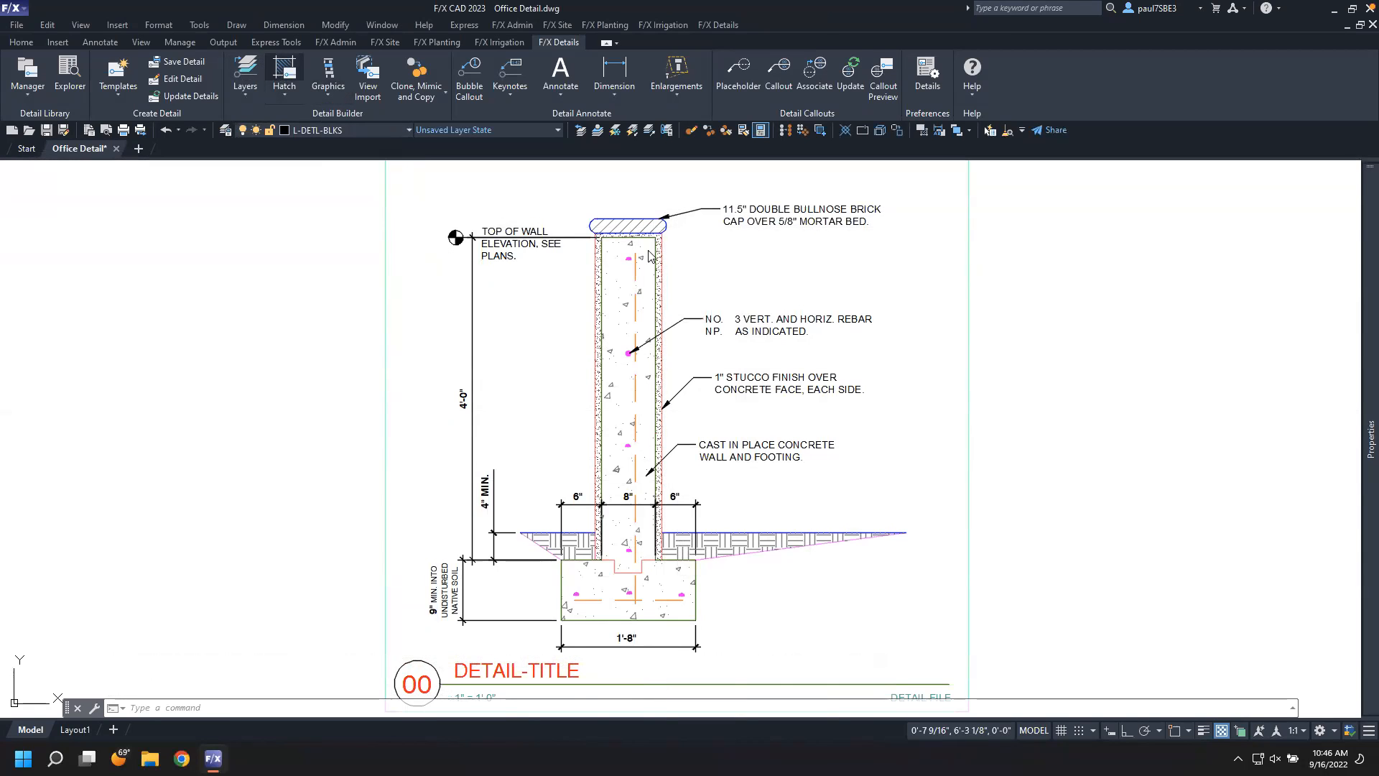
pyautogui.moveTo(977, 182); pyautogui.dragTo(932, 171)
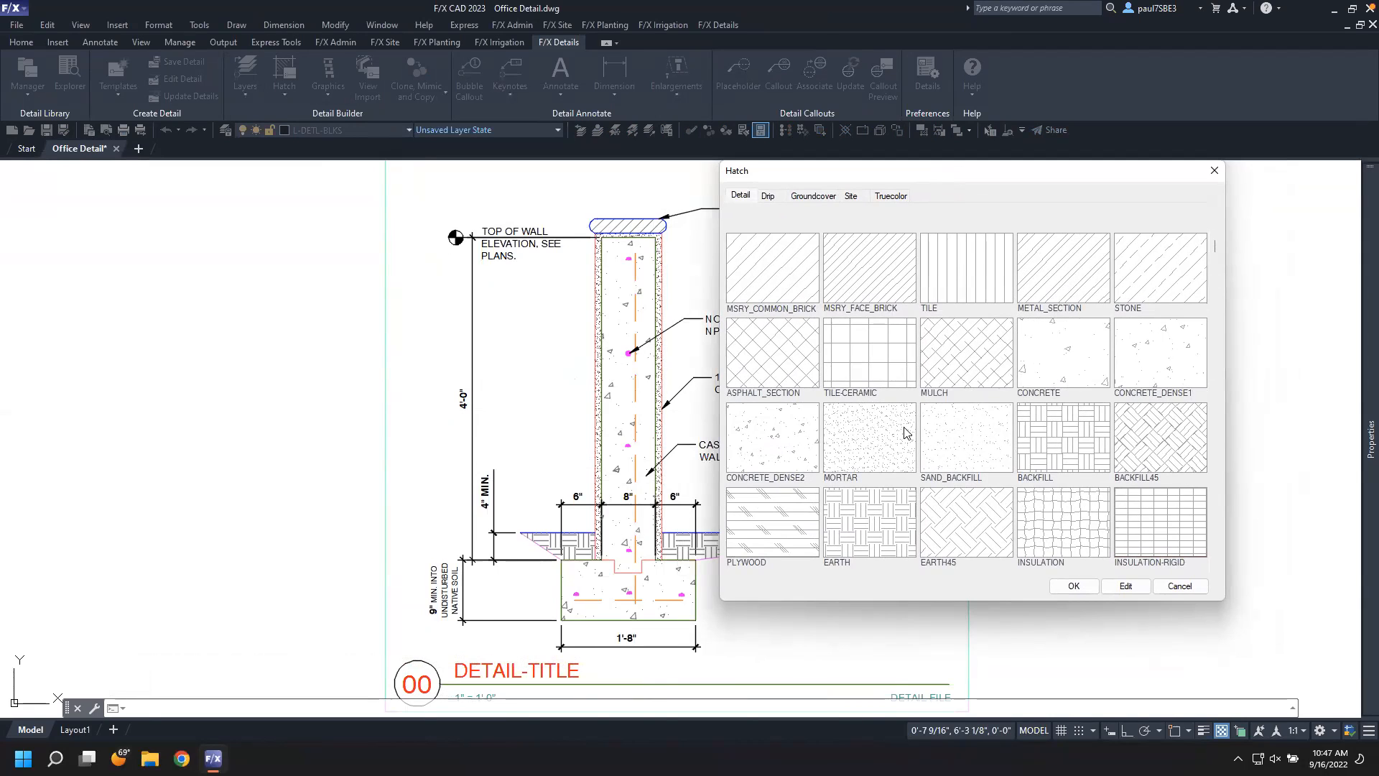
pyautogui.click(1151, 359)
pyautogui.click(1073, 586)
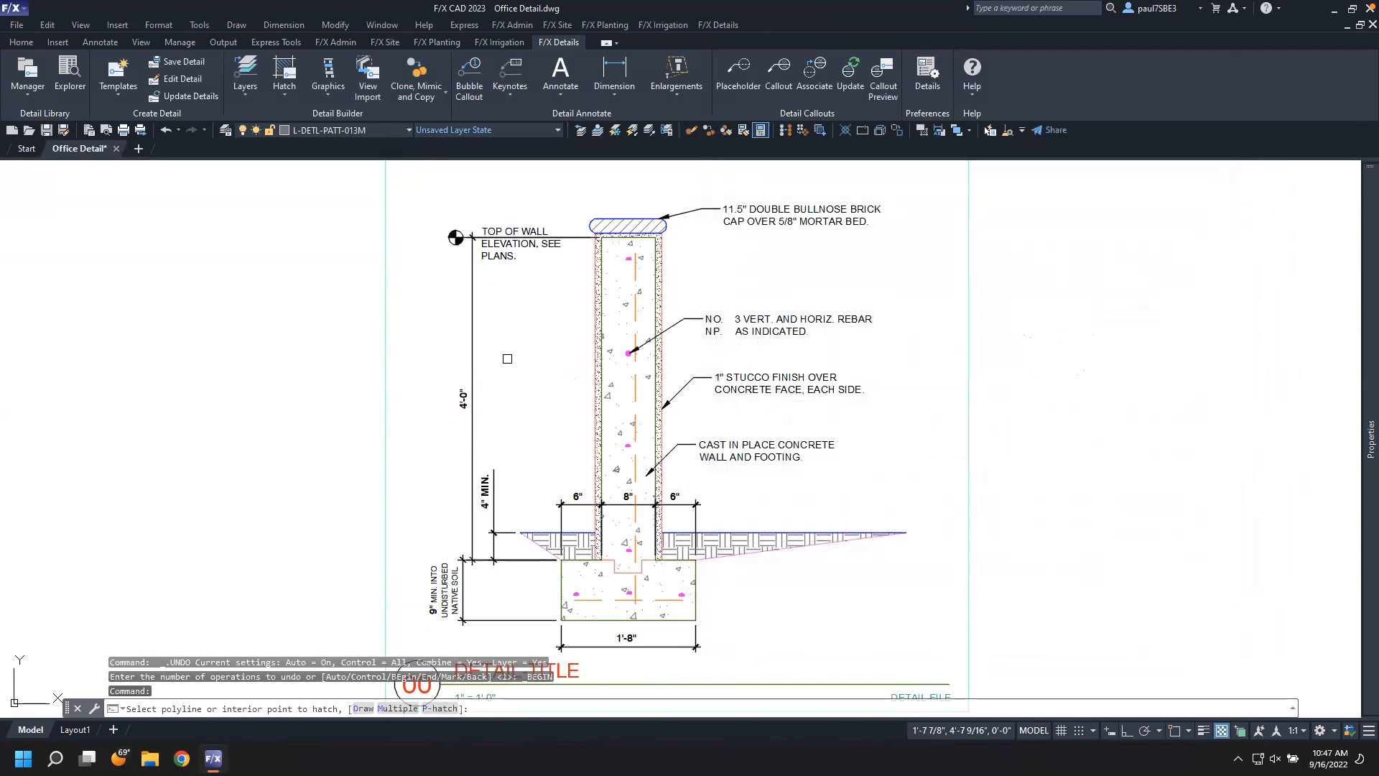
pyautogui.write('d')
pyautogui.press('Return')
pyautogui.click(510, 352)
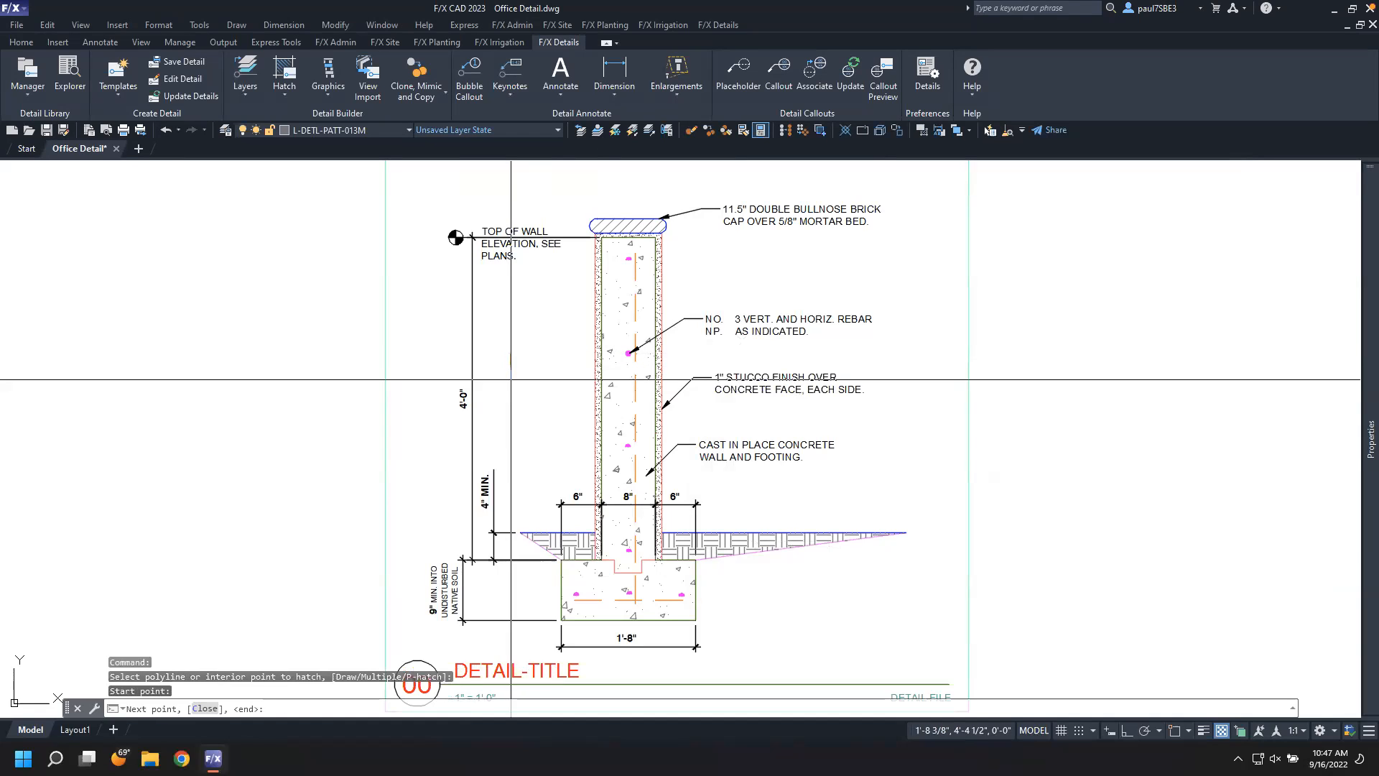
pyautogui.click(546, 380)
pyautogui.click(545, 352)
pyautogui.press('Return')
# Match the sample hatch's properties onto the wall's concrete hatch
pyautogui.write('ma')
pyautogui.press('Return')
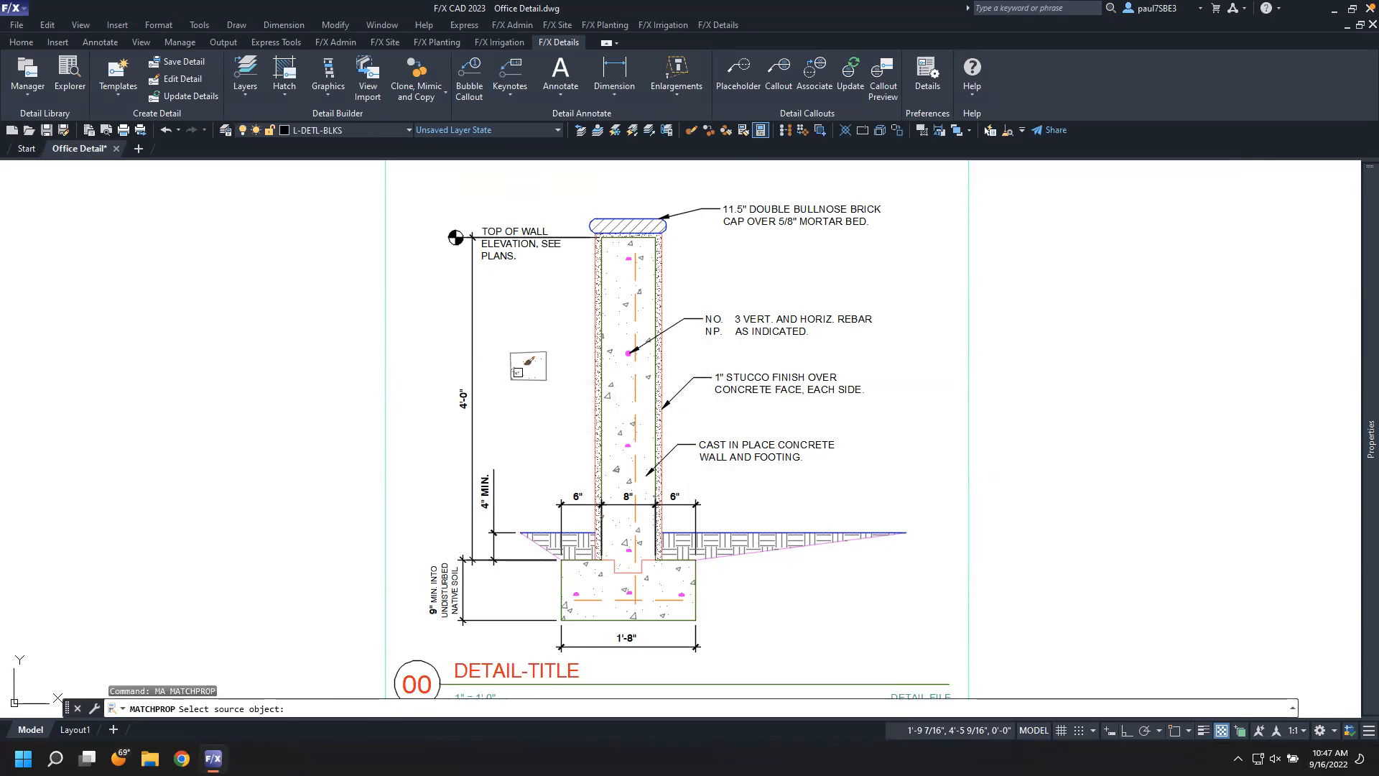
pyautogui.click(515, 372)
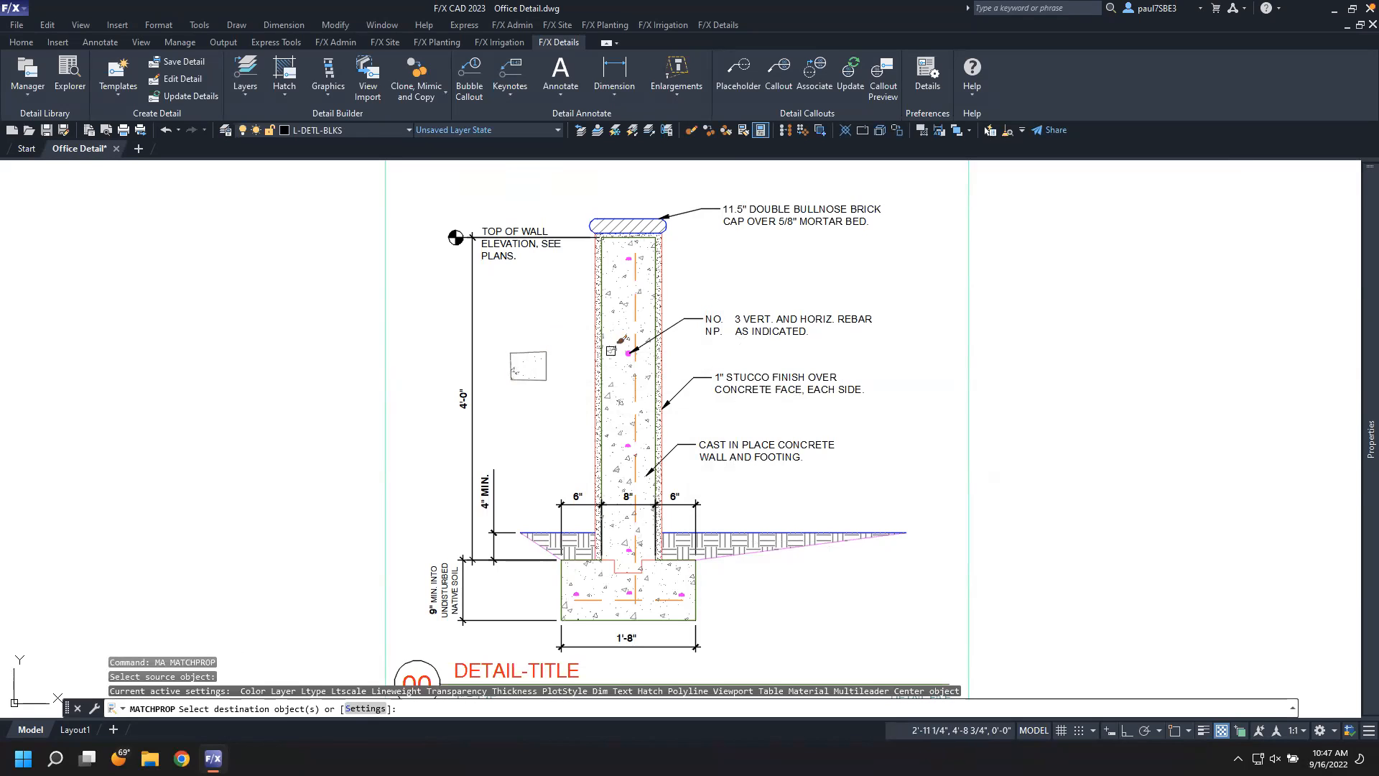
pyautogui.press('Escape')
# Delete the sample hatch and its leftover boundary
pyautogui.click(563, 389)
pyautogui.click(542, 369)
pyautogui.press('Delete')
pyautogui.click(520, 368)
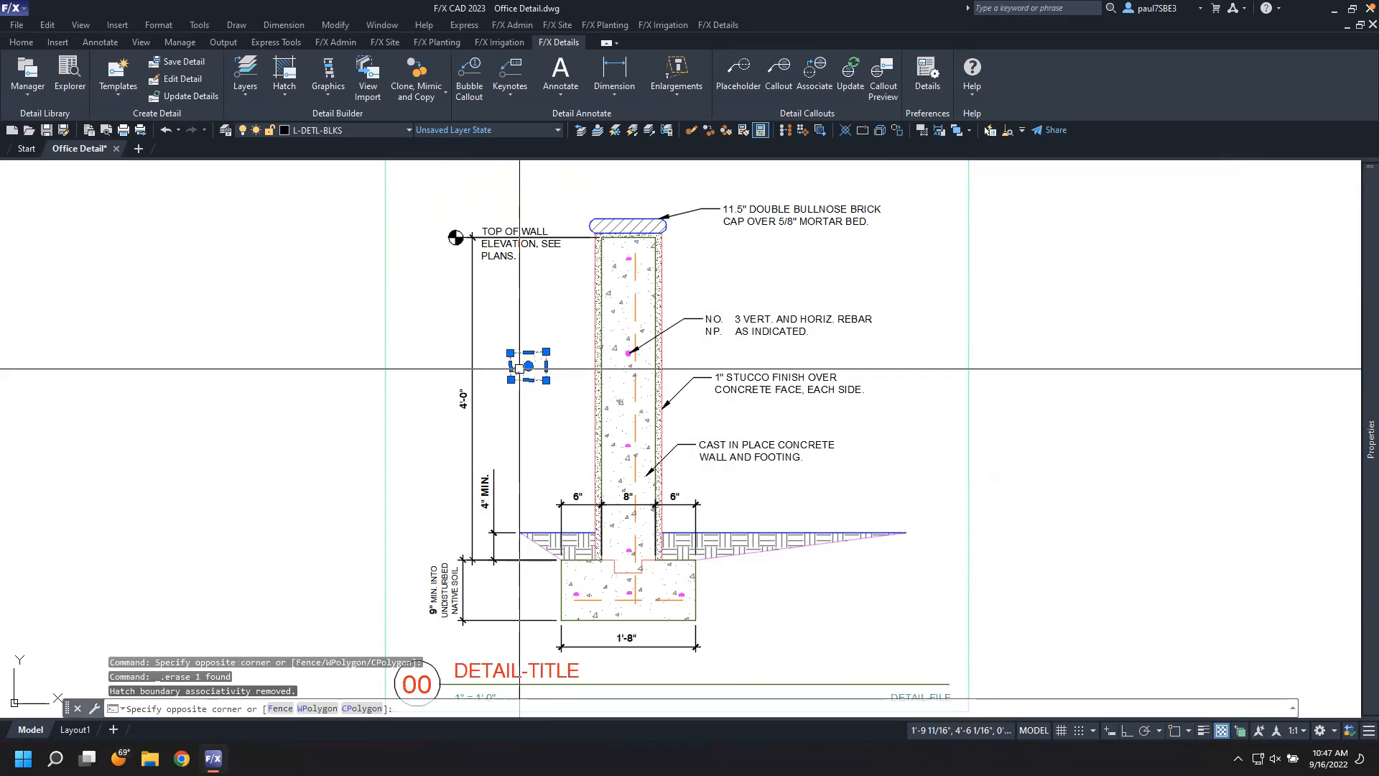
pyautogui.click(520, 368)
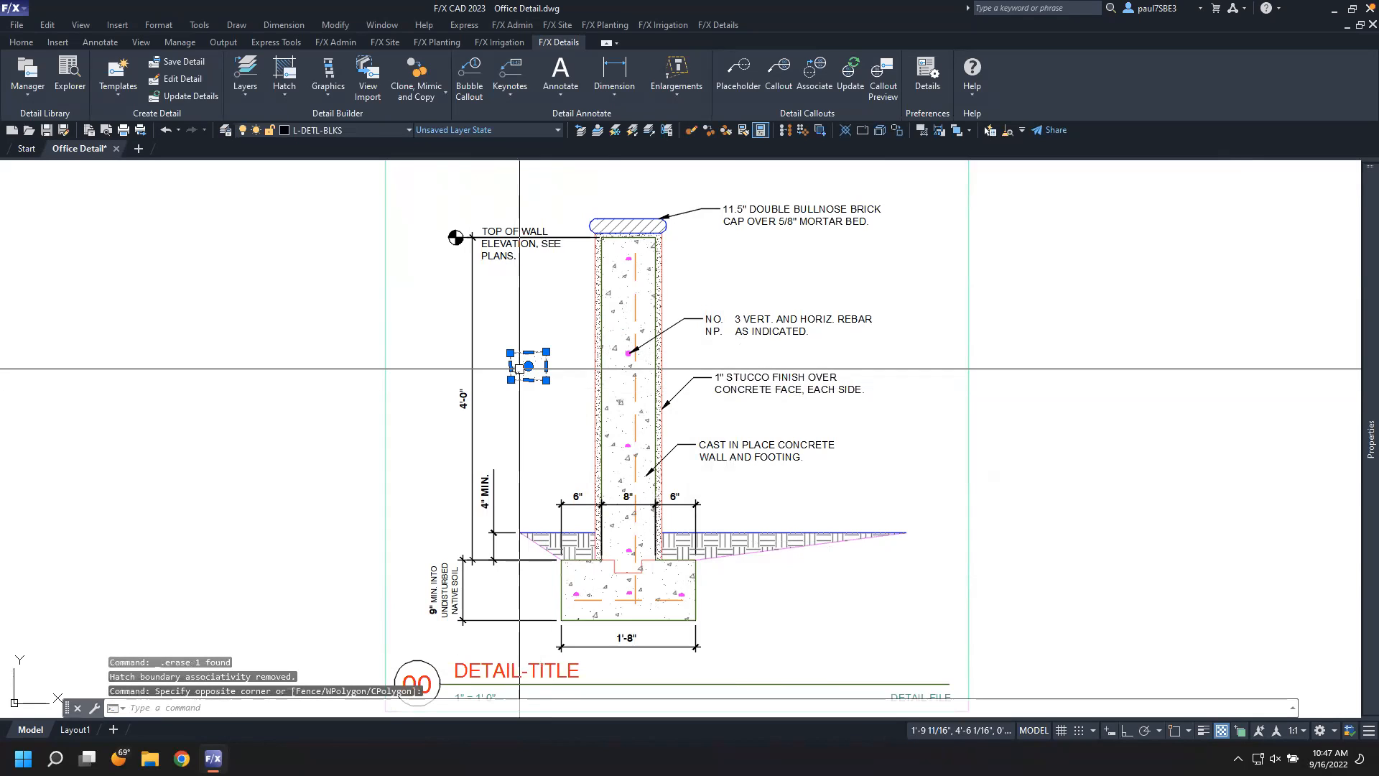
pyautogui.press('Delete')
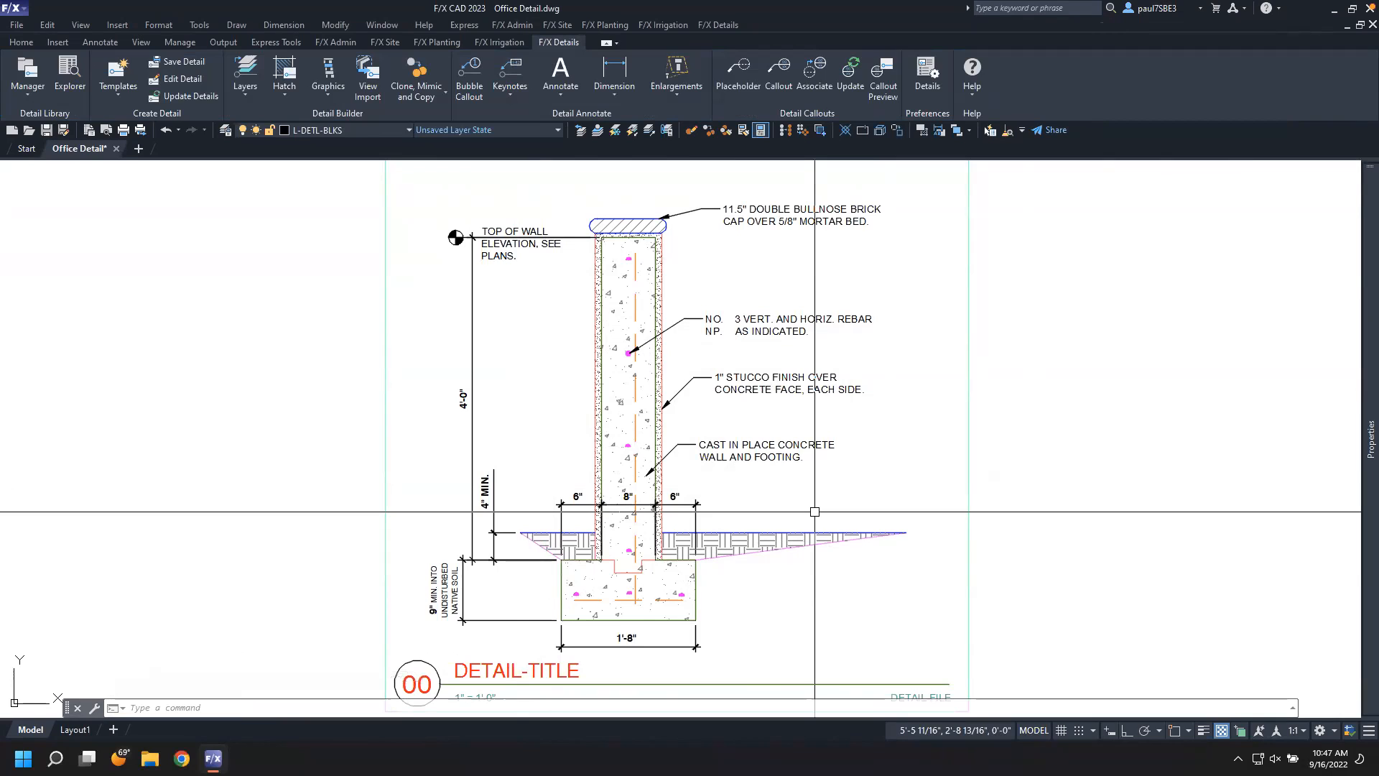
pyautogui.scroll(2, 814, 512)
pyautogui.scroll(-2, 815, 512)
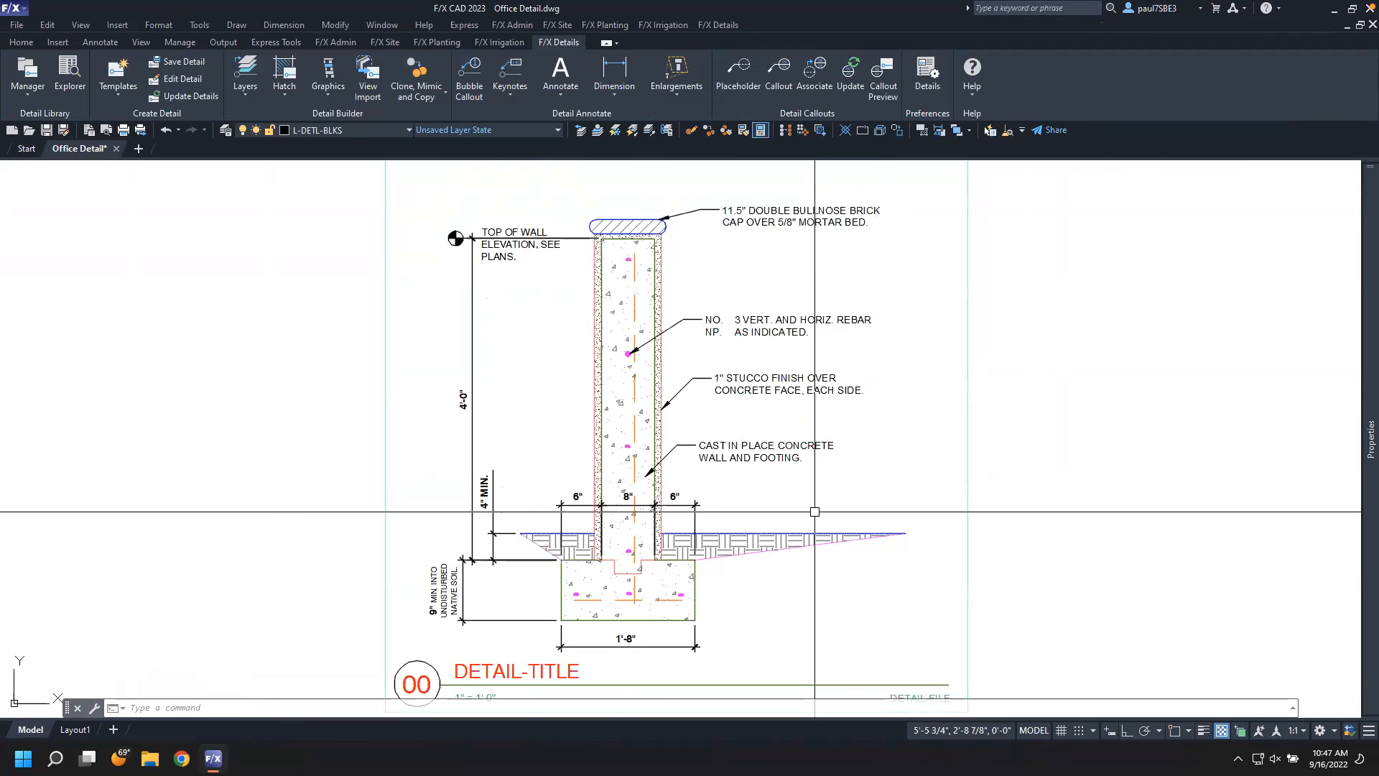
# Save the detail to the Office Details Concrete category titled 4' FREE STANDING WALL
pyautogui.scroll(-2, 814, 511)
pyautogui.scroll(2, 815, 511)
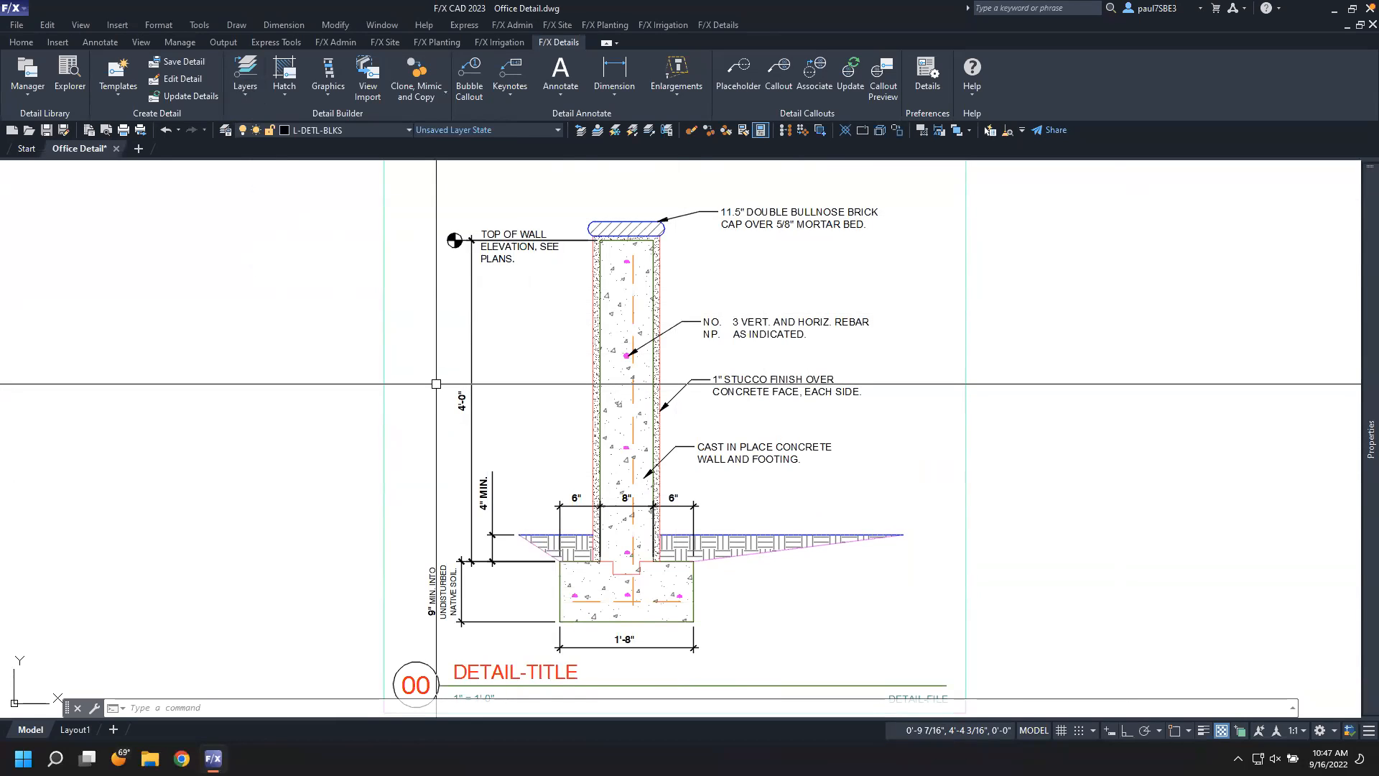
pyautogui.click(166, 63)
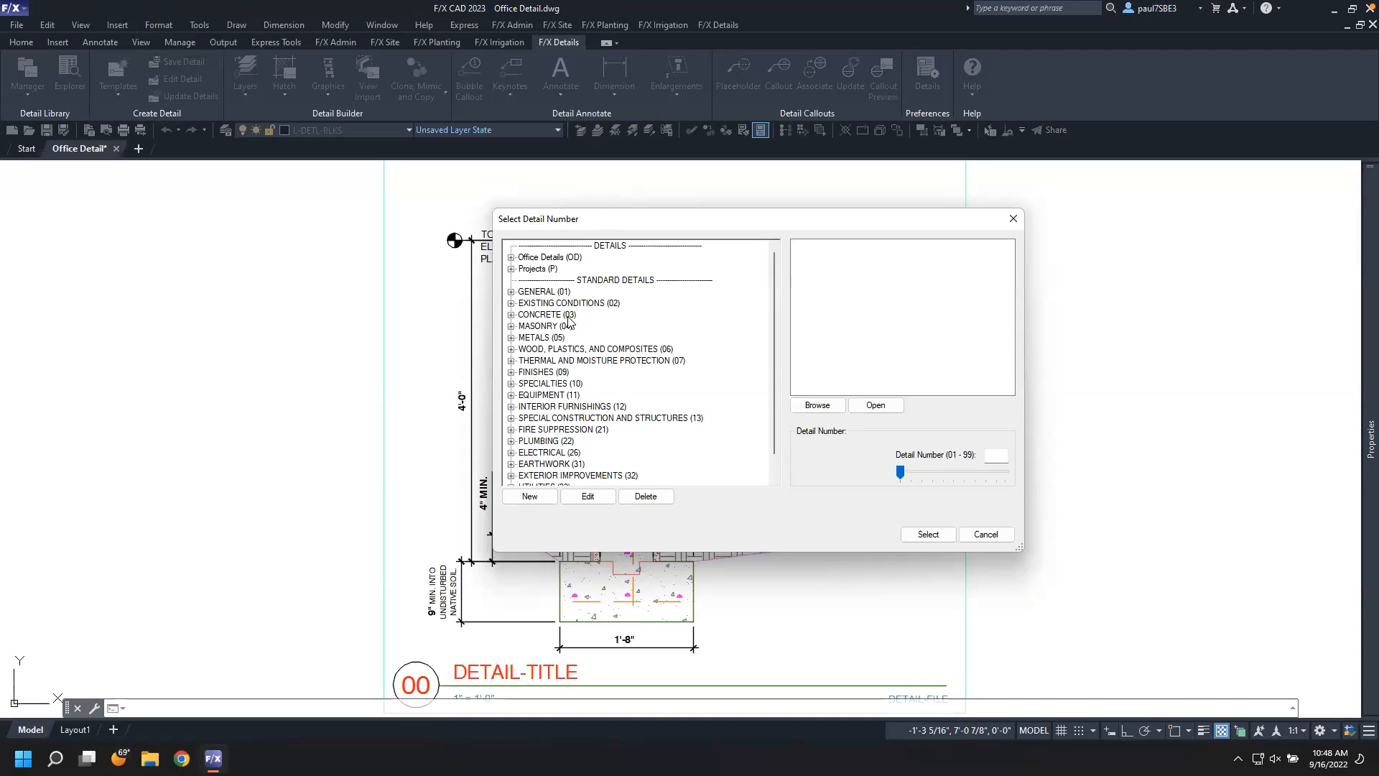
pyautogui.click(512, 258)
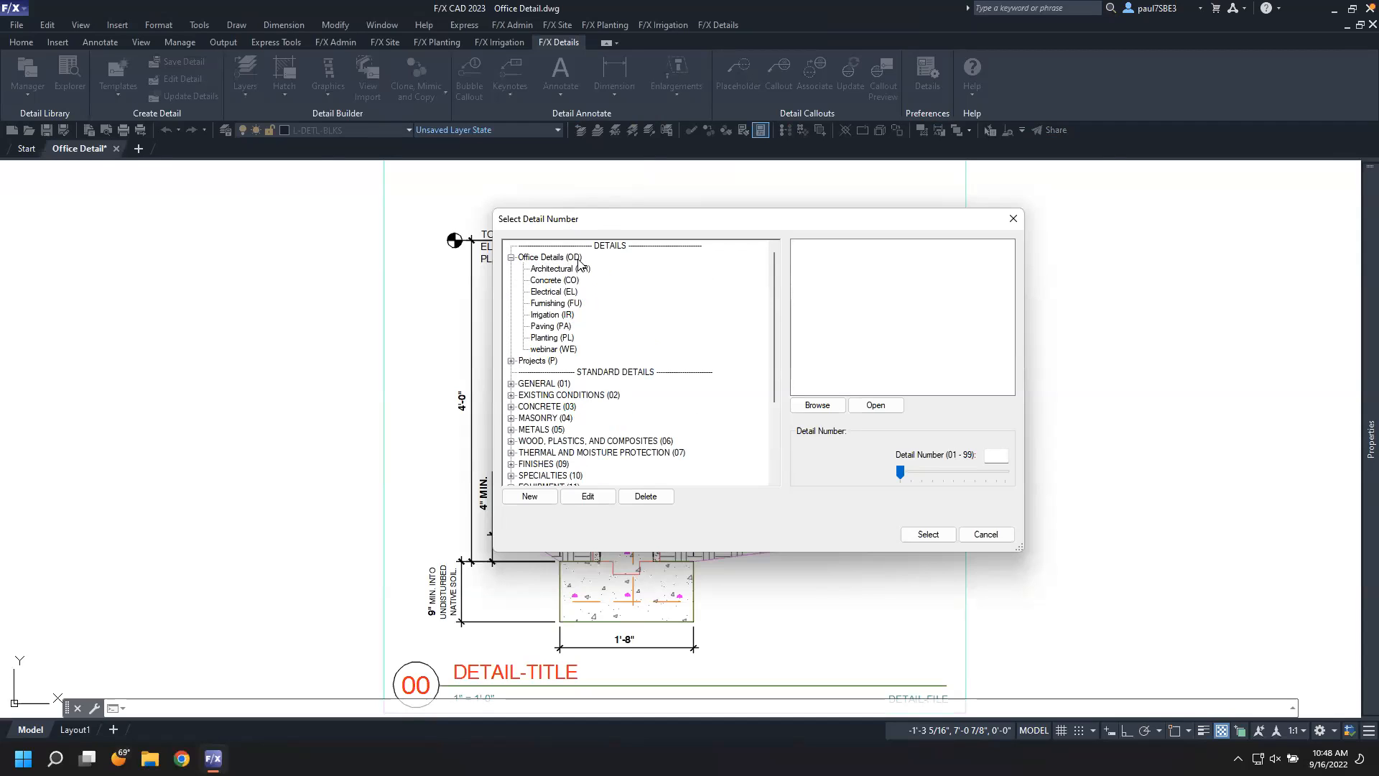
pyautogui.click(566, 280)
pyautogui.click(928, 534)
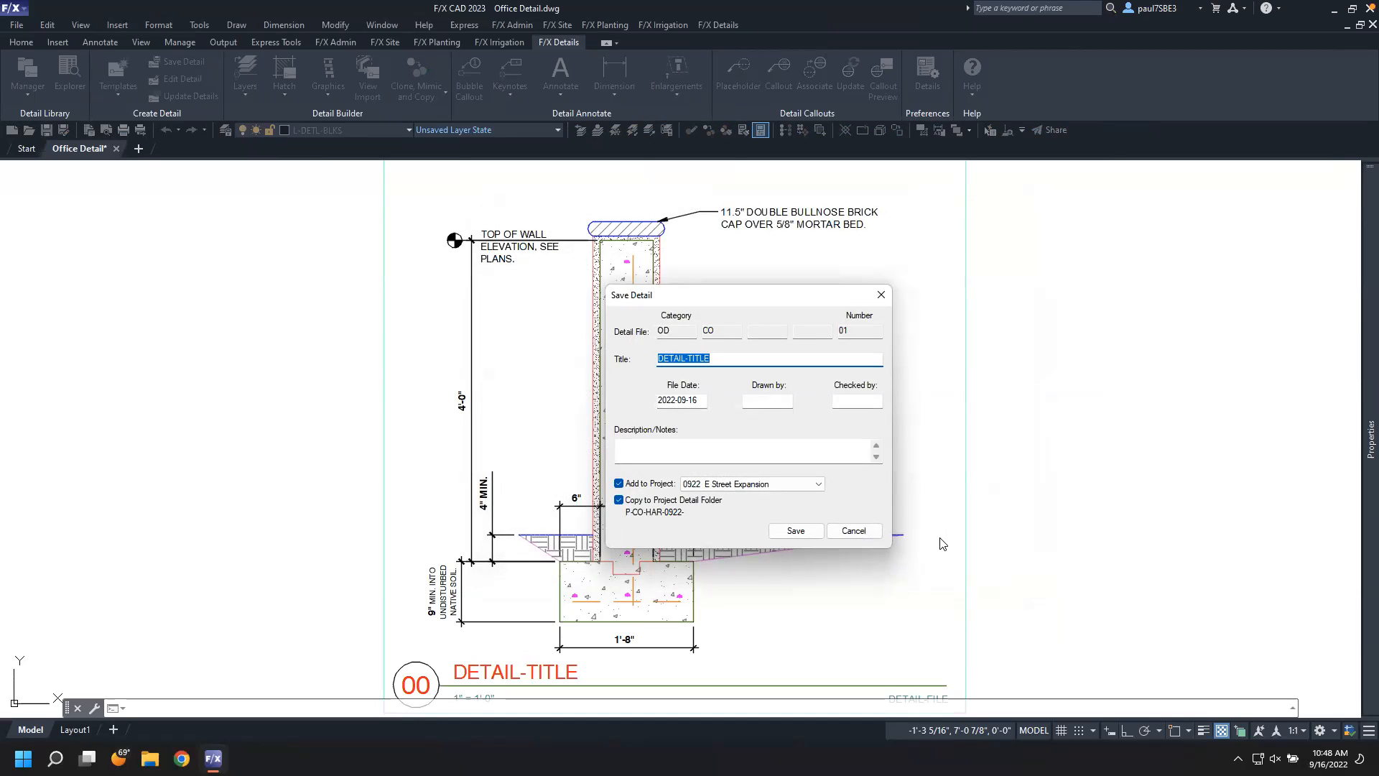
pyautogui.write("4' FREE STANDING WA")
pyautogui.click(791, 531)
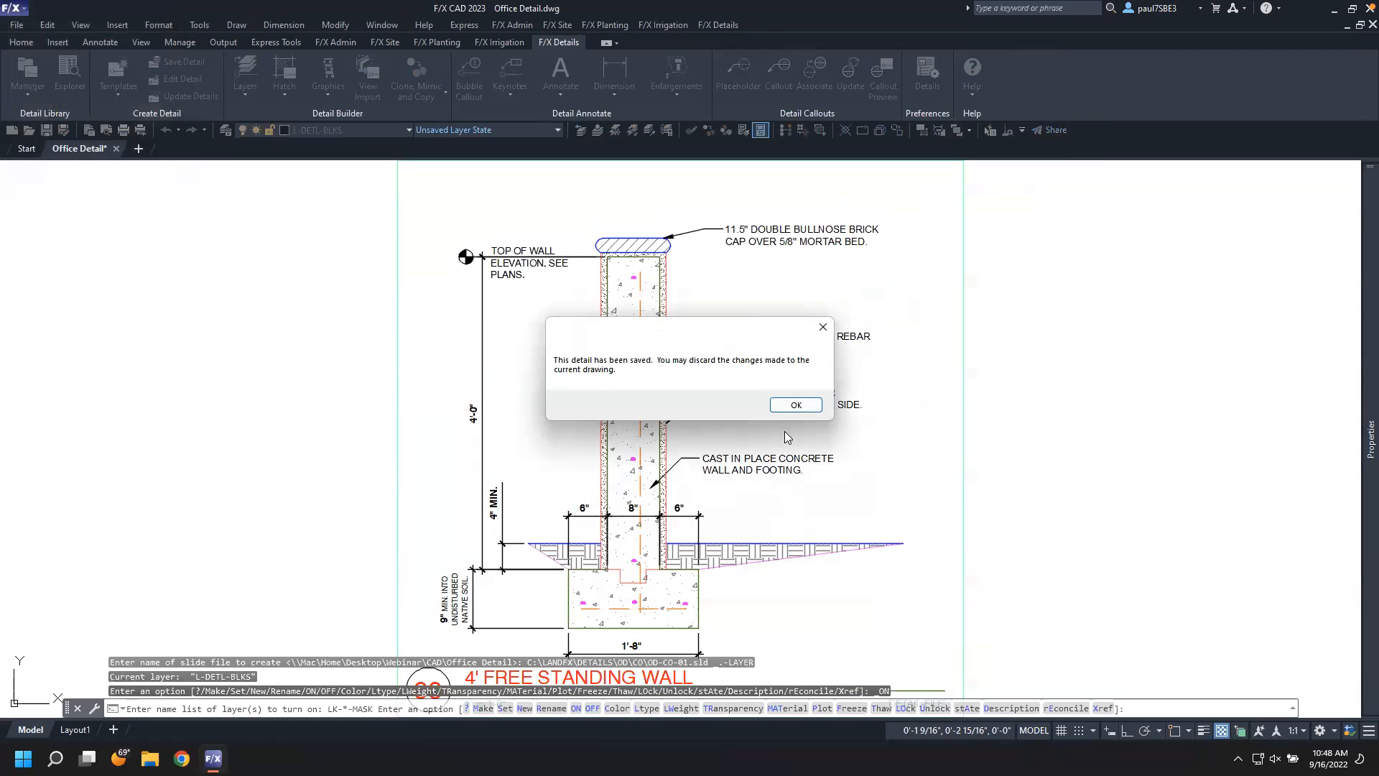
pyautogui.click(795, 402)
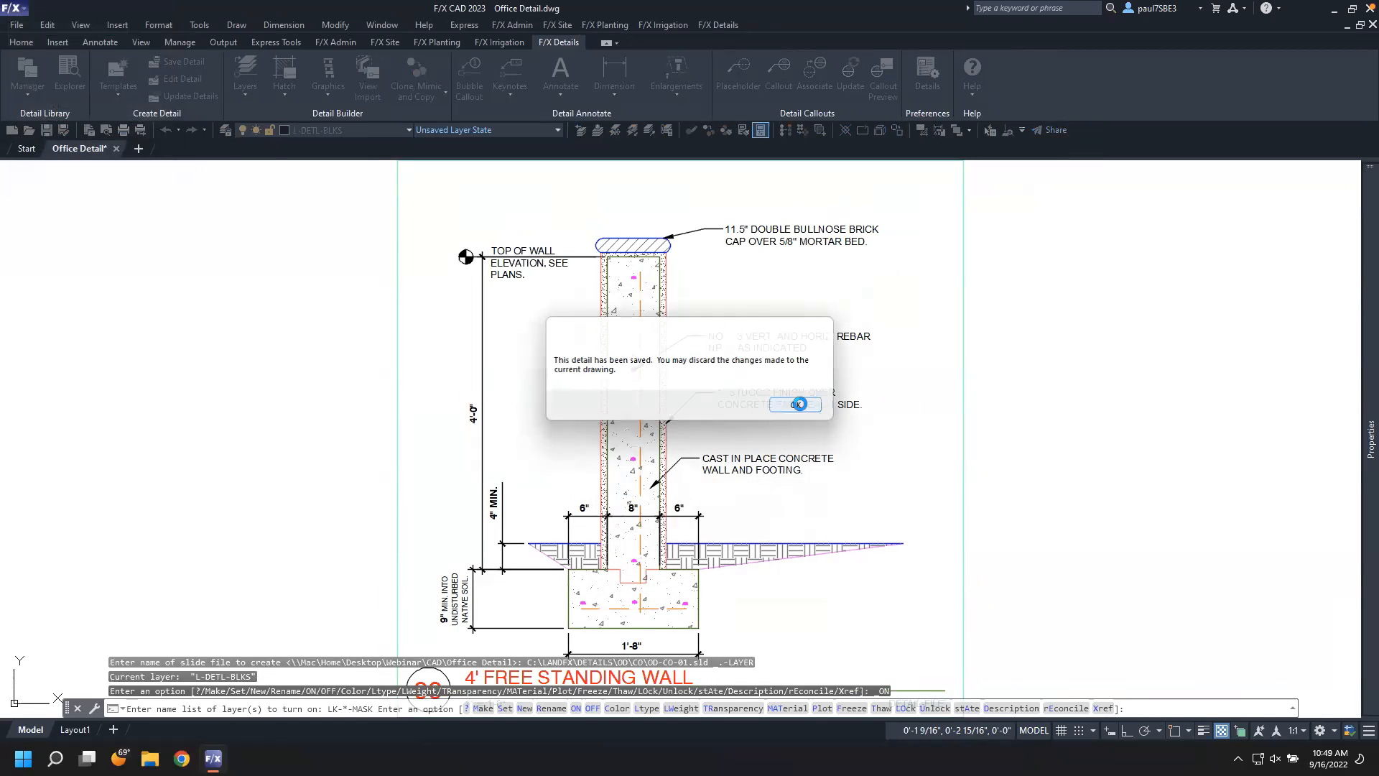
# Review the saved detail's title and preview it in the Detail Explorer
pyautogui.scroll(-8, 837, 440)
pyautogui.moveTo(902, 461); pyautogui.dragTo(650, 448, button='middle')
pyautogui.scroll(7, 653, 459)
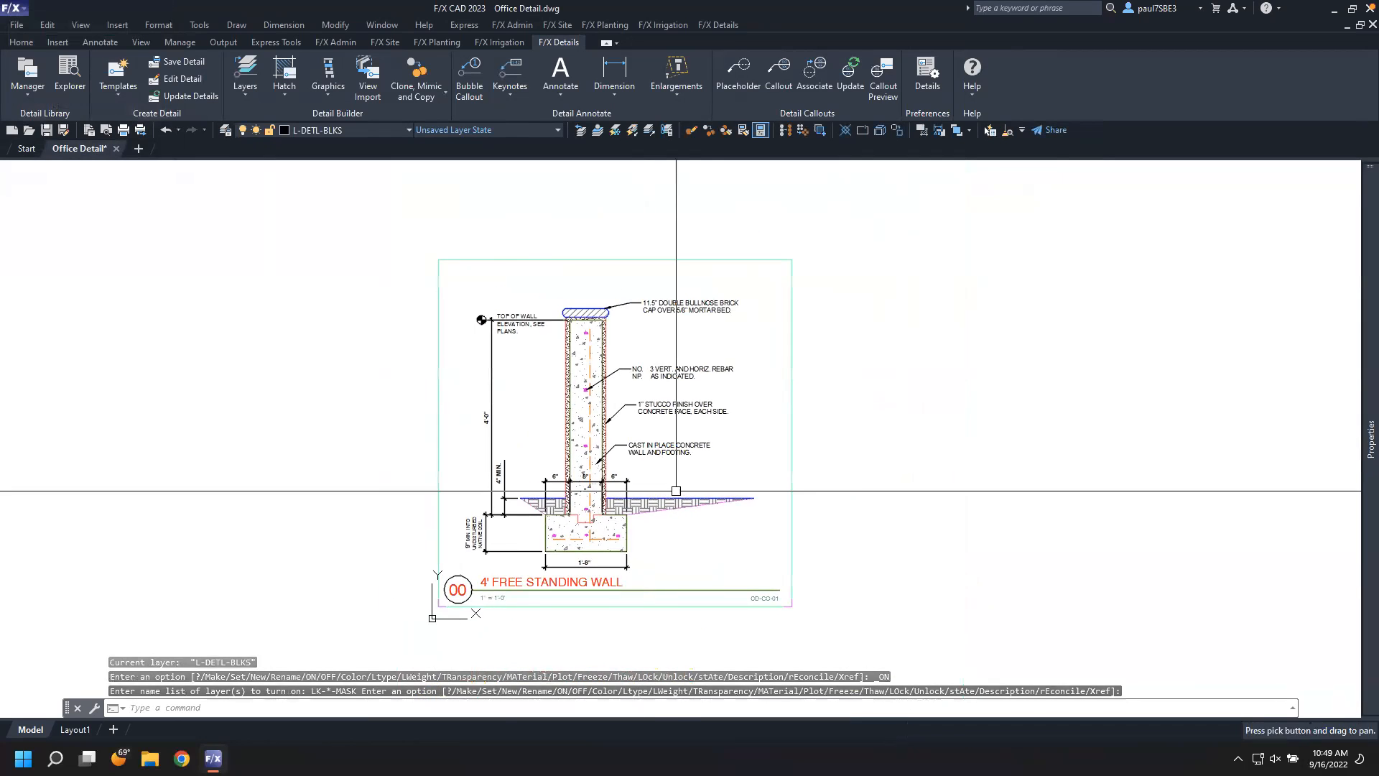
pyautogui.scroll(-2, 677, 491)
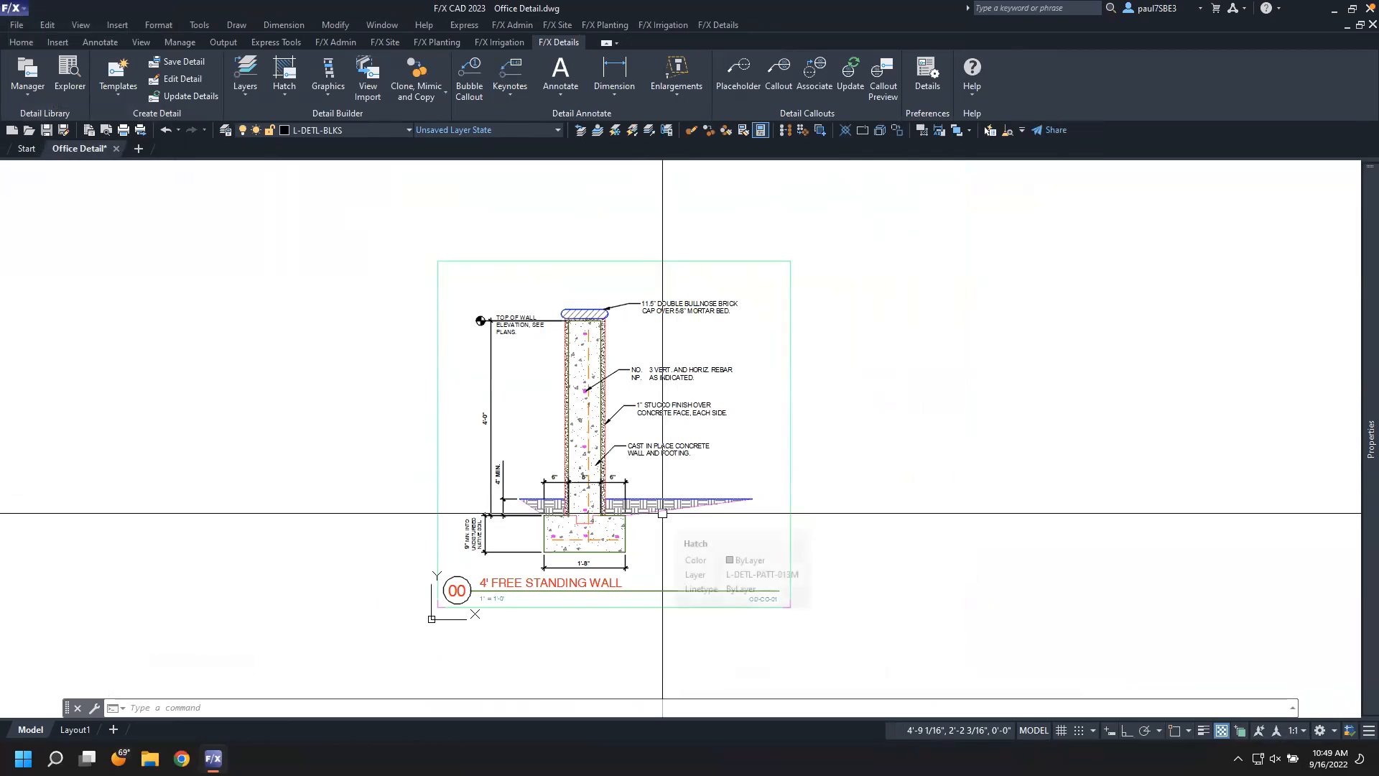
pyautogui.doubleClick(571, 582)
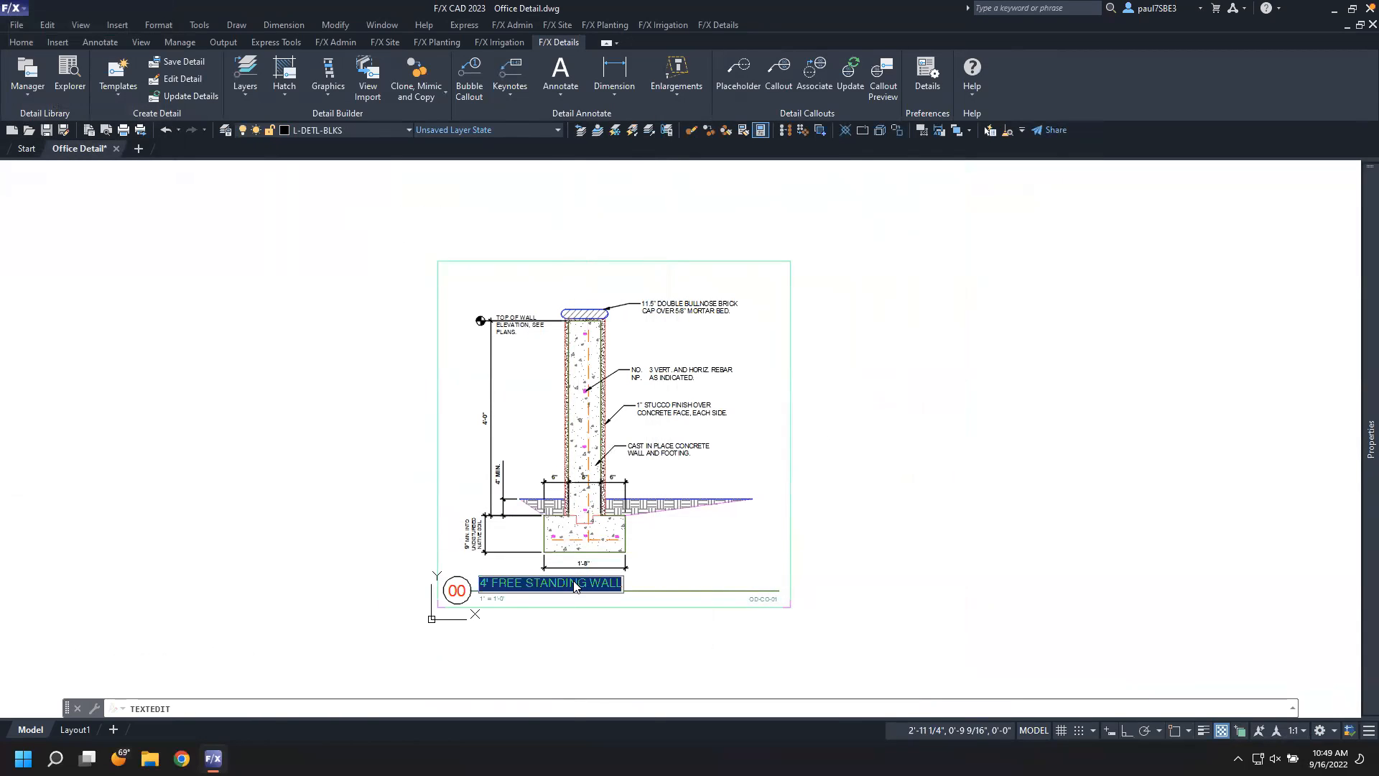
pyautogui.press('Return')
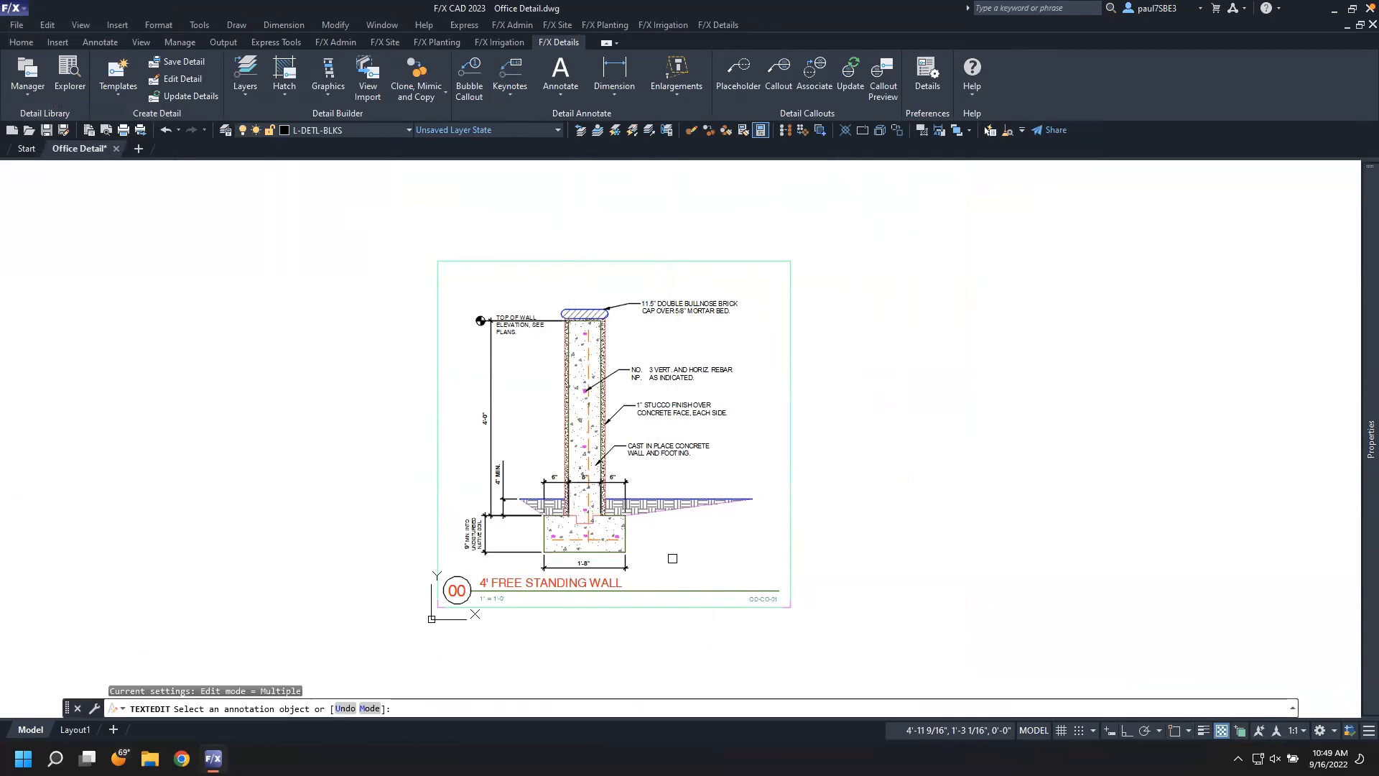
pyautogui.press('Escape')
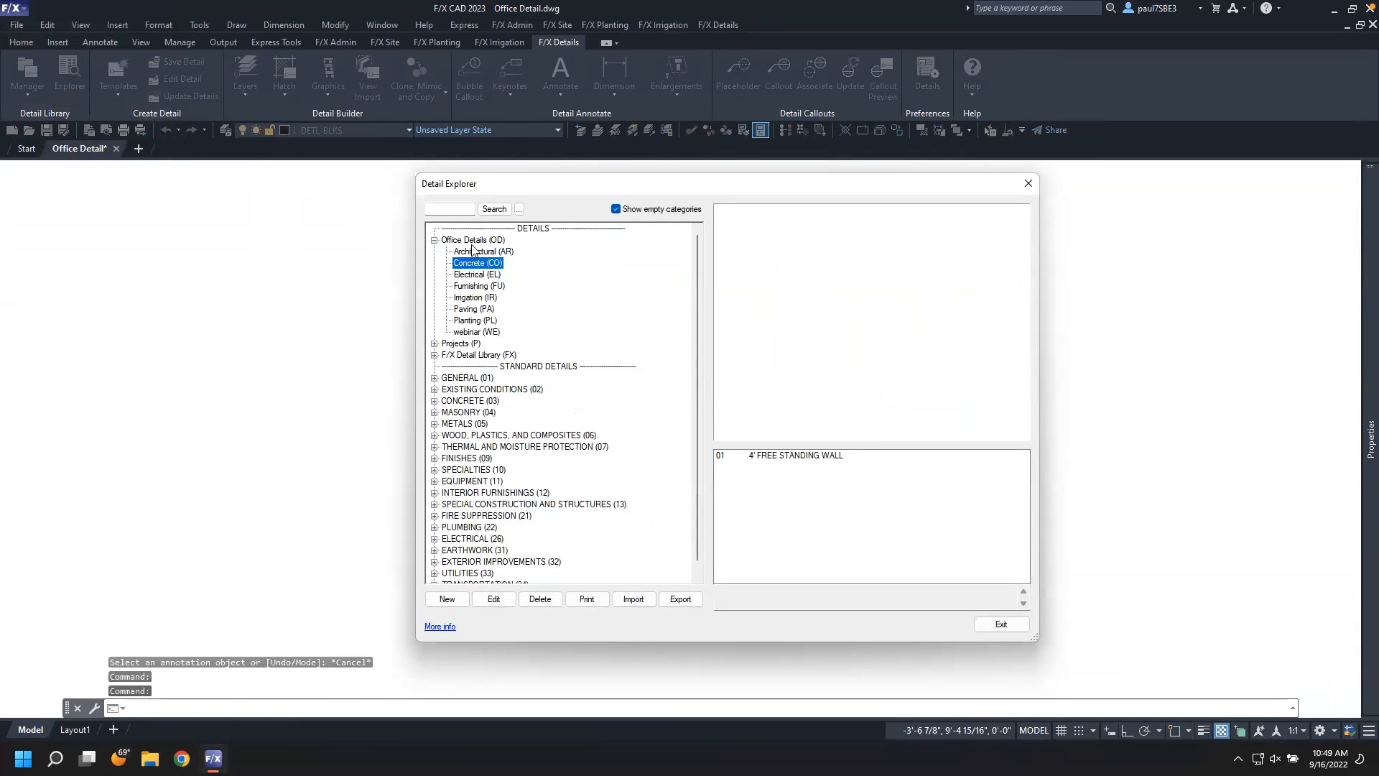
pyautogui.click(795, 455)
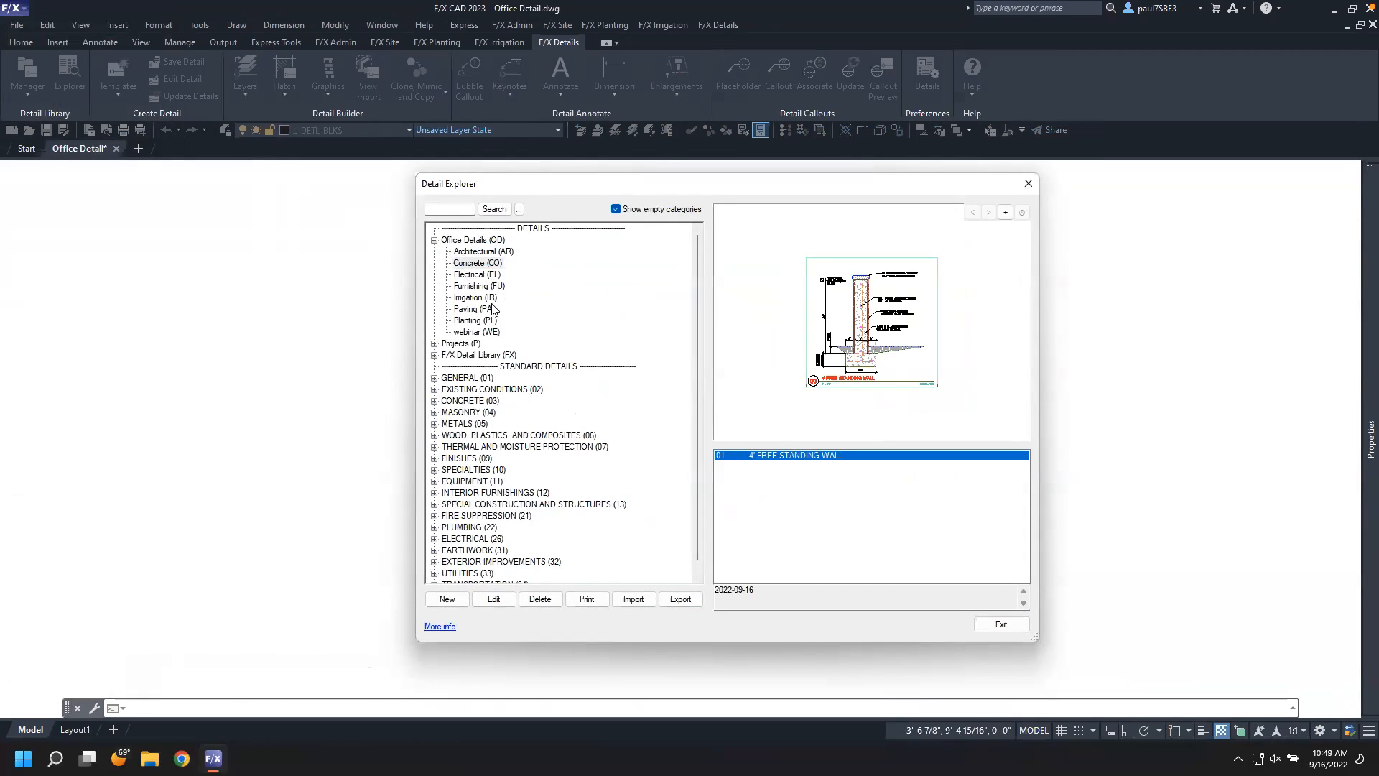
pyautogui.press('Escape')
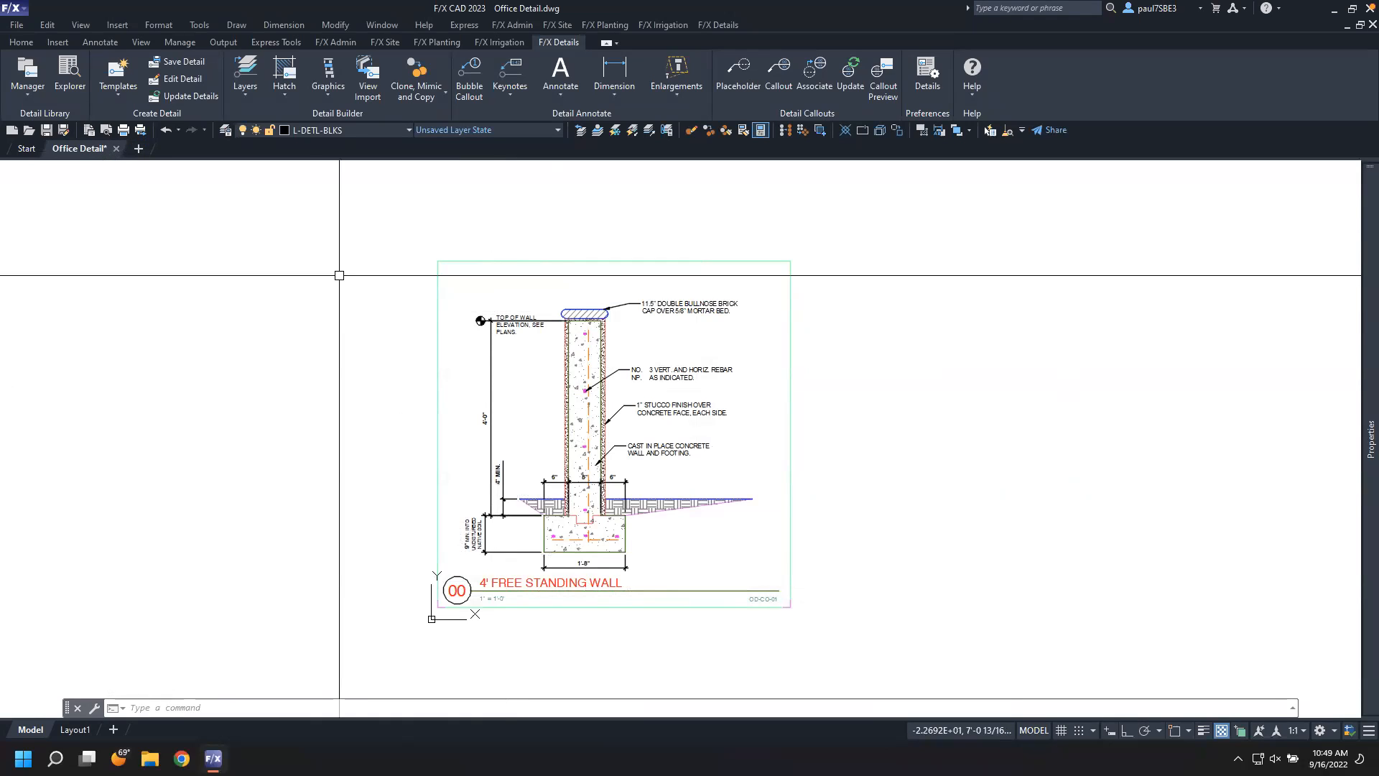
# Start a new drawing and delete the viewport on Layout1
pyautogui.click(139, 150)
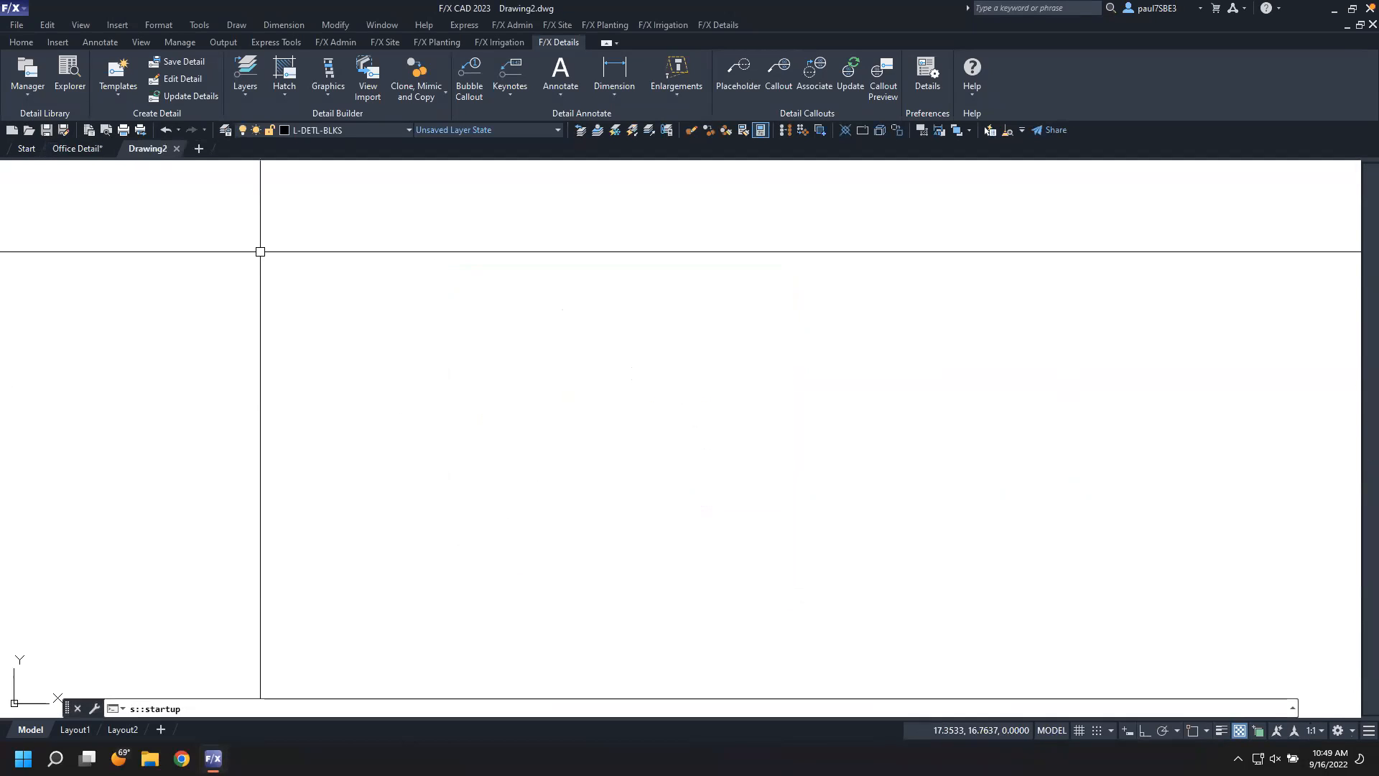
pyautogui.click(75, 729)
pyautogui.click(493, 399)
pyautogui.click(370, 385)
pyautogui.press('Delete')
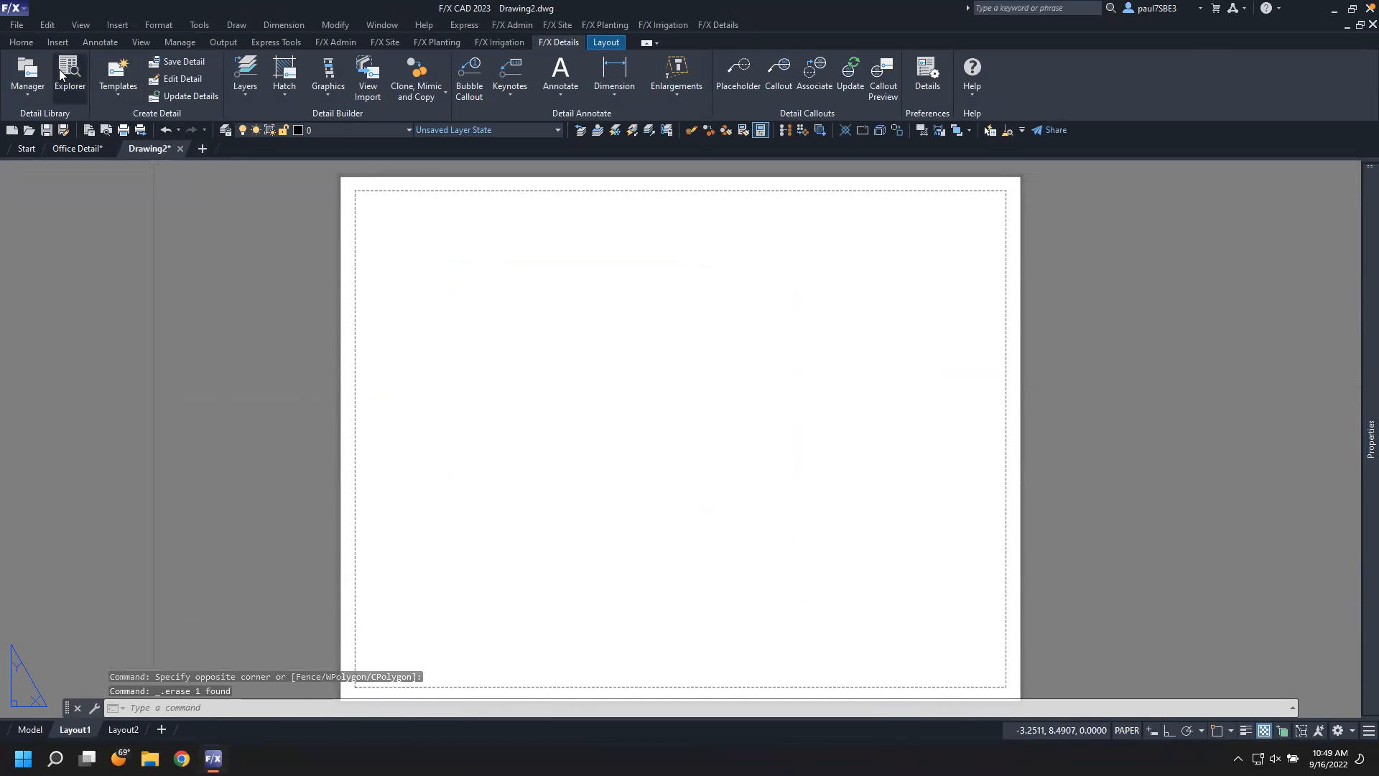
# Open the Detail Manager and switch to the 0922 E Street Expansion project
pyautogui.click(28, 69)
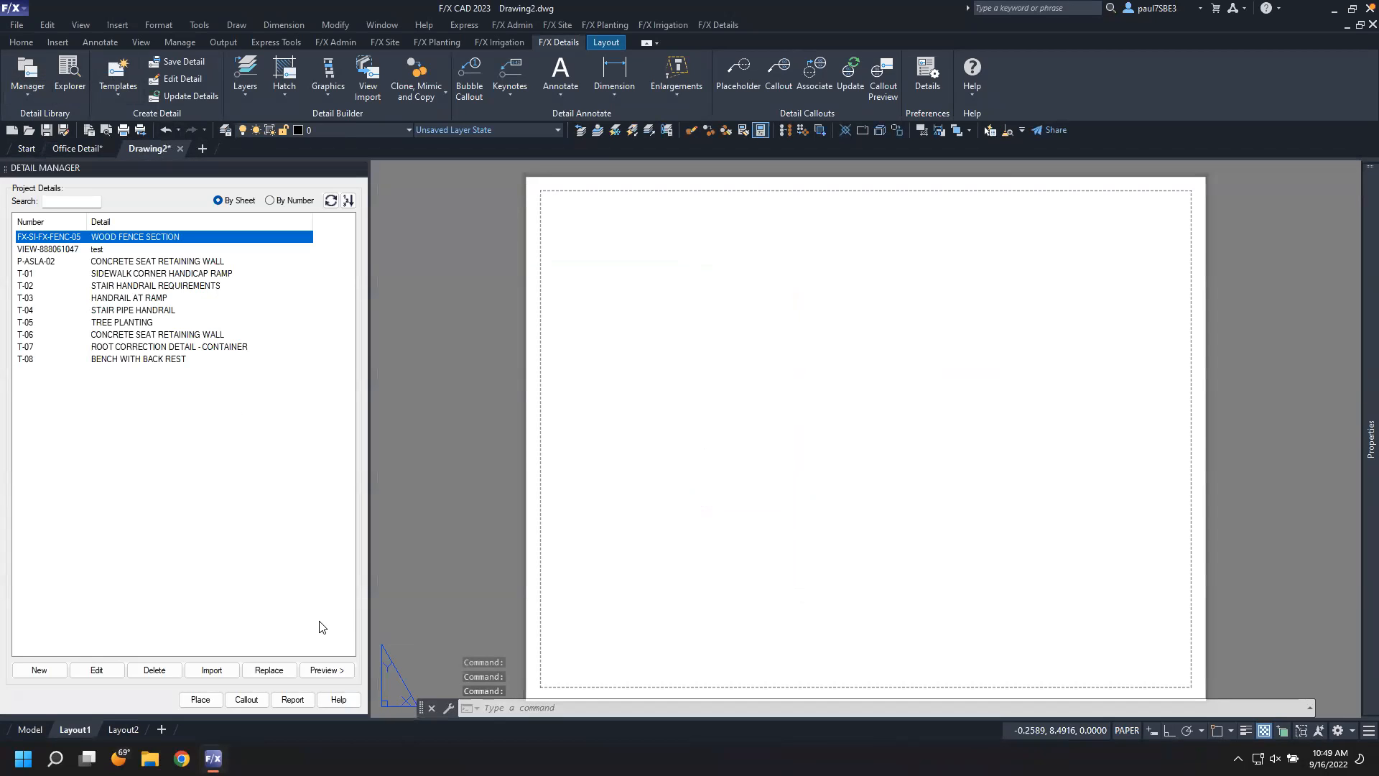
pyautogui.click(335, 42)
pyautogui.click(18, 77)
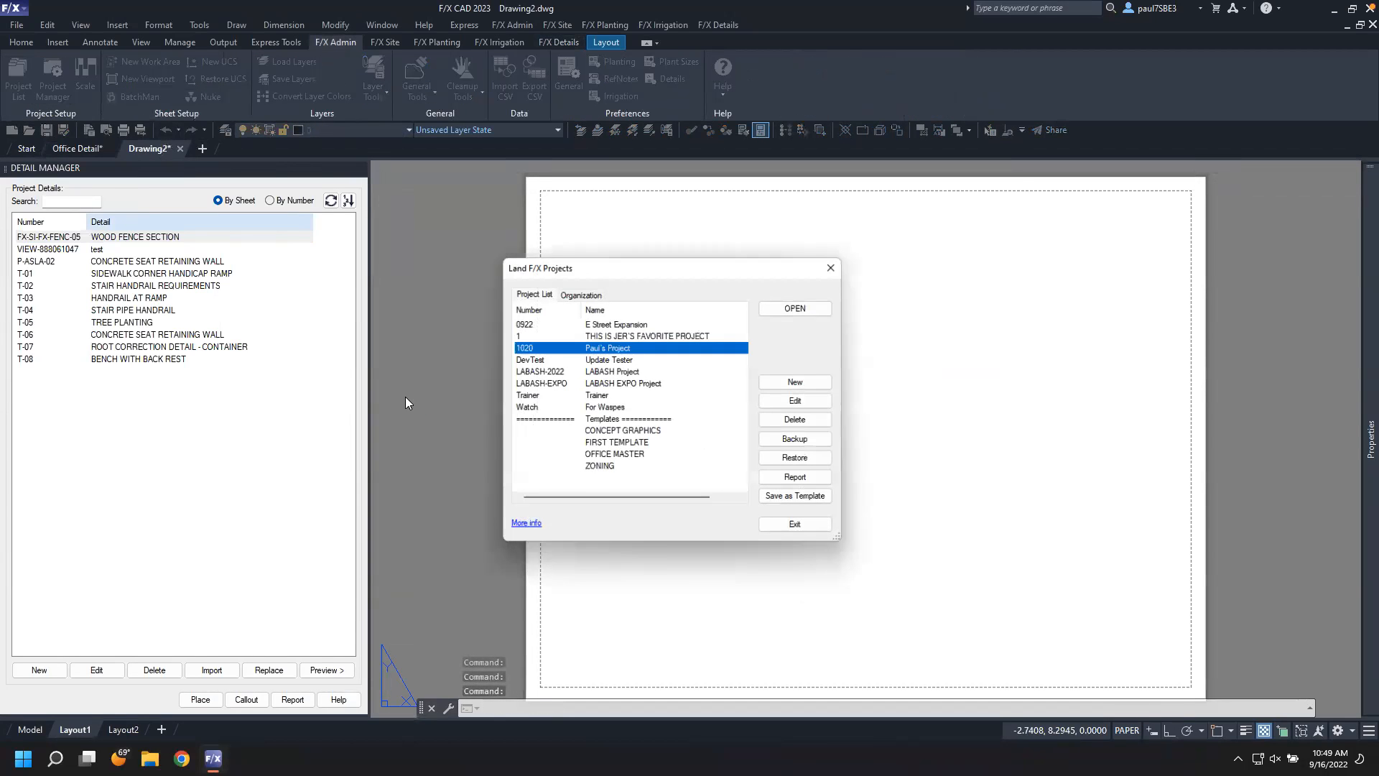
pyautogui.click(612, 322)
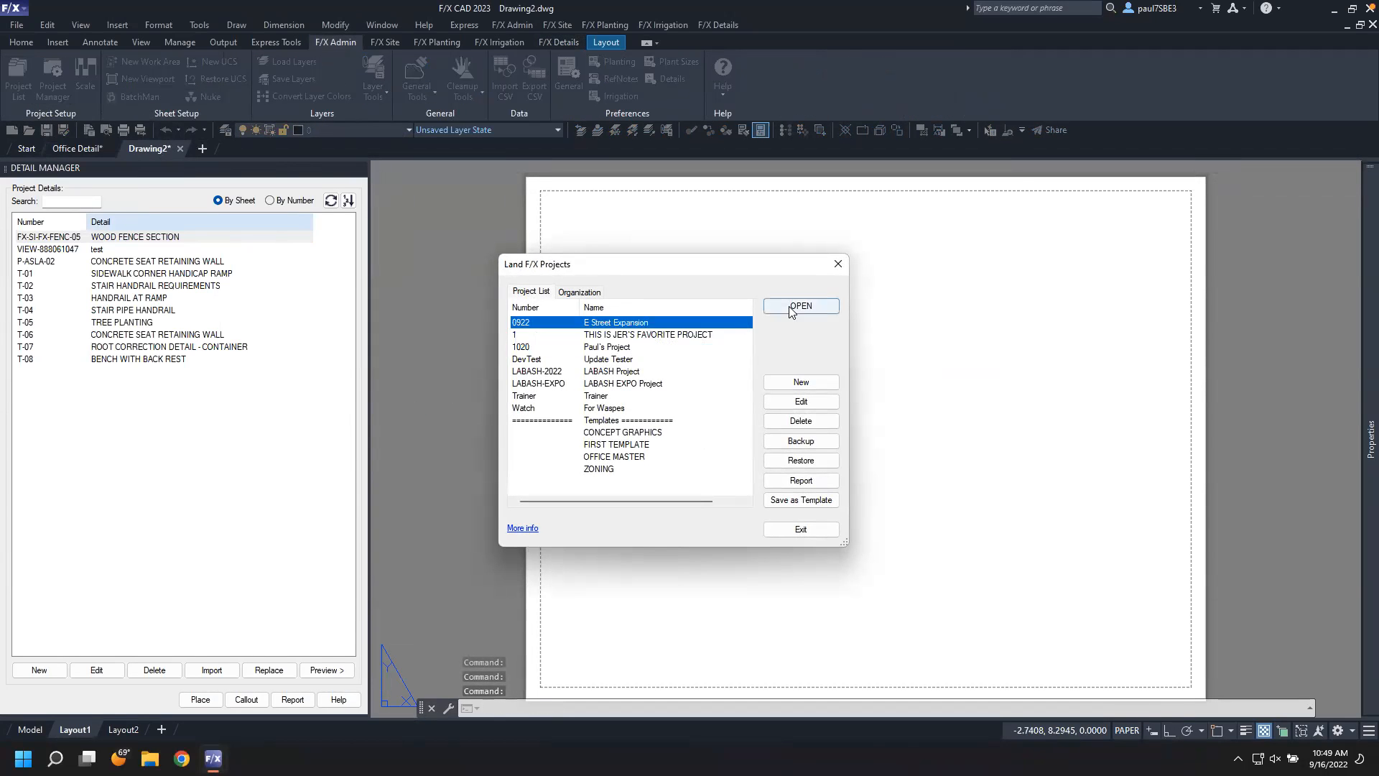
pyautogui.click(800, 306)
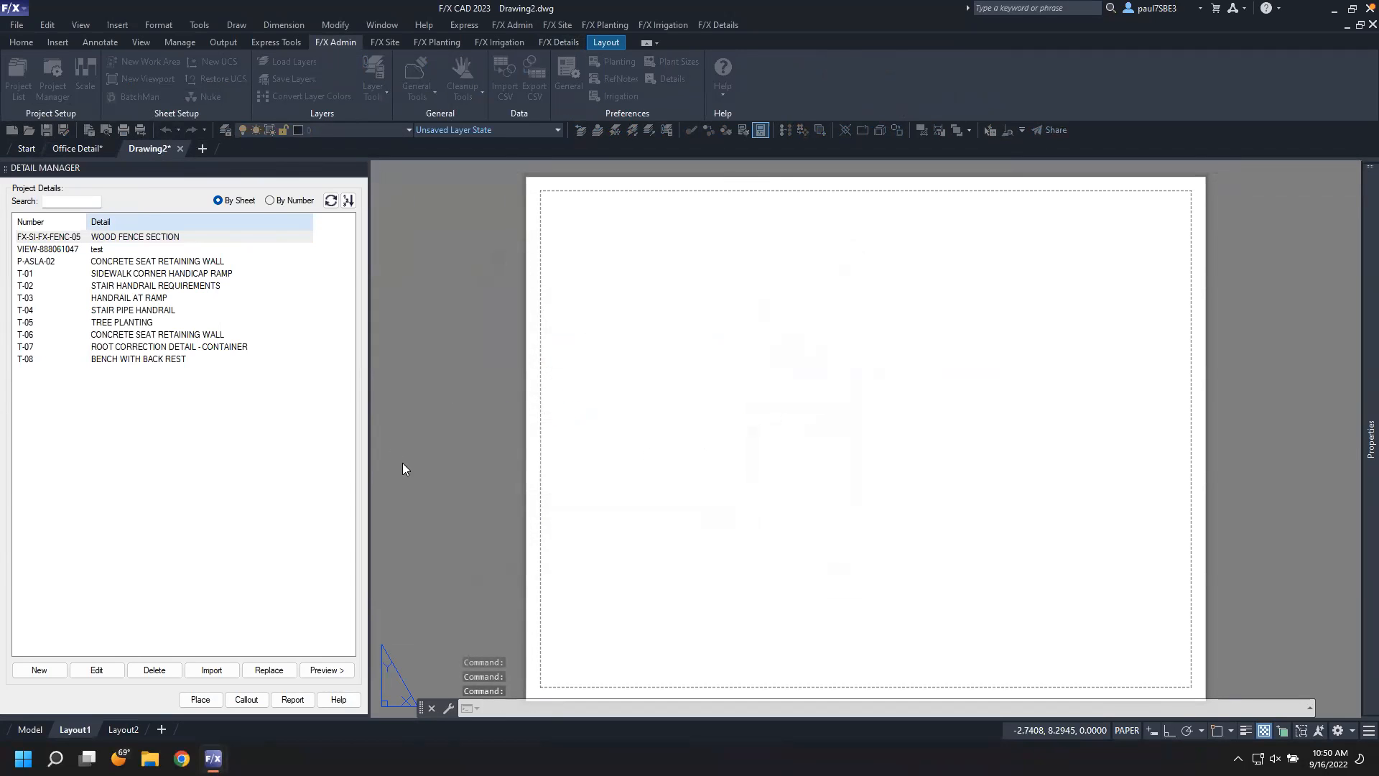
pyautogui.click(693, 591)
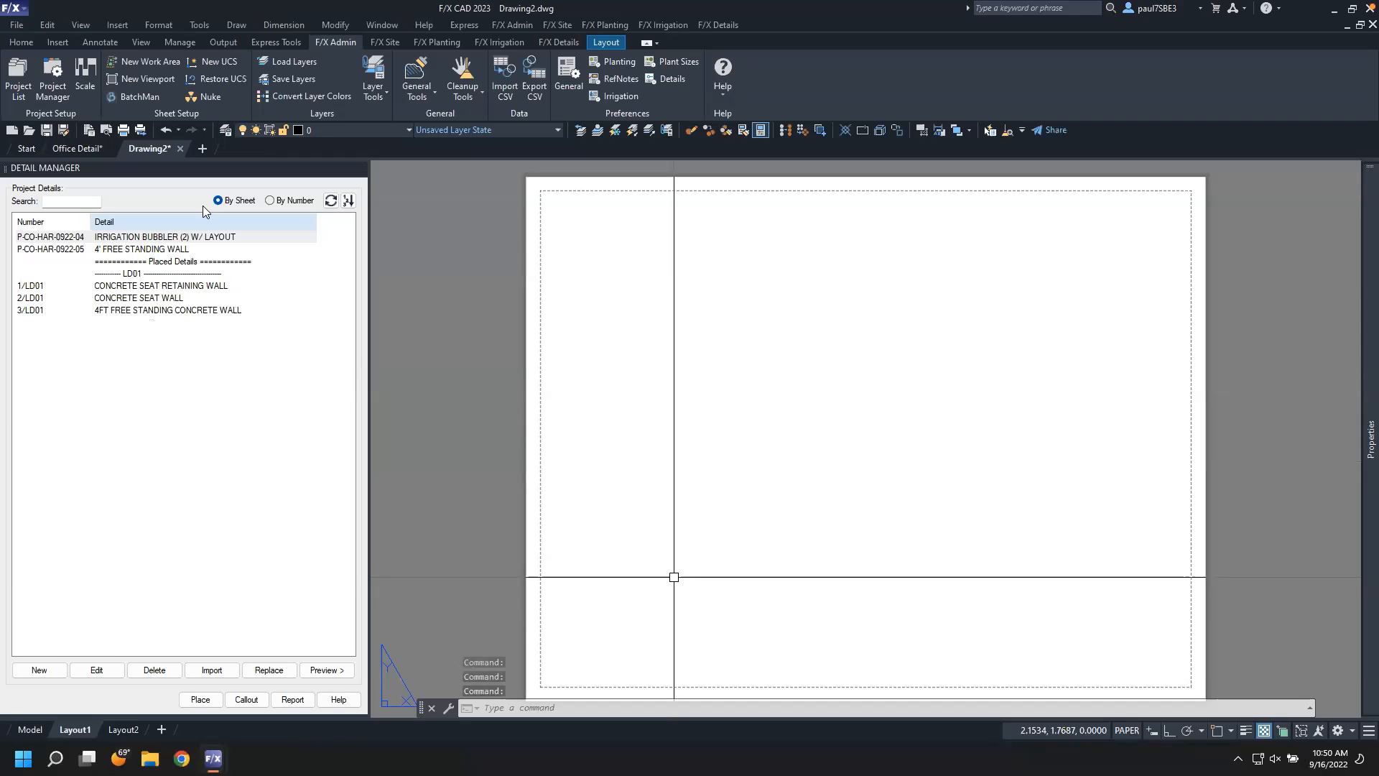
# Delete the old P-CO-HAR-0922-05 4' FREE STANDING WALL entry from the project's details
pyautogui.click(192, 250)
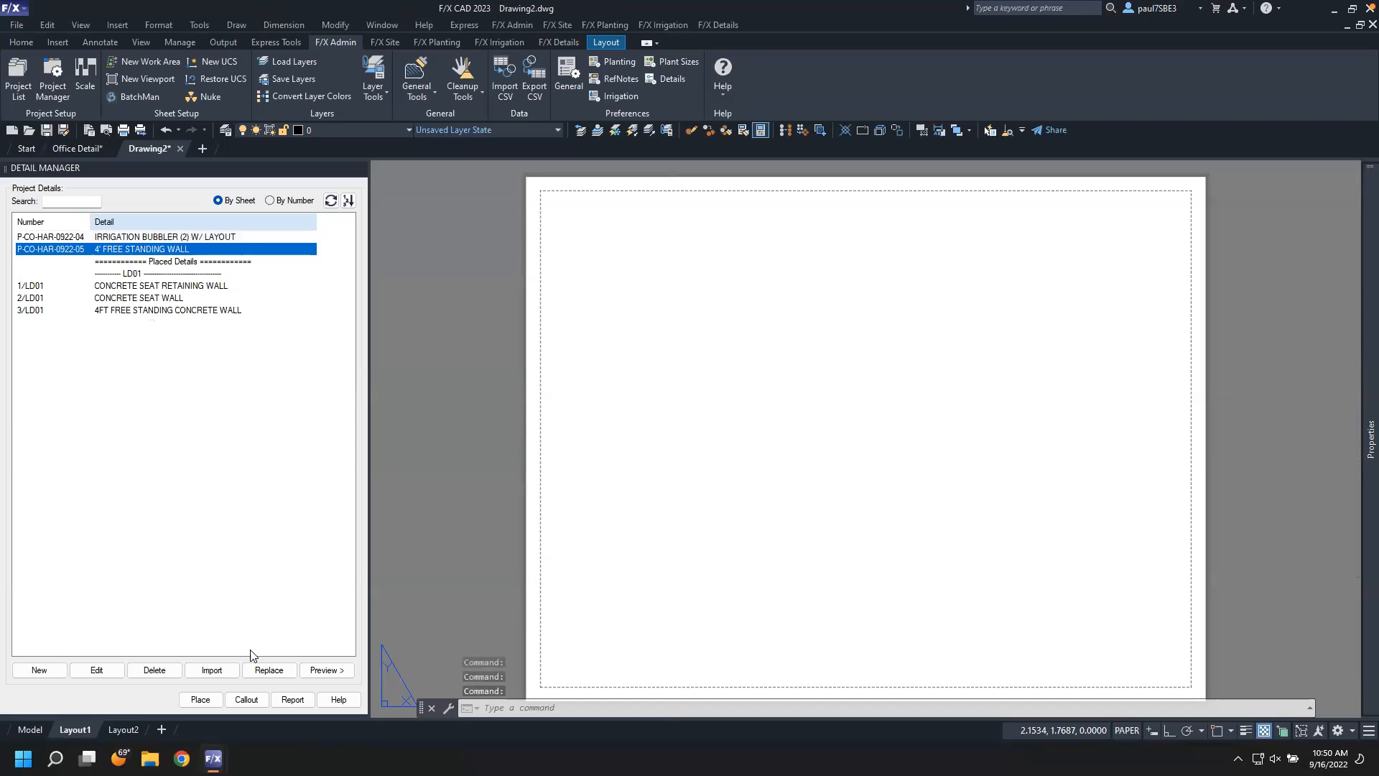
pyautogui.click(163, 672)
pyautogui.click(721, 400)
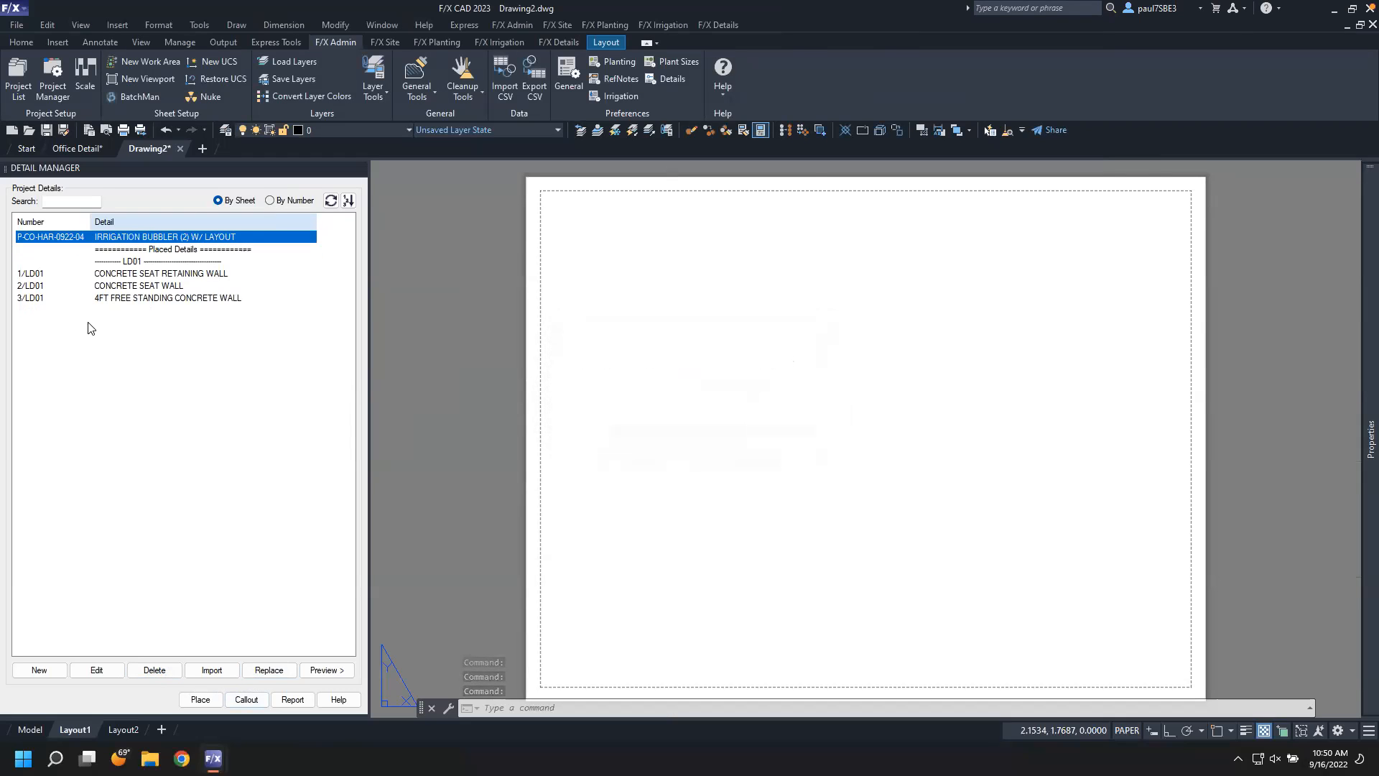
# Add the office Concrete 4' FREE STANDING WALL detail to the project
pyautogui.click(32, 669)
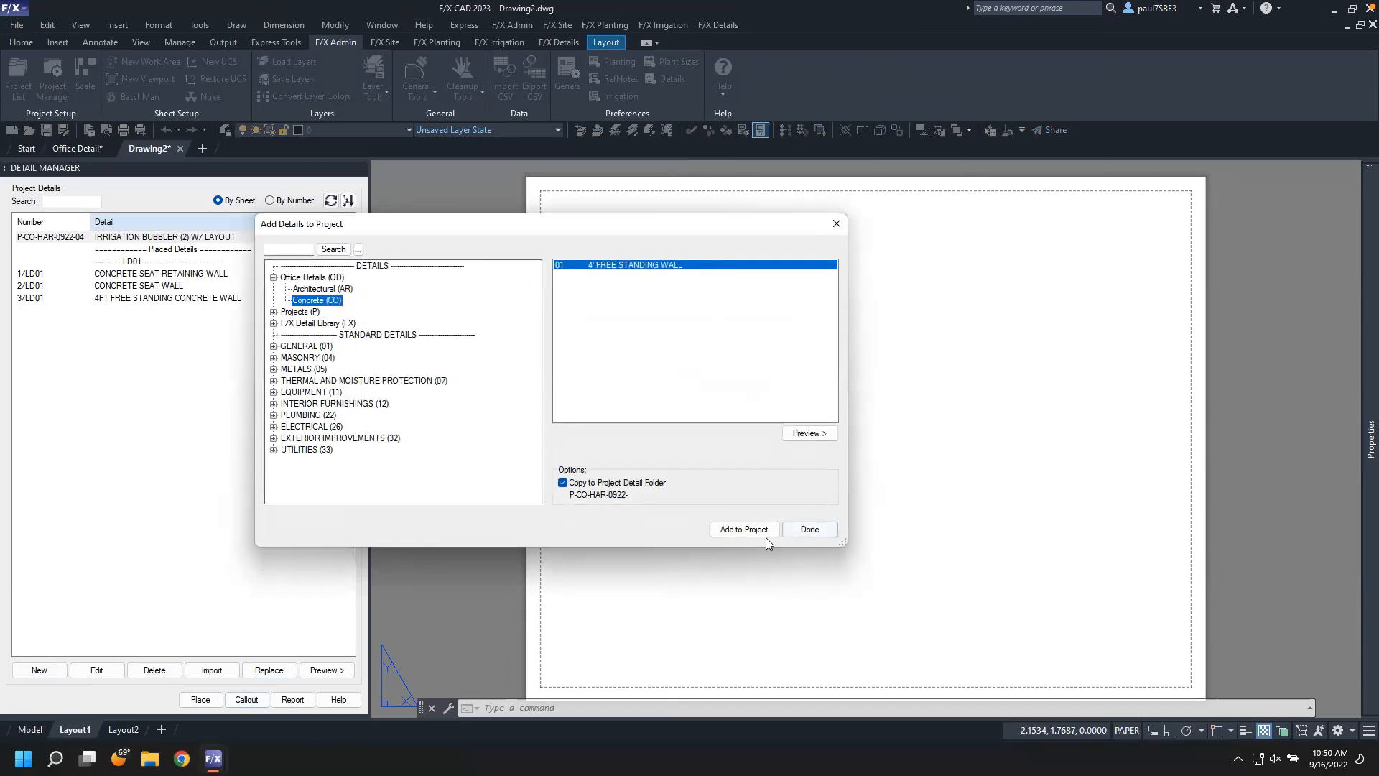
pyautogui.click(747, 533)
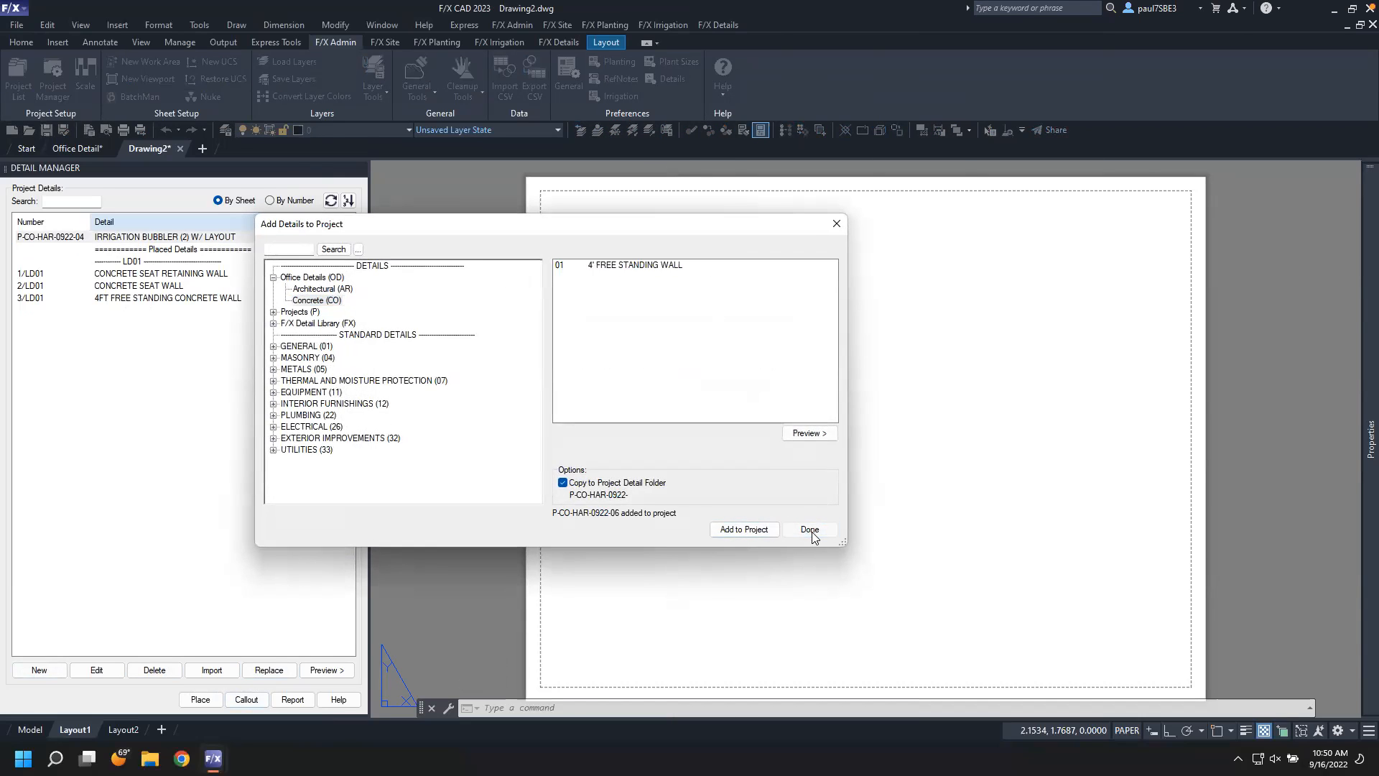
pyautogui.click(810, 530)
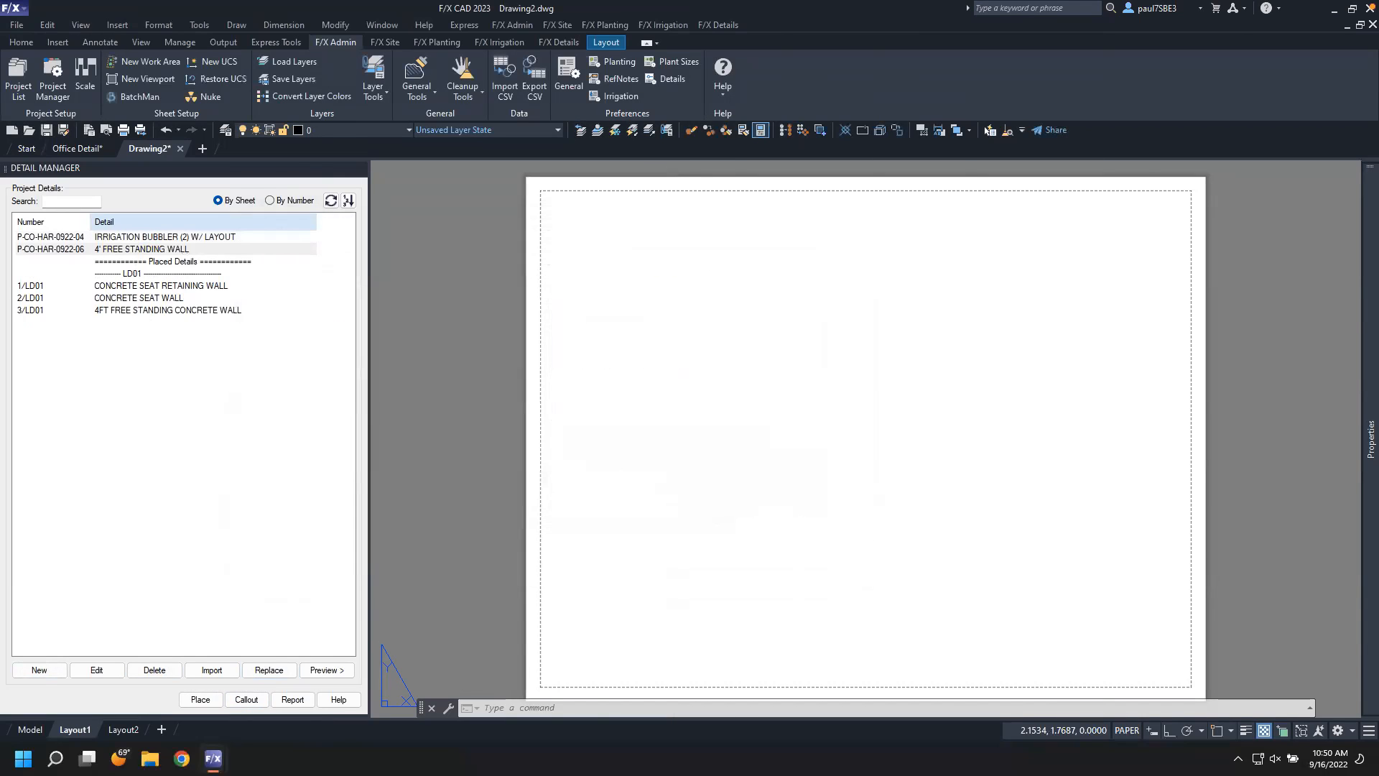
# Place the 4' FREE STANDING WALL detail on a new sheet LD03, renaming the layout
pyautogui.click(131, 250)
pyautogui.click(206, 699)
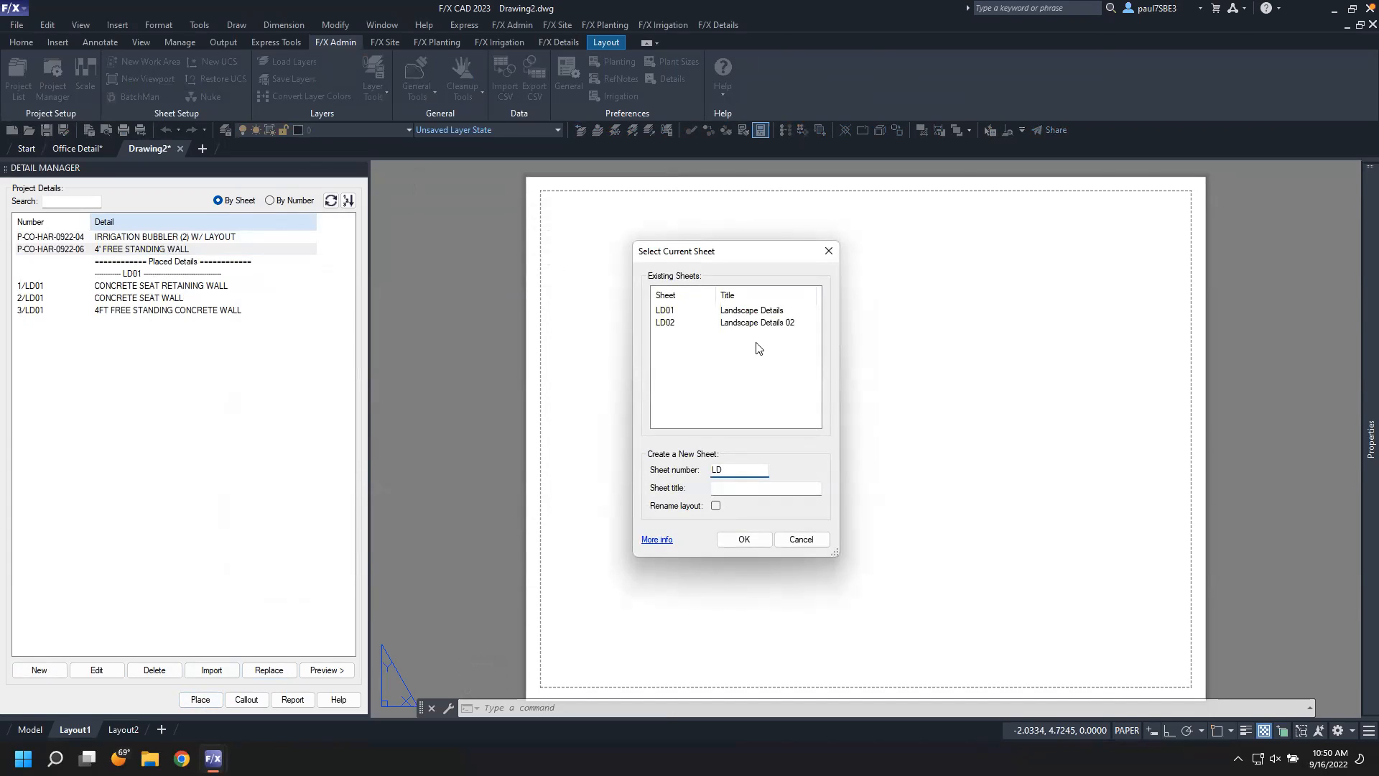
pyautogui.press('Tab')
pyautogui.click(716, 505)
pyautogui.click(702, 427)
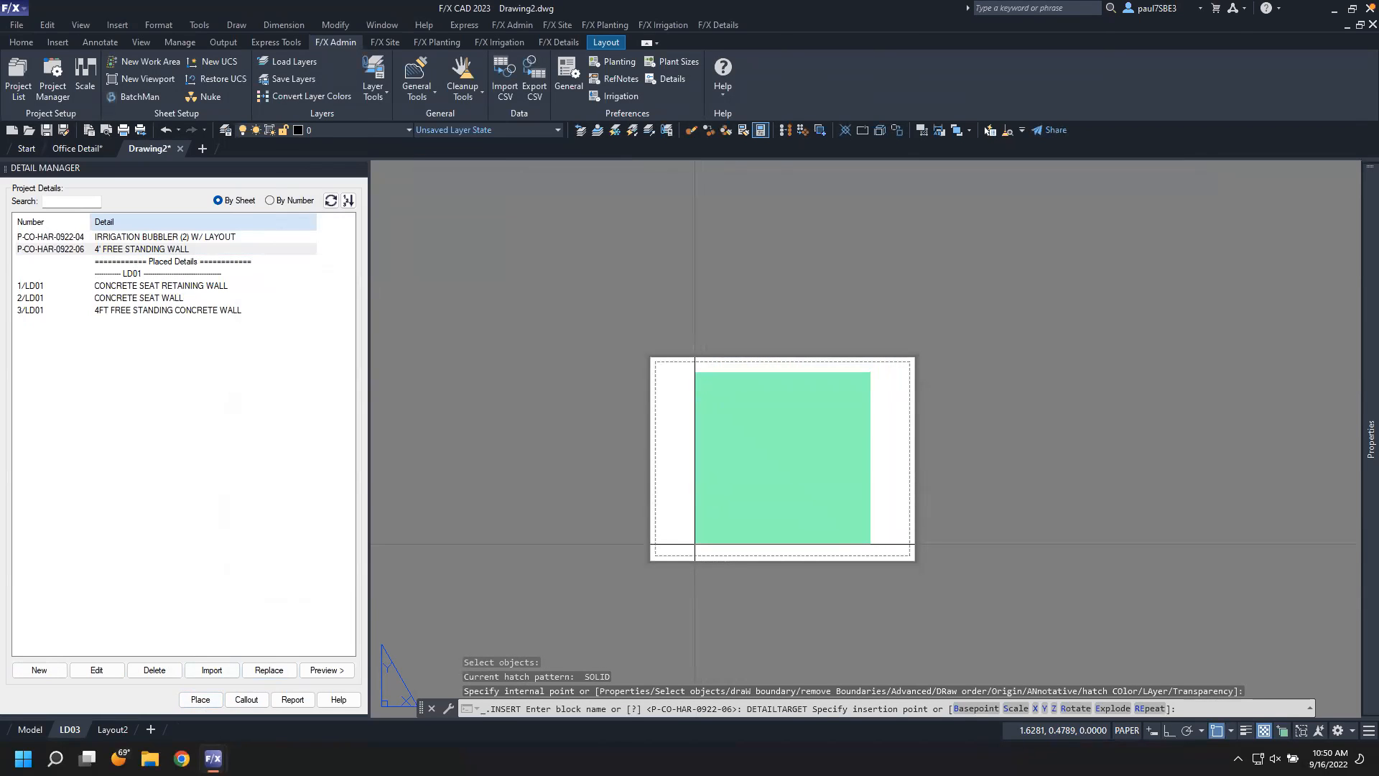
pyautogui.click(695, 544)
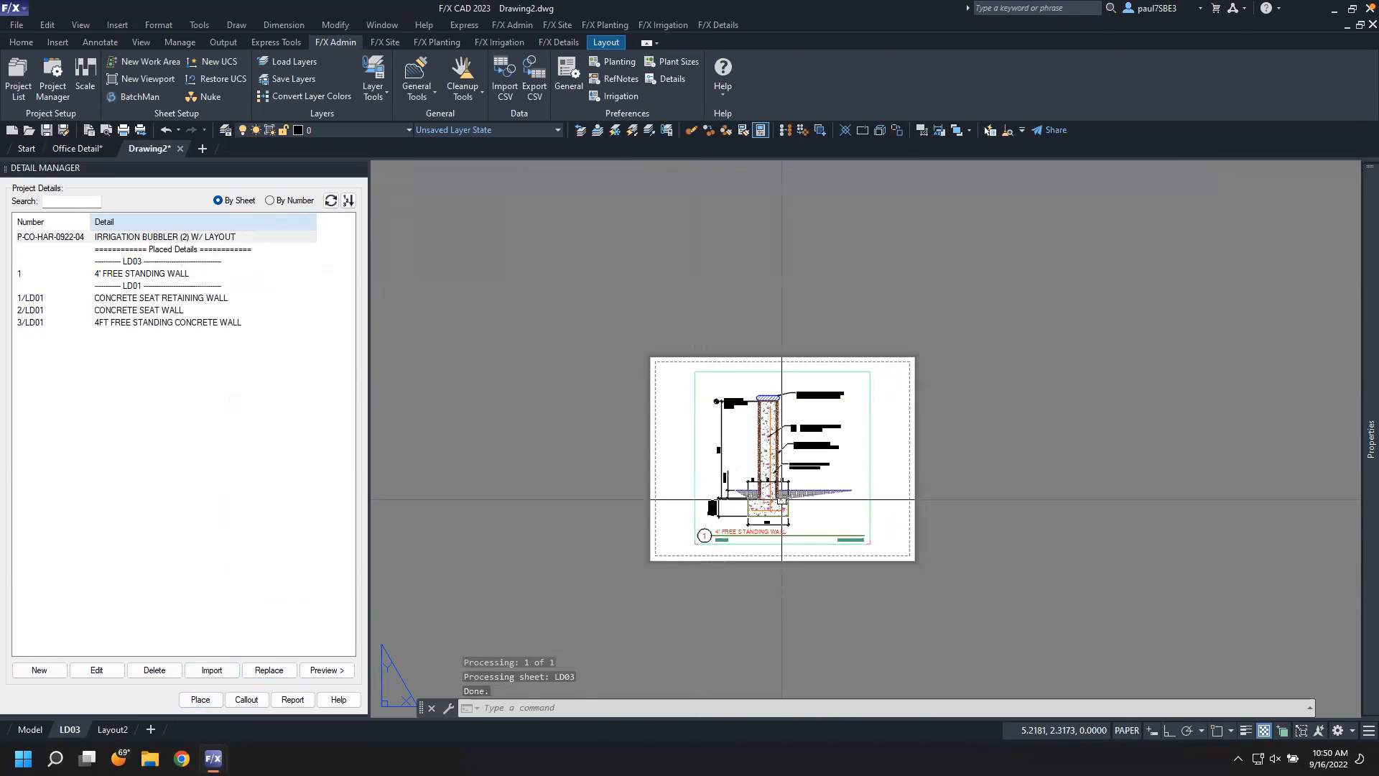
# Open the placed 4' FREE STANDING WALL detail for editing
pyautogui.scroll(2, 781, 499)
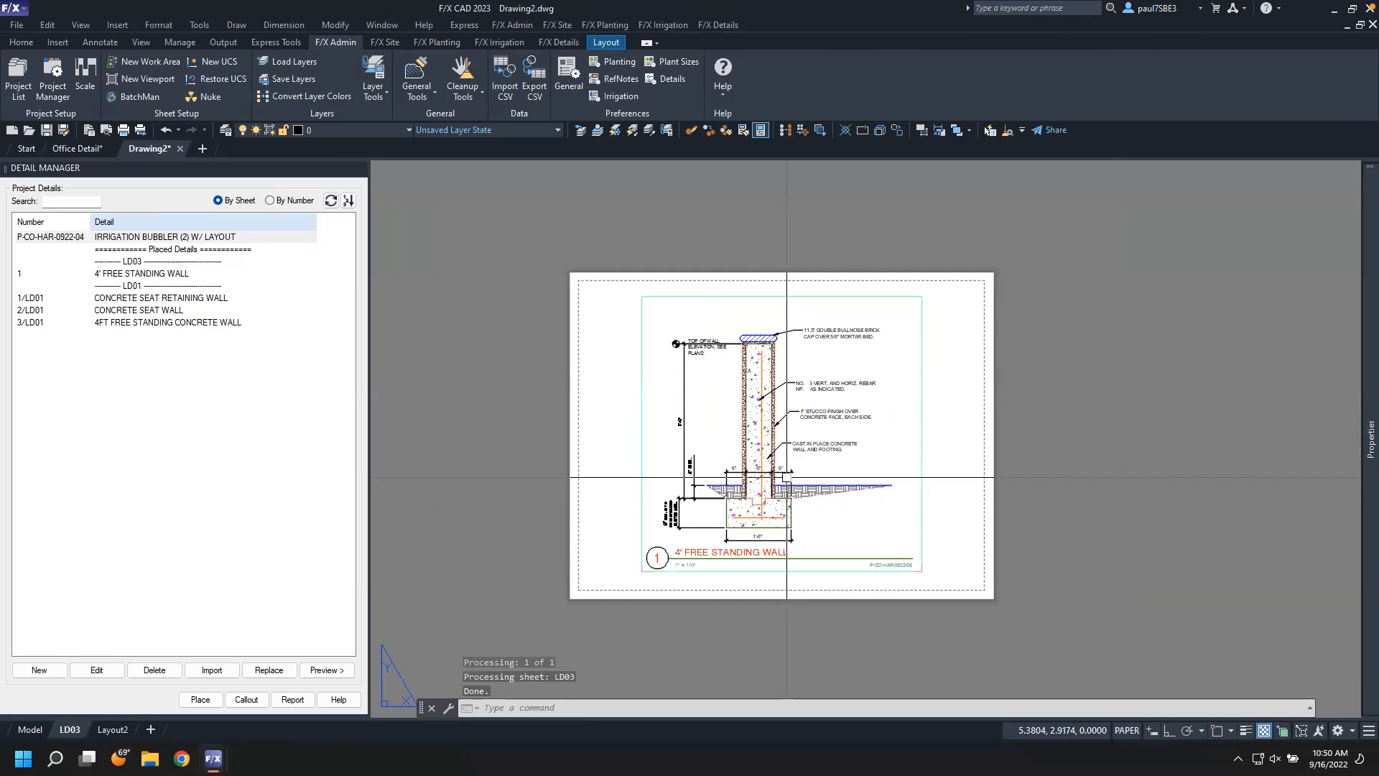
pyautogui.scroll(2, 783, 499)
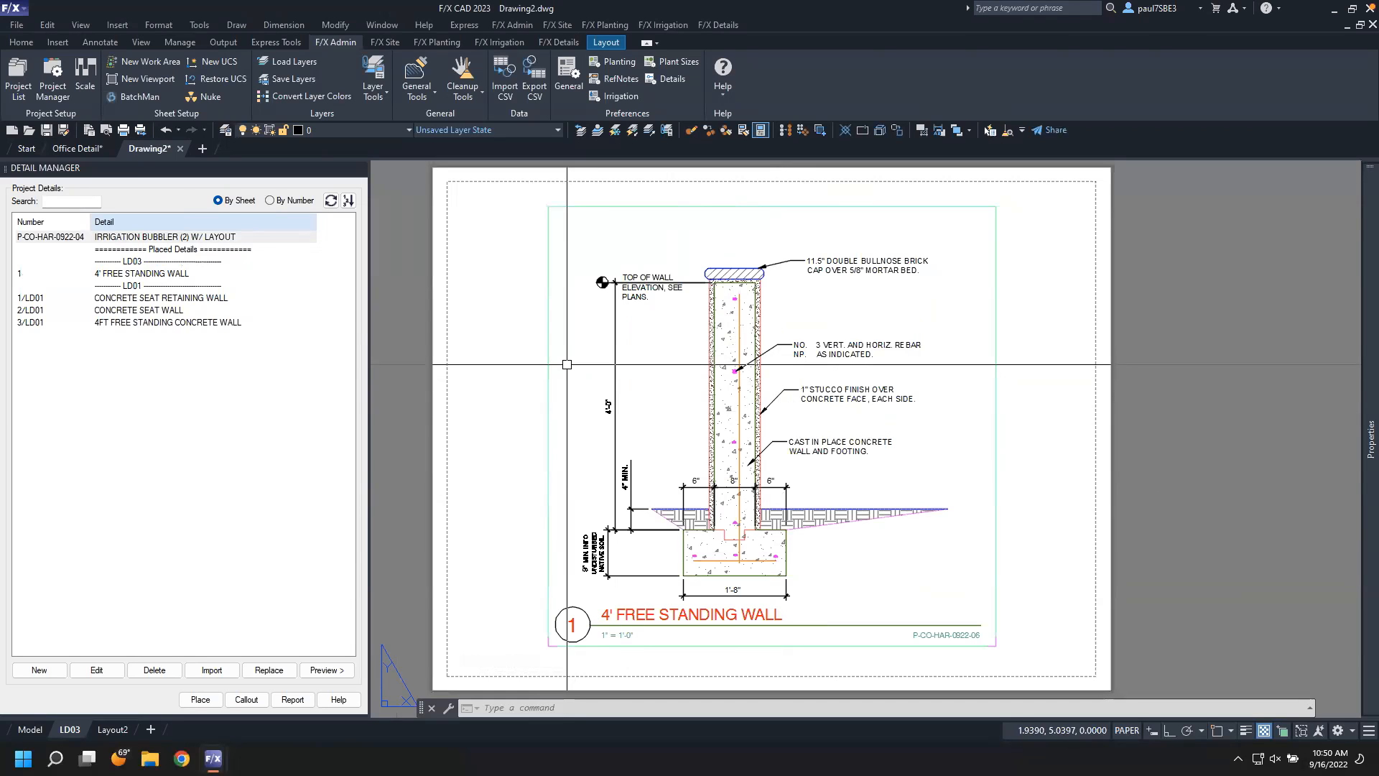
pyautogui.click(561, 41)
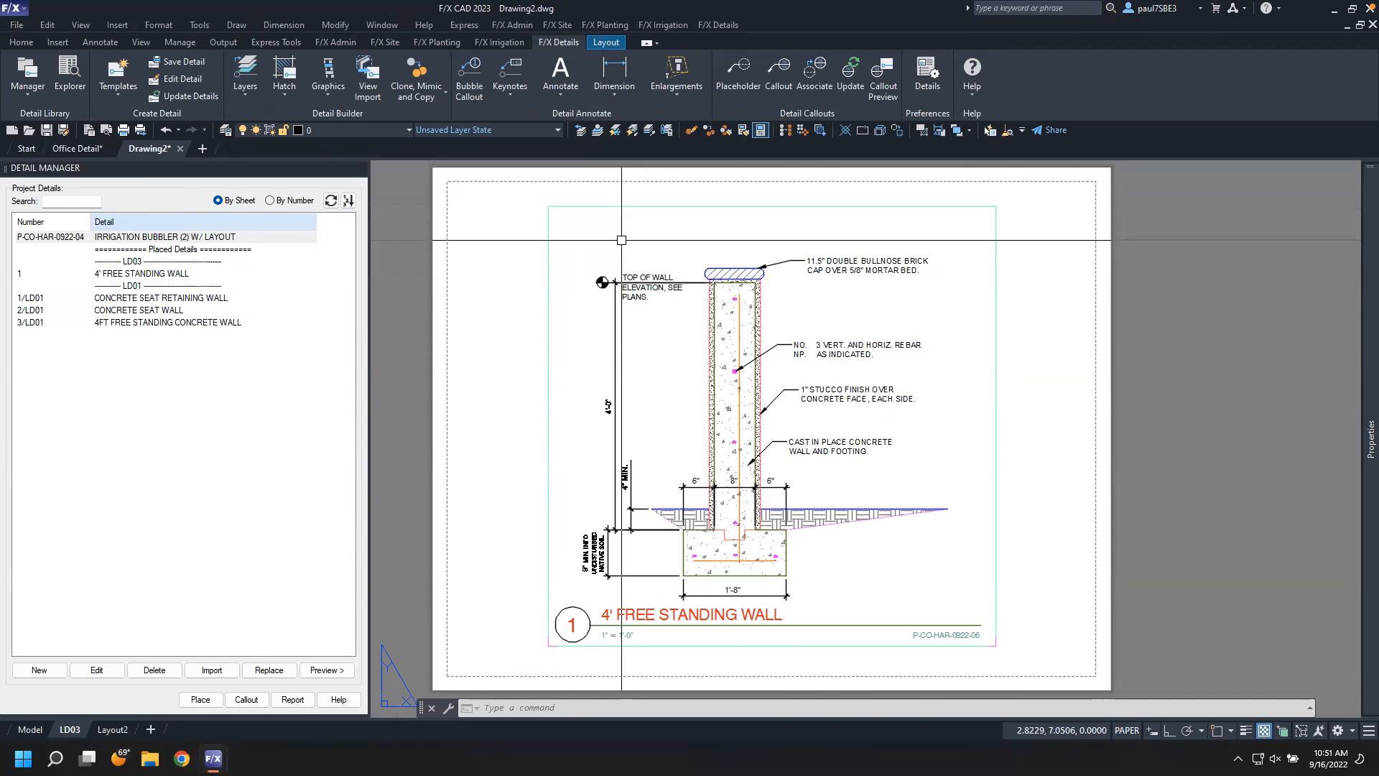
pyautogui.click(165, 80)
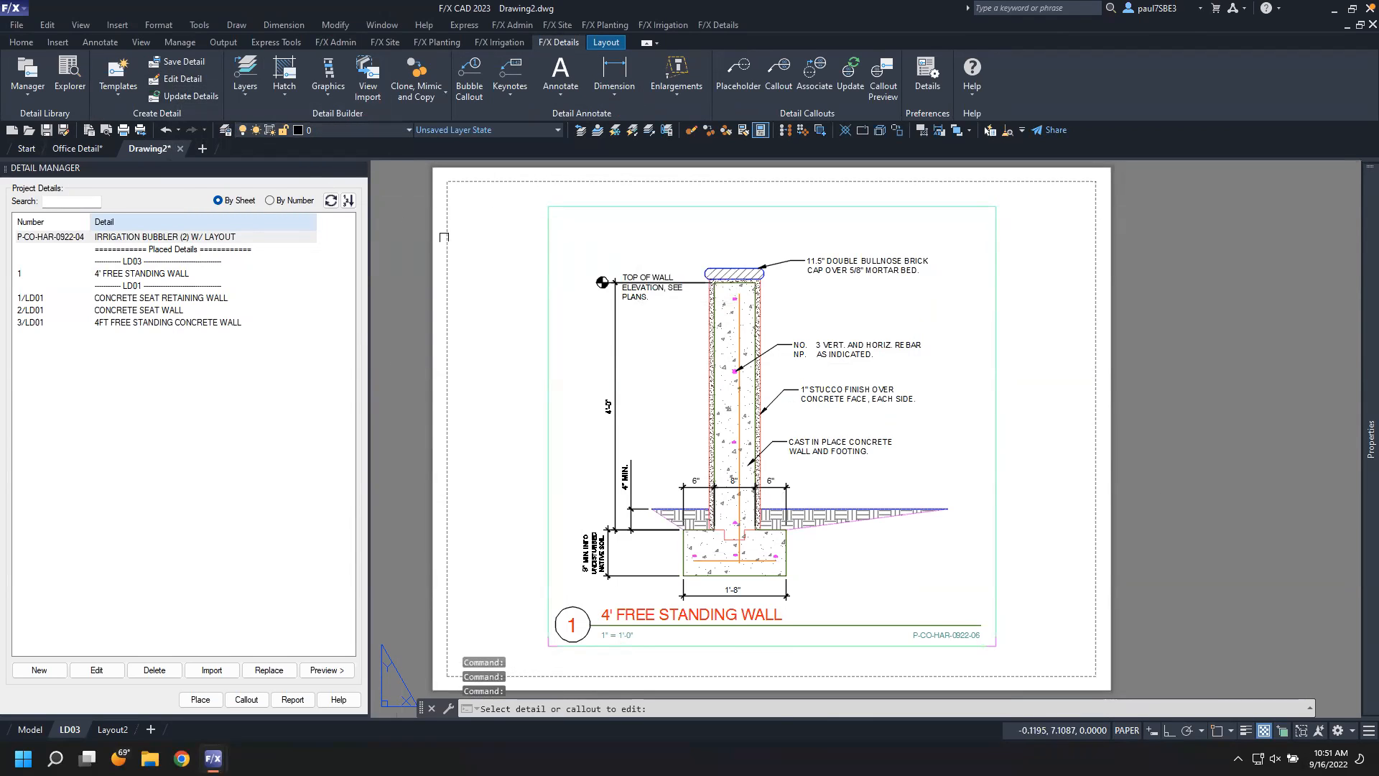
pyautogui.click(548, 234)
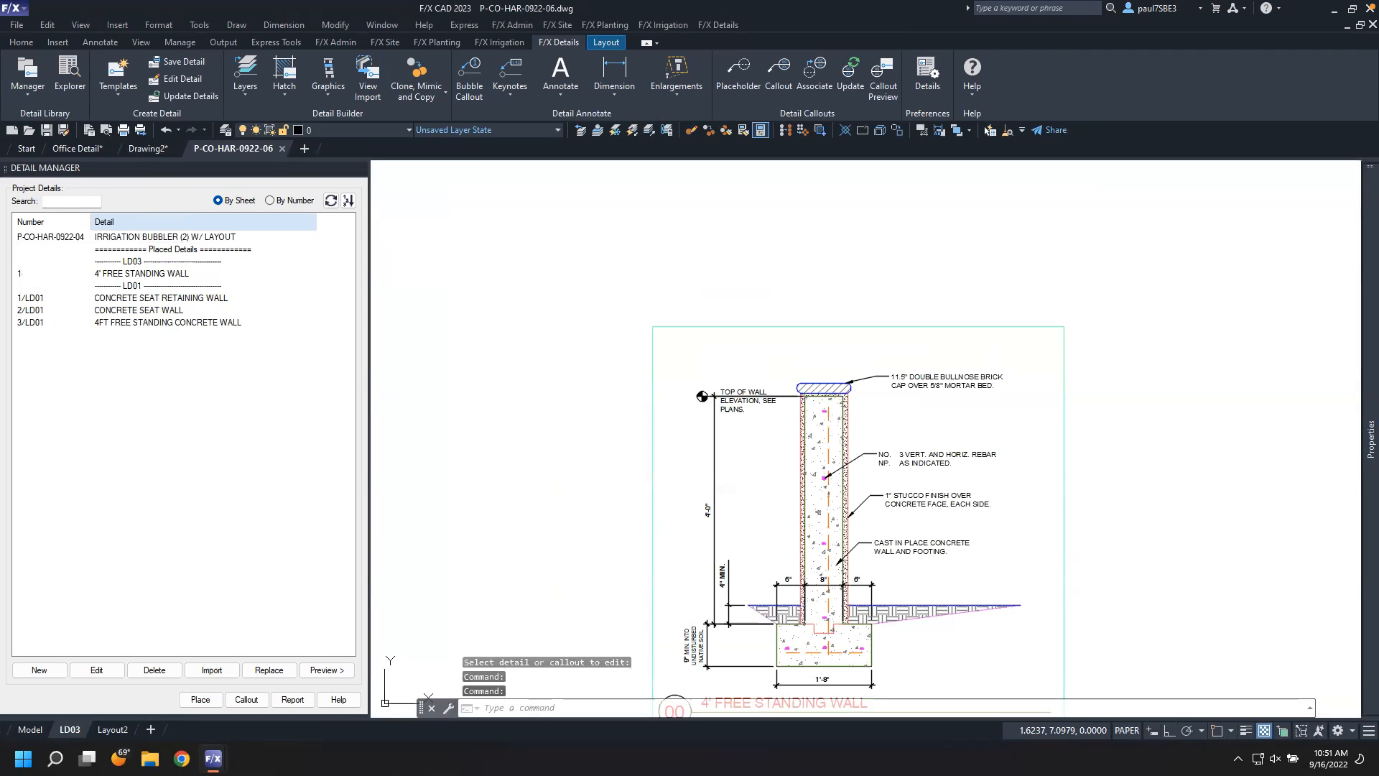
# Delete the CAST IN PLACE CONCRETE WALL AND FOOTING callout
pyautogui.click(948, 433)
pyautogui.click(859, 401)
pyautogui.press('Delete')
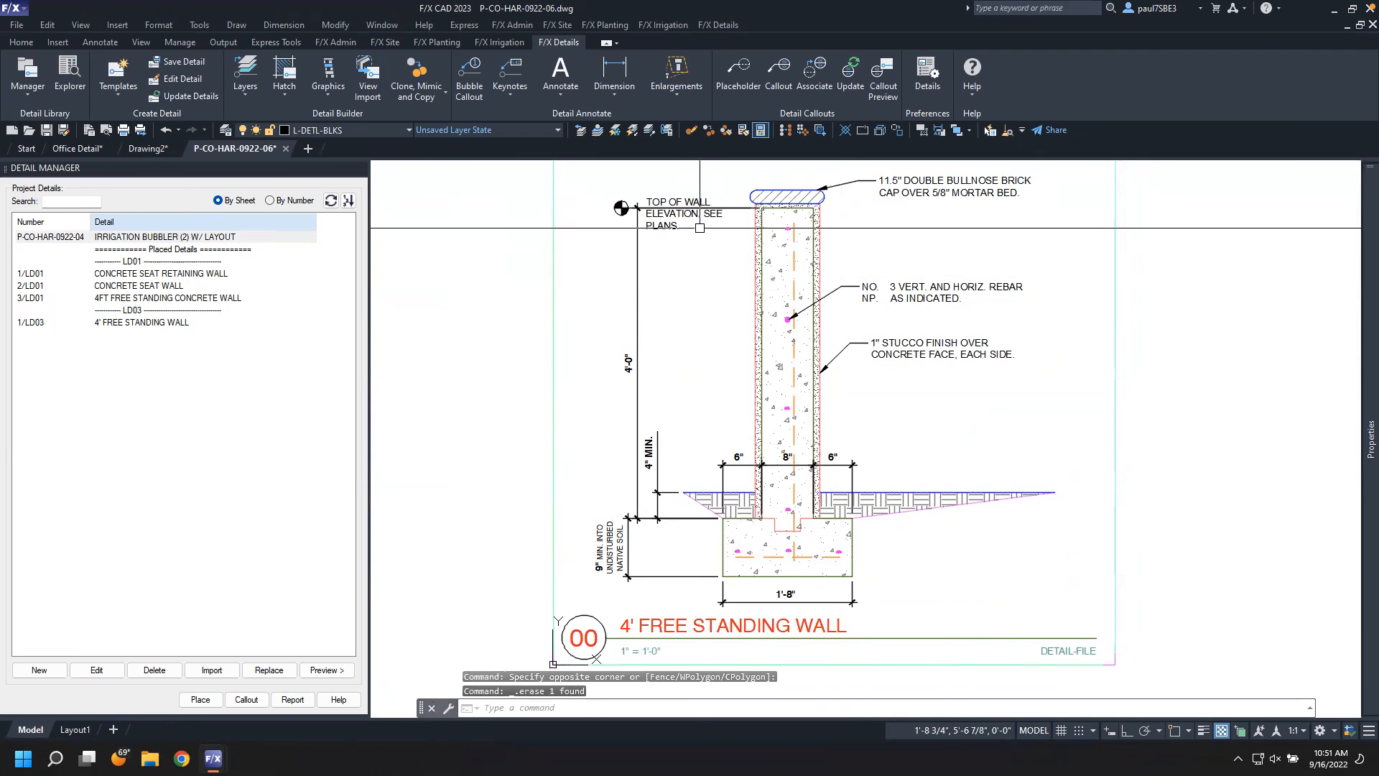
# Delete the TOP OF WALL elevation marker and its note
pyautogui.click(596, 188)
pyautogui.click(747, 256)
pyautogui.press('Delete')
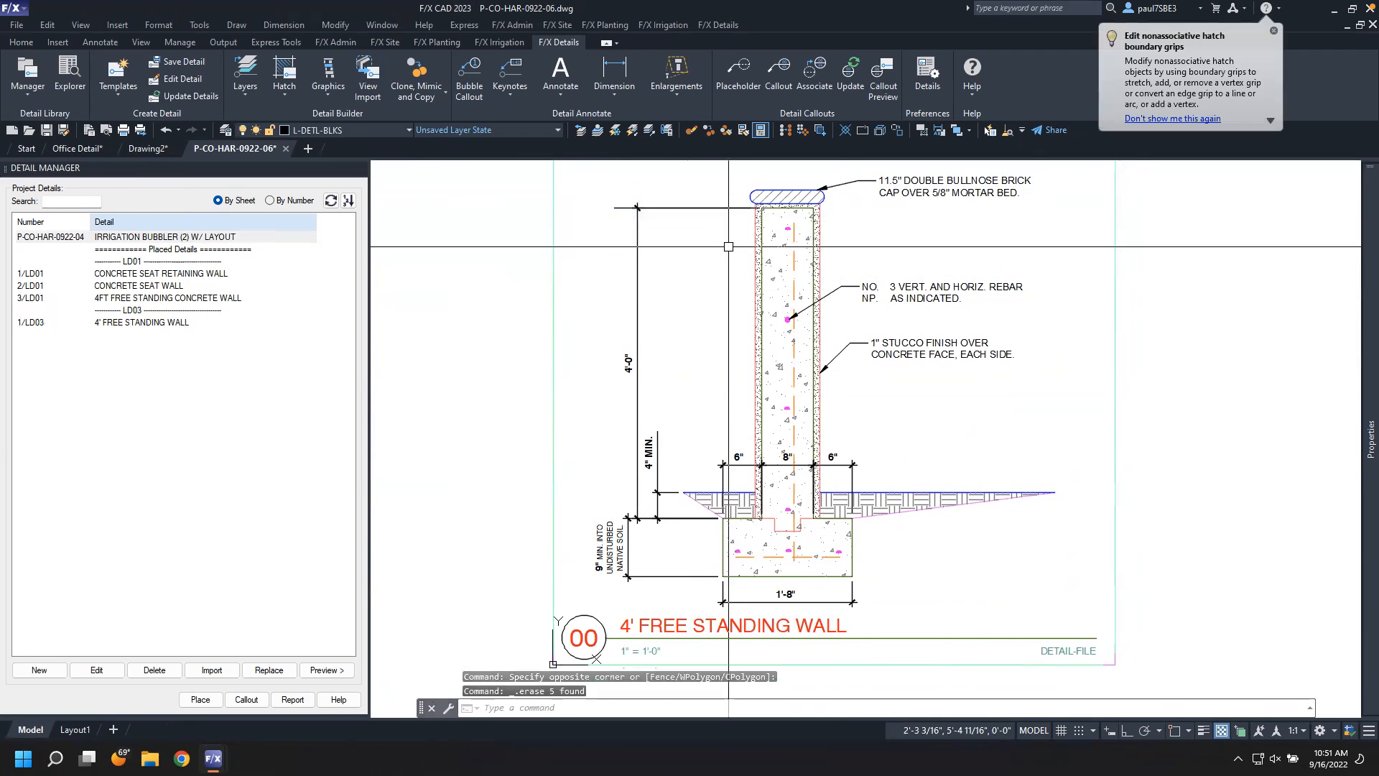
# Delete the right 6" dimension above the footing
pyautogui.click(869, 477)
pyautogui.click(825, 448)
pyautogui.press('Delete')
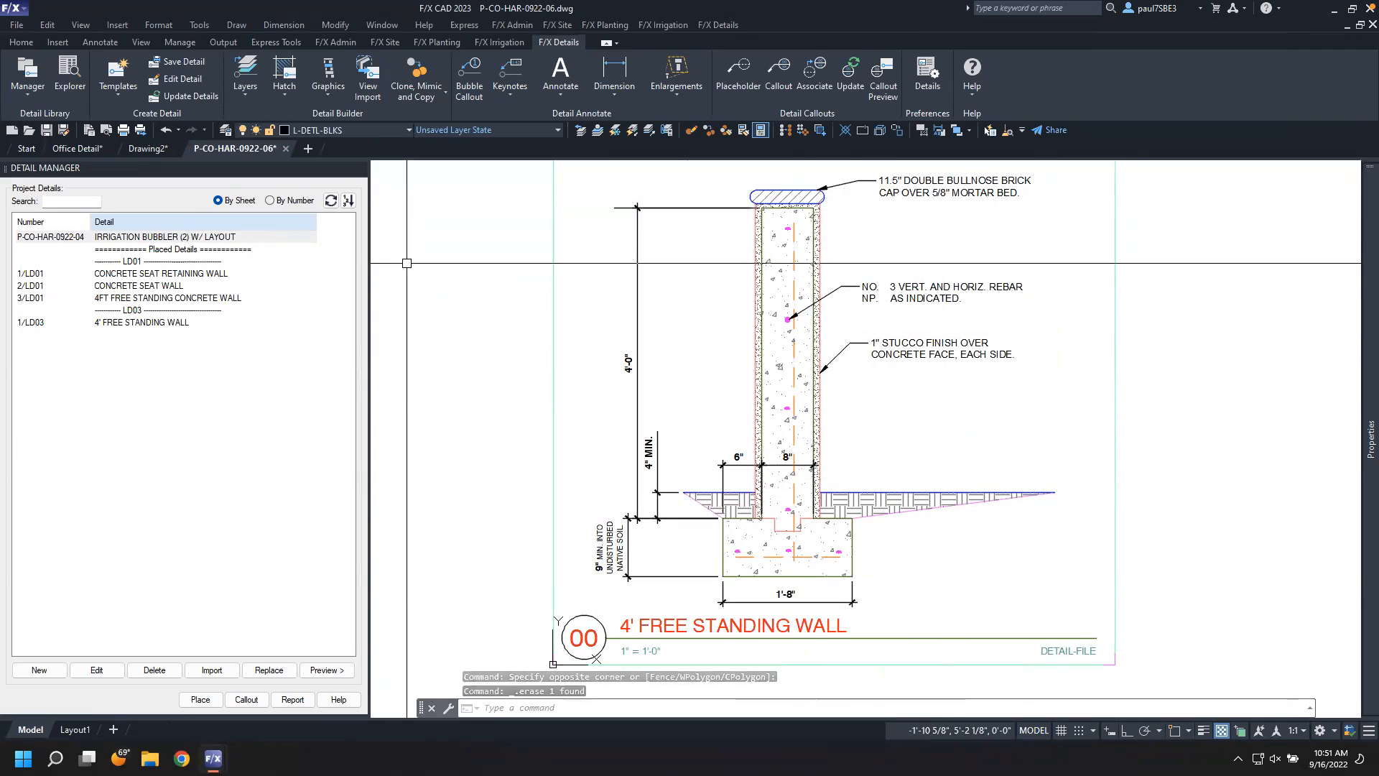
# Save the edited 4' FREE STANDING WALL detail back to the library
pyautogui.click(176, 62)
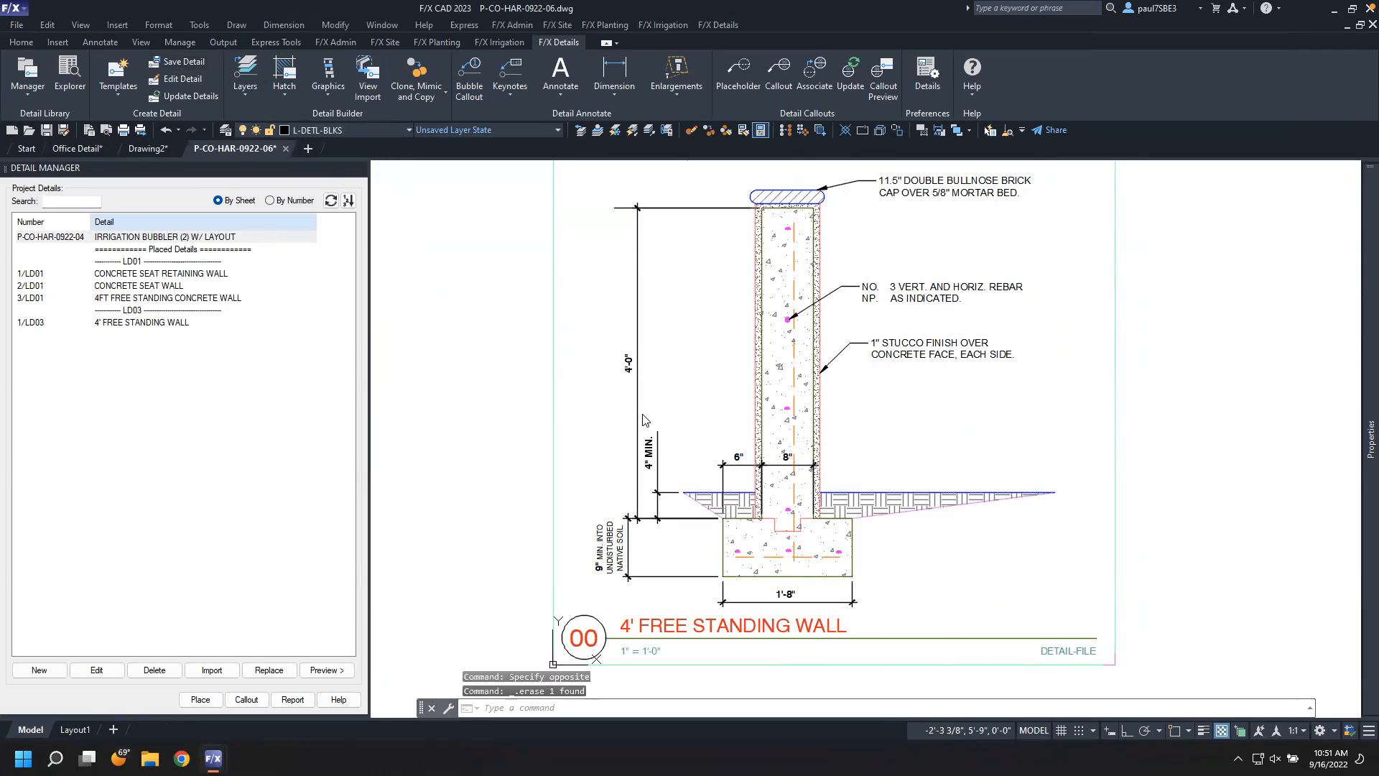
pyautogui.click(705, 390)
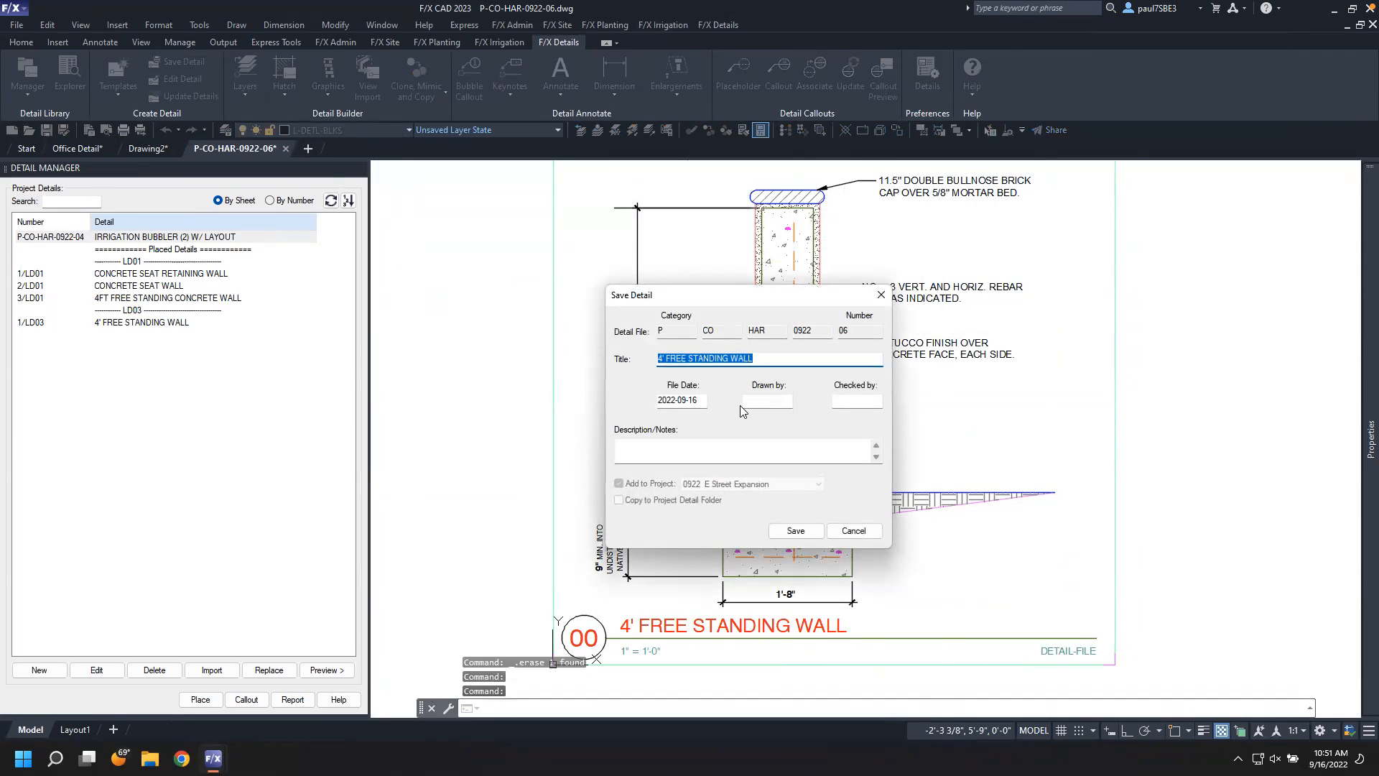
pyautogui.click(813, 531)
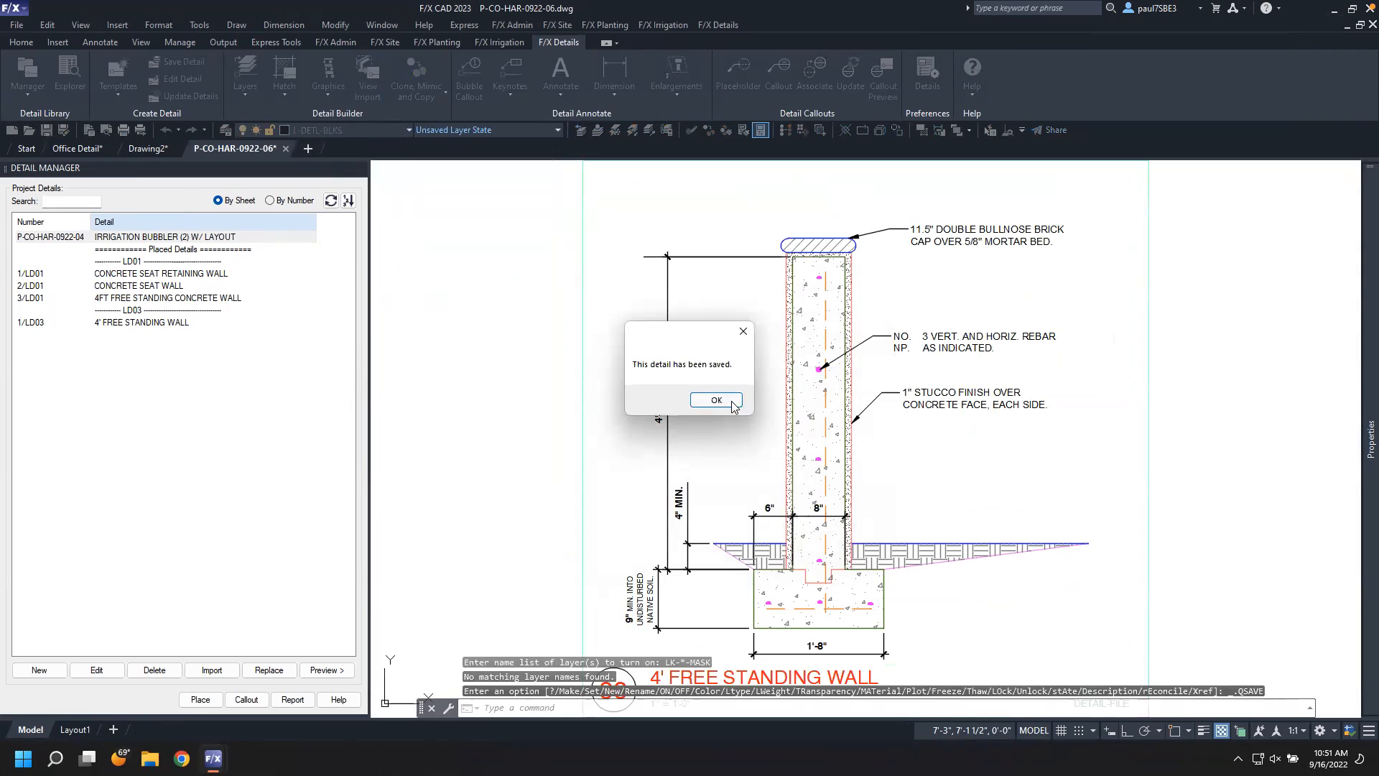
pyautogui.click(732, 403)
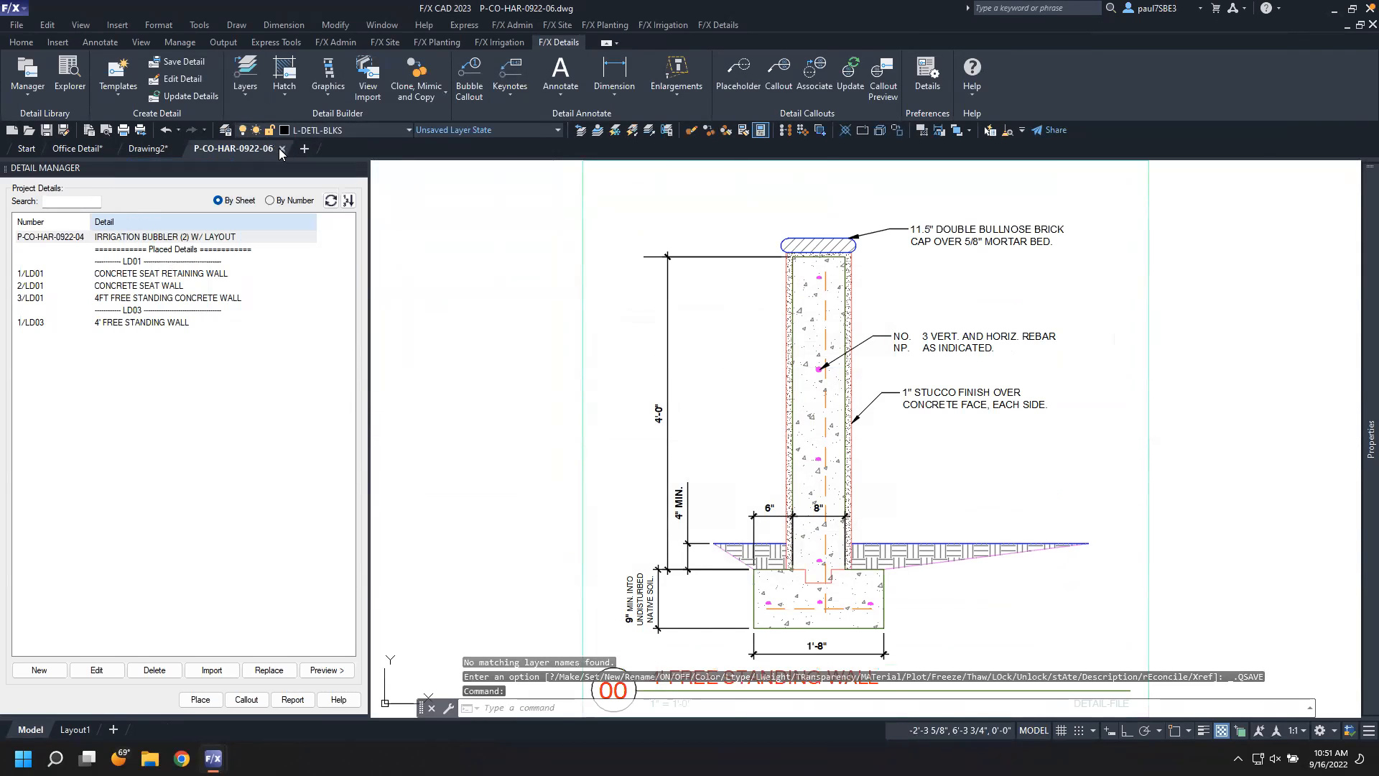
# Close the detail file and update the placed details on the LD03 sheet
pyautogui.click(281, 148)
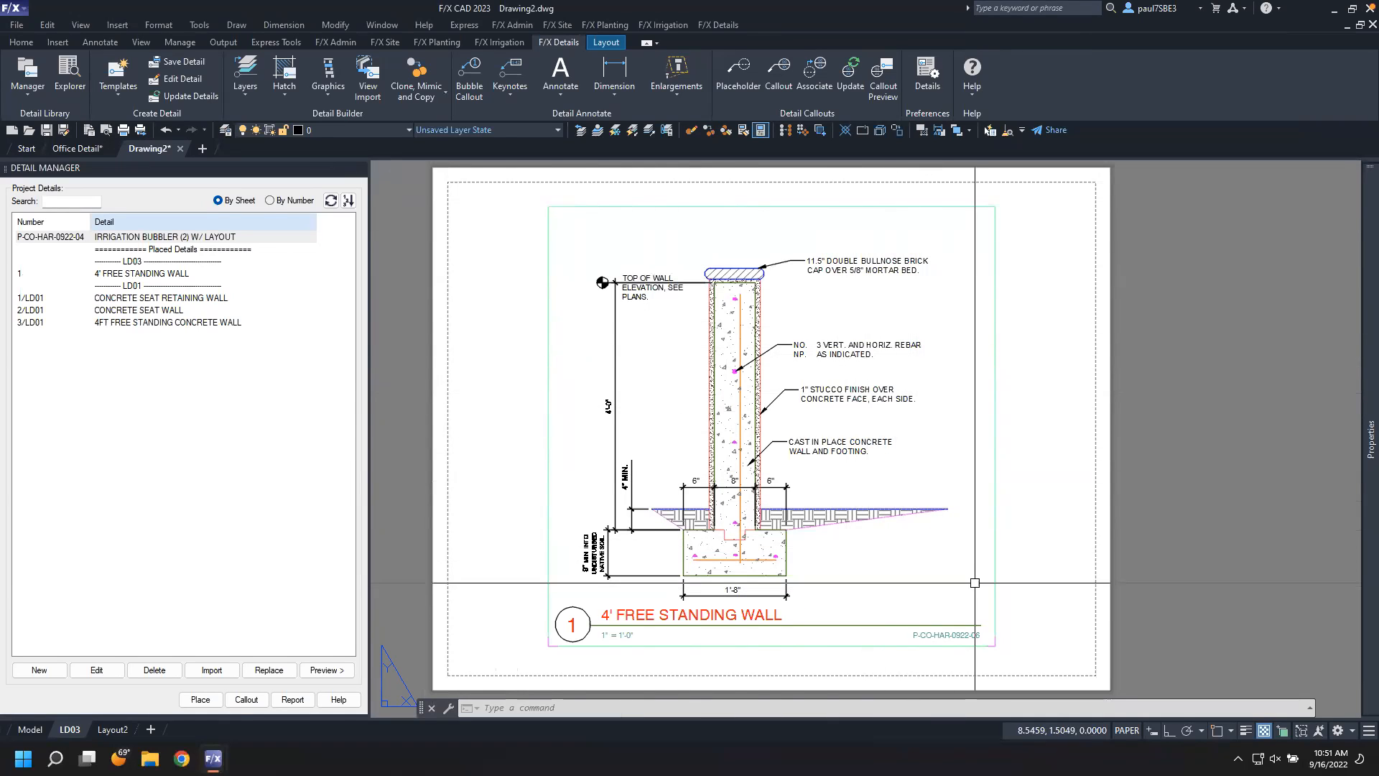
pyautogui.click(184, 94)
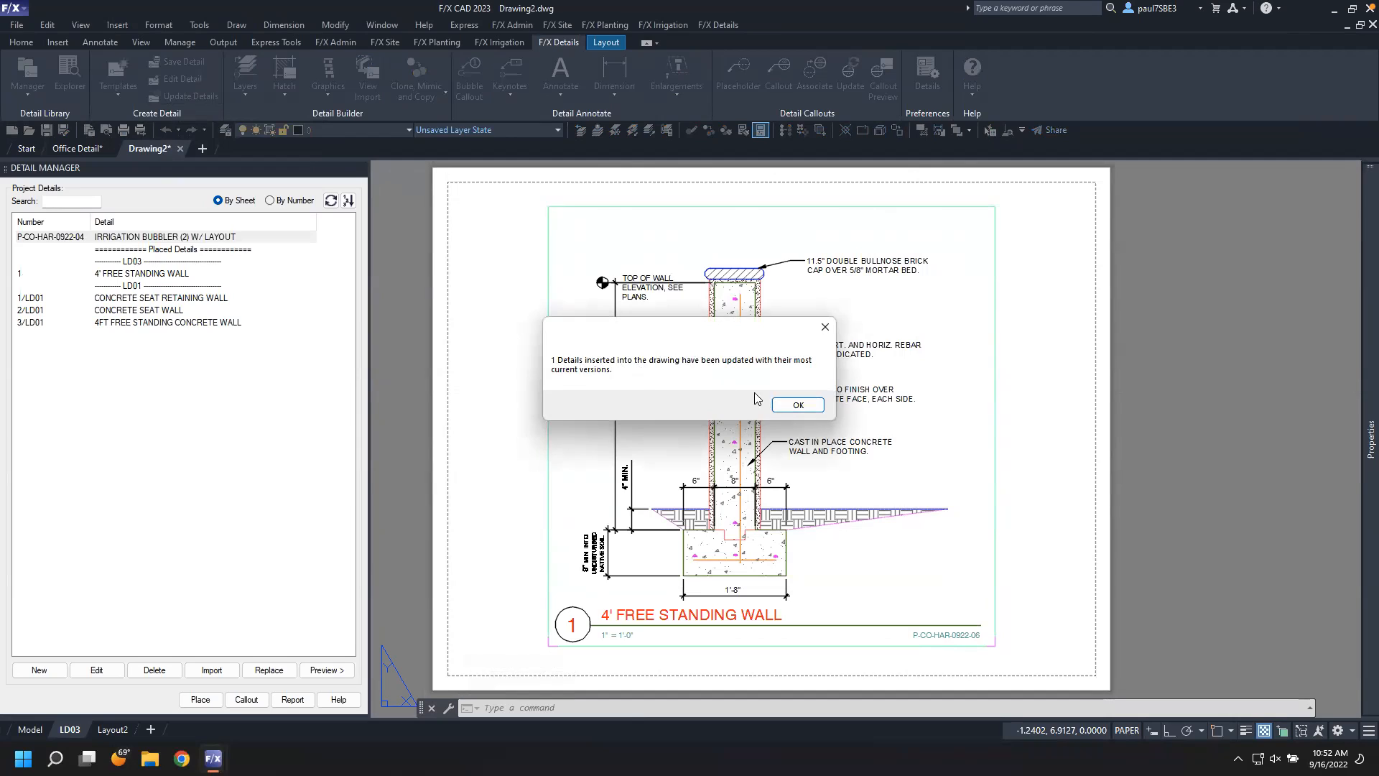
pyautogui.click(795, 406)
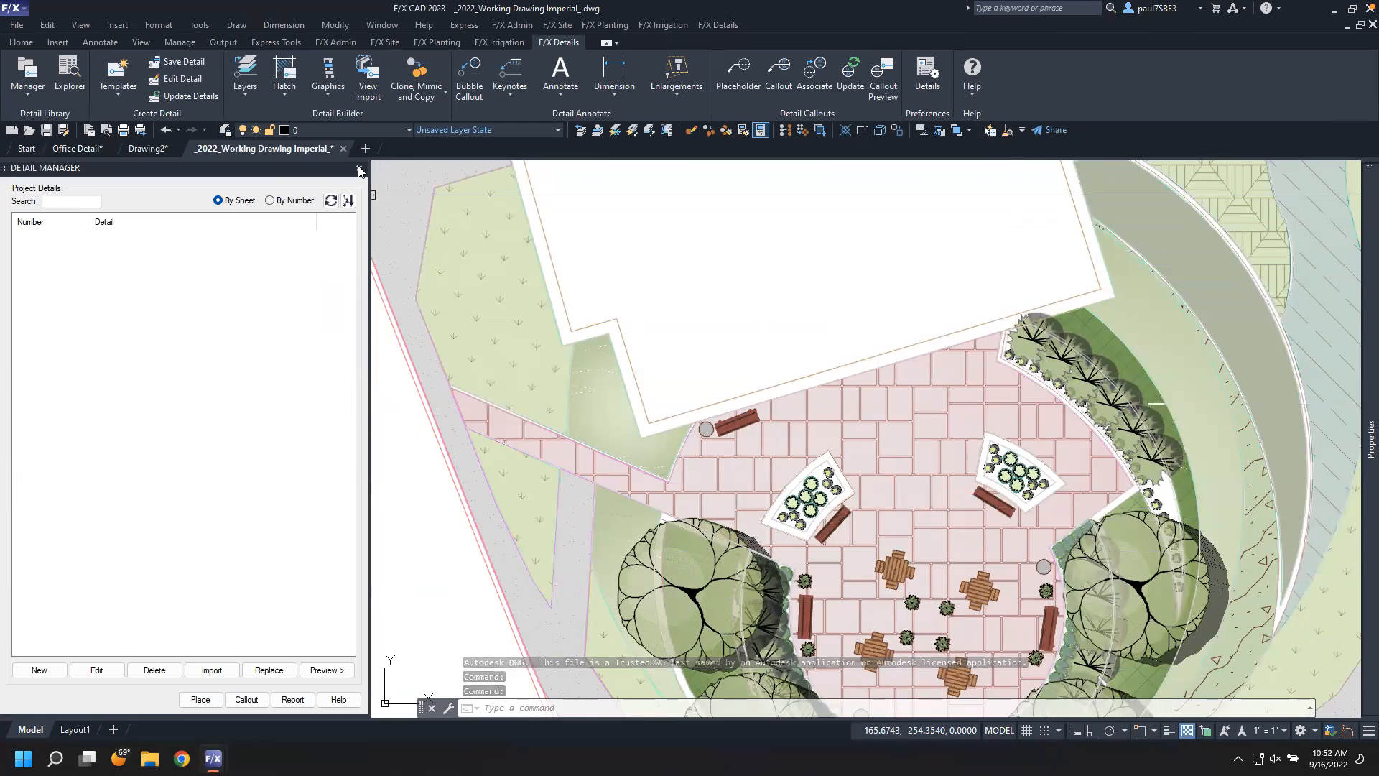
# Open the 0922 E Street Expansion project for the working drawing
pyautogui.click(360, 168)
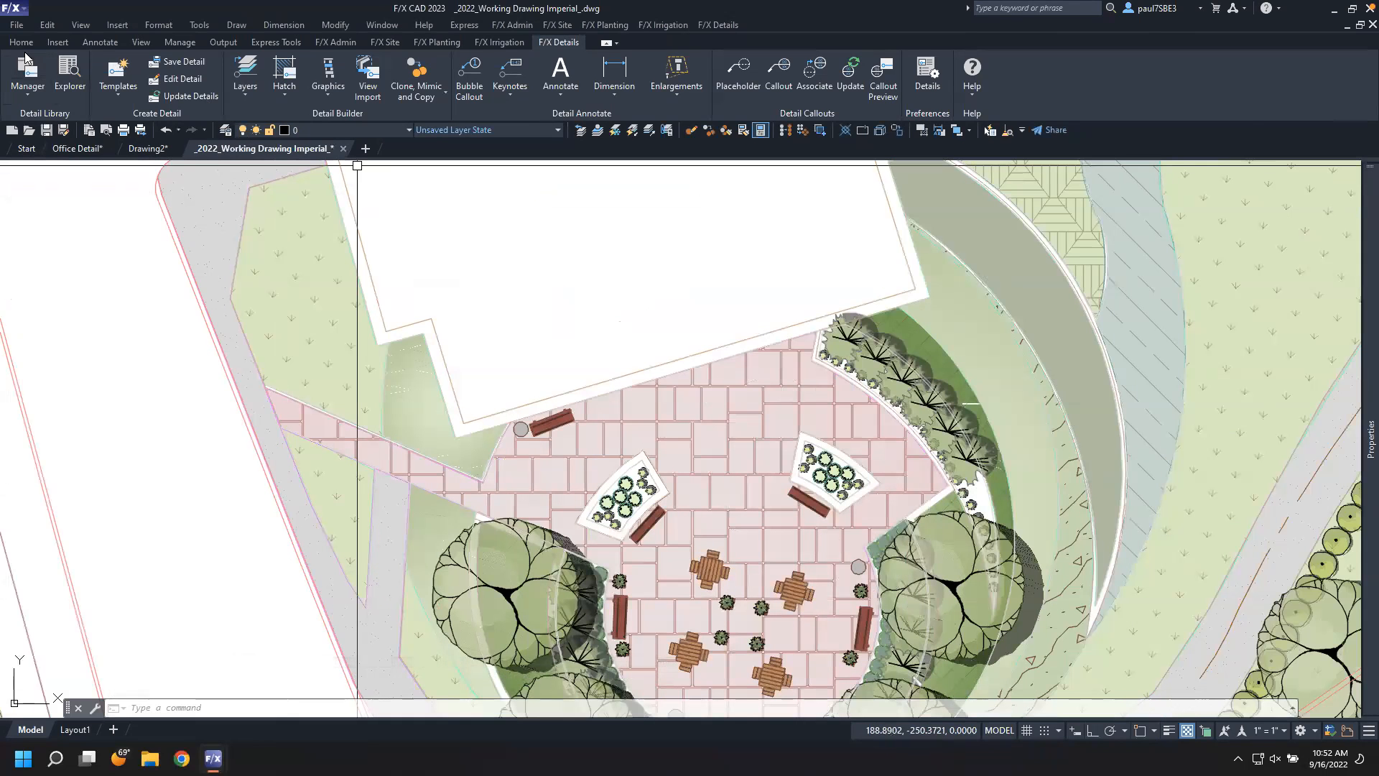
pyautogui.click(328, 41)
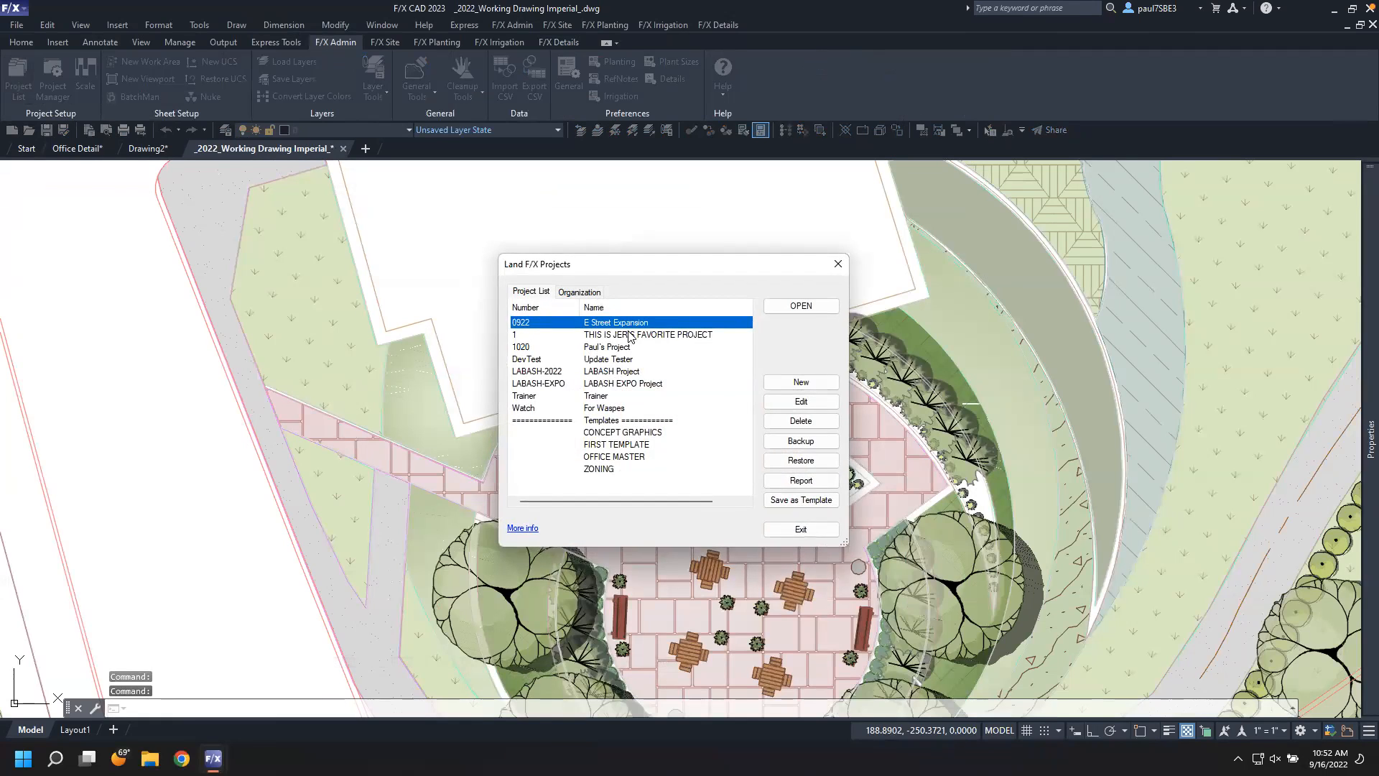
pyautogui.click(826, 305)
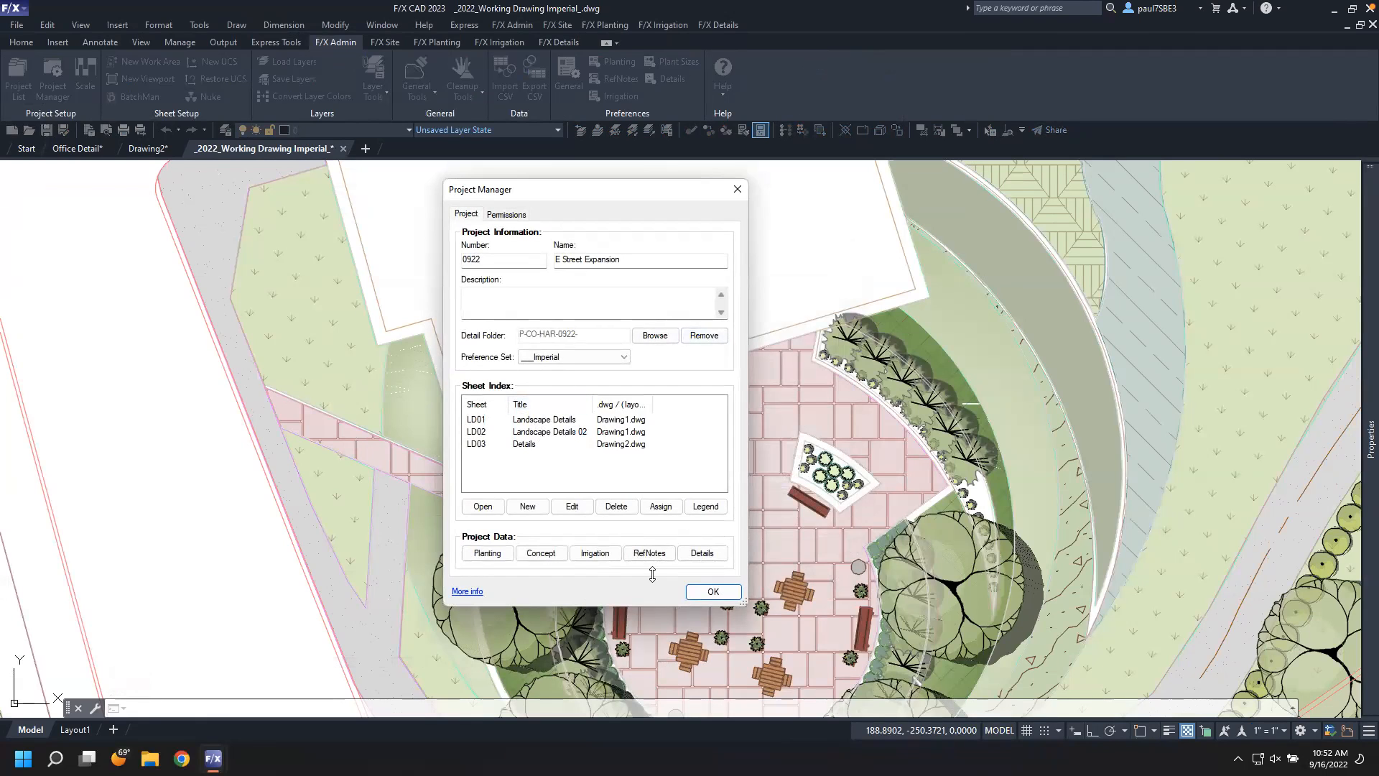
pyautogui.click(711, 591)
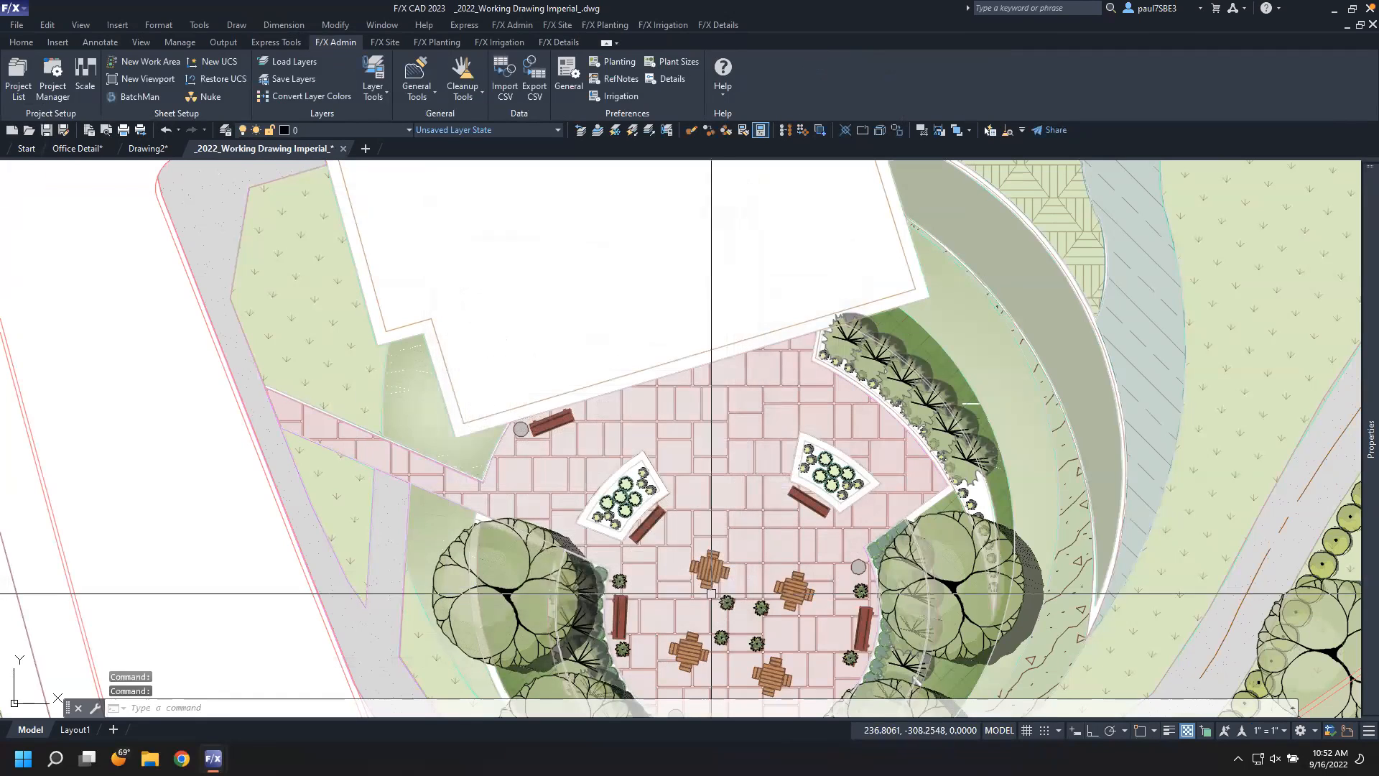
# Place a leader callout for the CONCRETE SEAT WALL detail pointing to the plaza seat wall
pyautogui.click(563, 42)
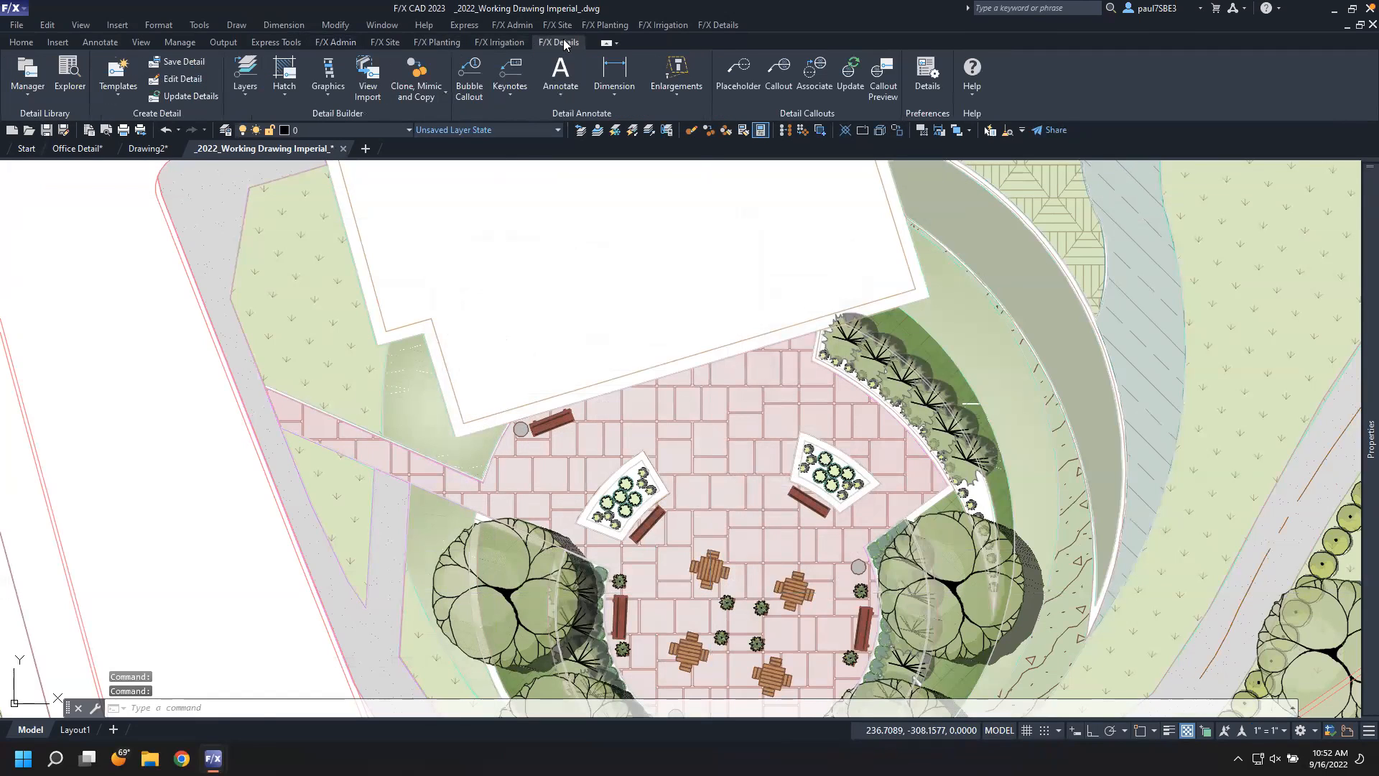
pyautogui.click(784, 73)
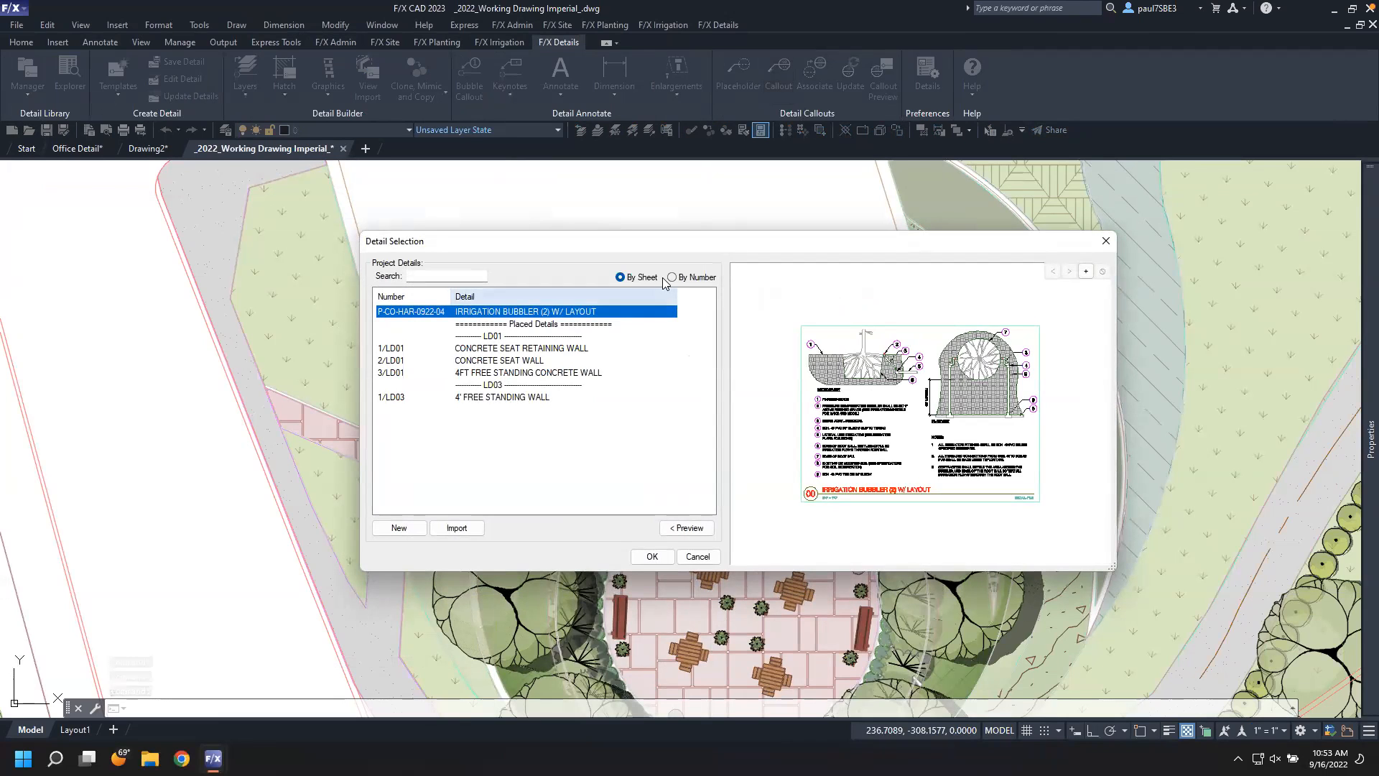
pyautogui.click(517, 349)
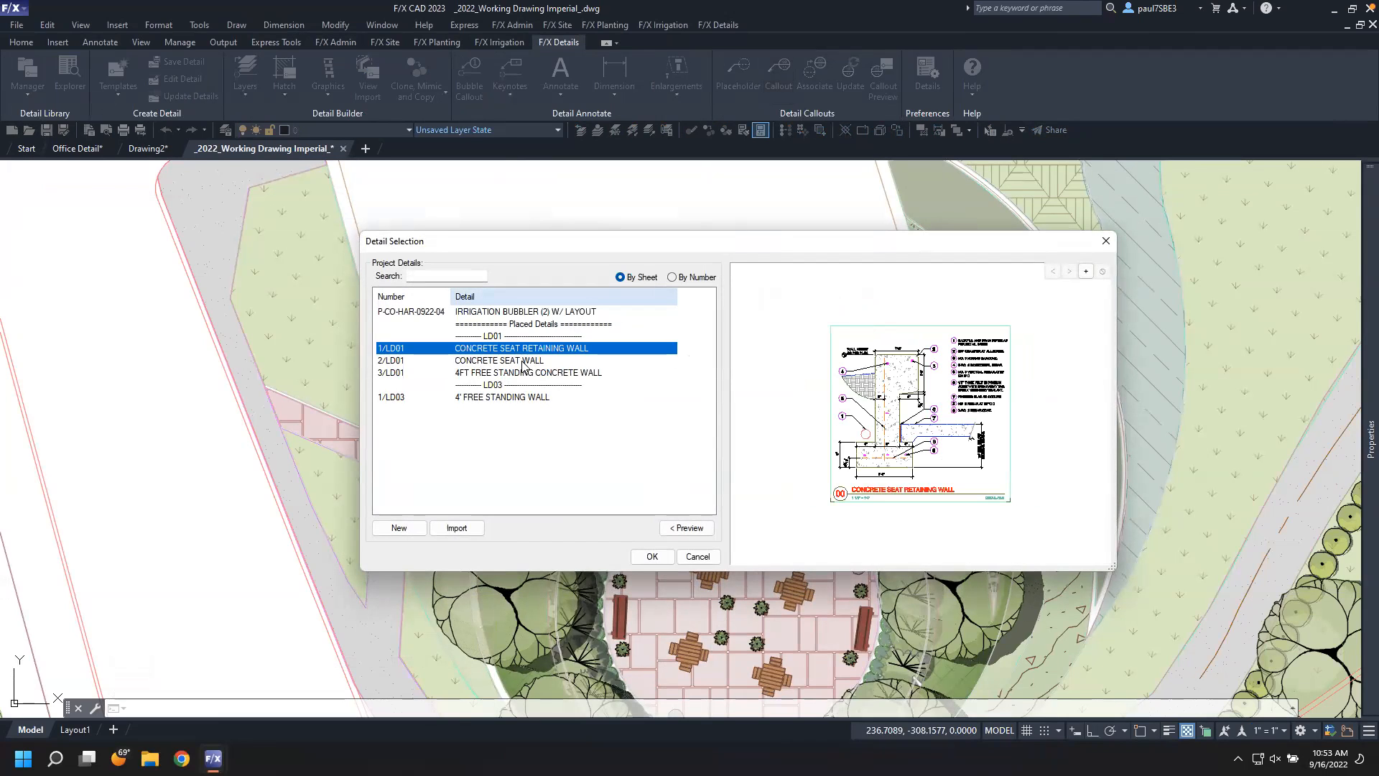
pyautogui.click(523, 360)
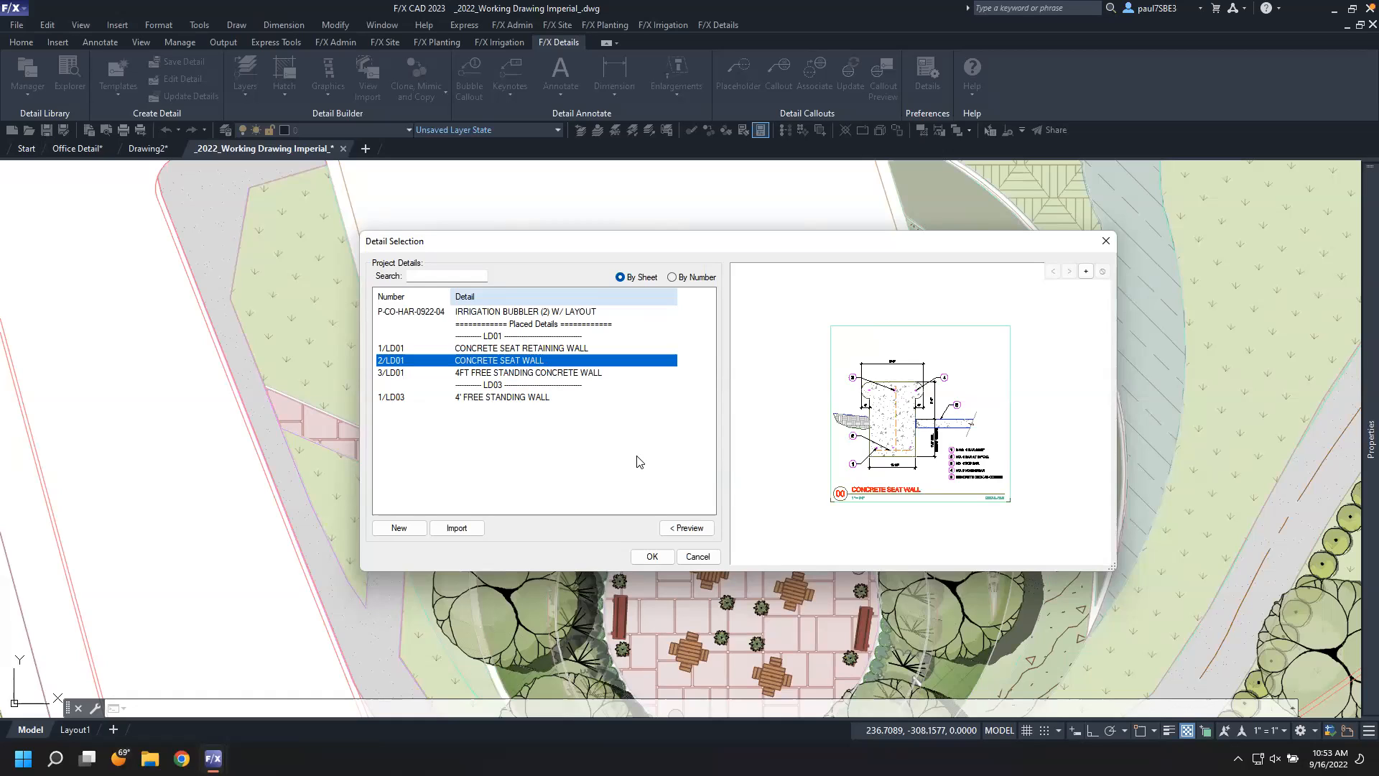
pyautogui.click(651, 557)
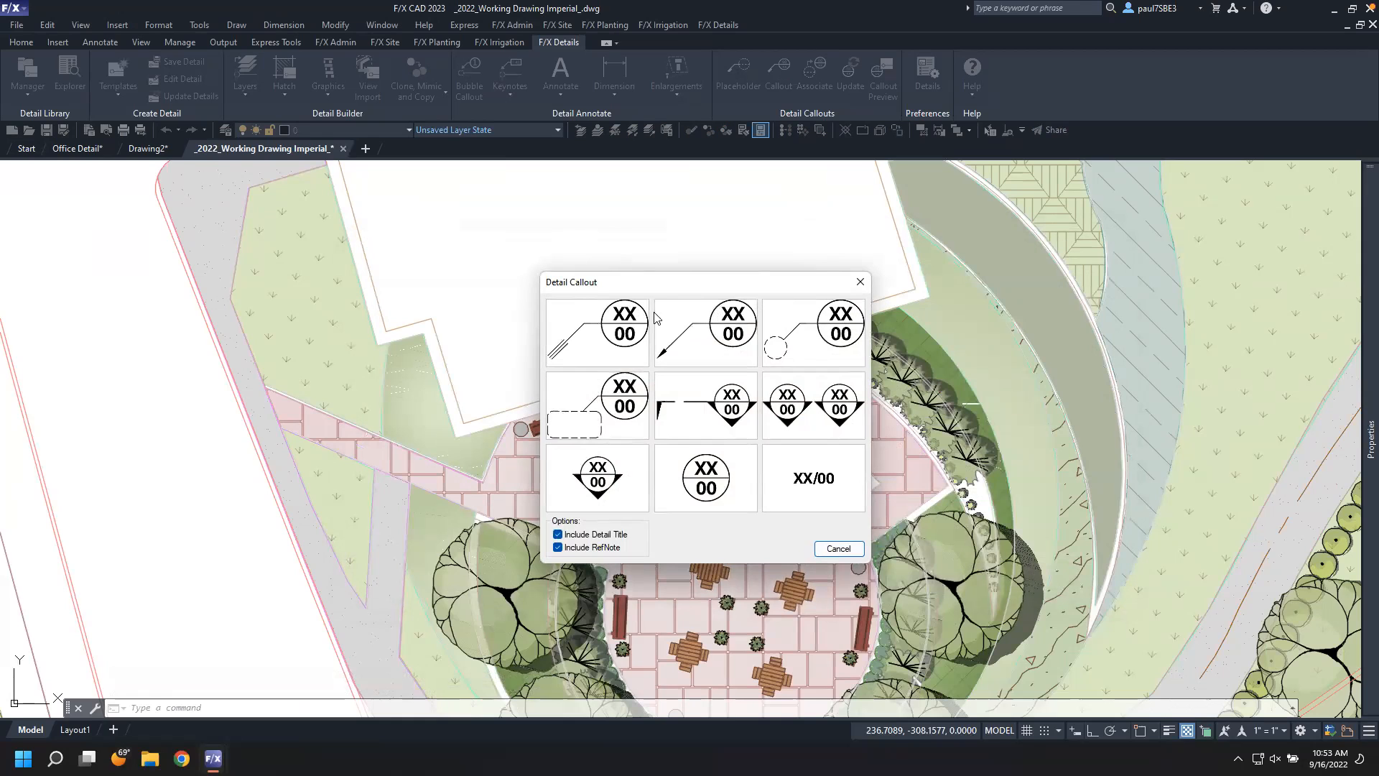
pyautogui.click(781, 324)
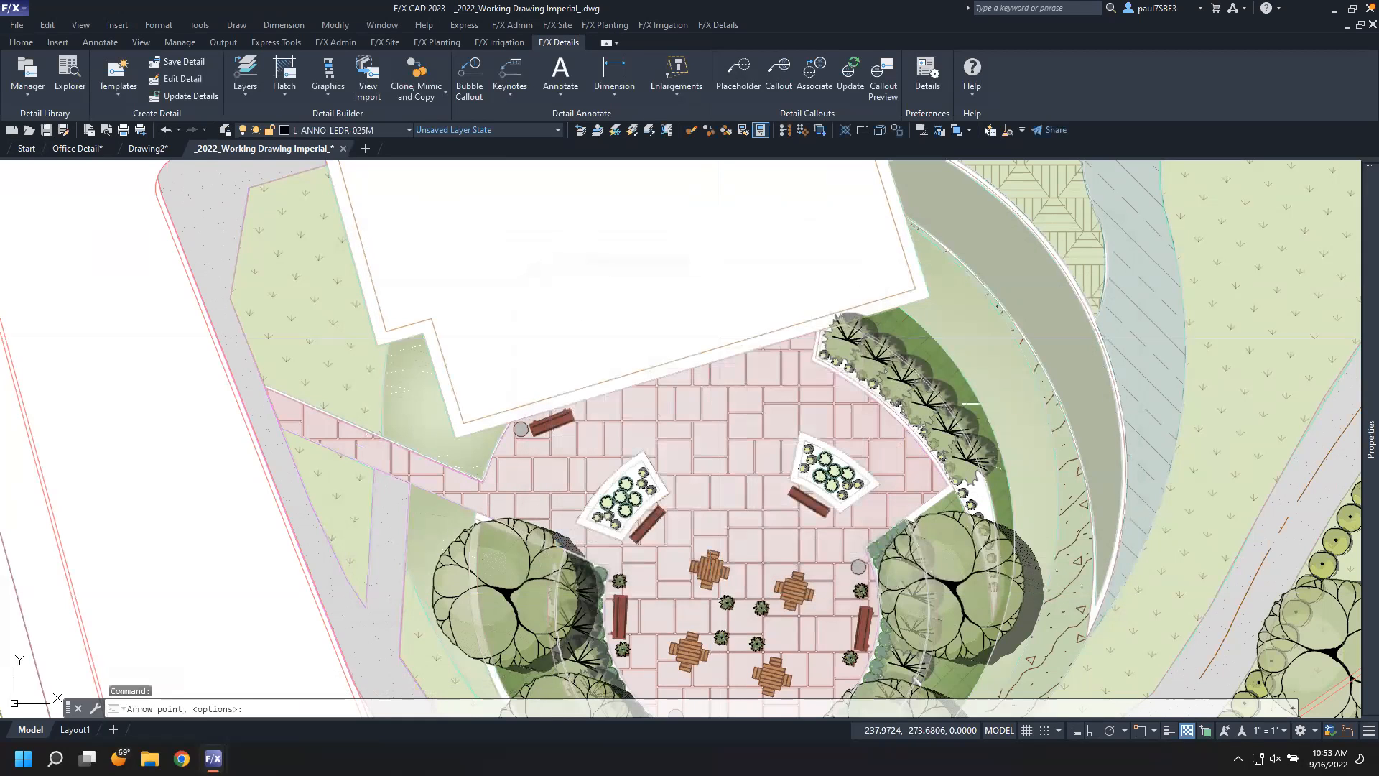
pyautogui.click(944, 486)
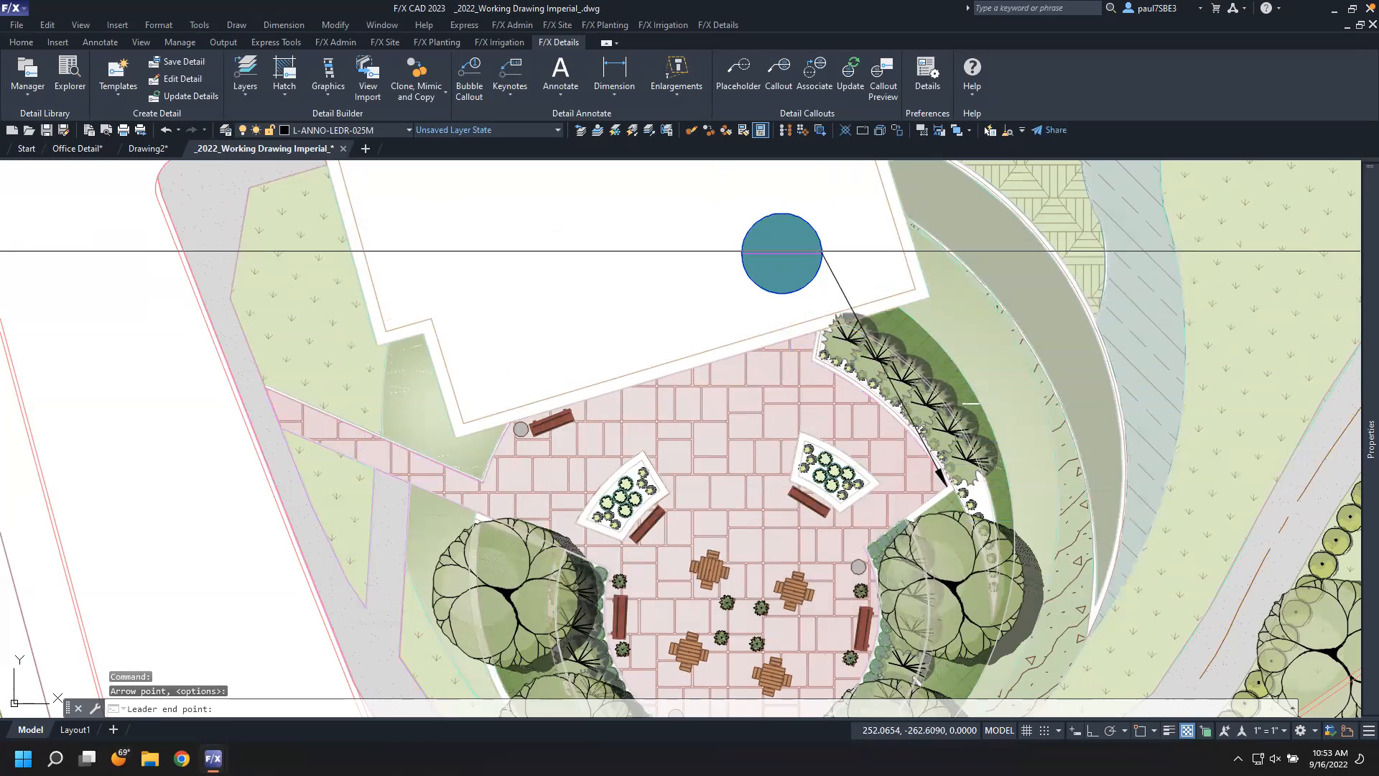
pyautogui.click(812, 234)
pyautogui.click(716, 225)
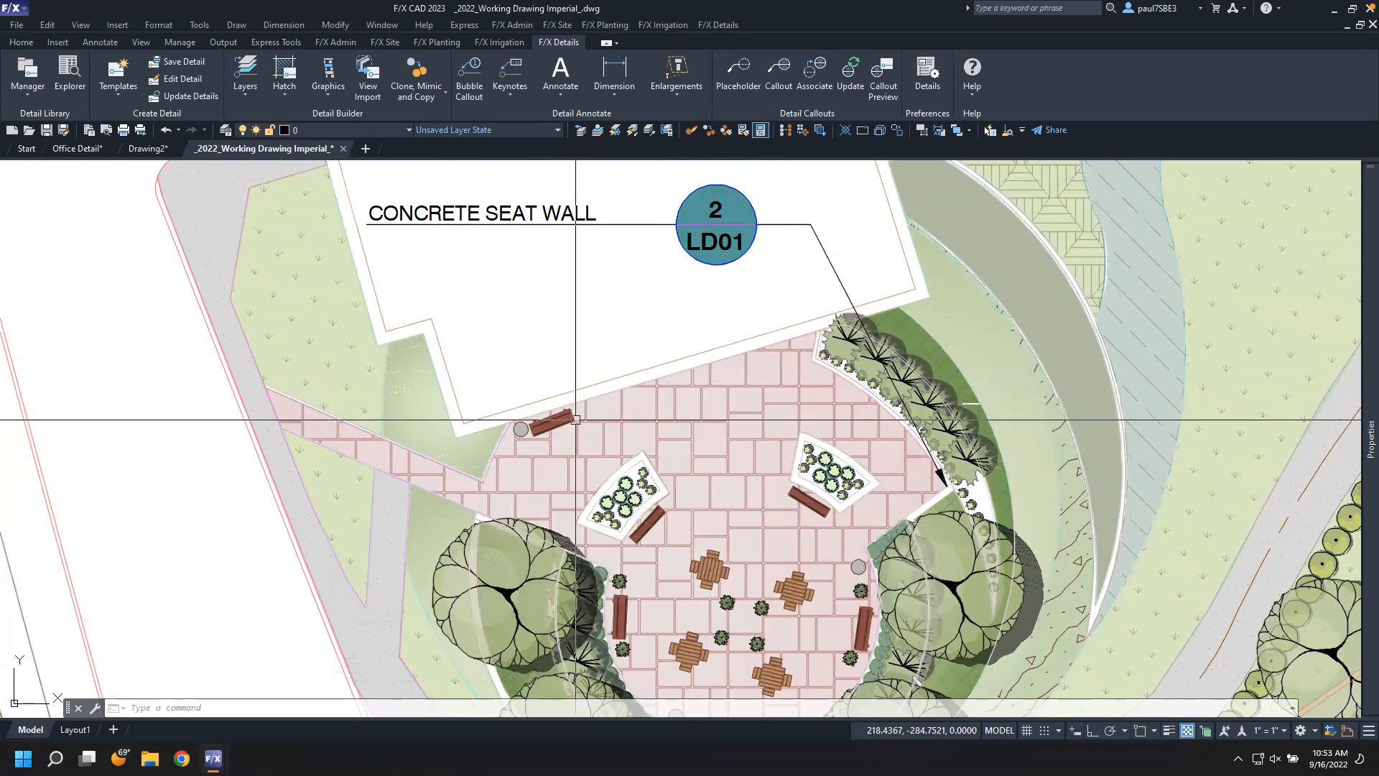
# Place a detail-cut callout for the 4' FREE STANDING WALL detail above the seat wall callout
pyautogui.scroll(-2, 578, 417)
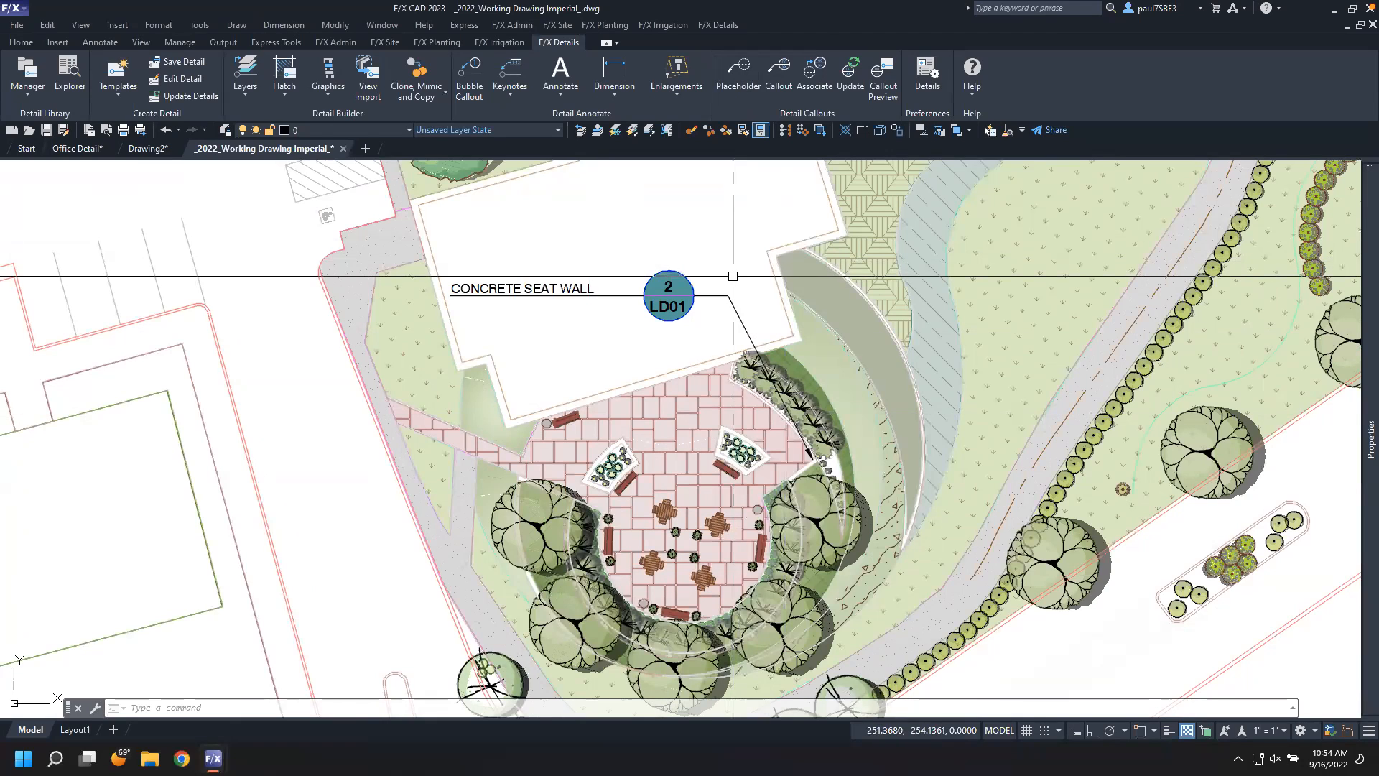
pyautogui.click(779, 72)
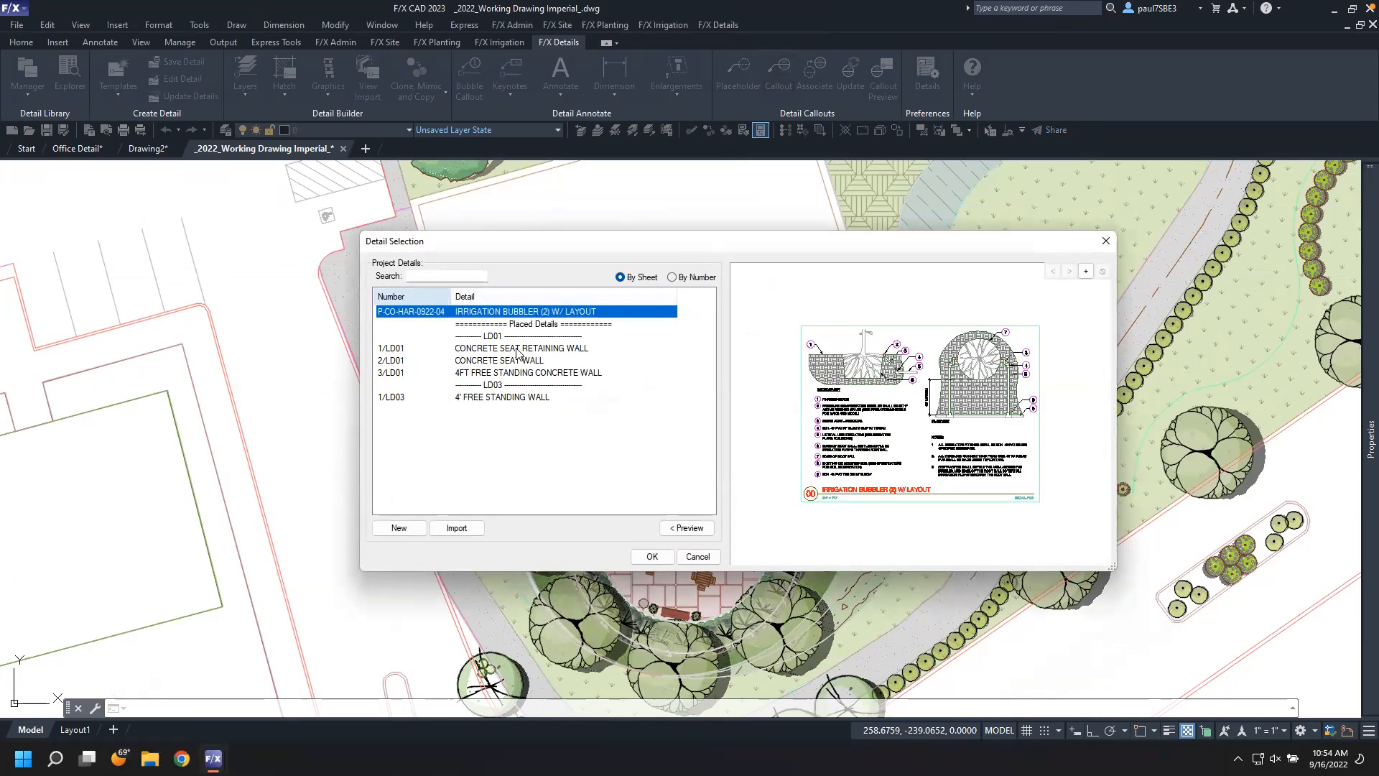
pyautogui.click(688, 528)
pyautogui.click(688, 529)
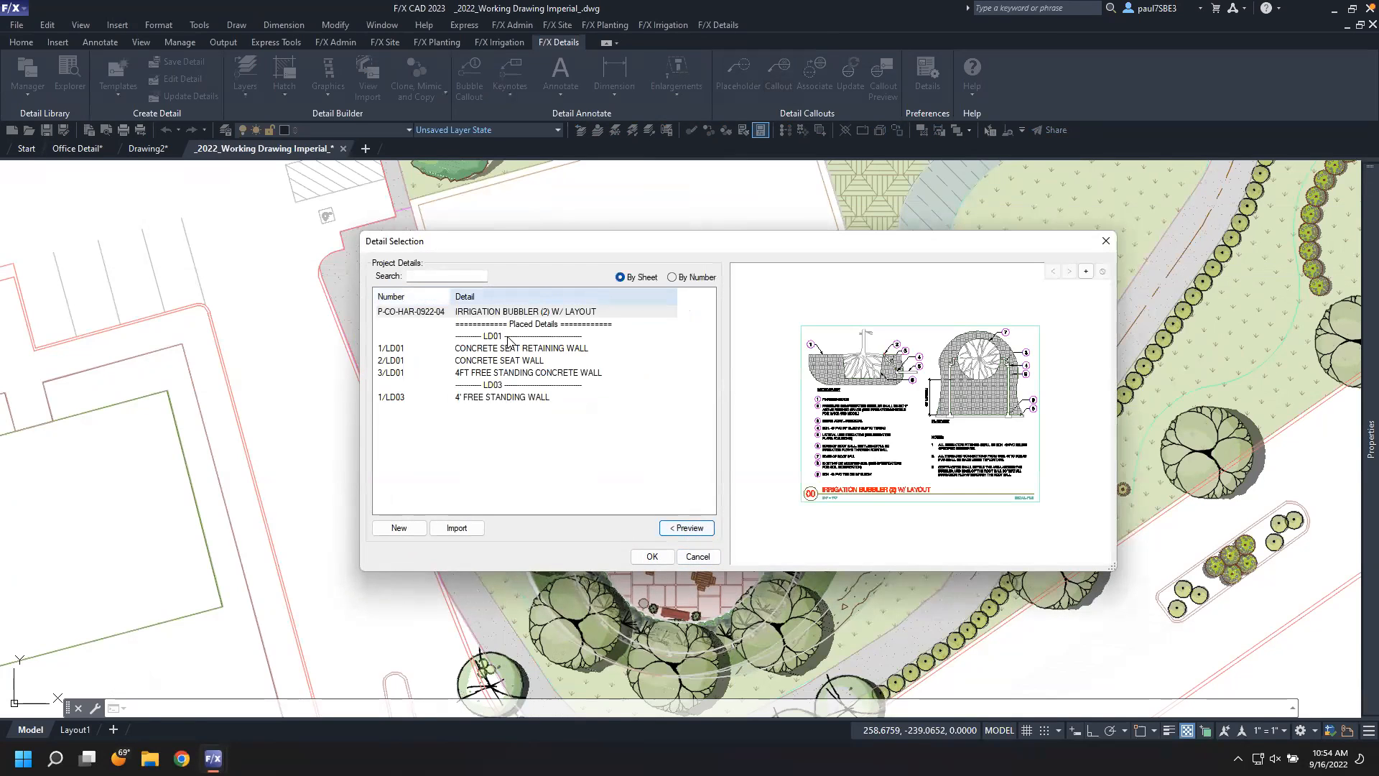
pyautogui.click(509, 349)
pyautogui.click(523, 397)
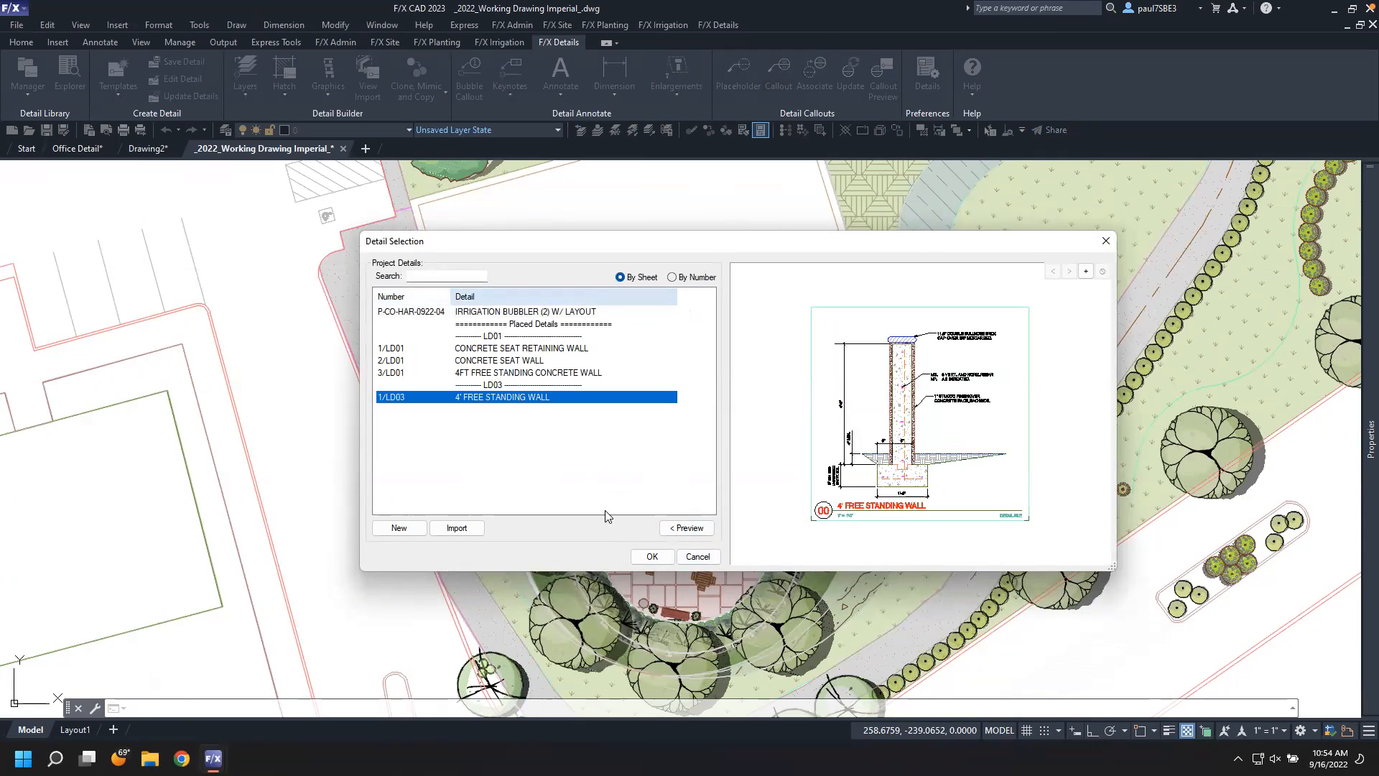
pyautogui.click(651, 557)
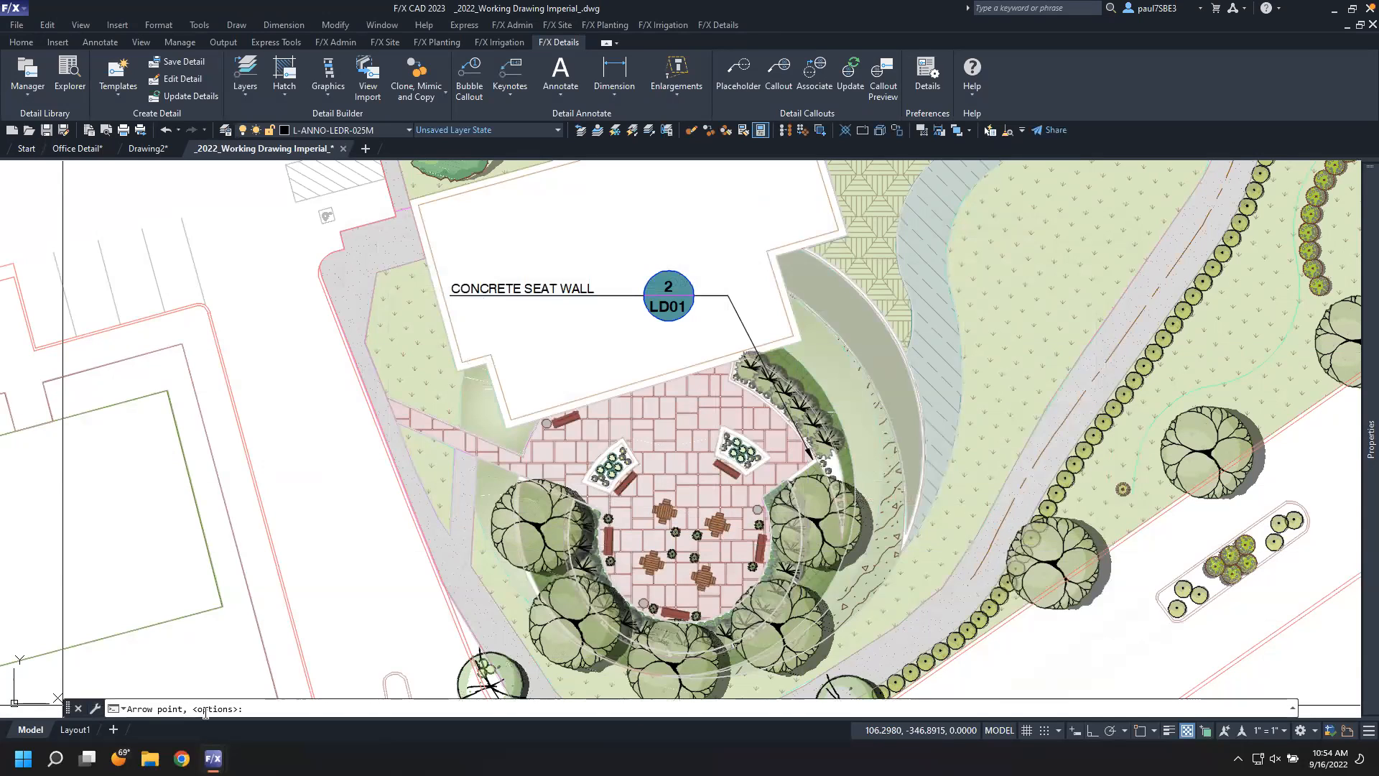
pyautogui.rightClick(645, 389)
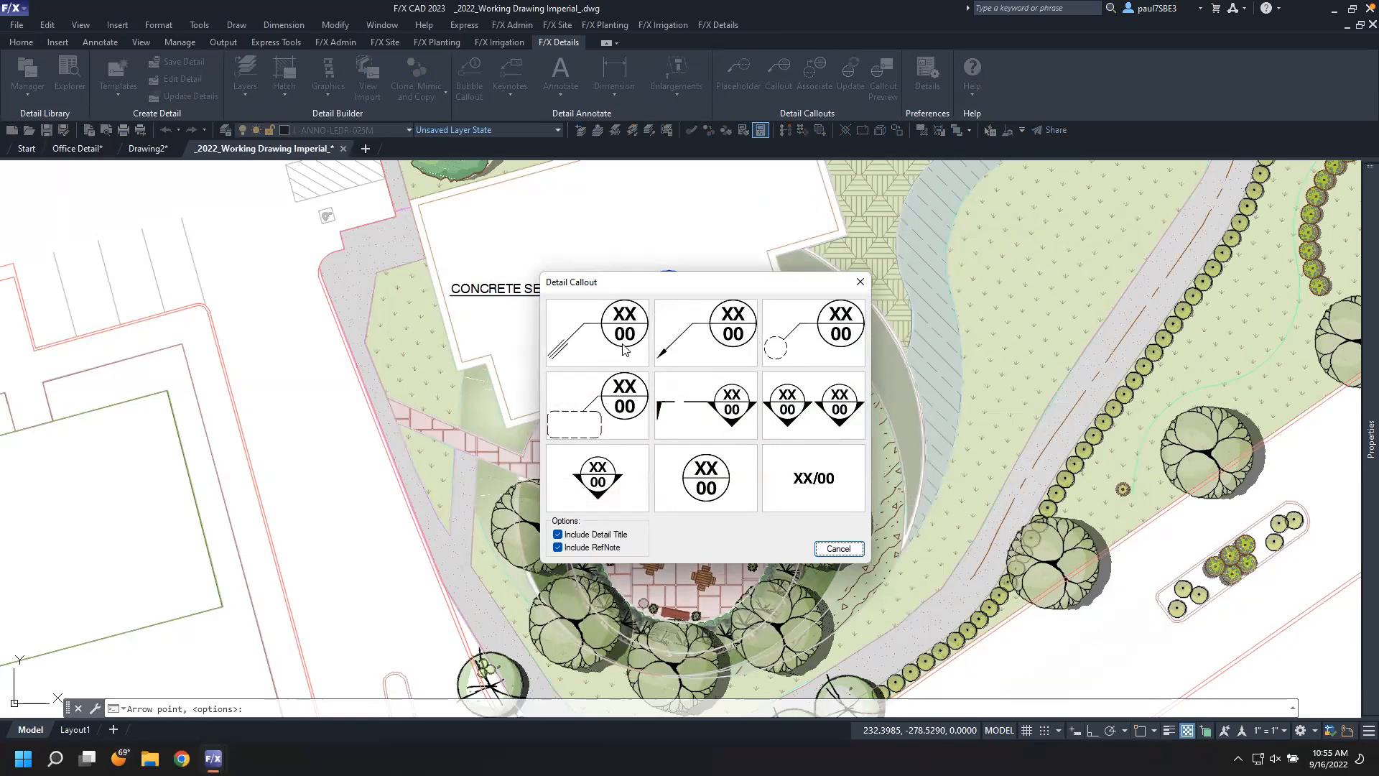
pyautogui.click(623, 350)
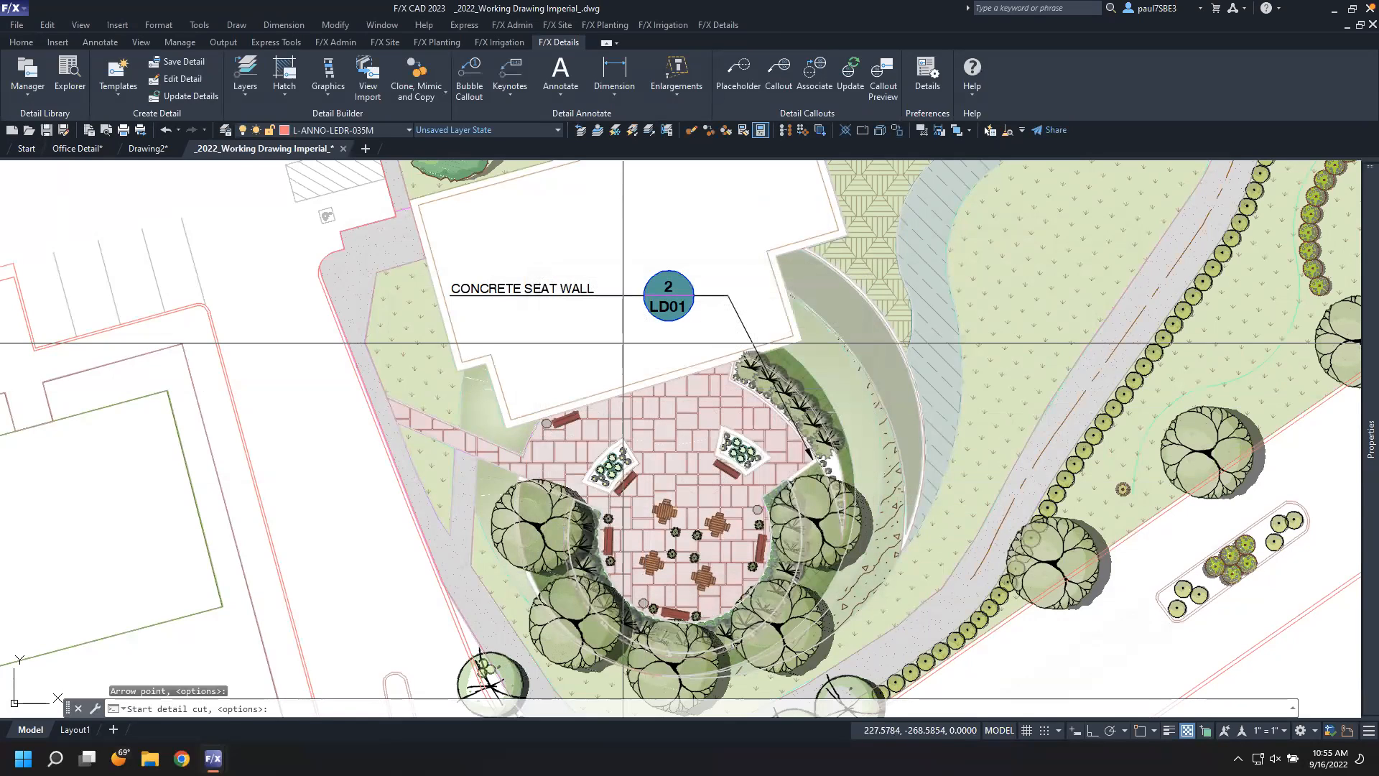
pyautogui.click(805, 338)
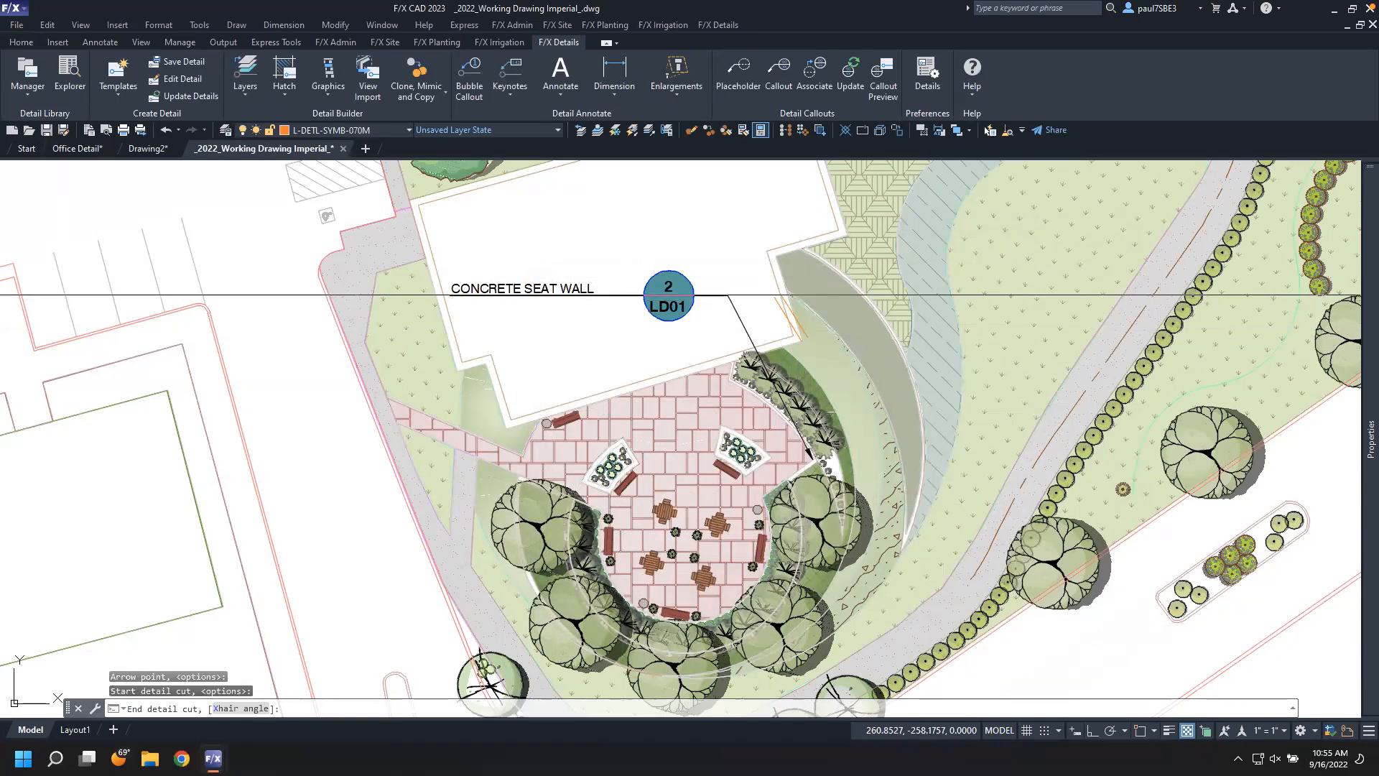
pyautogui.scroll(-2, 767, 287)
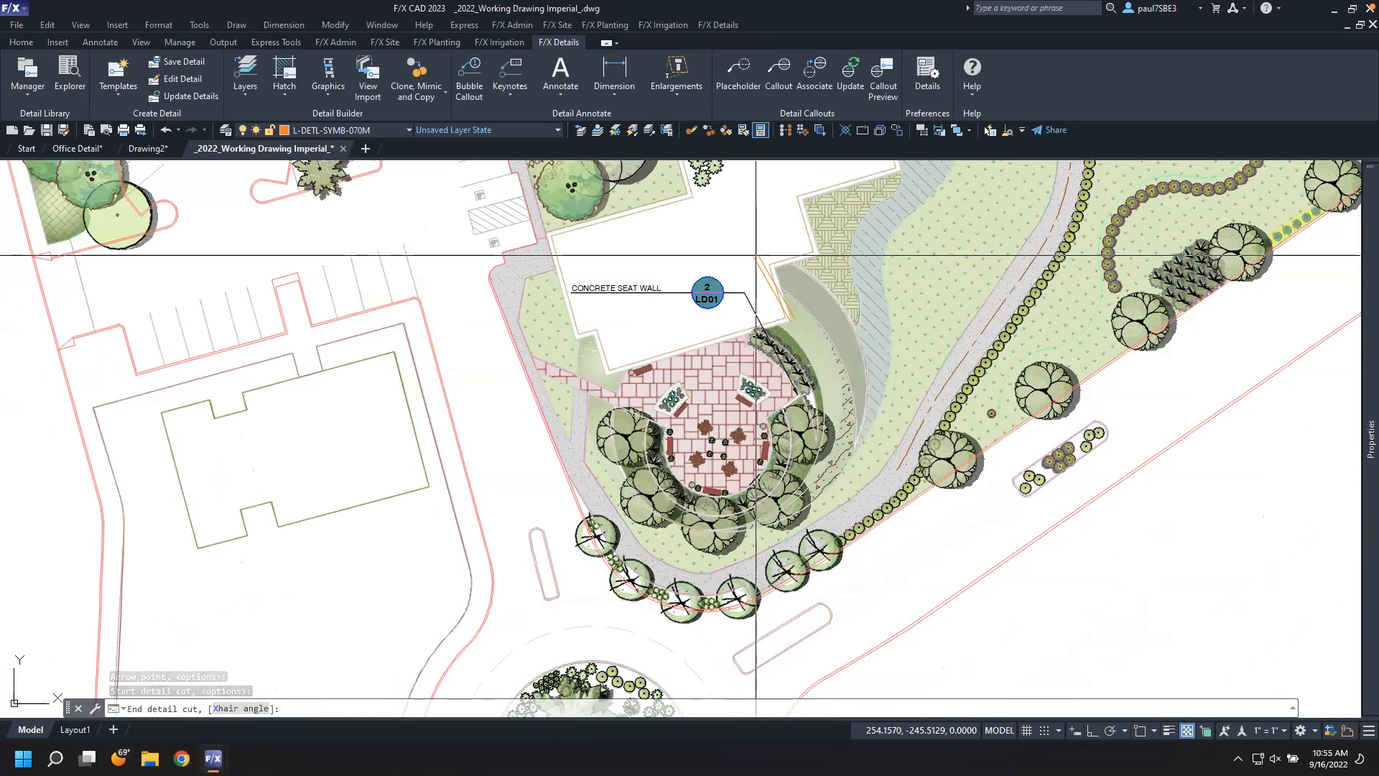
pyautogui.click(753, 253)
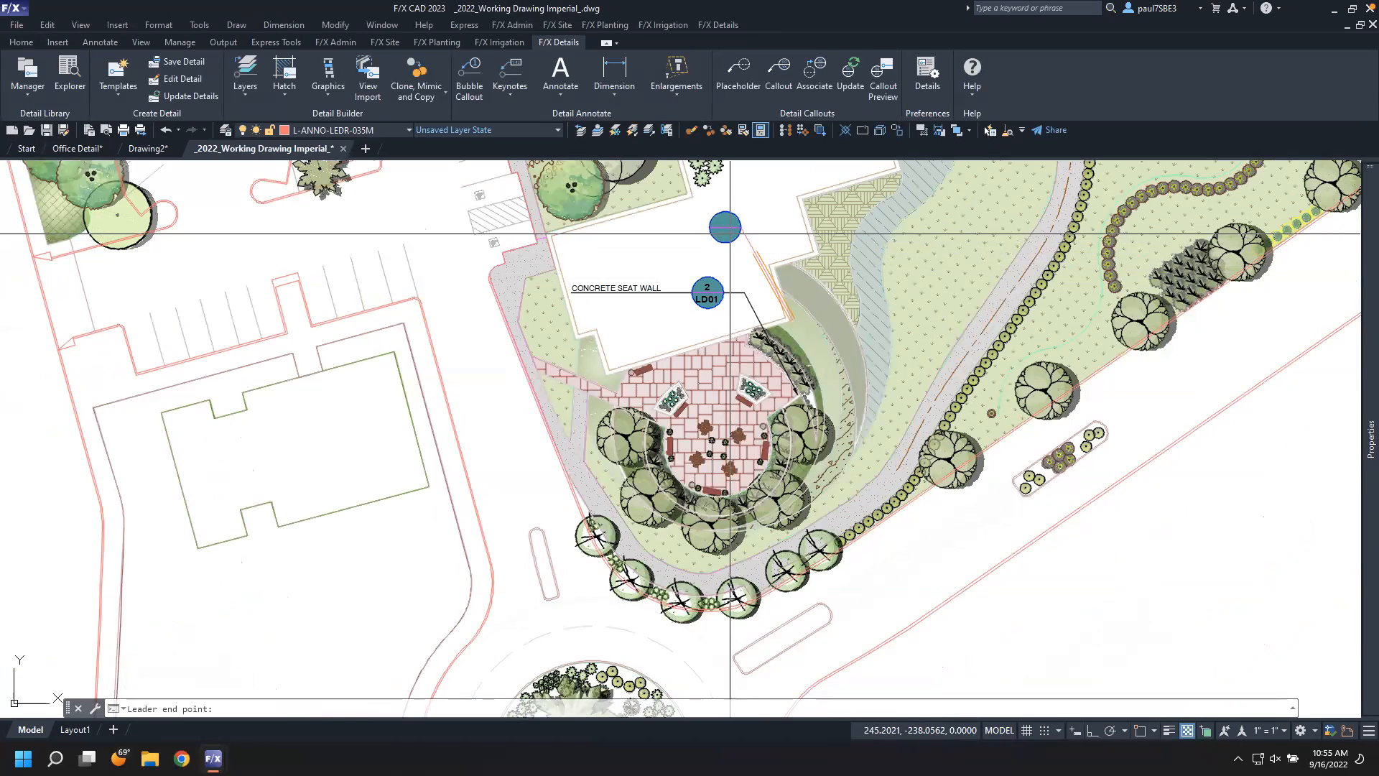
pyautogui.click(729, 233)
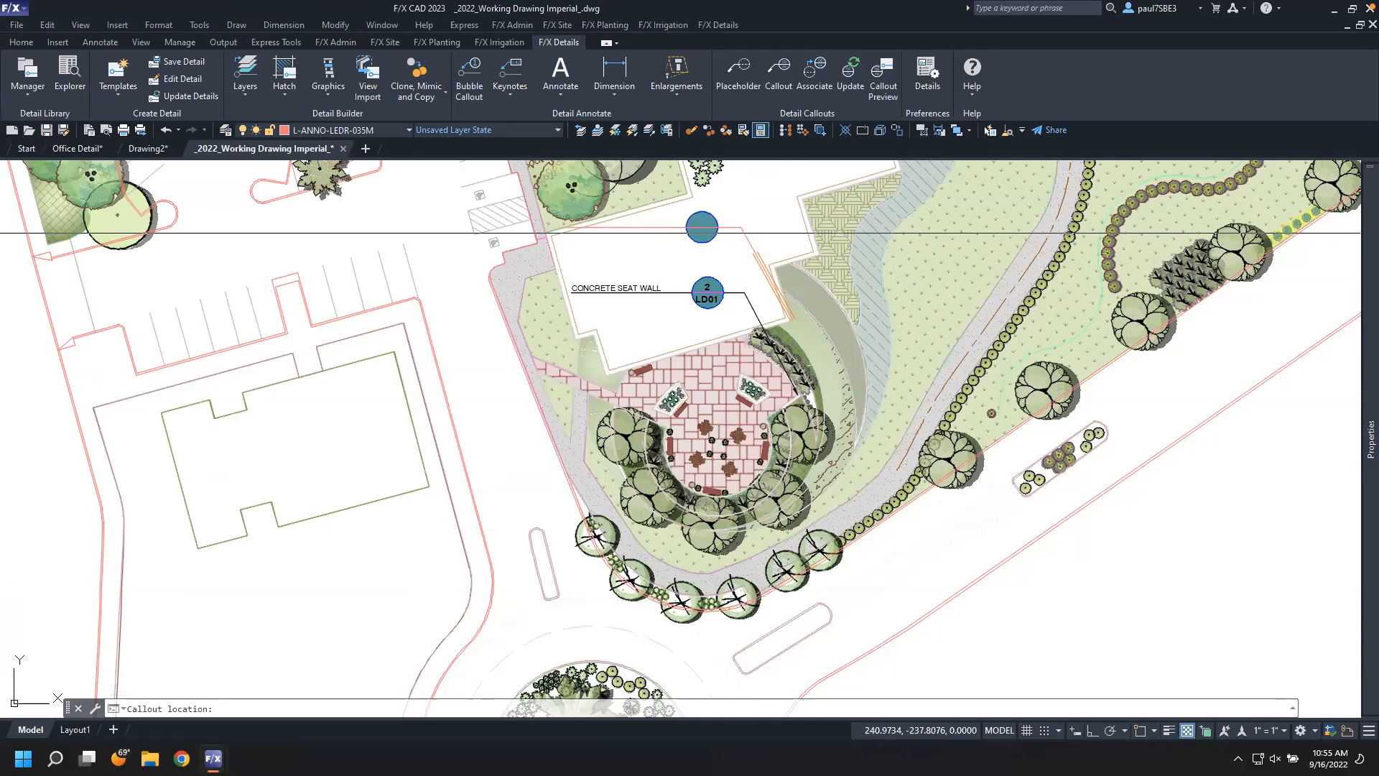
pyautogui.click(728, 233)
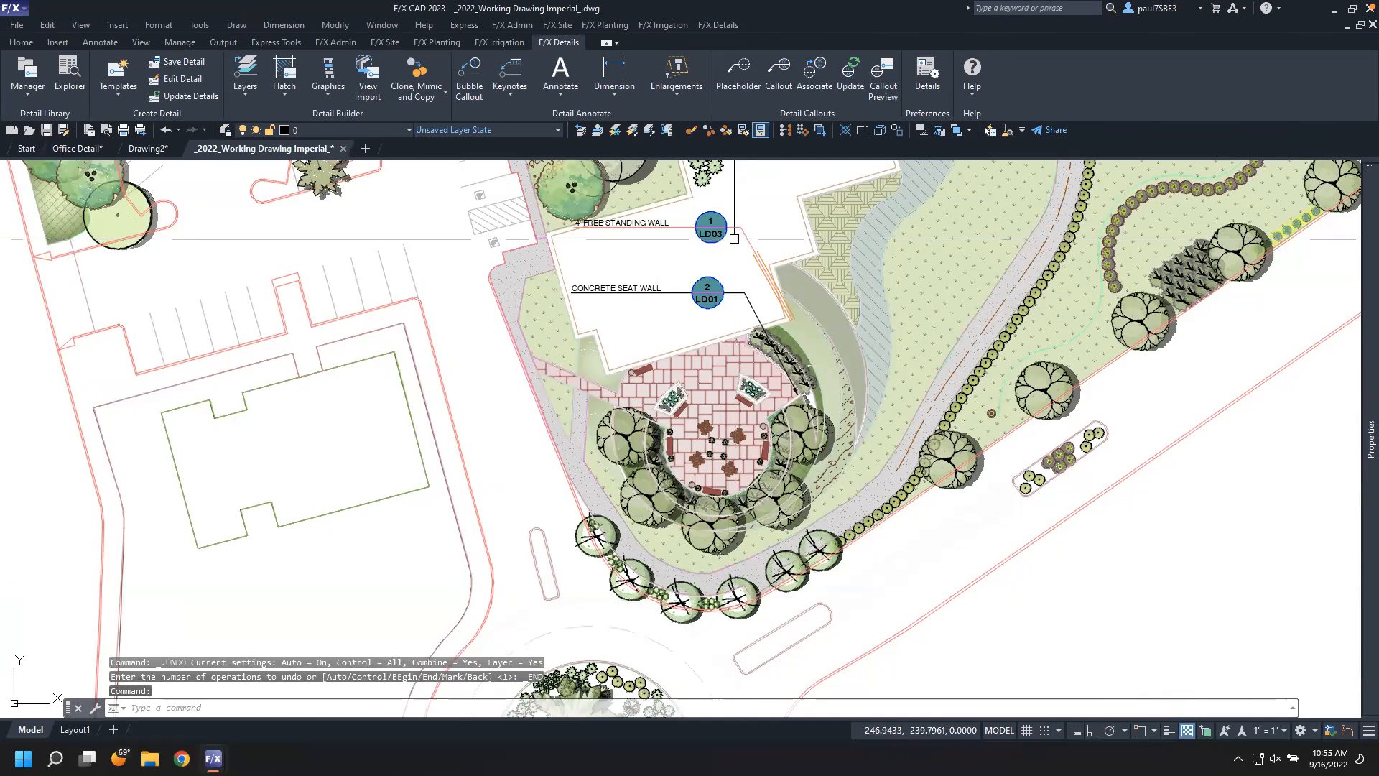
# Place a detail callout placeholder titled "Sidewalk section" pointing to the walkway west of the plaza
pyautogui.moveTo(768, 261)
pyautogui.mouseDown(button='middle')
pyautogui.moveTo(819, 307)
pyautogui.moveTo(886, 329)
pyautogui.mouseUp(button='middle')
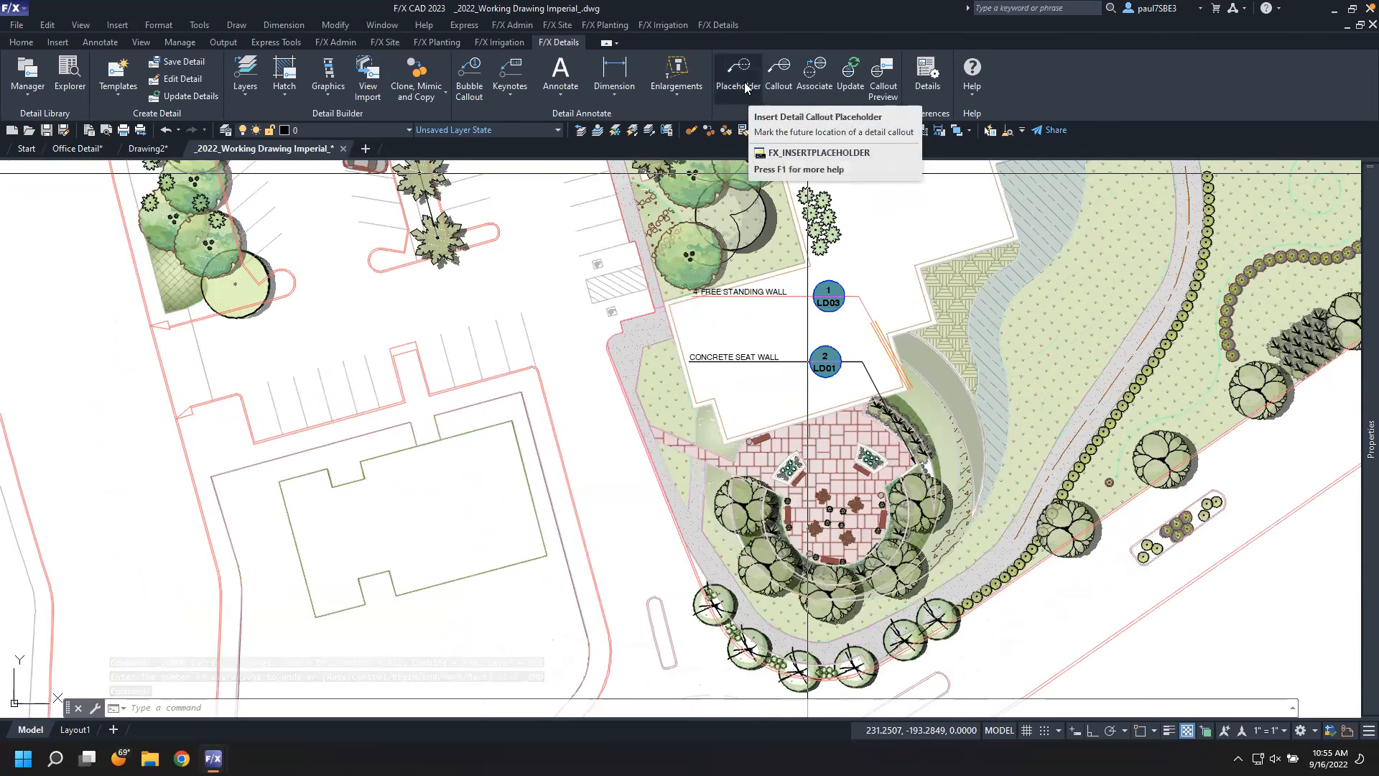
pyautogui.click(739, 79)
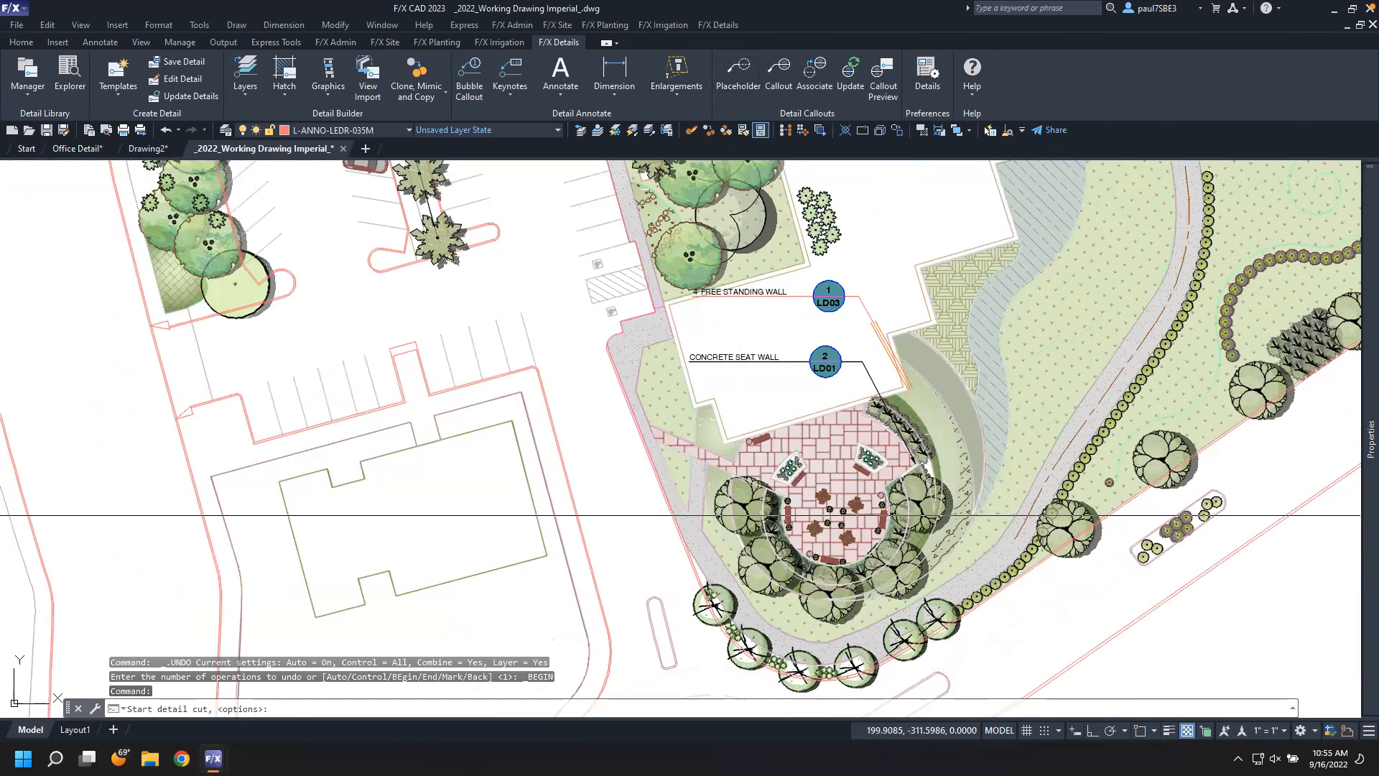
pyautogui.click(703, 520)
pyautogui.click(682, 501)
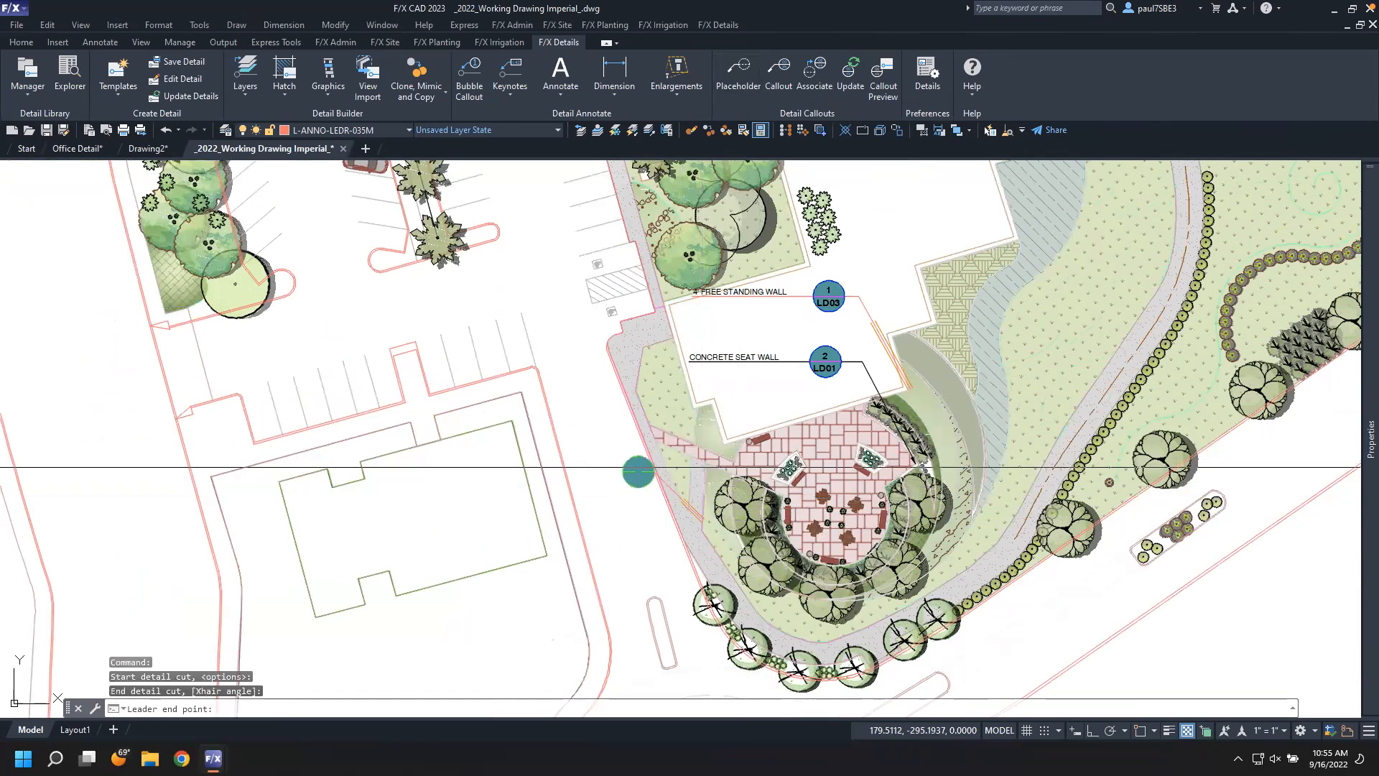
pyautogui.click(624, 439)
pyautogui.click(613, 439)
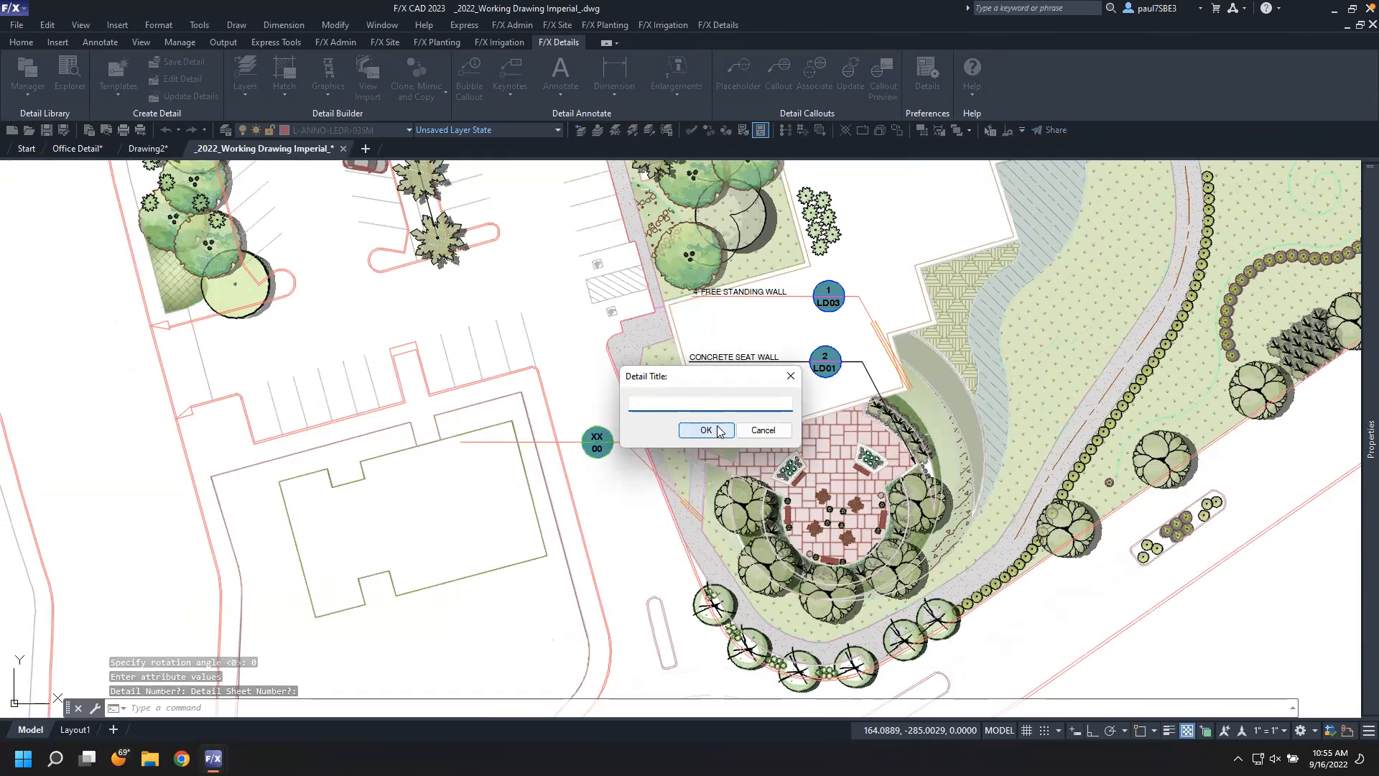
pyautogui.write('Sidewalk section')
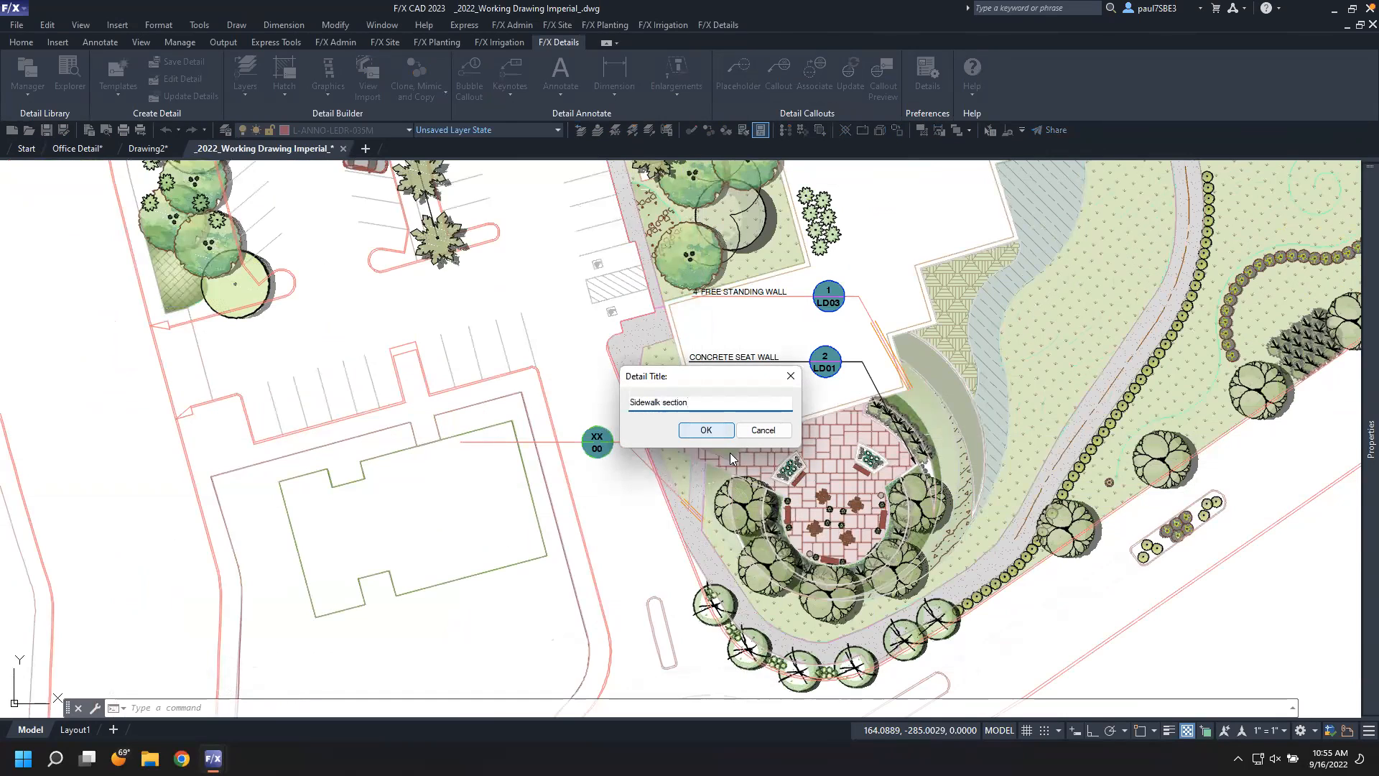
pyautogui.click(711, 430)
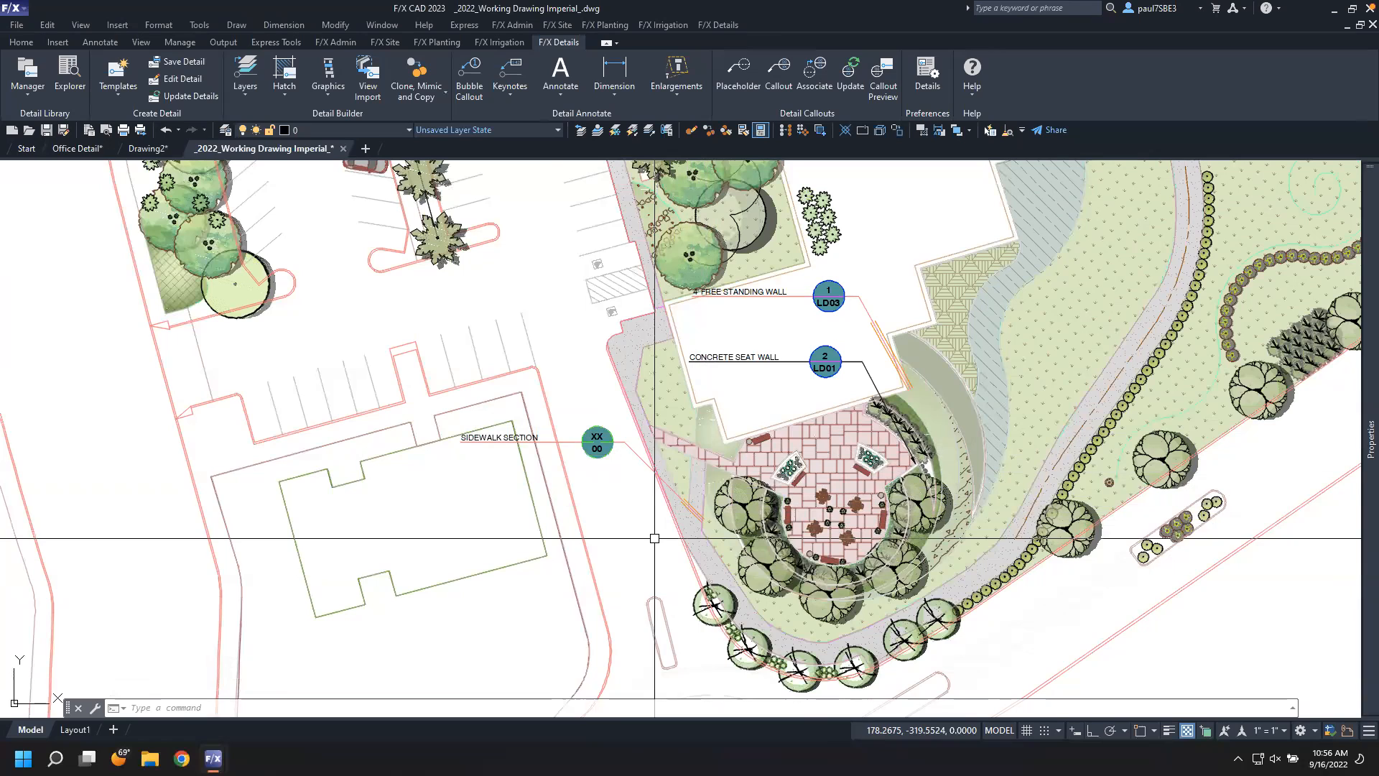
# Associate the Sidewalk section placeholder with the CONCRETE SEAT RETAINING WALL detail (1/LD01)
pyautogui.click(815, 69)
pyautogui.click(597, 440)
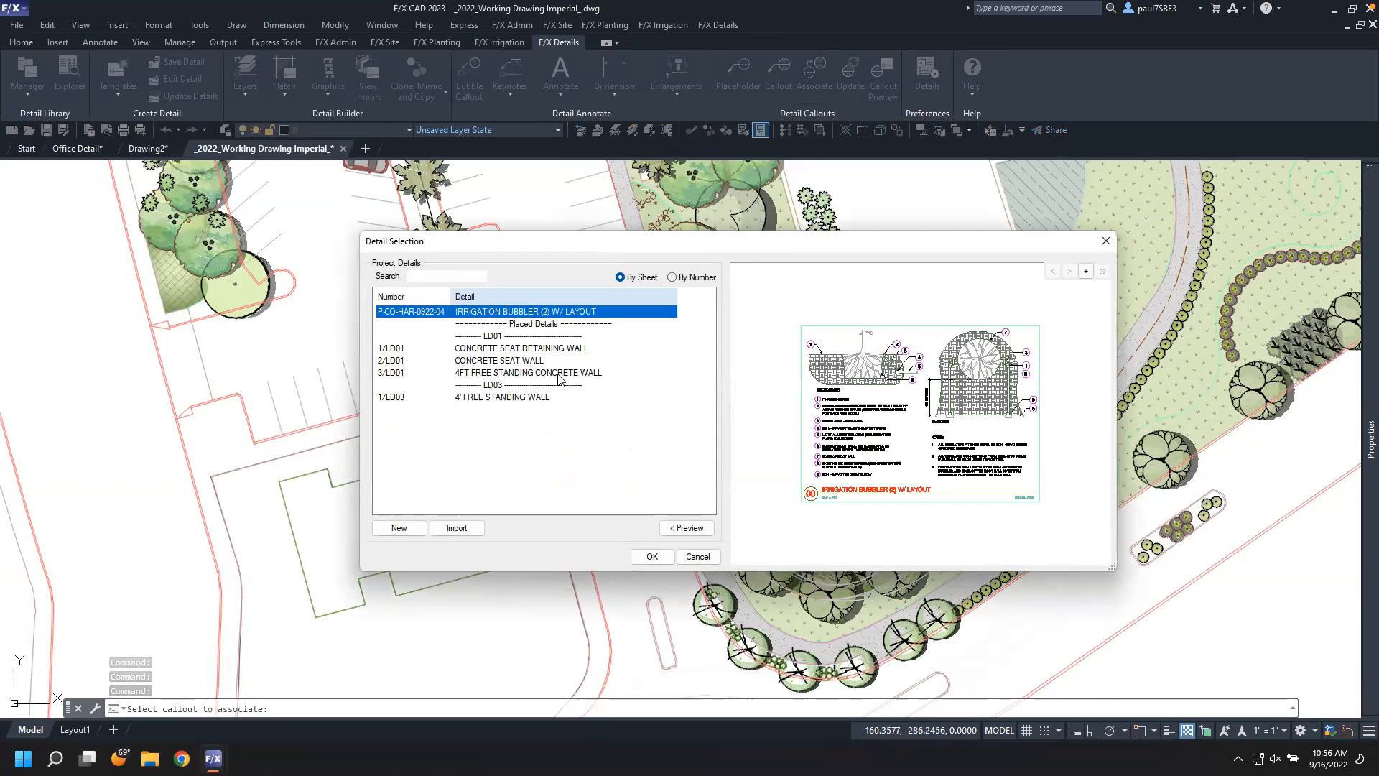
pyautogui.click(526, 349)
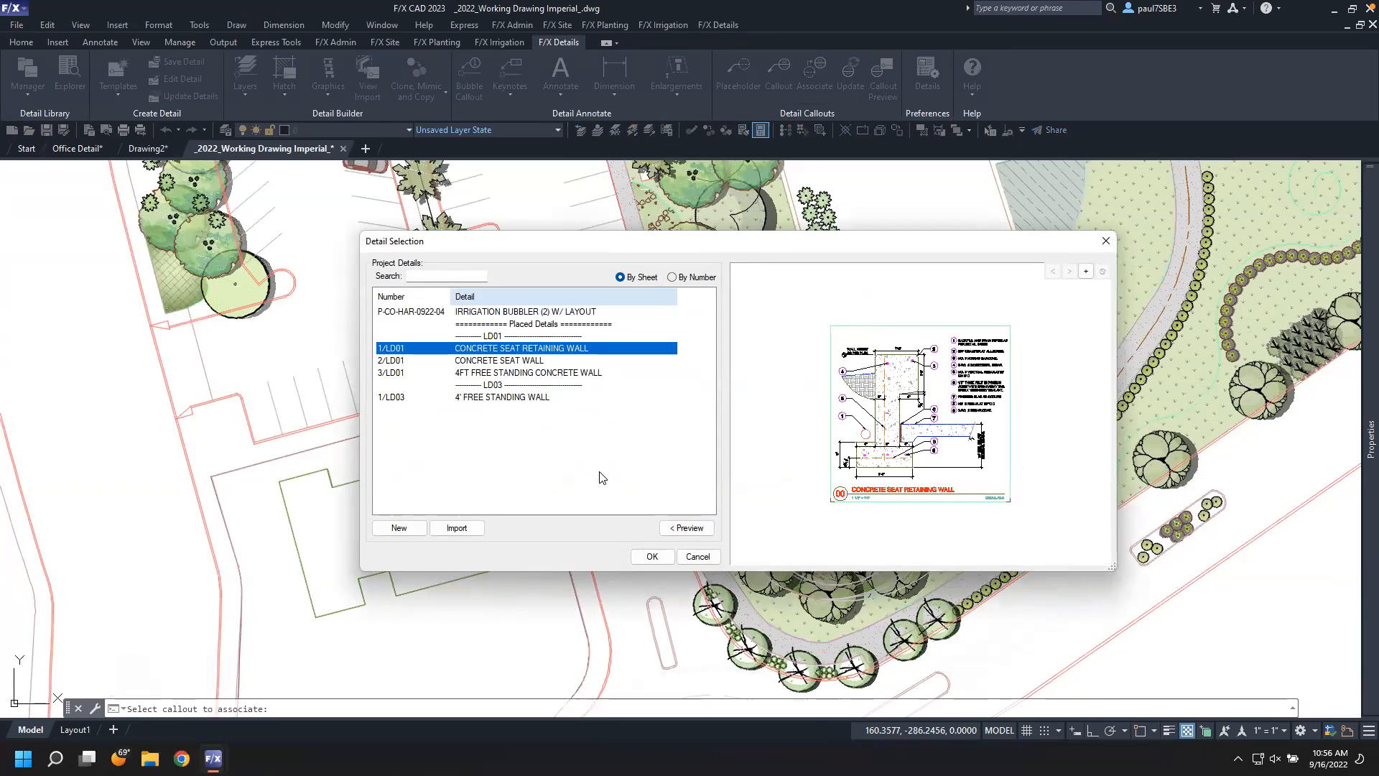
pyautogui.click(652, 554)
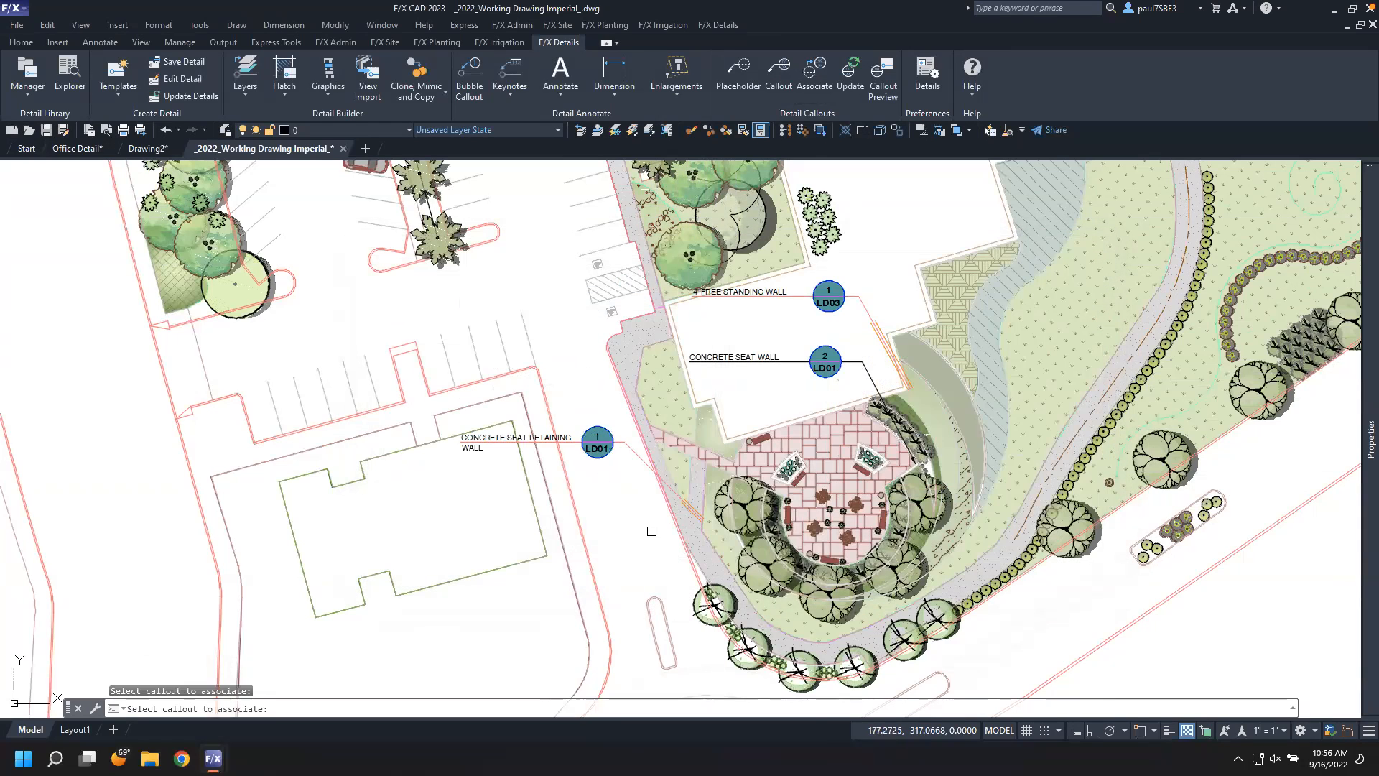
pyautogui.press('Escape')
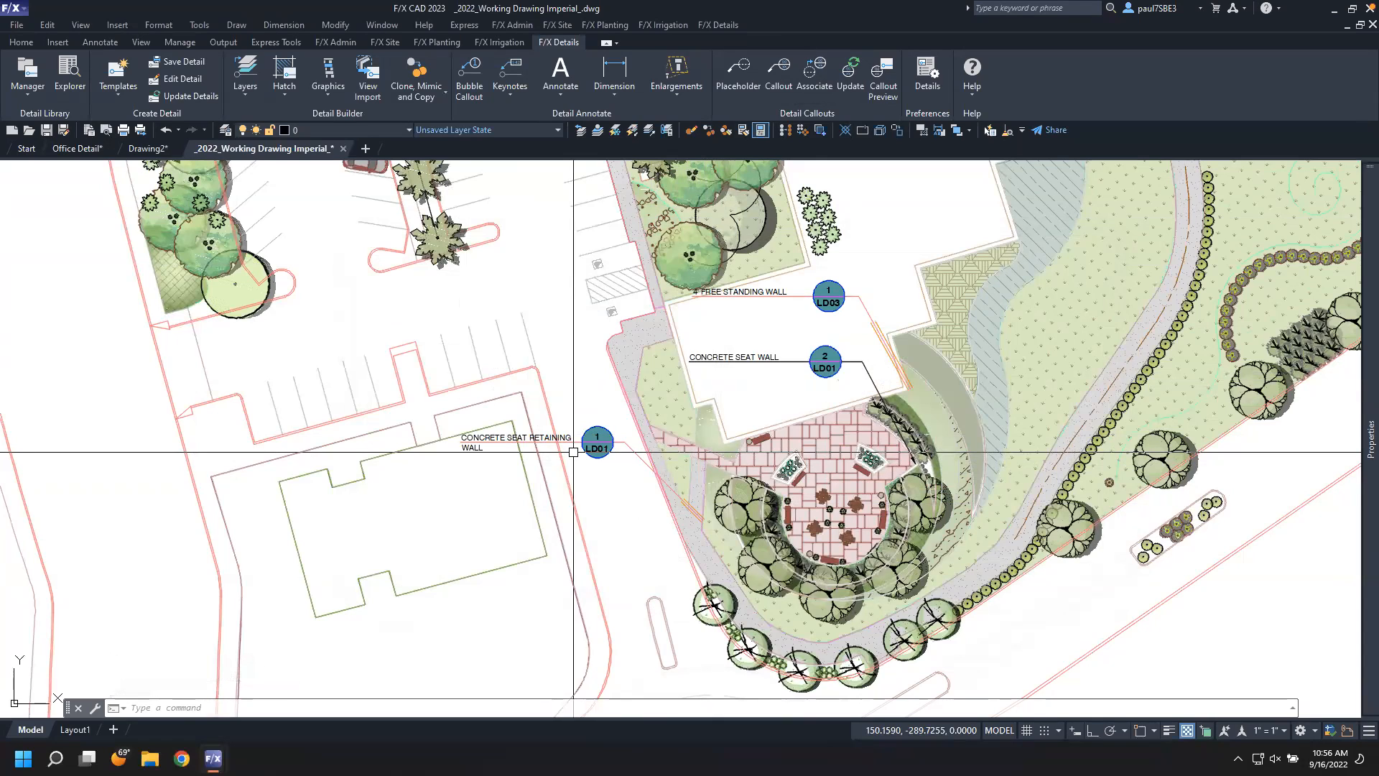
pyautogui.moveTo(1370, 438)
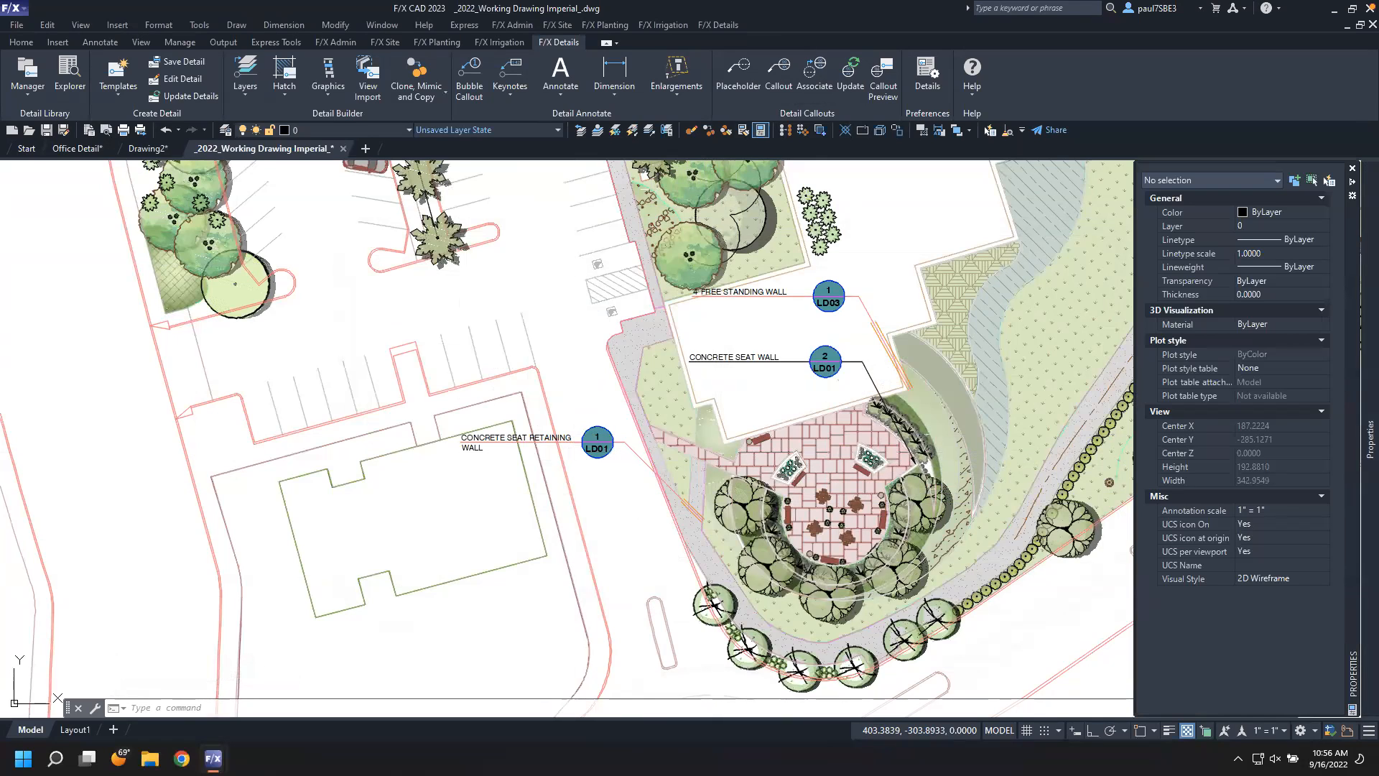
pyautogui.press('Escape')
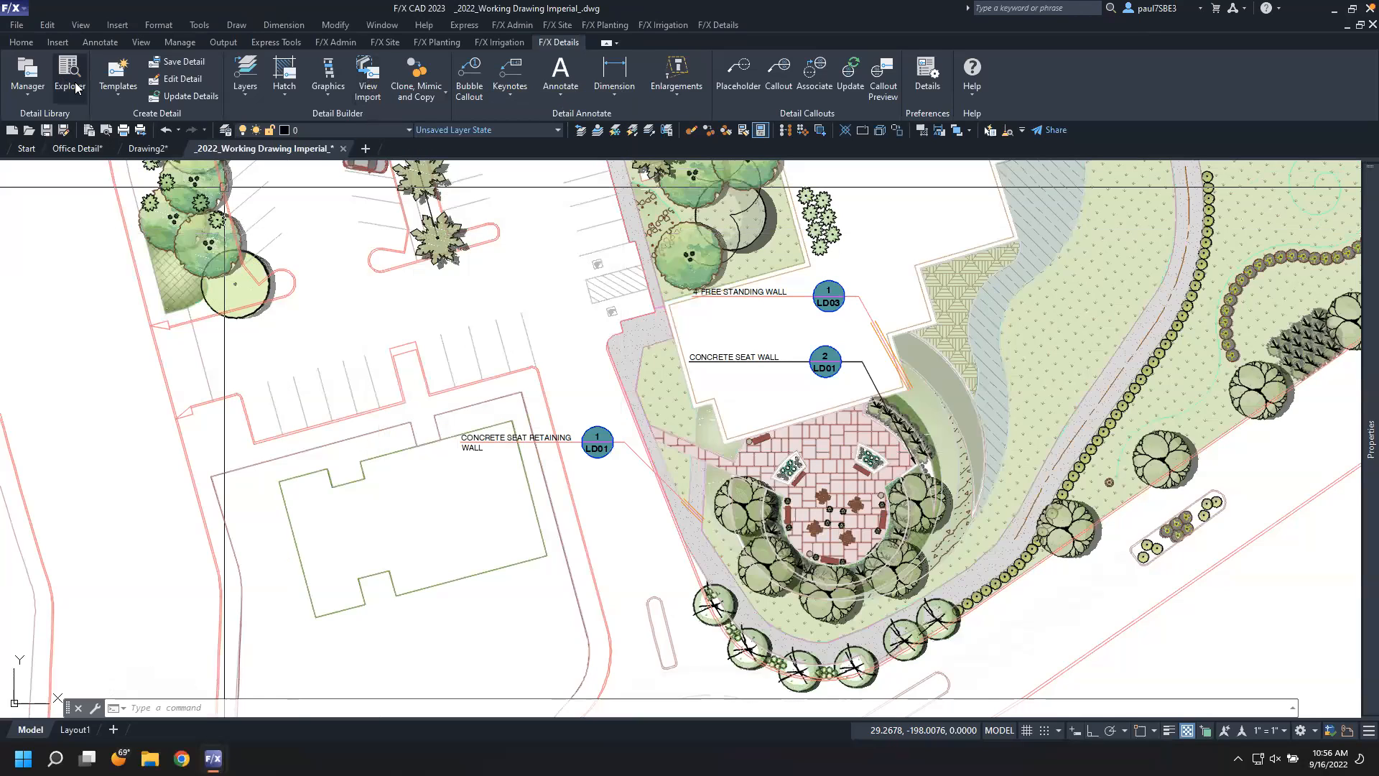
pyautogui.click(110, 94)
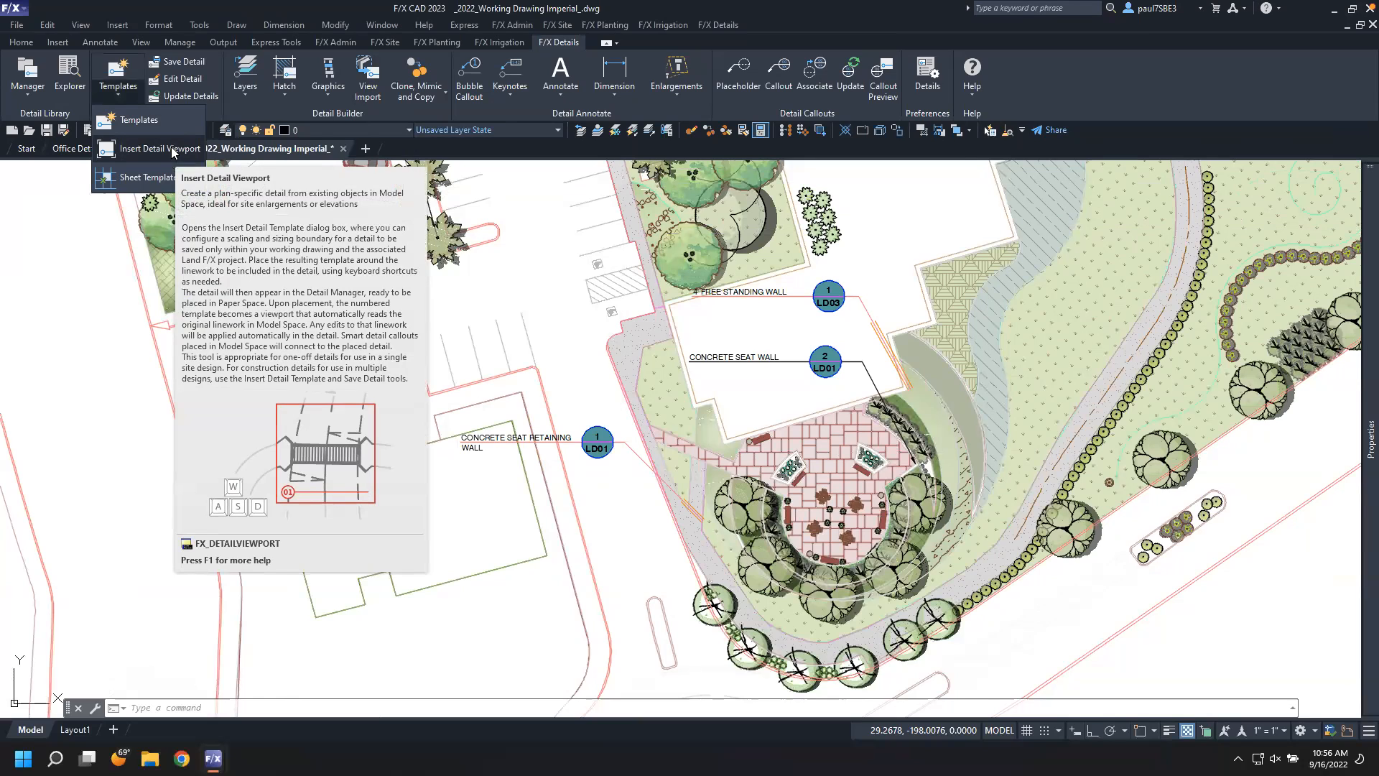
pyautogui.click(75, 149)
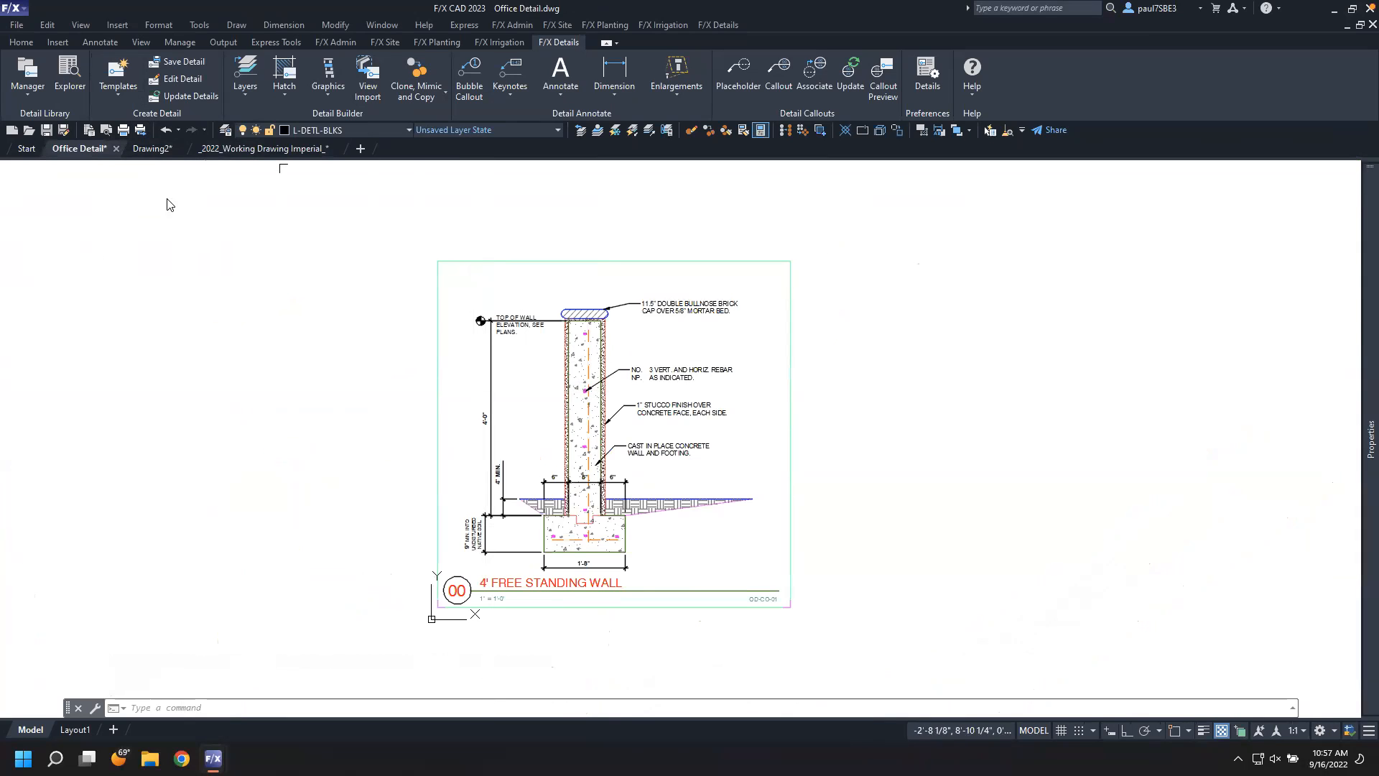
pyautogui.click(263, 149)
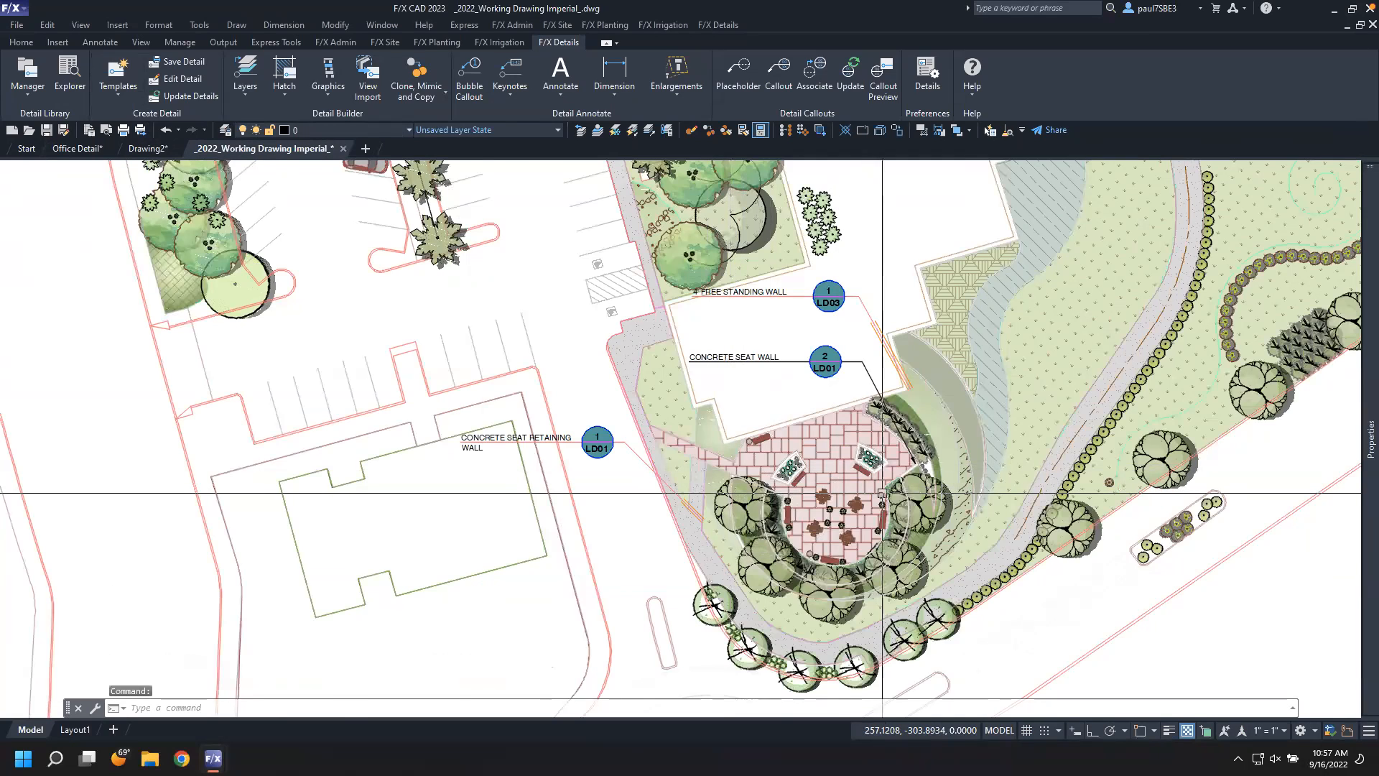
# Start inserting a detail viewport at the pedestrian bridge and title it Bridge
pyautogui.scroll(-2, 882, 493)
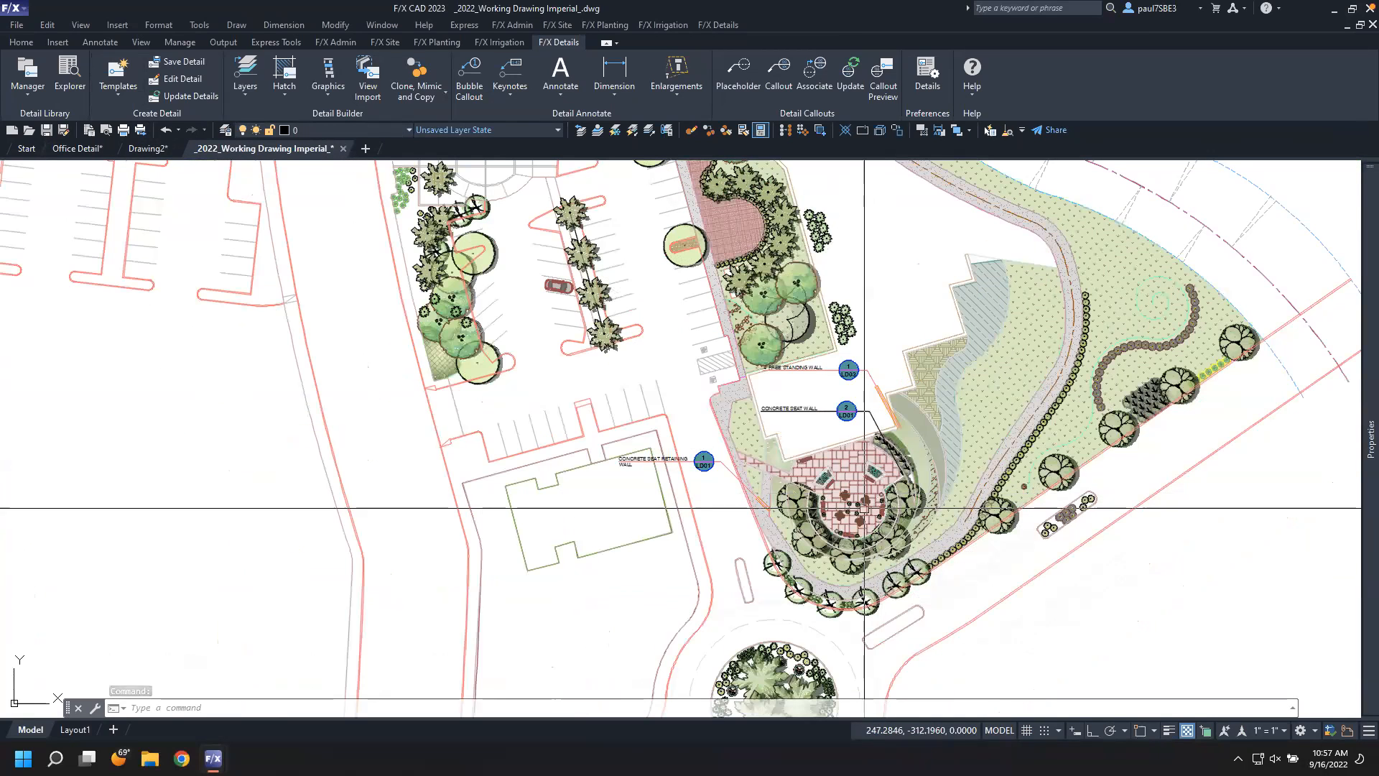
pyautogui.scroll(2, 858, 505)
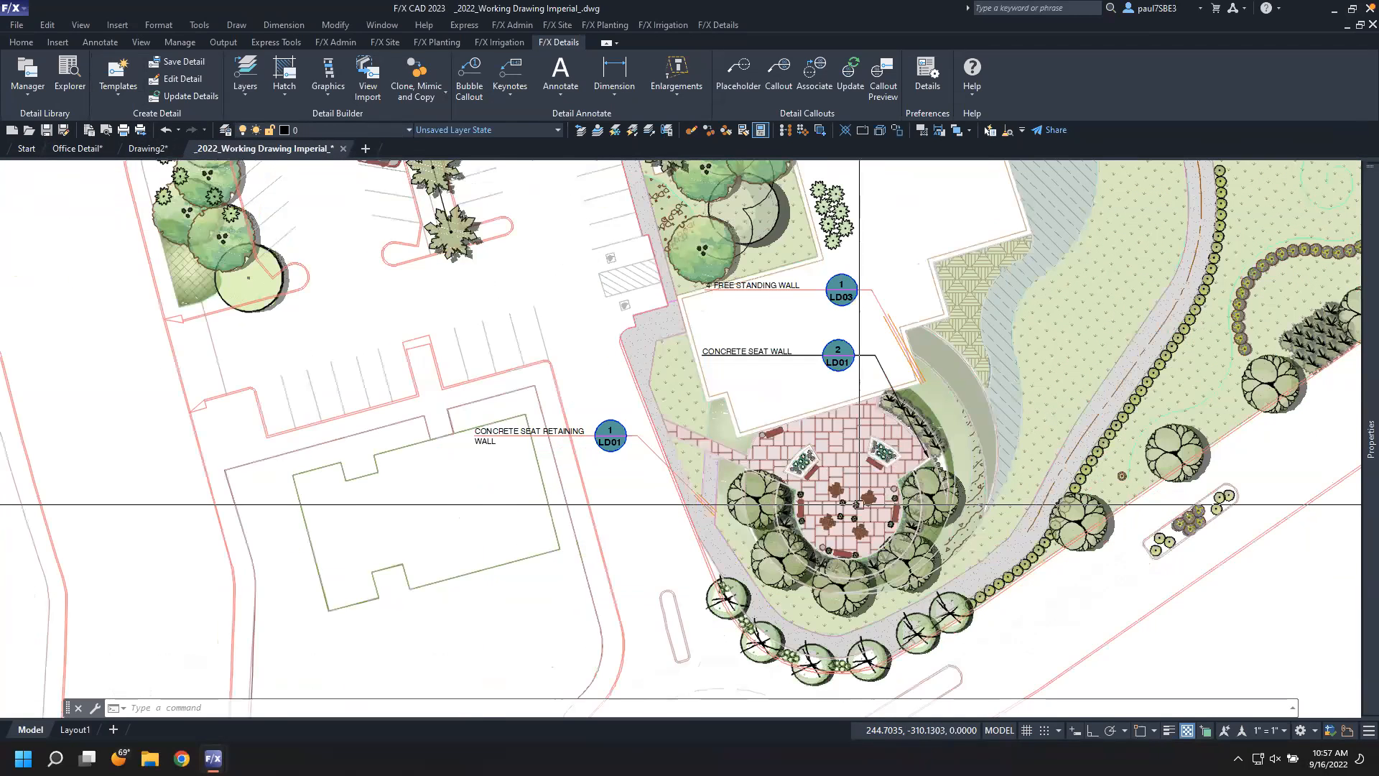
pyautogui.scroll(5, 859, 505)
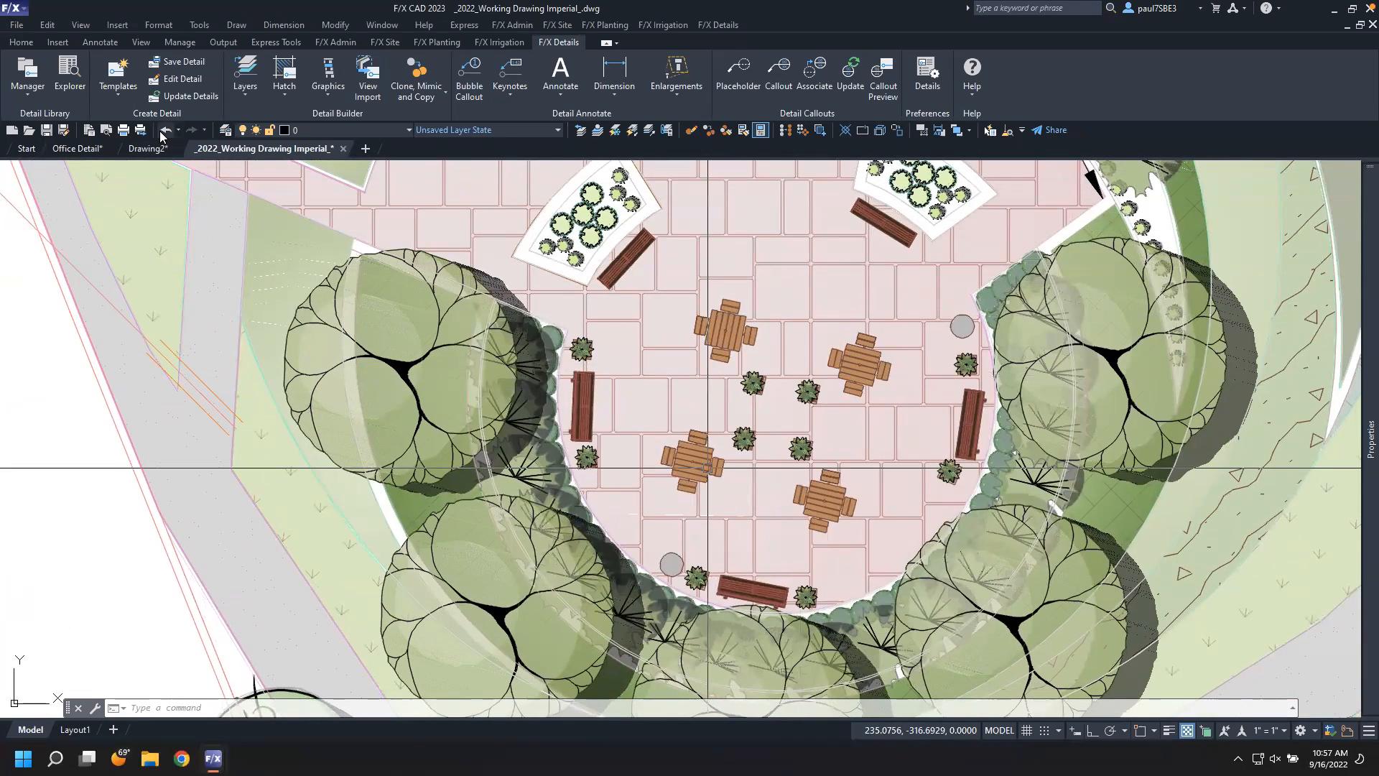
pyautogui.click(109, 96)
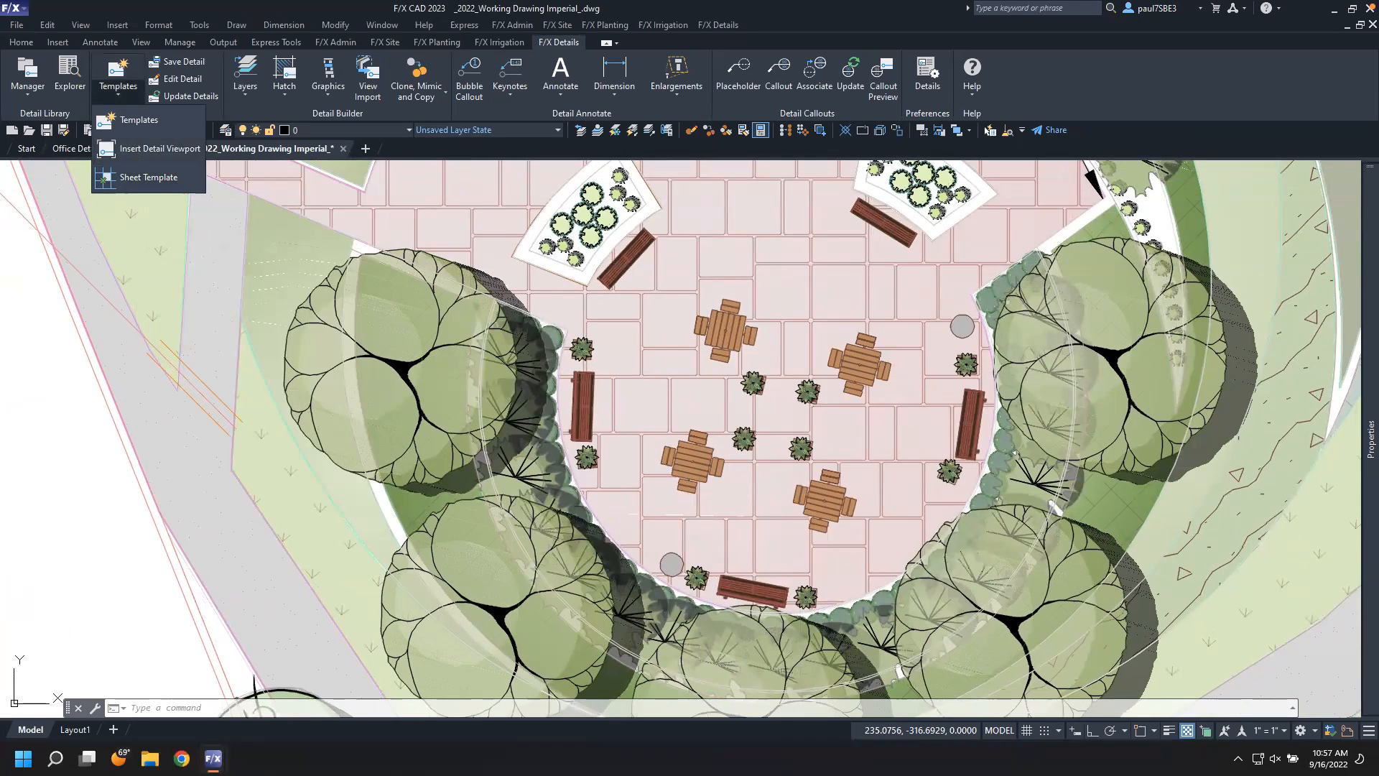
pyautogui.scroll(-10, 598, 443)
pyautogui.scroll(10, 641, 265)
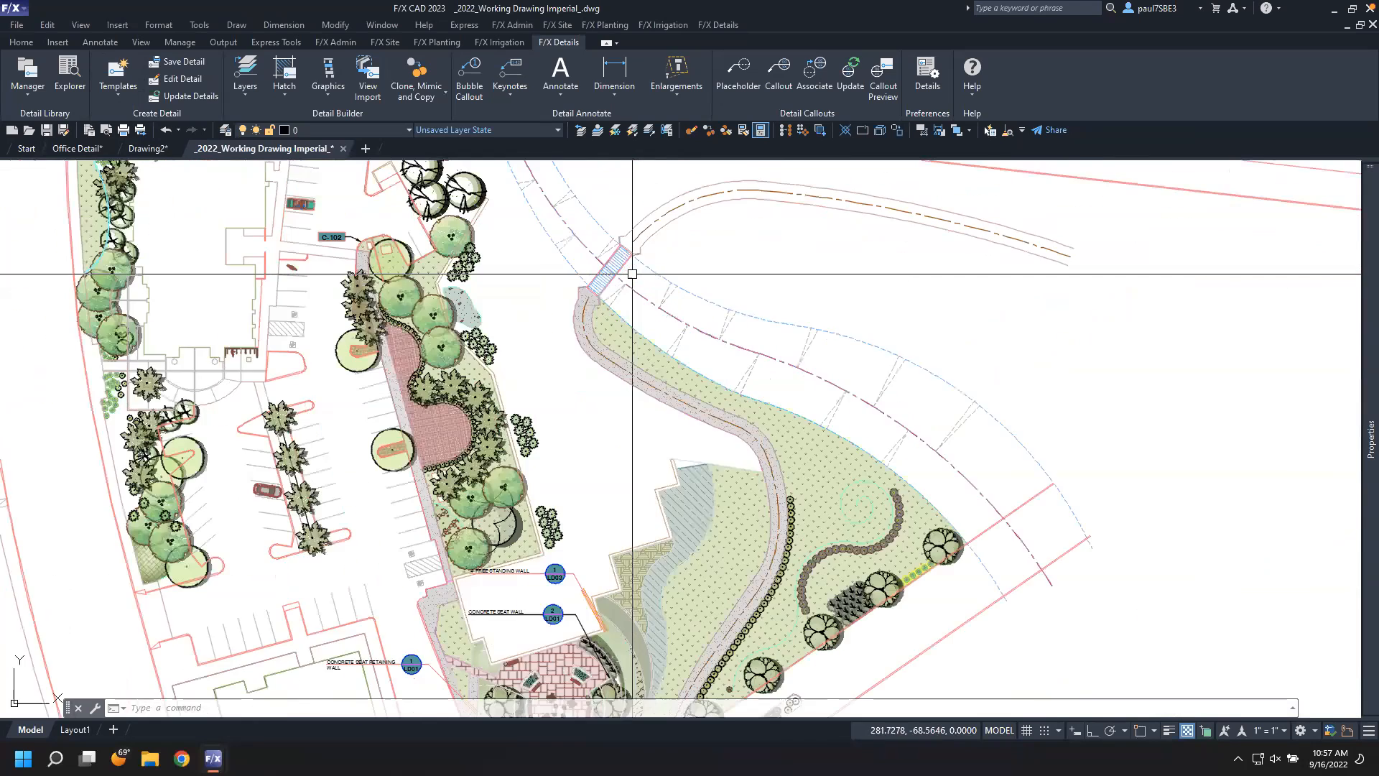
pyautogui.click(117, 76)
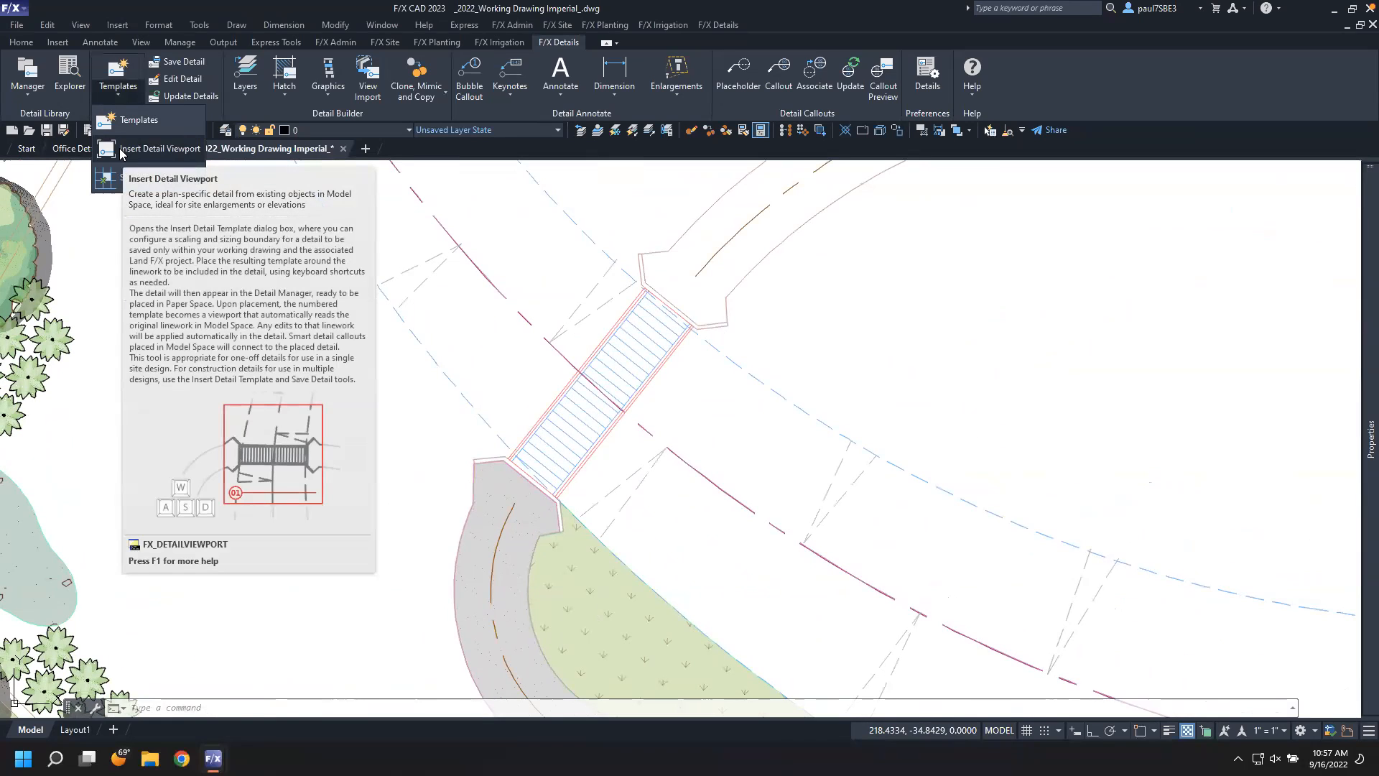
pyautogui.click(121, 151)
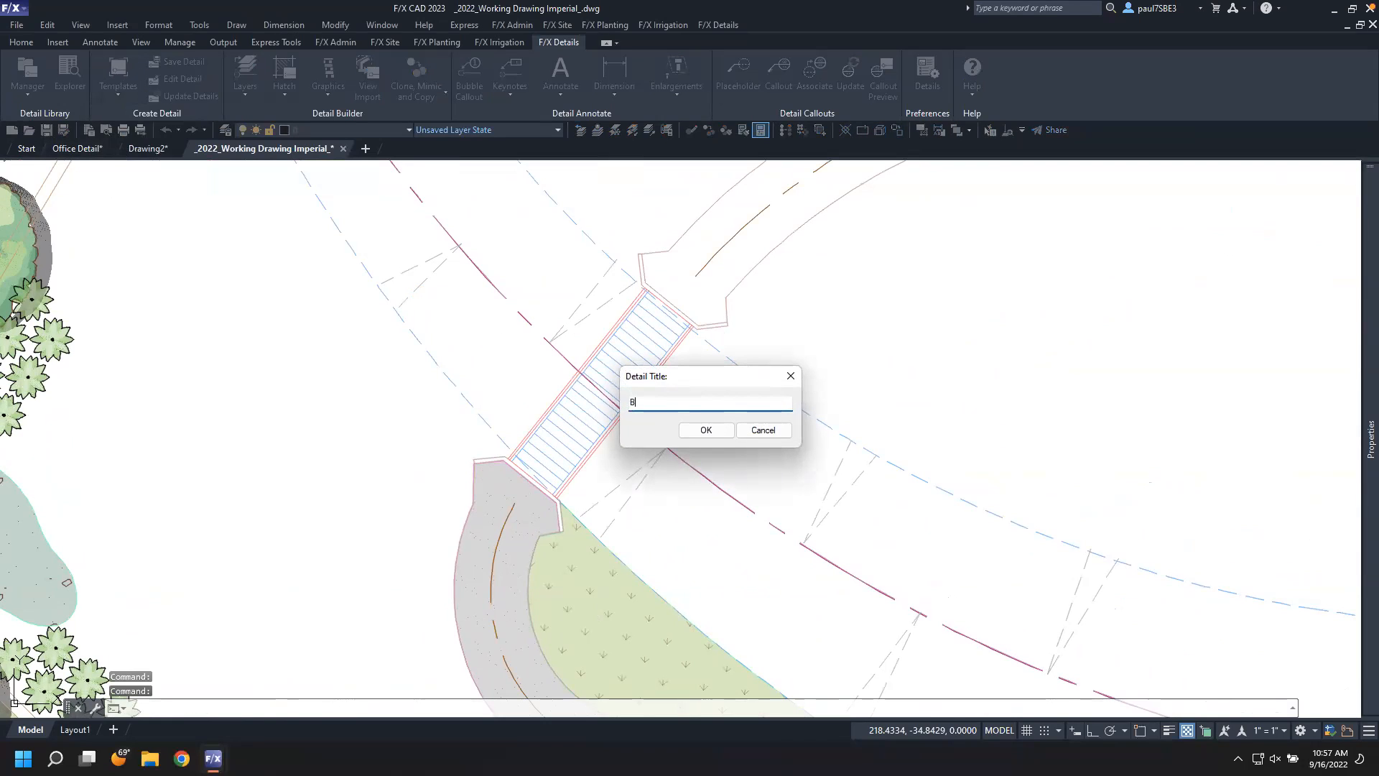
pyautogui.write('Bride')
pyautogui.press('BackSpace')
pyautogui.write('ge')
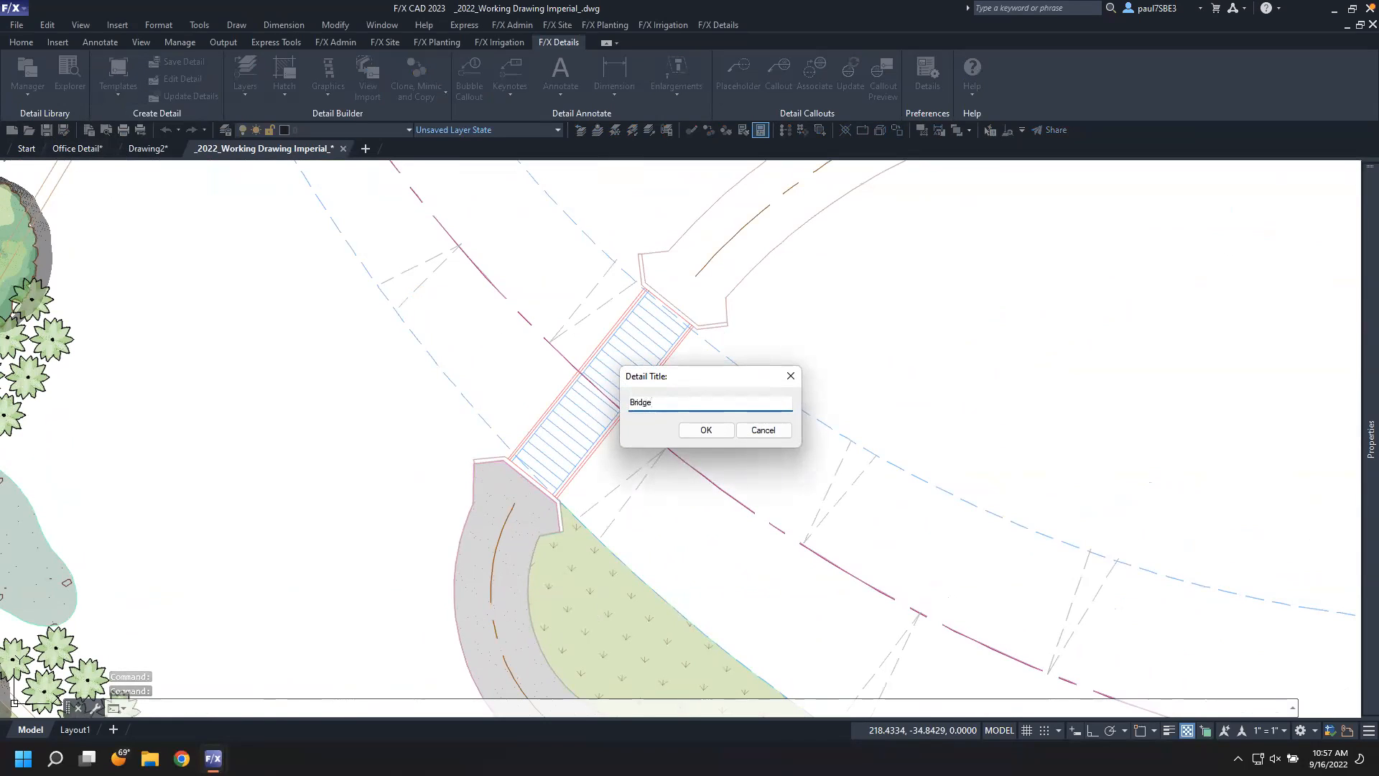
pyautogui.click(705, 429)
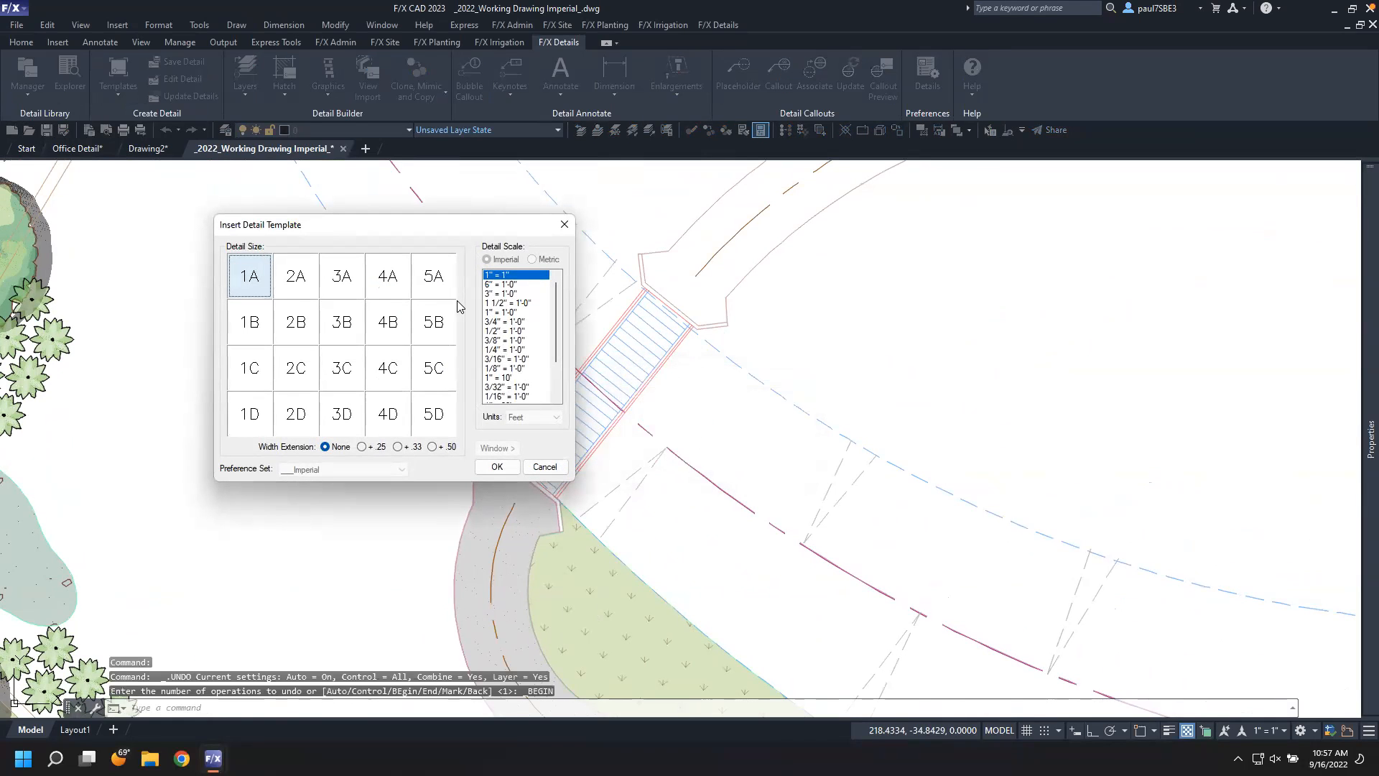
# Accept the 1A template, set its scale to 1/8" = 1'-0", and place it around the bridge
pyautogui.click(497, 467)
pyautogui.press('+')
pyautogui.press('+')
pyautogui.press('+')
pyautogui.press('+')
pyautogui.press('+')
pyautogui.press('+')
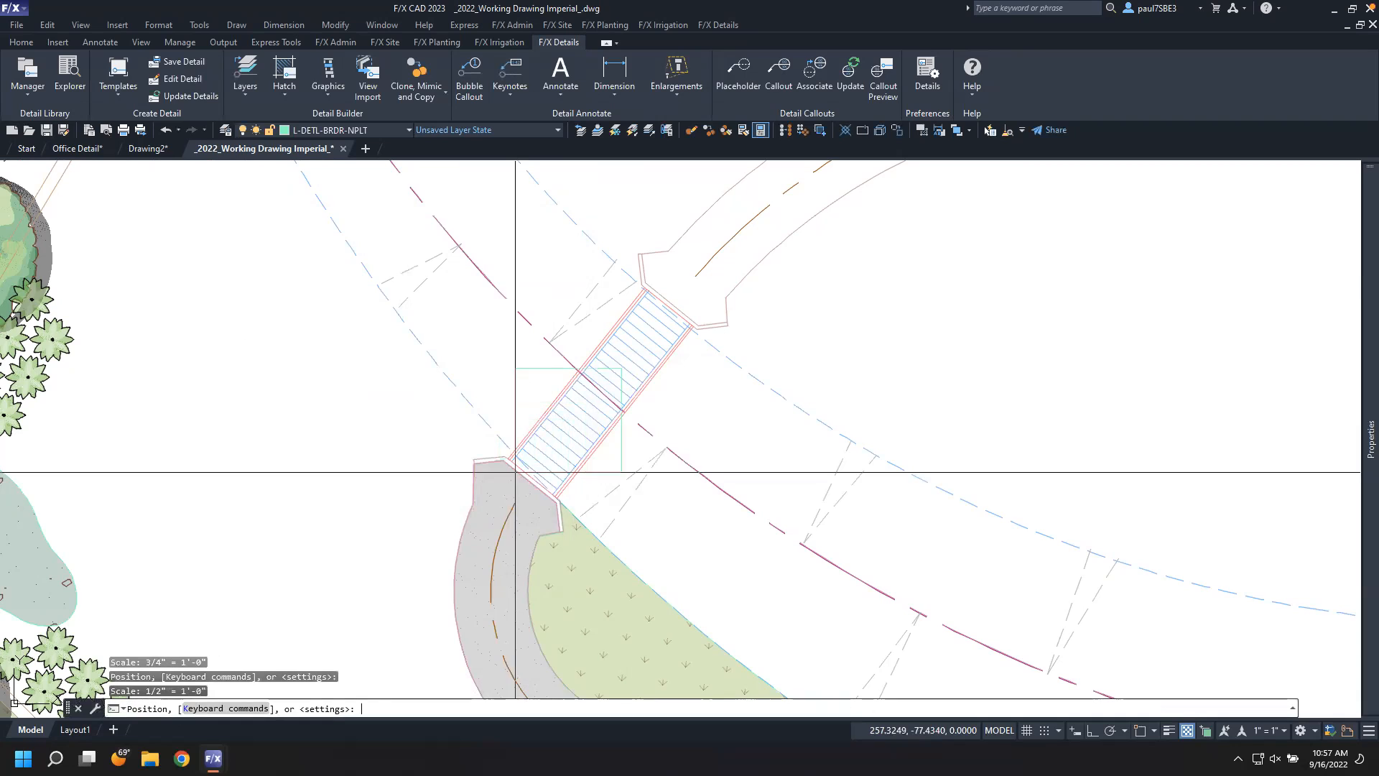
pyautogui.press('+')
pyautogui.press('+')
pyautogui.press('+')
pyautogui.press('+')
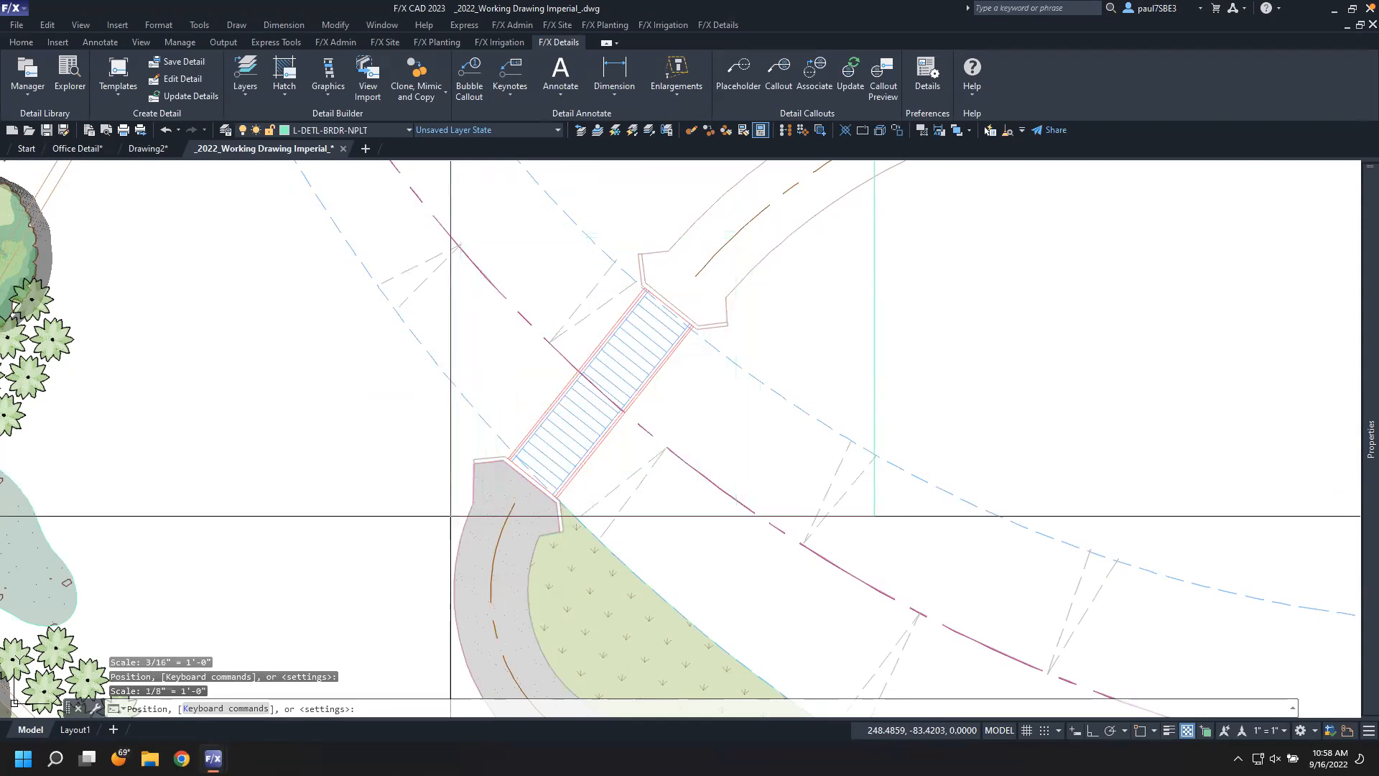
pyautogui.click(410, 603)
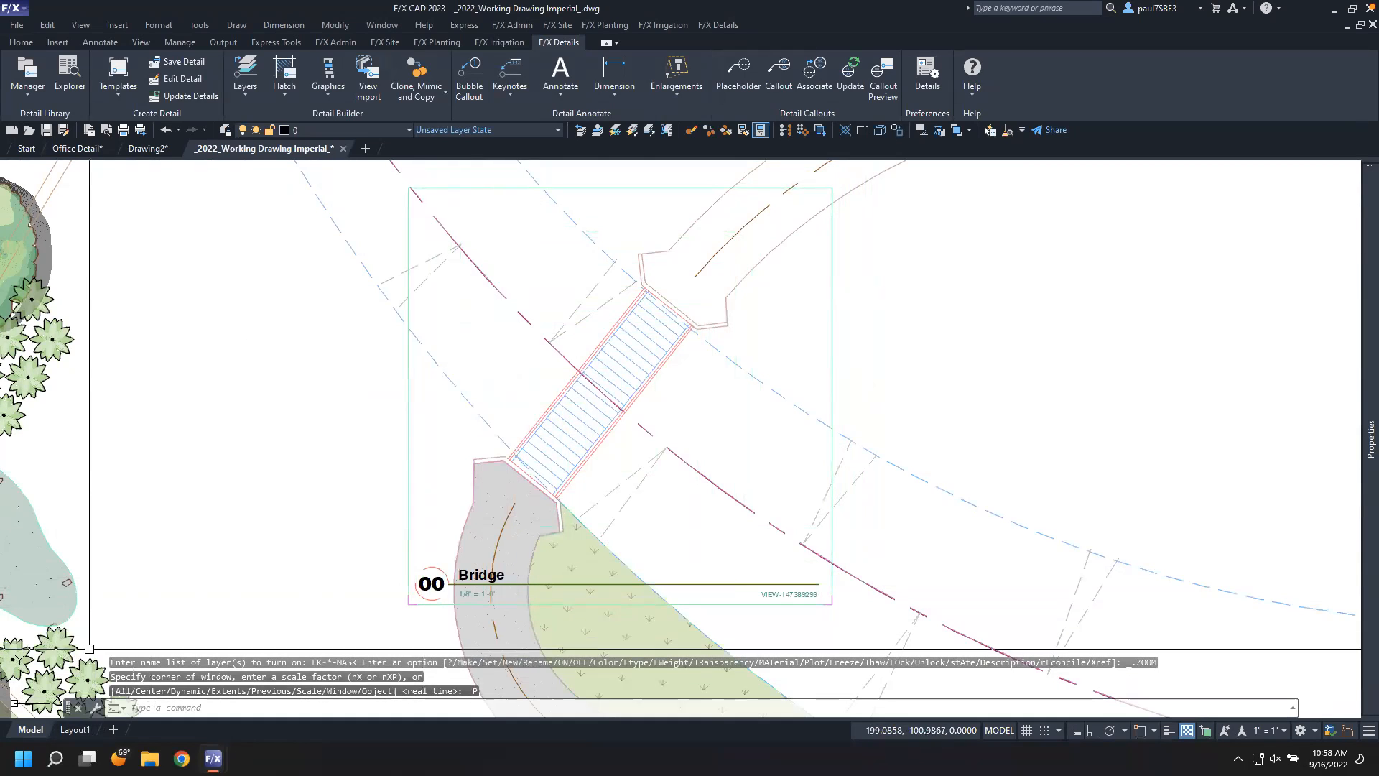
# Switch to Layout1 and delete the existing viewport on the sheet
pyautogui.click(74, 729)
pyautogui.click(550, 368)
pyautogui.click(521, 355)
pyautogui.press('Delete')
# Open the Detail Manager and preview the new Bridge detail
pyautogui.scroll(4, 509, 369)
pyautogui.moveTo(498, 372); pyautogui.dragTo(668, 430, button='middle')
pyautogui.click(29, 70)
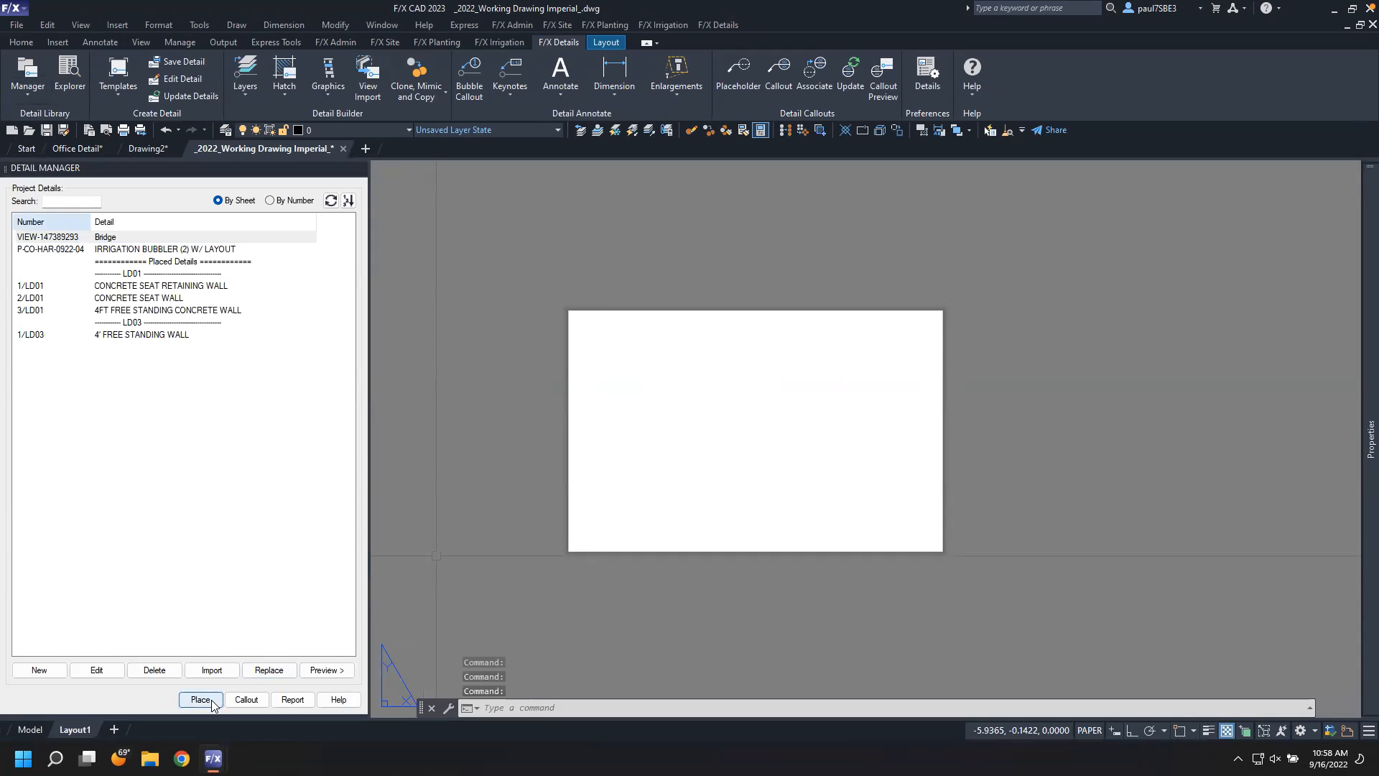
pyautogui.click(331, 672)
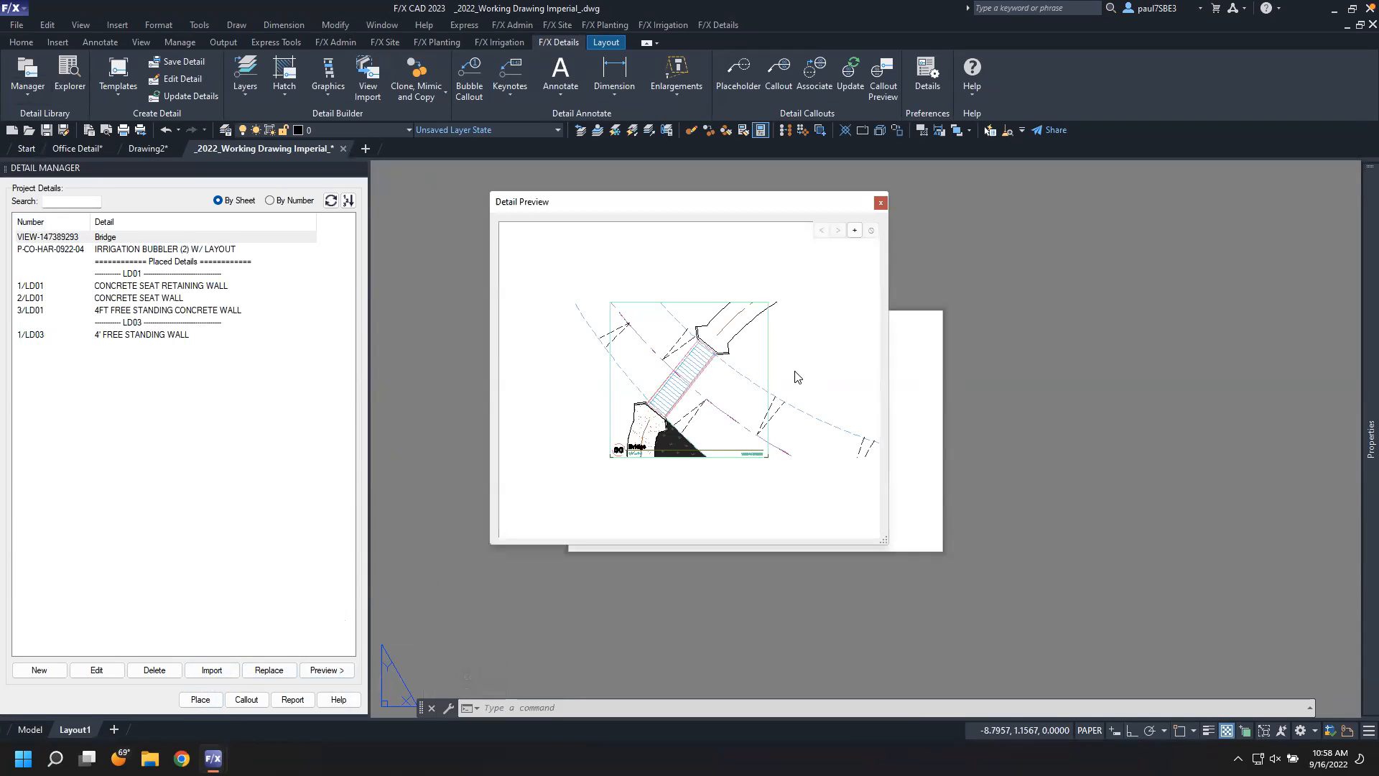
pyautogui.click(882, 202)
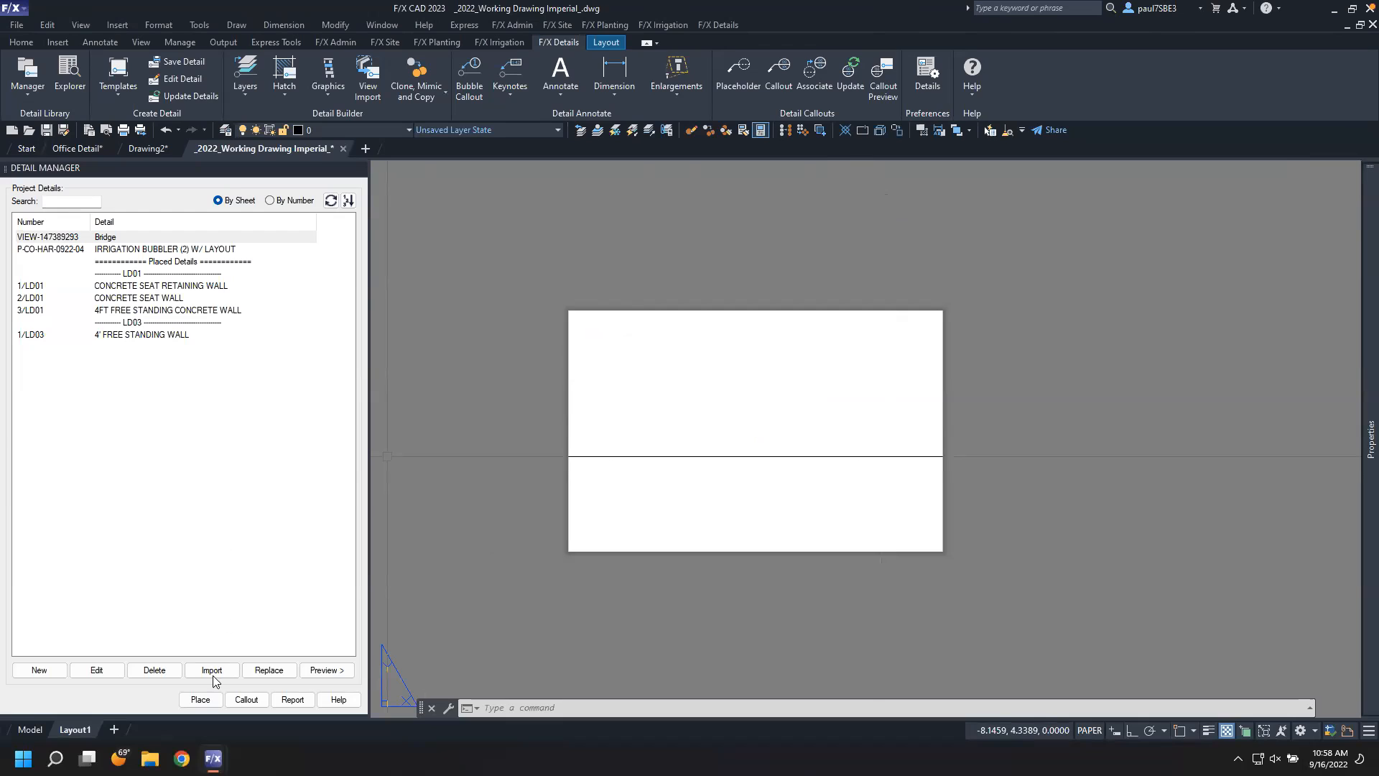
# Place the Bridge detail on the Layout1 sheet as detail number 1
pyautogui.click(207, 700)
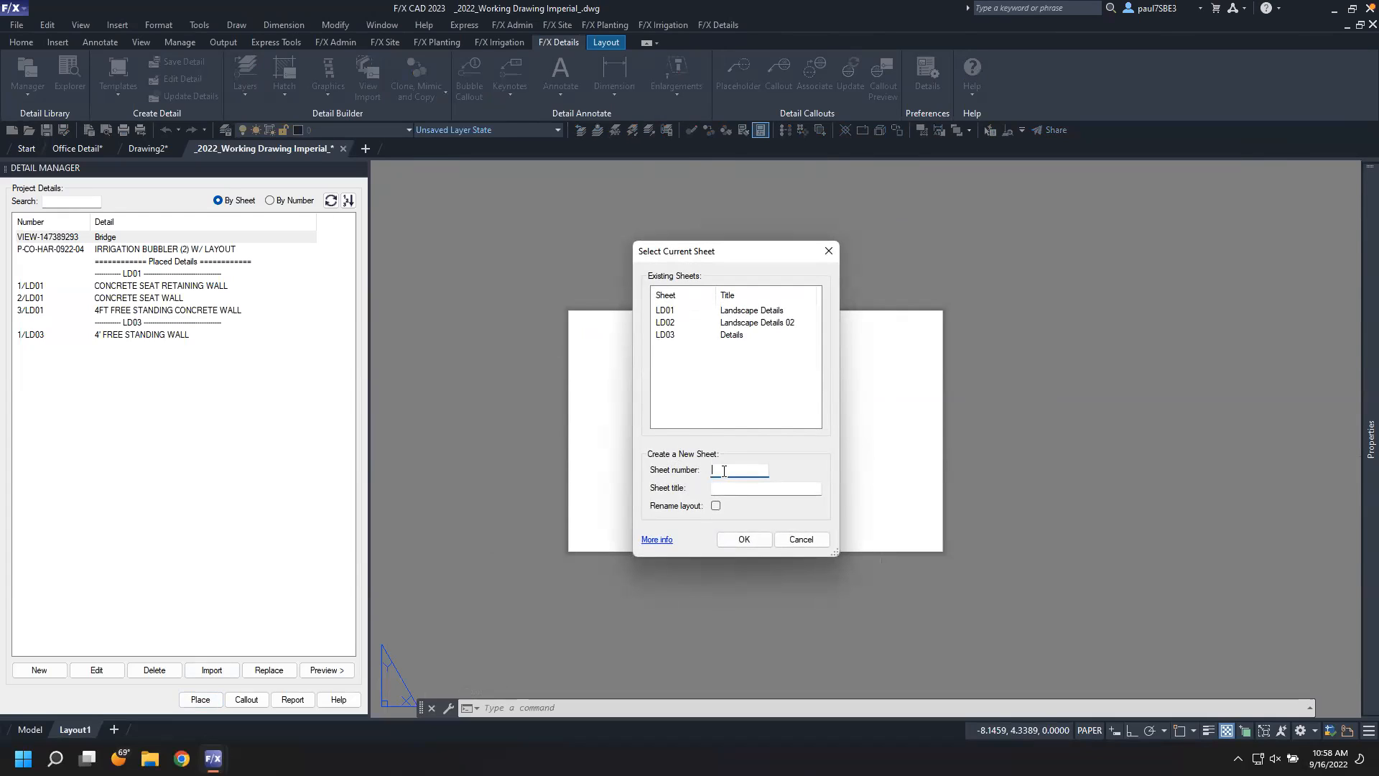
pyautogui.press('Tab')
pyautogui.click(737, 540)
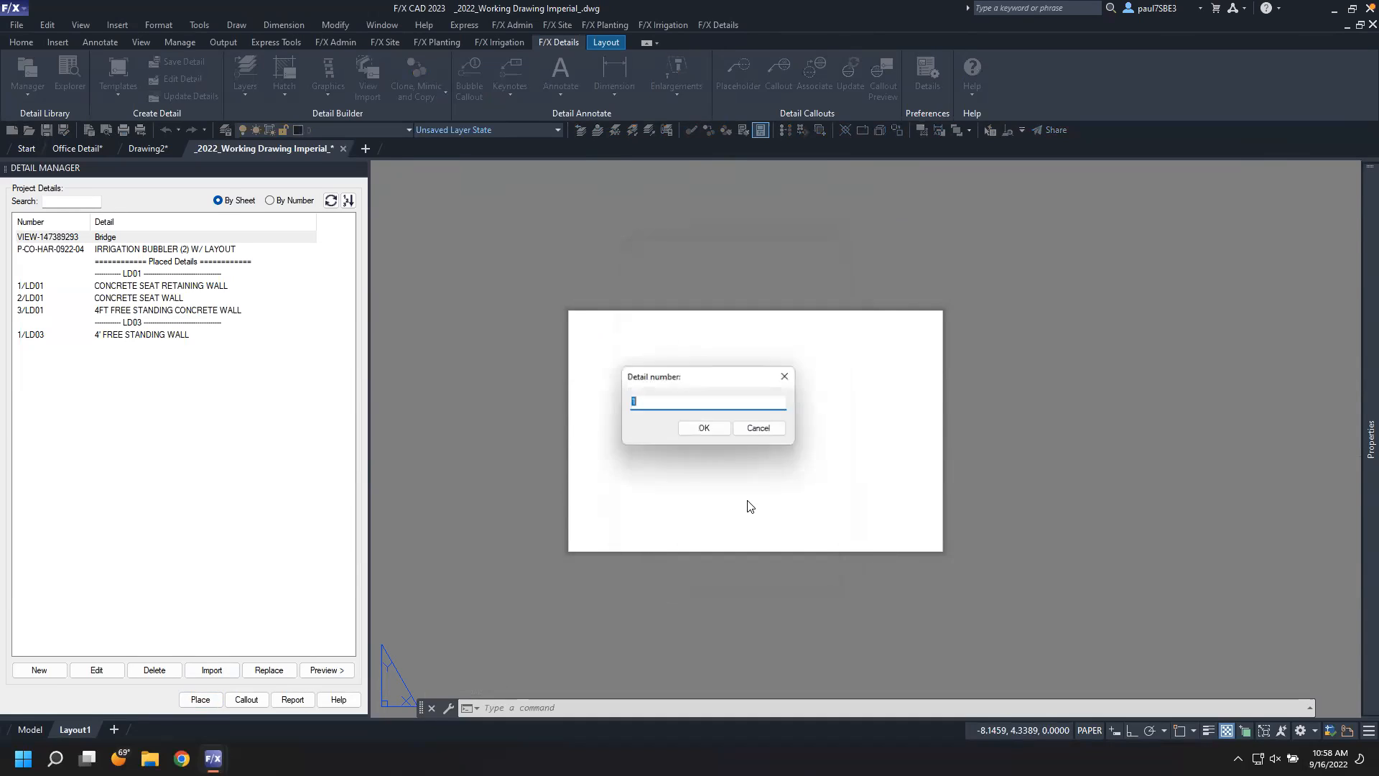
pyautogui.click(722, 431)
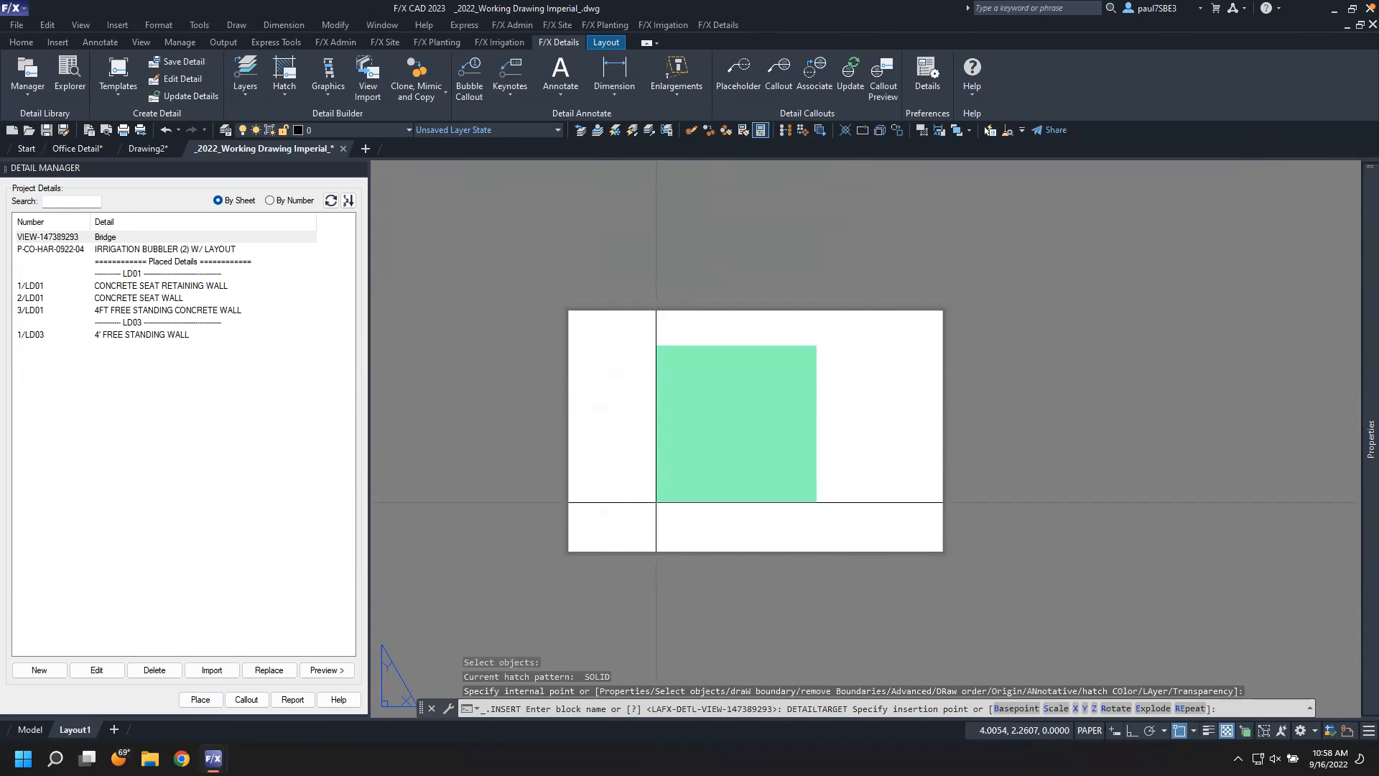
pyautogui.click(654, 503)
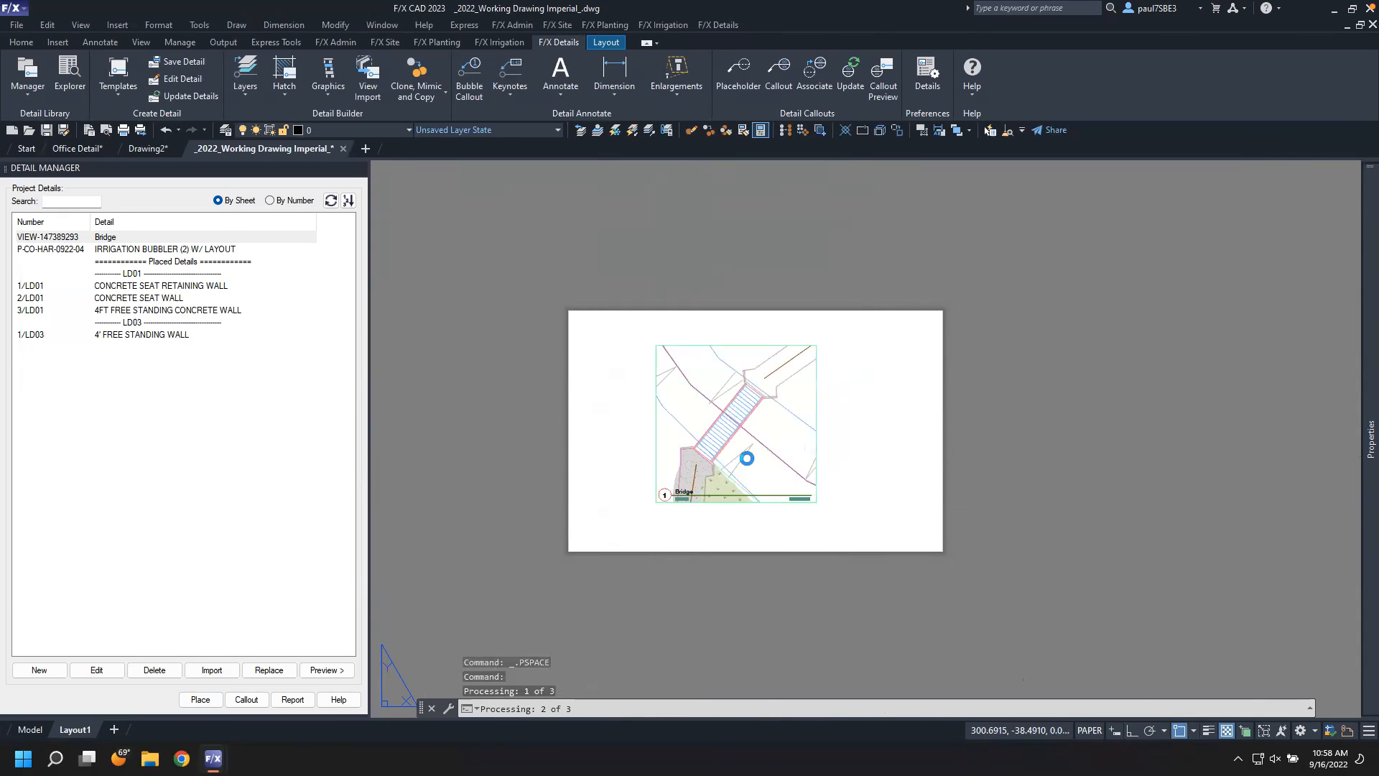
pyautogui.scroll(2, 729, 457)
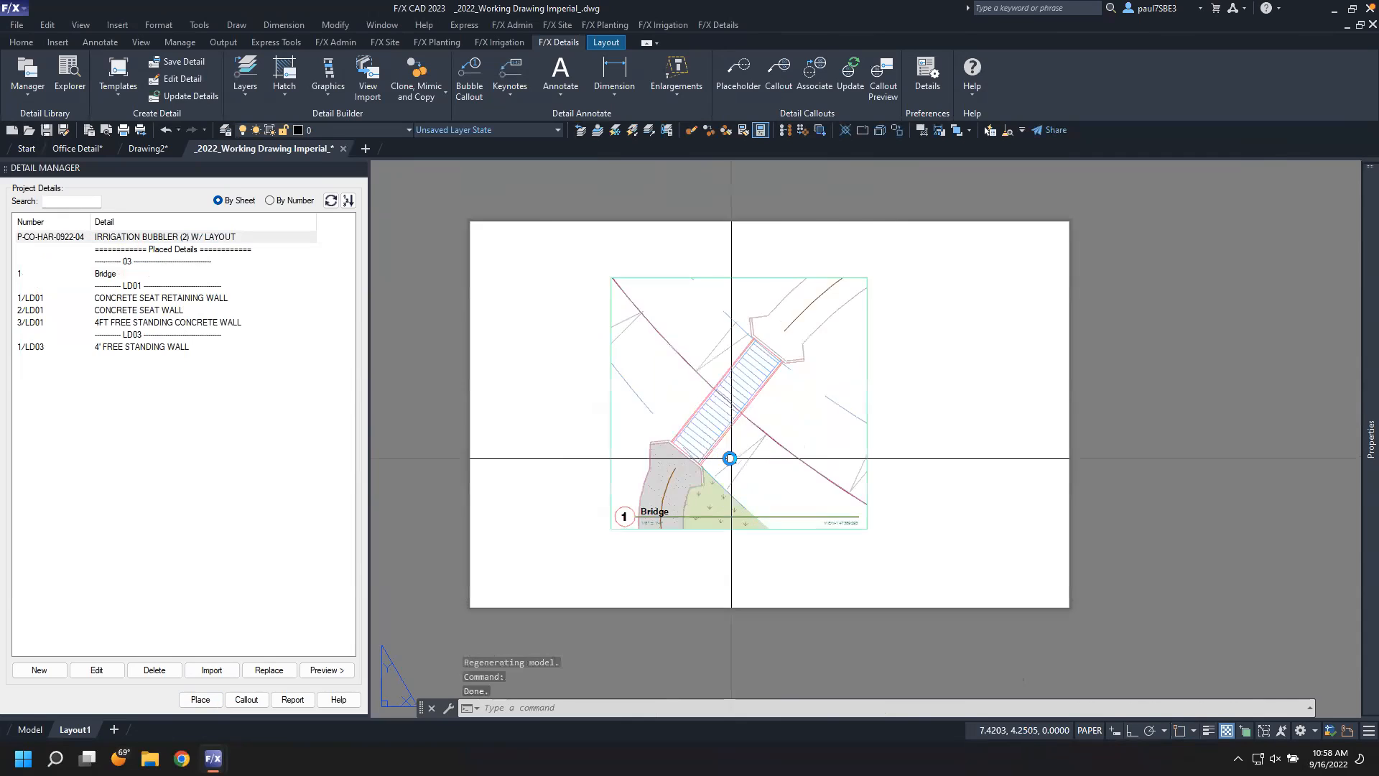
# Try to add a detail linear dimension across the bridge's upper end inside the Bridge viewport
pyautogui.scroll(2, 730, 458)
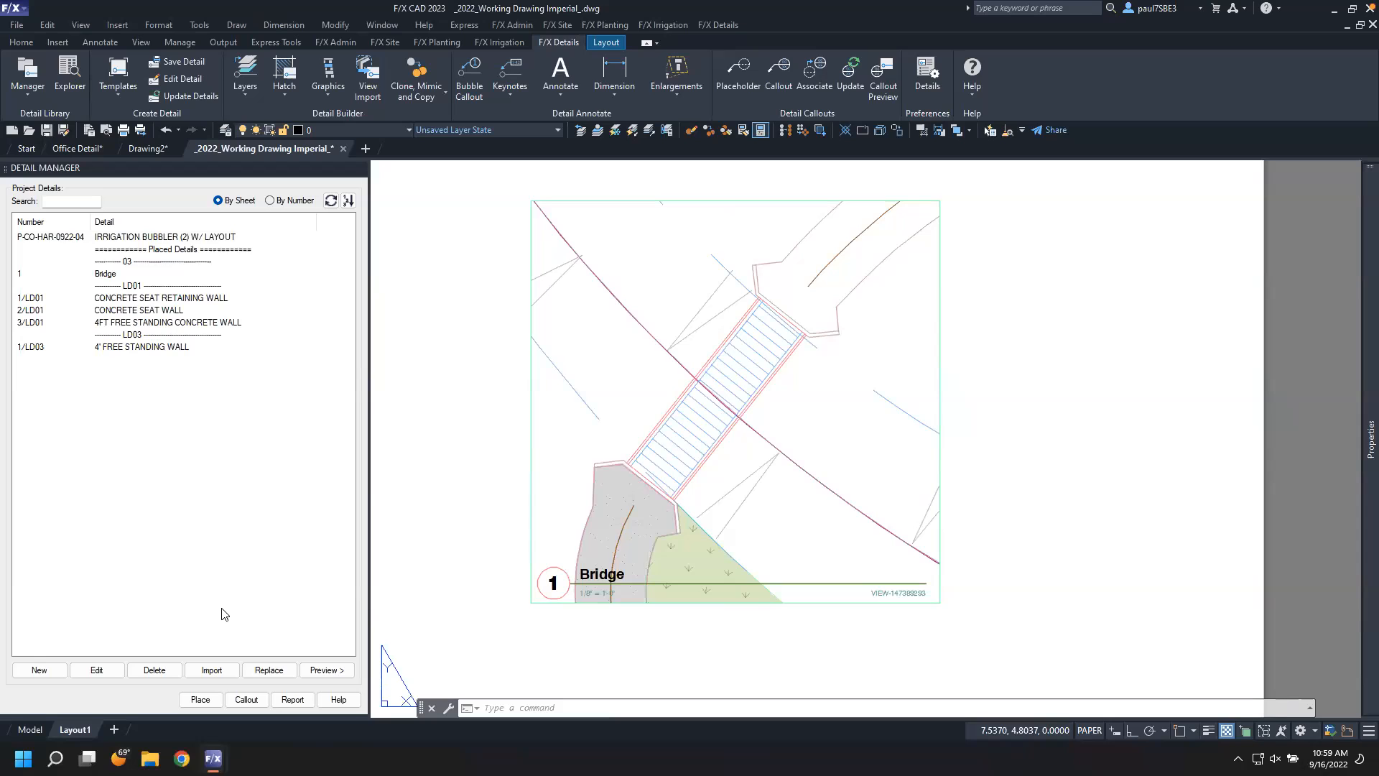
pyautogui.doubleClick(596, 370)
pyautogui.scroll(-4, 596, 372)
pyautogui.scroll(4, 596, 372)
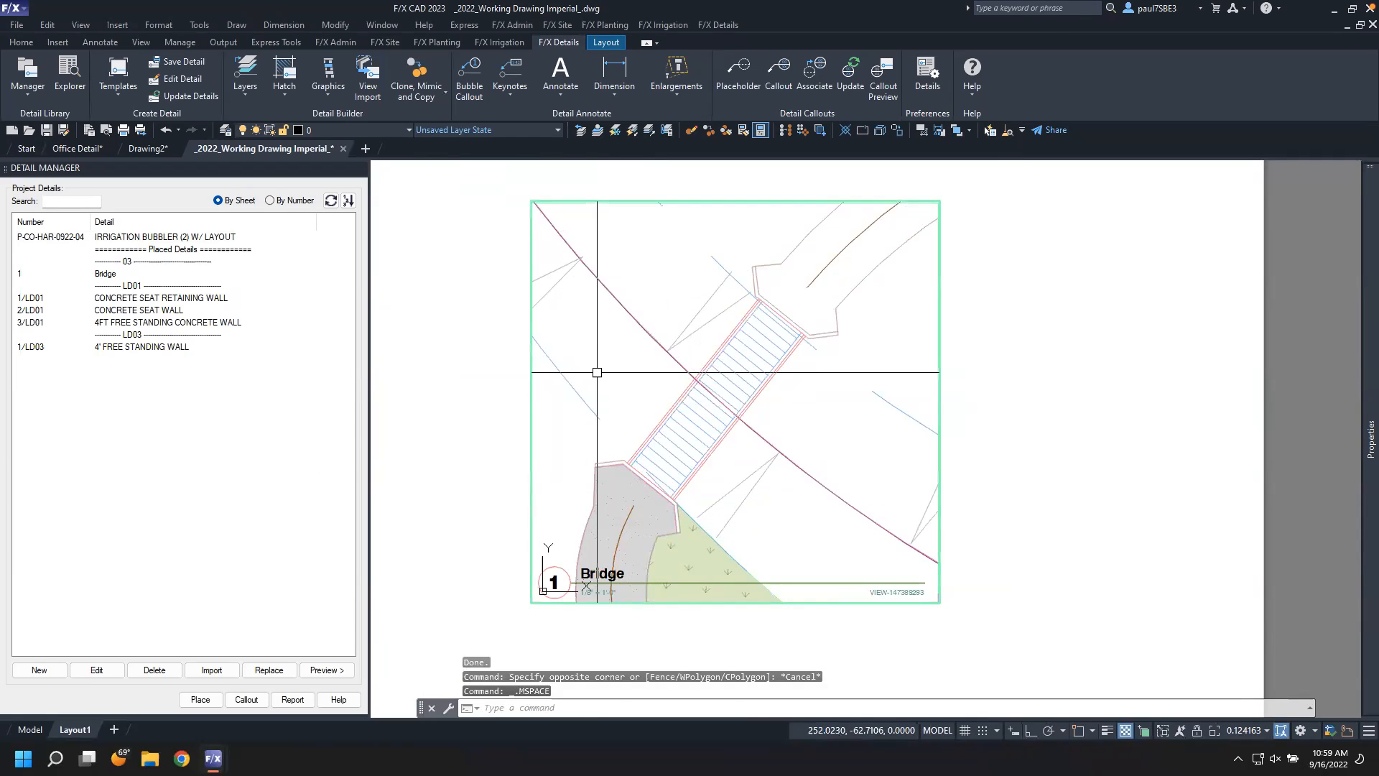
pyautogui.doubleClick(446, 384)
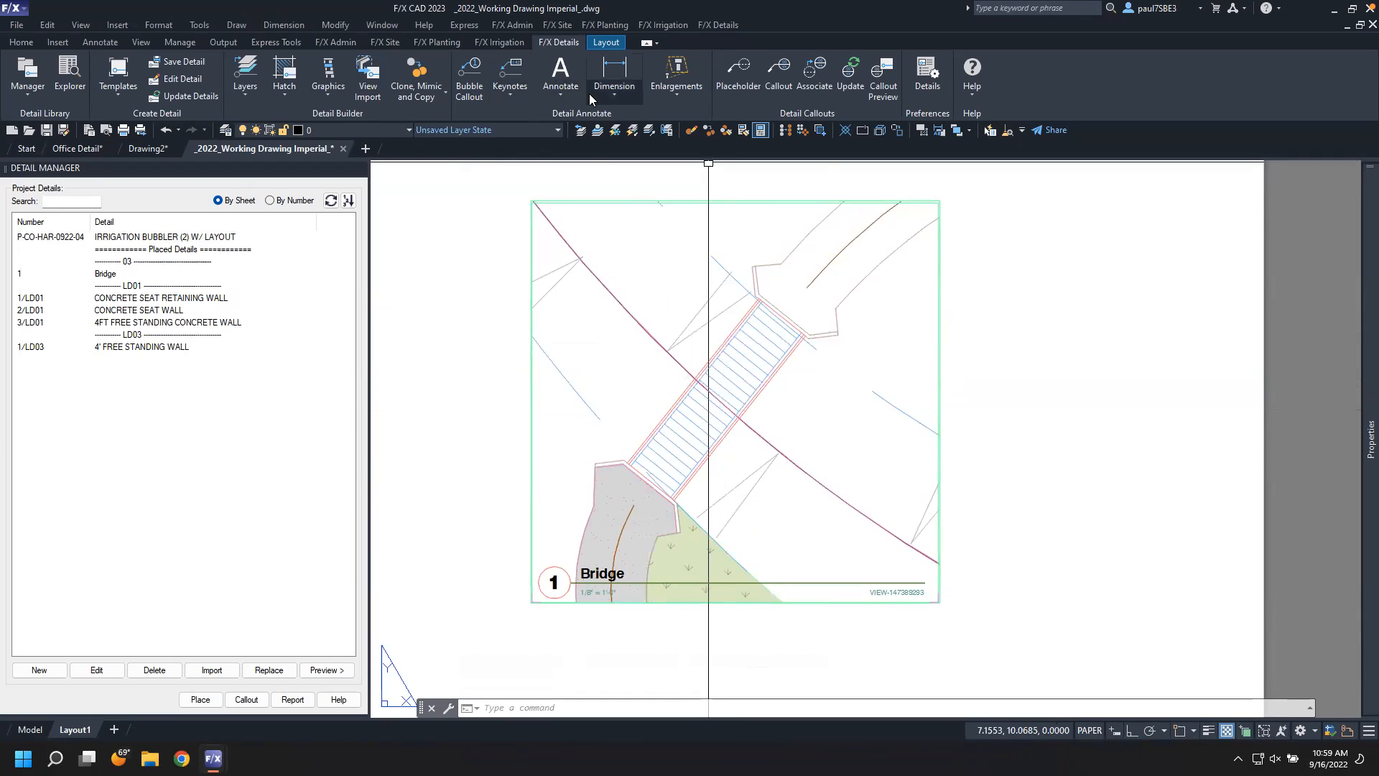
pyautogui.click(608, 74)
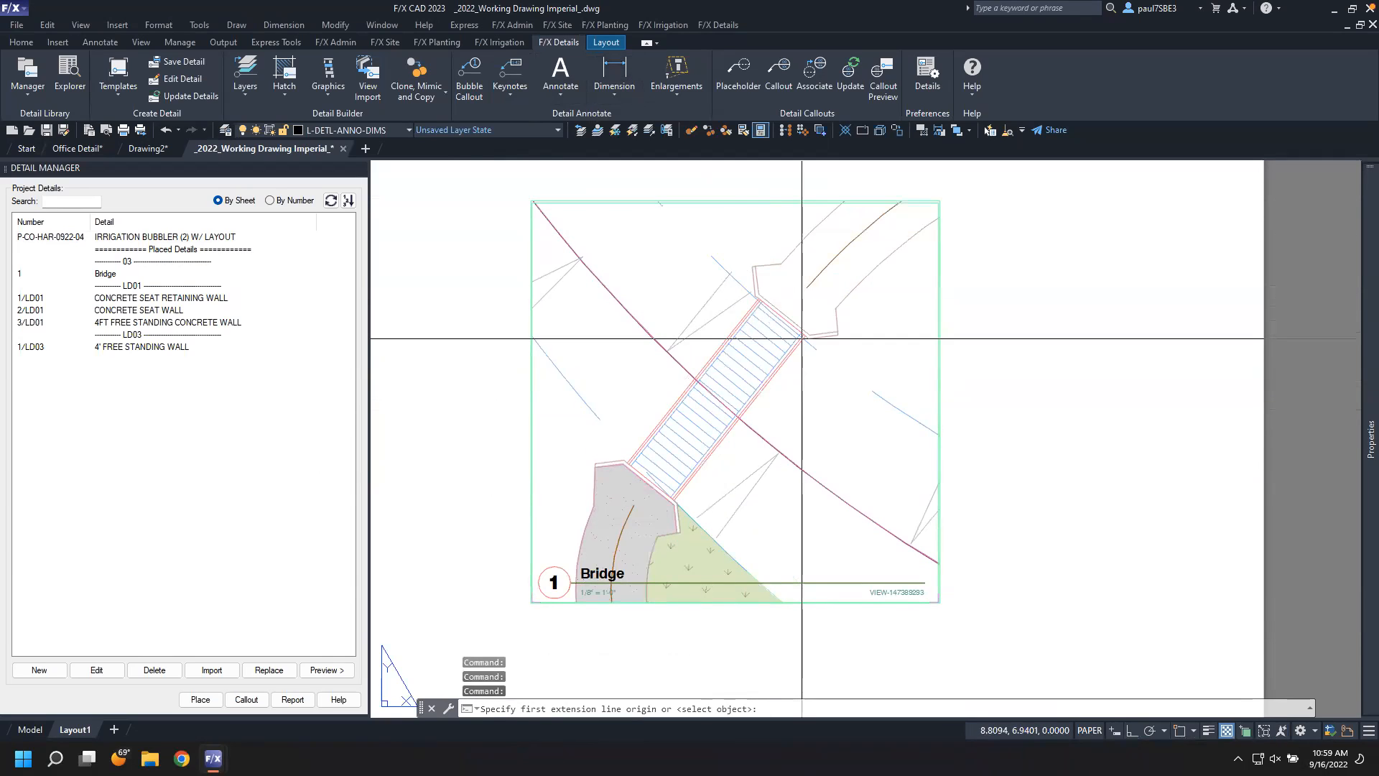
pyautogui.click(672, 405)
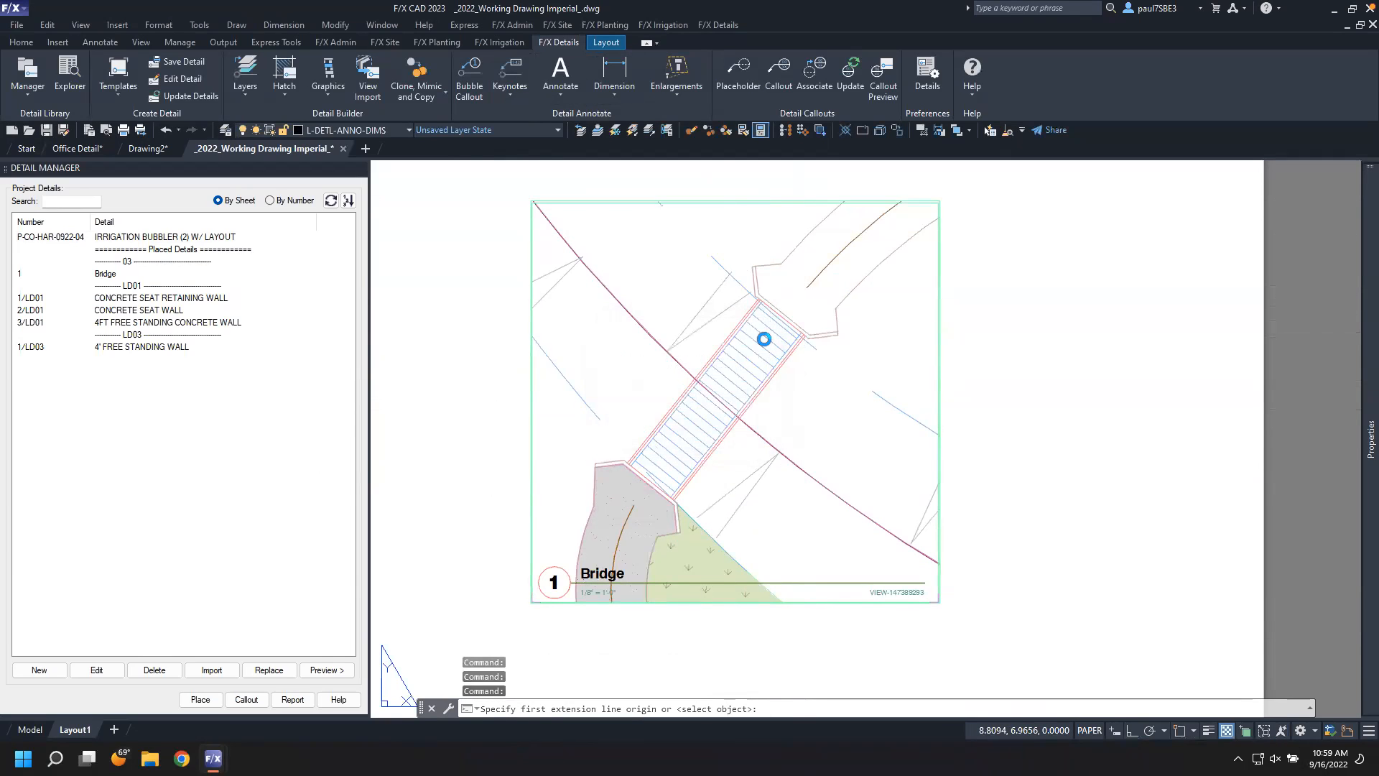
pyautogui.click(754, 302)
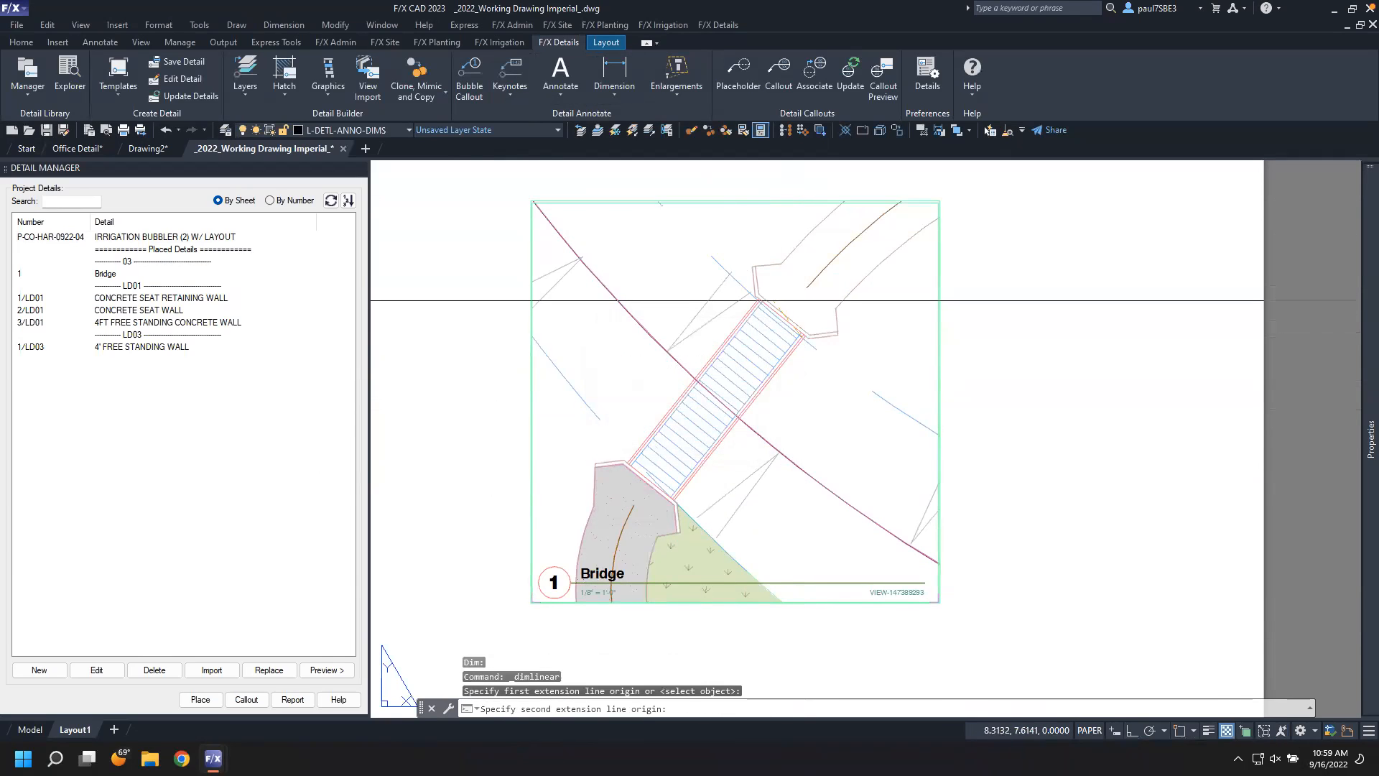
pyautogui.click(766, 300)
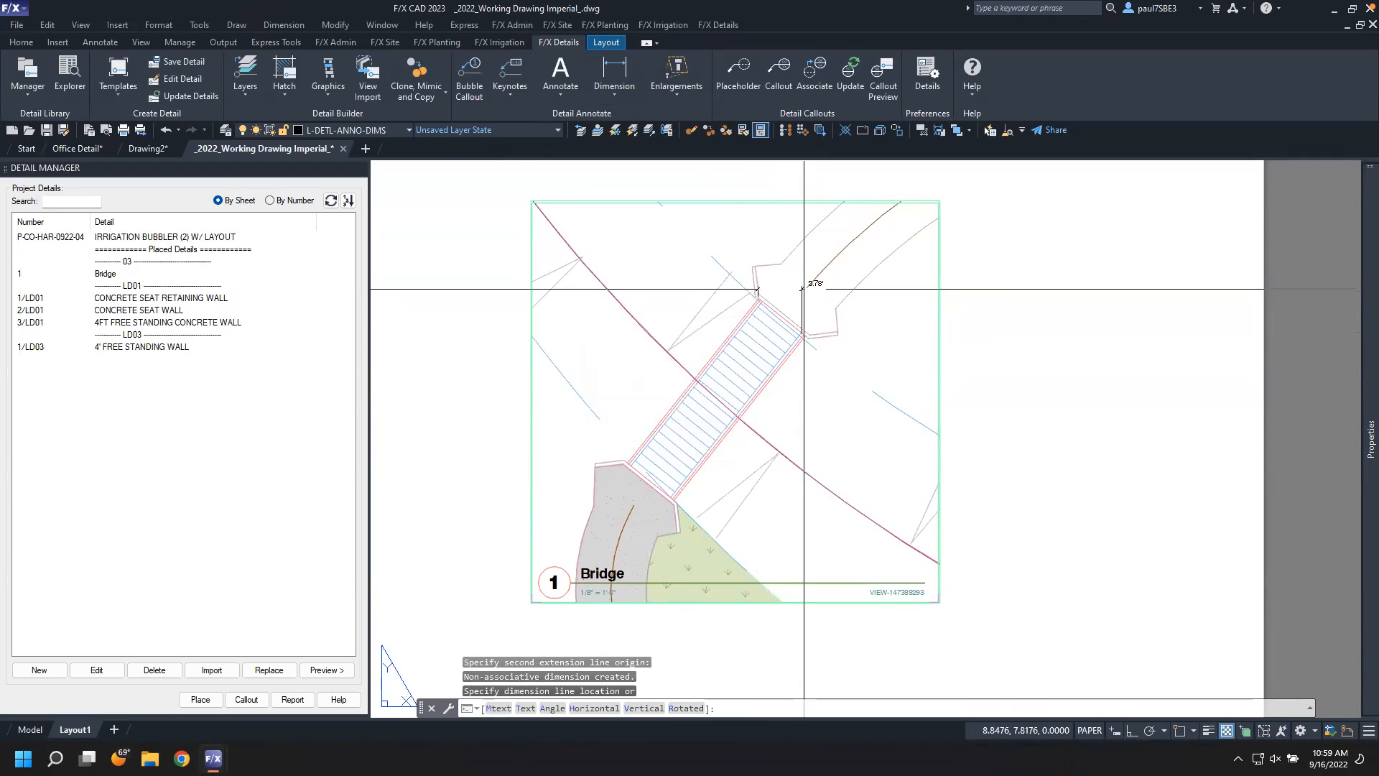
pyautogui.press('Escape')
# Place a detail aligned dimension across the bridge's upper end, then erase it
pyautogui.click(608, 100)
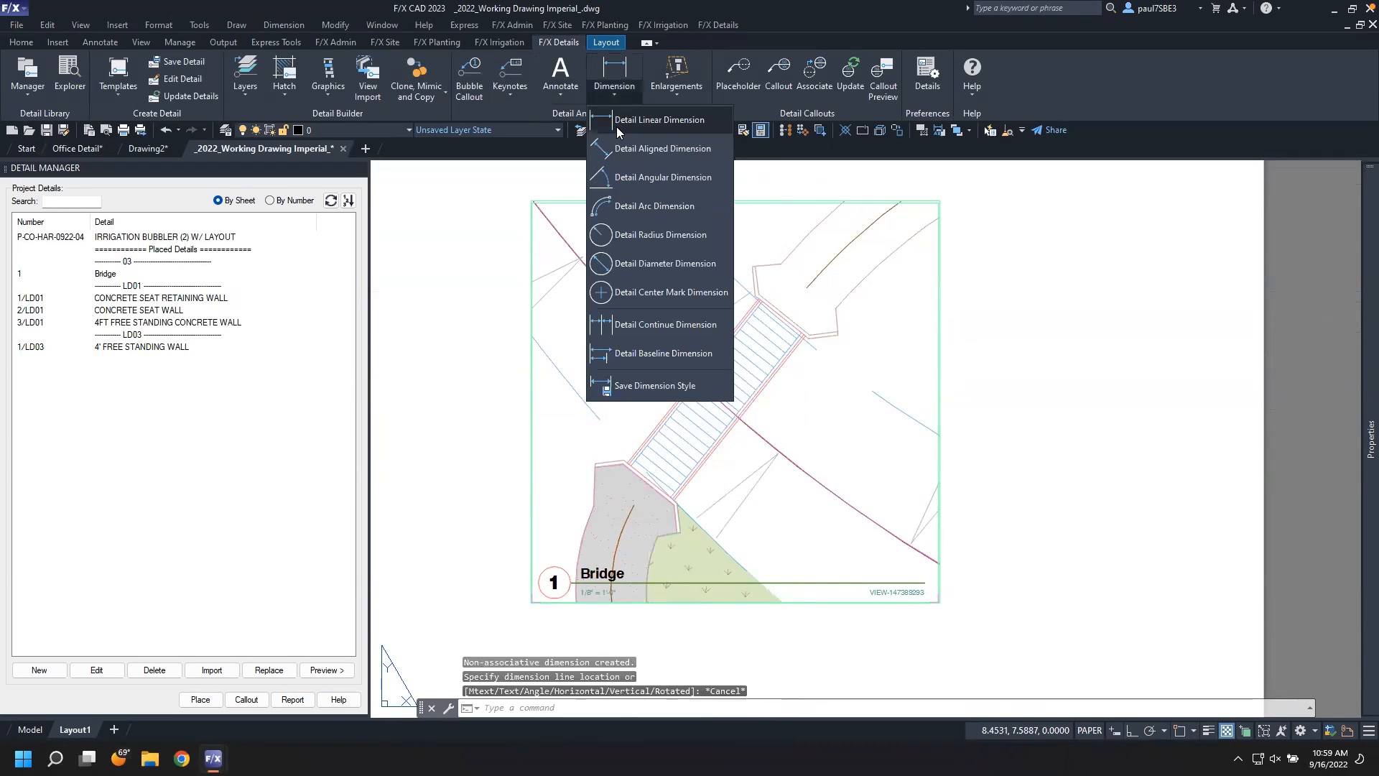
pyautogui.click(619, 154)
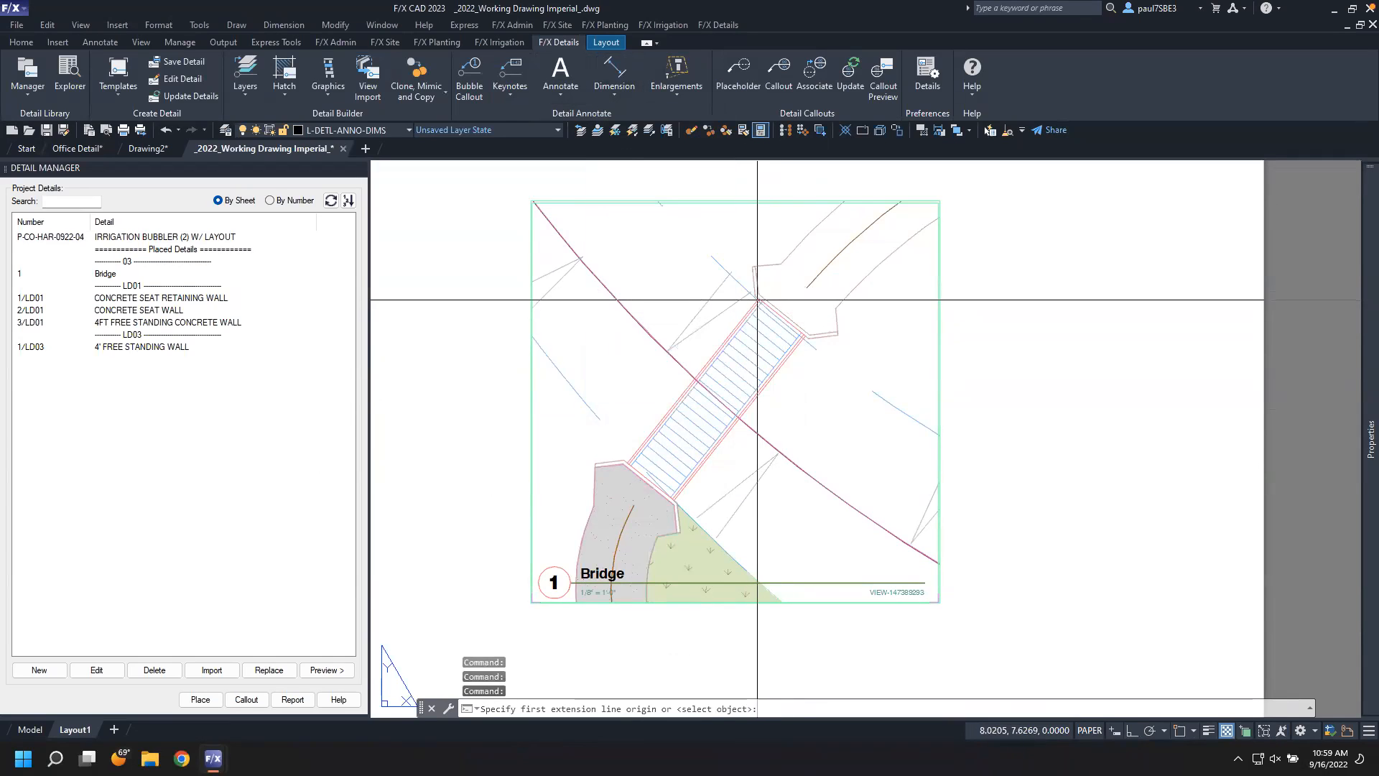
pyautogui.click(762, 303)
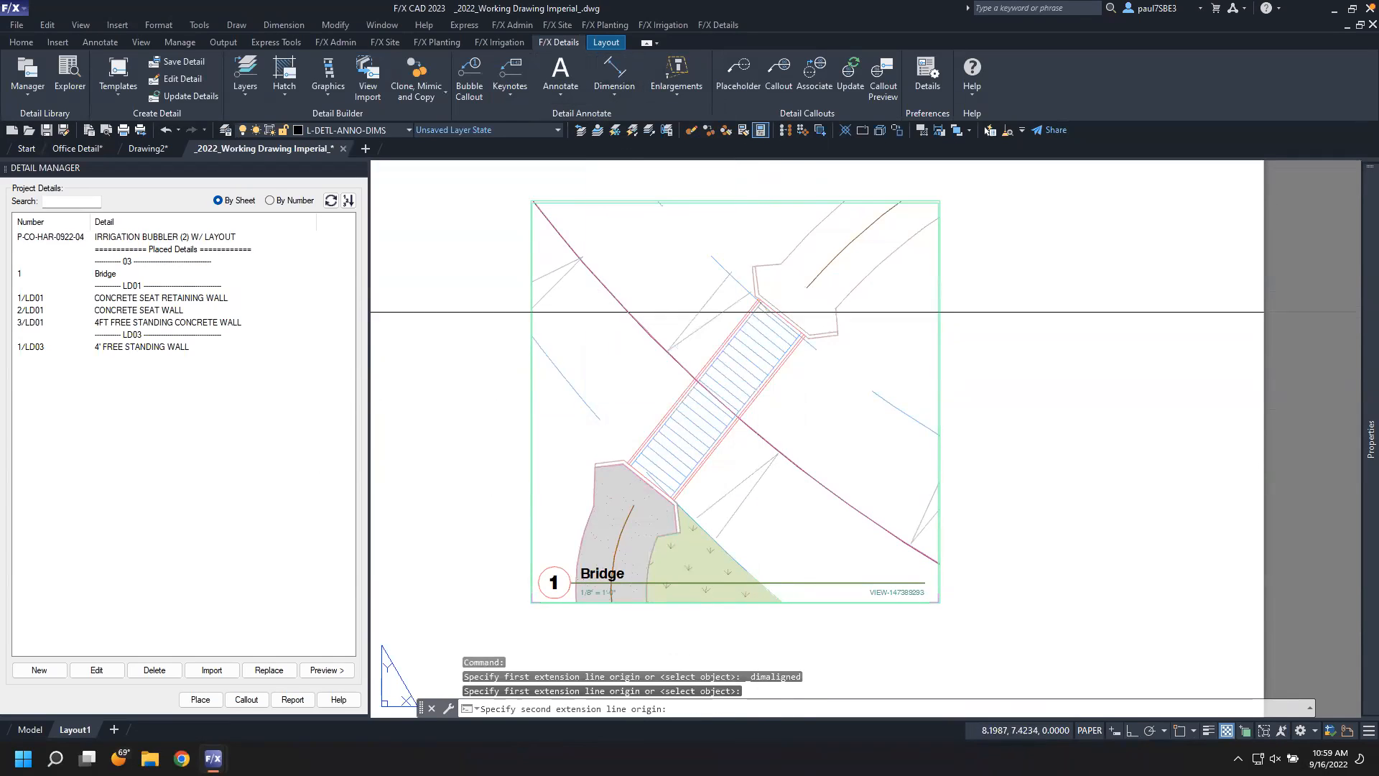
pyautogui.click(802, 335)
pyautogui.click(849, 345)
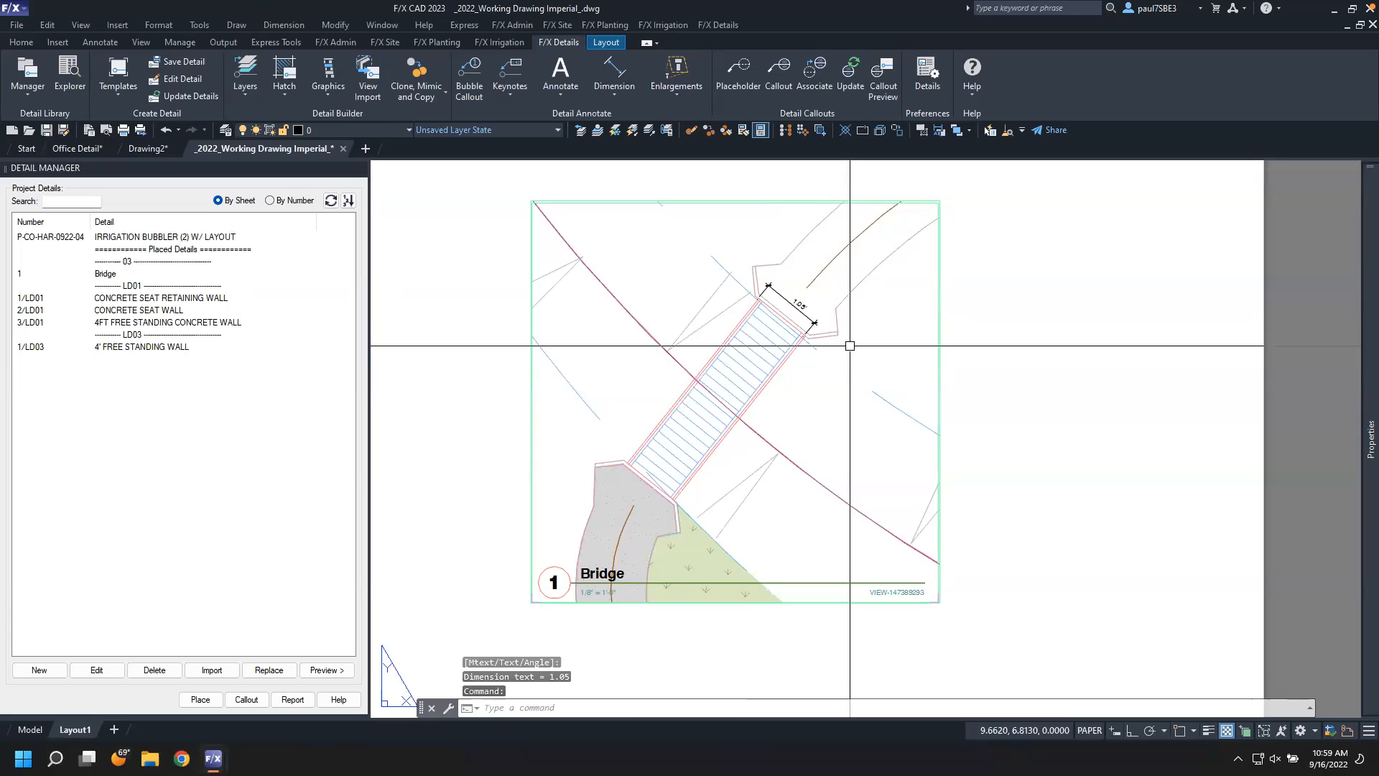
pyautogui.click(797, 306)
pyautogui.press('Delete')
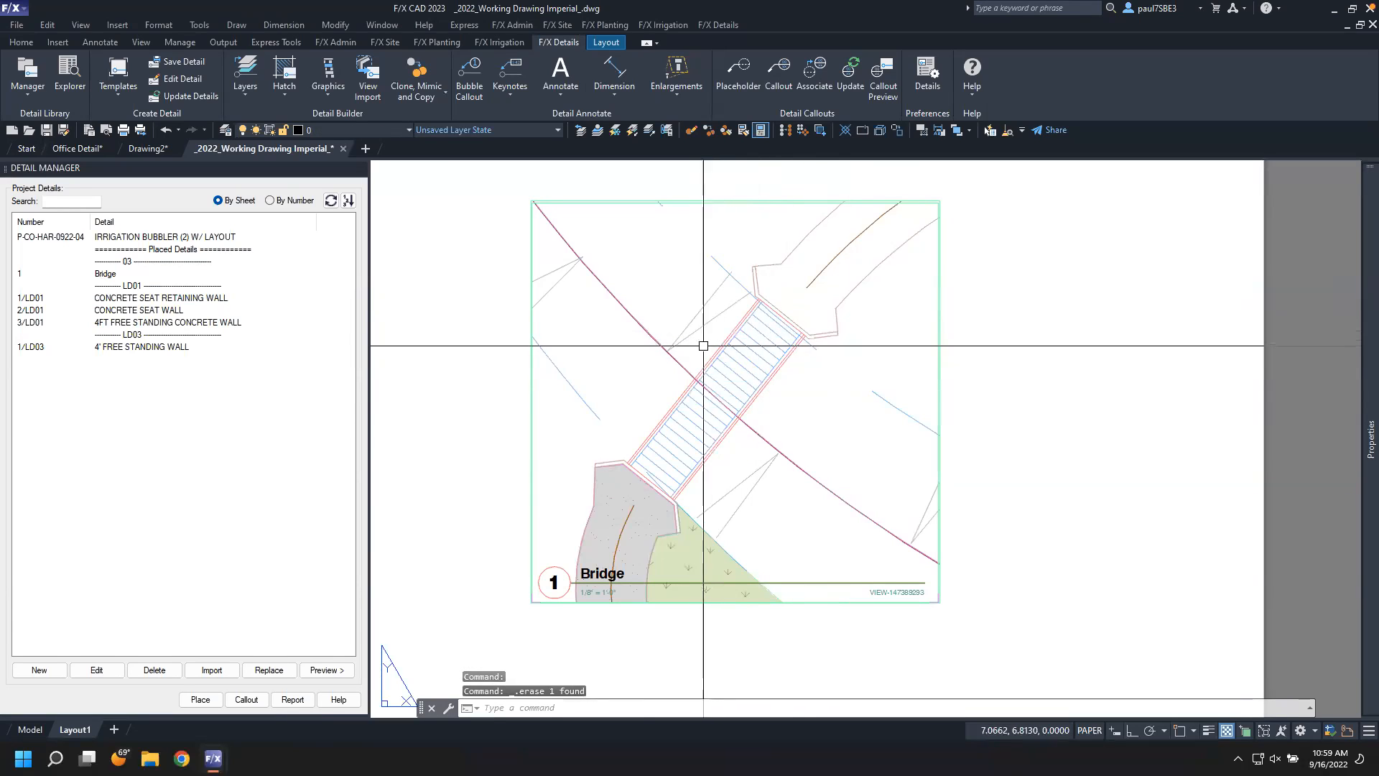
pyautogui.click(510, 370)
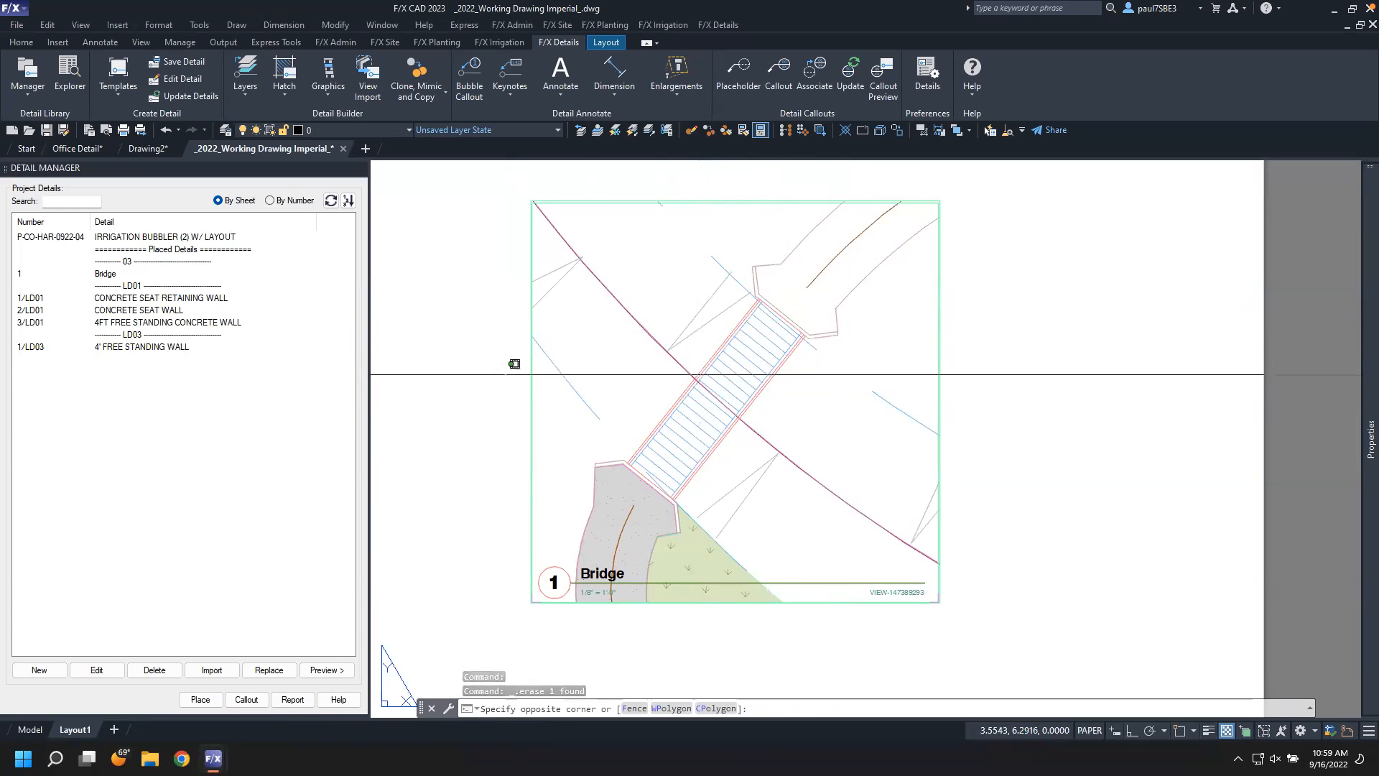